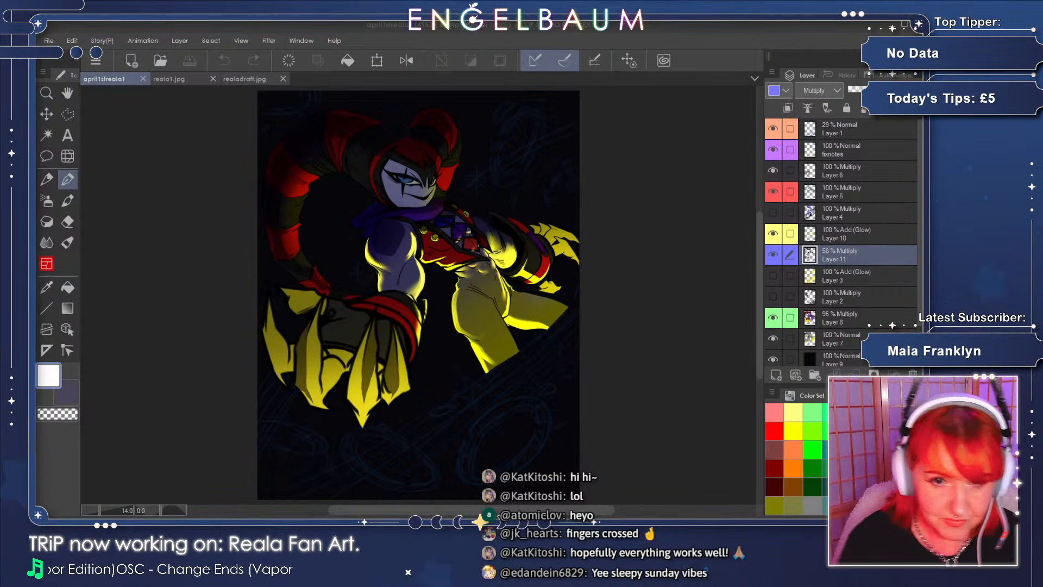
- Examine the painting as a whole and up close, checking the lighting on the figure's claw, arm, torso and legs
click(106, 509)
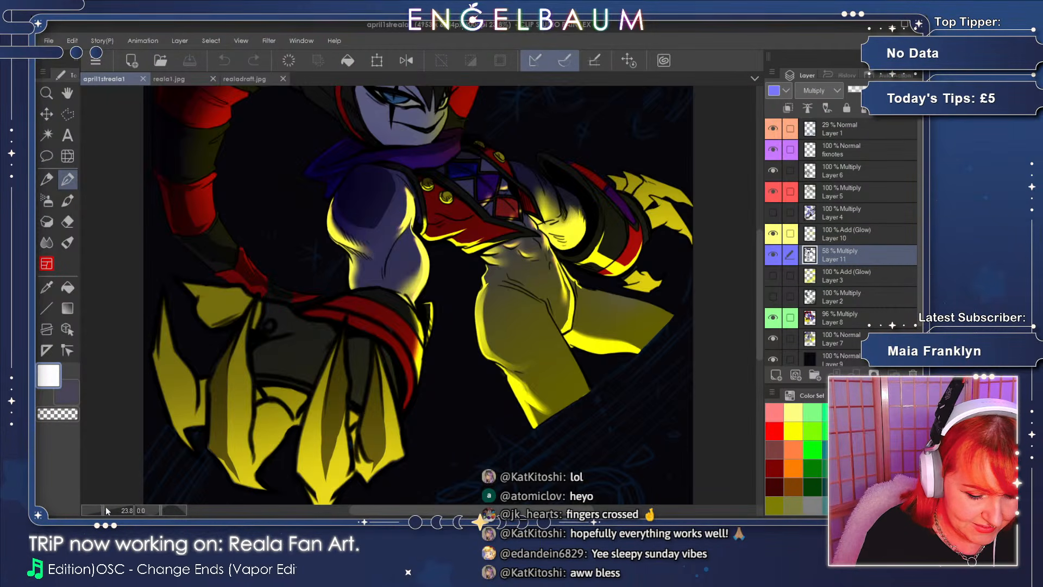
key(space)
drag(630, 94, 629, 253)
drag(586, 486, 602, 356)
drag(616, 250, 589, 280)
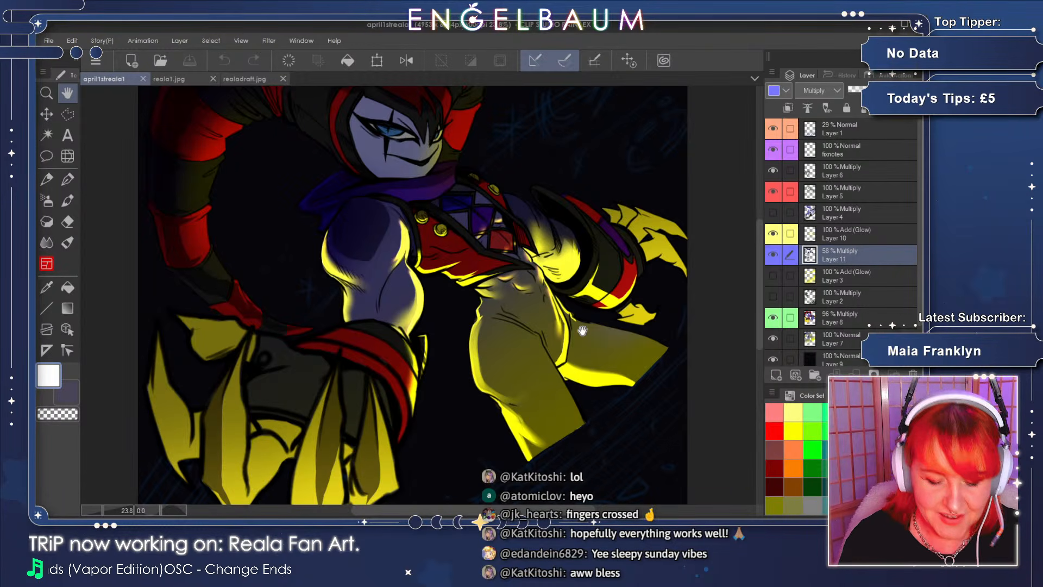
mouse_move(547, 343)
mouse_down()
mouse_move(541, 318)
mouse_move(524, 311)
mouse_move(544, 309)
mouse_move(543, 333)
mouse_move(550, 302)
mouse_up()
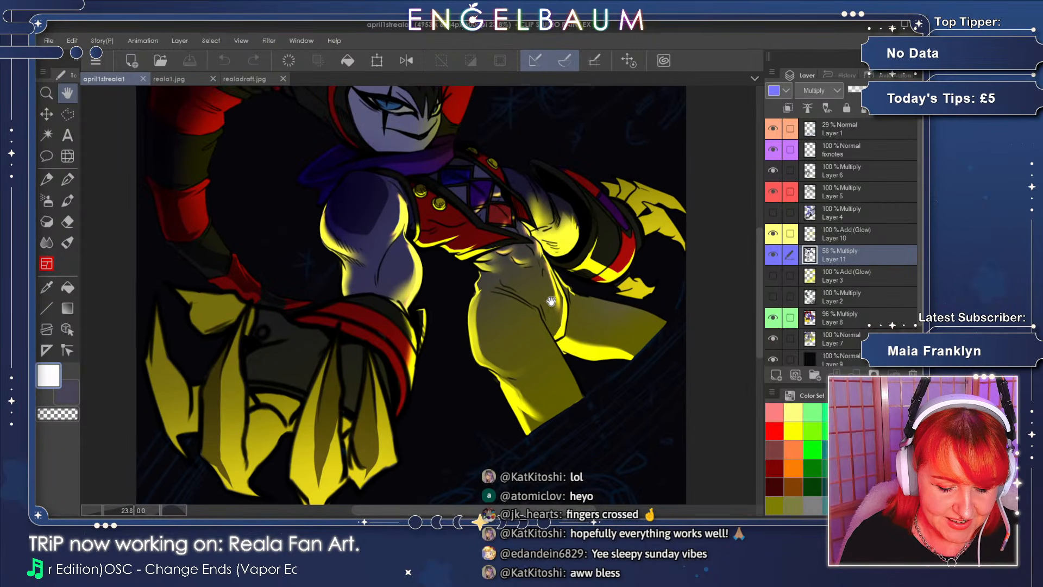
click(106, 511)
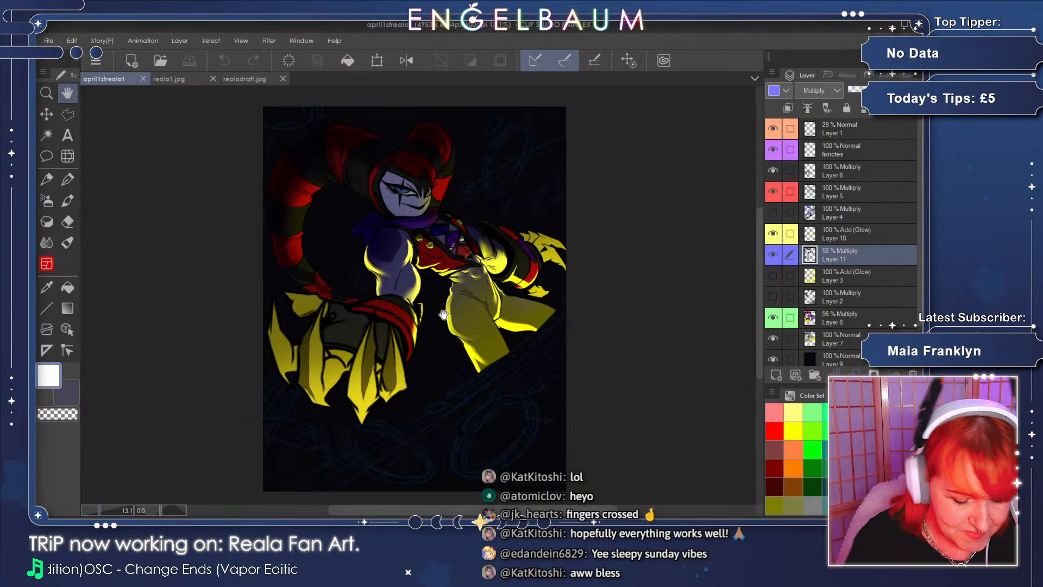
drag(440, 332, 455, 326)
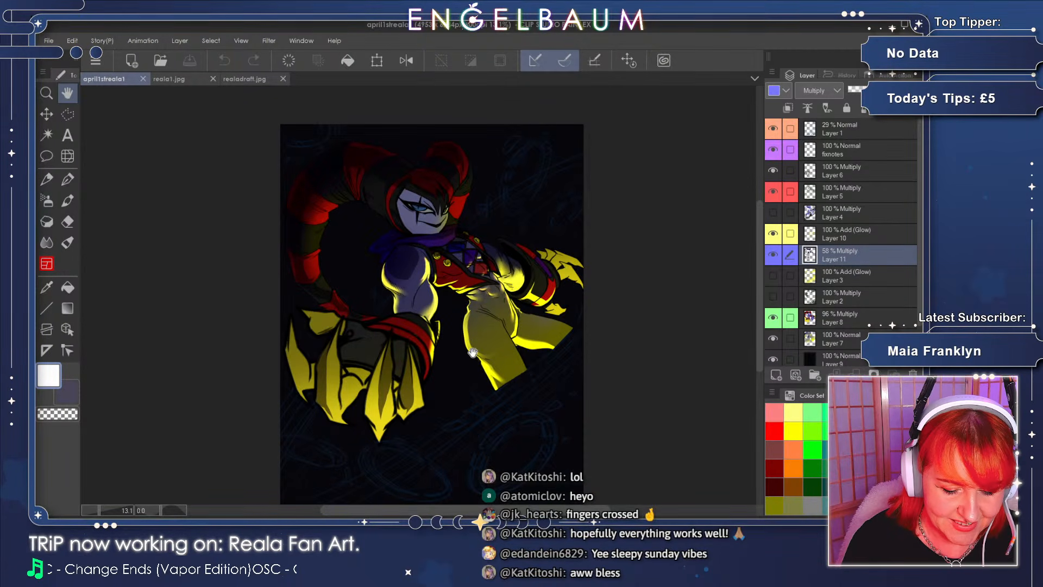
drag(470, 382, 485, 354)
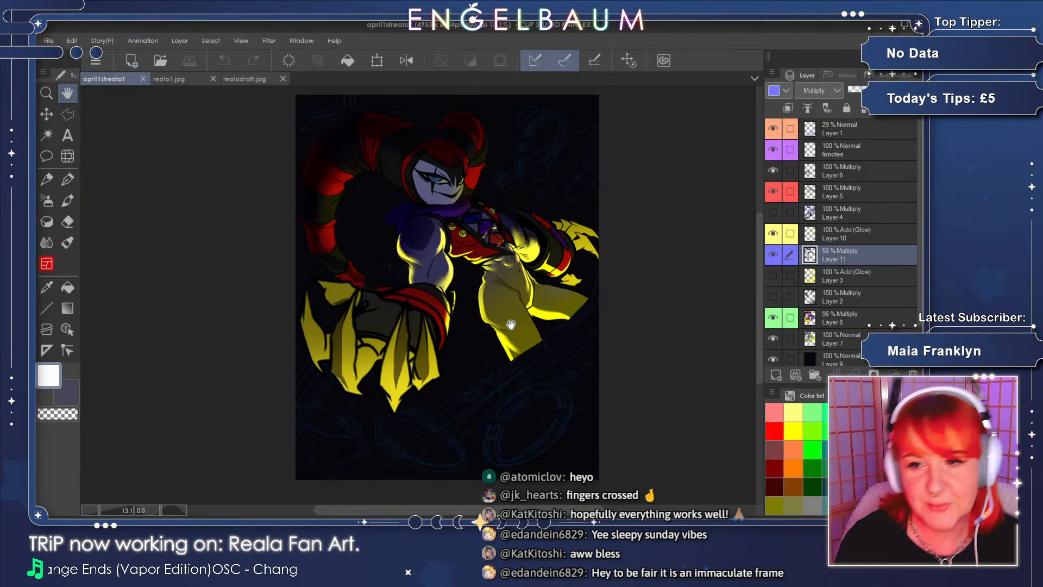
drag(514, 286, 522, 312)
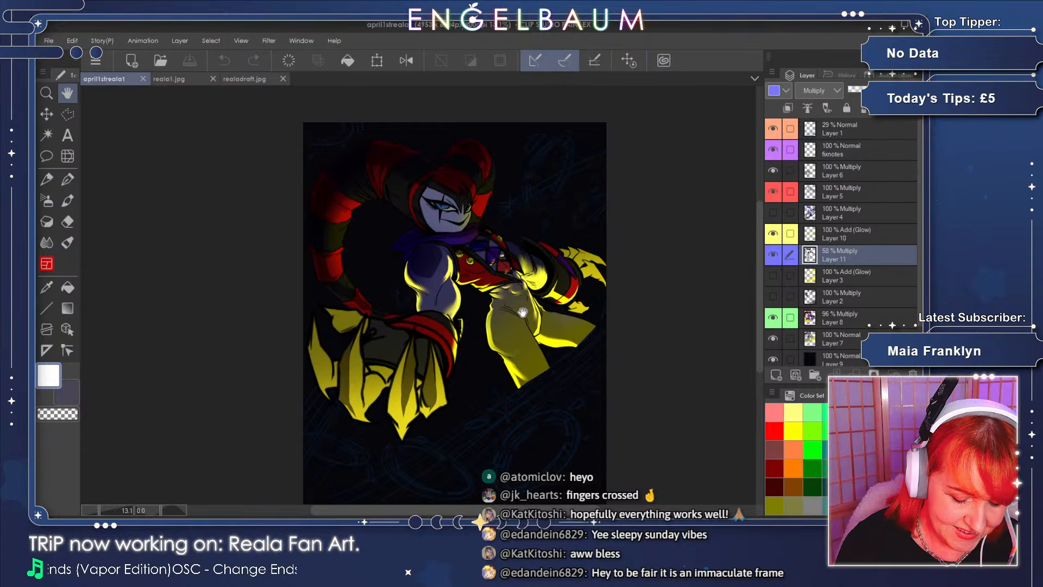
drag(523, 312, 528, 335)
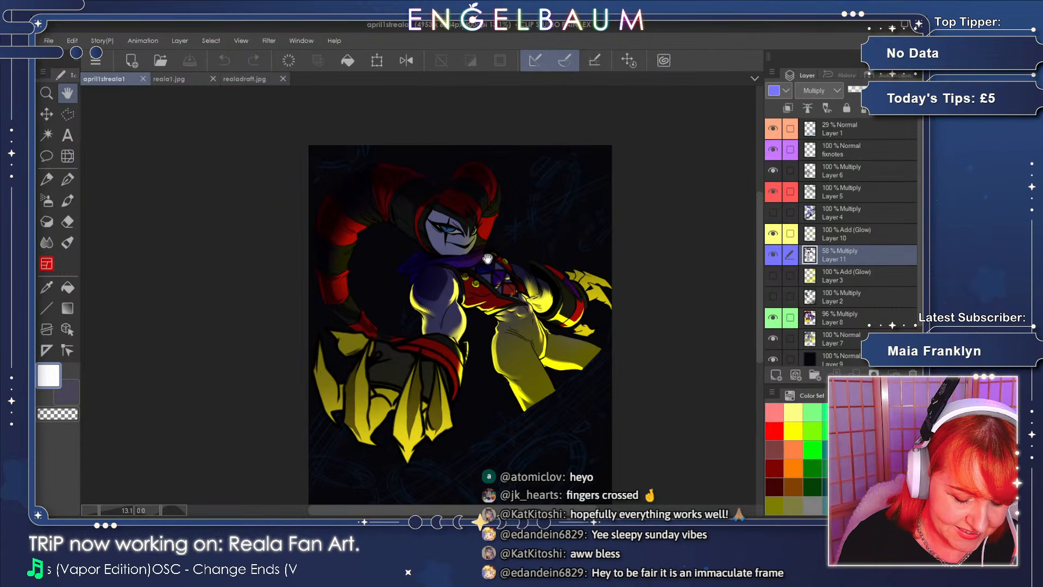
mouse_move(563, 283)
mouse_down()
mouse_move(546, 272)
mouse_move(515, 212)
mouse_up()
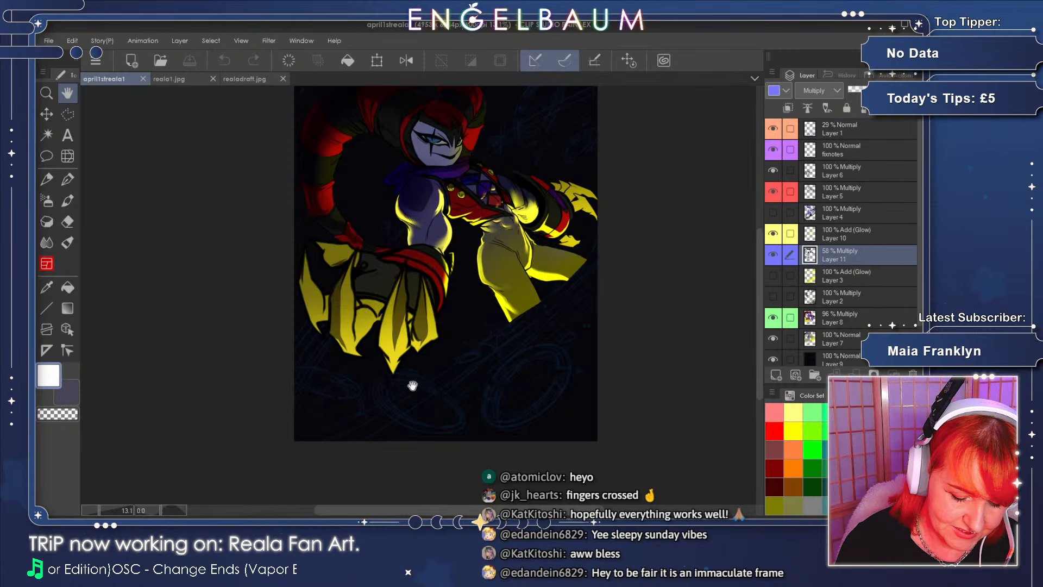
mouse_move(544, 270)
mouse_down()
mouse_move(513, 338)
mouse_move(523, 321)
mouse_up()
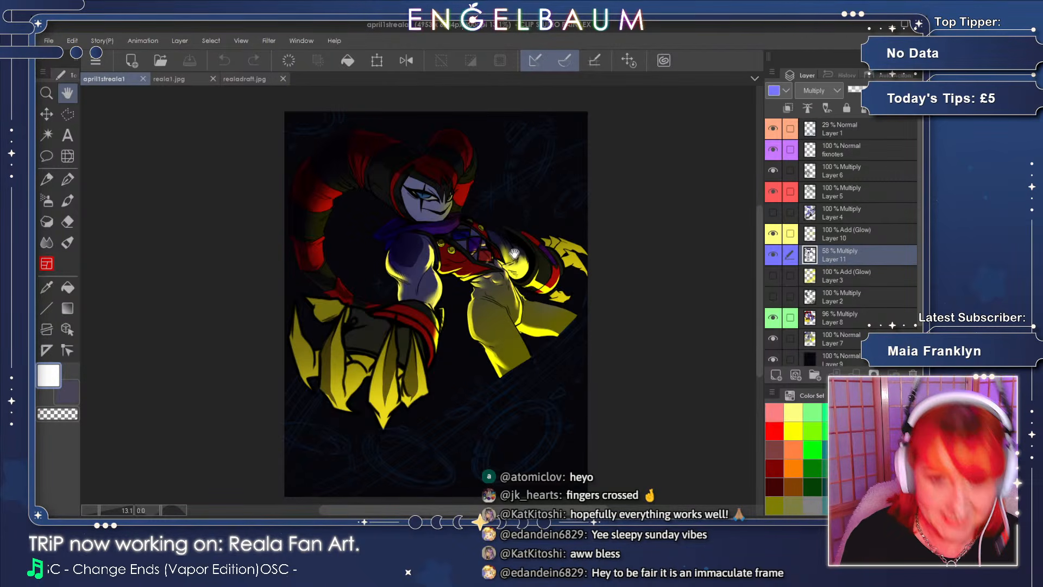
drag(514, 253, 533, 251)
click(102, 510)
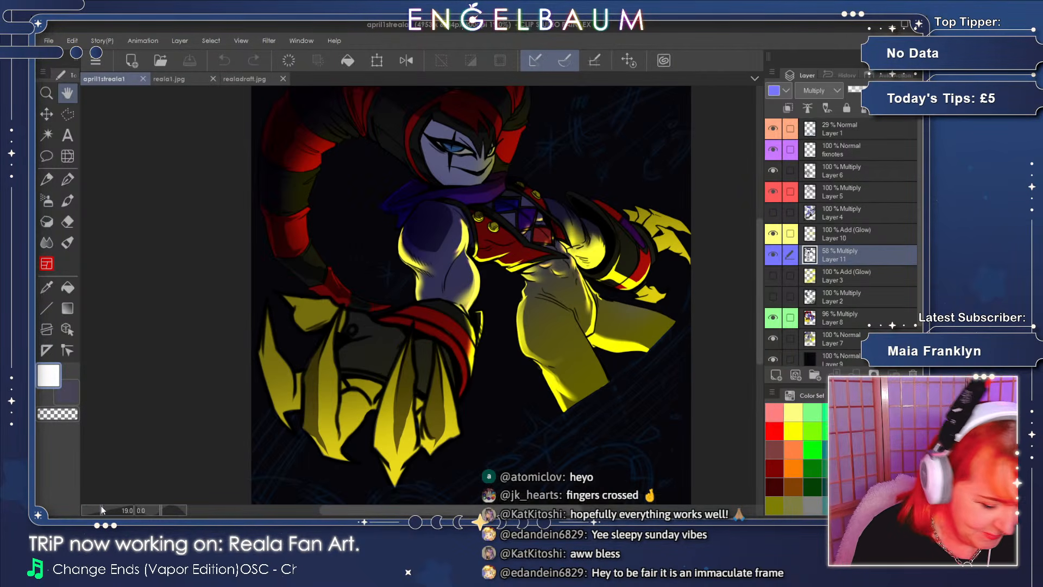
drag(612, 165, 584, 274)
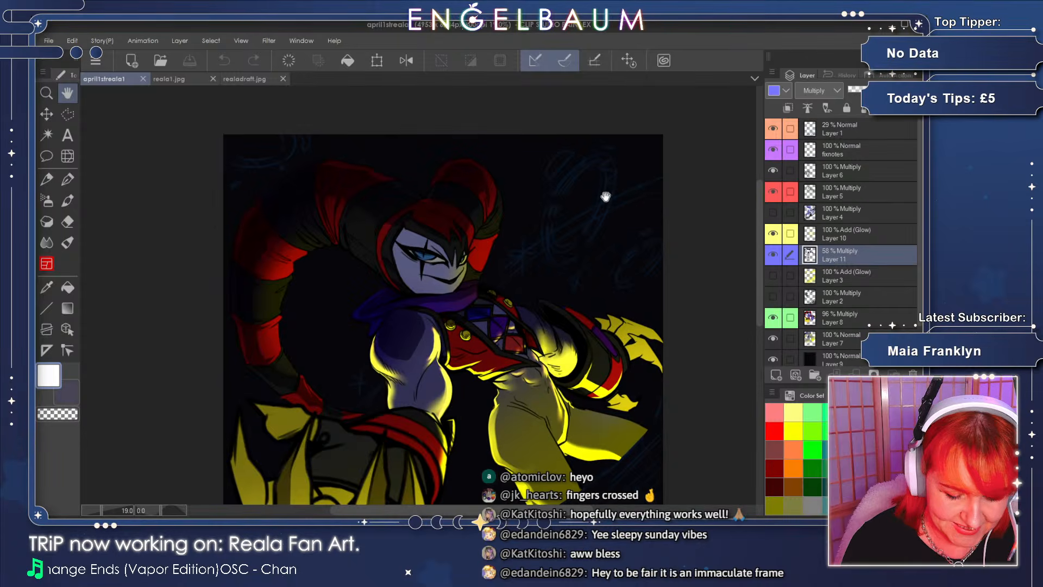
drag(552, 308, 597, 233)
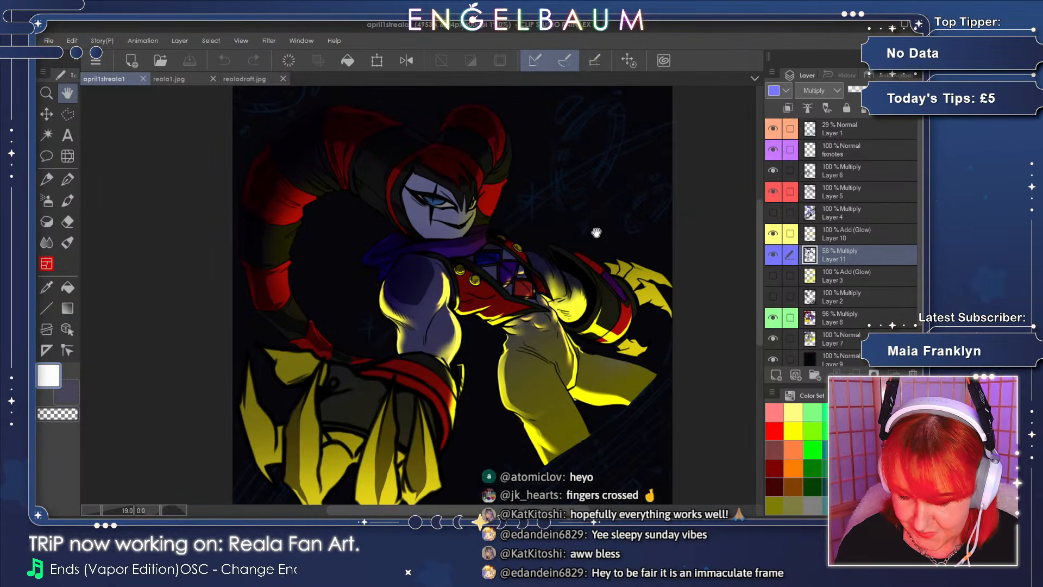
- Show the Add (Glow) Layer 3 to check its yellow light over the figure and background, and hide it again
click(878, 276)
click(772, 276)
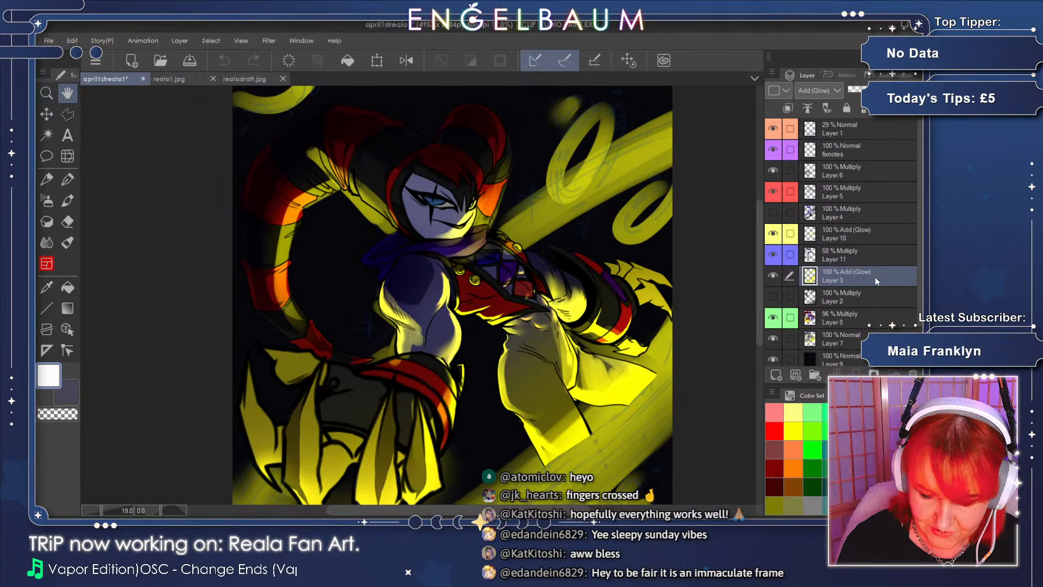
drag(526, 303, 523, 285)
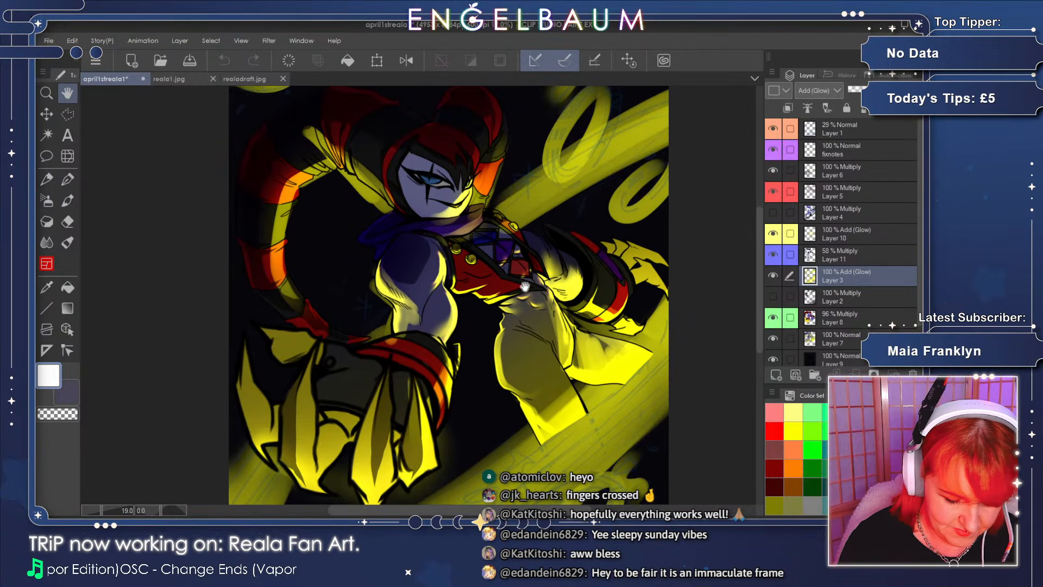
drag(591, 338, 580, 282)
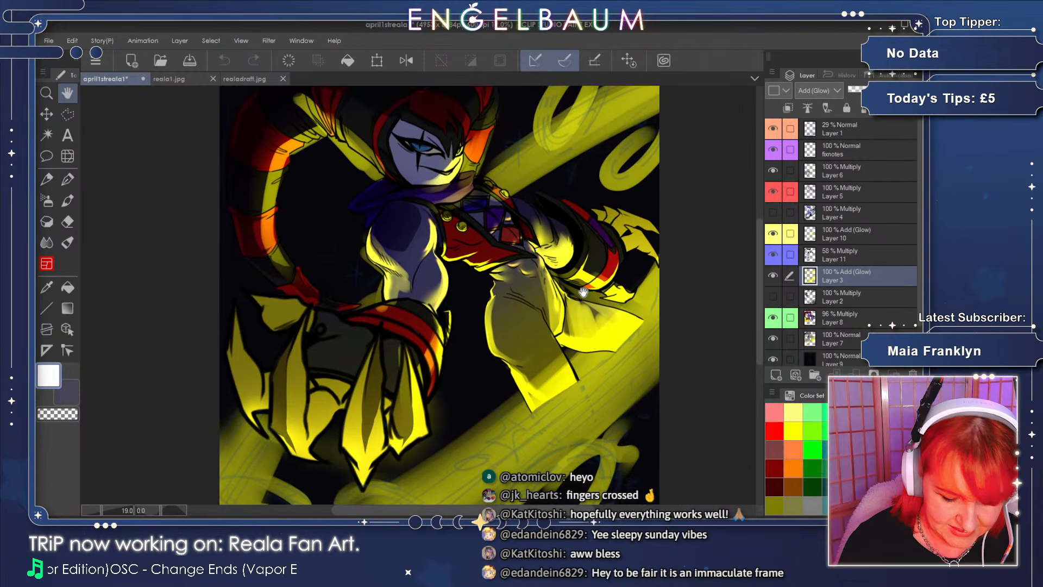
click(773, 275)
- Examine the figure's lighting with the Layer 3 glow hidden, ending on a close view of the head and shoulders
mouse_move(574, 250)
mouse_down()
mouse_move(577, 285)
mouse_move(586, 271)
mouse_up()
drag(533, 226, 545, 256)
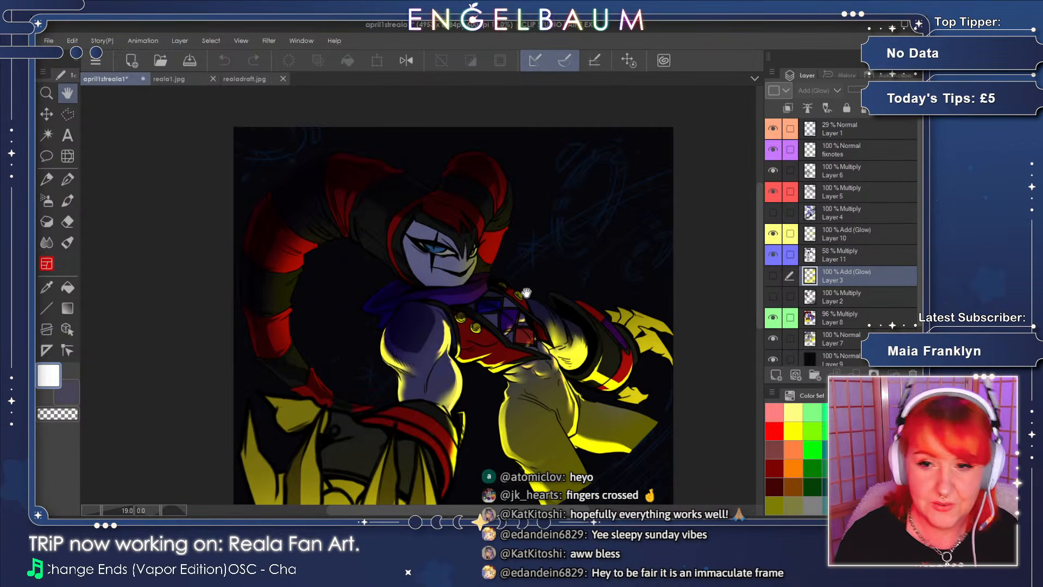
drag(576, 325, 574, 274)
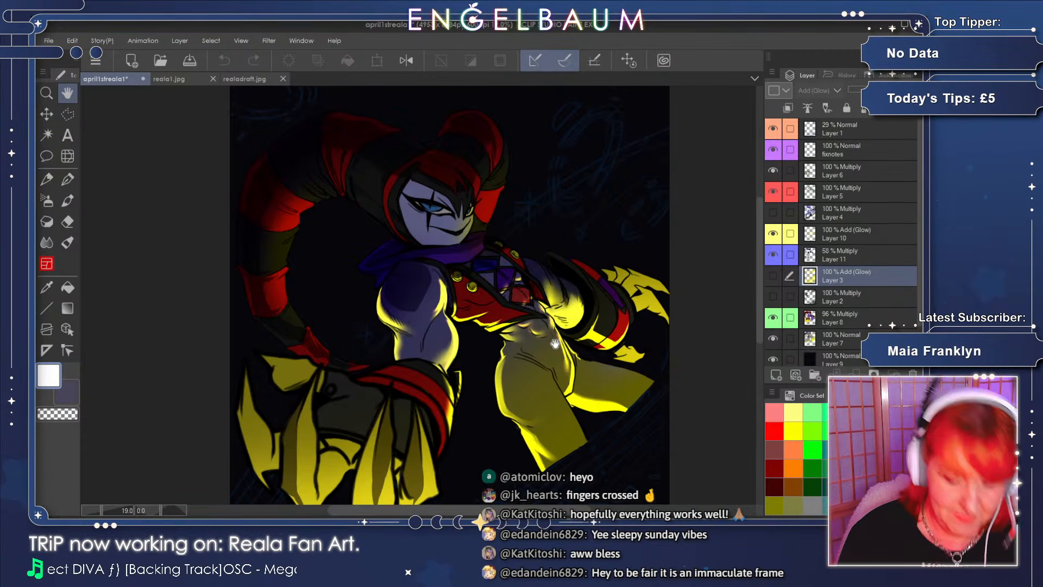
mouse_move(560, 292)
mouse_down()
mouse_move(556, 281)
mouse_move(551, 287)
mouse_up()
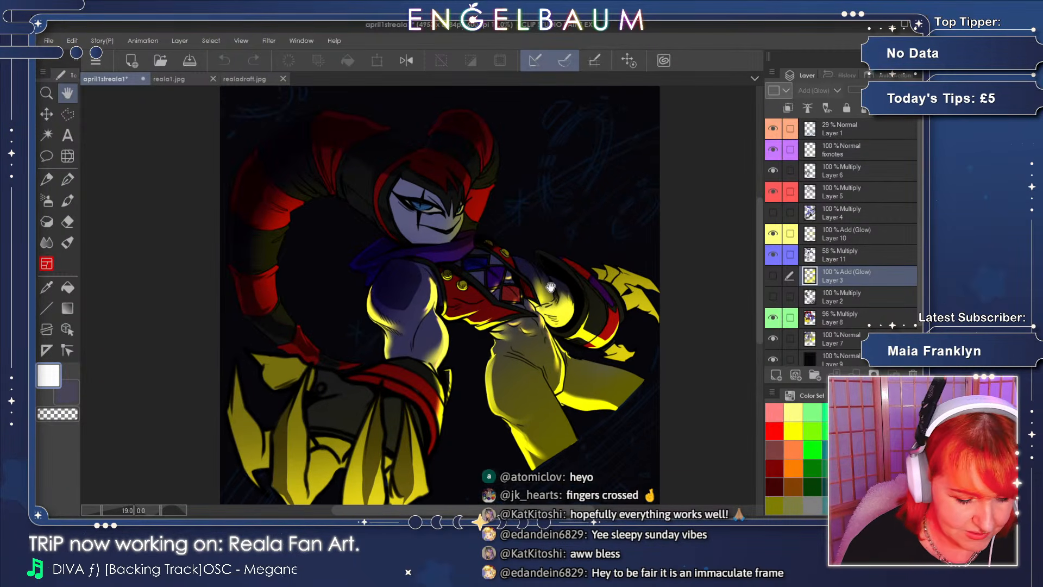
drag(542, 227, 547, 243)
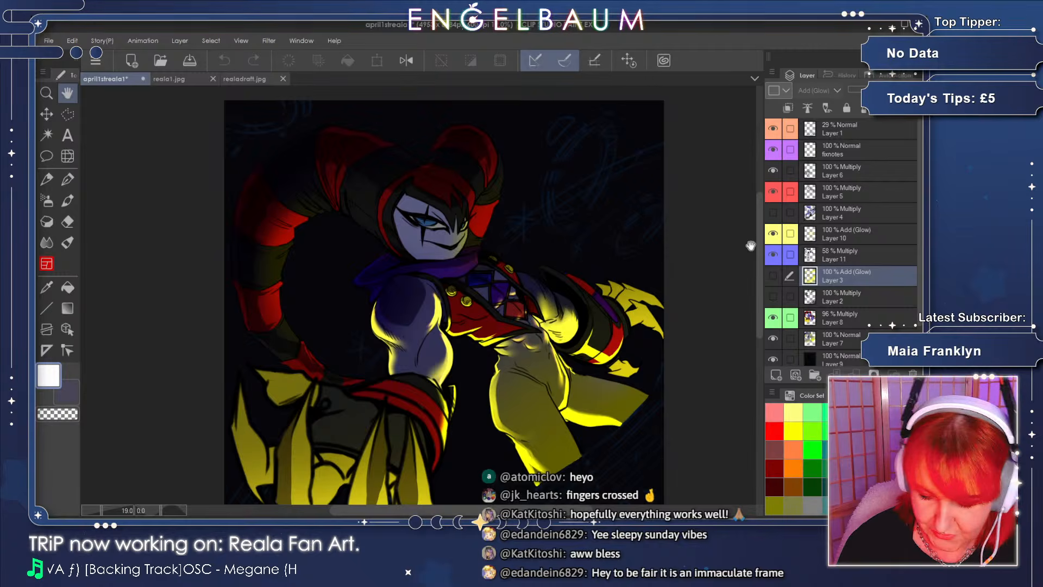
drag(758, 245, 759, 240)
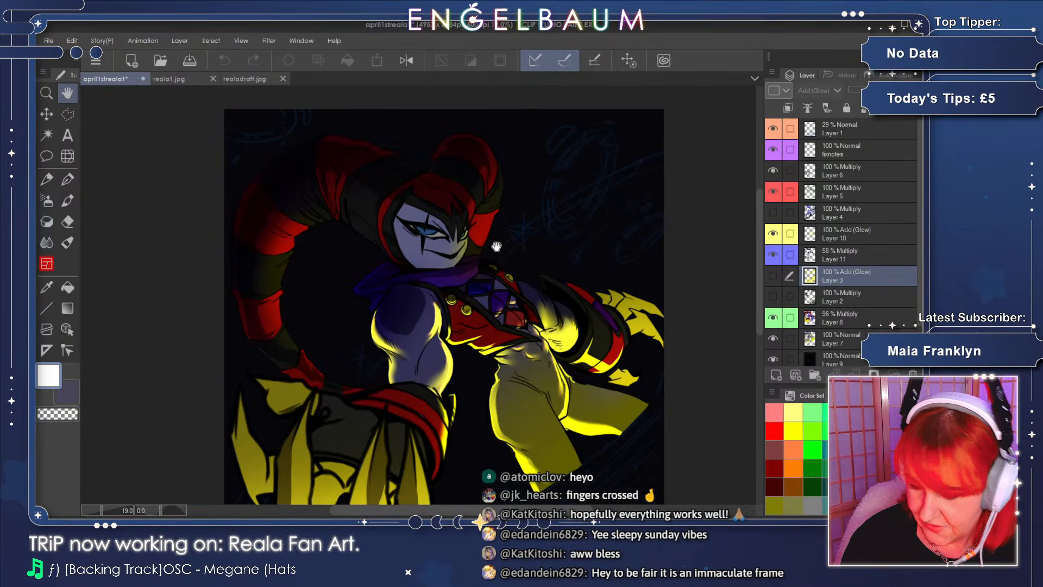
drag(493, 246, 492, 234)
click(106, 511)
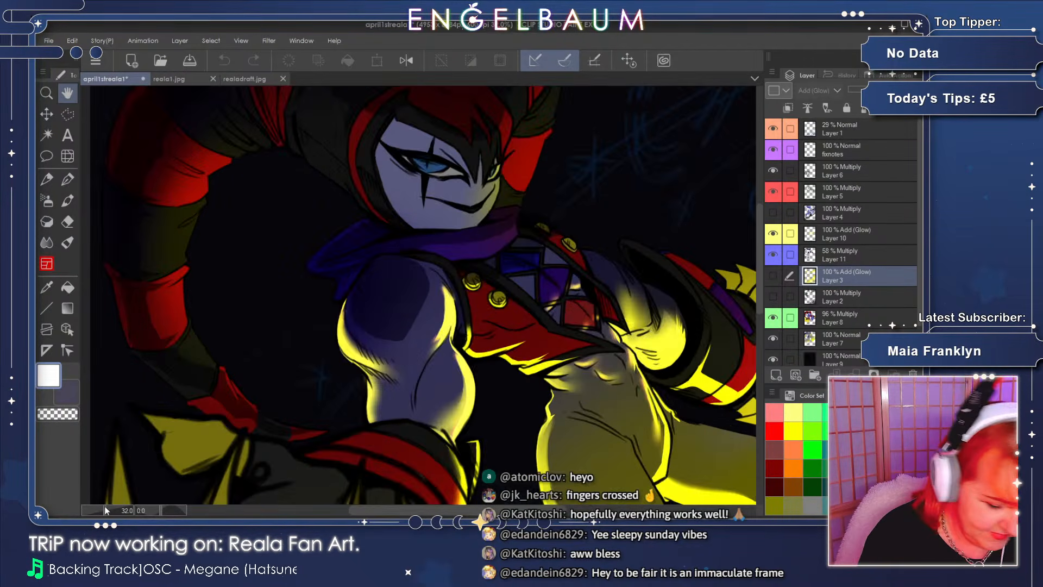
drag(516, 173, 555, 233)
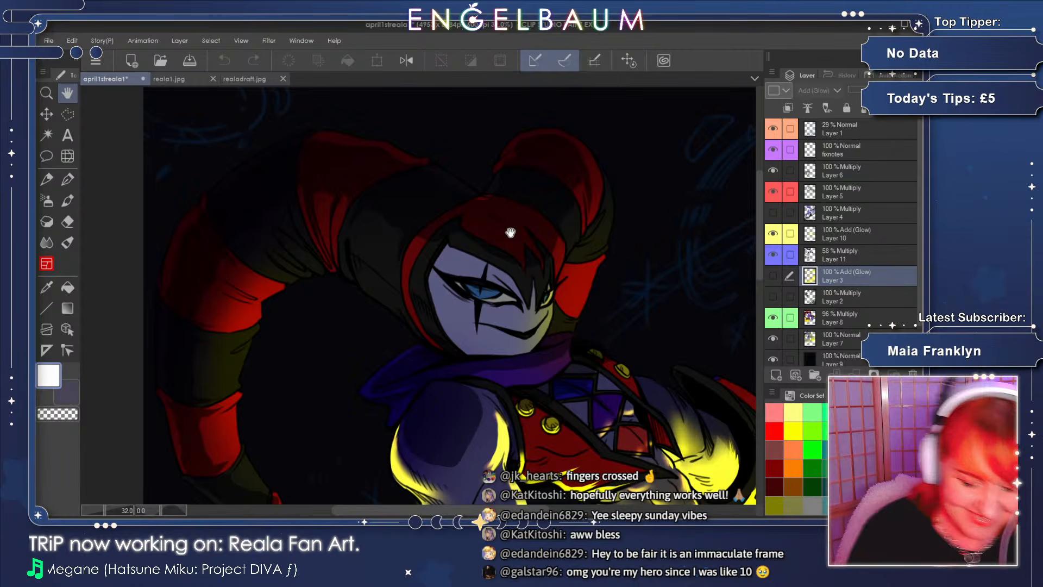
drag(511, 232, 506, 229)
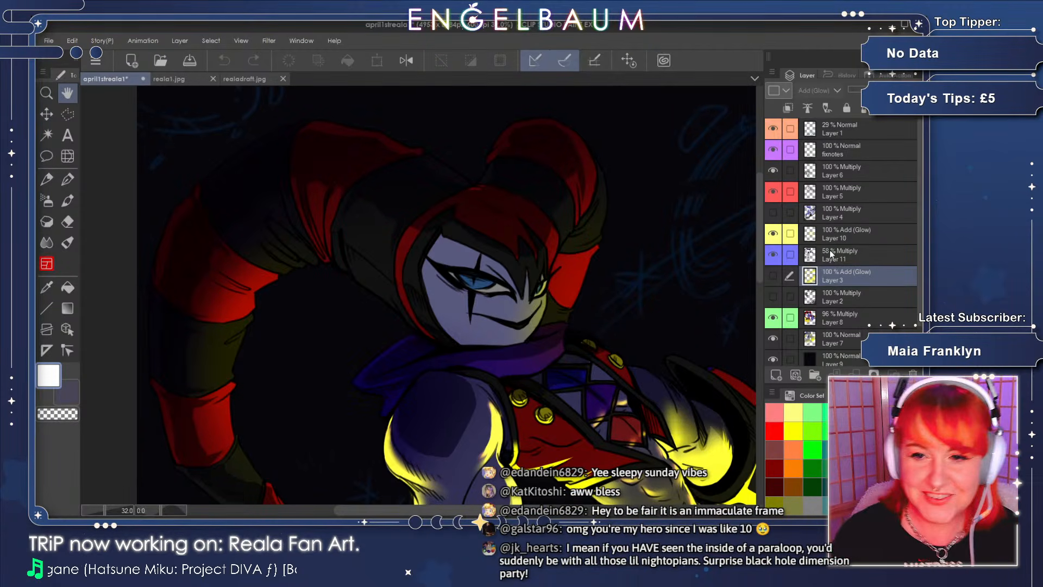
- Select the Multiply Layer 11 and inspect the shading around the jester's head and collar
click(872, 258)
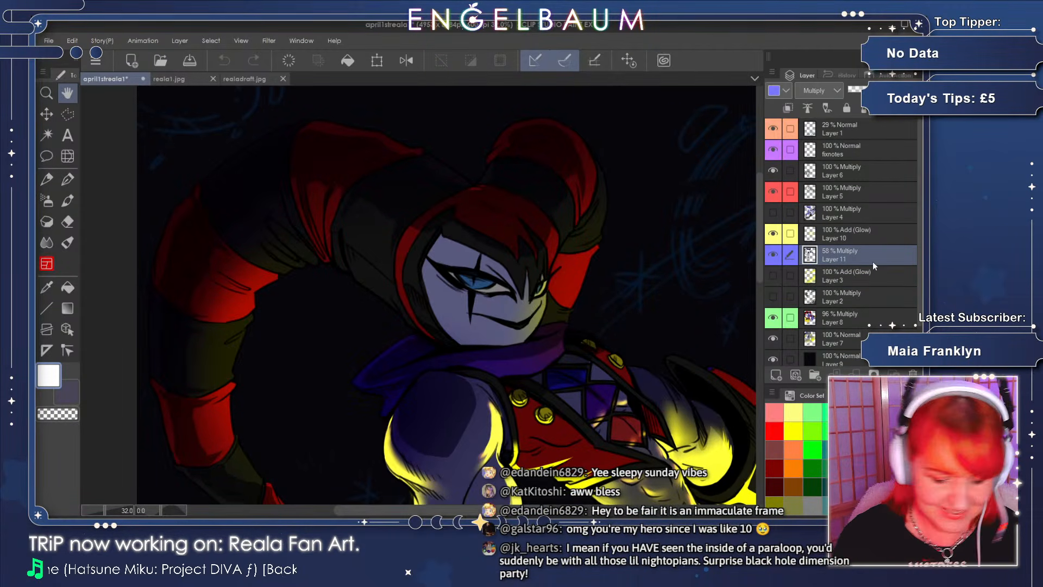
drag(539, 254, 542, 263)
drag(565, 335, 557, 311)
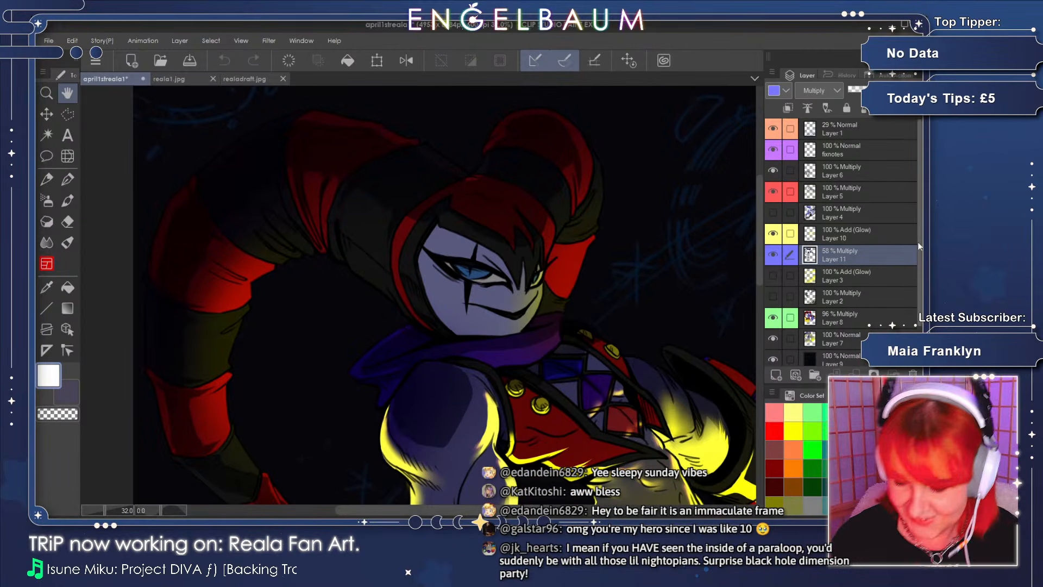
mouse_move(918, 242)
mouse_down()
mouse_move(919, 252)
mouse_move(919, 237)
mouse_up()
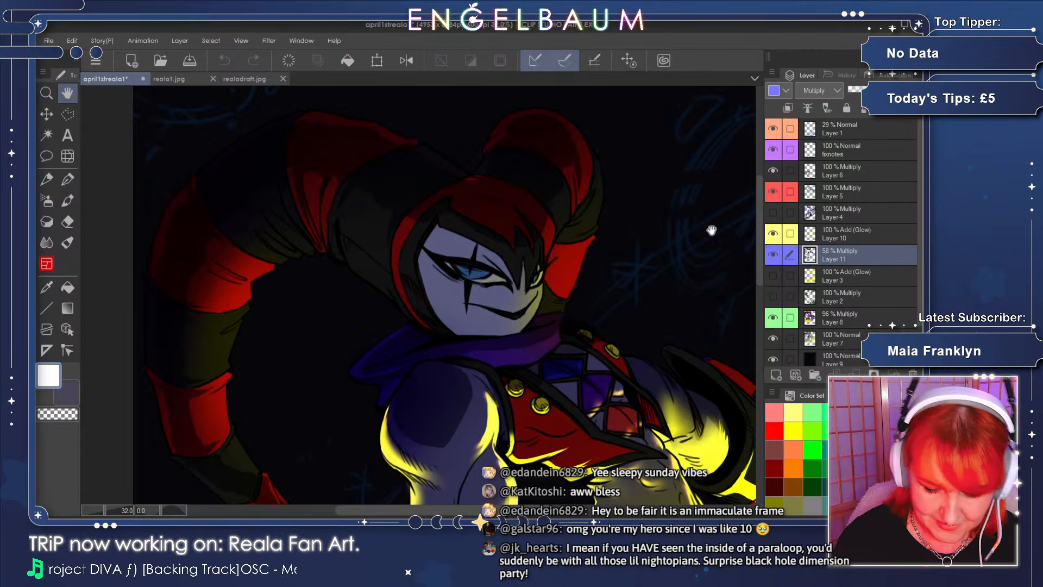
drag(630, 300, 611, 288)
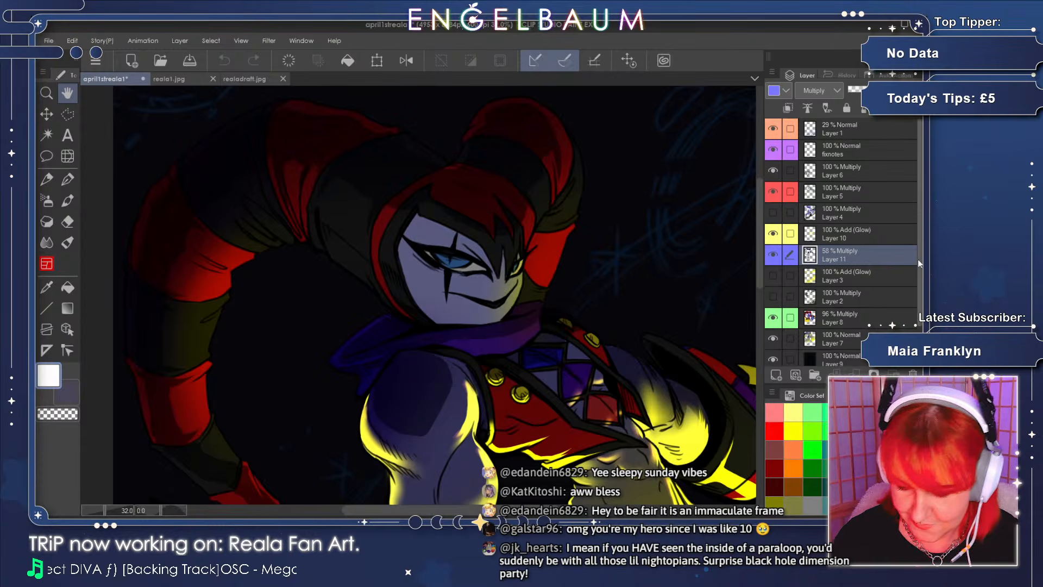
- Preview the Multiply Layer 4 shading on the figure, hide it again, and inspect the head with that layer selected
click(773, 212)
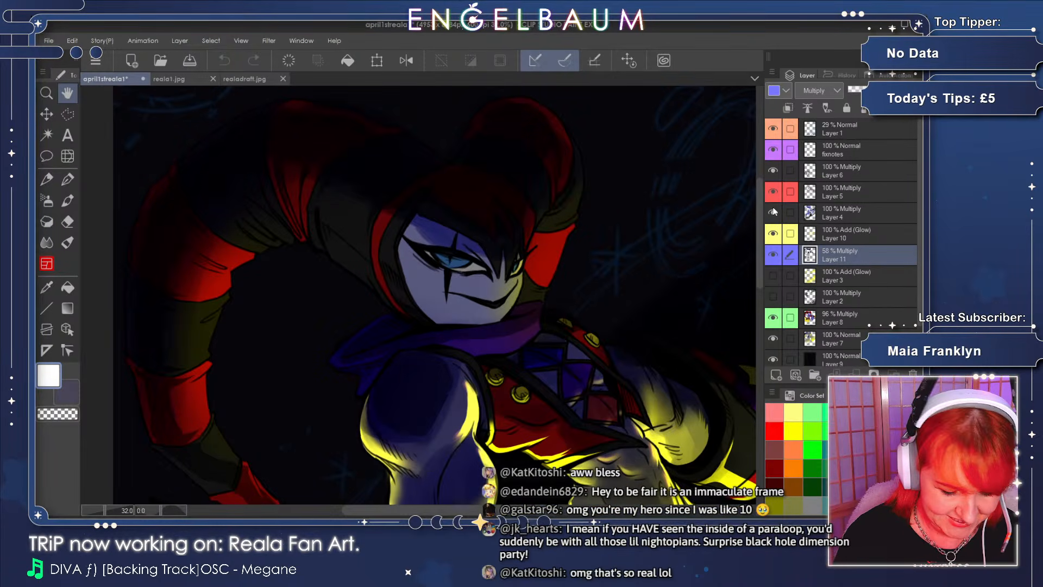
click(773, 212)
click(875, 214)
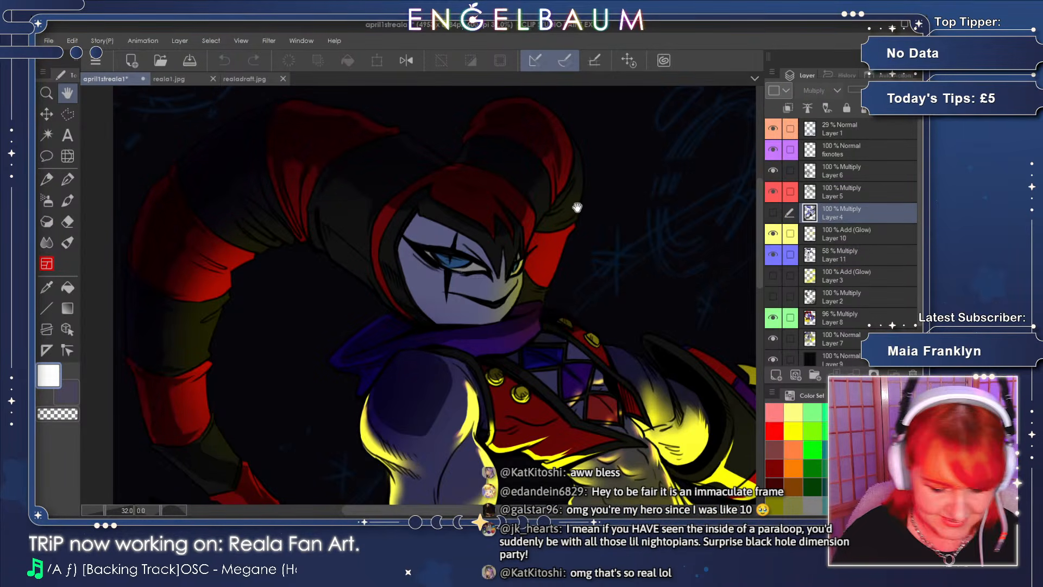
mouse_move(576, 208)
mouse_down()
mouse_move(574, 232)
mouse_move(572, 209)
mouse_up()
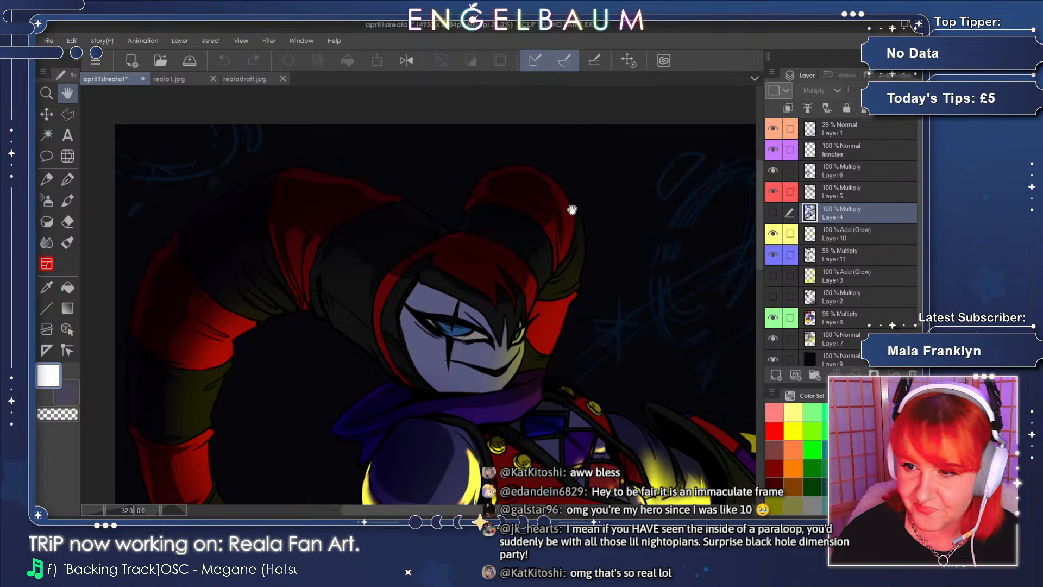
drag(541, 301, 543, 276)
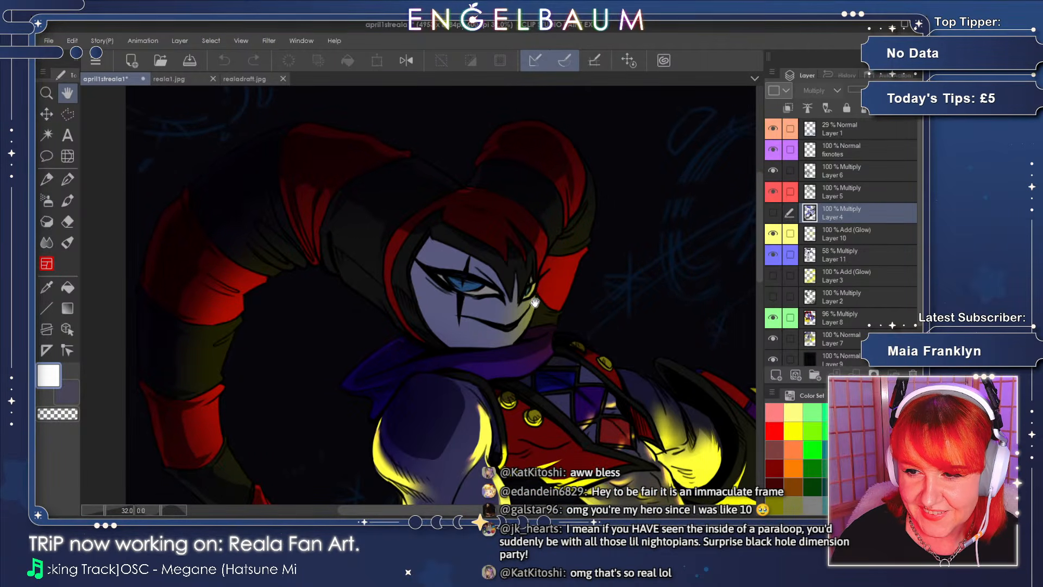
drag(541, 300, 550, 309)
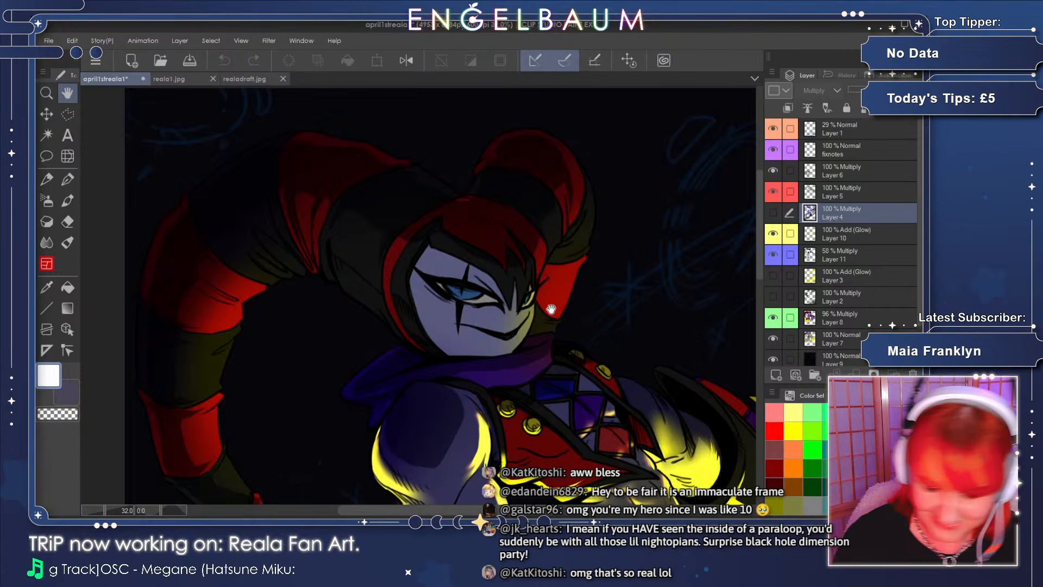
- Make the Multiply Layer 11 the active layer for work on the head, after trying Layer 6
click(878, 172)
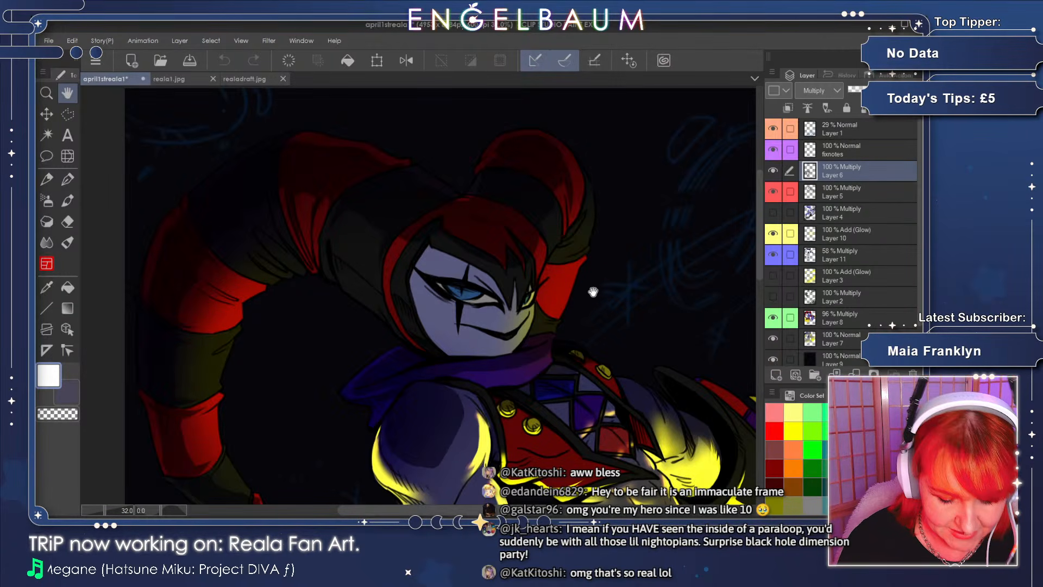
drag(593, 291, 592, 273)
click(884, 253)
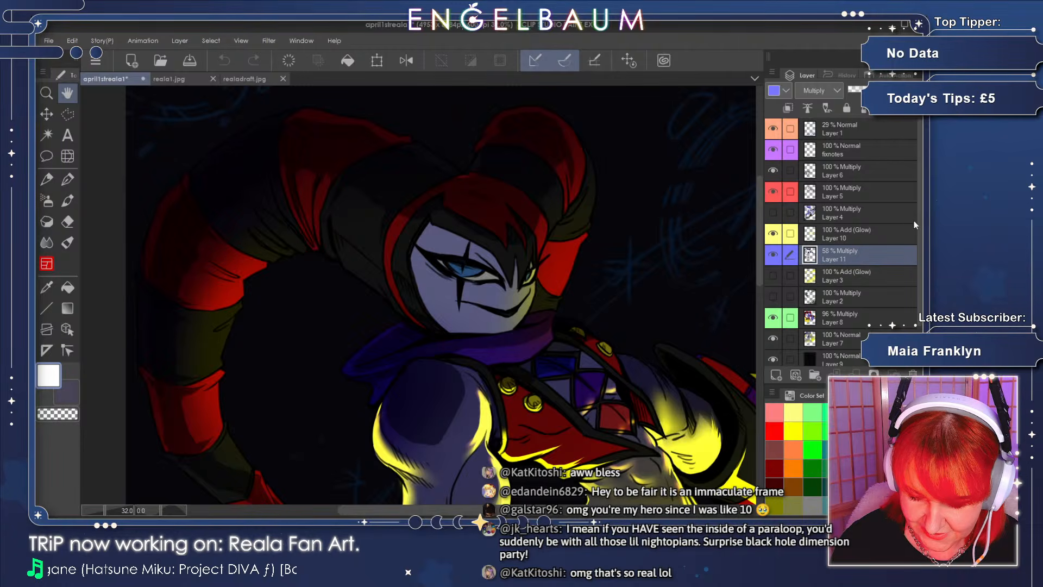
- Check what the fixnotes layer contributes to the whole figure by toggling its visibility, and delete that layer
scroll(918, 222, down, 1)
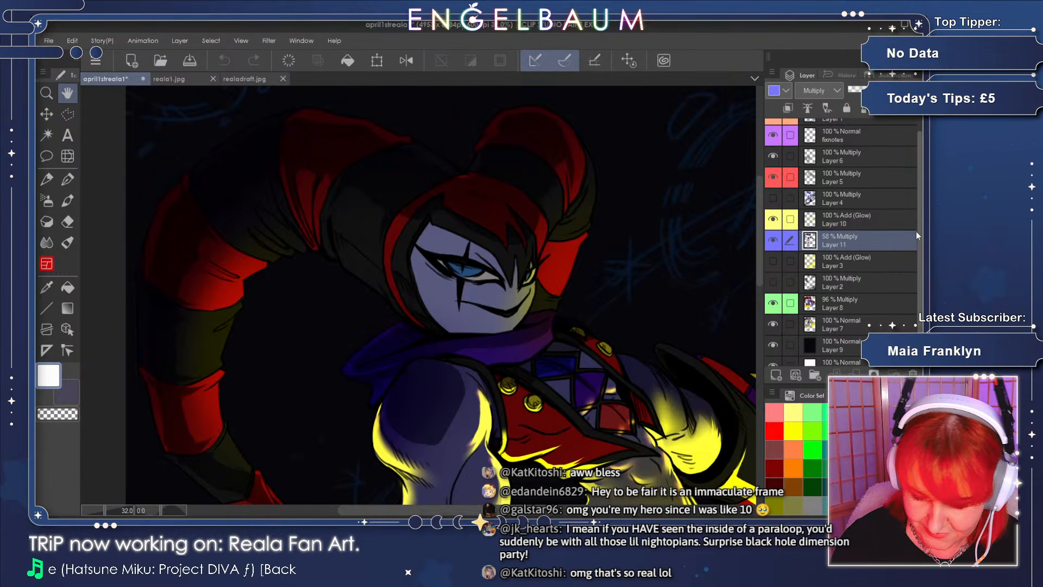
scroll(917, 224, up, 1)
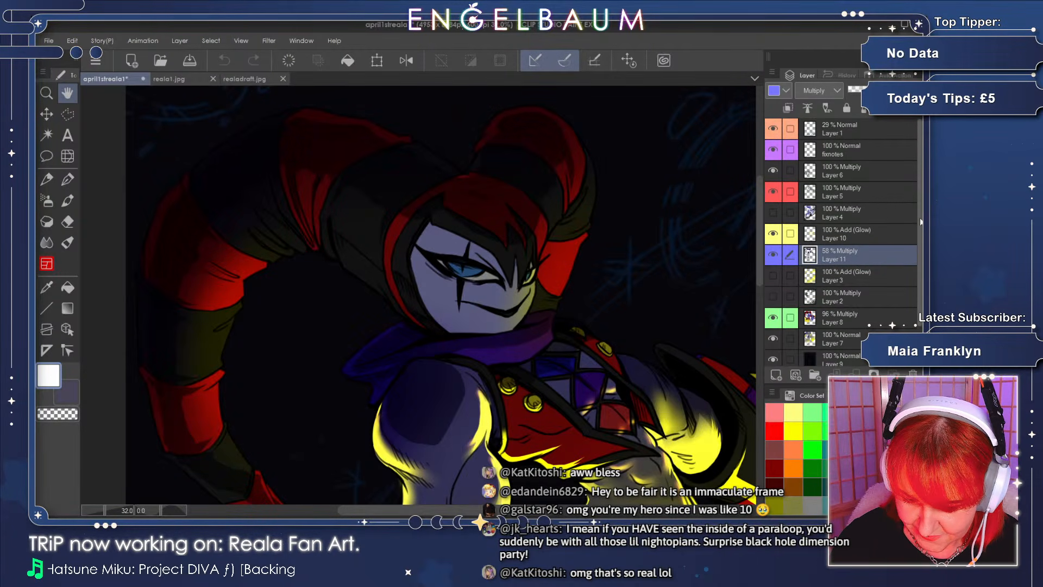
click(101, 510)
drag(116, 490, 118, 407)
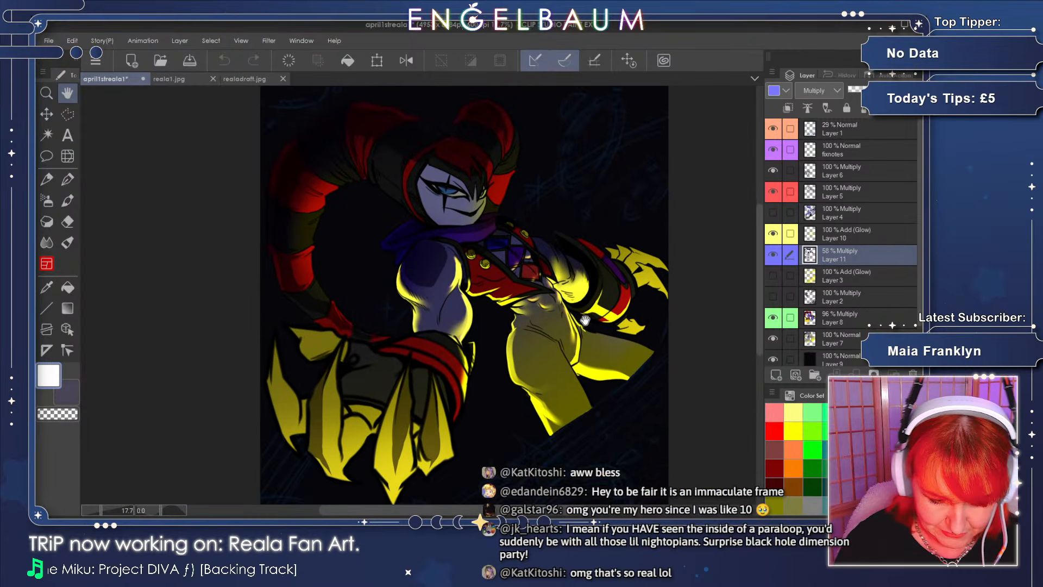
click(894, 128)
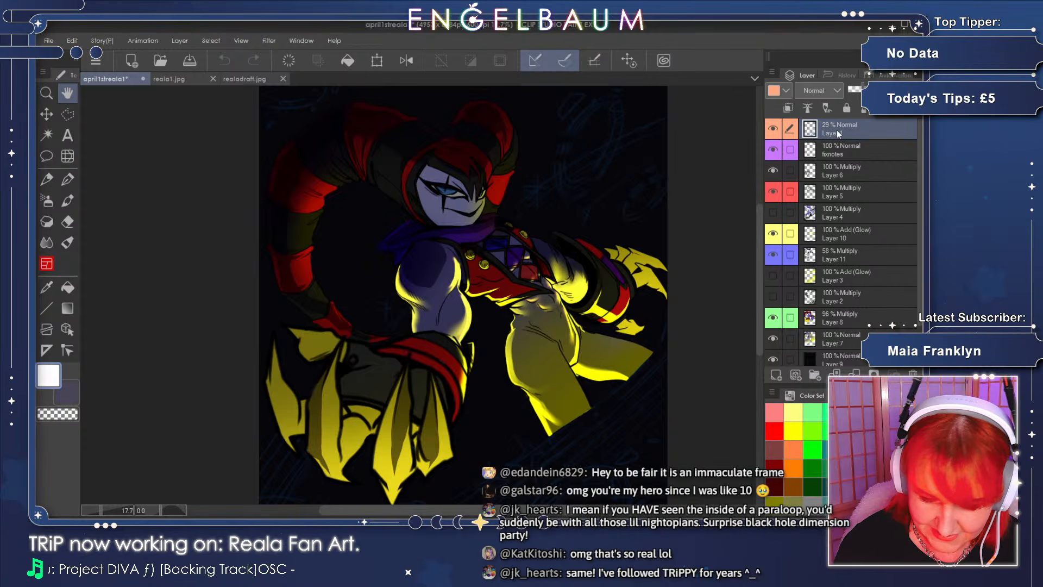
click(879, 154)
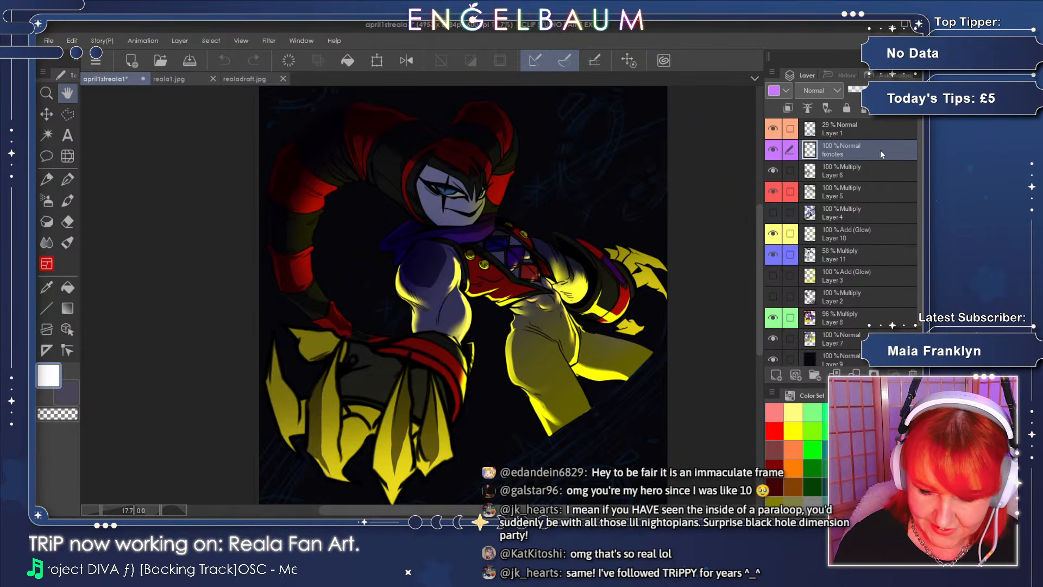
click(774, 149)
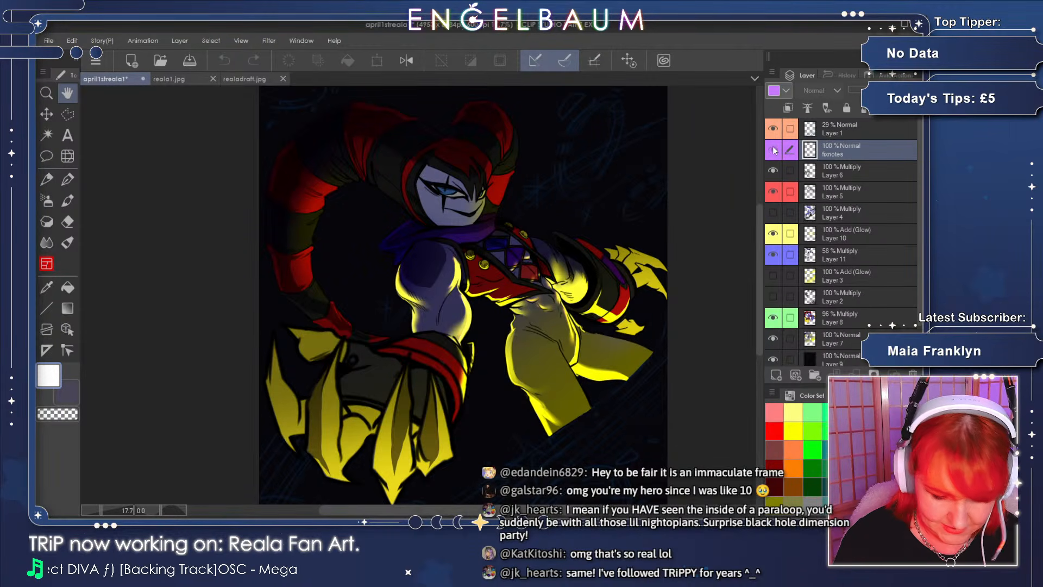
click(772, 148)
click(773, 148)
click(774, 148)
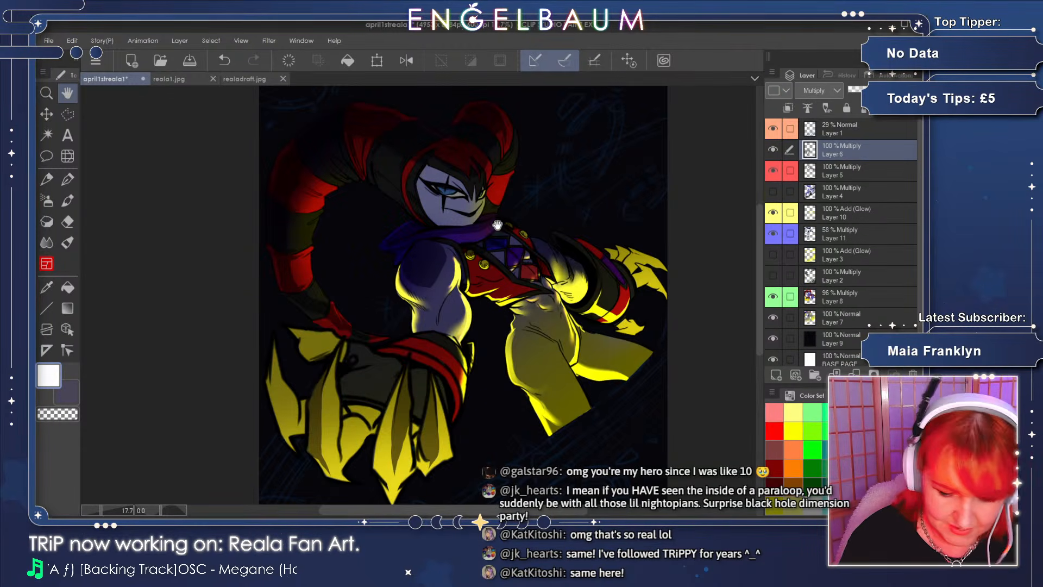
- Identify the content of the Multiply Layer 6 by hiding and reshowing it, and rename the layer as hand
click(773, 150)
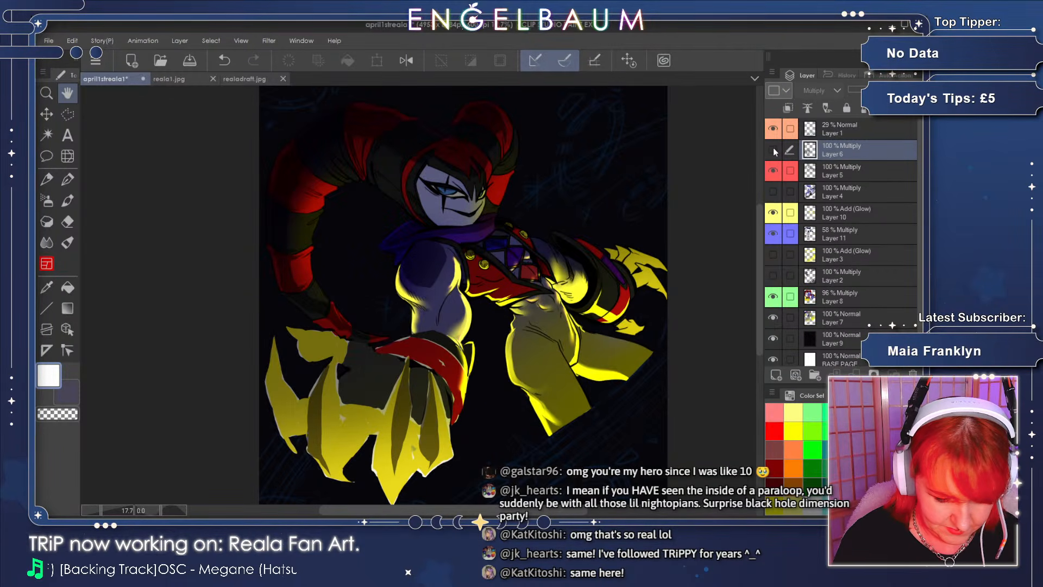
click(773, 150)
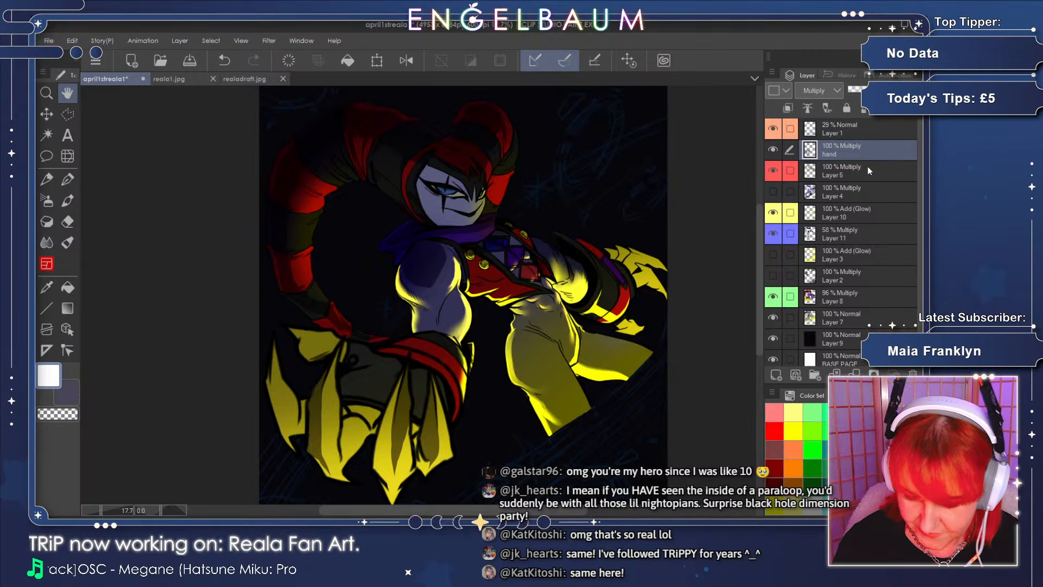
text(hand)
- Identify the line art on the Multiply Layer 5 by hiding and reshowing it, and rename the layer as inks
click(860, 170)
click(862, 193)
click(862, 169)
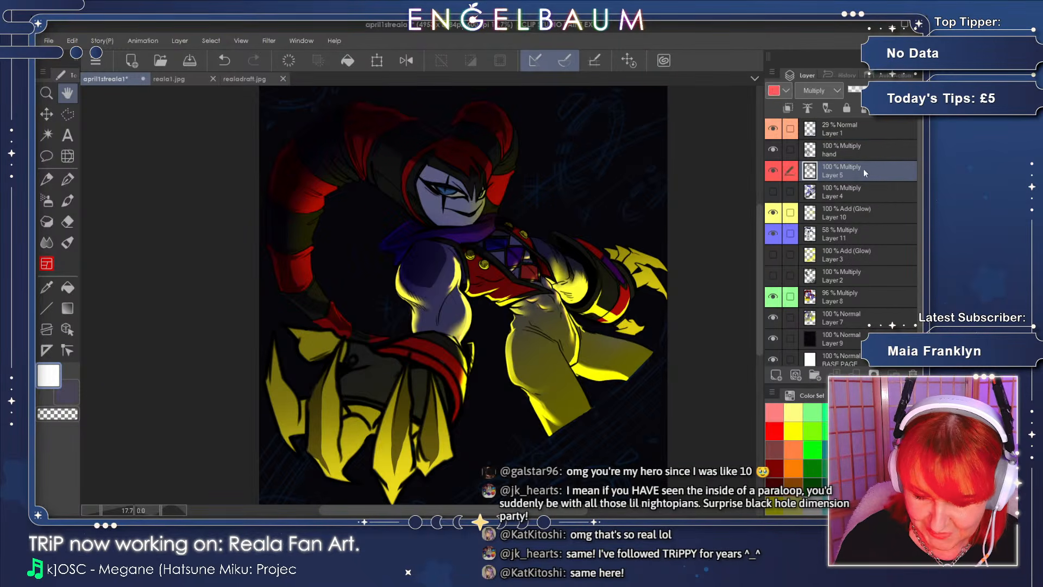
click(772, 171)
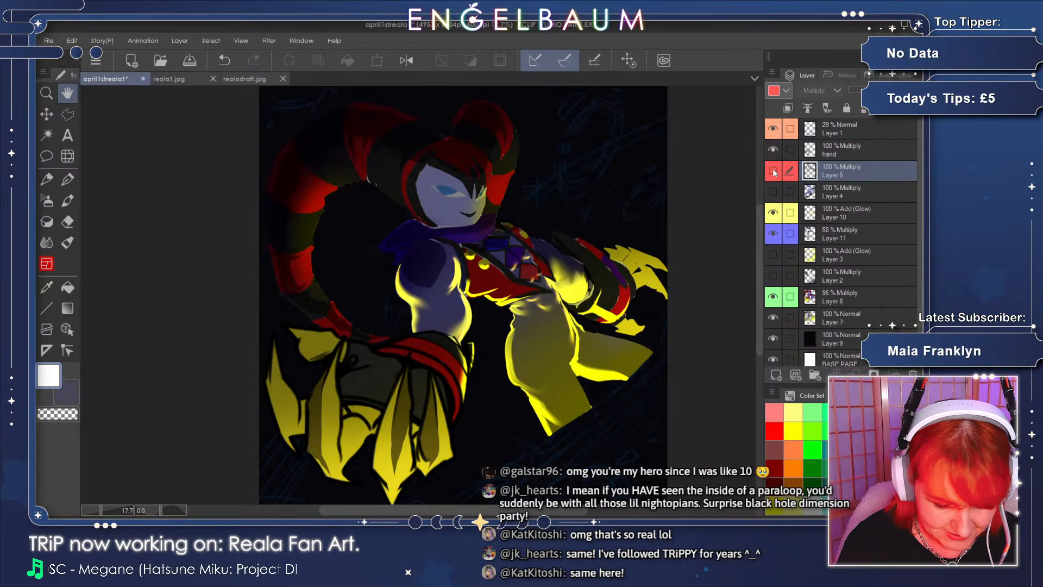
click(774, 171)
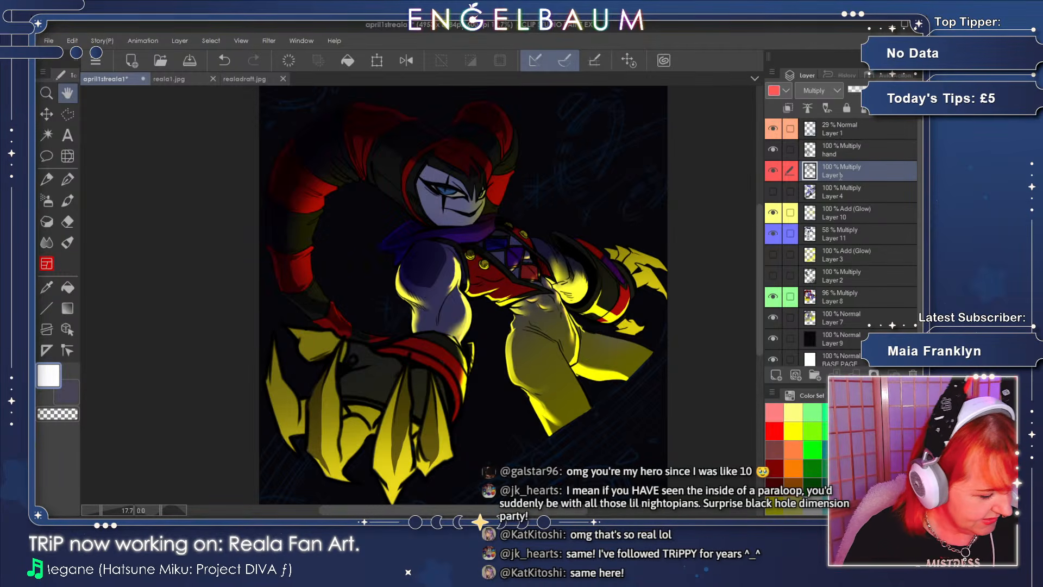
- Compare the figure with and without the Multiply Layer 4 and the Add (Glow) Layer 10, leaving only Layer 10 shown
click(869, 190)
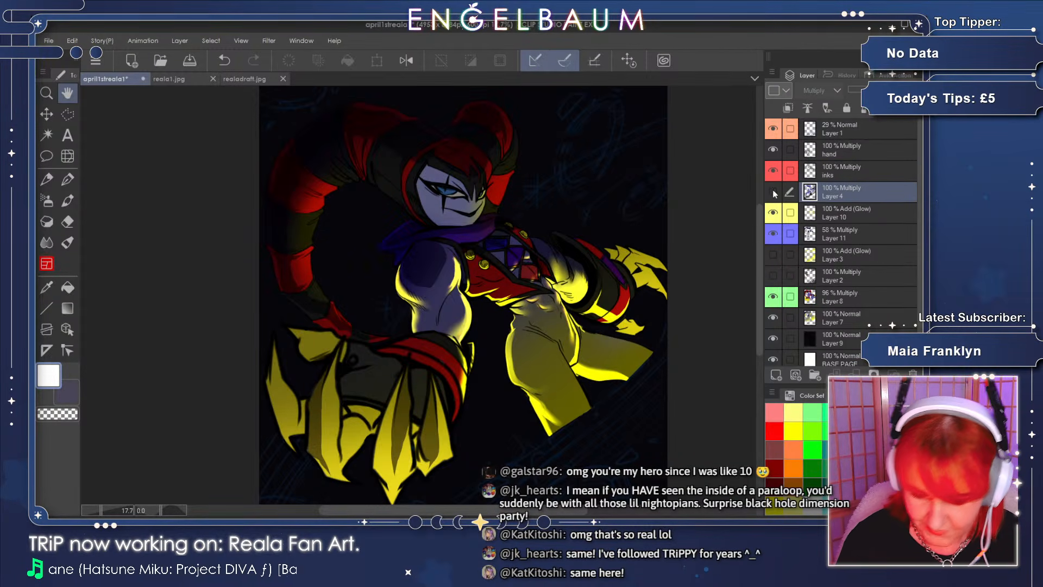
click(773, 192)
click(773, 192)
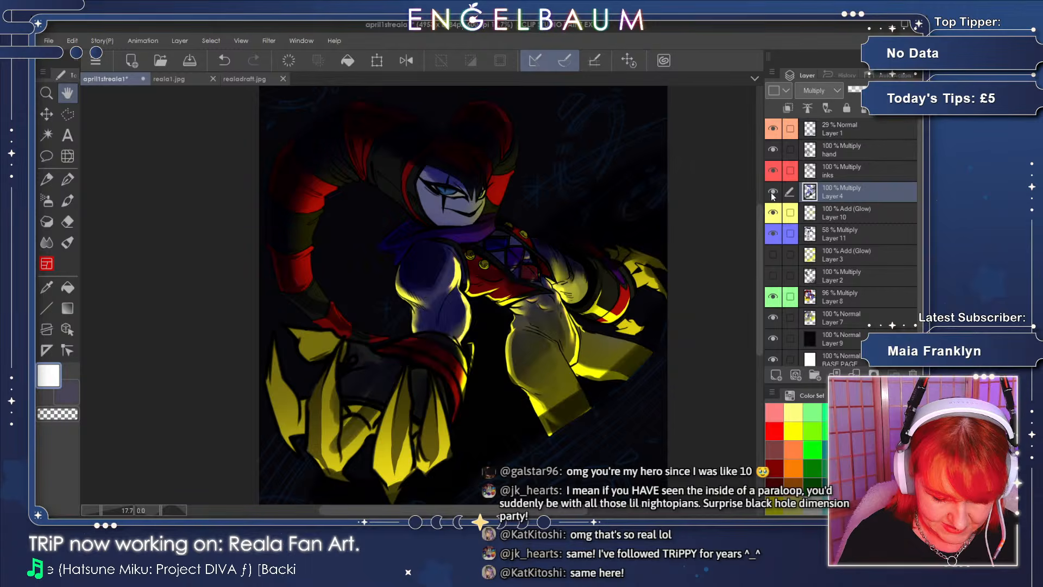
click(773, 193)
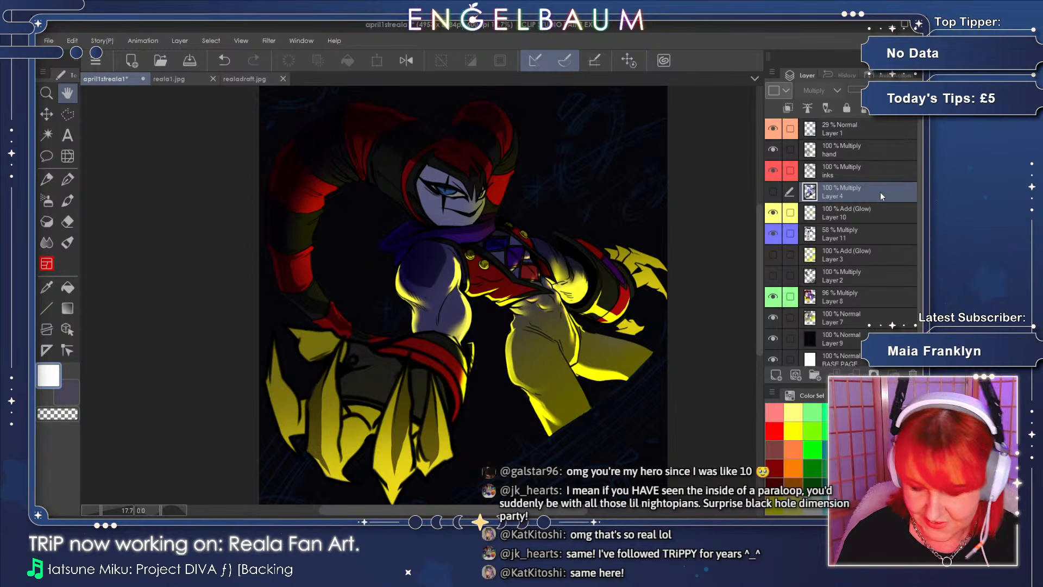
click(884, 214)
click(773, 213)
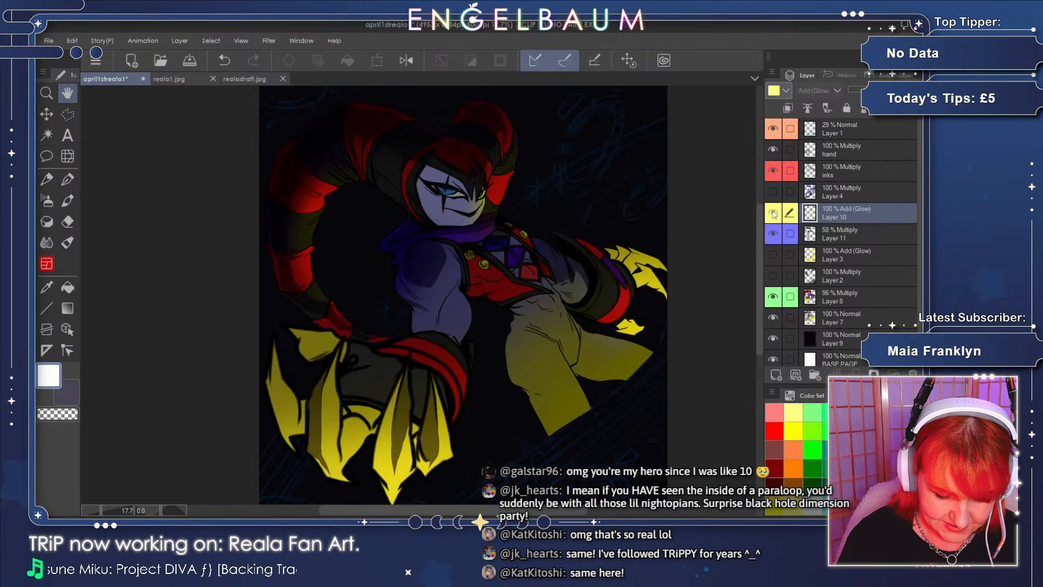
click(773, 213)
- Select the Multiply Layer 11 and compare the figure with its shading hidden and shown
click(871, 233)
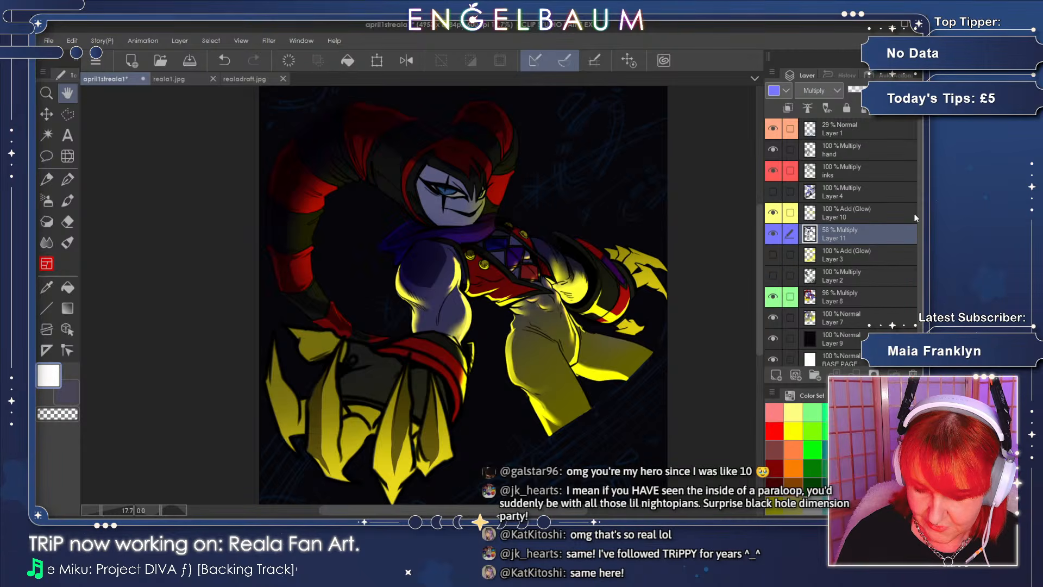
scroll(919, 215, down, 1)
scroll(877, 207, down, 1)
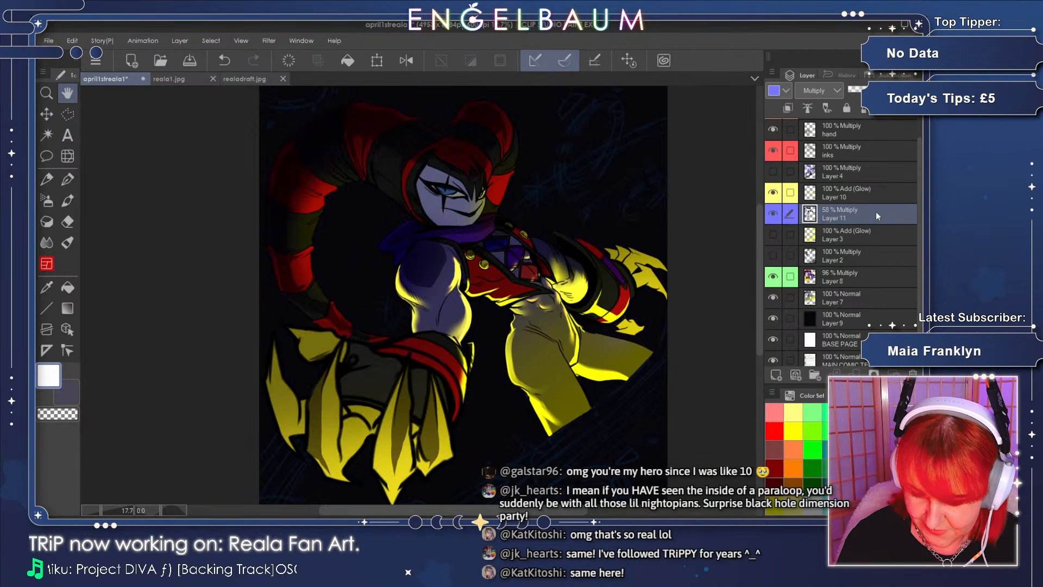
click(774, 212)
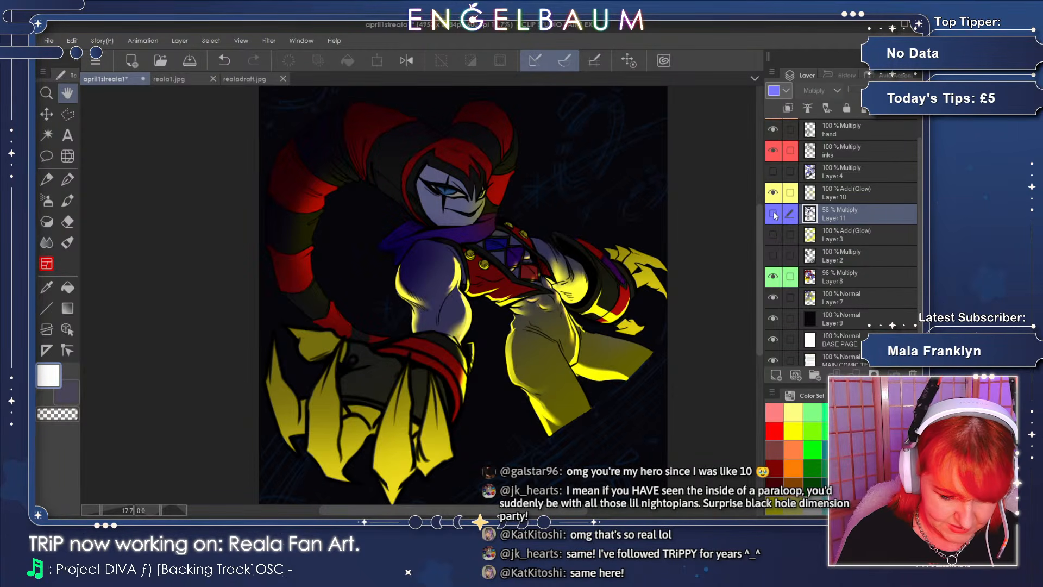
click(774, 212)
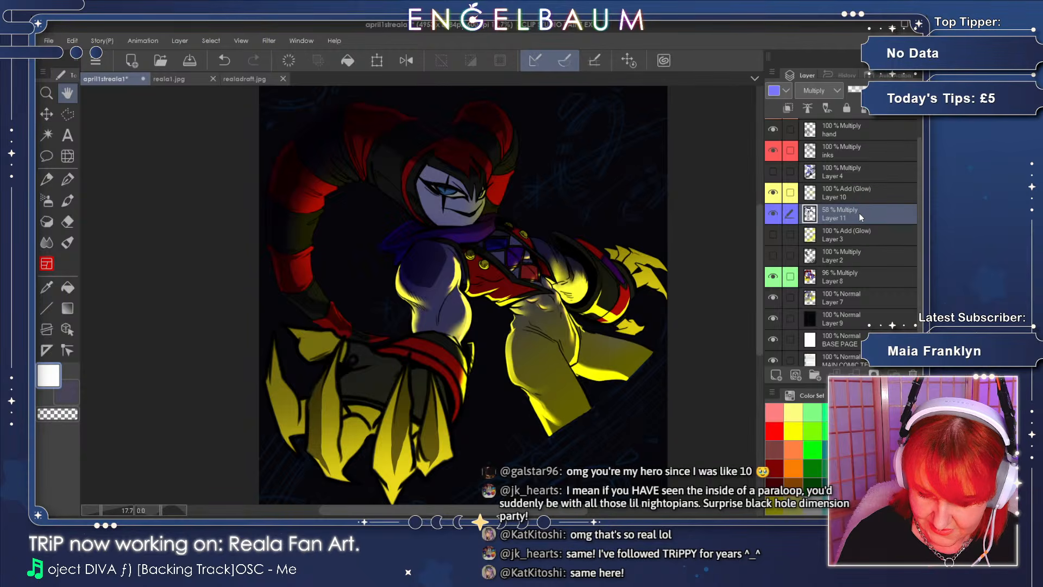
- Preview the hidden Add (Glow) Layer 3 and Multiply Layer 2 in turn, hiding each again
click(882, 238)
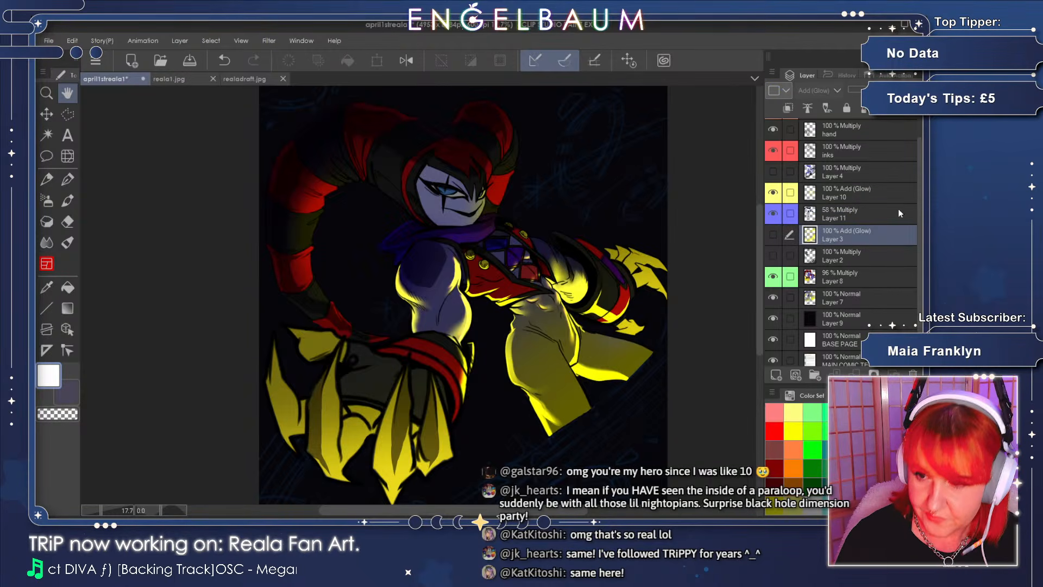
drag(917, 229, 919, 234)
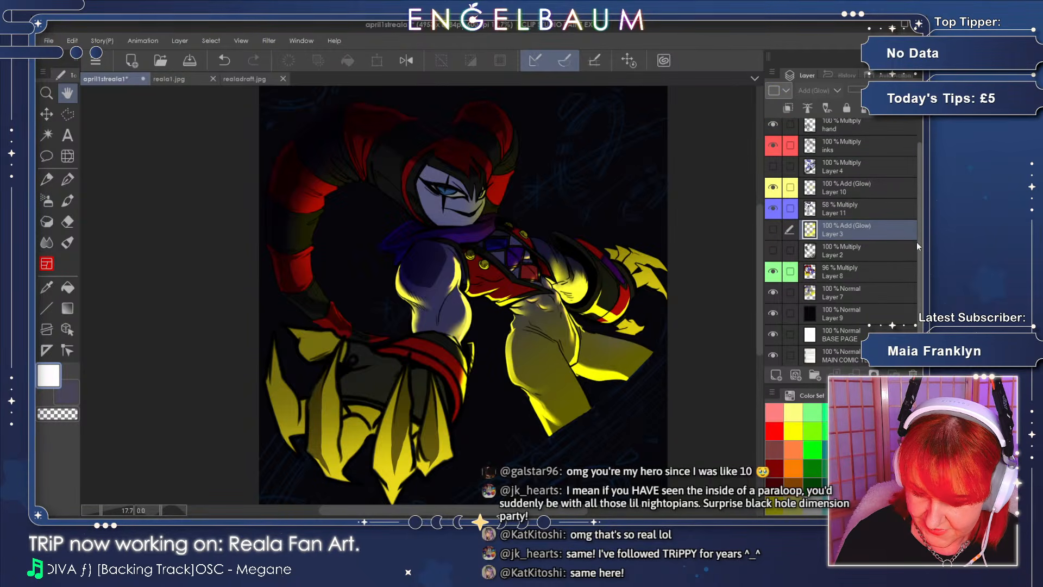
click(774, 230)
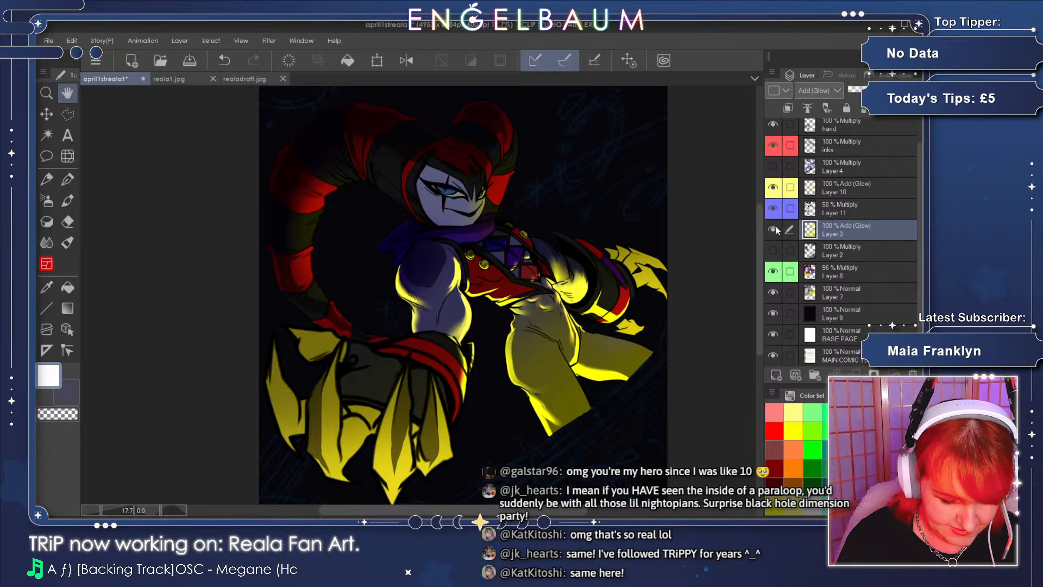
click(776, 230)
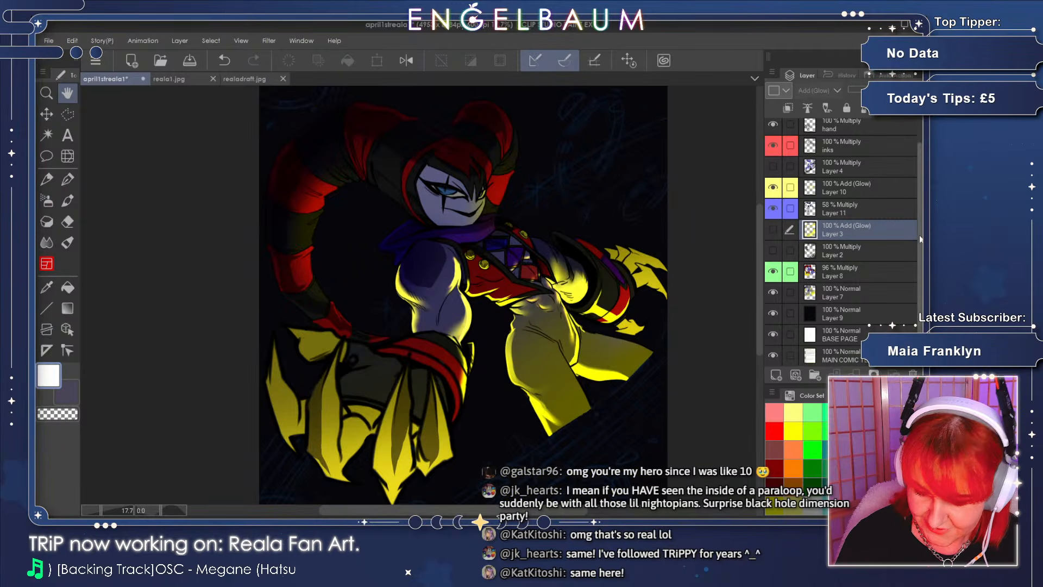
click(868, 248)
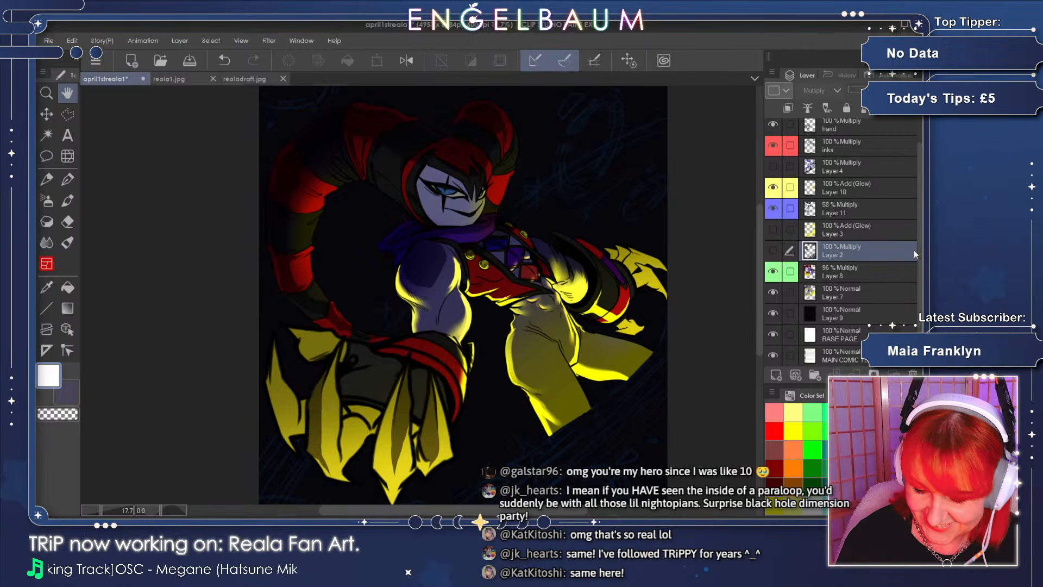
click(772, 250)
click(773, 250)
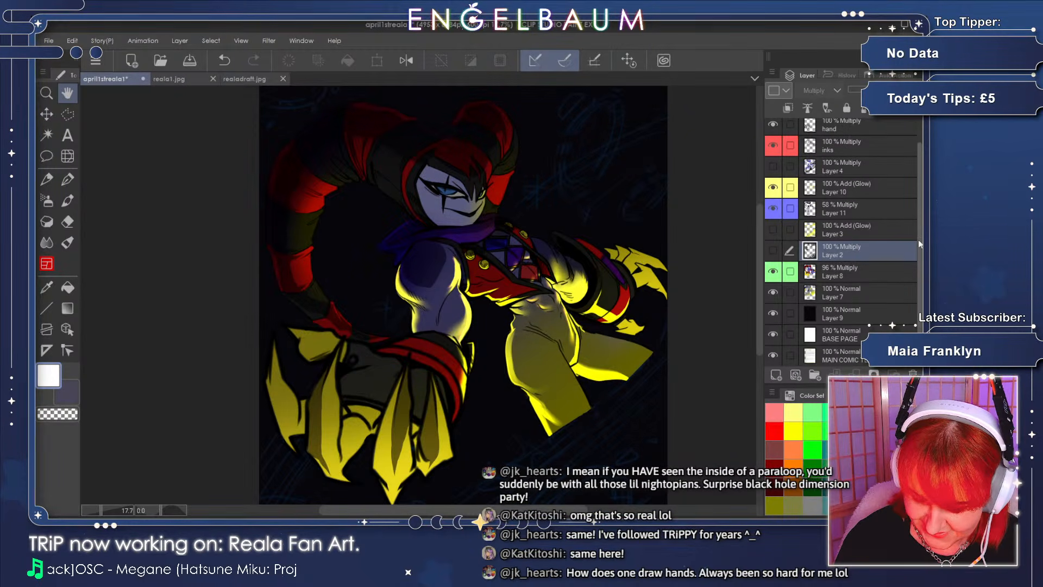
- Toggle the Multiply Layer 8 and the Normal Layer 7 to compare their contributions, ending with Layer 7 selected and both layers shown
click(863, 271)
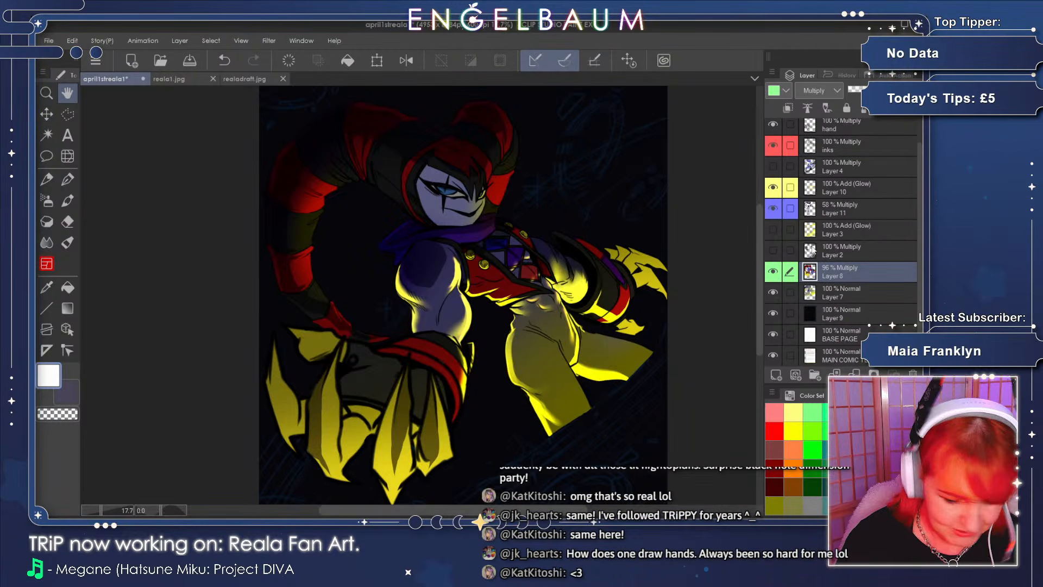
click(772, 272)
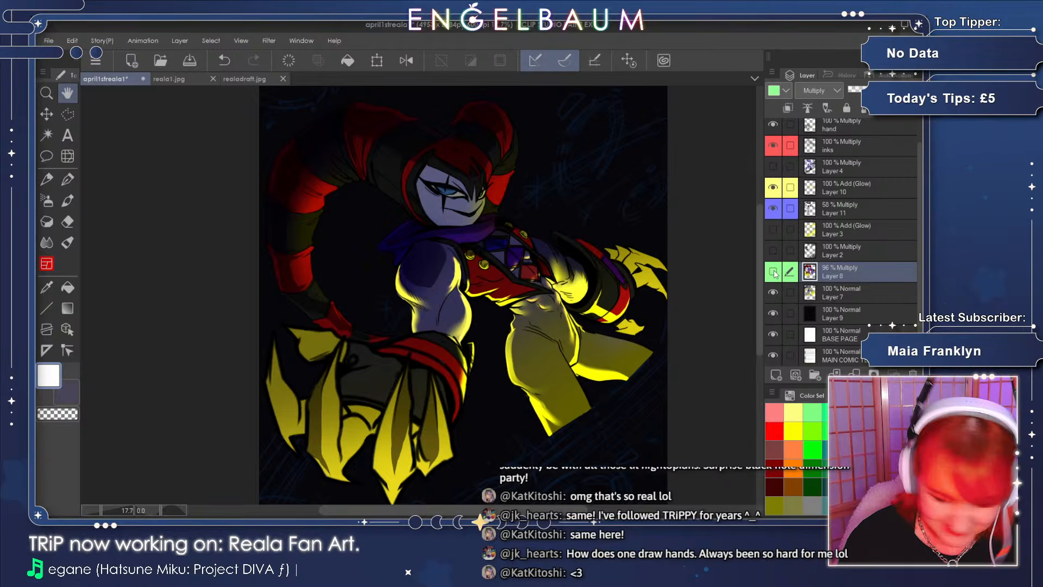
click(773, 272)
click(880, 296)
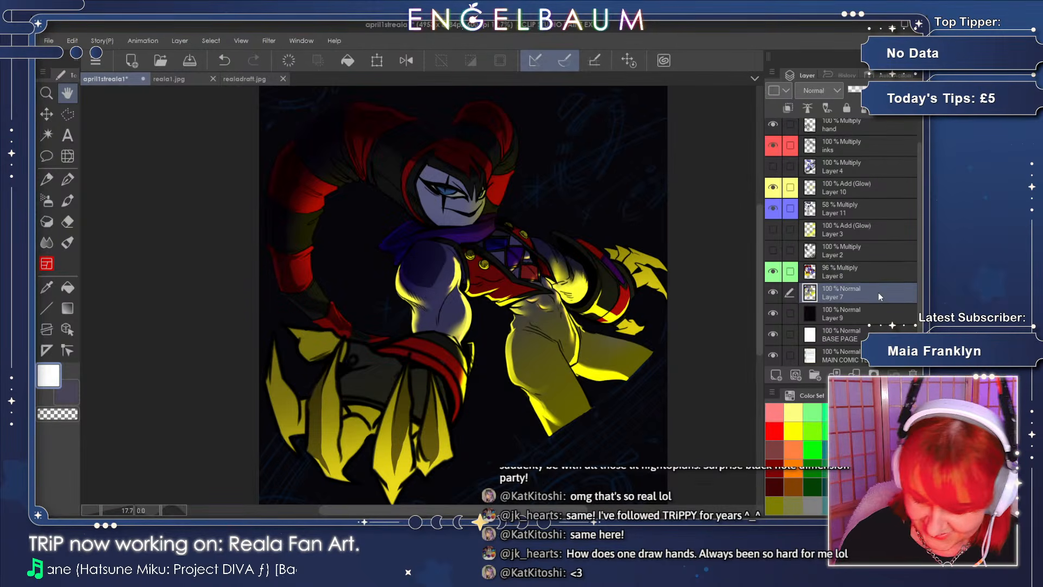
click(772, 292)
click(772, 292)
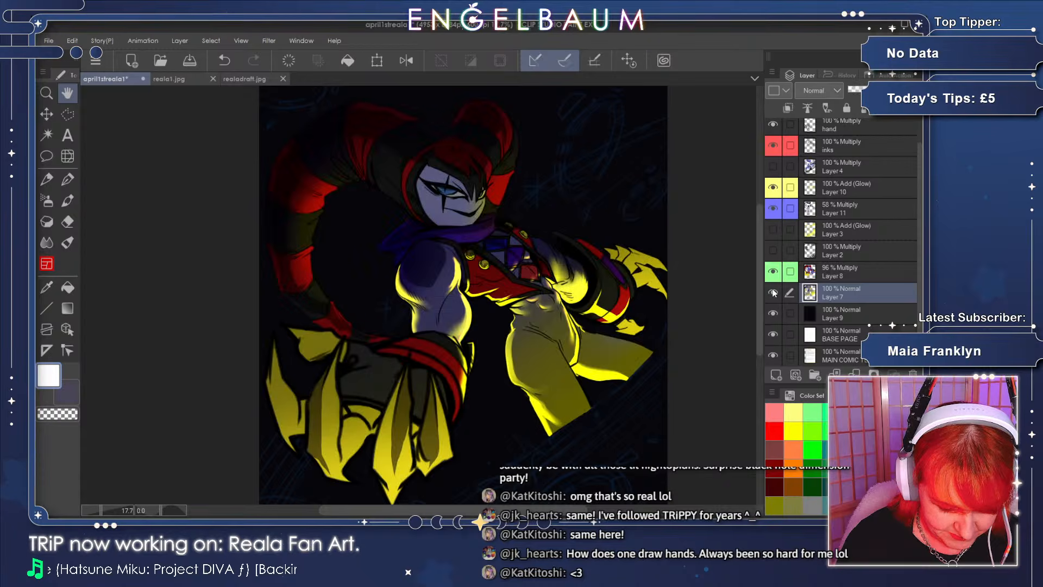
click(872, 273)
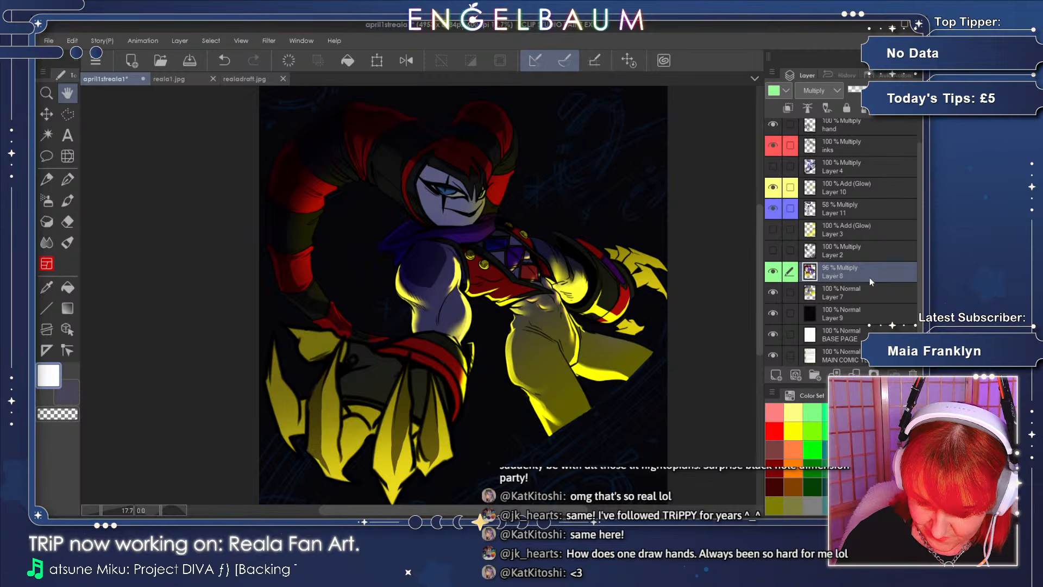
click(773, 272)
click(773, 272)
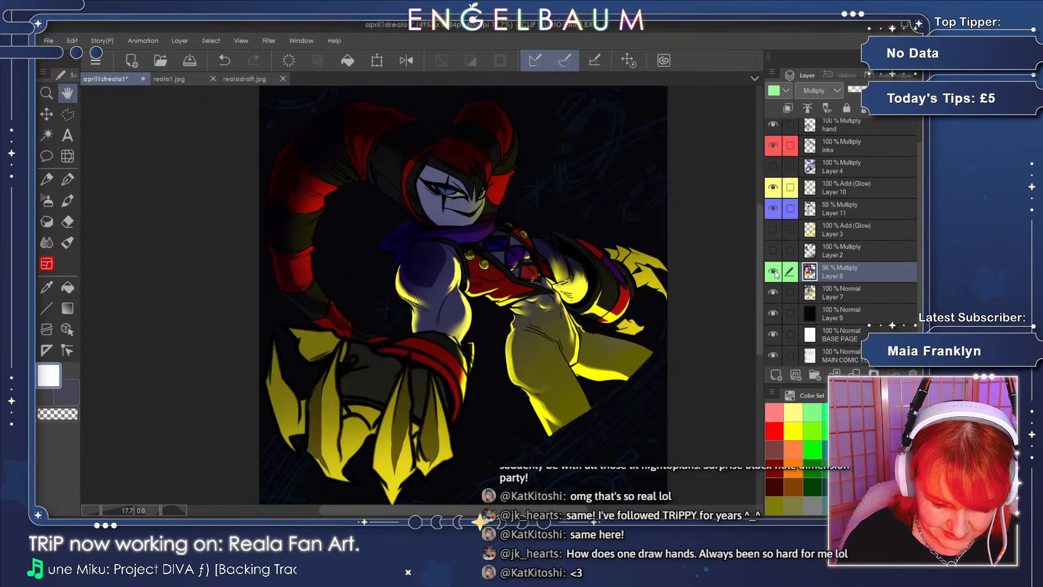
click(874, 290)
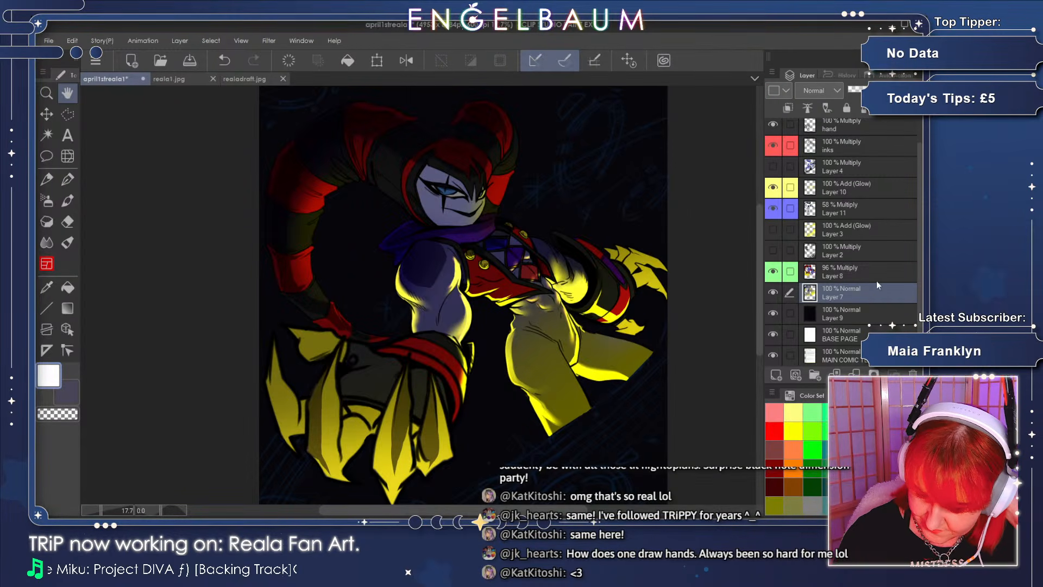
scroll(875, 280, up, 2)
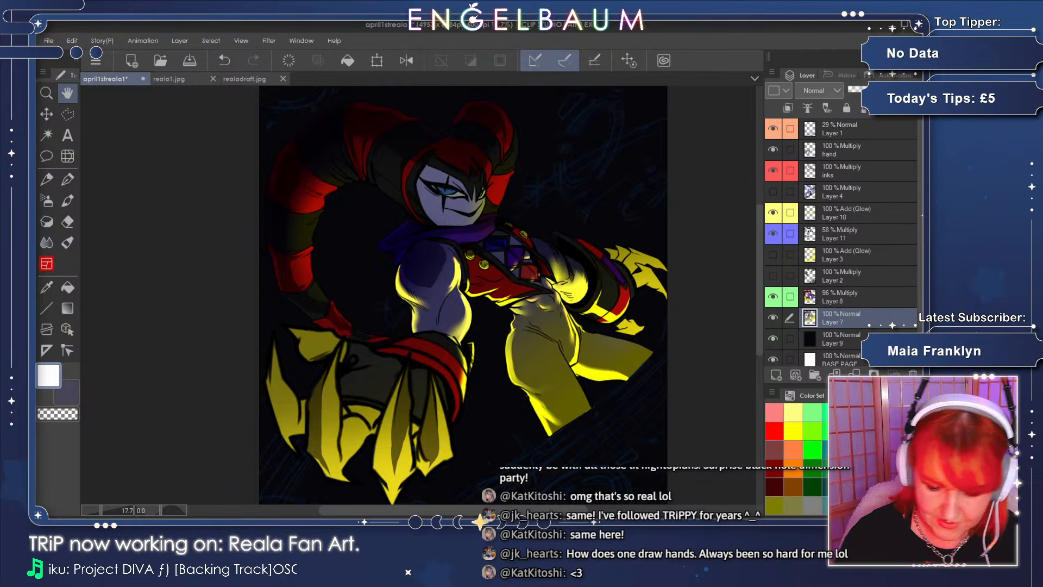
drag(536, 263, 537, 236)
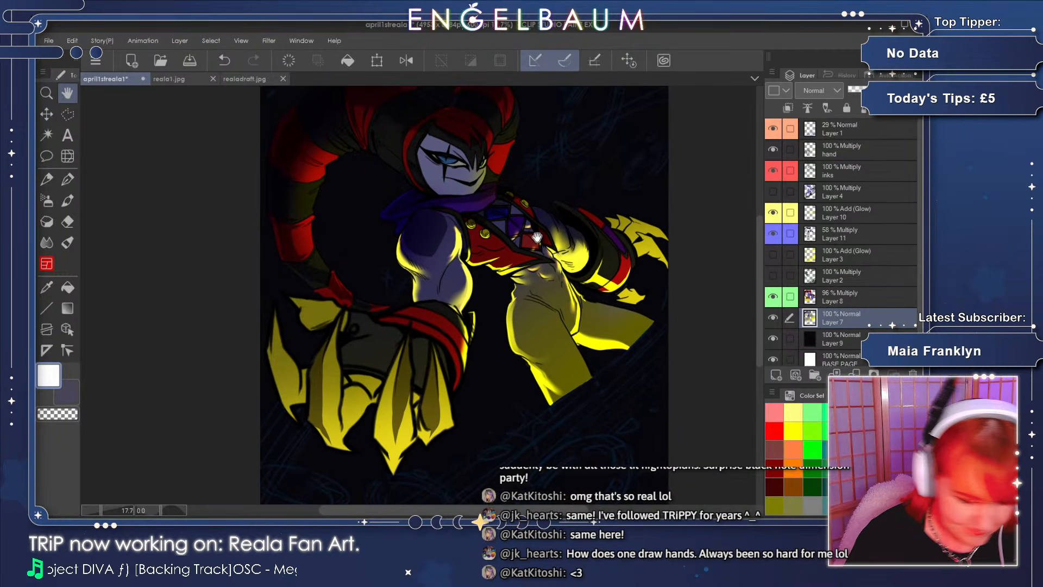
- Add a new layer directly above Layer 1 and make a large rectangular selection around most of the figure
click(98, 506)
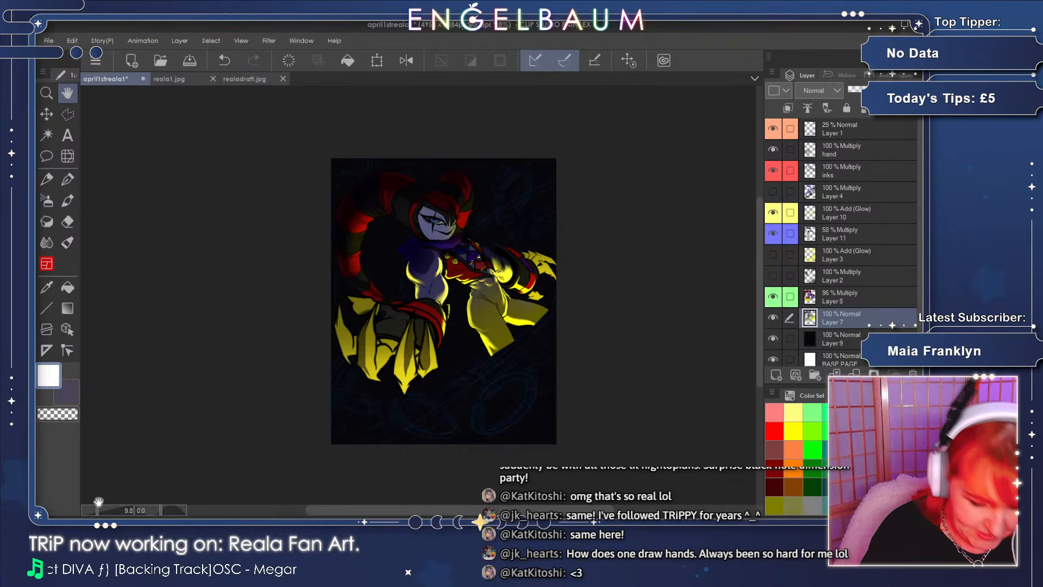
drag(485, 305, 501, 313)
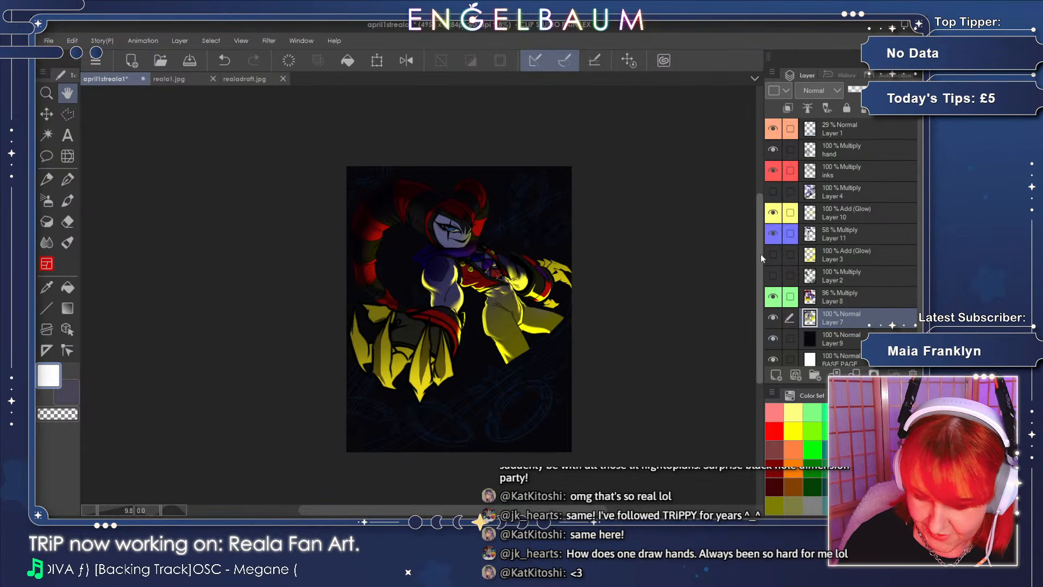
click(877, 130)
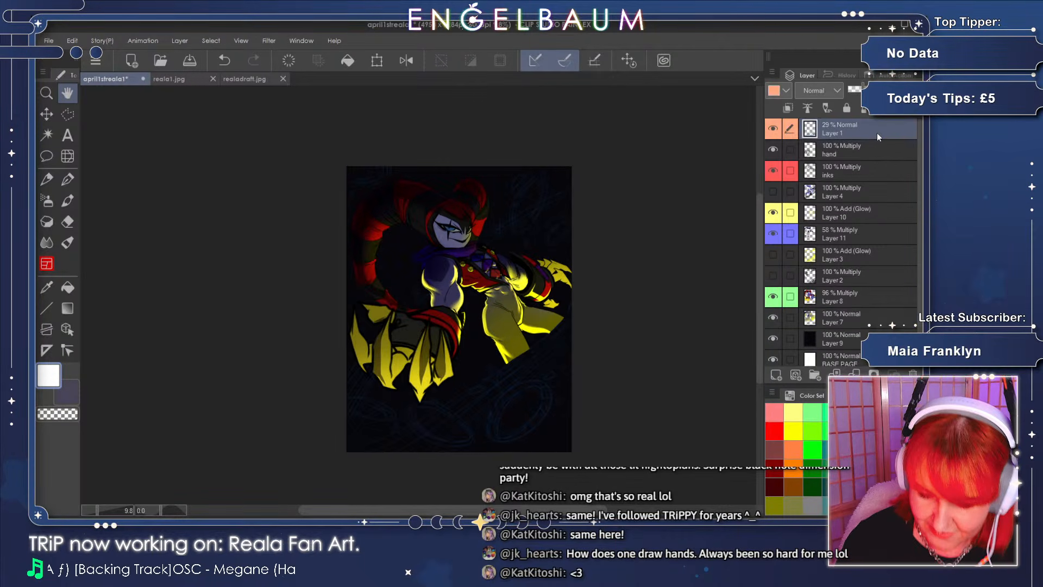
click(777, 372)
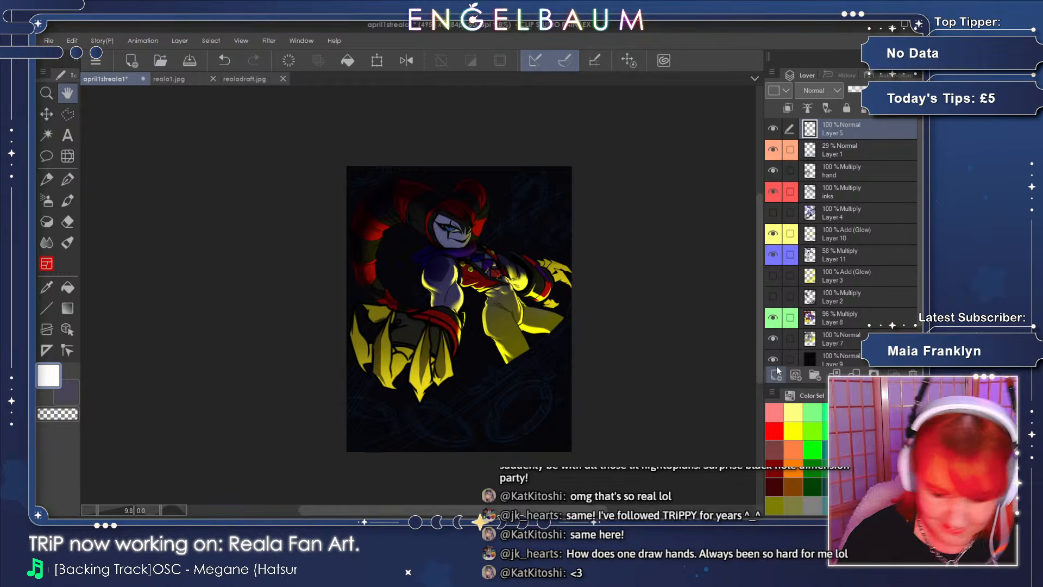
click(68, 114)
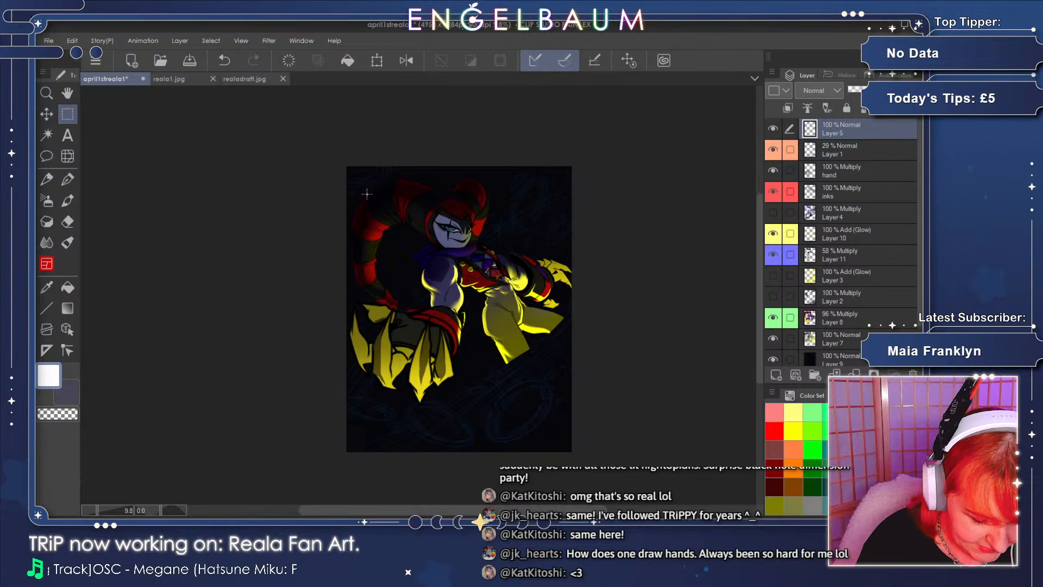
drag(367, 194, 561, 410)
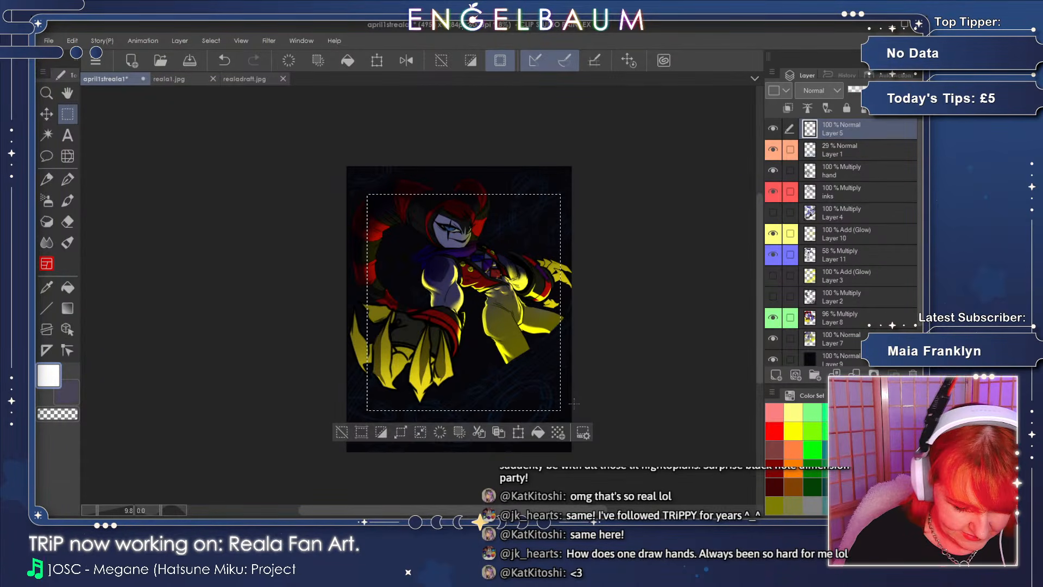
- Fill the rectangular selection with a concentric rainbow gradient, undo and redraw it once, and clear the selection
click(67, 308)
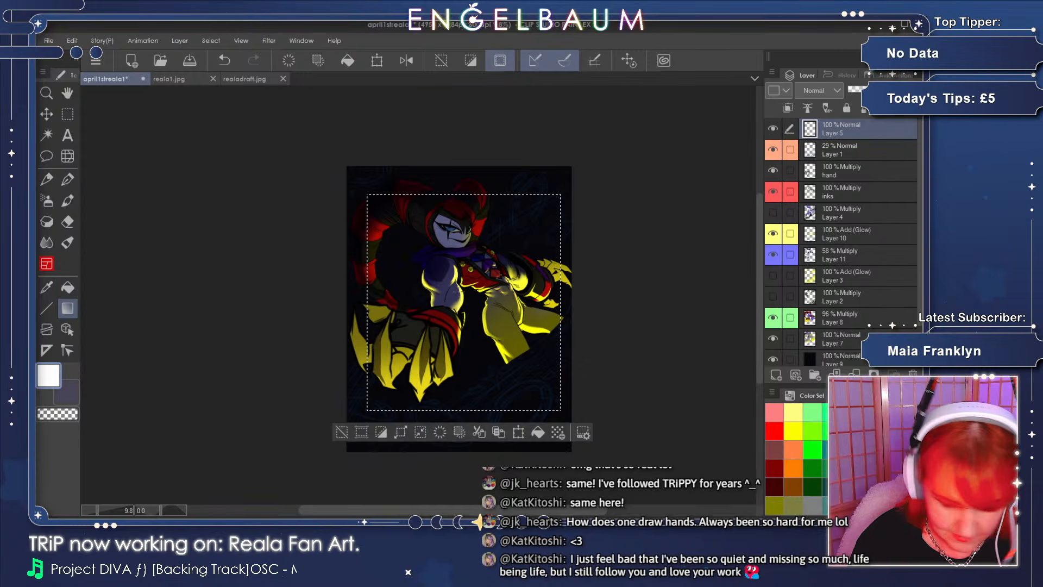
drag(503, 332, 575, 411)
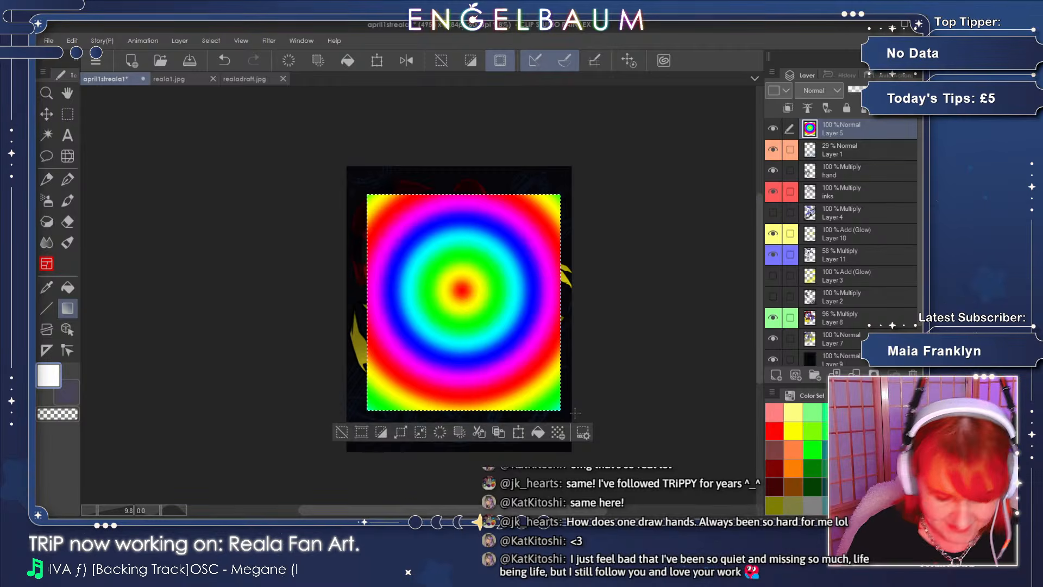
click(224, 60)
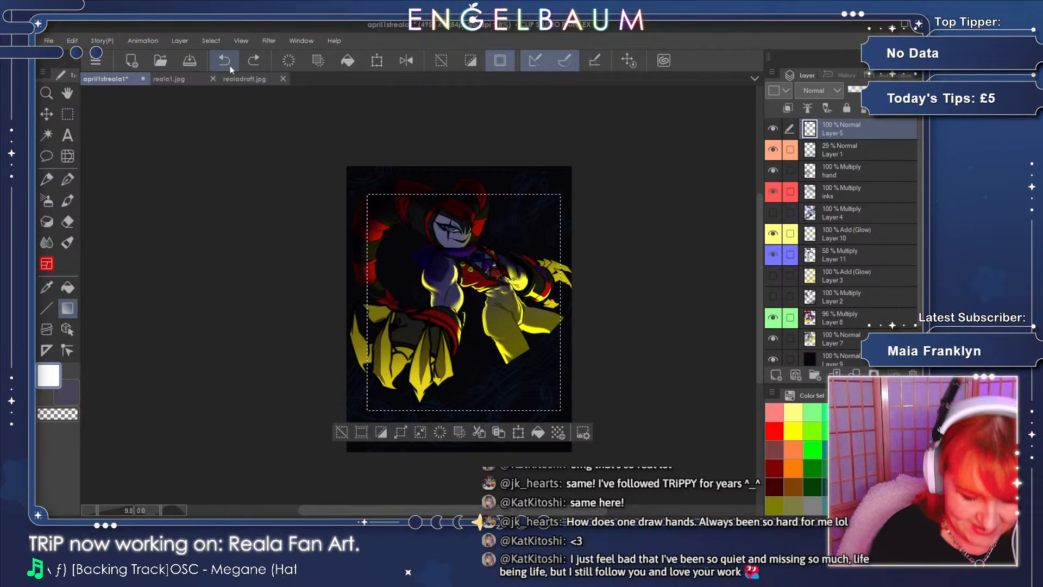
drag(562, 398, 562, 398)
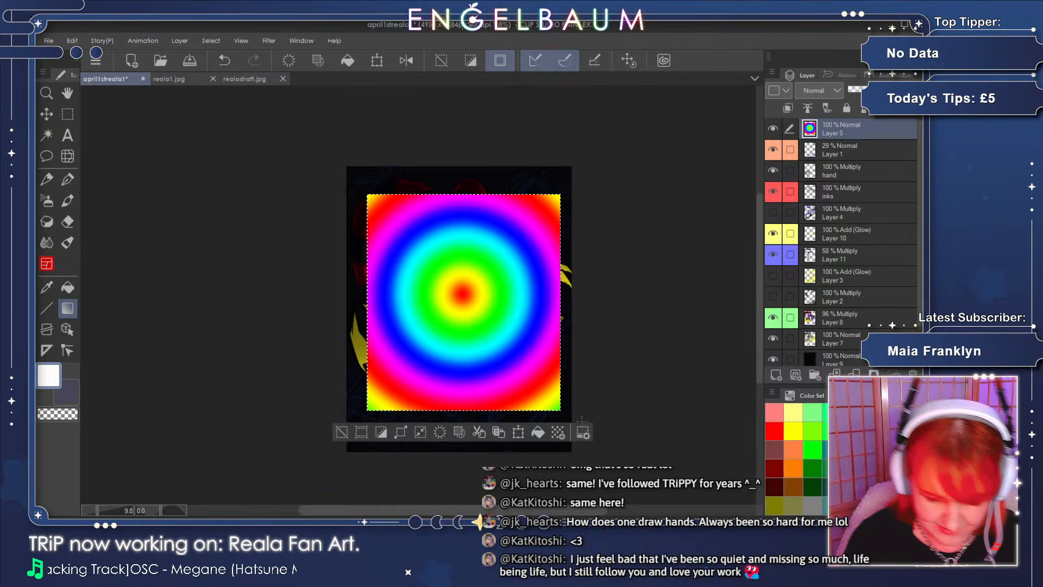
click(340, 432)
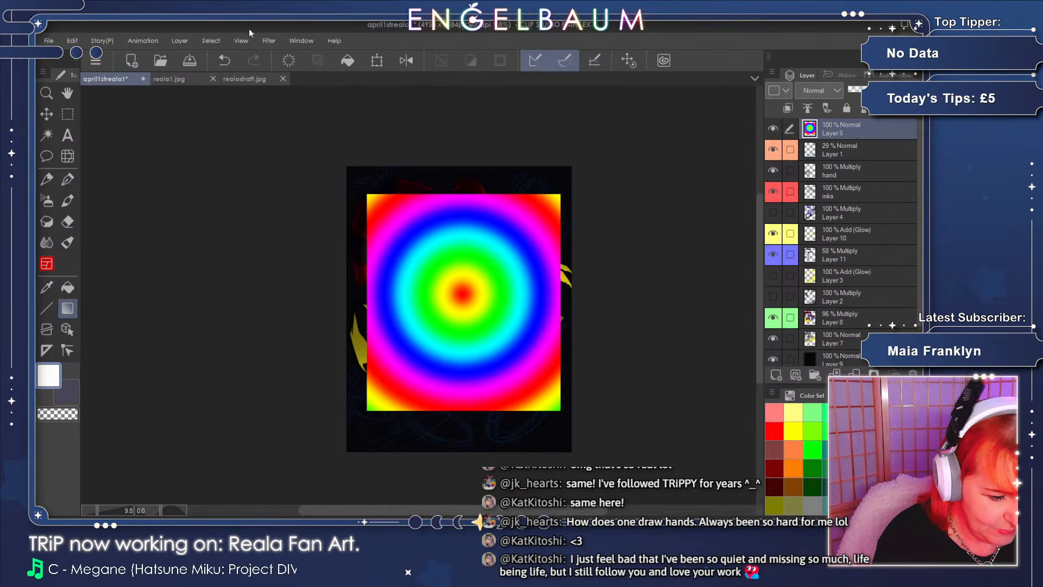
- Apply a twirl distortion filter to the rainbow gradient, strengthening and reversing it into a flattened spiral with several turns
click(272, 41)
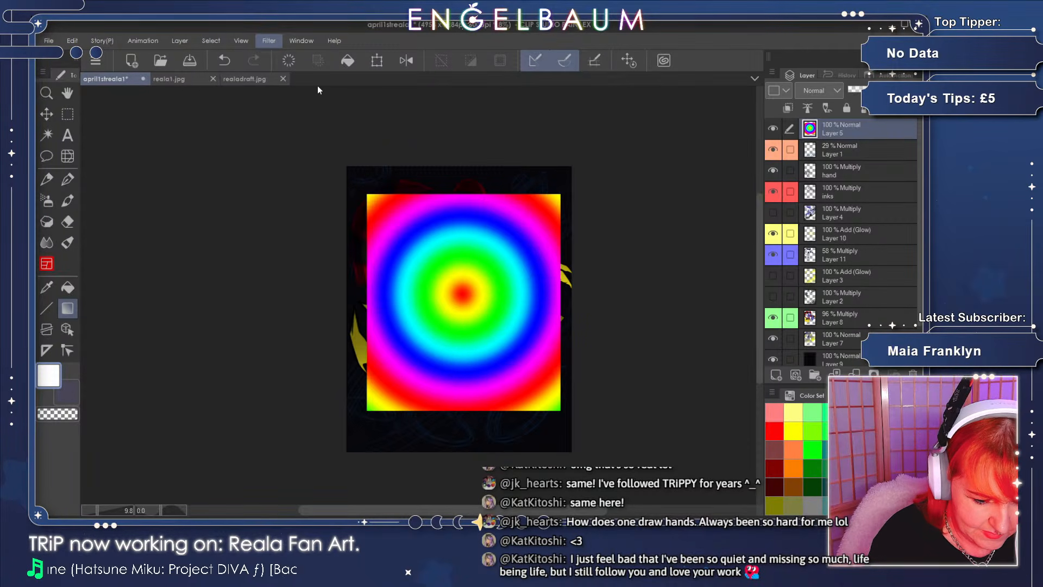
click(409, 158)
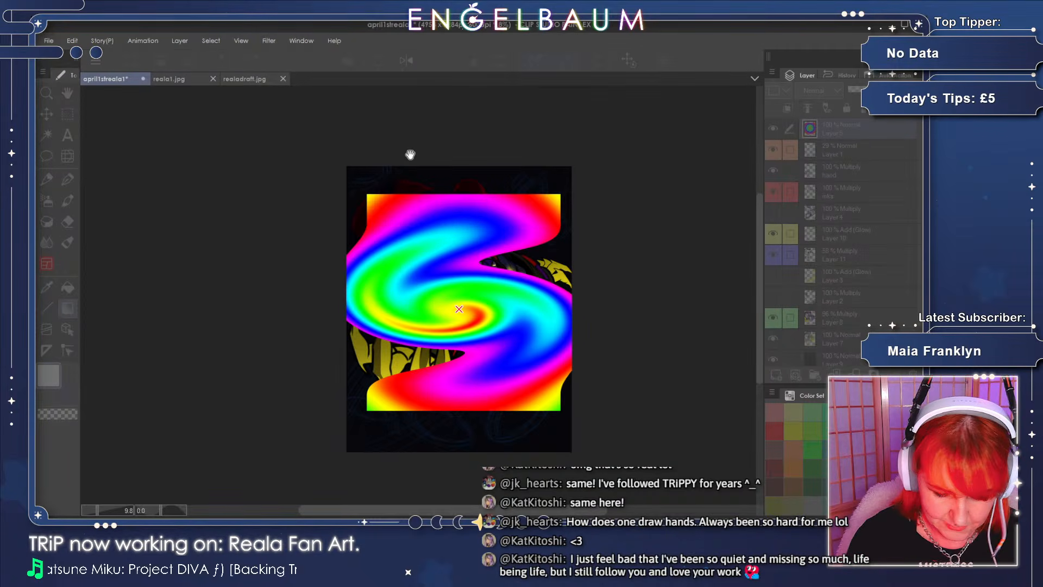
click(570, 181)
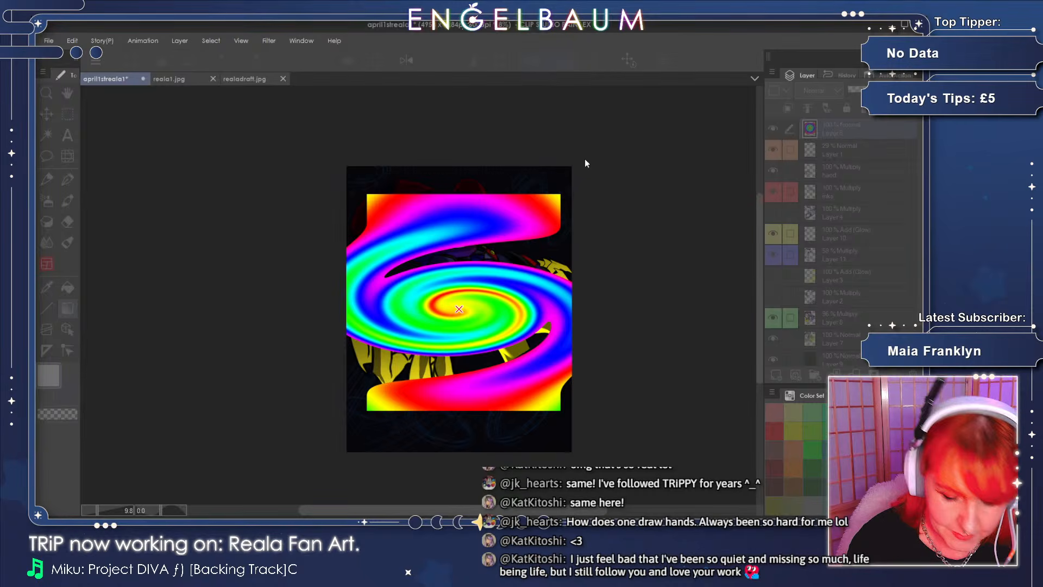
click(529, 181)
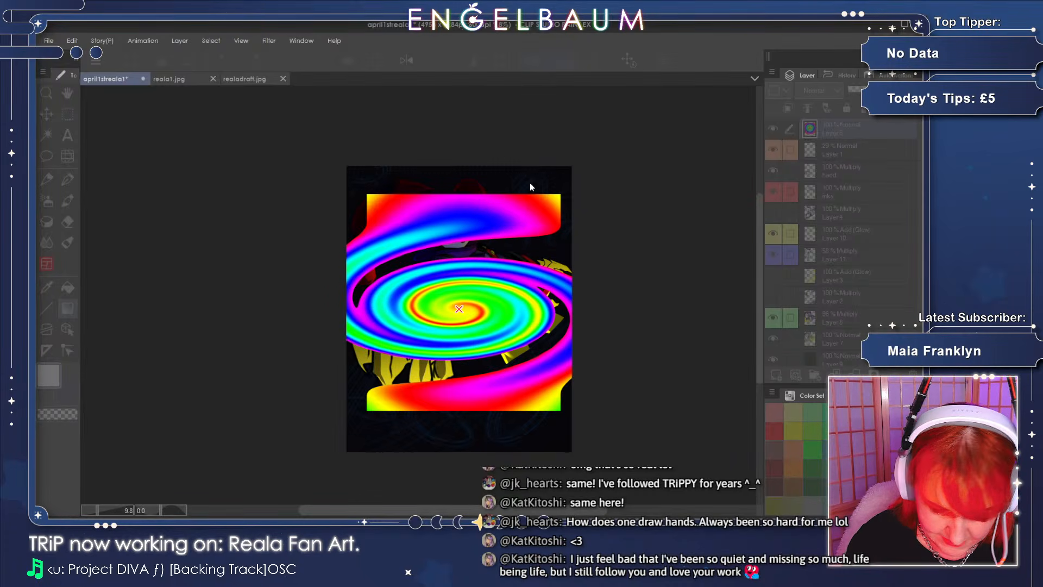
click(530, 182)
drag(798, 184, 853, 184)
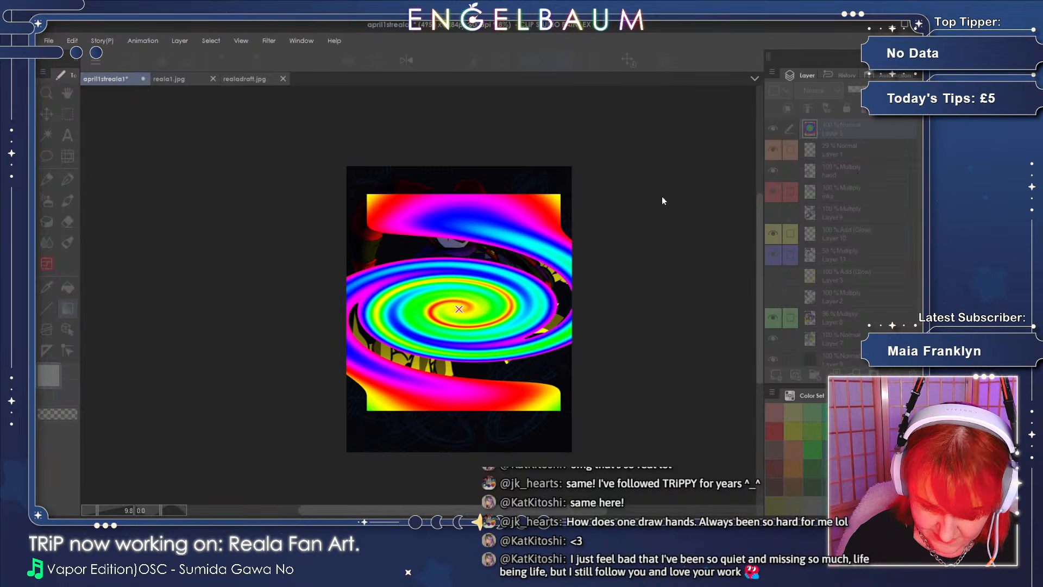
drag(651, 215, 654, 214)
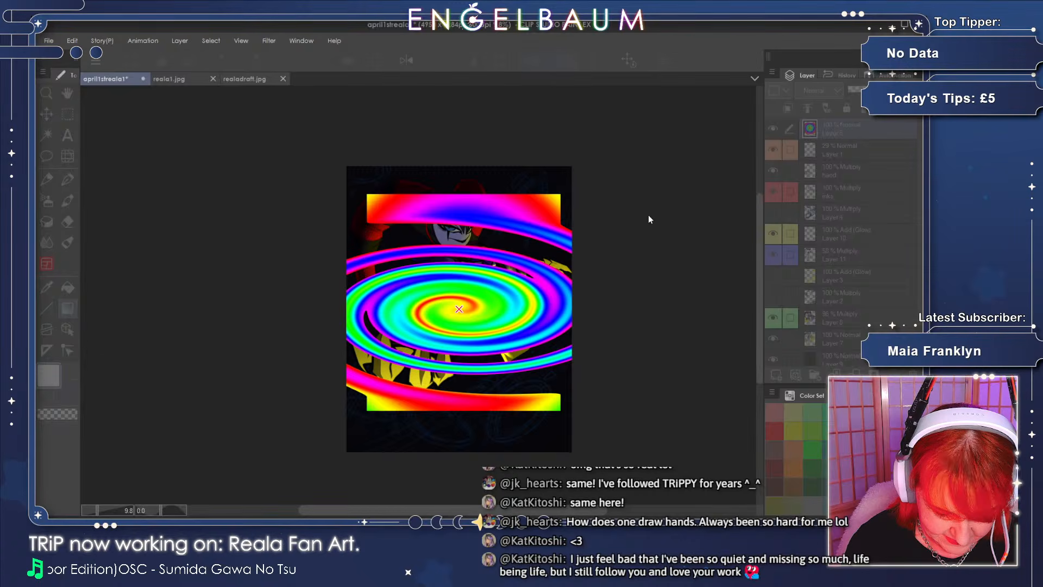
click(632, 221)
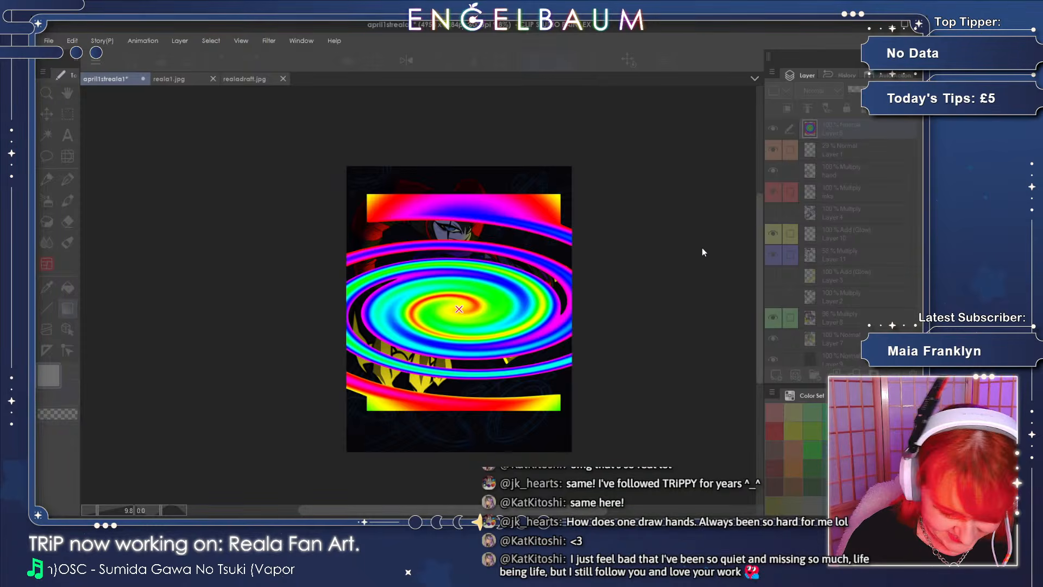
click(886, 161)
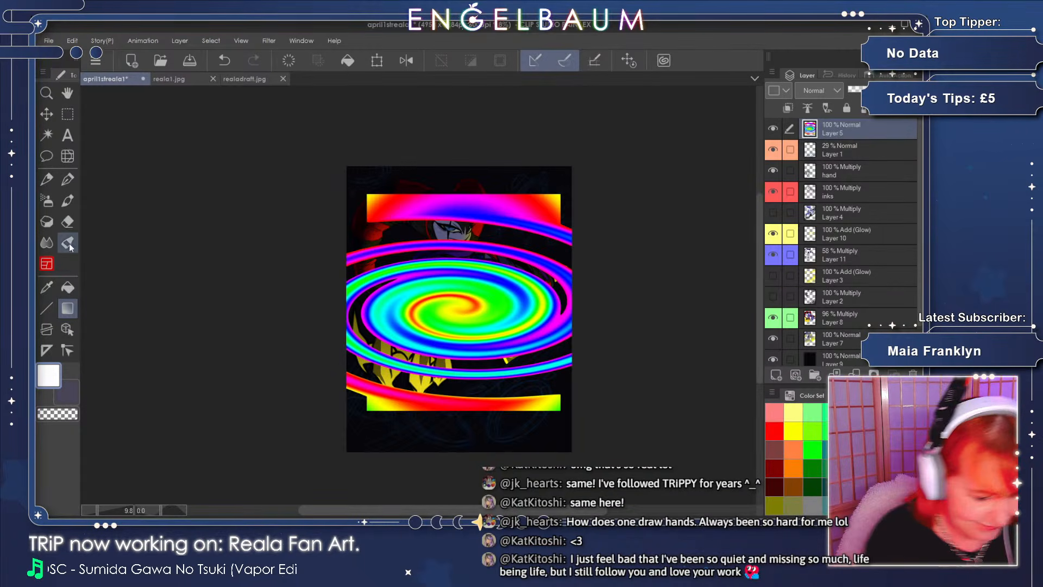
- Erase the straight-edged rectangular remnants along the upper and lower sides of the rainbow spiral
click(67, 221)
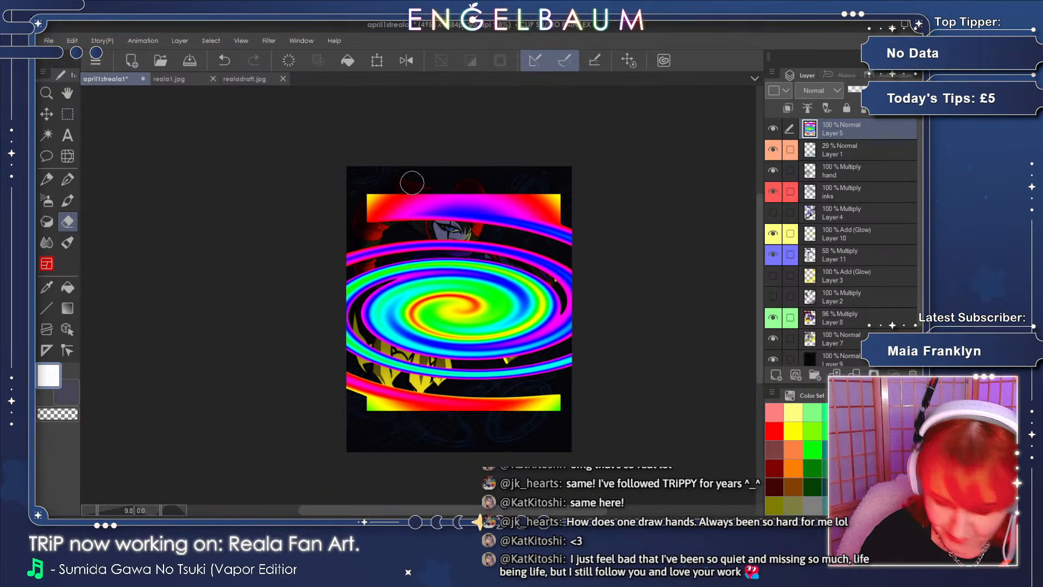
mouse_move(412, 182)
mouse_down()
mouse_move(367, 199)
mouse_move(365, 213)
mouse_move(466, 190)
mouse_move(594, 205)
mouse_up()
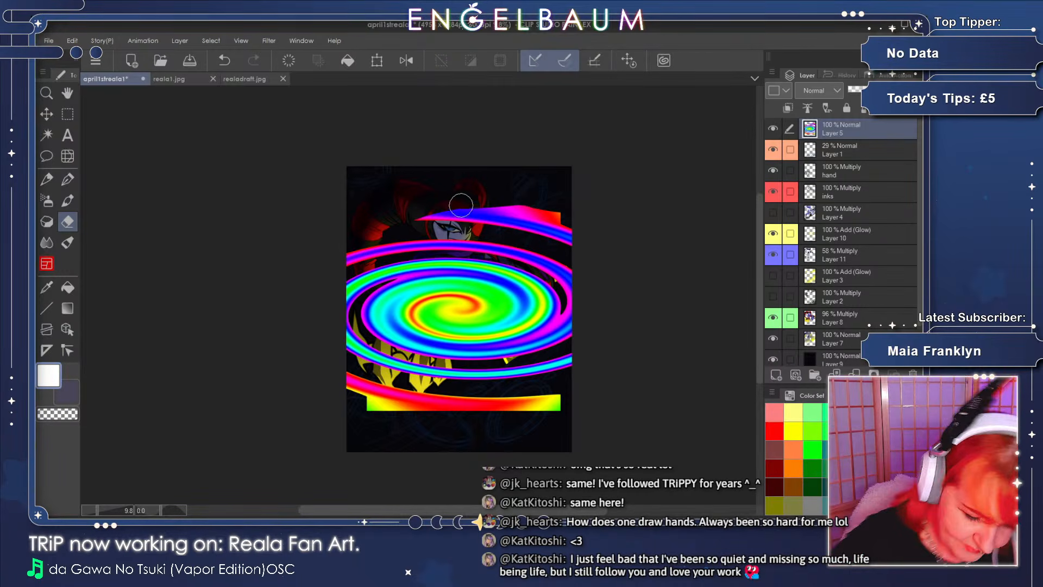
mouse_move(427, 202)
mouse_down()
mouse_move(477, 196)
mouse_move(459, 200)
mouse_move(595, 228)
mouse_up()
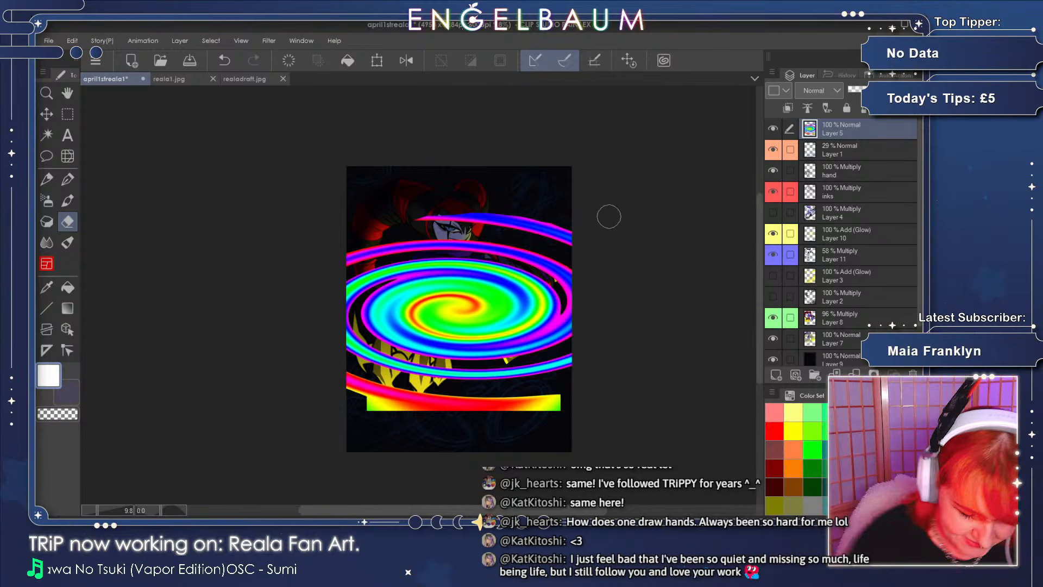
mouse_move(359, 400)
mouse_down()
mouse_move(402, 418)
mouse_move(384, 421)
mouse_move(394, 419)
mouse_up()
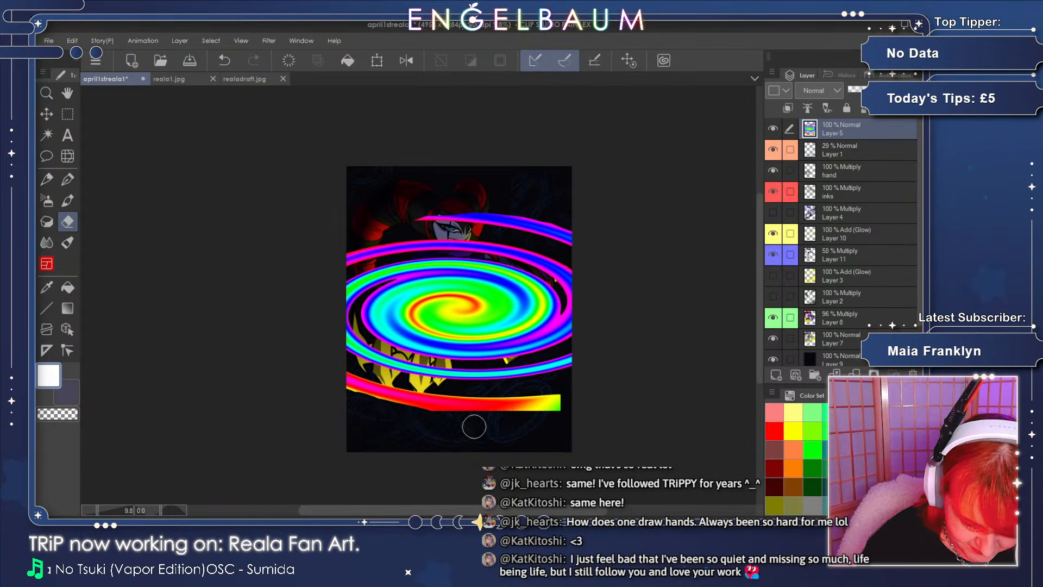
mouse_move(474, 426)
mouse_down()
mouse_move(527, 425)
mouse_move(573, 402)
mouse_move(459, 437)
mouse_move(533, 419)
mouse_up()
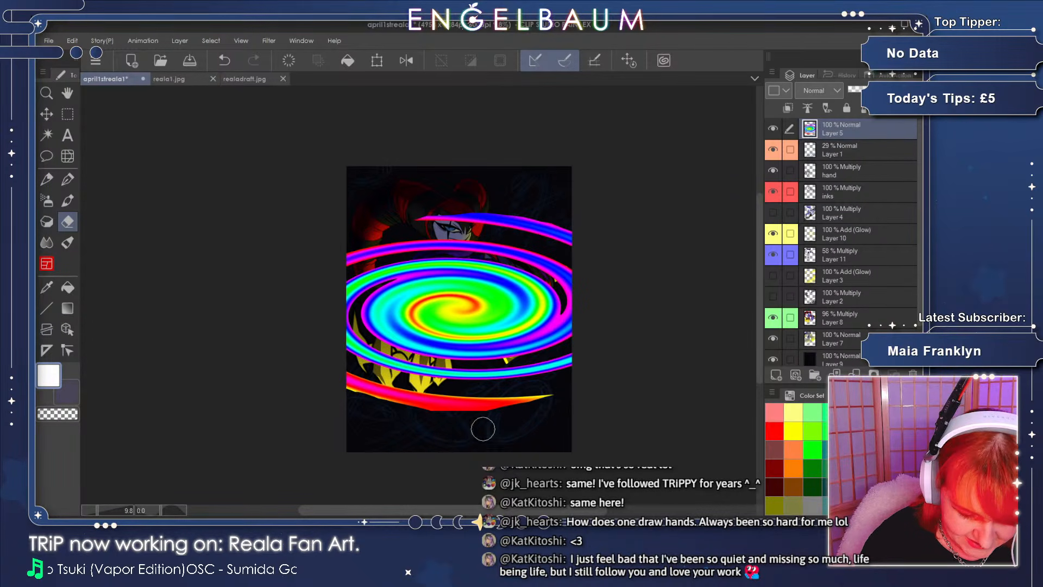
- Blend the spiral's lowest red band and uppermost blue-purple band so they fade softly into the dark background
click(47, 242)
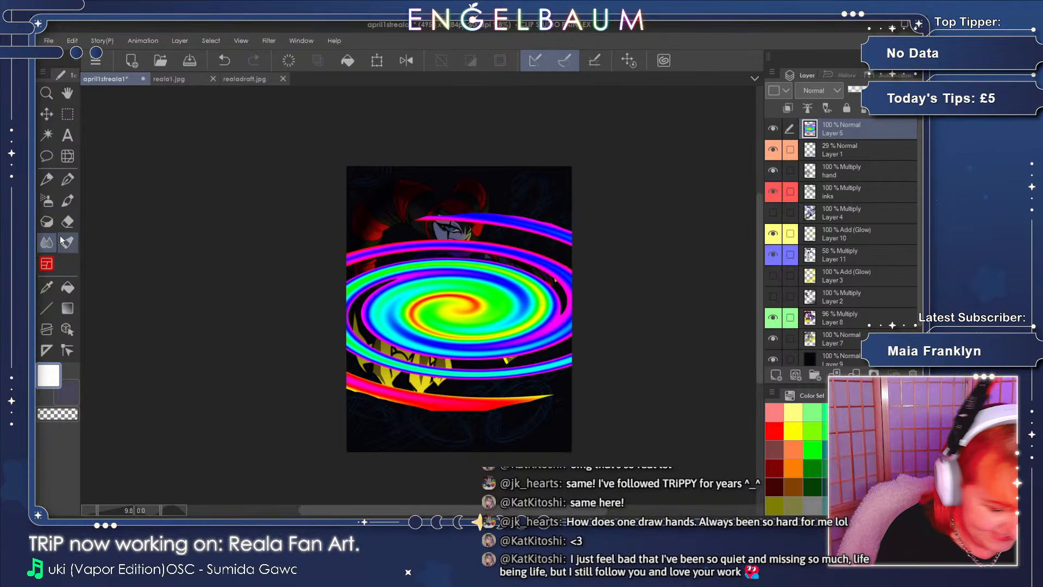
mouse_move(348, 393)
mouse_down()
mouse_move(456, 415)
mouse_move(550, 400)
mouse_move(475, 410)
mouse_move(515, 408)
mouse_up()
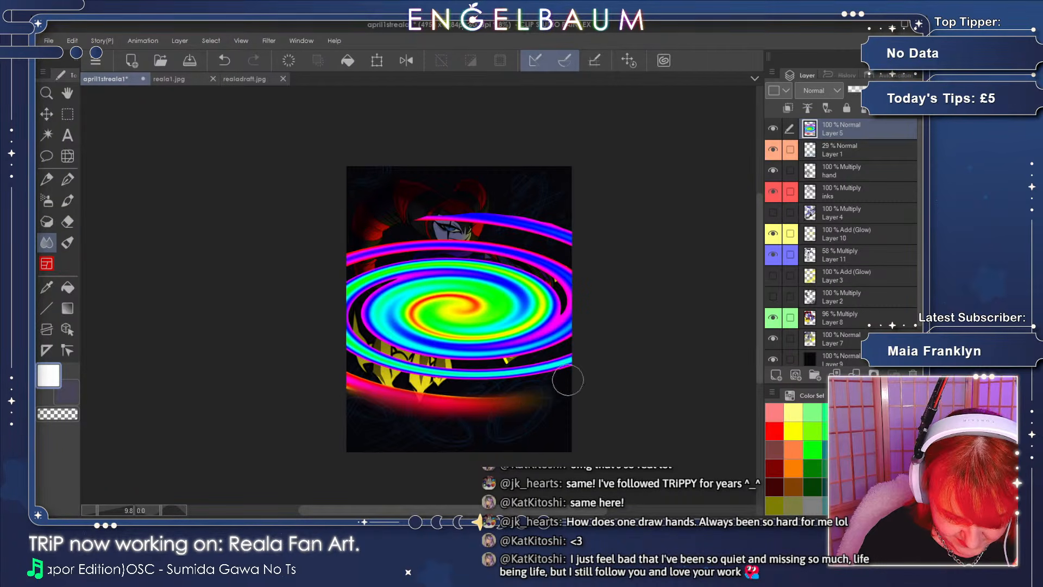
mouse_move(572, 228)
mouse_down()
mouse_move(469, 212)
mouse_move(375, 227)
mouse_move(577, 228)
mouse_move(461, 204)
mouse_move(363, 274)
mouse_move(561, 220)
mouse_up()
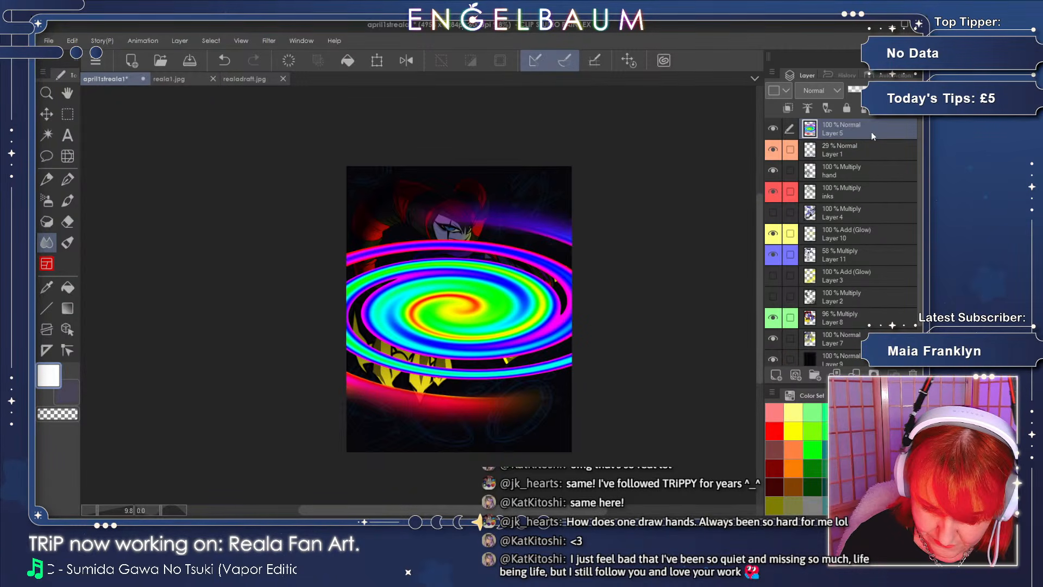
- Transform the rainbow spiral, moving it down over the figure's lower body and rotating it counter-clockwise to a diagonal tilt
click(377, 59)
drag(602, 380, 625, 372)
drag(479, 325, 505, 373)
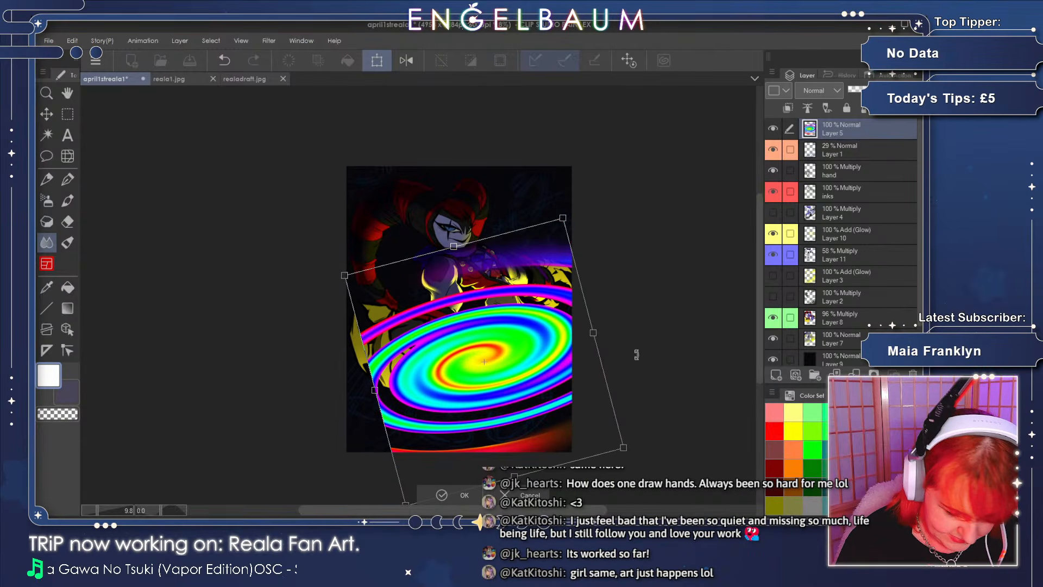
drag(636, 354, 575, 290)
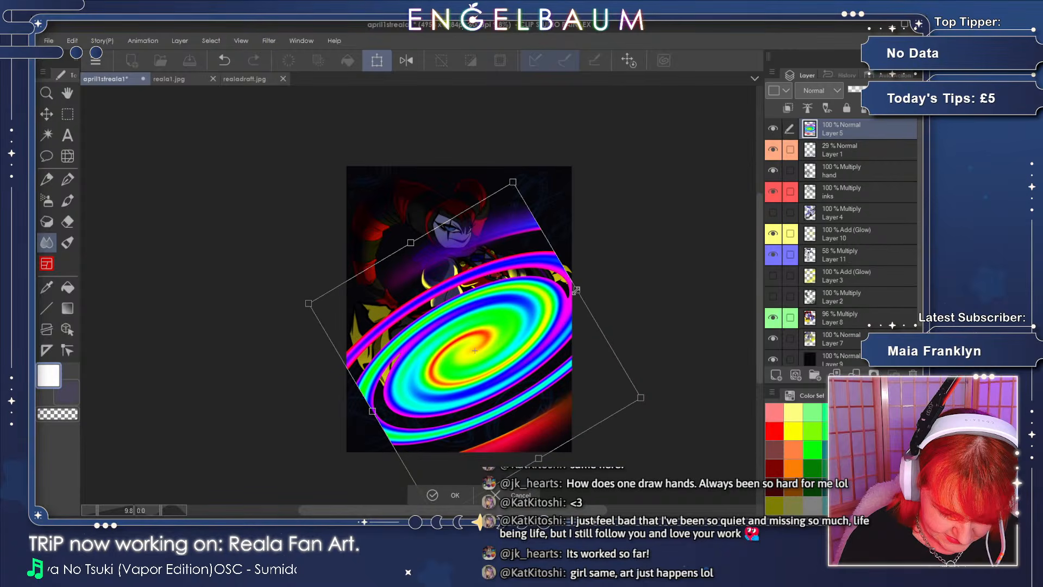
scroll(758, 299, down, 2)
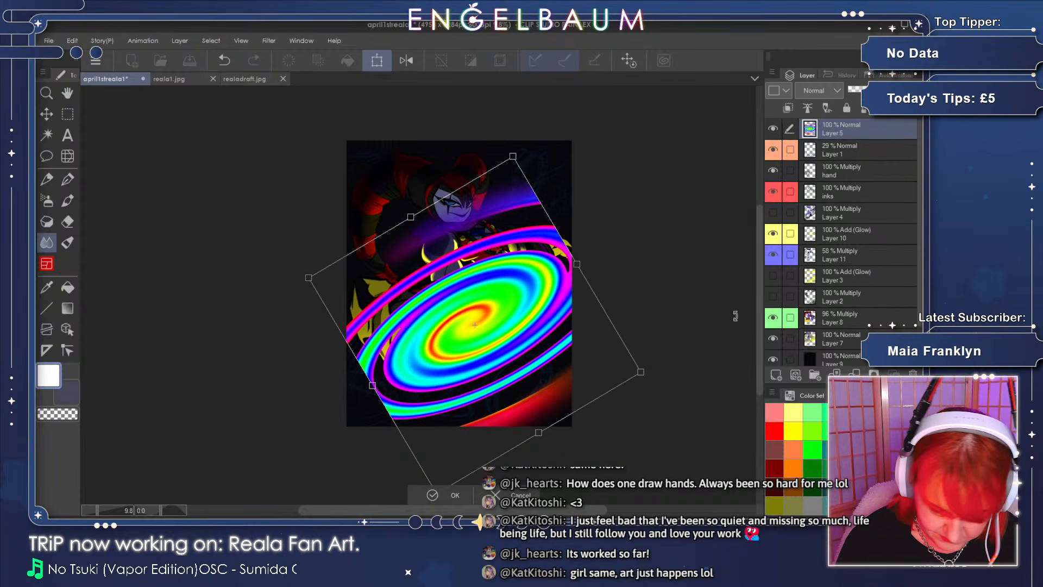
click(434, 495)
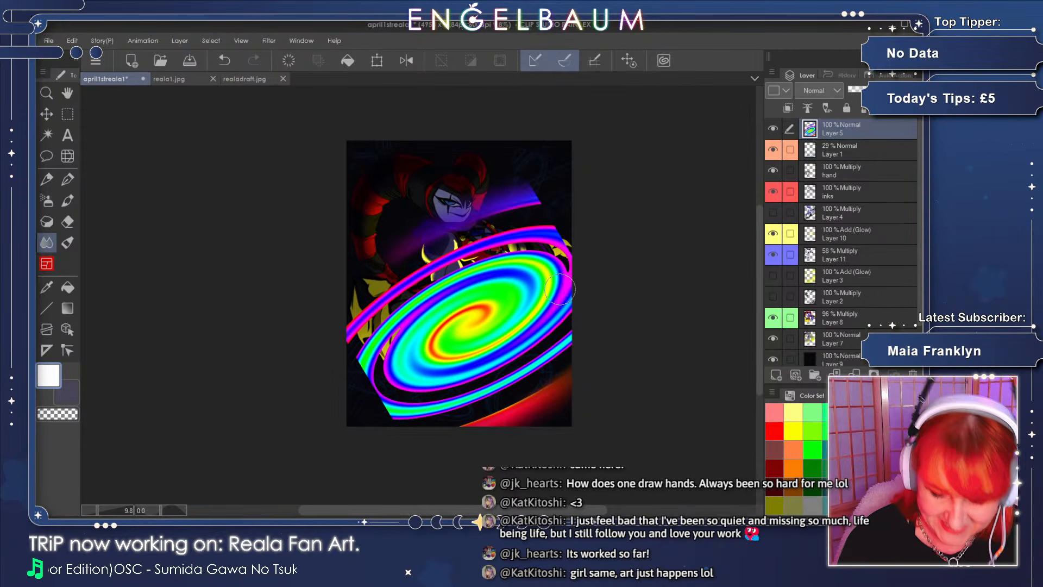
drag(757, 225, 758, 227)
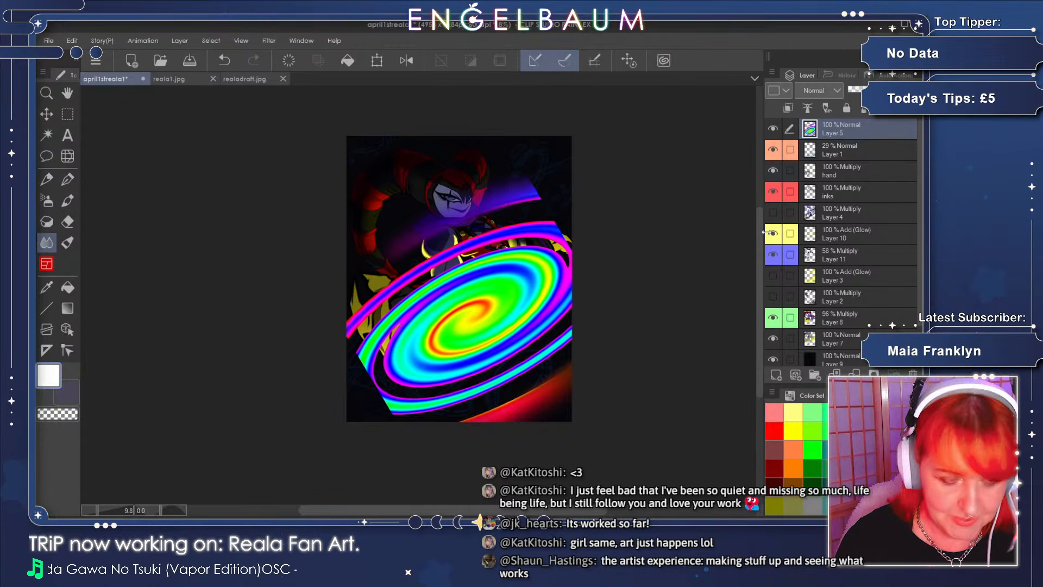
scroll(919, 212, down, 2)
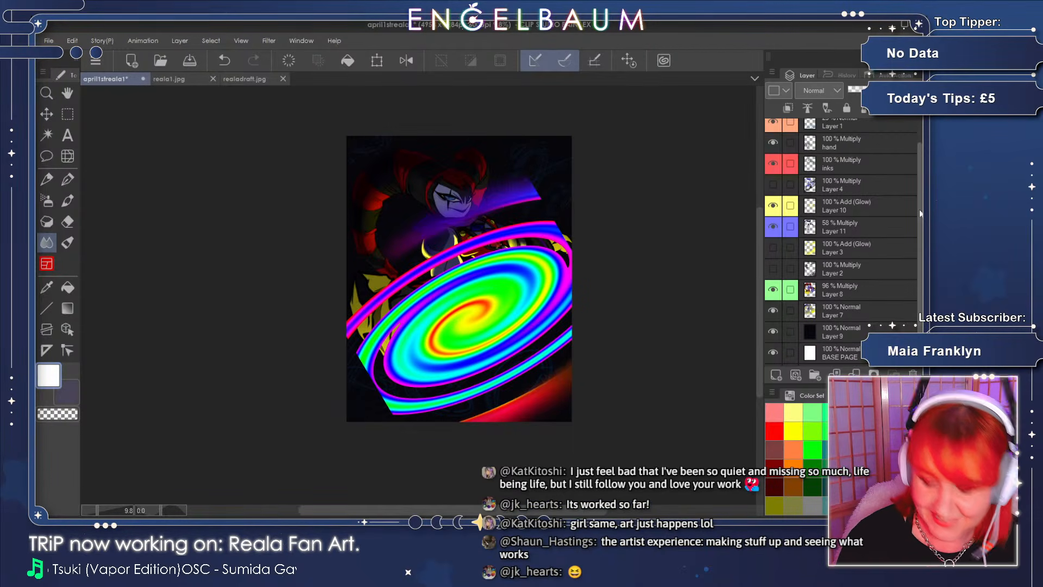
mouse_move(757, 240)
mouse_down()
mouse_move(757, 249)
mouse_move(757, 240)
mouse_up()
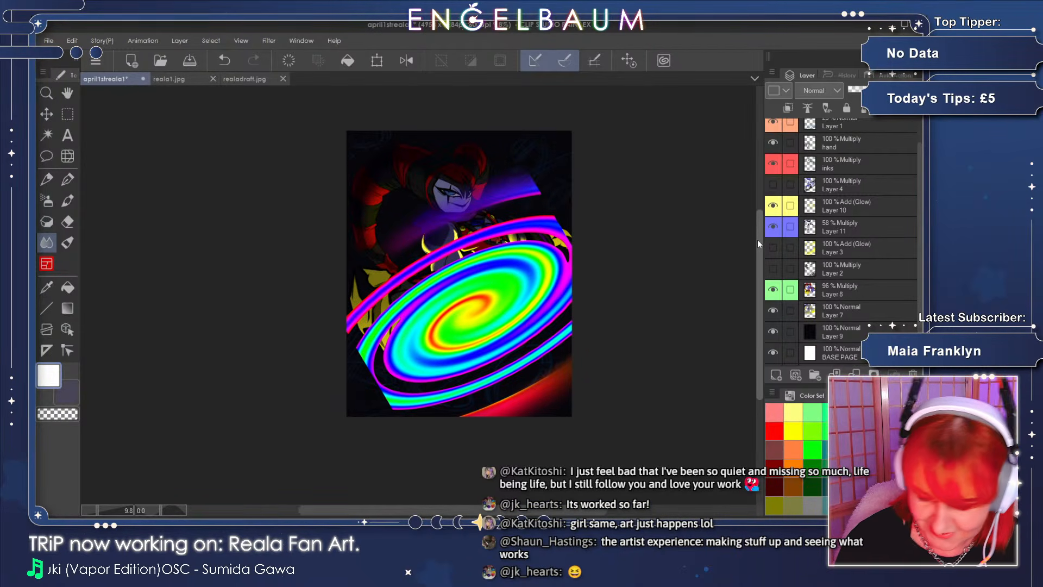
scroll(918, 177, up, 2)
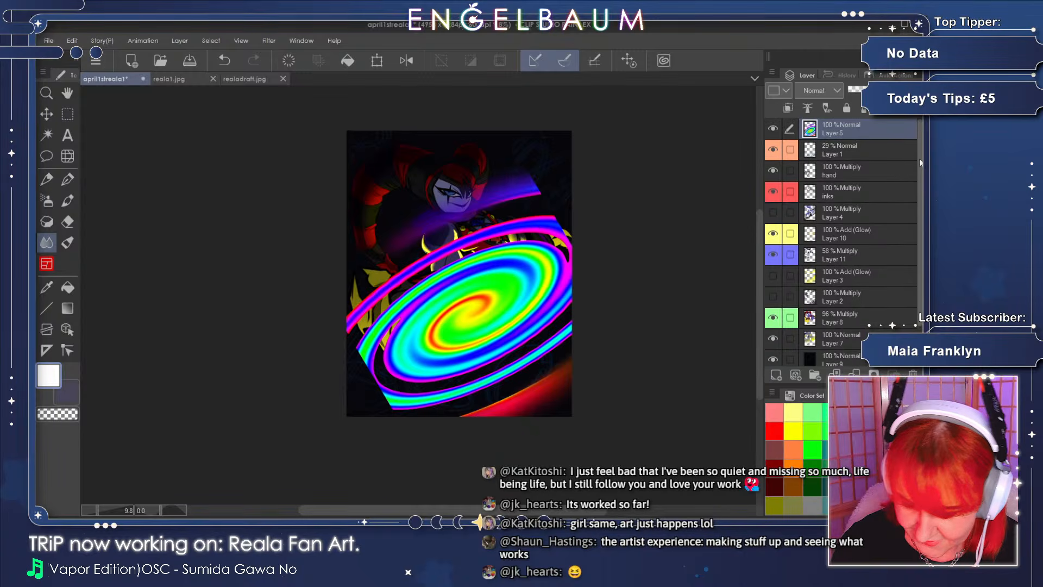
- Move the rainbow spiral layer between Layer 7 and Layer 9, behind the figure, and distort its corners to widen the lower side
drag(869, 130, 860, 346)
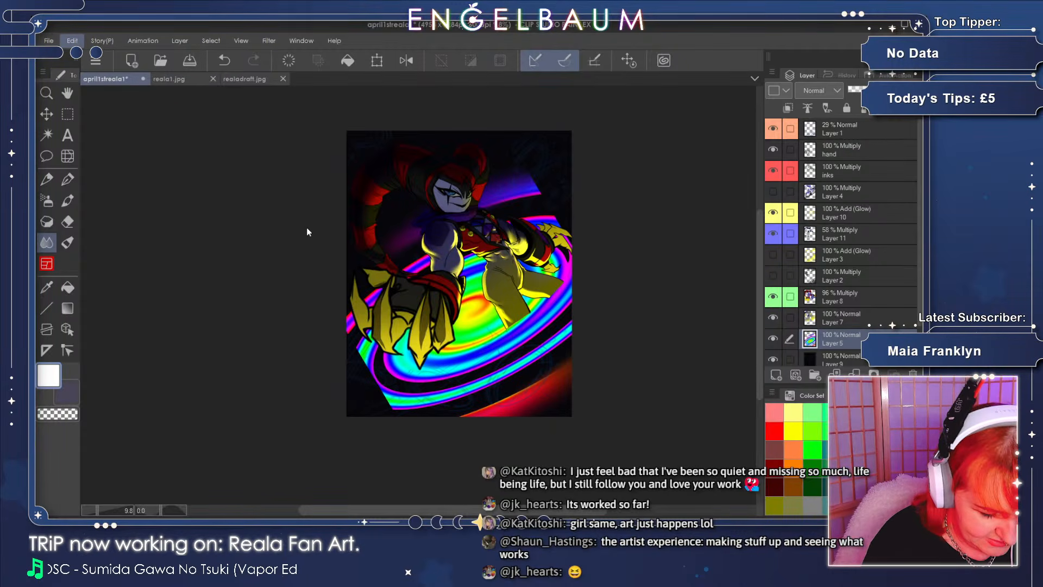
key(ctrl+t)
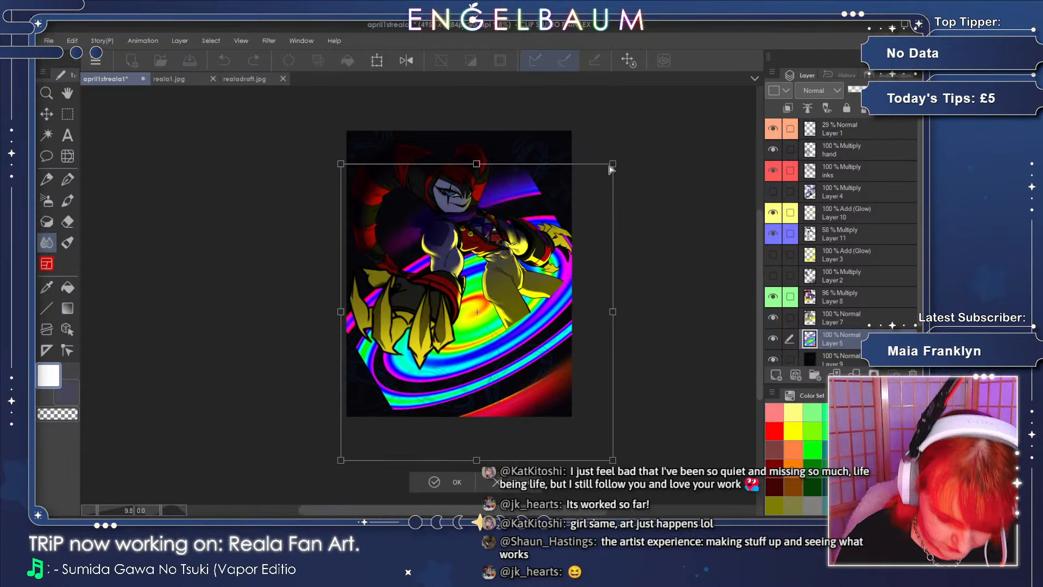
mouse_move(611, 169)
mouse_down()
mouse_move(610, 185)
mouse_move(592, 187)
mouse_move(608, 169)
mouse_up()
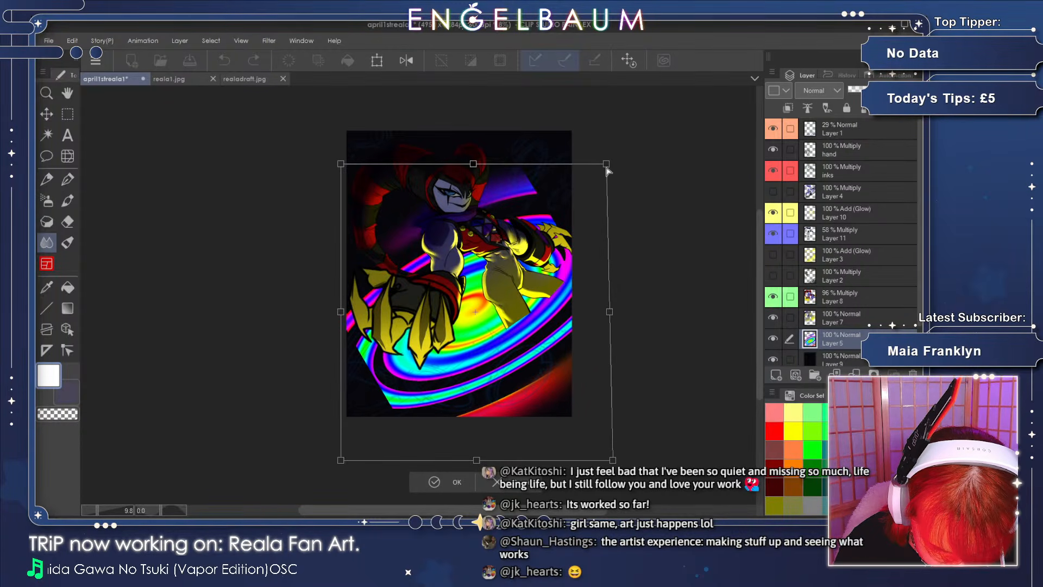
drag(341, 461, 256, 470)
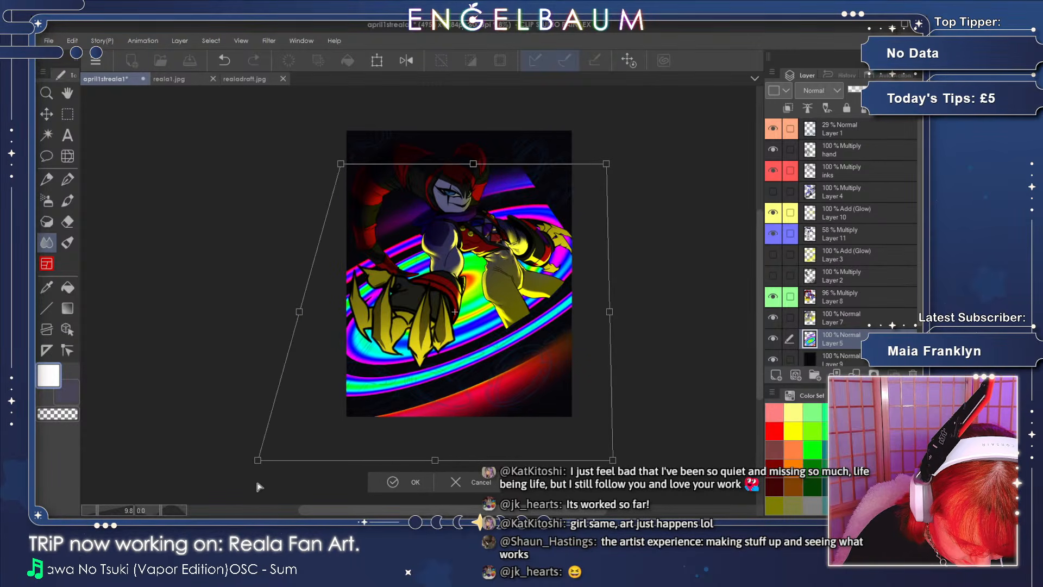
drag(607, 166, 590, 163)
drag(341, 165, 328, 206)
- Shift and rotate the distorted spiral slightly counter-clockwise, pull its lower-right corner inward, and apply the transform
drag(470, 329, 509, 335)
drag(659, 322, 662, 303)
drag(501, 341, 498, 349)
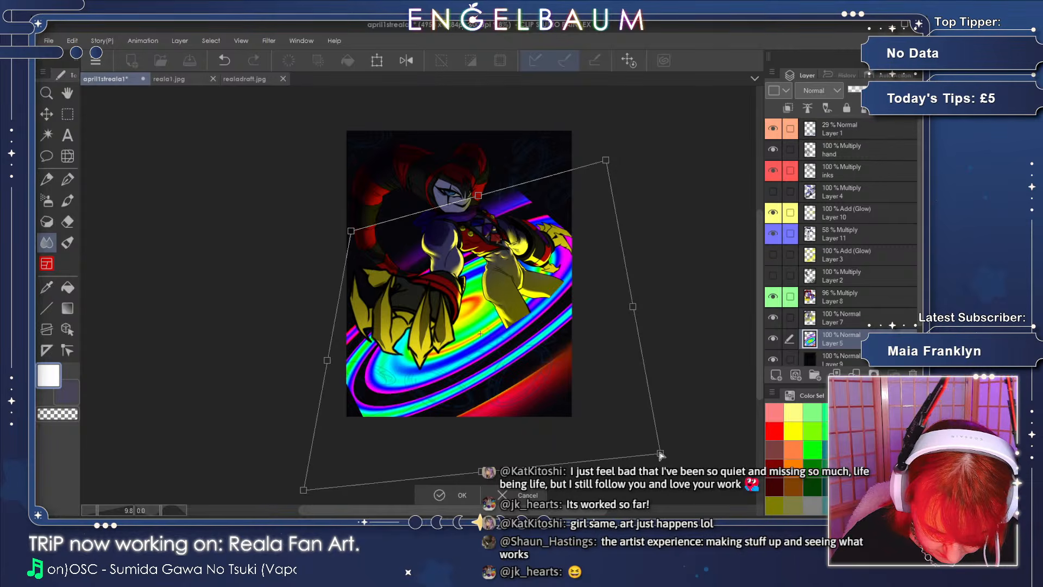
mouse_move(661, 452)
mouse_down()
mouse_move(641, 428)
mouse_move(646, 441)
mouse_up()
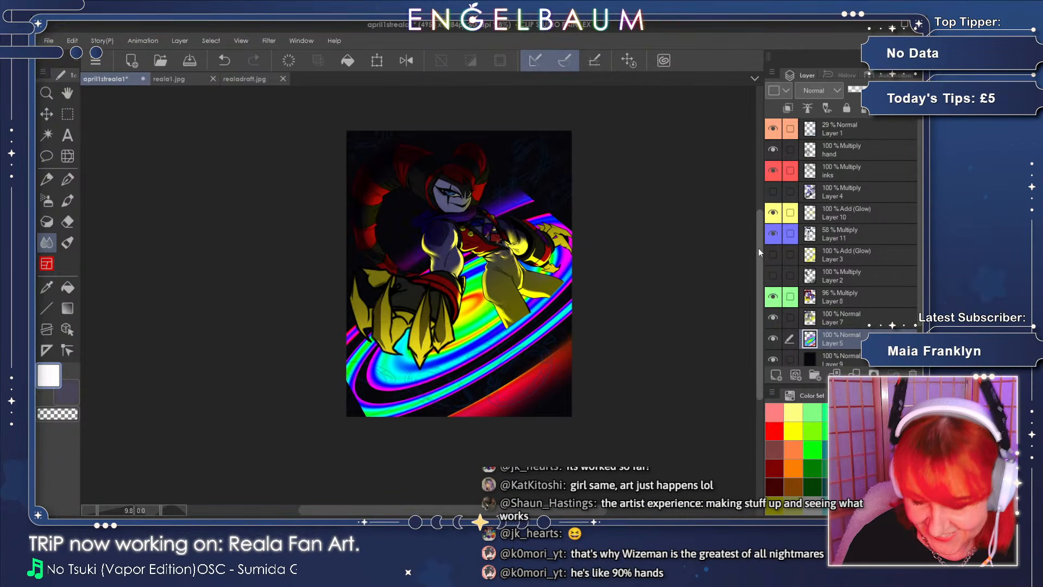
- Hide and show the rainbow spiral layer again to compare the artwork with and without it
mouse_move(758, 247)
mouse_down()
mouse_move(758, 257)
mouse_move(766, 228)
mouse_up()
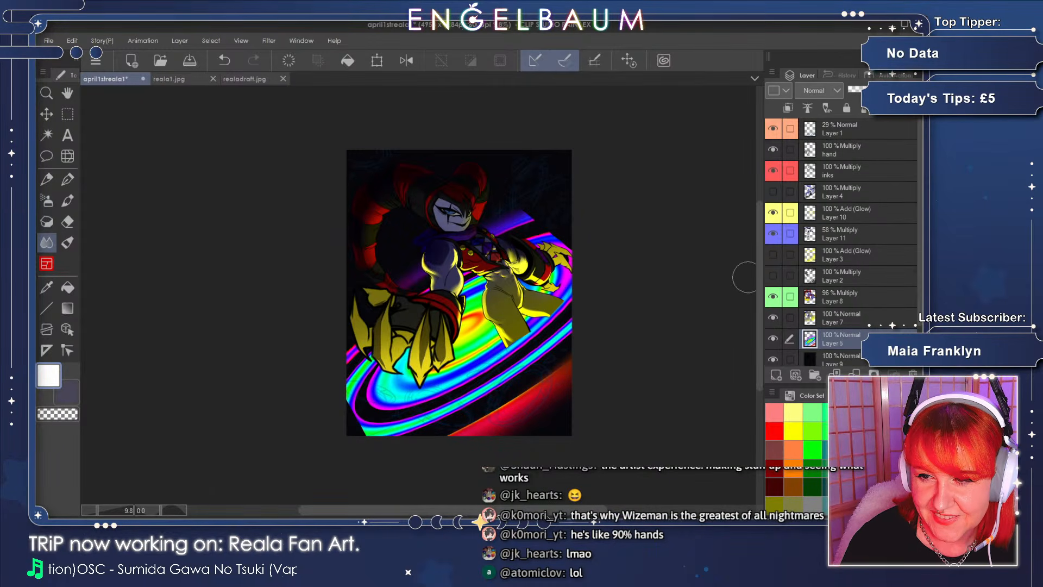
drag(757, 270, 757, 286)
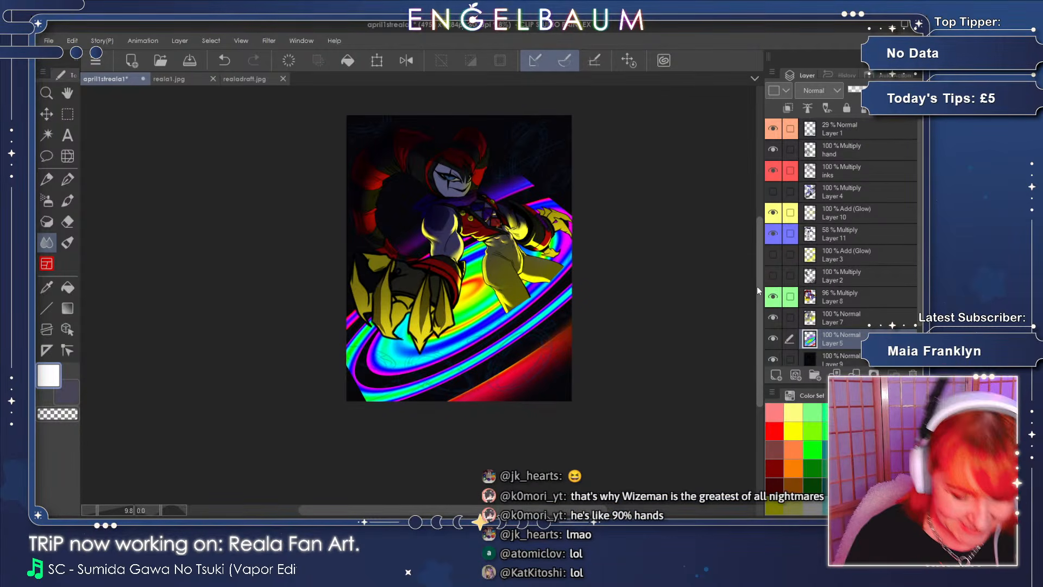
scroll(918, 279, down, 2)
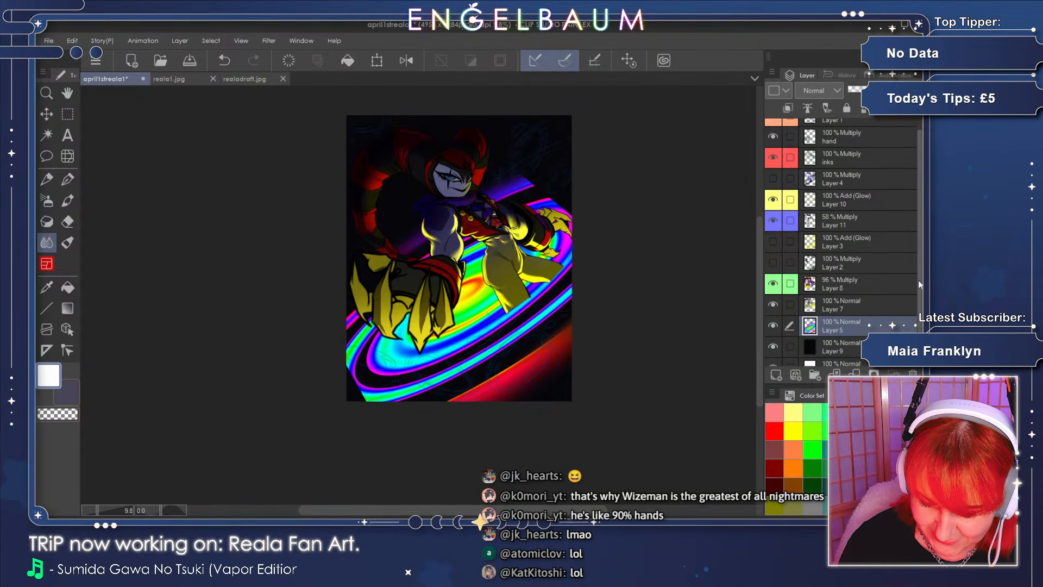
click(774, 306)
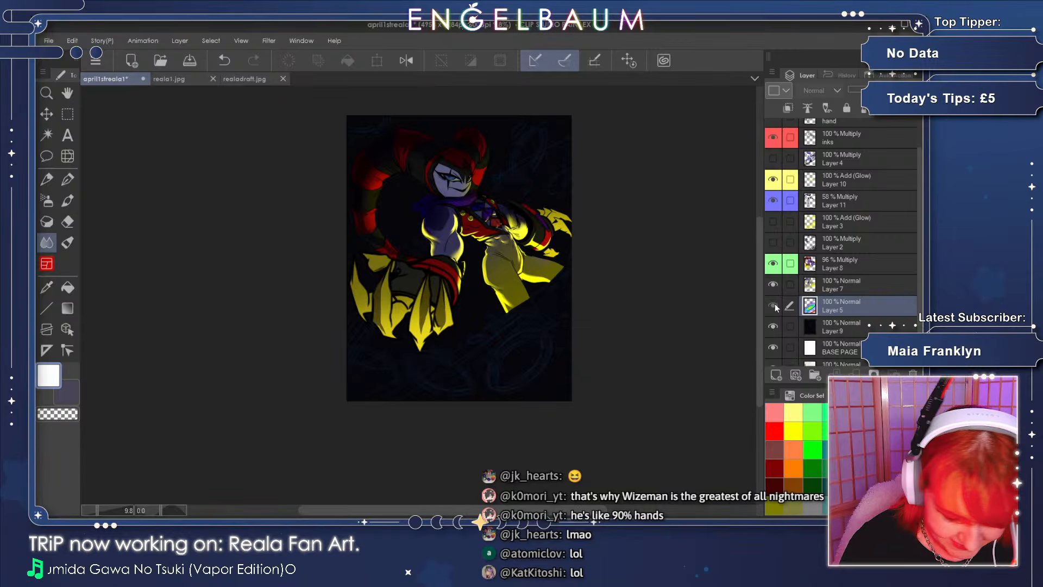
click(774, 306)
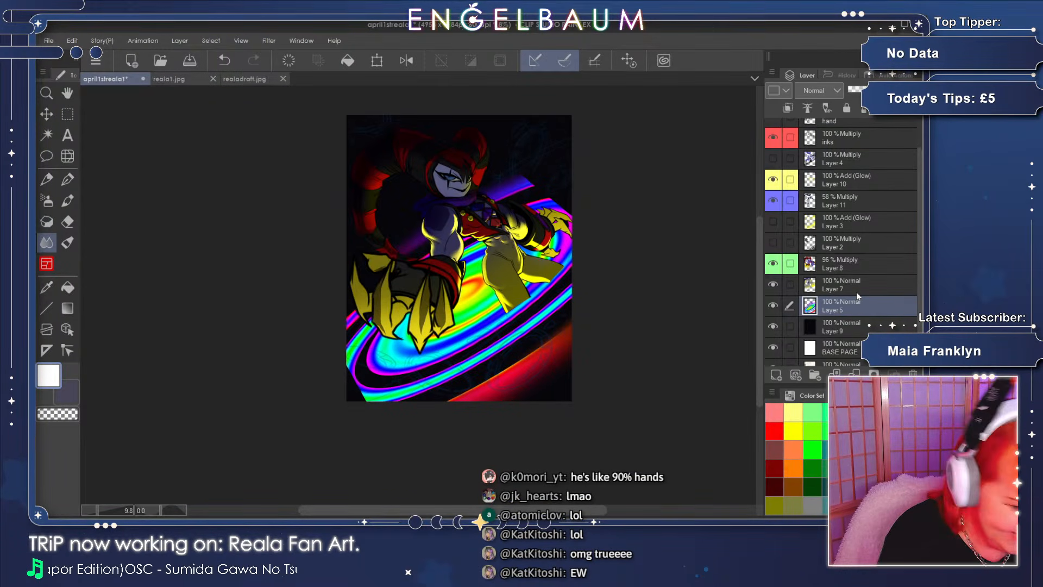
- Free-transform the rainbow spiral by its corners, skewing it into a steeper, narrower diagonal behind the figure
click(72, 40)
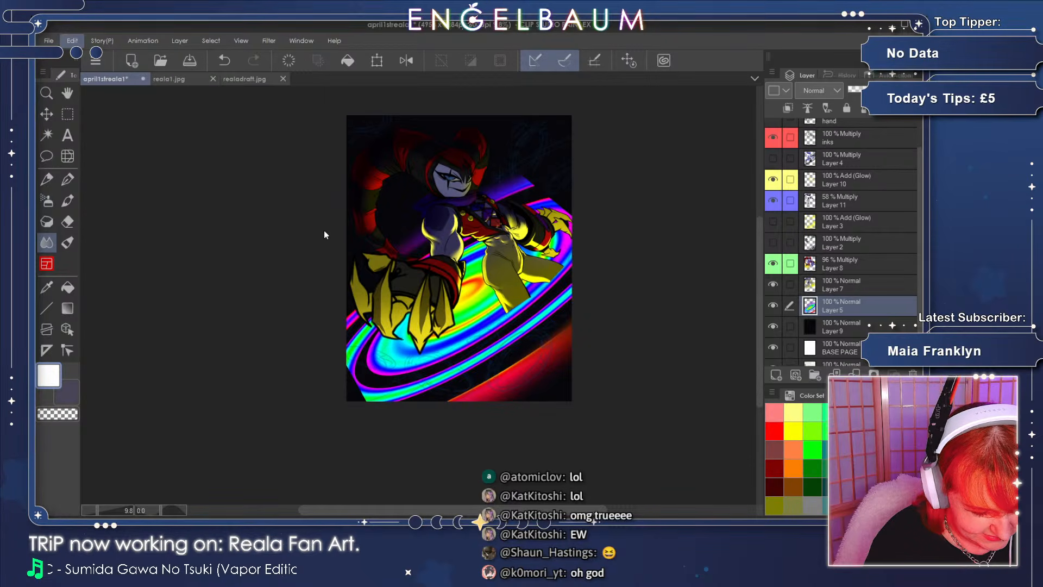
key(ctrl+shift+t)
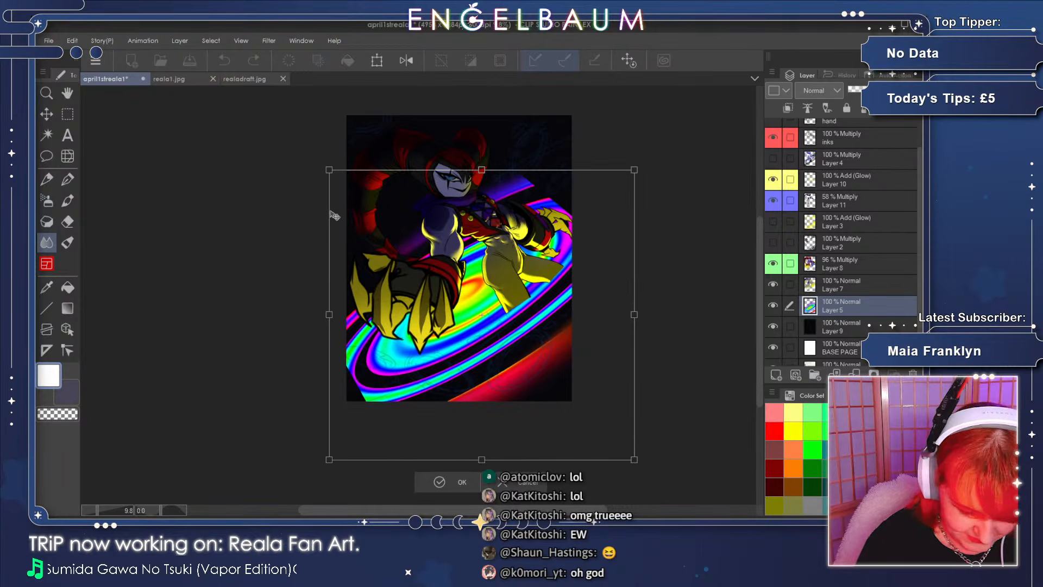
drag(634, 459, 595, 403)
drag(329, 459, 282, 476)
drag(634, 169, 673, 118)
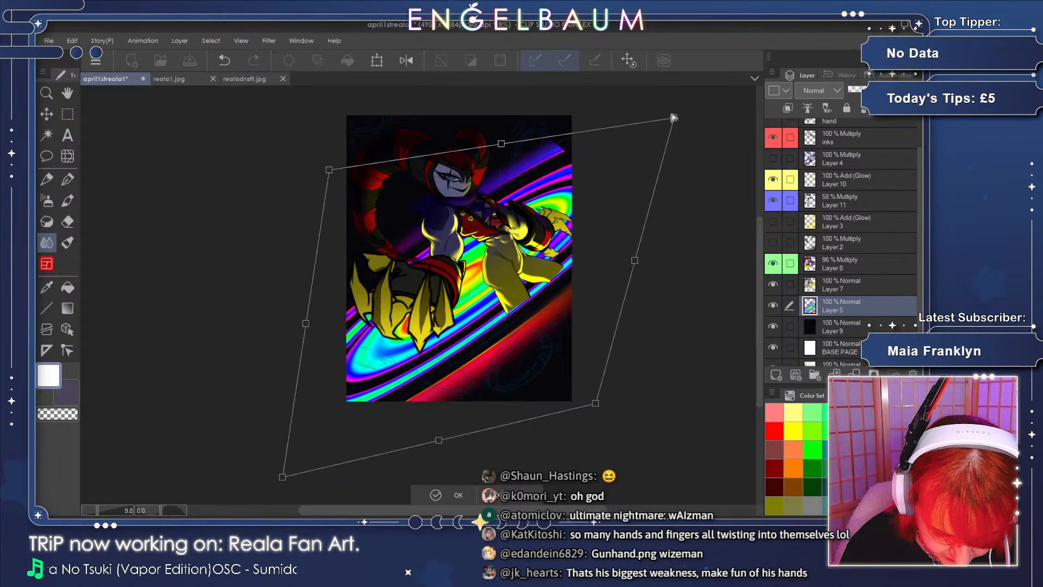
drag(282, 476, 306, 449)
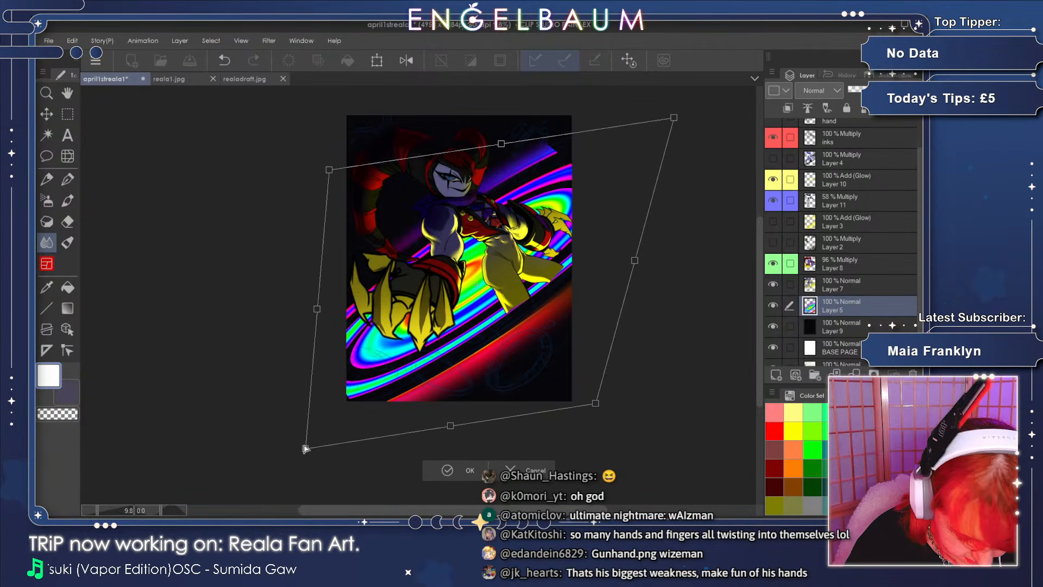
drag(677, 117, 657, 96)
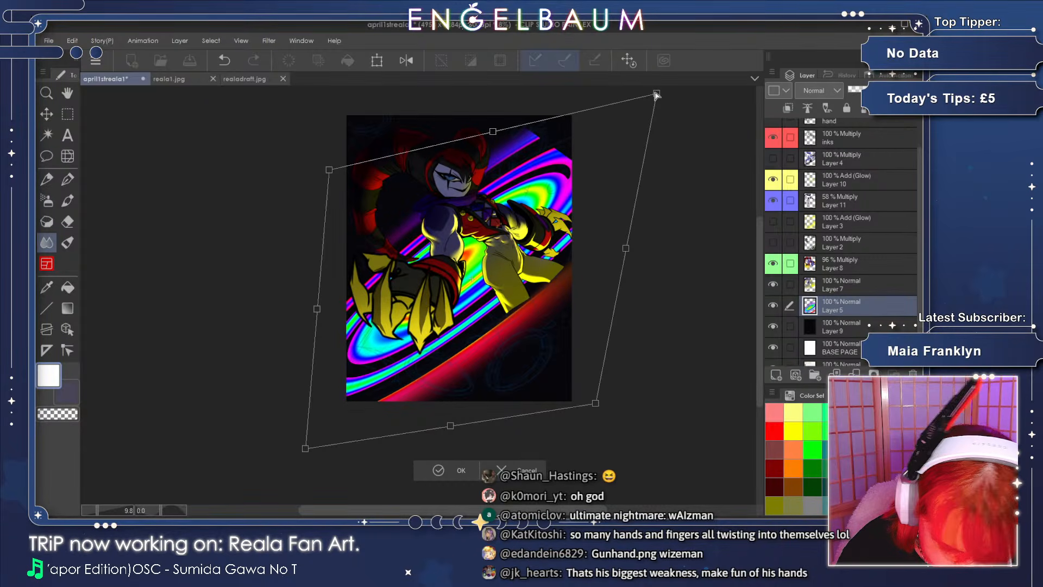
drag(329, 170, 369, 223)
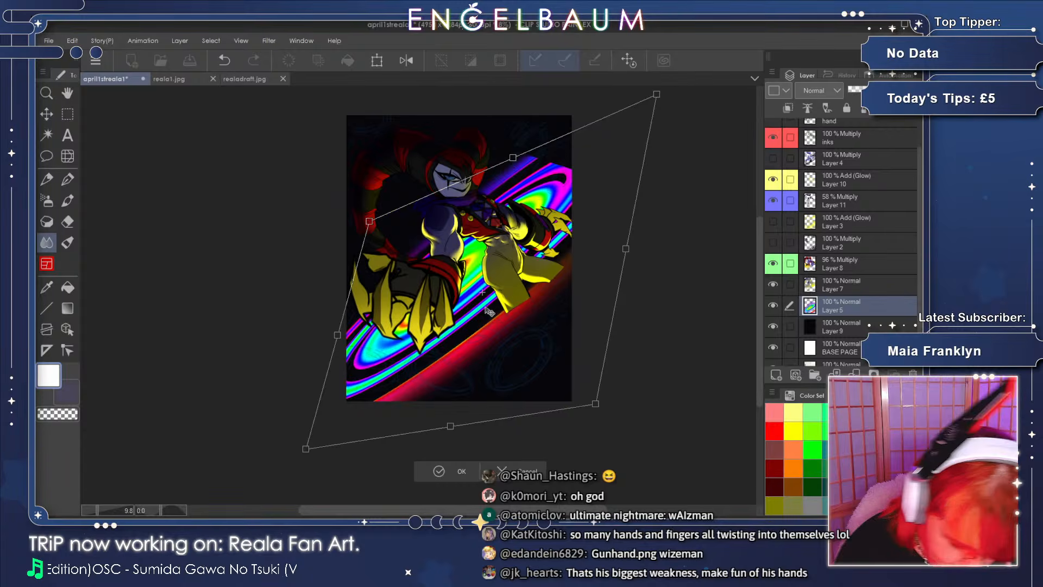
- Nudge and rotate the skewed spiral to fine-tune its diagonal angle and position behind the legs and the large clawed hand
mouse_move(490, 312)
mouse_down()
mouse_move(502, 319)
mouse_move(497, 307)
mouse_up()
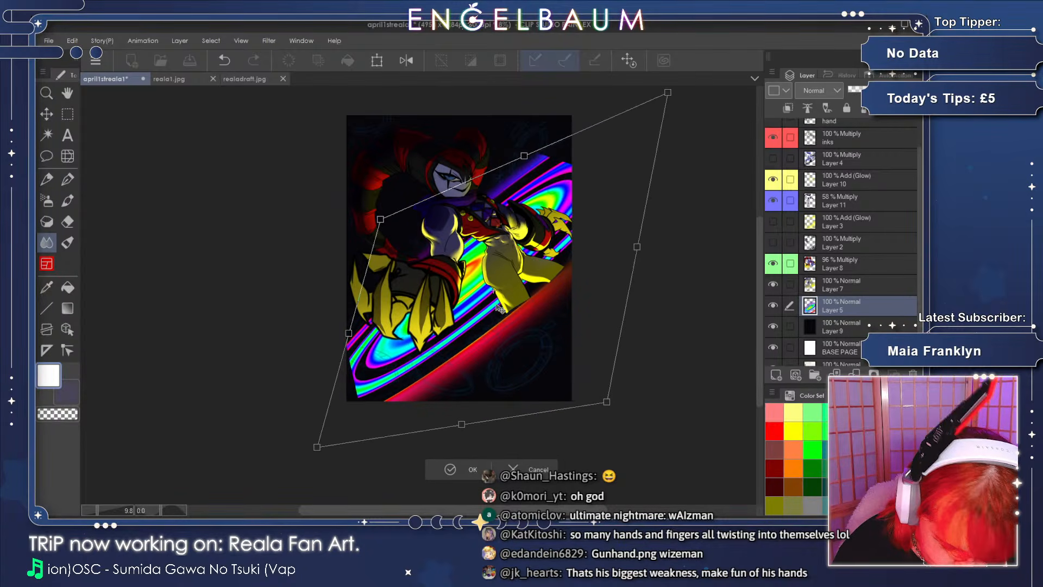
drag(657, 308, 658, 306)
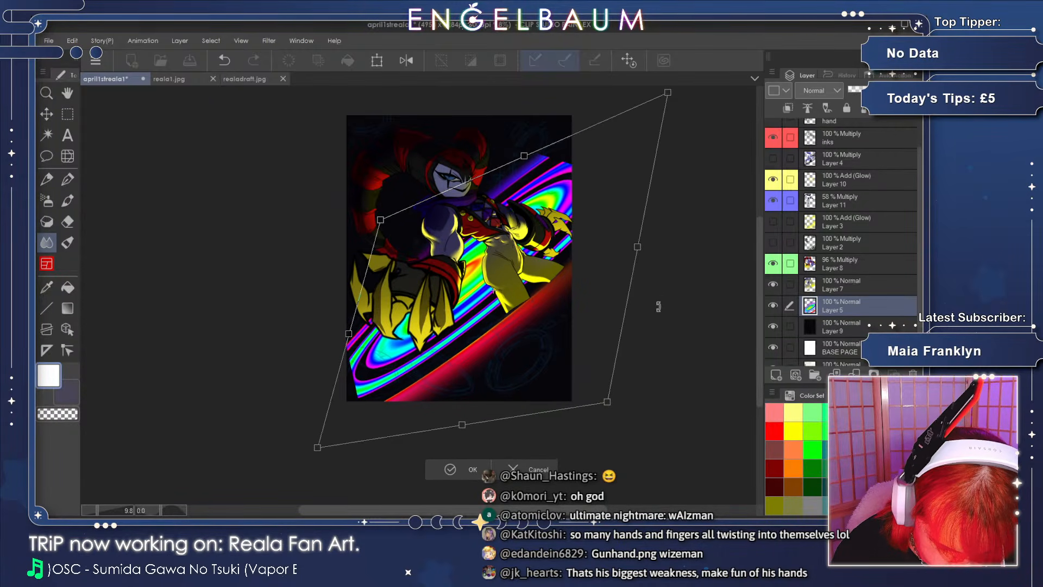
drag(523, 335, 520, 334)
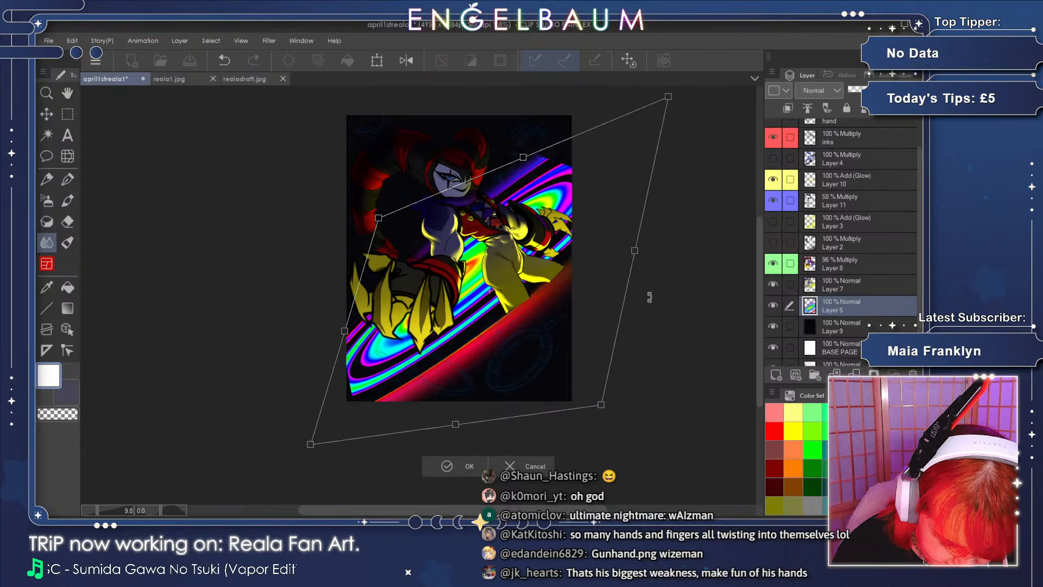
drag(654, 288, 646, 312)
drag(531, 335, 475, 303)
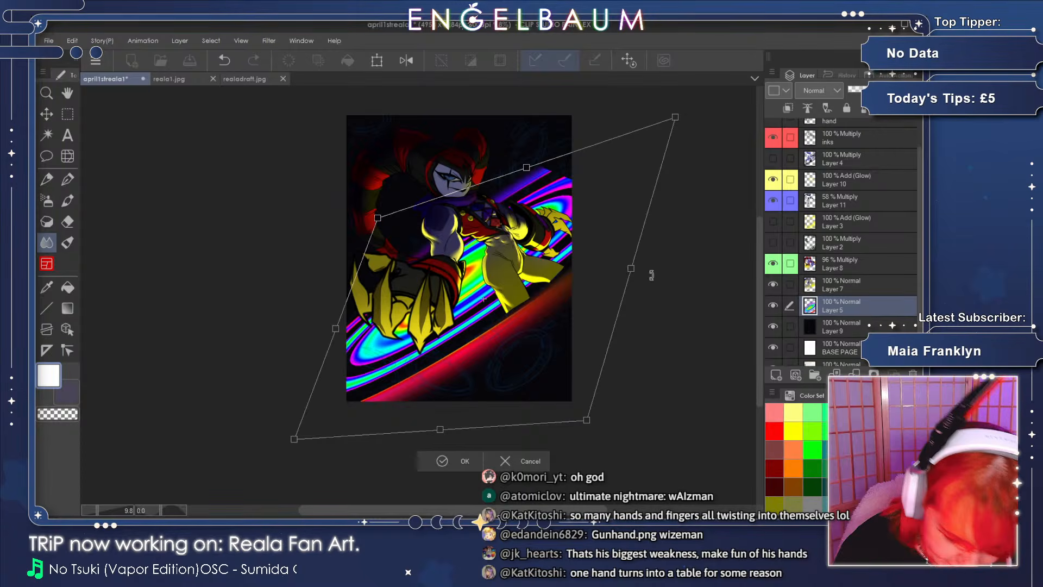
drag(653, 279, 653, 266)
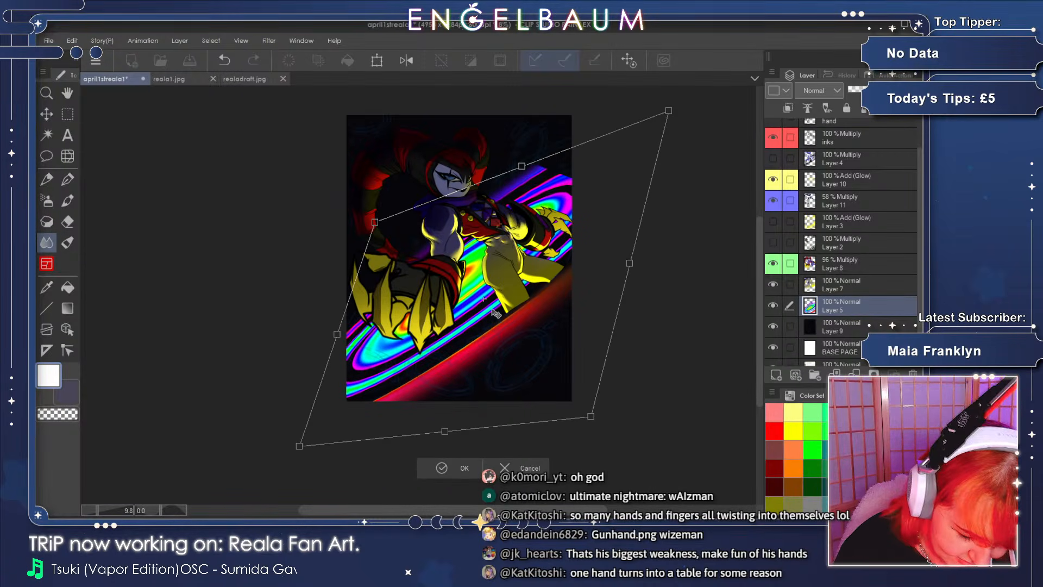
- Pull the spiral's upper-left corner inward and lower-left corner outward, repositioning the band along the diagonal
drag(375, 222, 390, 234)
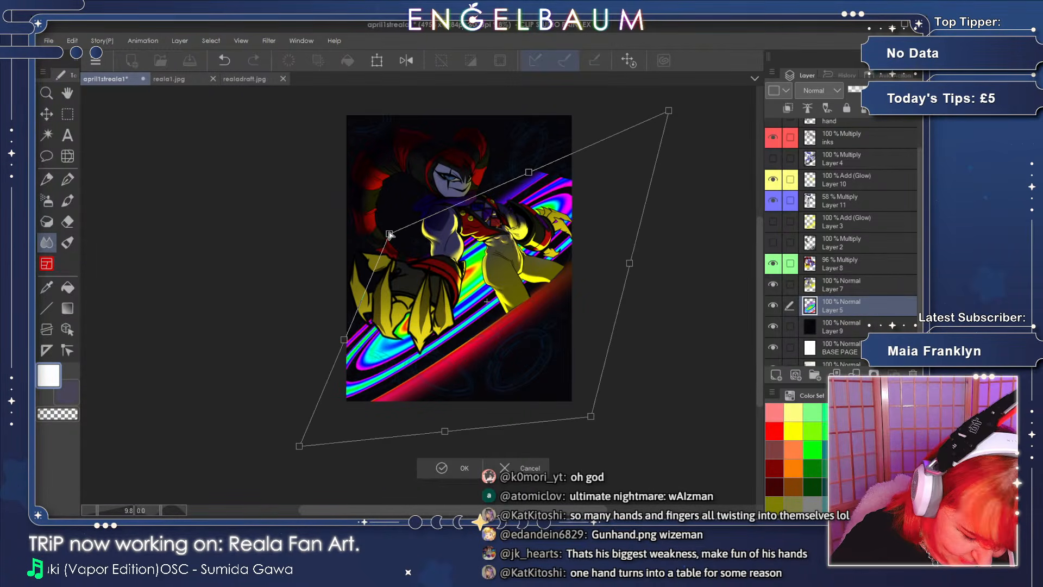
drag(521, 327, 531, 311)
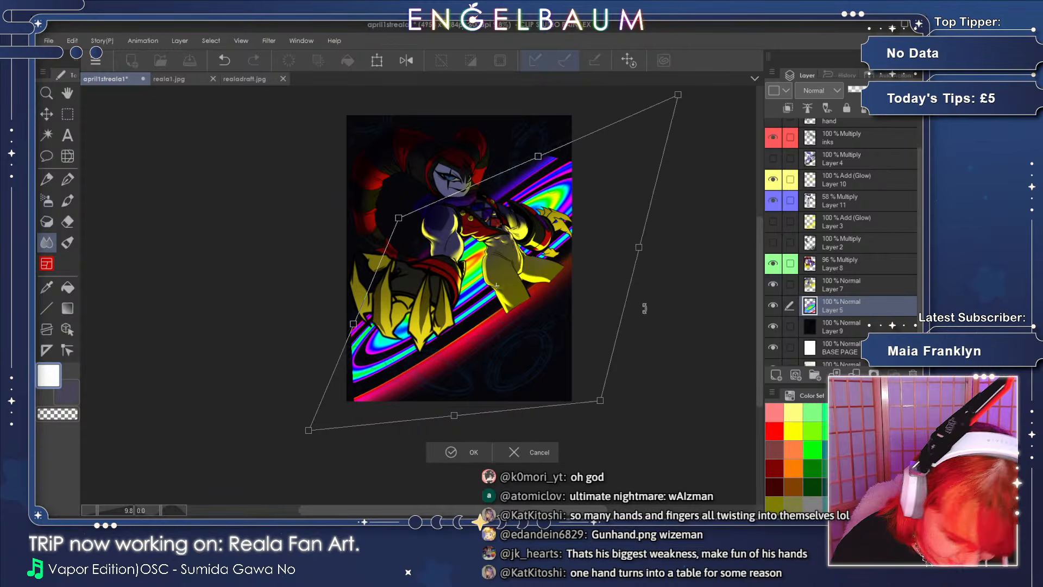
drag(644, 307, 645, 298)
drag(314, 437, 288, 445)
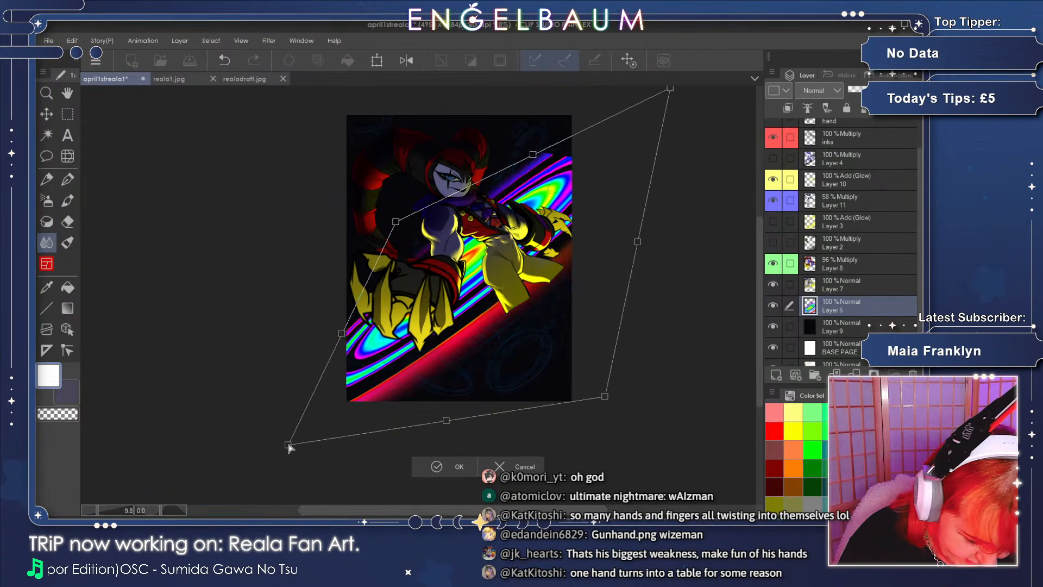
drag(573, 191, 577, 196)
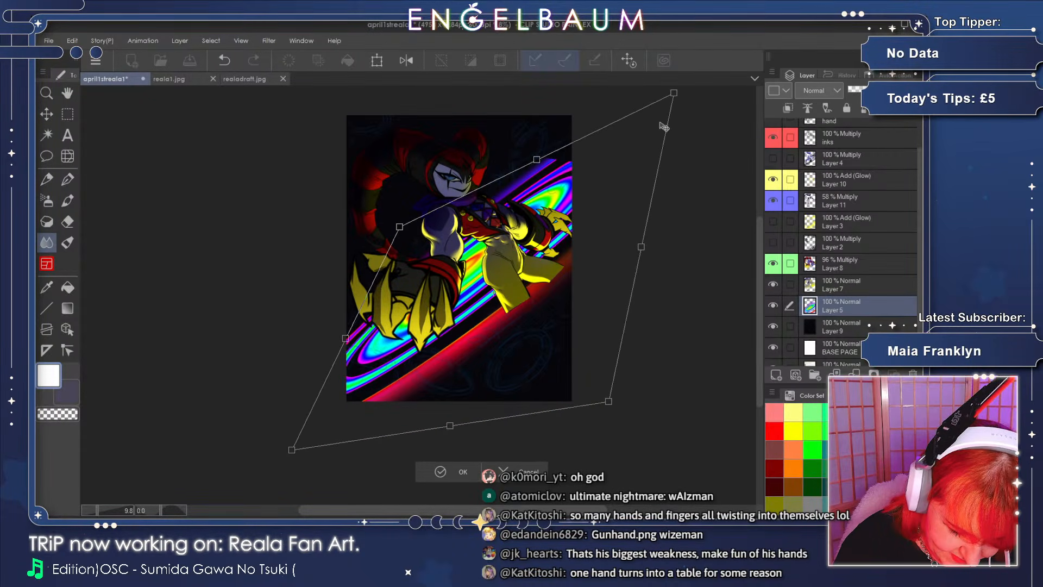
- Stretch the spiral's upper-right corner outward, pull the lower-right corner in, shift it lower behind the figure, and apply the transform
drag(674, 93, 683, 118)
mouse_move(493, 281)
mouse_down()
mouse_move(498, 291)
mouse_move(485, 289)
mouse_up()
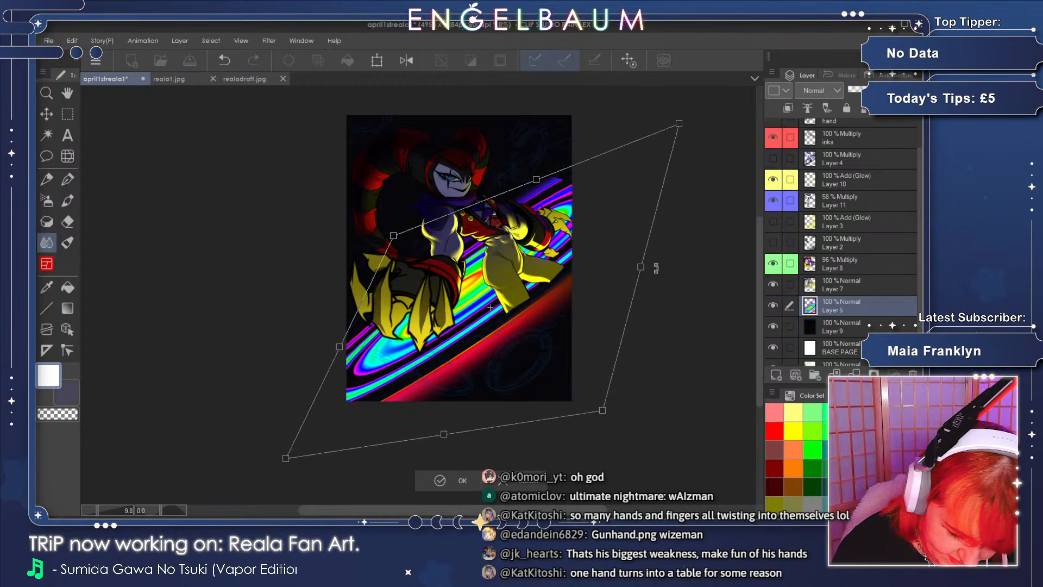
drag(657, 267, 659, 261)
drag(673, 117, 715, 107)
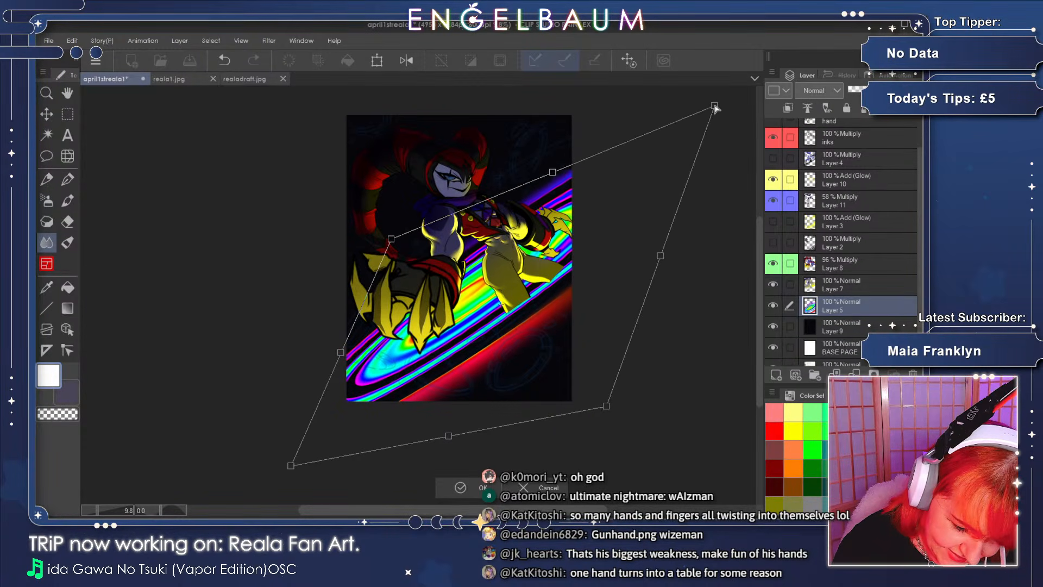
drag(606, 408, 599, 393)
drag(523, 333, 530, 336)
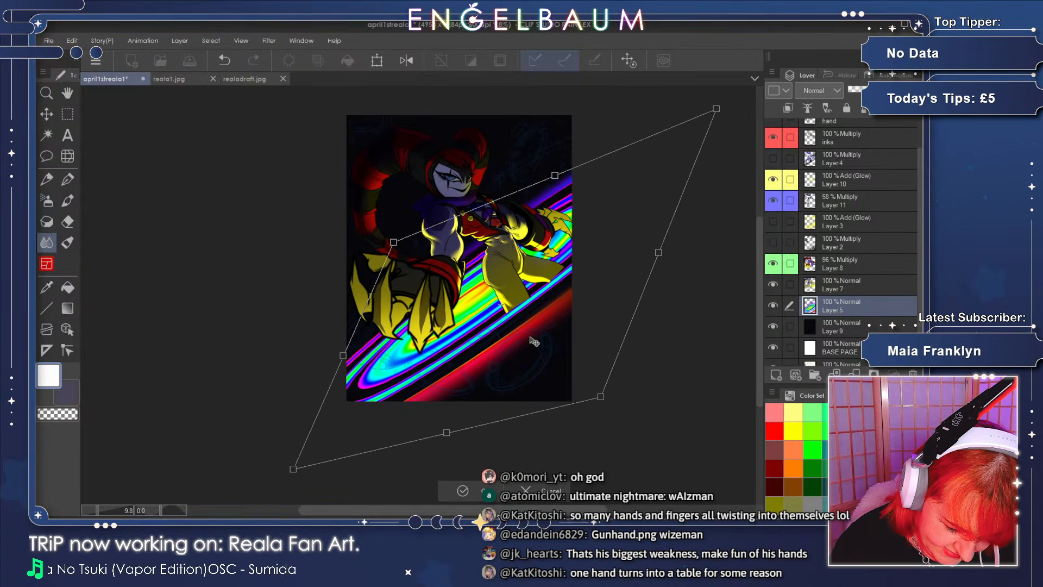
click(462, 491)
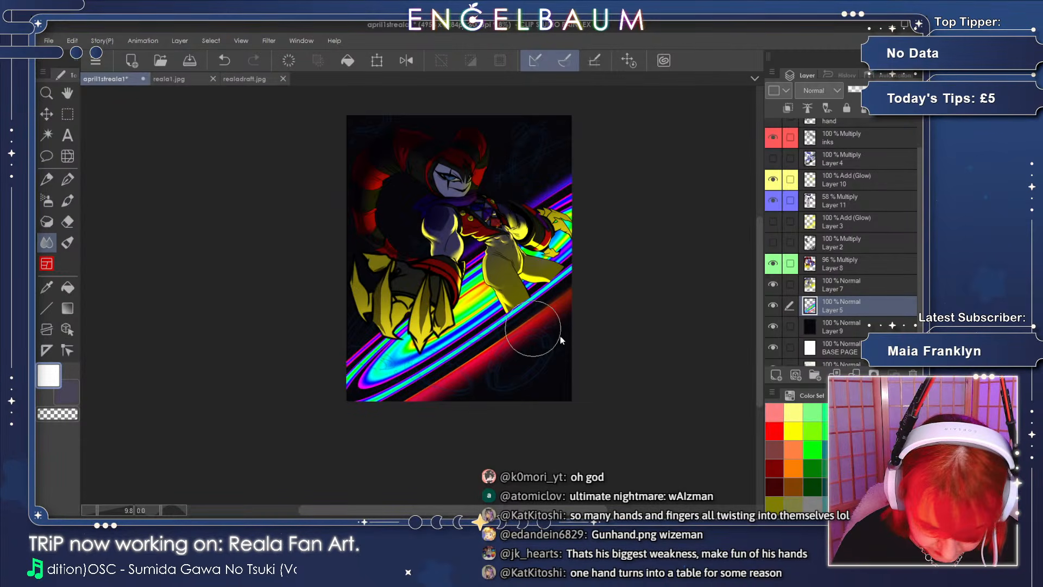
- Blend the outer red and purple bands of the rainbow spiral softly into the dark background on Layer 5
click(870, 292)
click(871, 306)
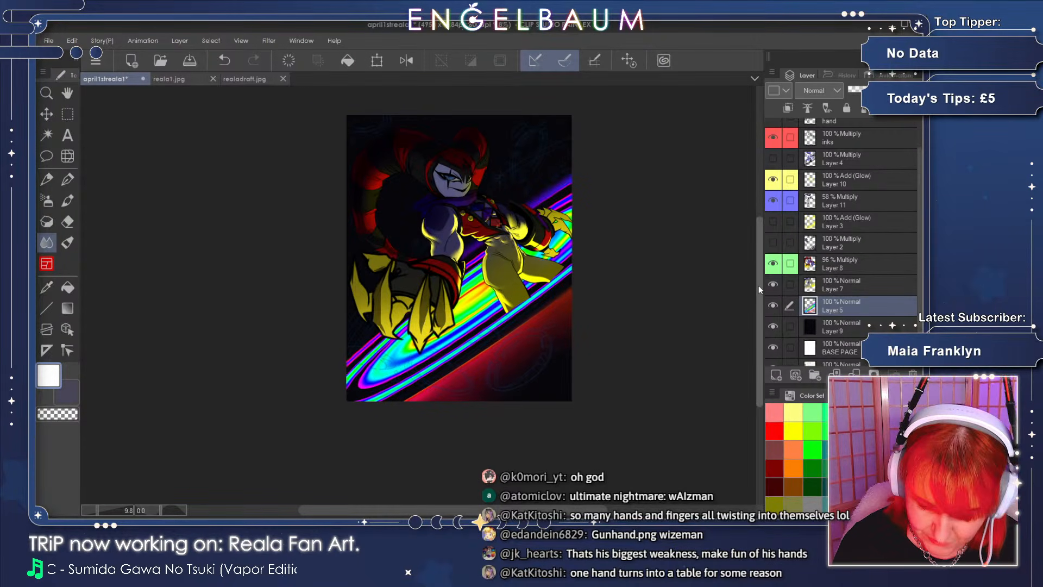
scroll(543, 188, up, 1)
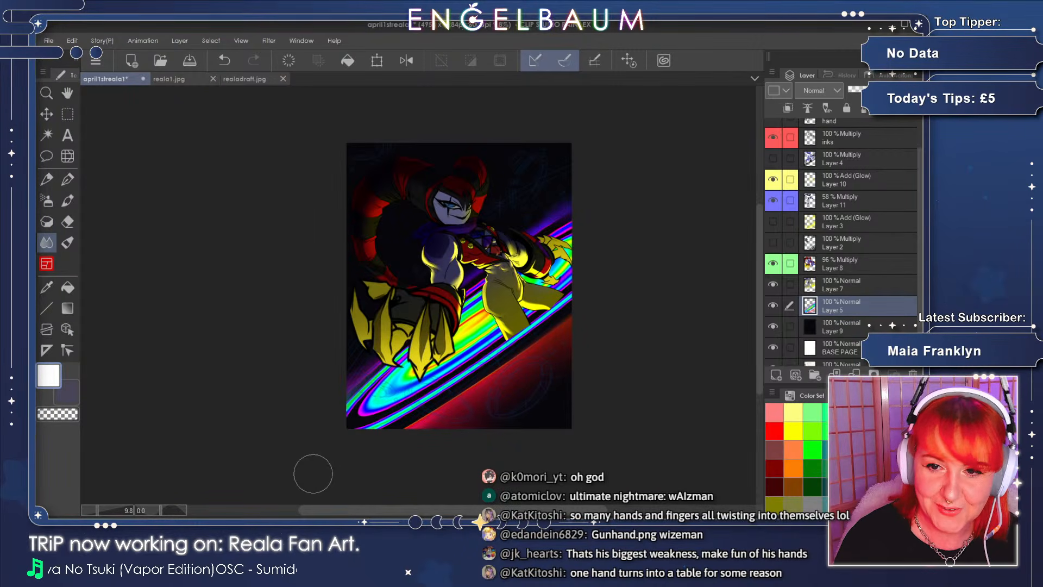
drag(759, 254, 760, 269)
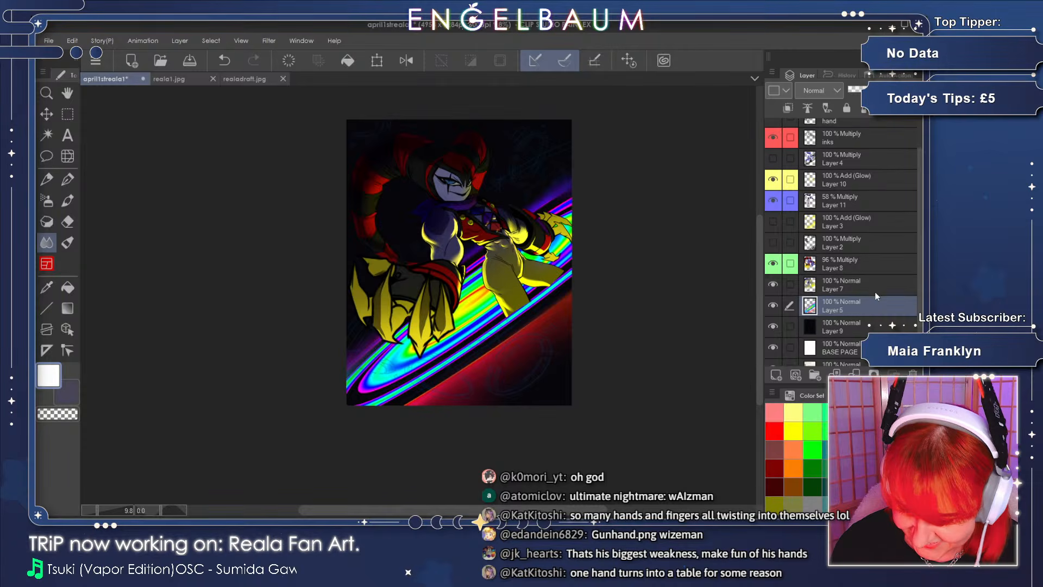
- Save the artwork and duplicate the rainbow spiral layer
click(189, 63)
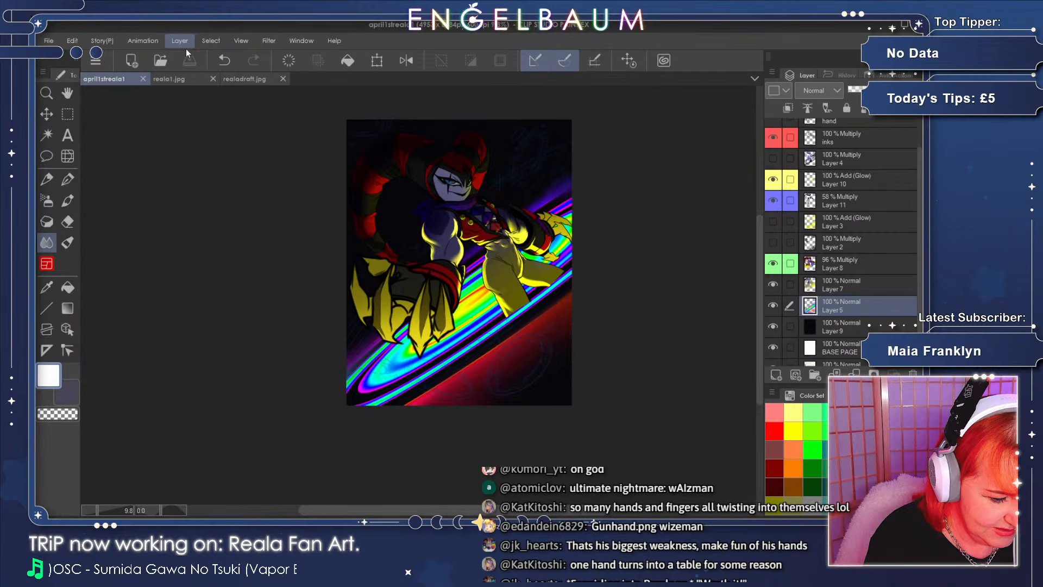
click(242, 152)
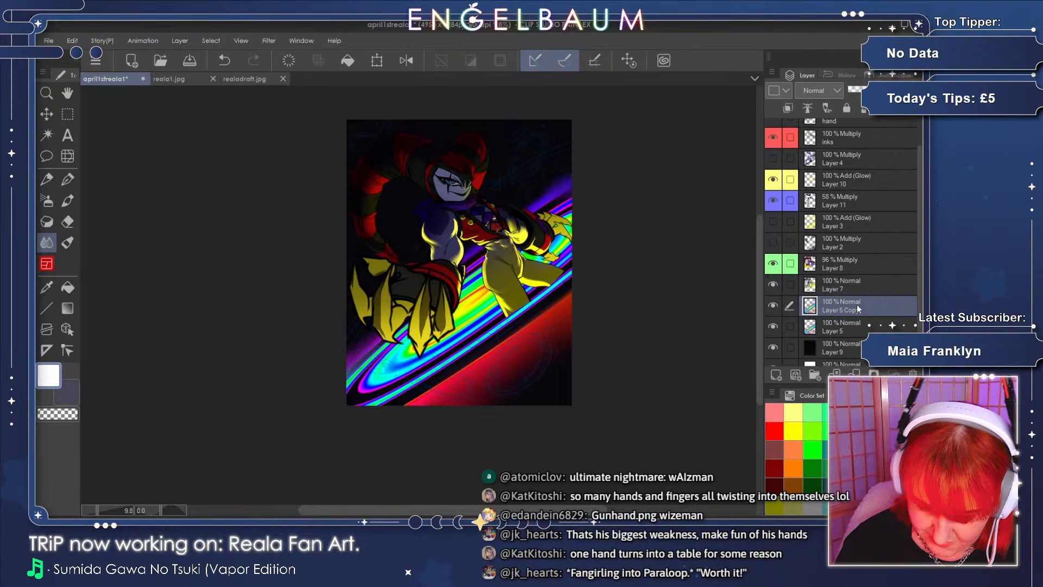
- Set the blending mode of the duplicated rainbow spiral layer, Layer 5 Copy, to Add (Glow)
drag(97, 510, 98, 508)
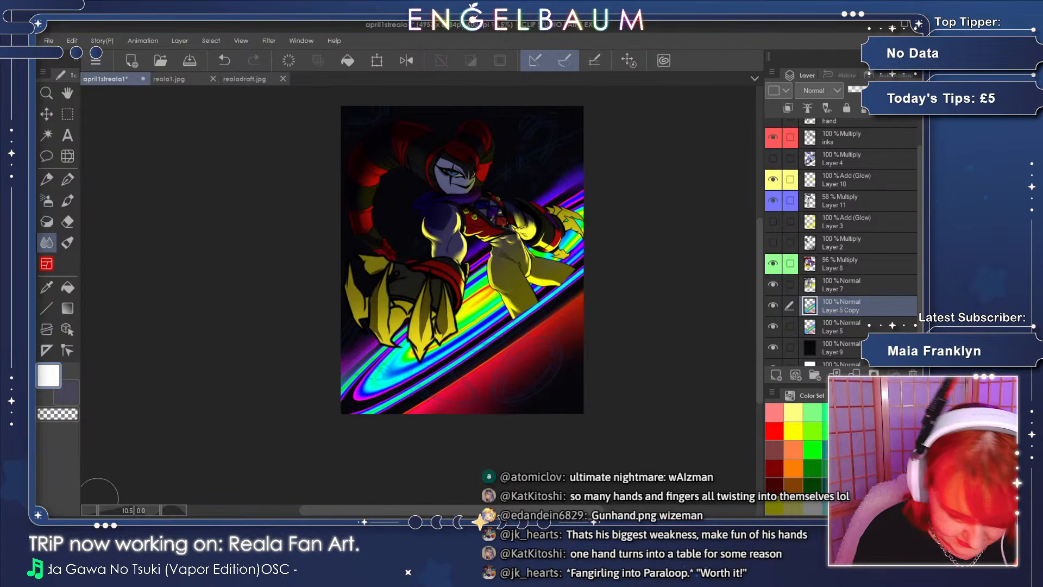
click(310, 60)
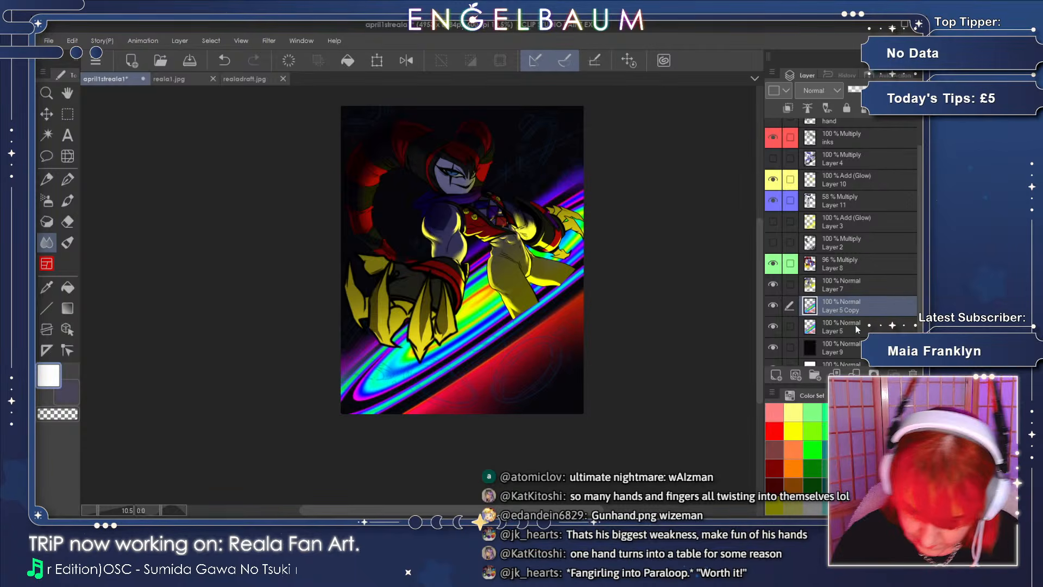
click(863, 327)
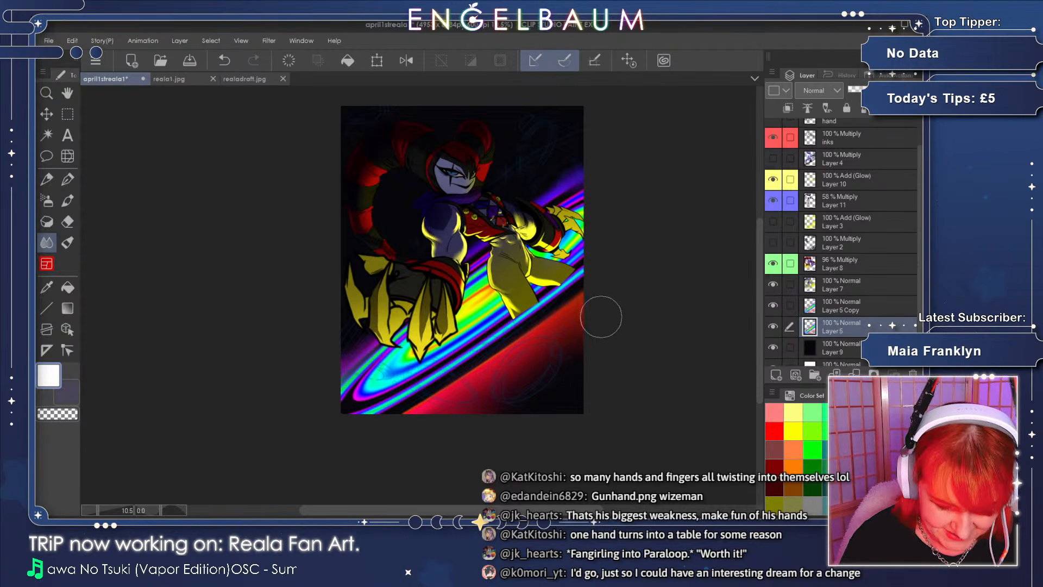
click(870, 307)
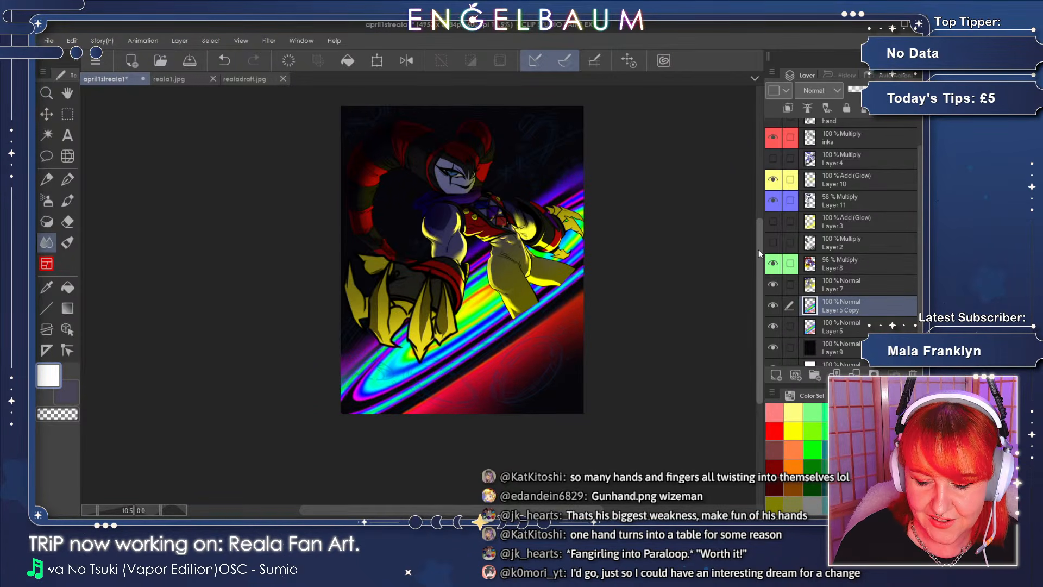
drag(758, 249, 759, 247)
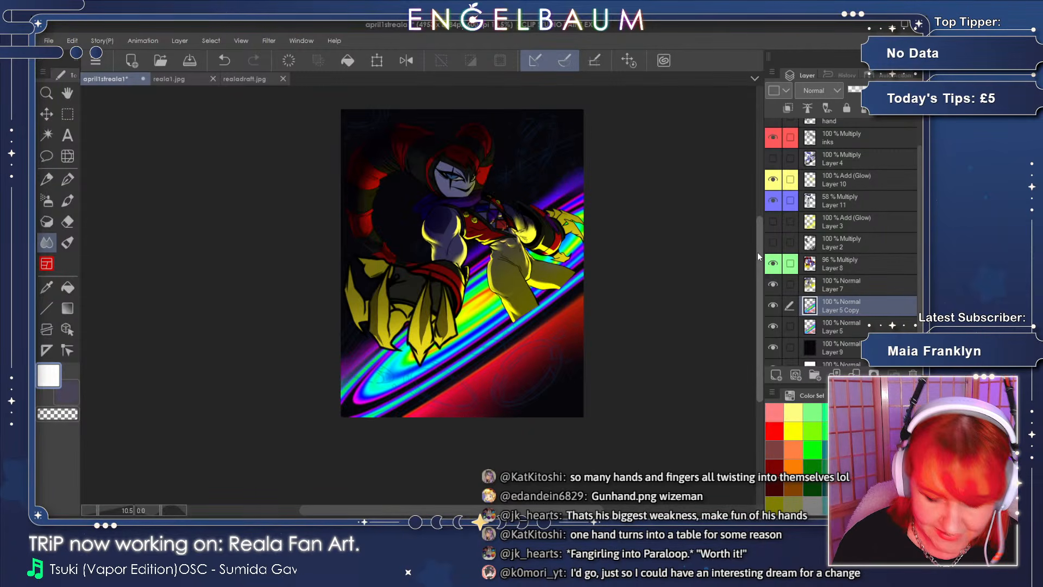
drag(757, 252, 758, 251)
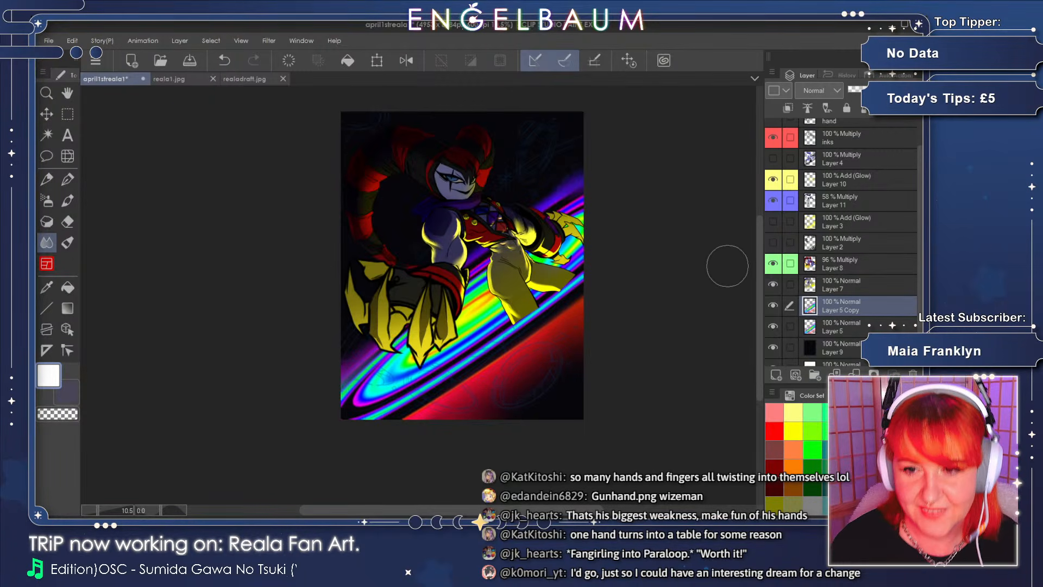
drag(758, 253, 759, 258)
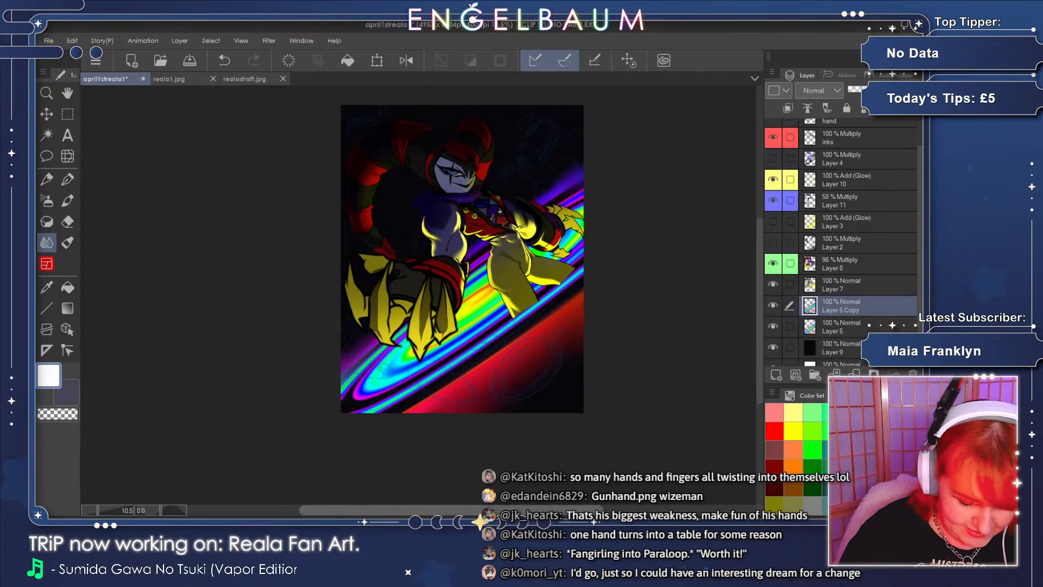
drag(480, 510, 500, 510)
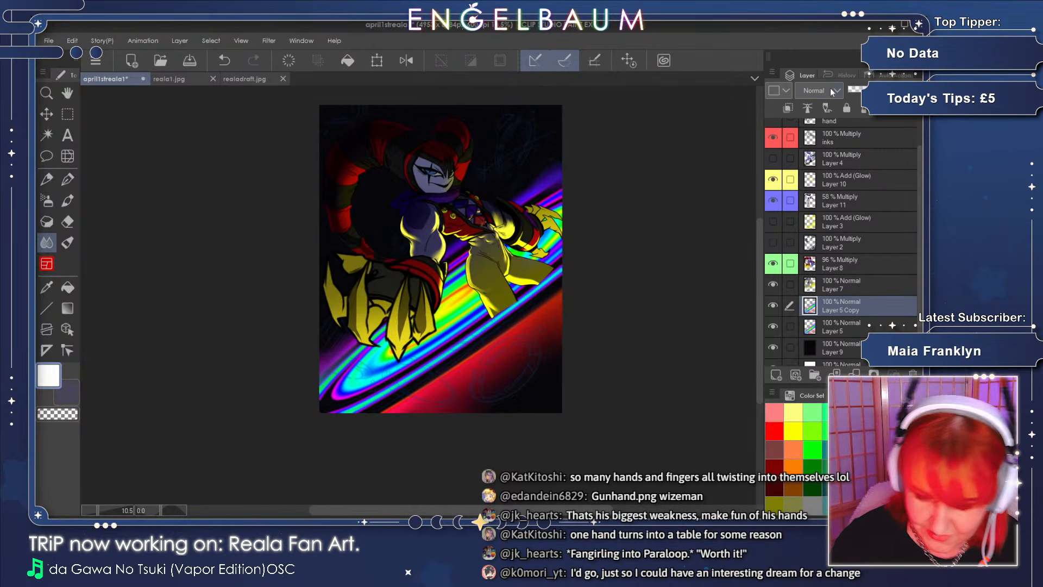
click(816, 268)
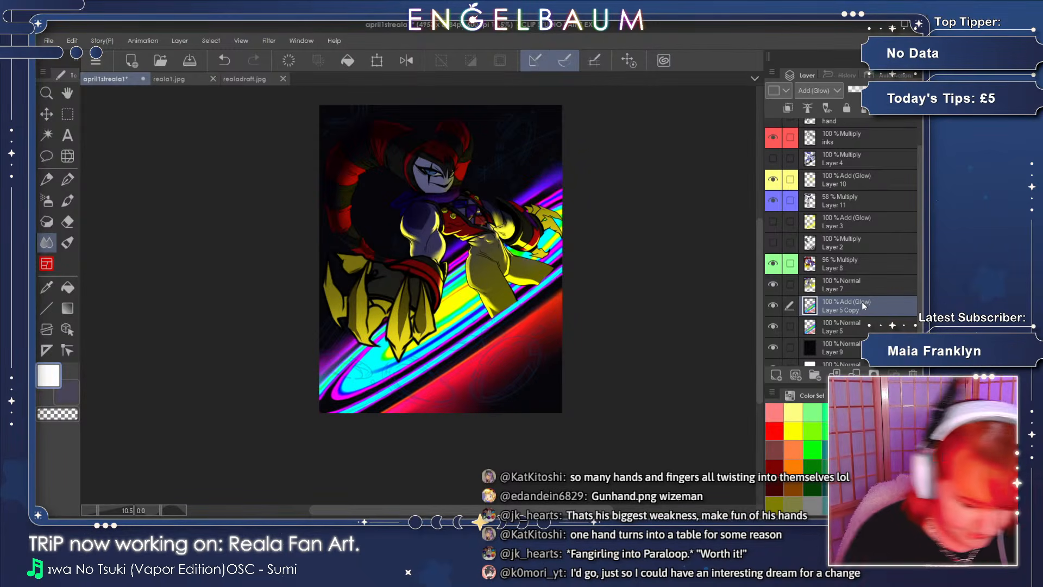
- Soften Layer 5 Copy with a blur filter and toggle both spiral layers' visibility to compare the effect
click(104, 509)
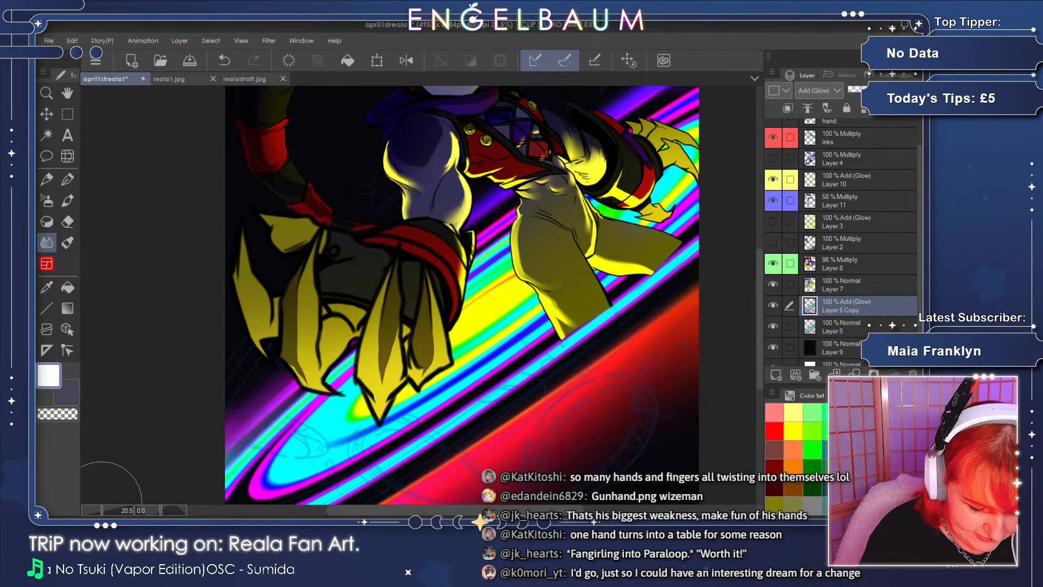
click(99, 511)
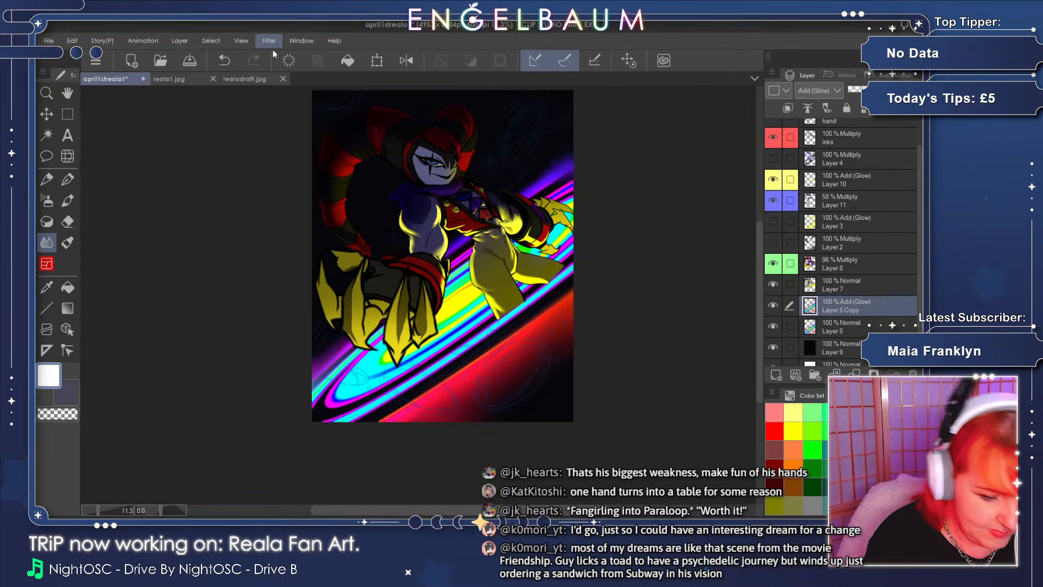
click(415, 87)
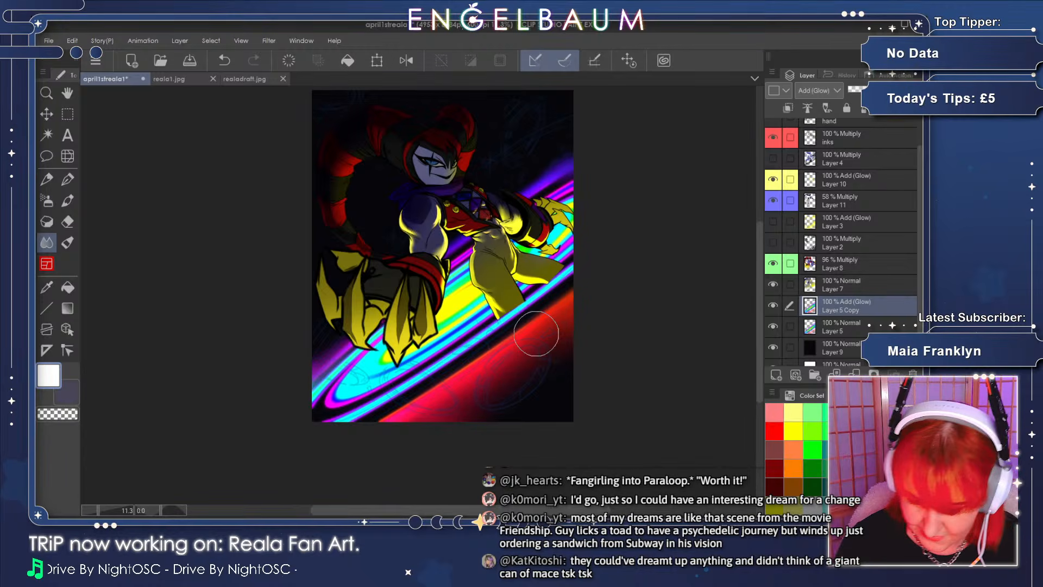
click(773, 305)
click(772, 305)
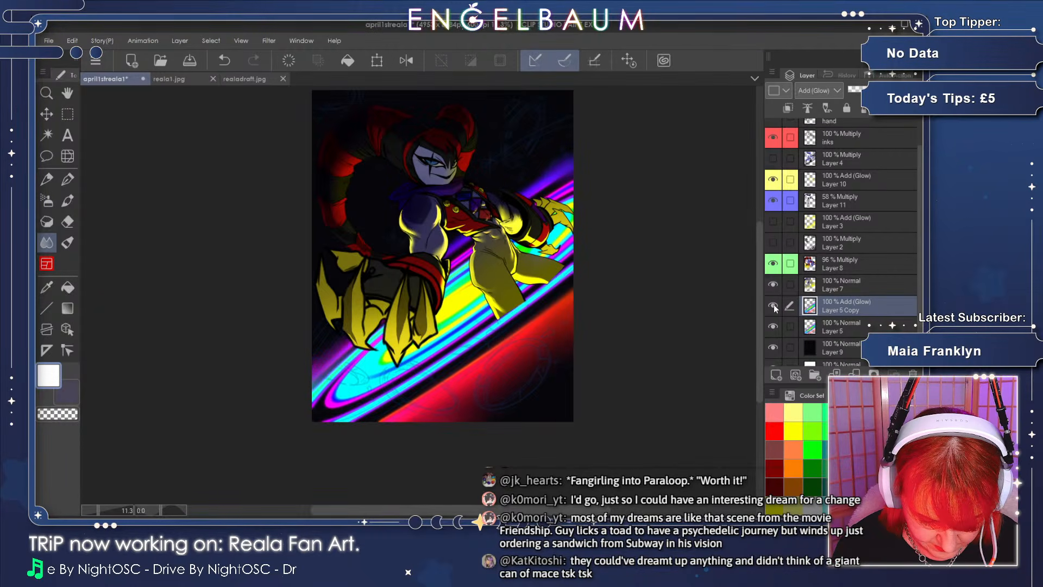
click(773, 326)
click(772, 326)
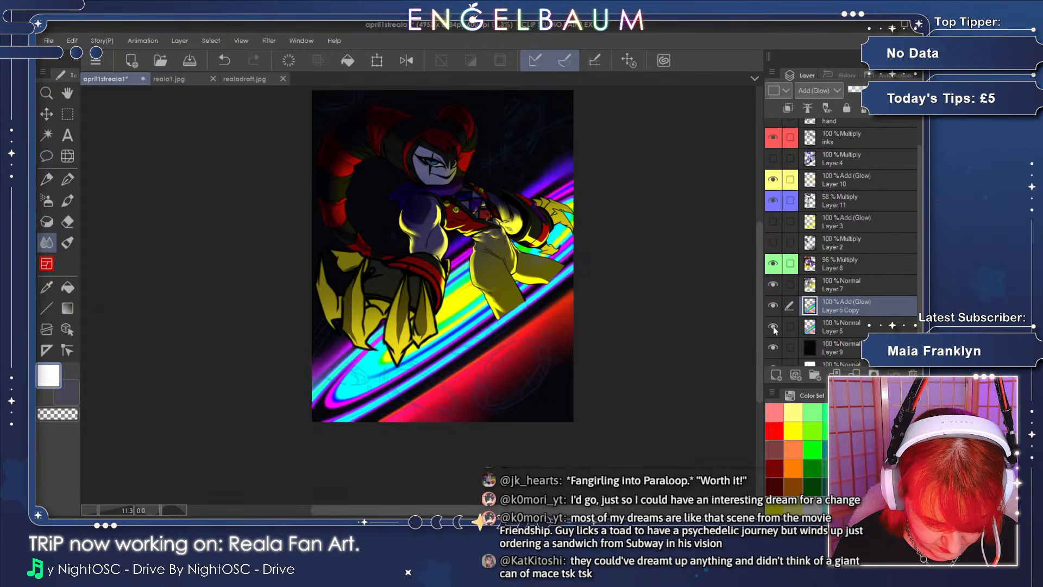
- Reduce the original spiral on Layer 5 to 12% opacity and compare the picture with and without the glow copy
click(869, 326)
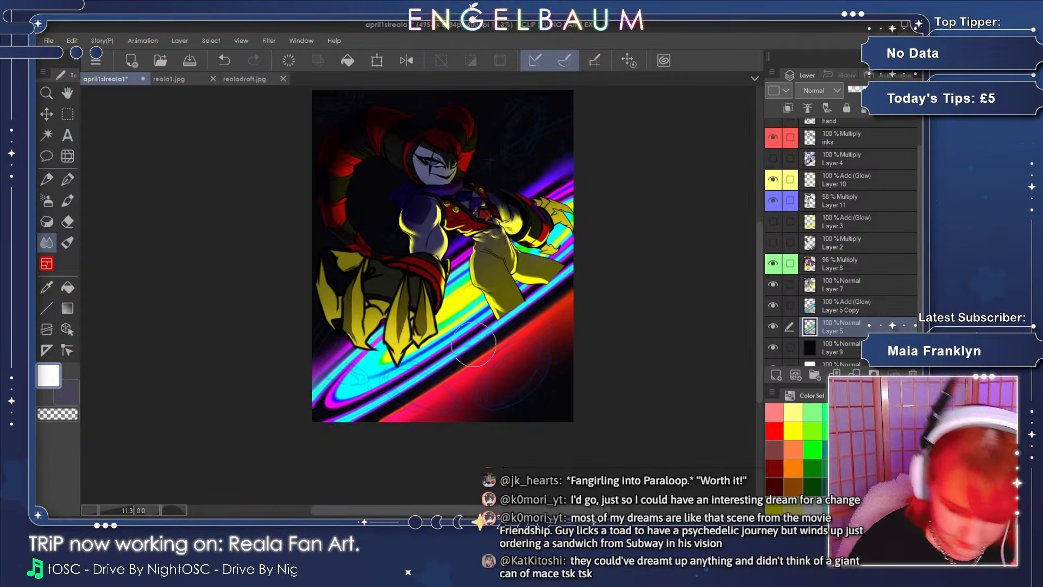
drag(875, 91, 854, 90)
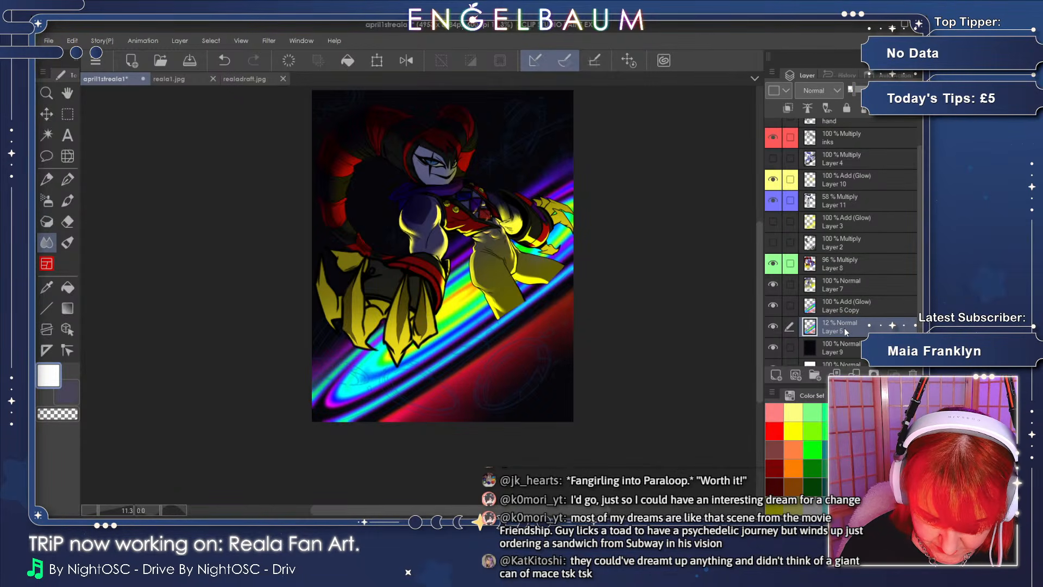
click(858, 302)
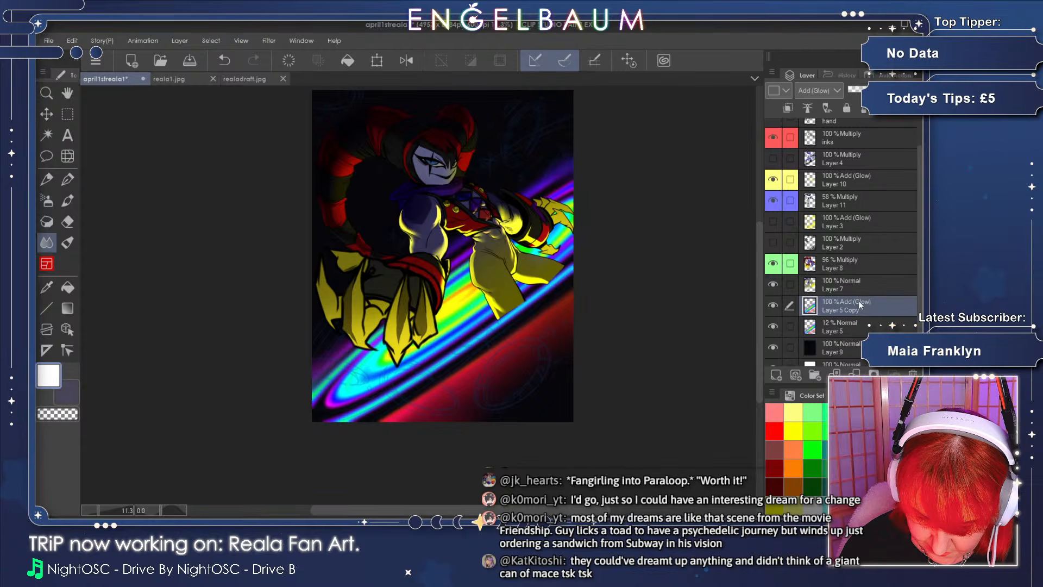
click(773, 306)
click(774, 306)
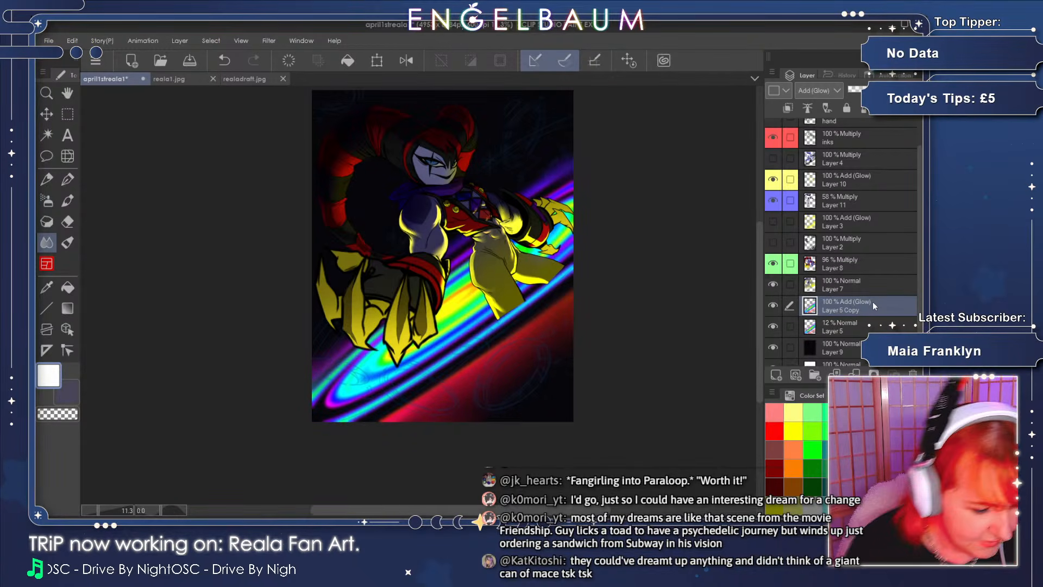
- Duplicate the Add (Glow) spiral layer and move the new copy above the inks layer, just below the hand layer
click(233, 141)
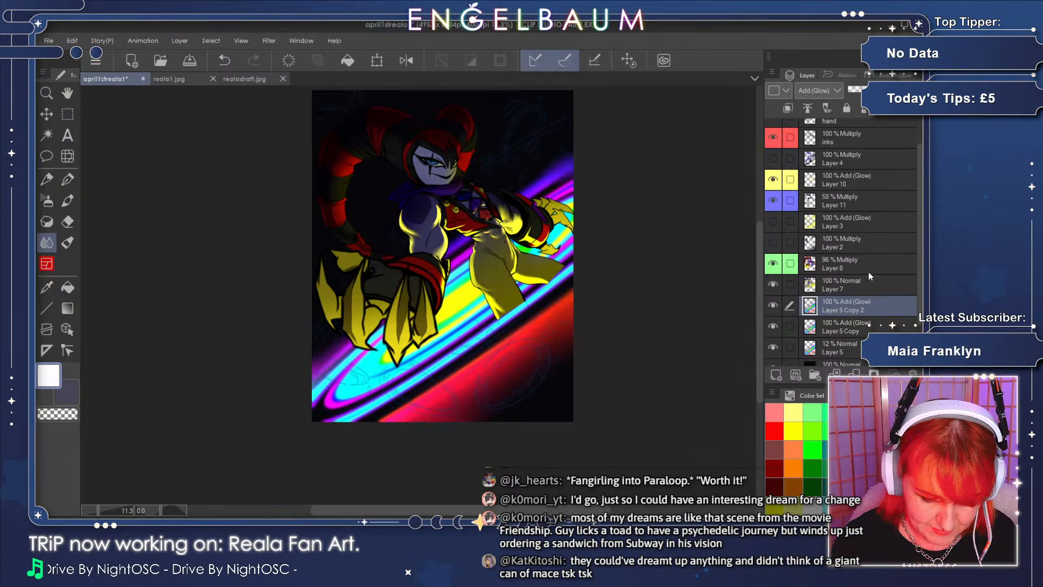
drag(869, 307, 875, 134)
scroll(847, 177, up, 2)
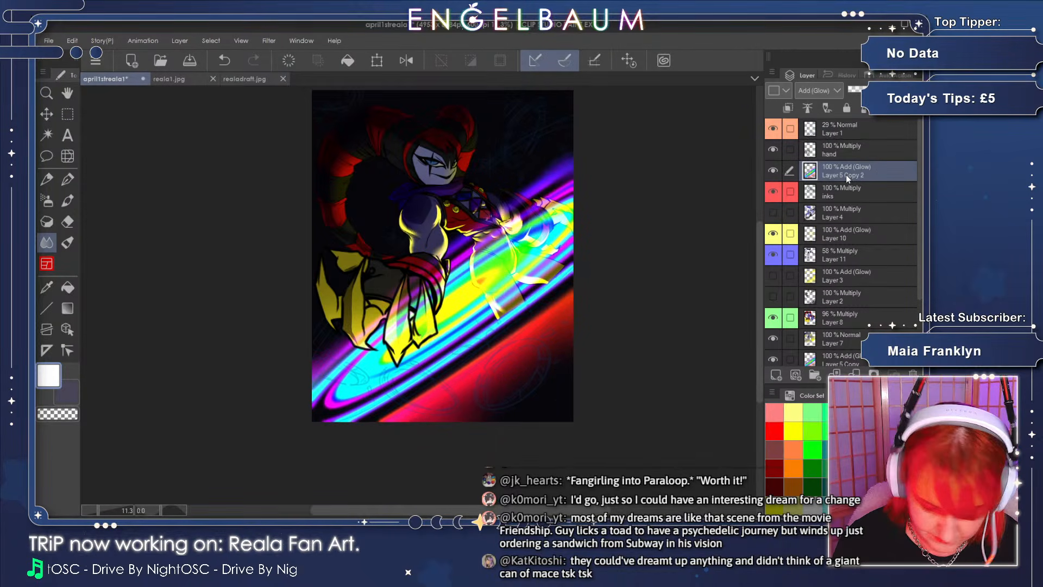
- Erase the overlaid glow from the two claws nearest the rainbow band on Layer 5 Copy 2
click(104, 512)
click(68, 221)
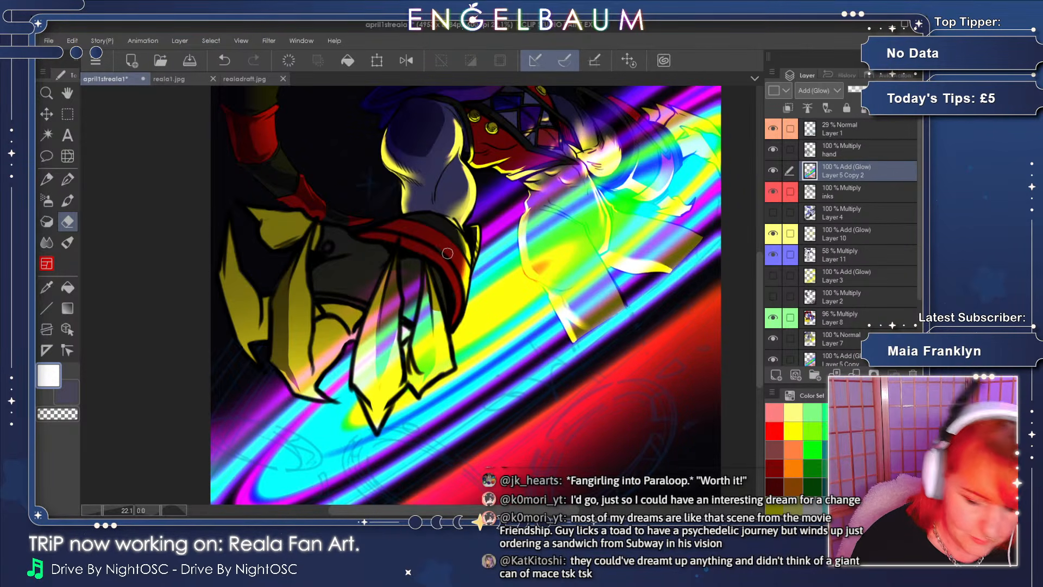
scroll(759, 267, down, 2)
drag(759, 266, 760, 275)
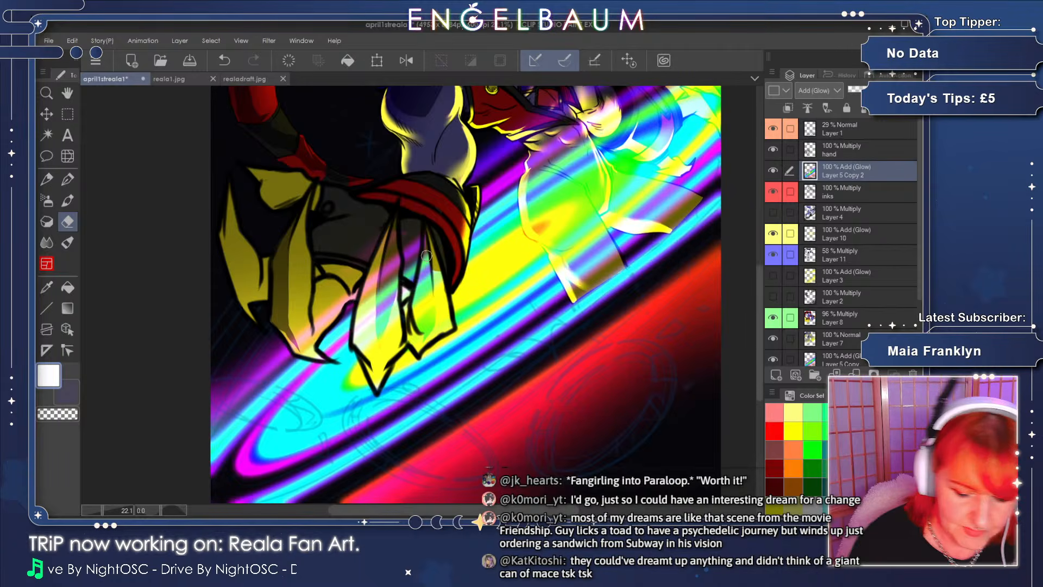
mouse_move(427, 232)
mouse_down()
mouse_move(426, 280)
mouse_move(430, 250)
mouse_move(445, 320)
mouse_move(420, 297)
mouse_move(417, 320)
mouse_move(418, 287)
mouse_move(406, 301)
mouse_move(418, 351)
mouse_move(425, 331)
mouse_move(419, 349)
mouse_up()
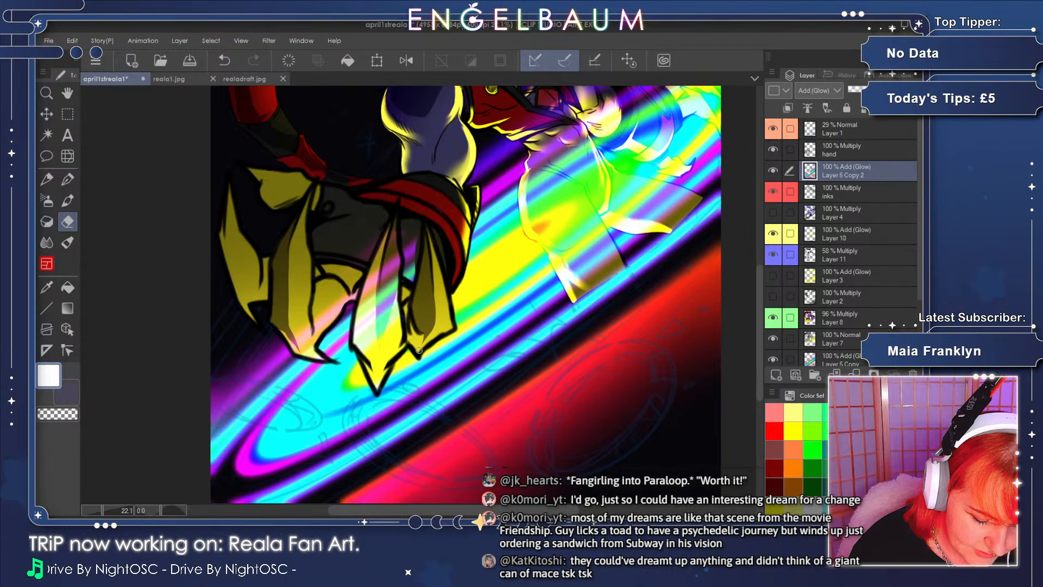
mouse_move(412, 240)
mouse_down()
mouse_move(403, 276)
mouse_move(393, 261)
mouse_move(373, 270)
mouse_move(394, 247)
mouse_move(383, 296)
mouse_move(396, 321)
mouse_move(396, 305)
mouse_move(374, 317)
mouse_move(366, 307)
mouse_move(359, 335)
mouse_move(380, 342)
mouse_move(386, 326)
mouse_move(419, 311)
mouse_up()
drag(759, 288, 756, 297)
mouse_move(368, 321)
mouse_down()
mouse_move(376, 345)
mouse_move(406, 308)
mouse_move(389, 308)
mouse_move(371, 339)
mouse_move(377, 355)
mouse_up()
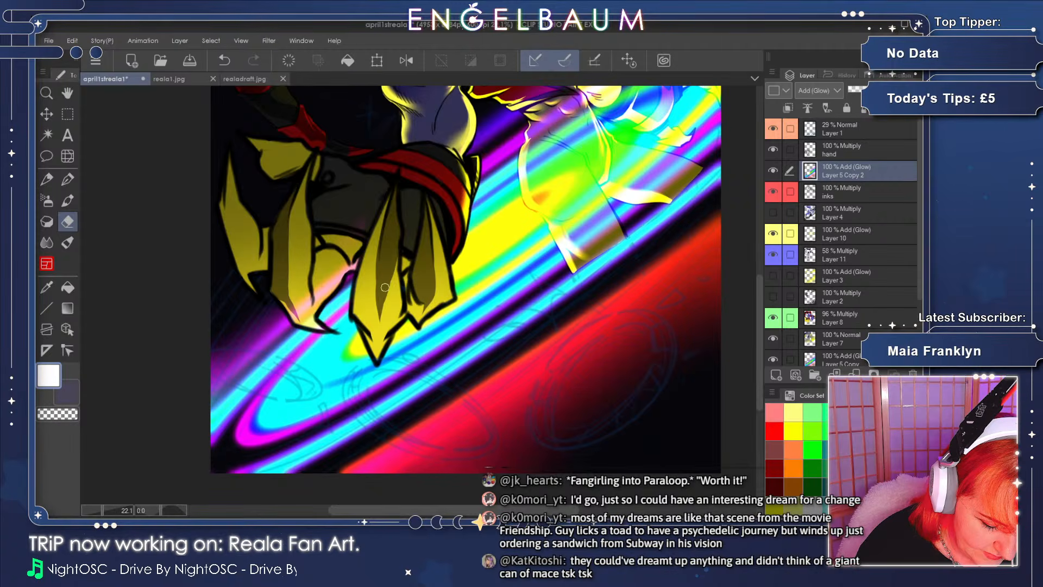
- Erase the remaining glow from the large hand's curved claw and clean along its lower edge, rotating the canvas as needed
scroll(459, 497, left, 3)
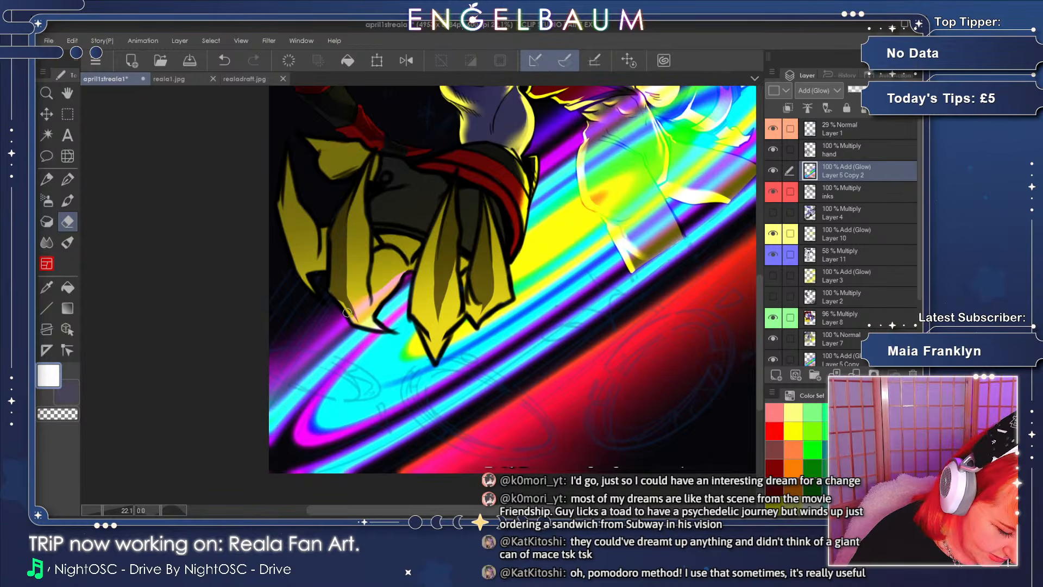
mouse_move(365, 299)
mouse_down()
mouse_move(368, 310)
mouse_move(400, 270)
mouse_up()
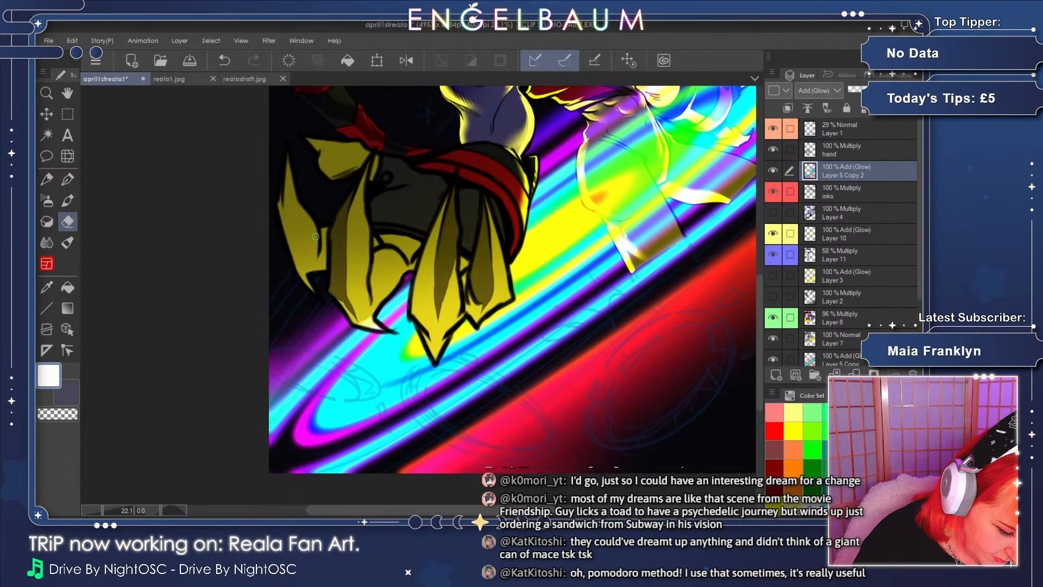
click(154, 510)
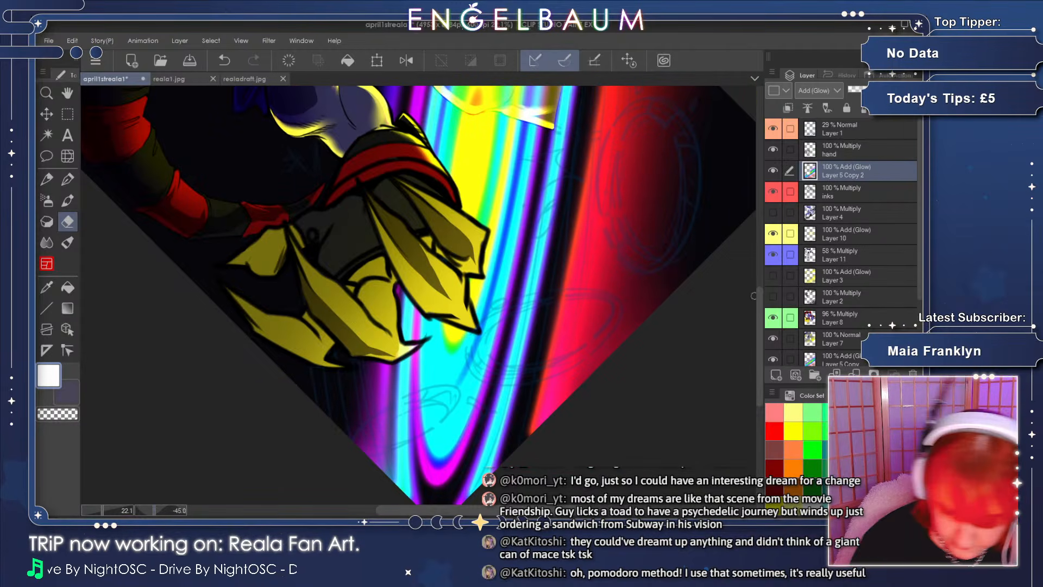
scroll(758, 298, down, 2)
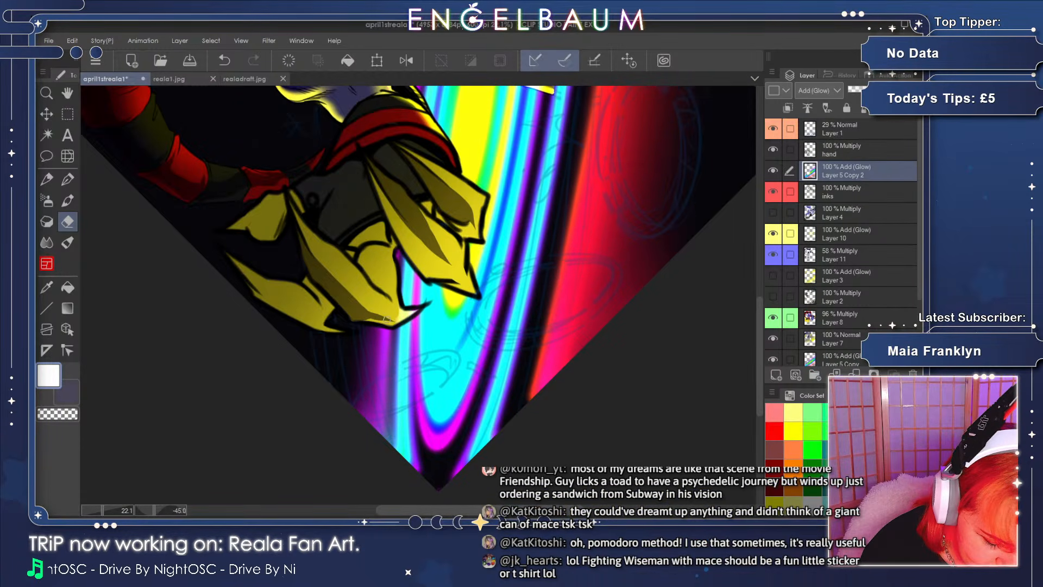
drag(399, 320, 395, 315)
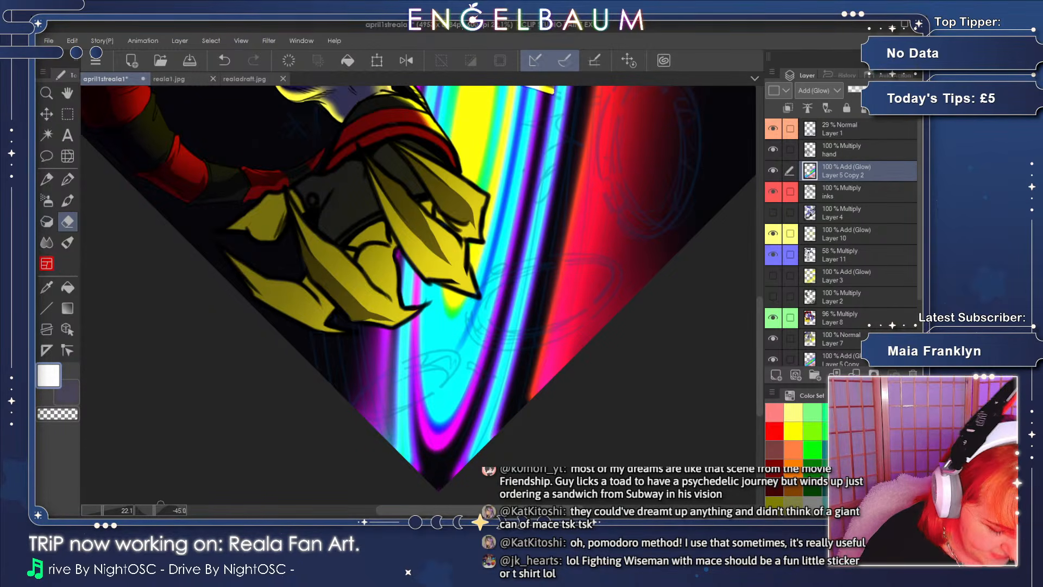
key(asciicircum)
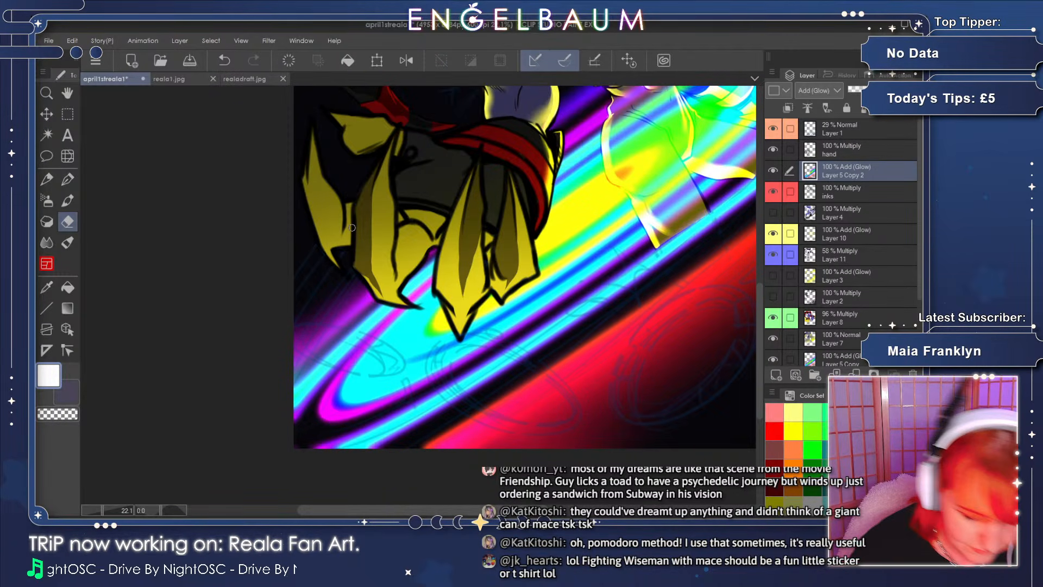
- Erase the overlaid glow from the chest and the waist just below the vest on Layer 5 Copy 2
drag(476, 510, 506, 510)
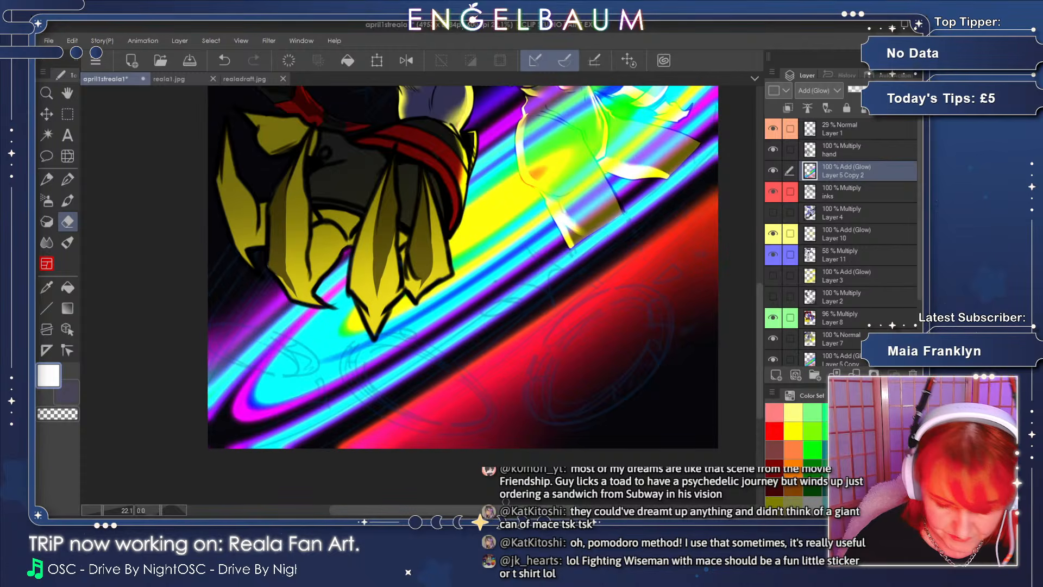
drag(758, 297, 755, 261)
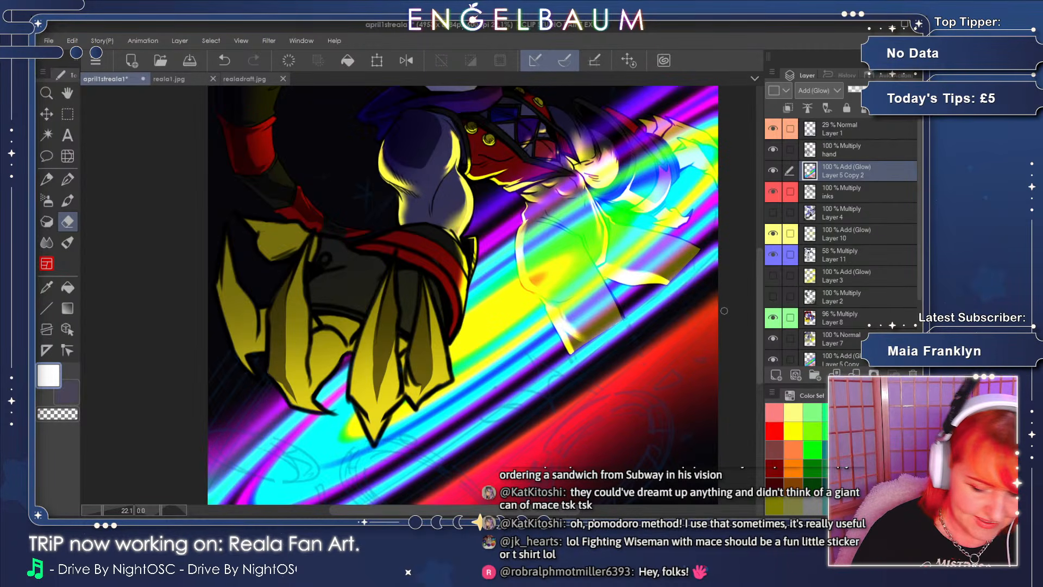
mouse_move(758, 260)
mouse_down()
mouse_move(761, 271)
mouse_move(758, 256)
mouse_up()
drag(400, 509, 429, 501)
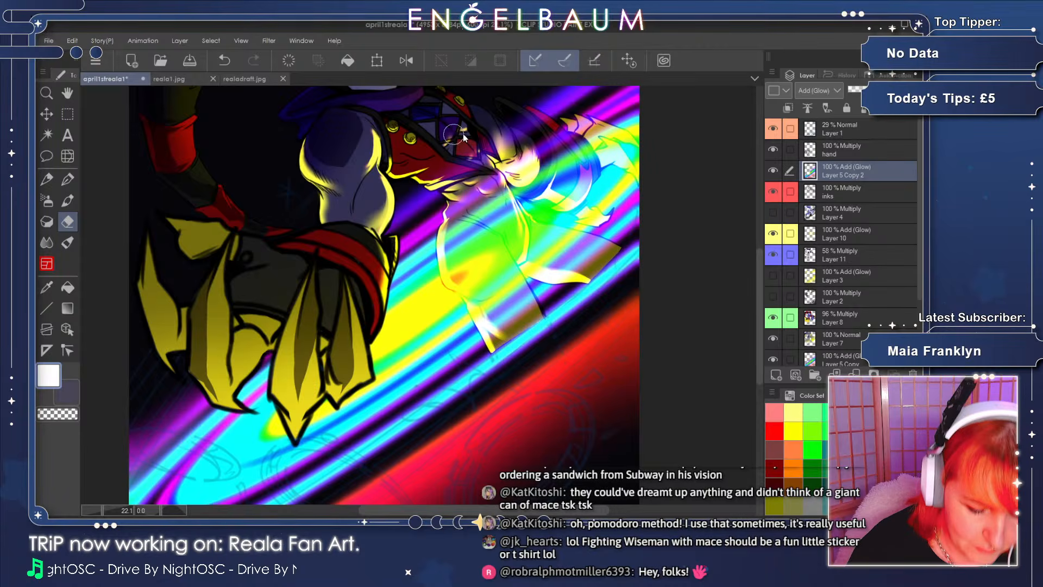
drag(757, 258, 760, 251)
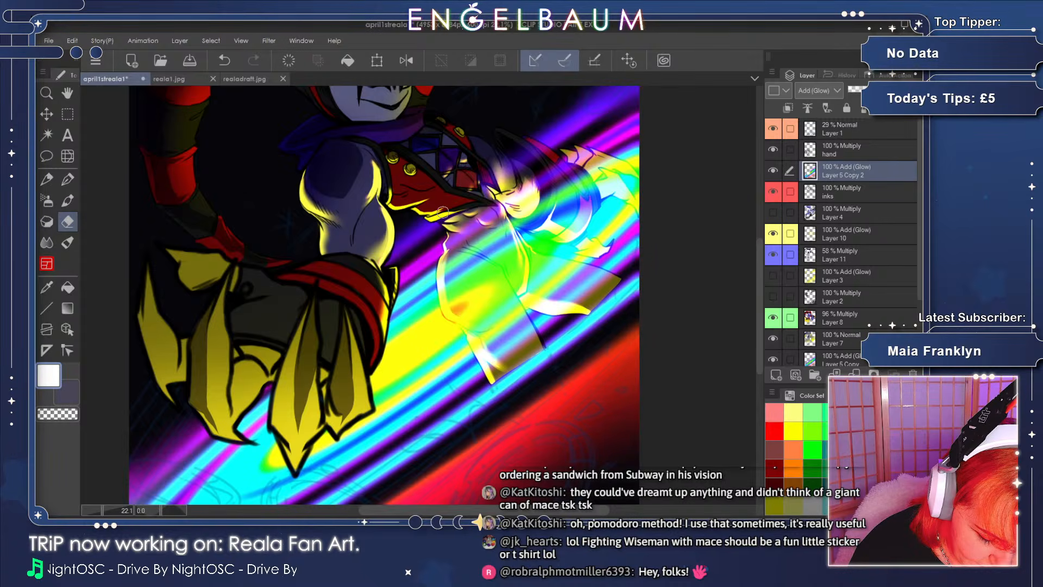
mouse_move(456, 220)
mouse_down()
mouse_move(461, 241)
mouse_move(451, 226)
mouse_move(469, 220)
mouse_move(478, 239)
mouse_move(489, 234)
mouse_move(478, 203)
mouse_up()
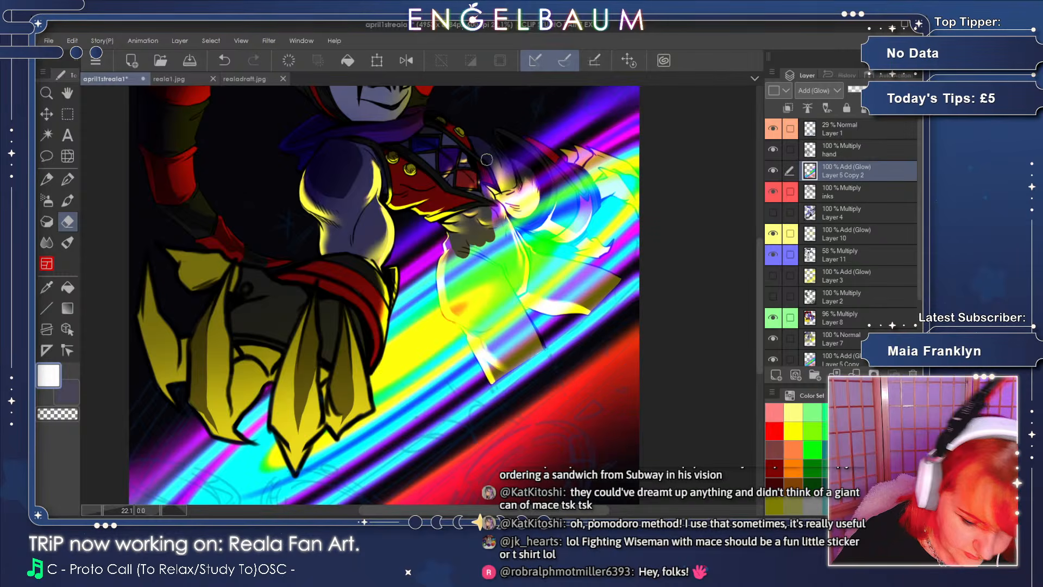
- Erase the overlaid glow along the dark flared edge and outer side of the far arm's cuff
mouse_move(486, 161)
mouse_down()
mouse_move(498, 188)
mouse_move(513, 181)
mouse_move(502, 163)
mouse_move(513, 174)
mouse_move(514, 133)
mouse_move(500, 132)
mouse_move(522, 174)
mouse_move(511, 141)
mouse_move(542, 163)
mouse_move(529, 153)
mouse_move(547, 181)
mouse_move(550, 159)
mouse_up()
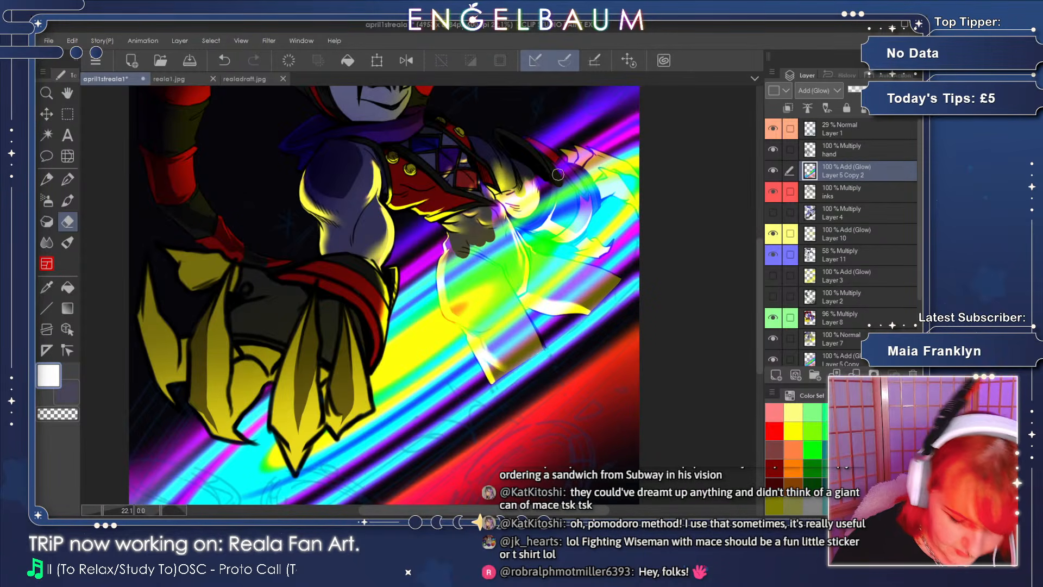
drag(760, 265, 760, 243)
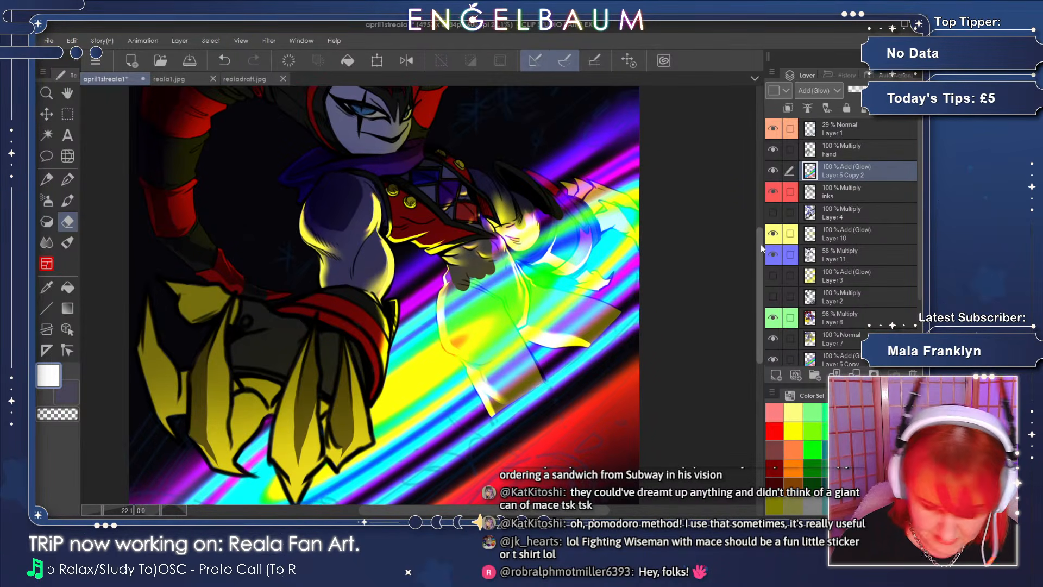
click(169, 510)
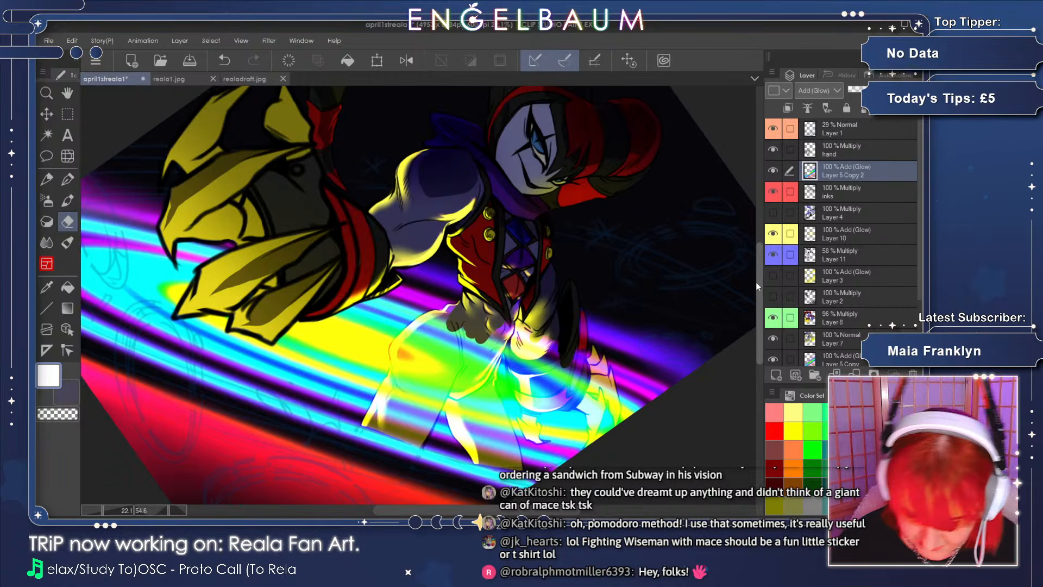
mouse_move(758, 280)
mouse_down()
mouse_move(758, 294)
mouse_move(758, 284)
mouse_up()
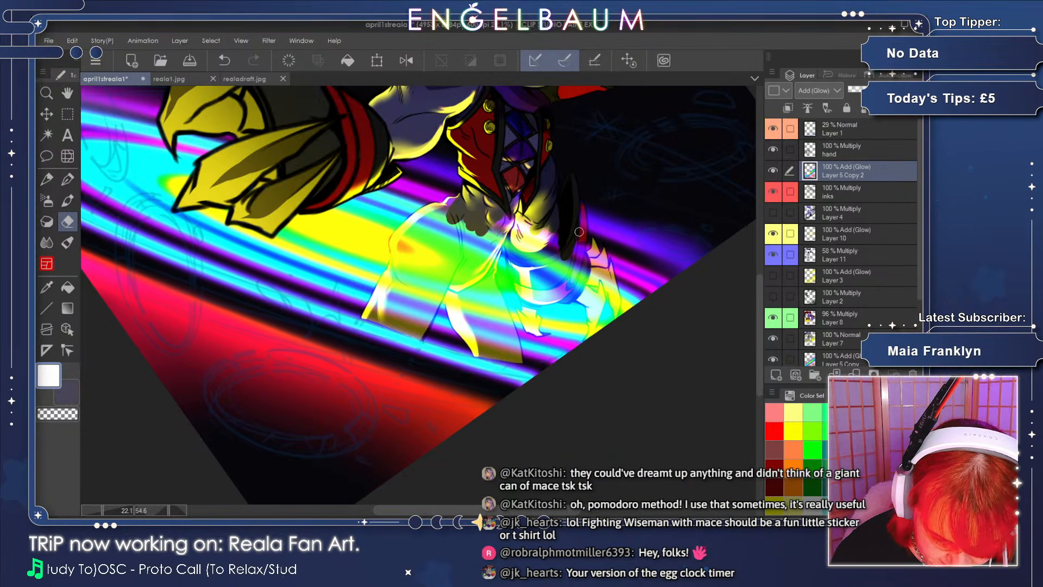
drag(581, 213, 568, 280)
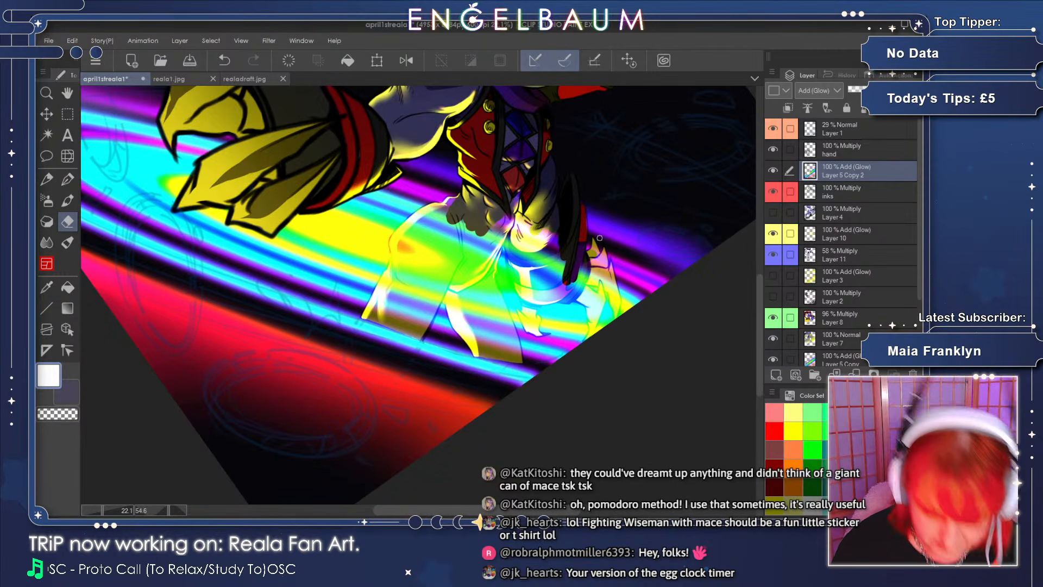
- Erase the overlaid glow from the far forearm, the rest of its banded cuff and the outer claws beside it
drag(758, 276, 759, 285)
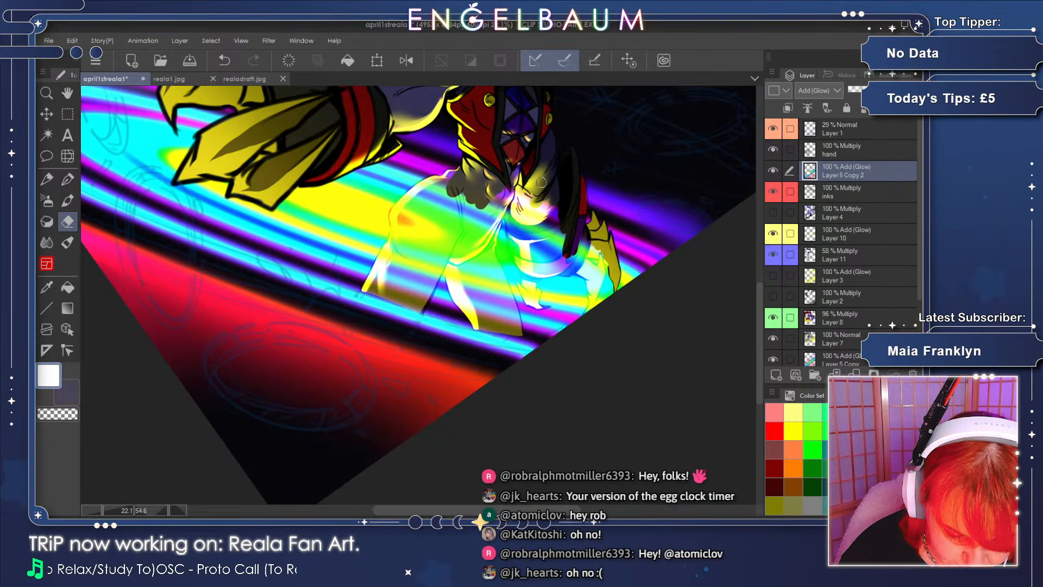
mouse_move(526, 203)
mouse_down()
mouse_move(563, 215)
mouse_move(565, 242)
mouse_up()
mouse_move(520, 208)
mouse_down()
mouse_move(506, 209)
mouse_move(522, 267)
mouse_move(513, 226)
mouse_move(539, 258)
mouse_move(552, 227)
mouse_move(557, 256)
mouse_up()
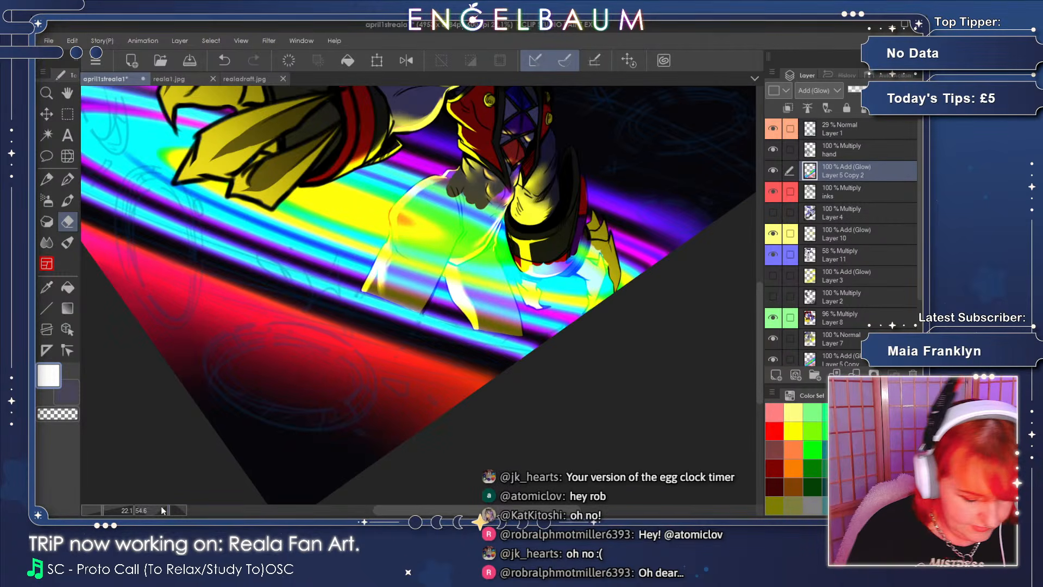
click(161, 508)
drag(758, 274, 759, 254)
mouse_move(491, 201)
mouse_down()
mouse_move(471, 218)
mouse_move(502, 199)
mouse_move(491, 239)
mouse_move(508, 227)
mouse_move(476, 253)
mouse_move(491, 231)
mouse_move(473, 261)
mouse_move(497, 242)
mouse_move(487, 257)
mouse_move(502, 222)
mouse_up()
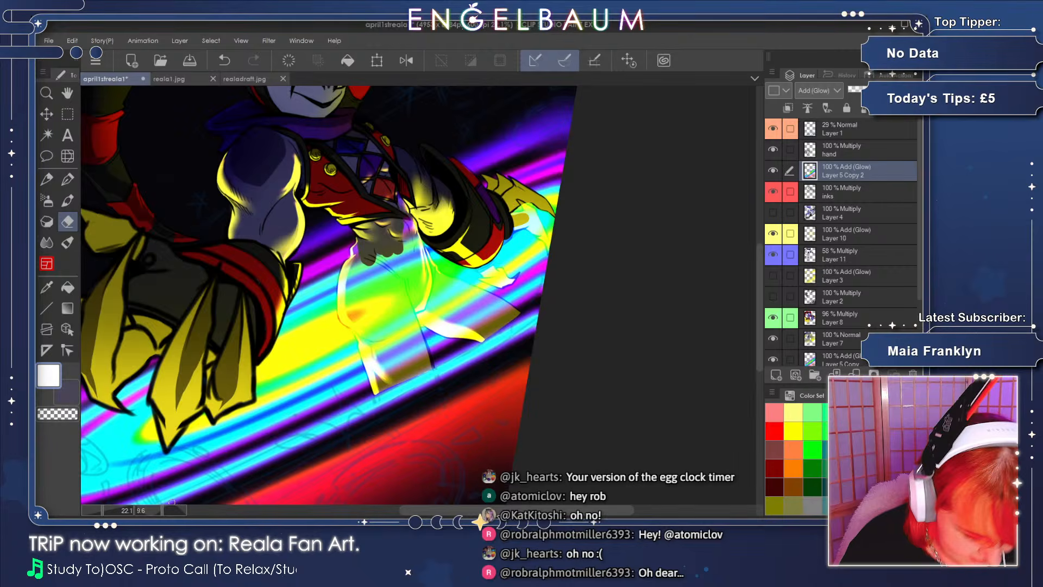
- Erase the glow from the far hand's palm and claws, undoing the last eraser stroke
click(173, 510)
drag(758, 276, 758, 314)
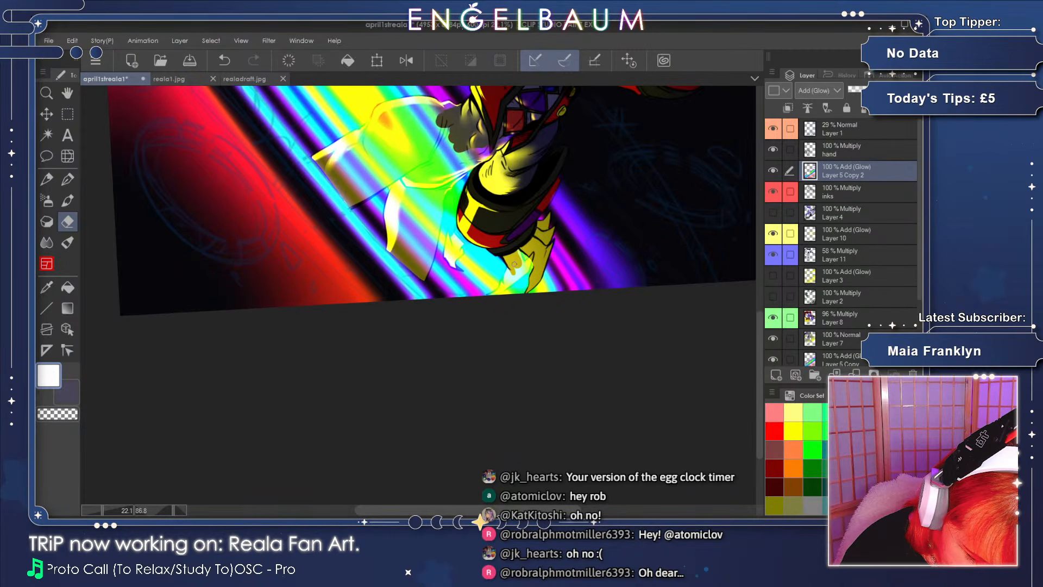
drag(514, 247, 520, 267)
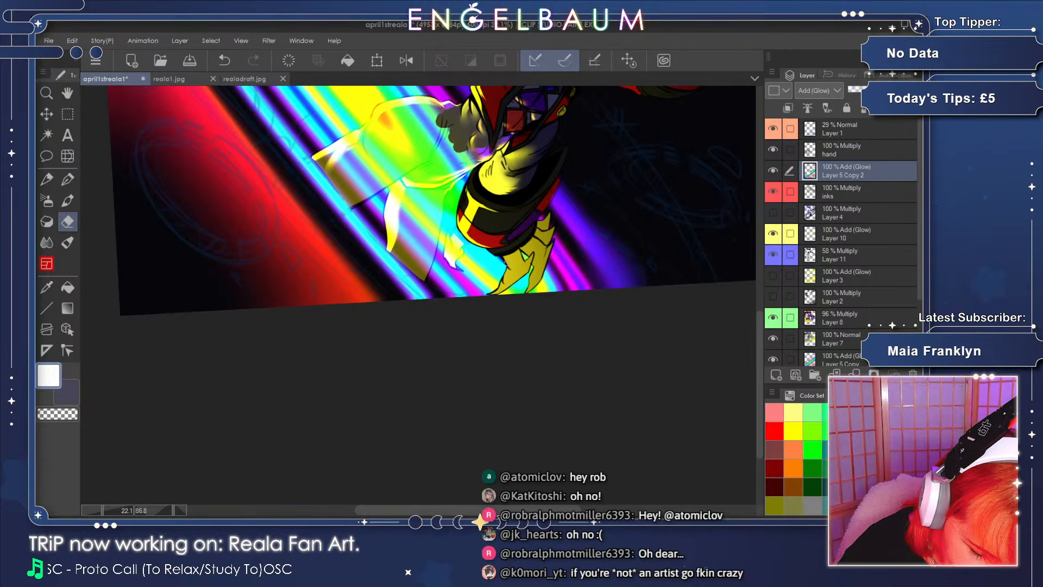
key(ctrl+z)
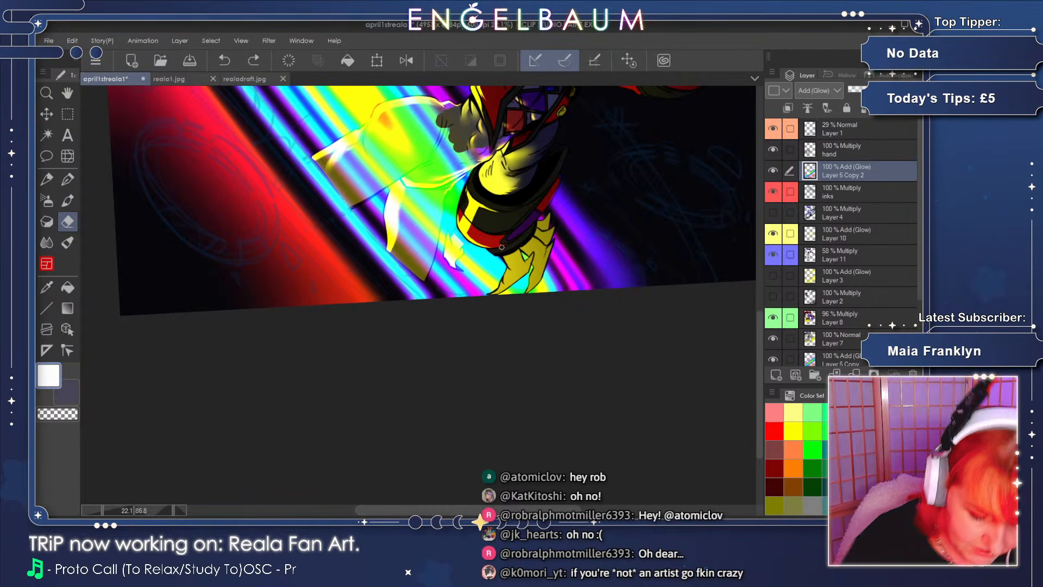
- Erase the overlaid glow from the far hand's thumb claw below the cuff
click(167, 509)
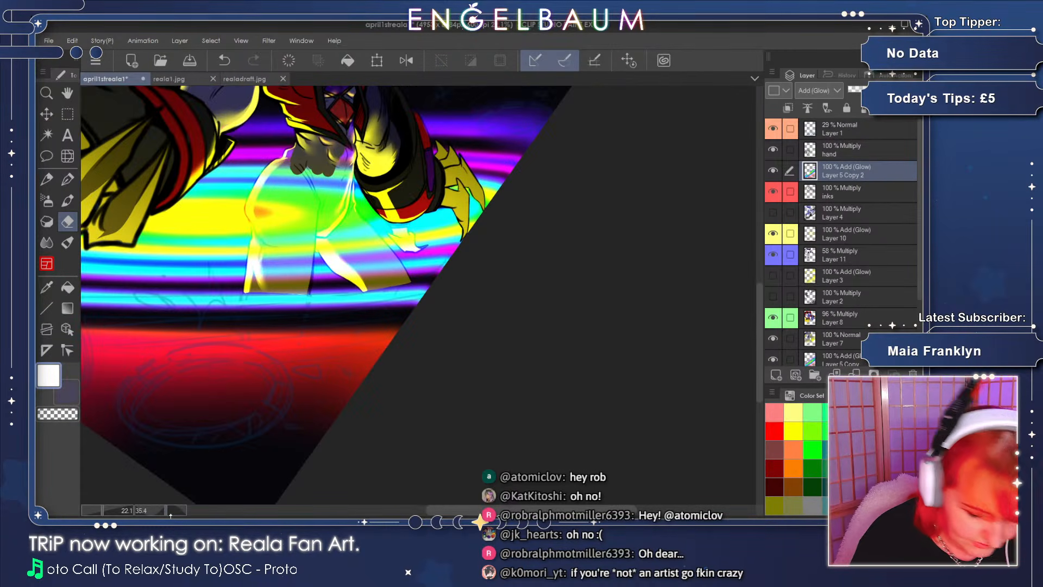
drag(459, 511, 437, 512)
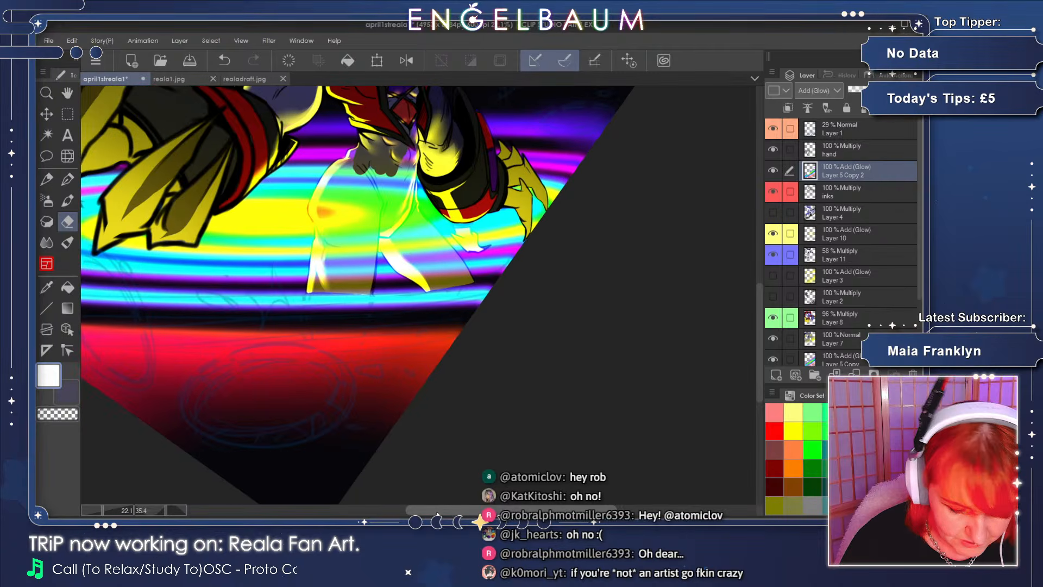
drag(758, 290, 757, 291)
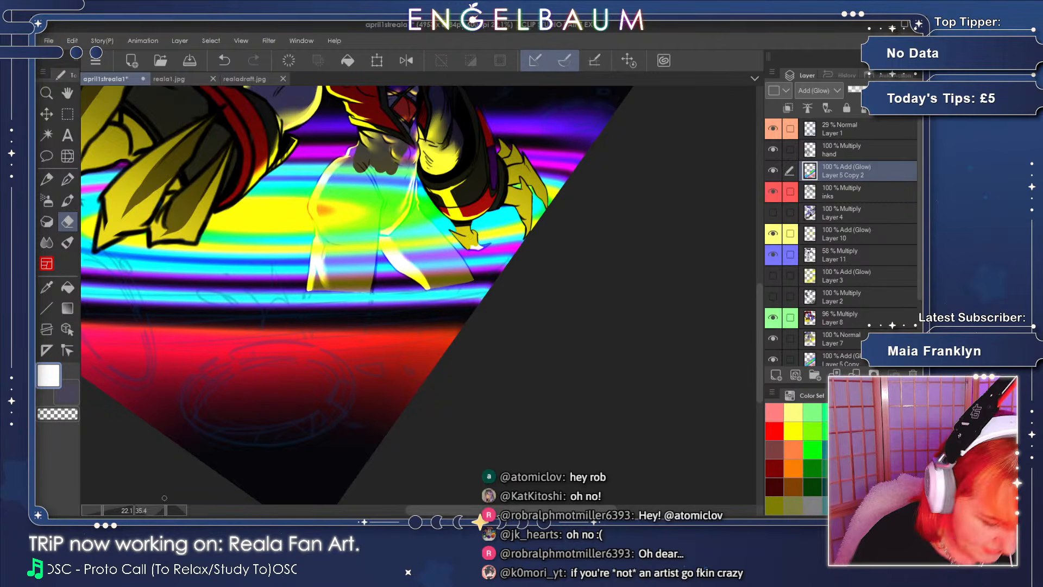
click(174, 510)
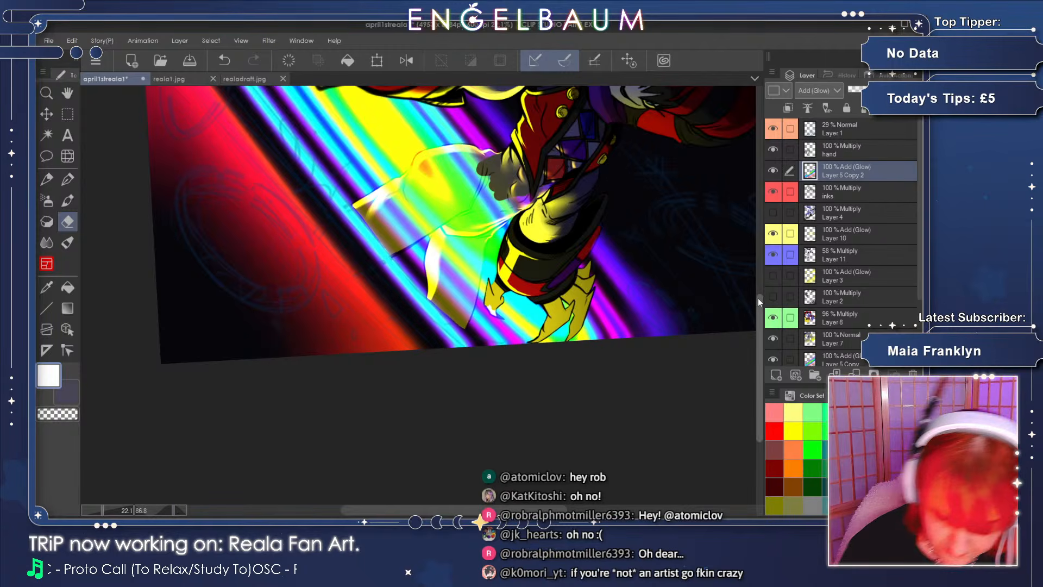
drag(758, 298, 758, 308)
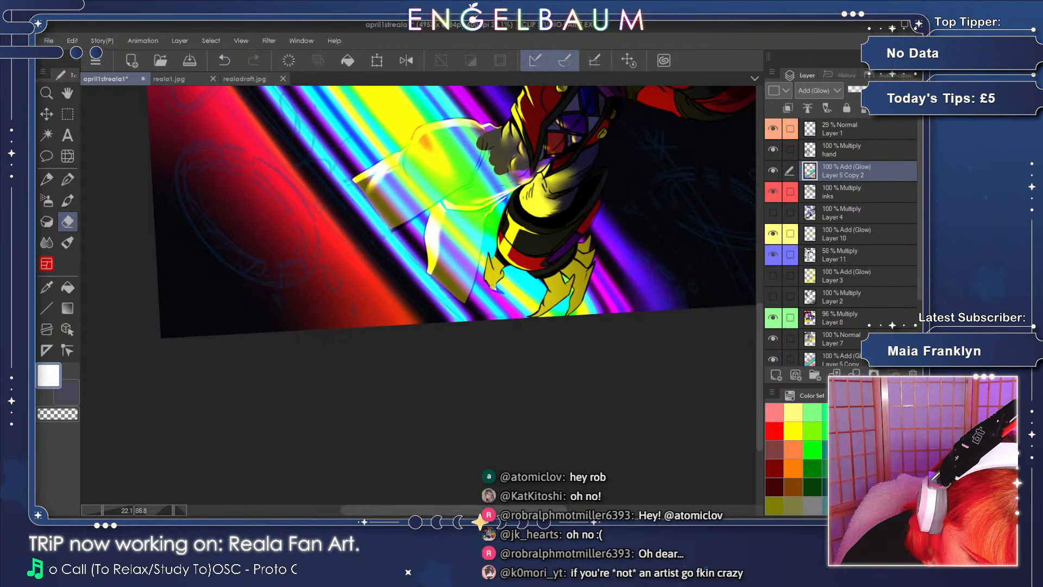
- Erase the overlaid glow from the hip and upper thigh, undoing the last stroke near the inner thigh
click(165, 508)
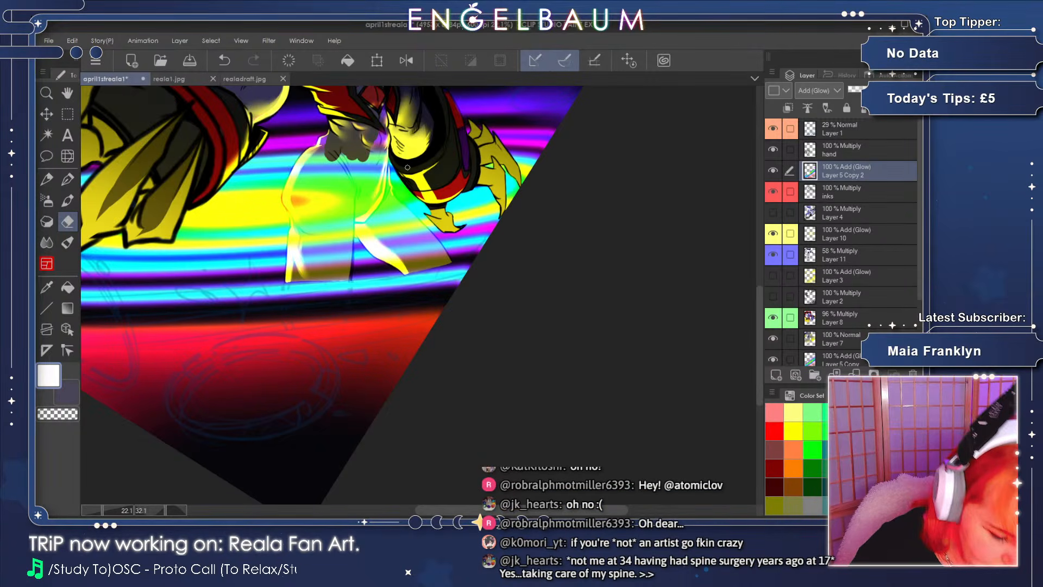
drag(454, 510, 429, 507)
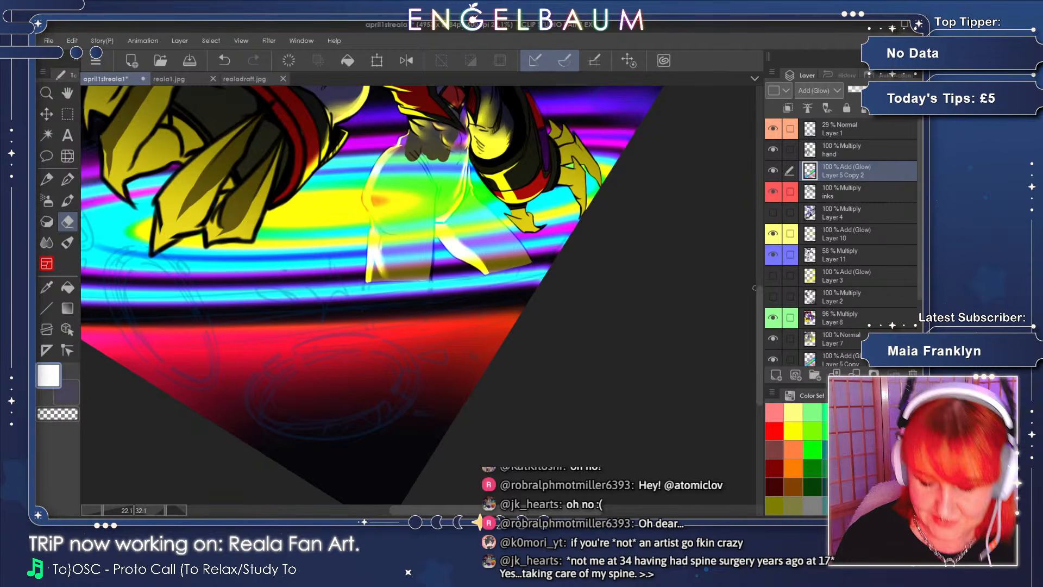
drag(758, 291, 761, 269)
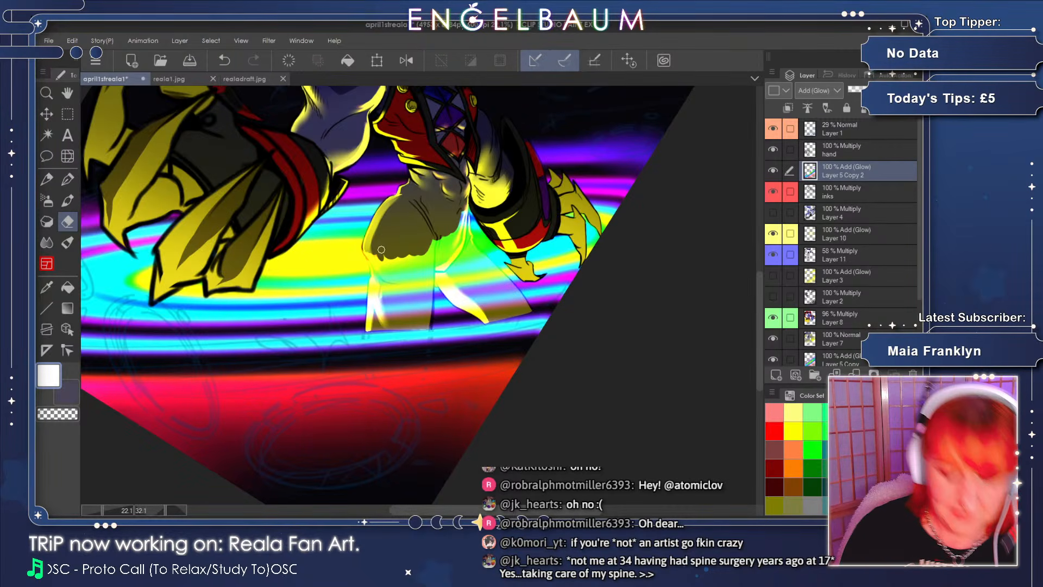
drag(481, 510, 468, 510)
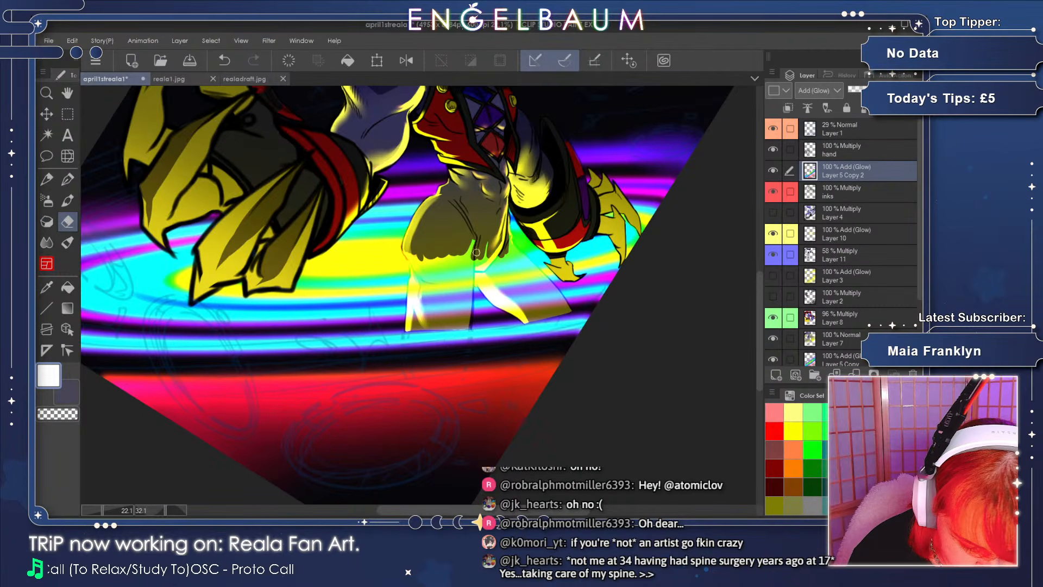
drag(466, 247, 494, 270)
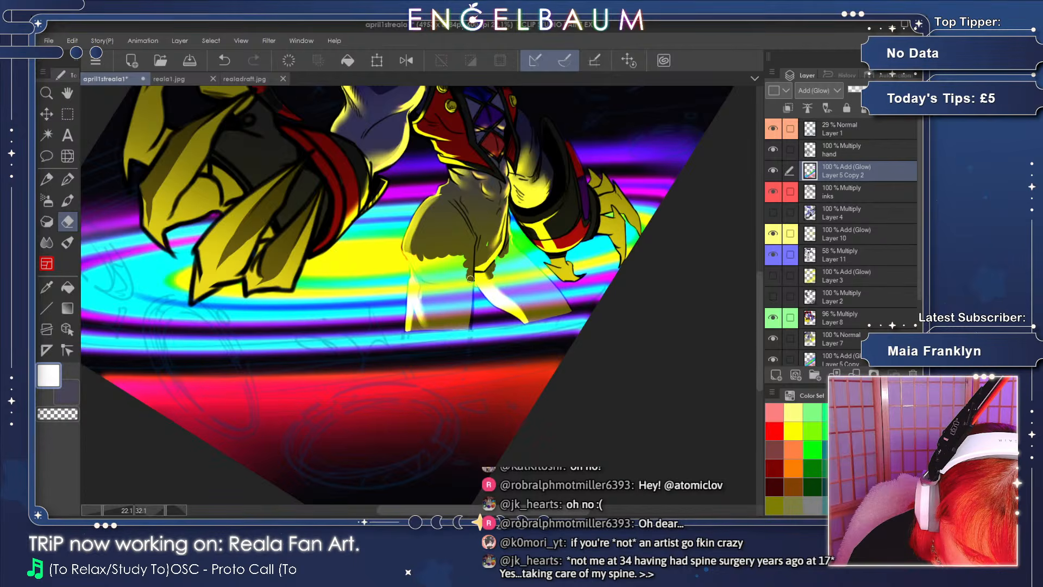
click(230, 60)
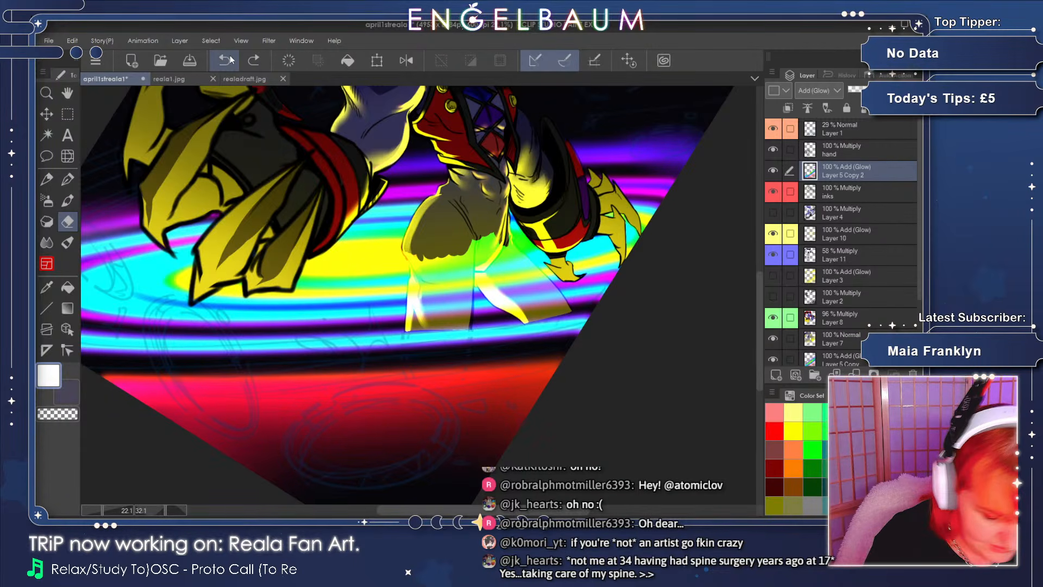
- Erase the remaining glow from the thigh down to the knee and from the leg section behind it
click(163, 507)
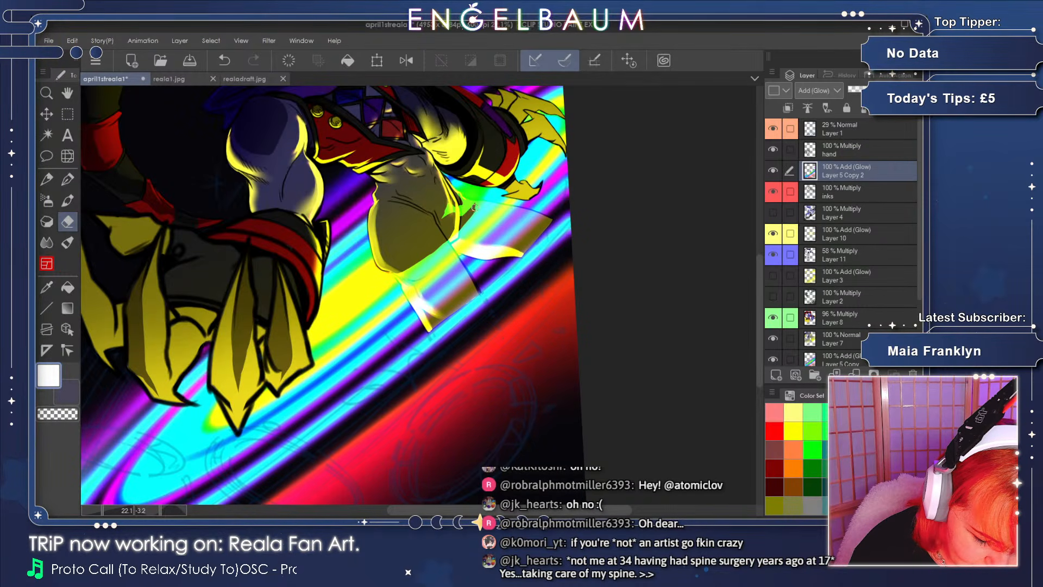
click(168, 510)
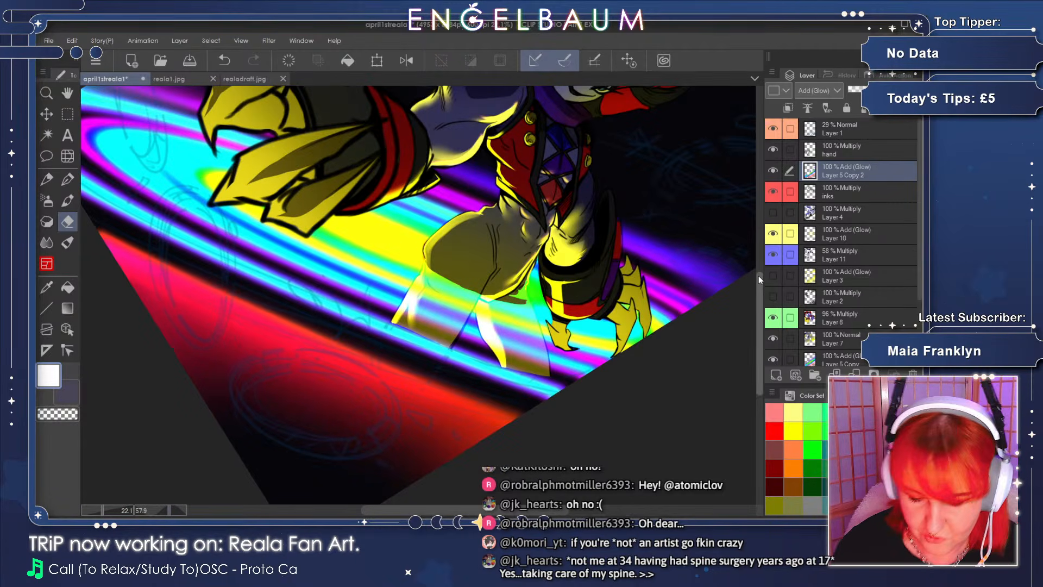
drag(758, 276, 756, 281)
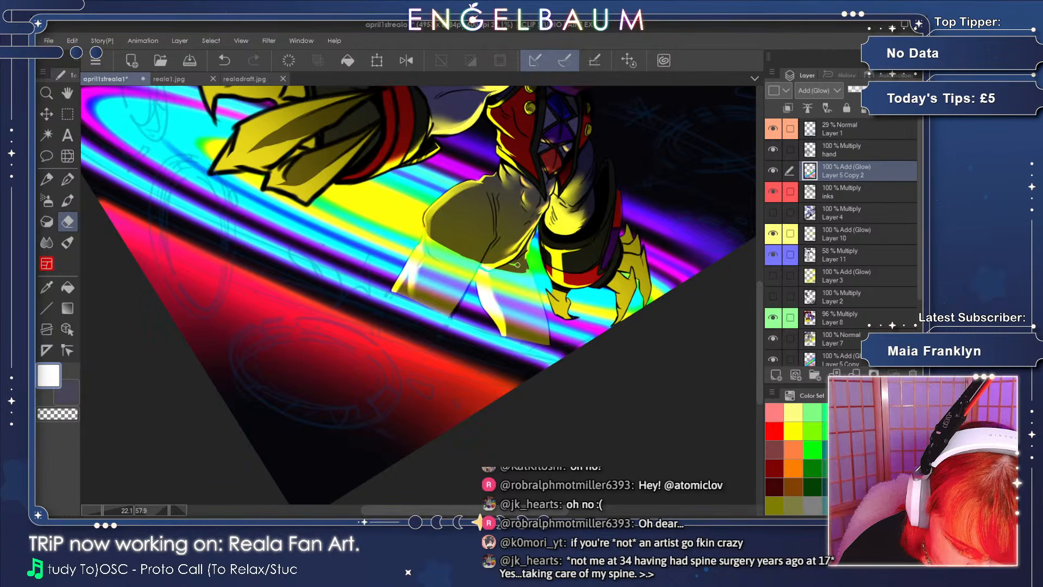
- Examine the whole picture to check how the erased glow overlay reads on the figure
click(162, 510)
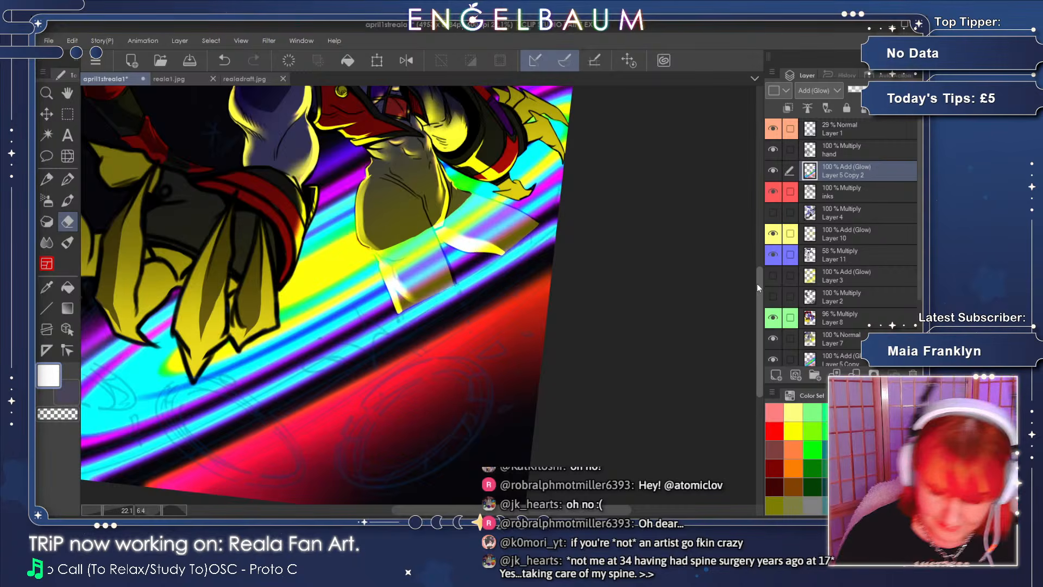
drag(758, 282, 760, 252)
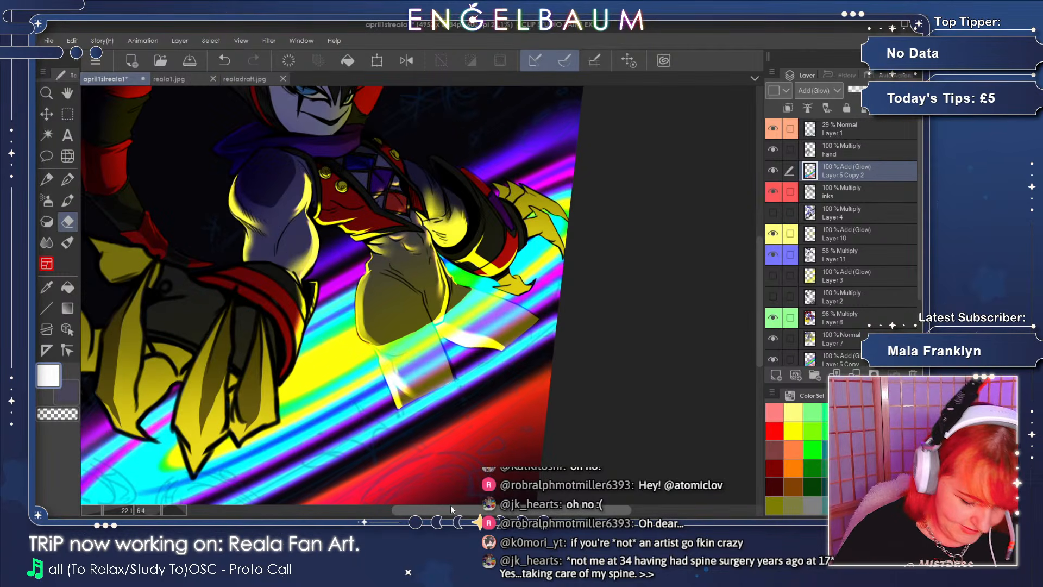
drag(451, 509, 427, 506)
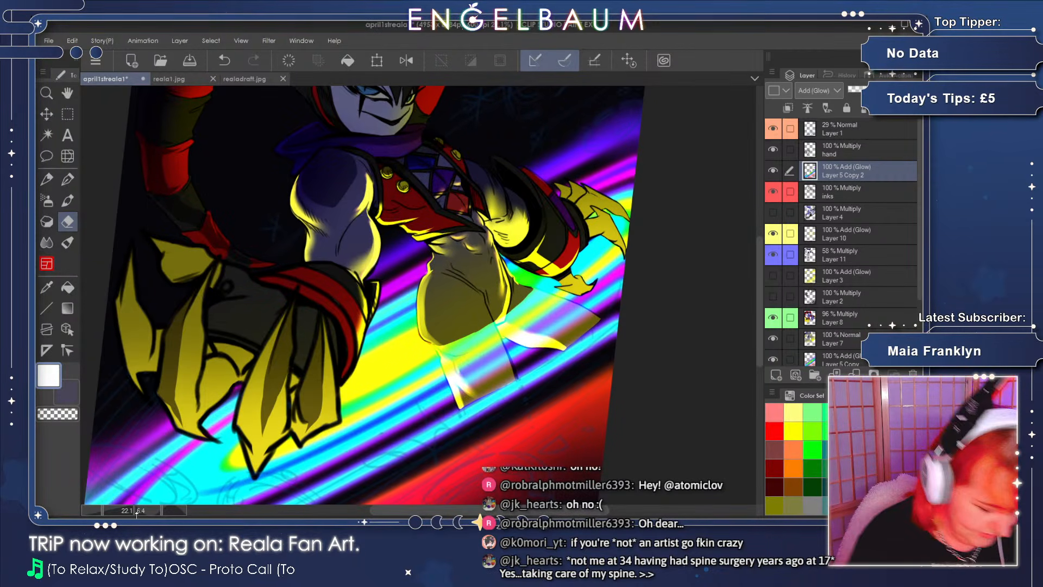
click(99, 510)
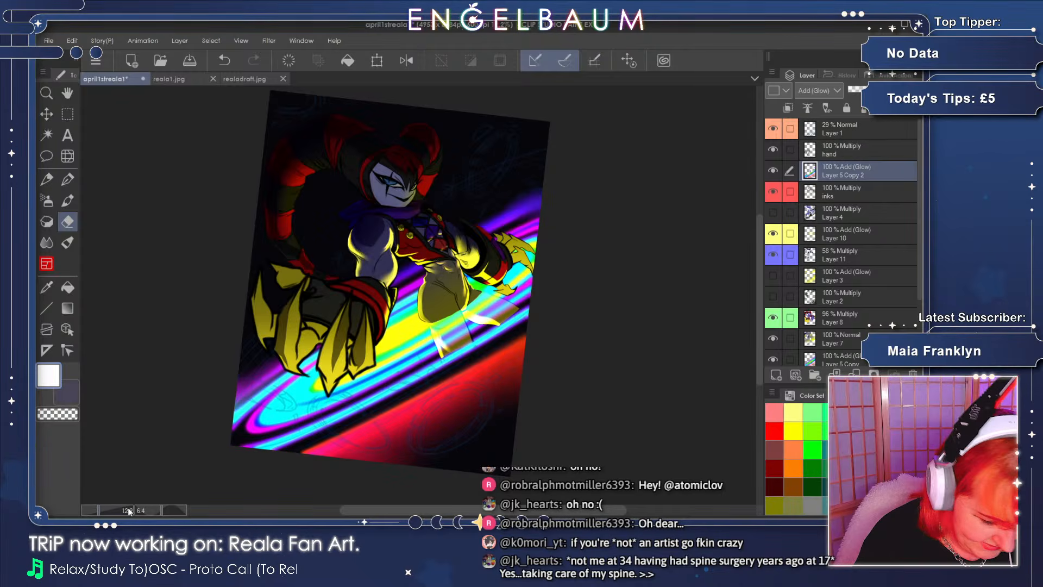
click(165, 508)
click(162, 507)
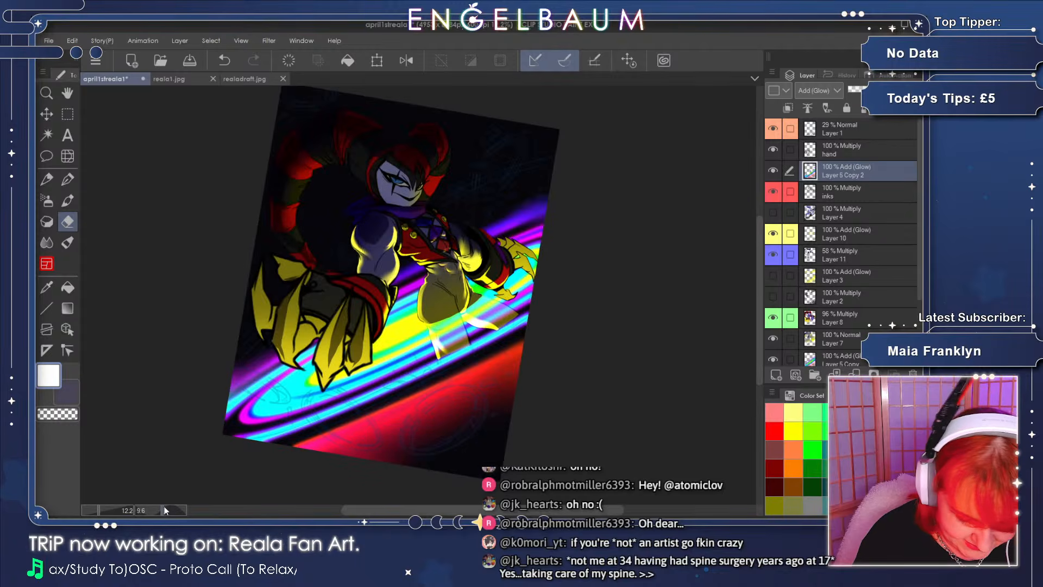
- Save the picture, and erase the overlaid glow from the red area in the lower right corner of the artwork
click(191, 62)
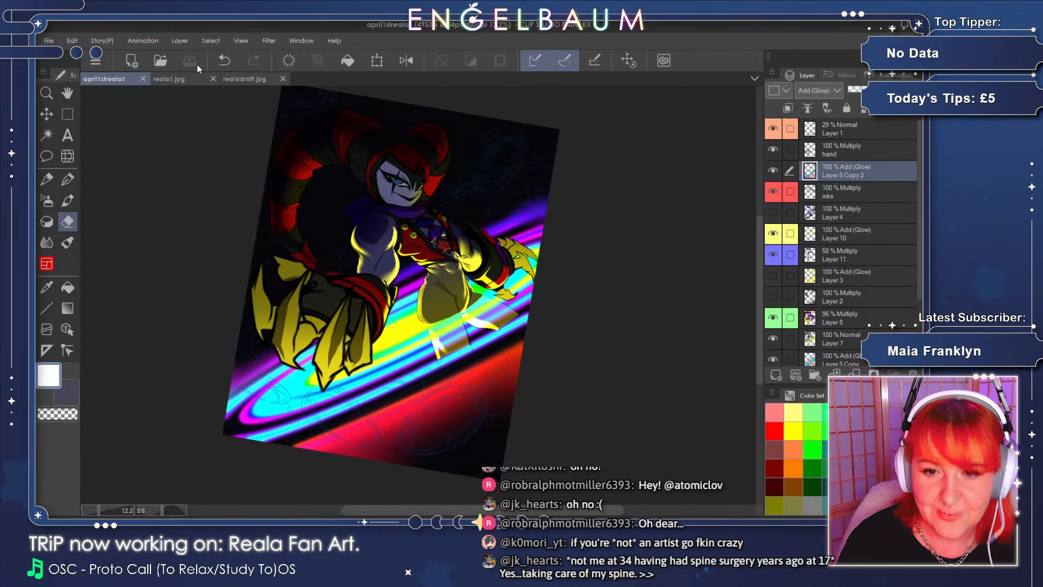
mouse_move(431, 509)
mouse_down()
mouse_move(446, 510)
mouse_move(421, 509)
mouse_up()
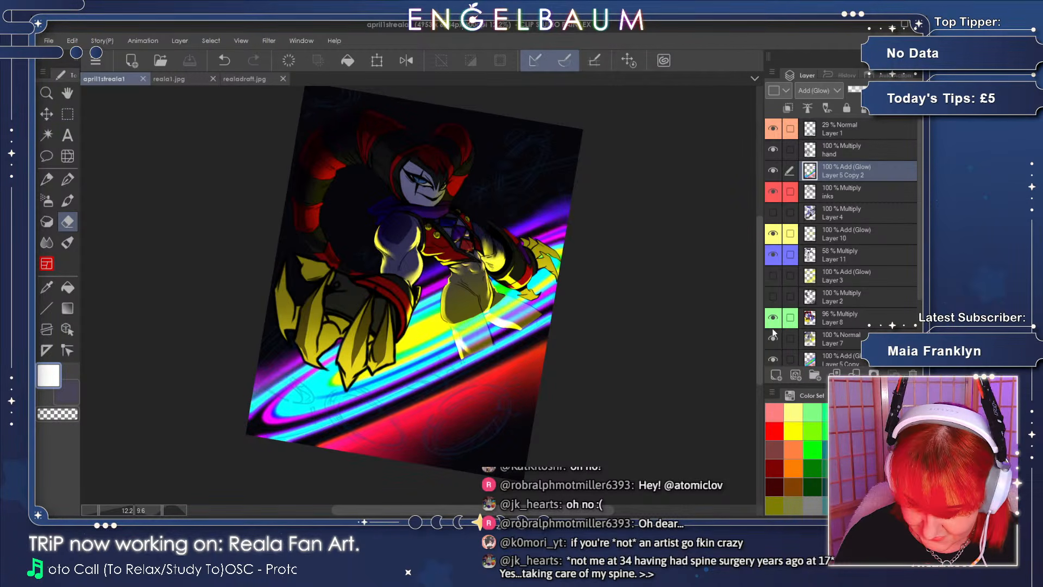
scroll(757, 273, down, 3)
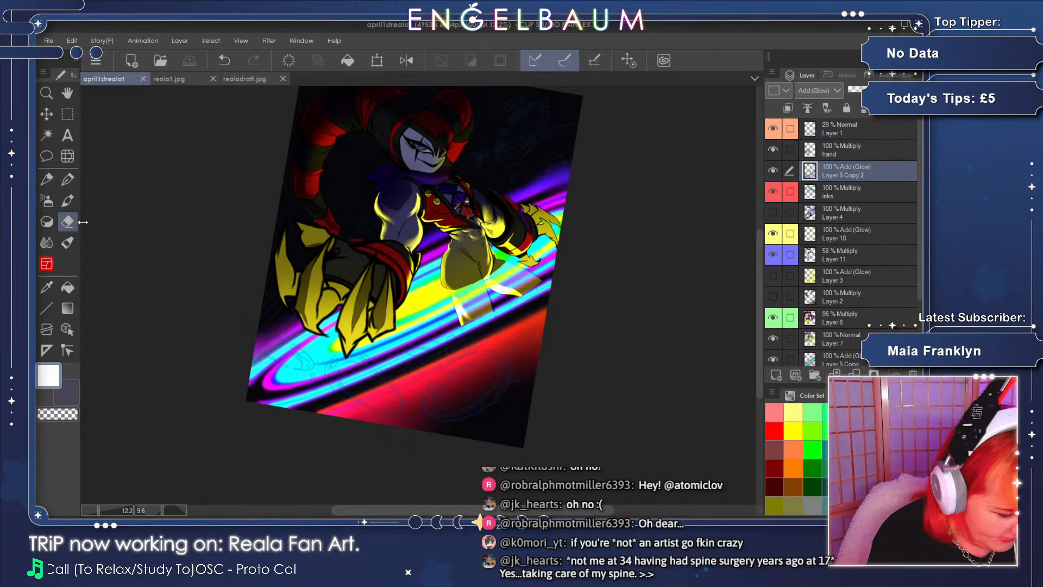
mouse_move(566, 317)
mouse_down()
mouse_move(405, 405)
mouse_move(527, 360)
mouse_up()
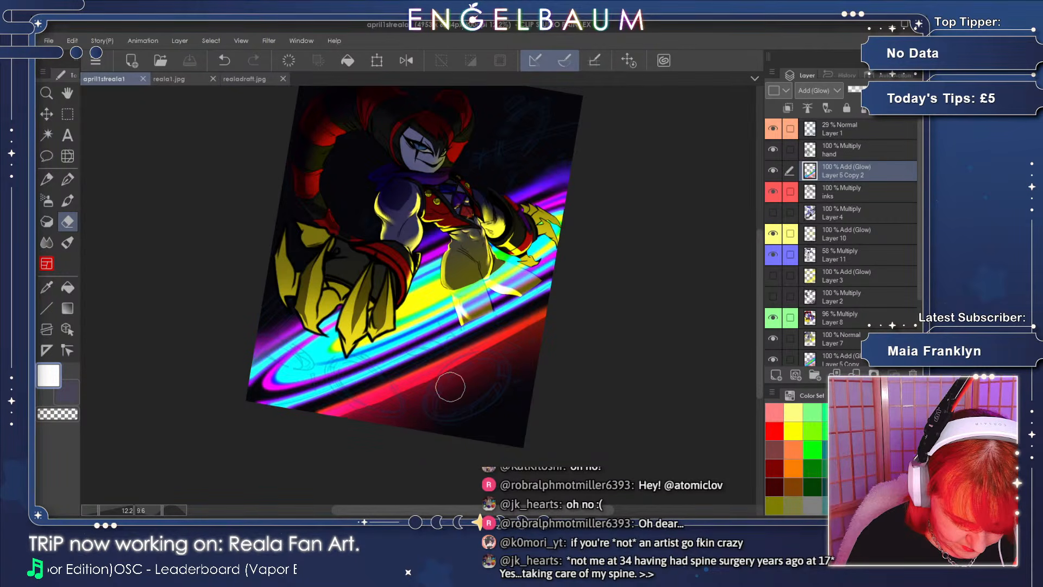
drag(450, 387, 547, 457)
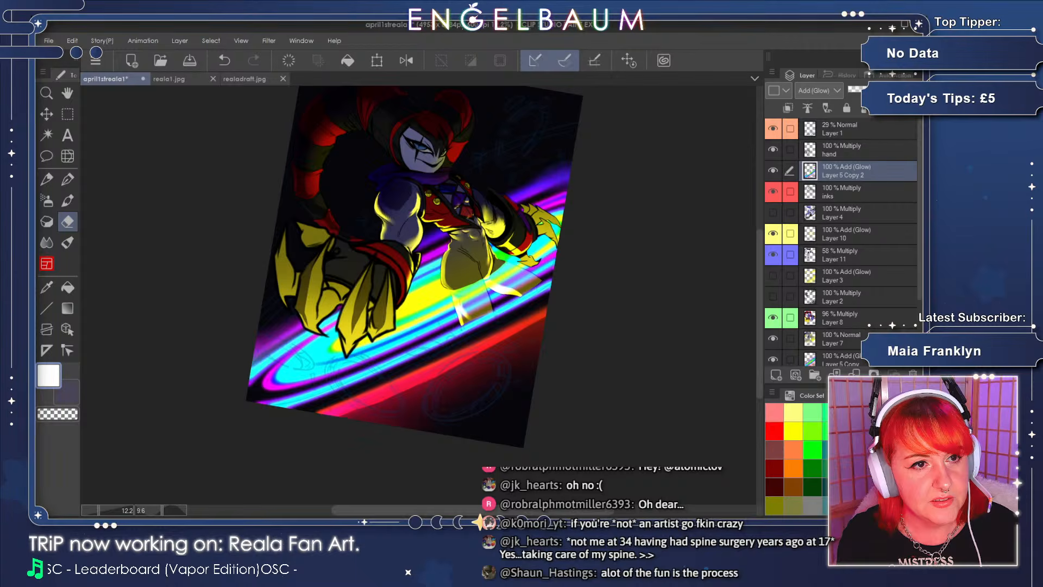
- Check the whole artwork with the Layer 5 Copy 2 glow hidden and shown
drag(759, 268, 759, 300)
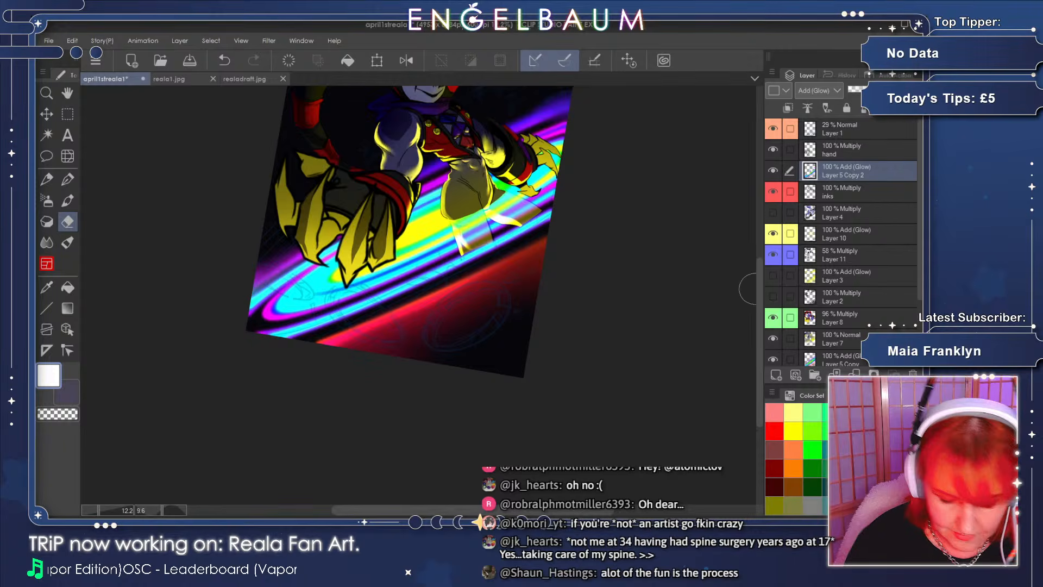
drag(757, 292, 756, 251)
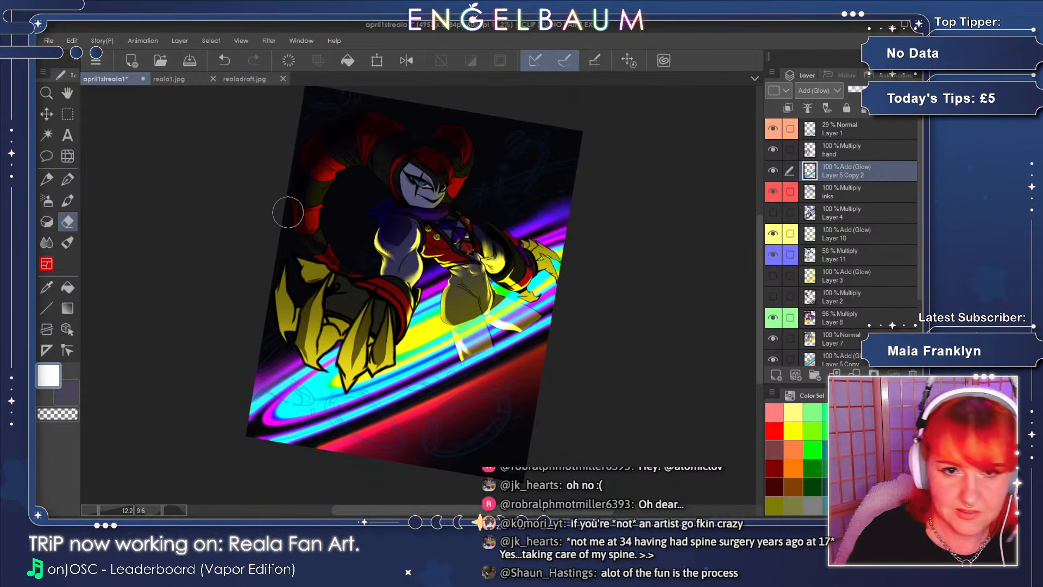
drag(759, 262, 759, 266)
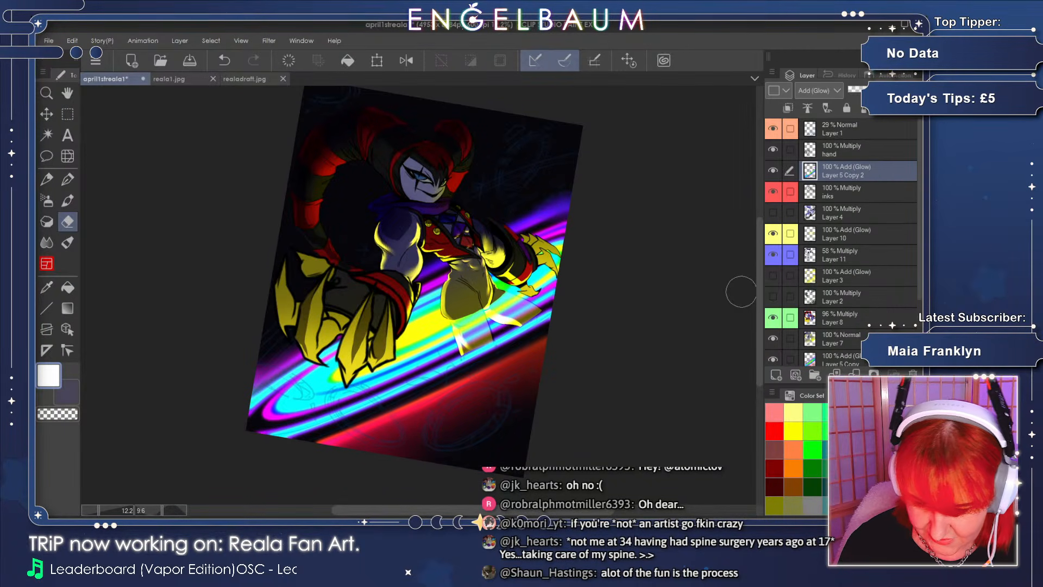
click(773, 171)
click(774, 171)
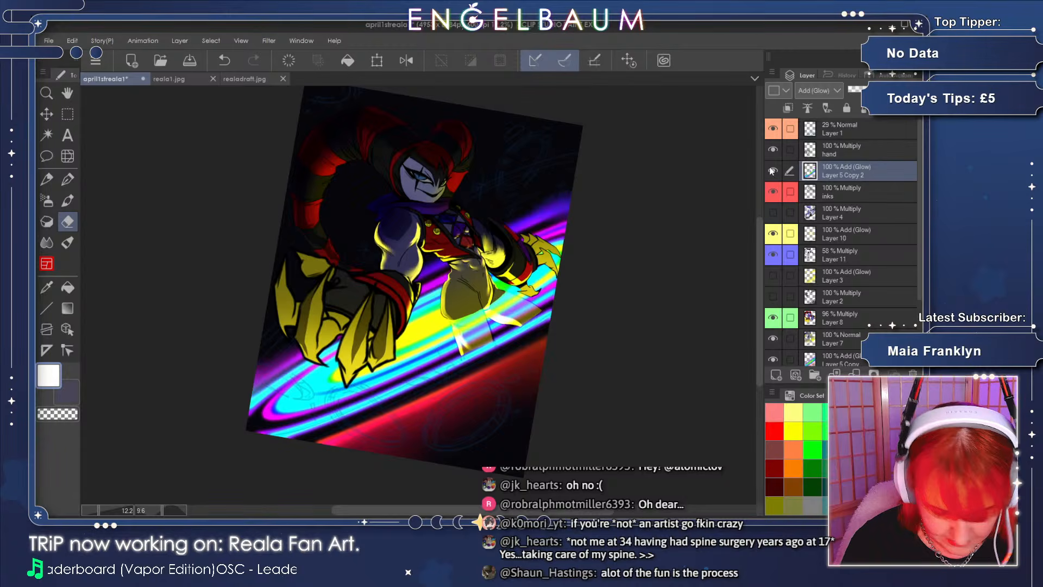
drag(757, 263, 757, 278)
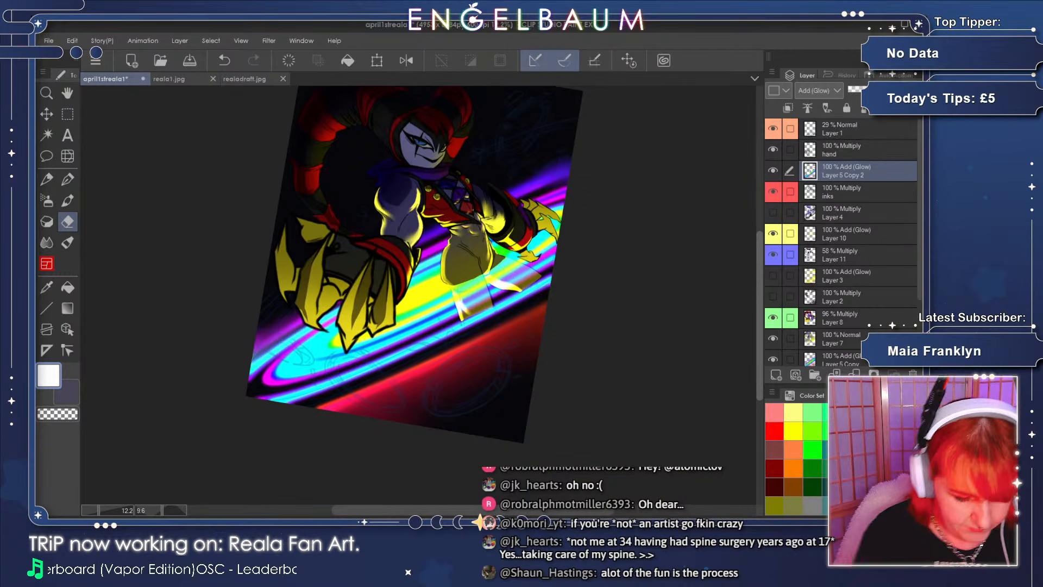
- Blend the hard edges of the overlaid glow across the knee and lower legs on Layer 5 Copy 2 with a smaller blending brush
click(105, 508)
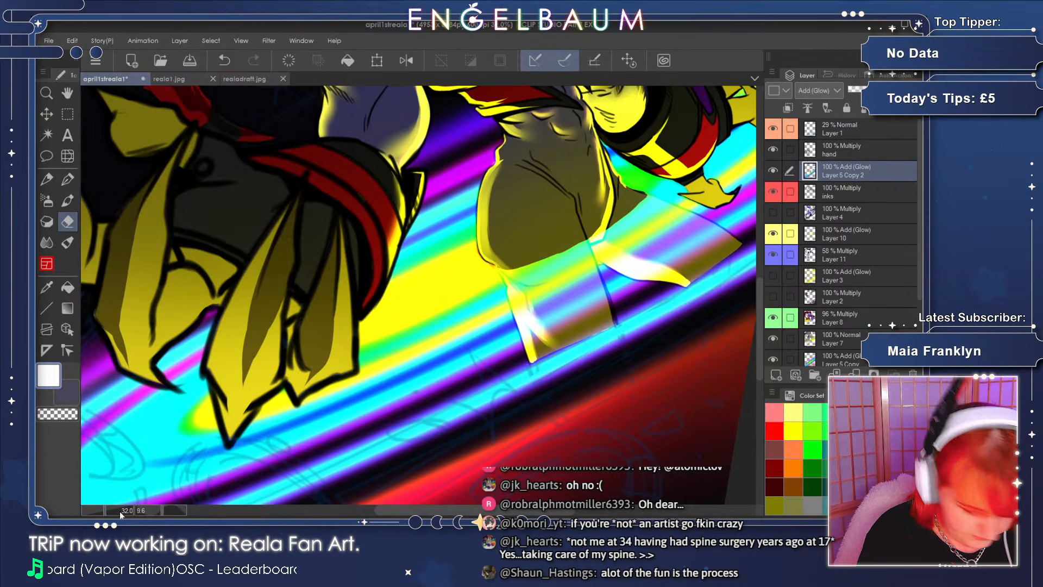
click(102, 511)
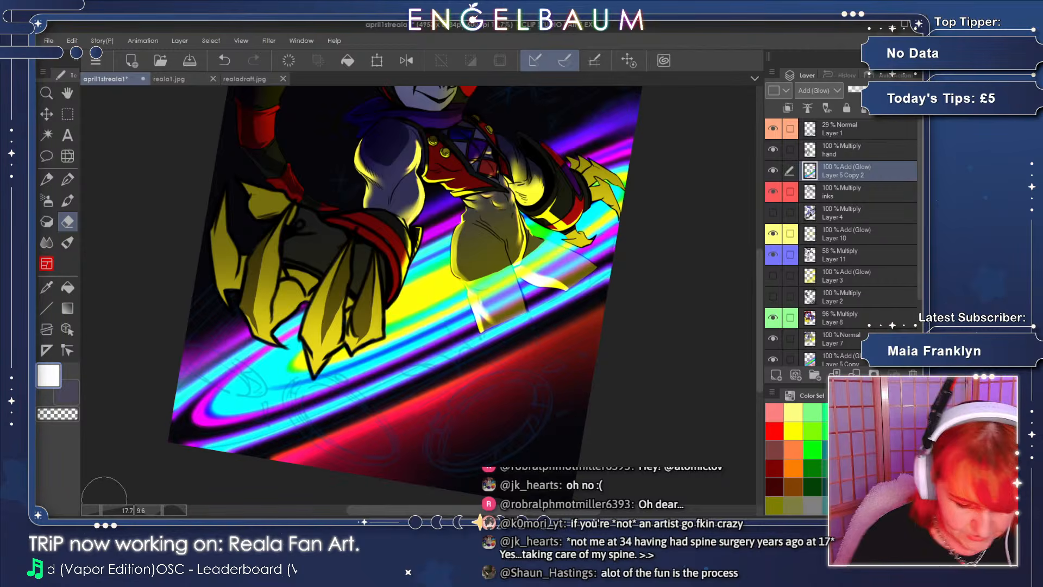
drag(758, 276, 759, 265)
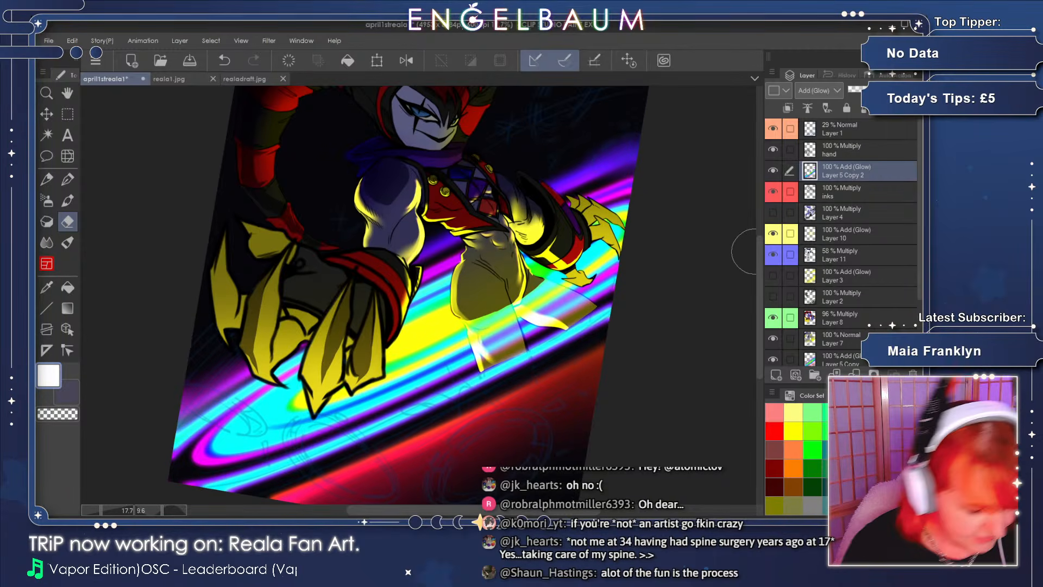
click(46, 242)
key([)
key([)
key([)
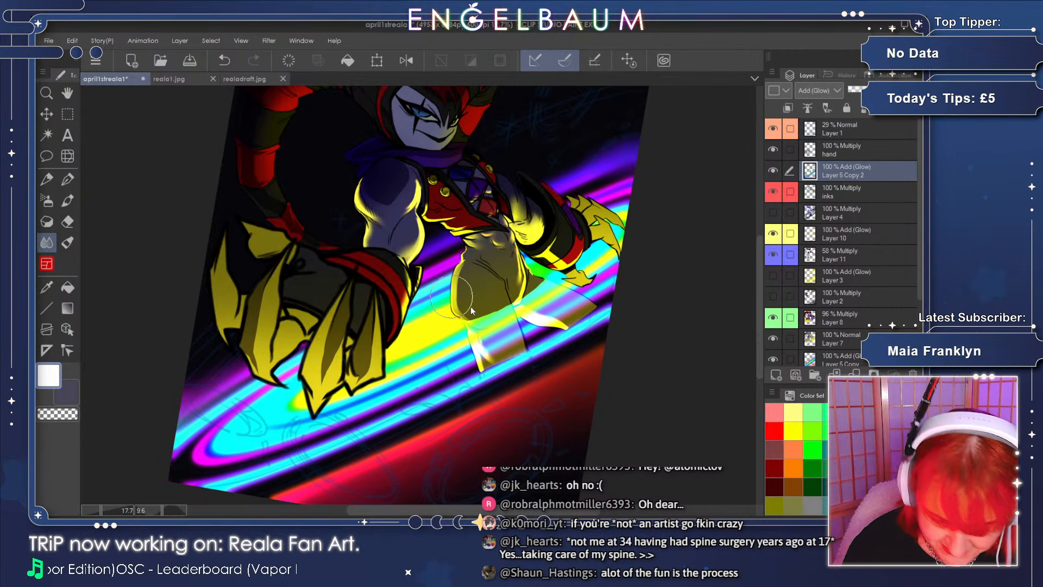
click(774, 170)
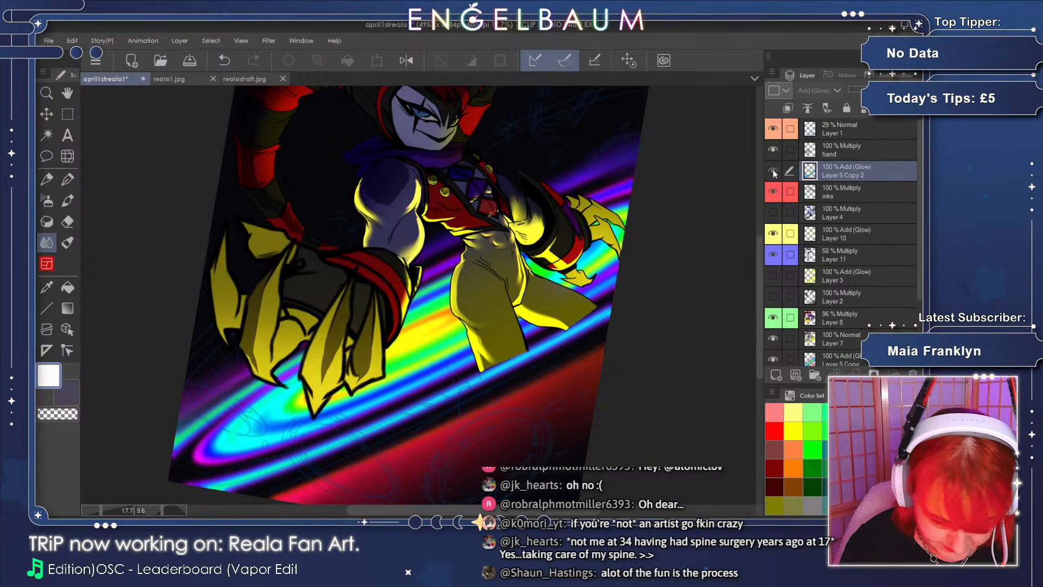
click(775, 170)
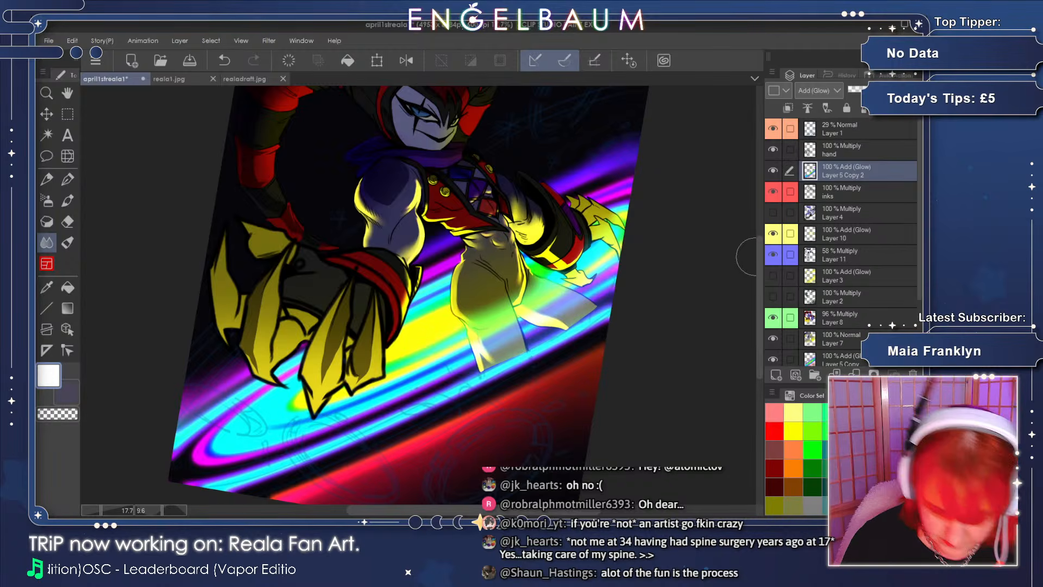
drag(759, 250, 760, 265)
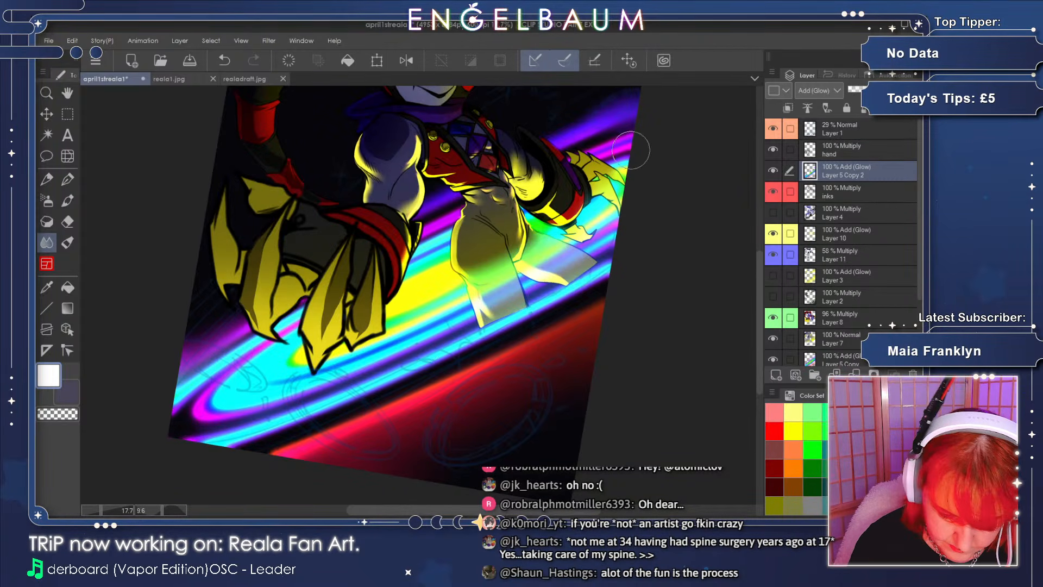
drag(759, 262, 759, 241)
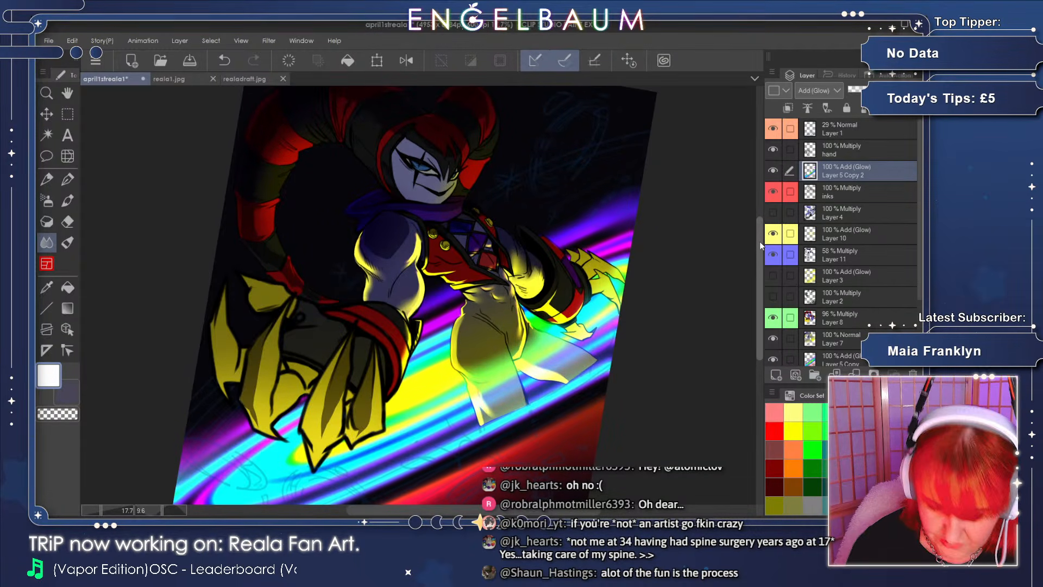
- Compare the artwork with the Layer 5 Copy 2 and Layer 5 Copy glows each hidden and shown, and save the picture
click(772, 170)
click(772, 170)
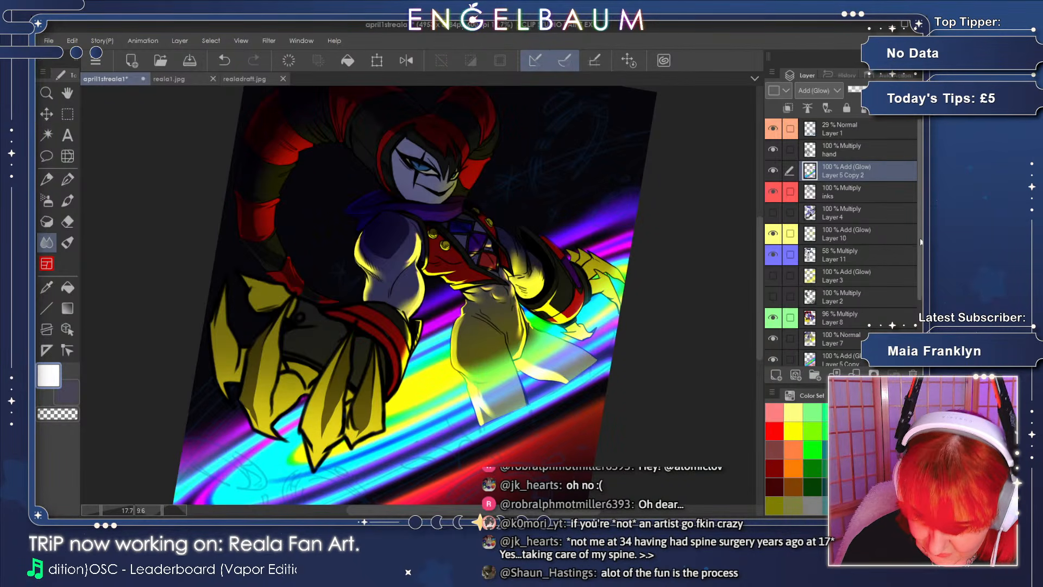
drag(920, 241, 913, 304)
click(879, 271)
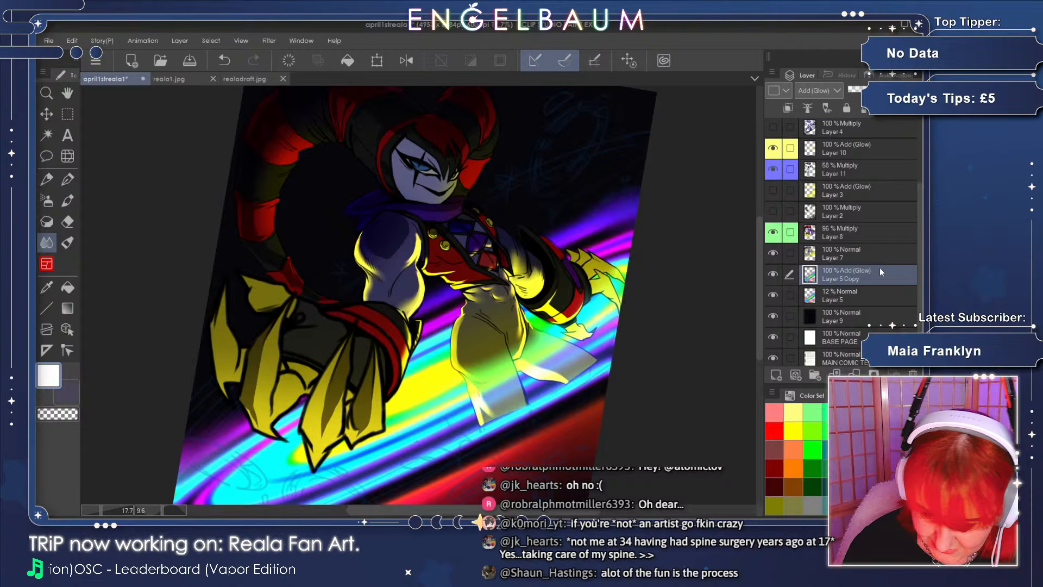
click(772, 274)
click(772, 274)
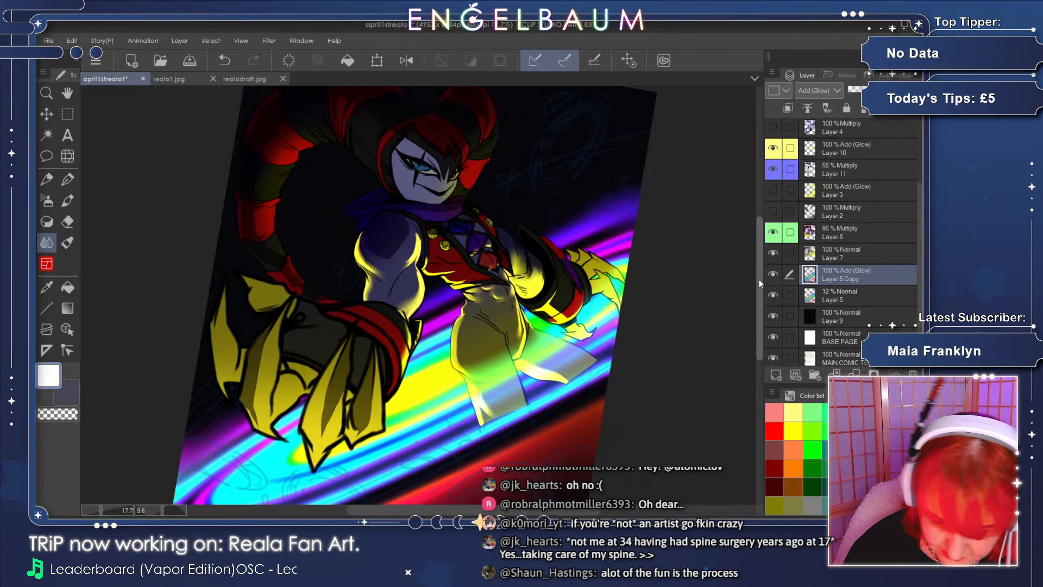
drag(759, 280, 758, 281)
click(194, 59)
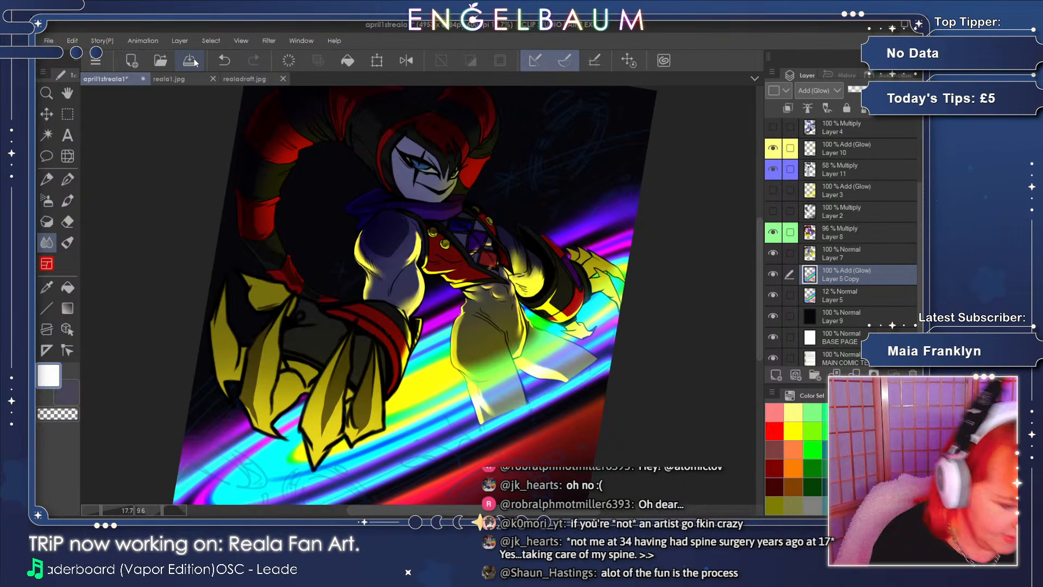
- Examine how the Layer 5 Copy glow affects the spiral behind the figure by hiding and showing it in several views
drag(757, 253, 758, 264)
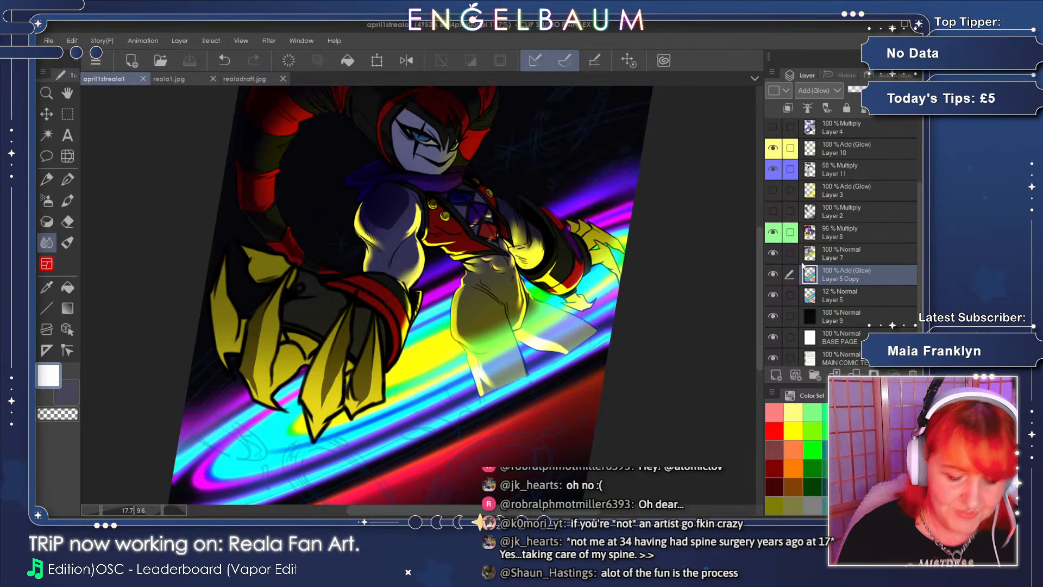
click(773, 275)
click(774, 276)
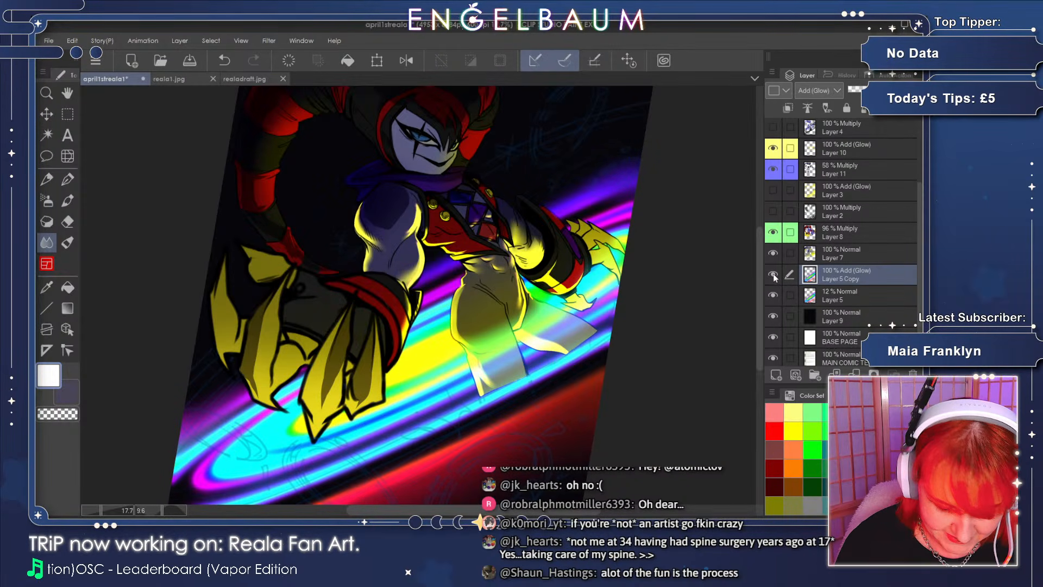
drag(760, 293, 760, 316)
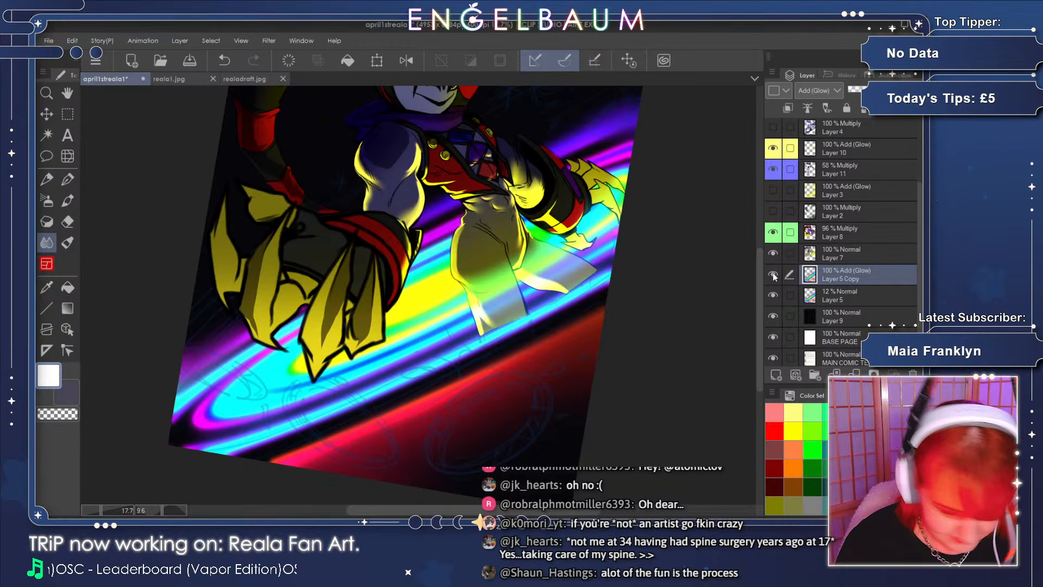
click(773, 276)
click(773, 276)
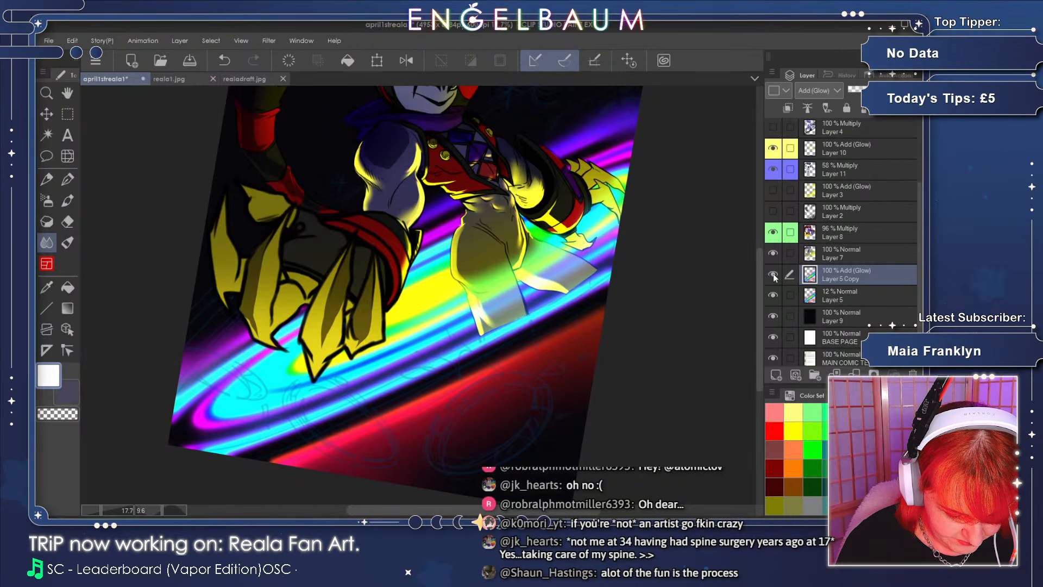
drag(758, 286, 760, 249)
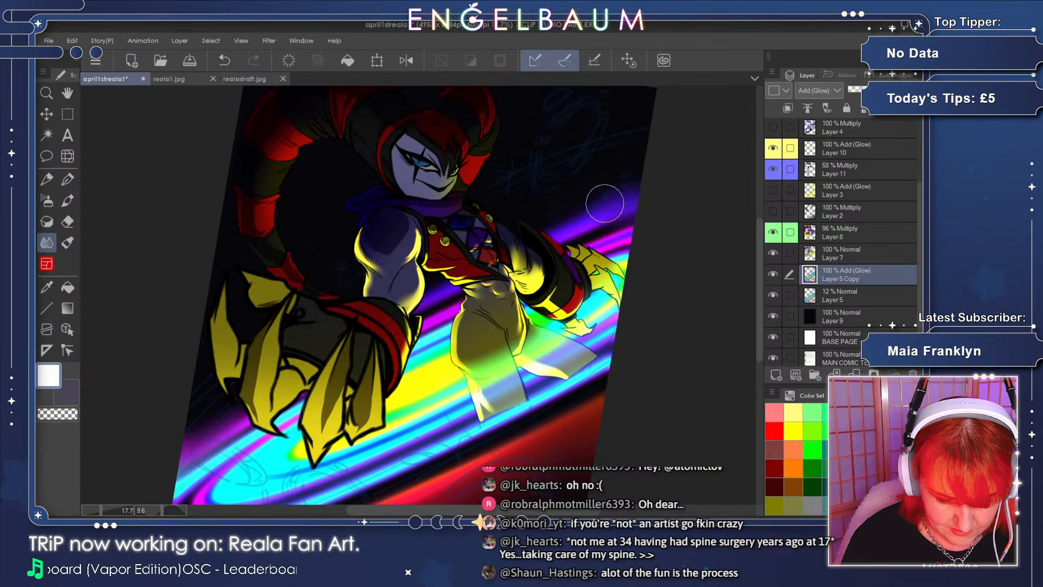
click(773, 274)
click(772, 275)
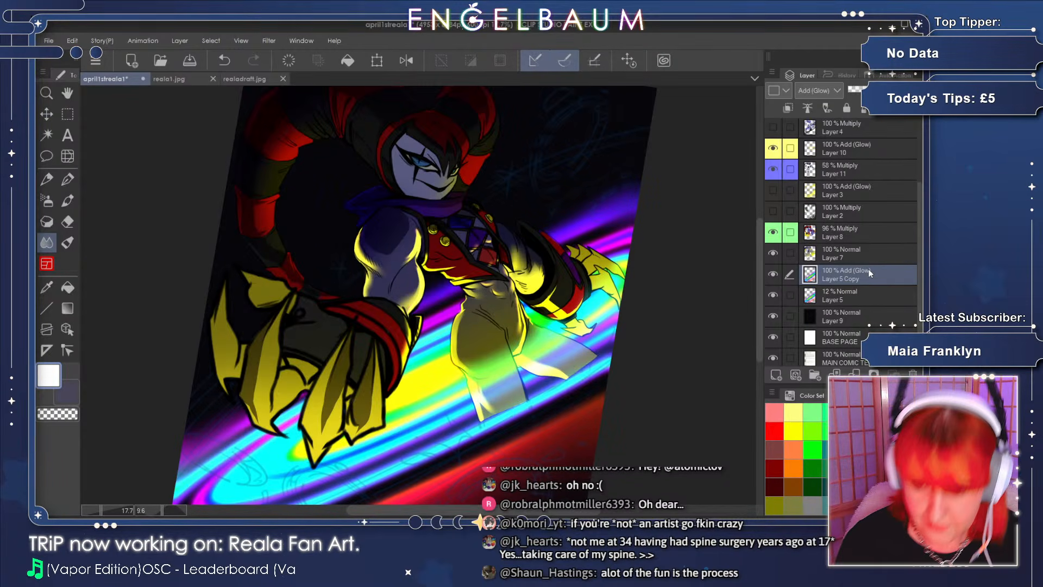
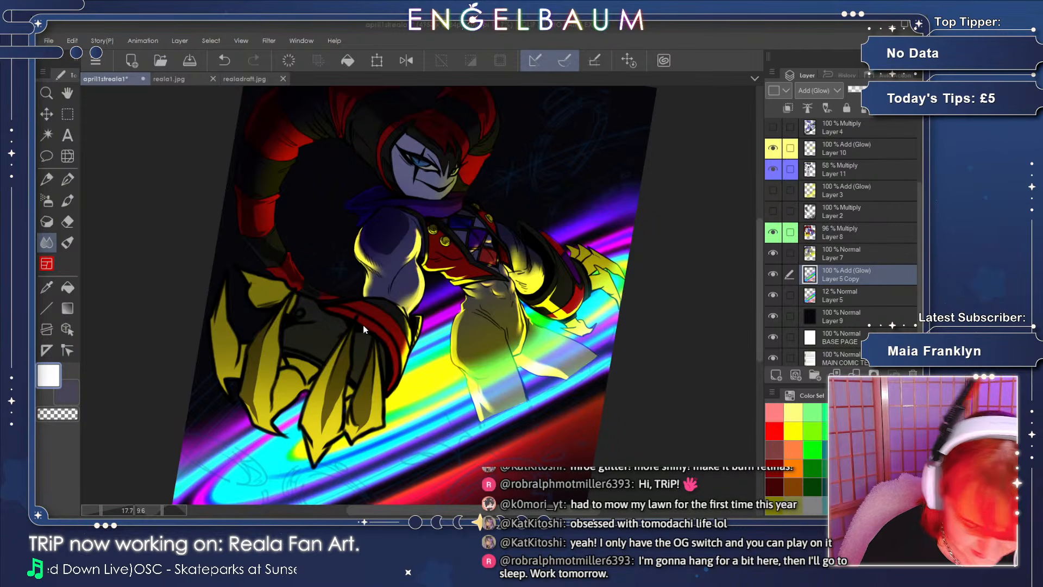
- Open the comic sketch with the green-haired character and examine its figures and handwritten captions up close
click(538, 402)
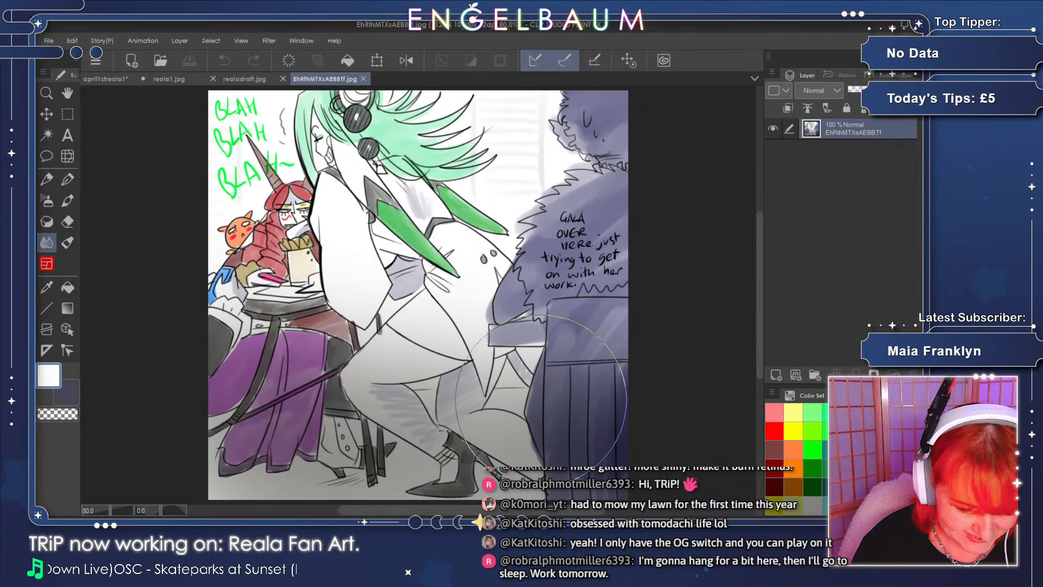
mouse_move(538, 403)
mouse_down()
mouse_move(527, 444)
mouse_move(559, 408)
mouse_up()
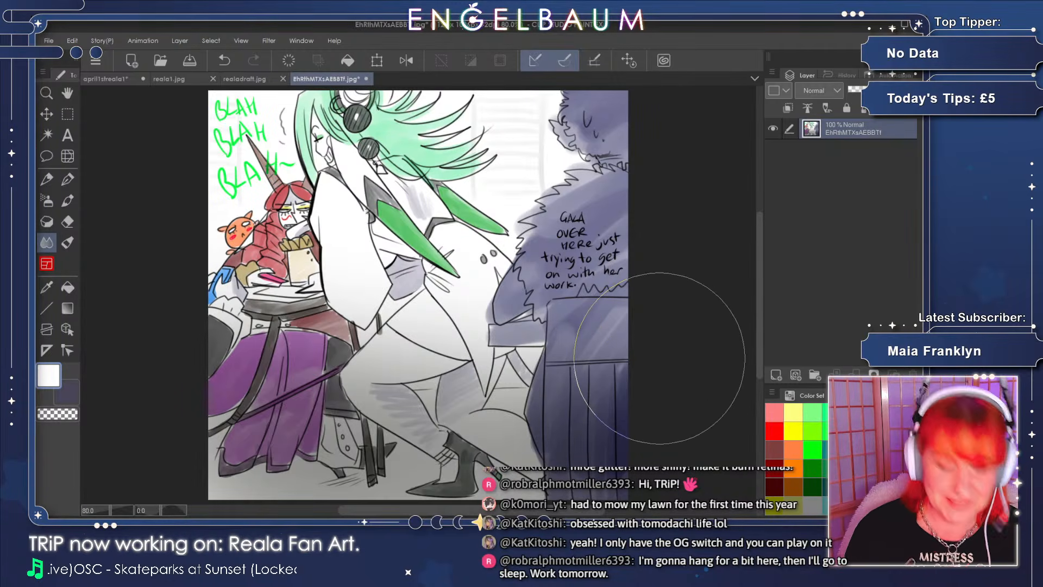
click(106, 510)
click(111, 508)
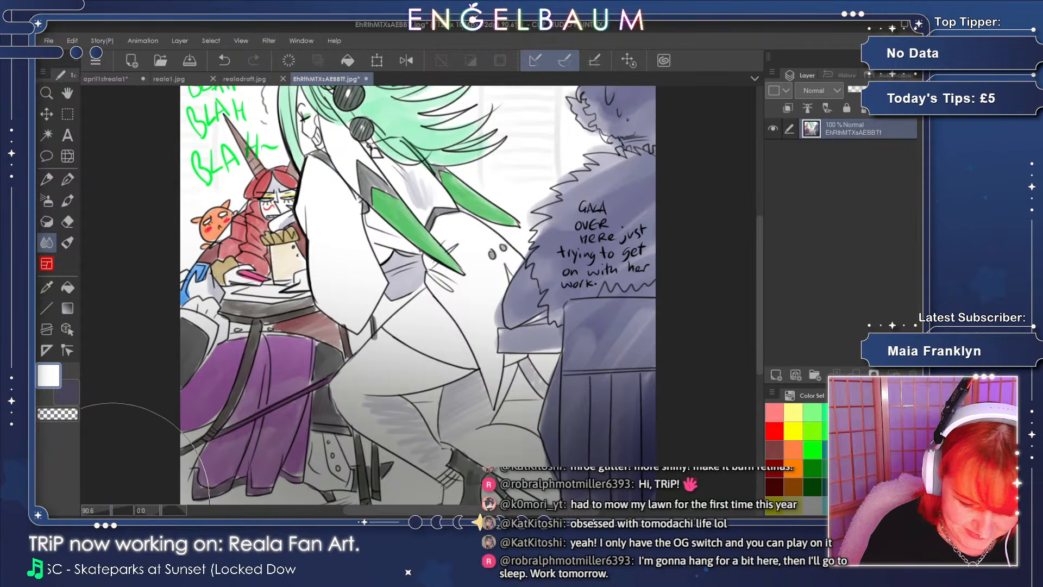
click(67, 93)
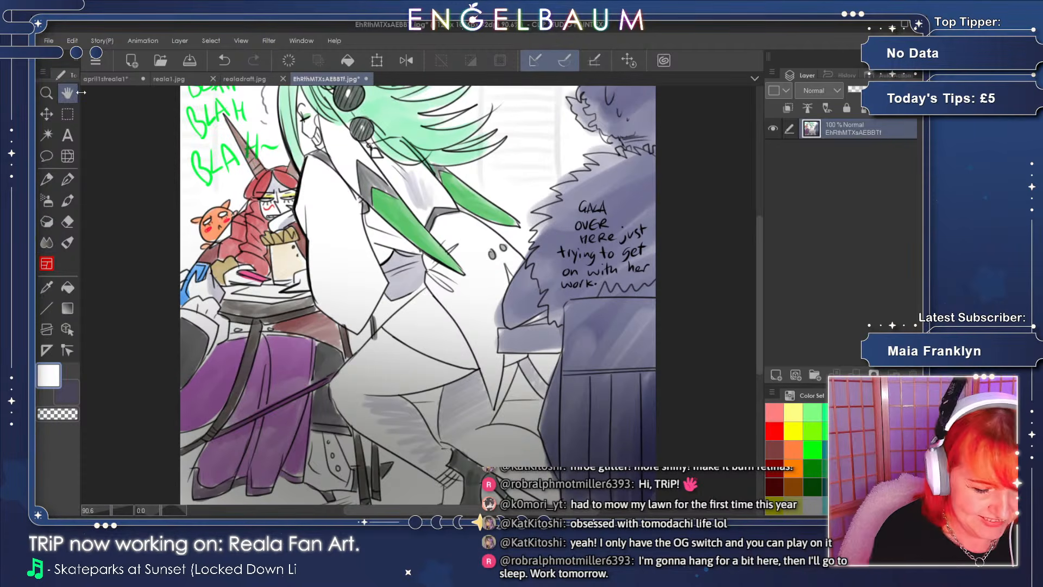
drag(619, 283, 654, 237)
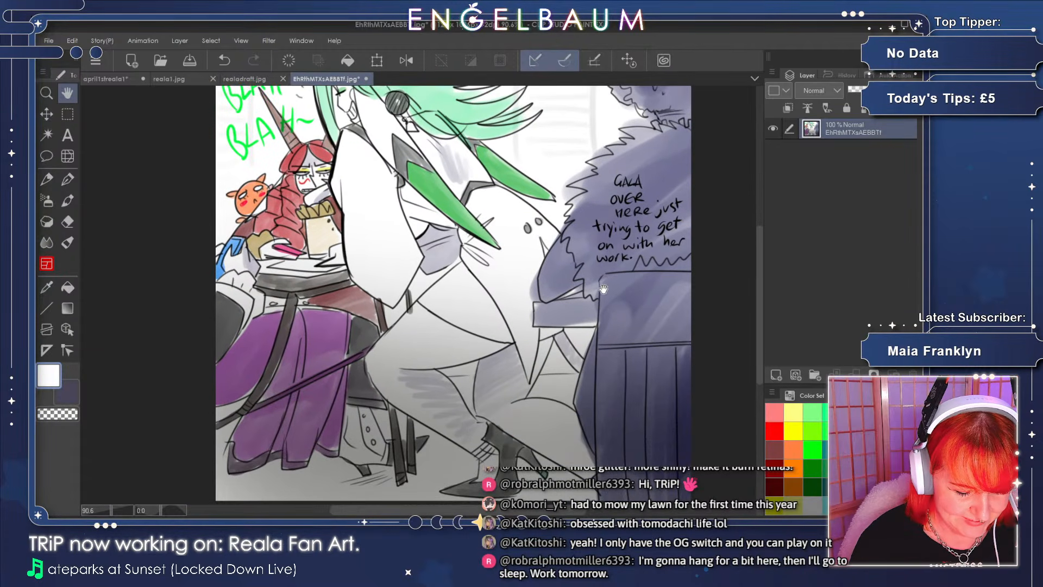
drag(685, 282, 614, 345)
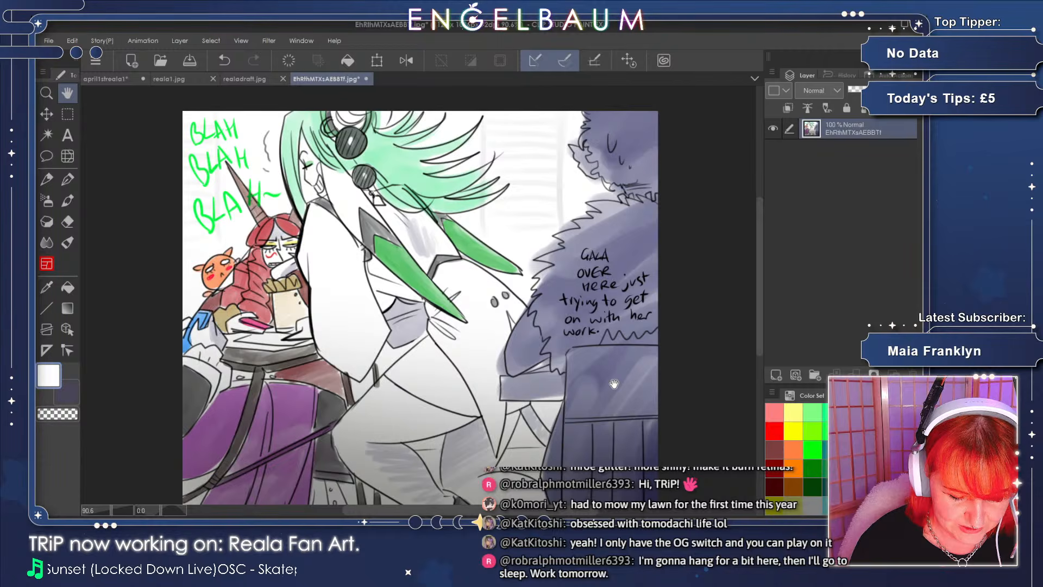
- Close the comic sketch, view the pimiim drawing of the red-haired character, and return to the april1streala painting
drag(614, 383, 616, 366)
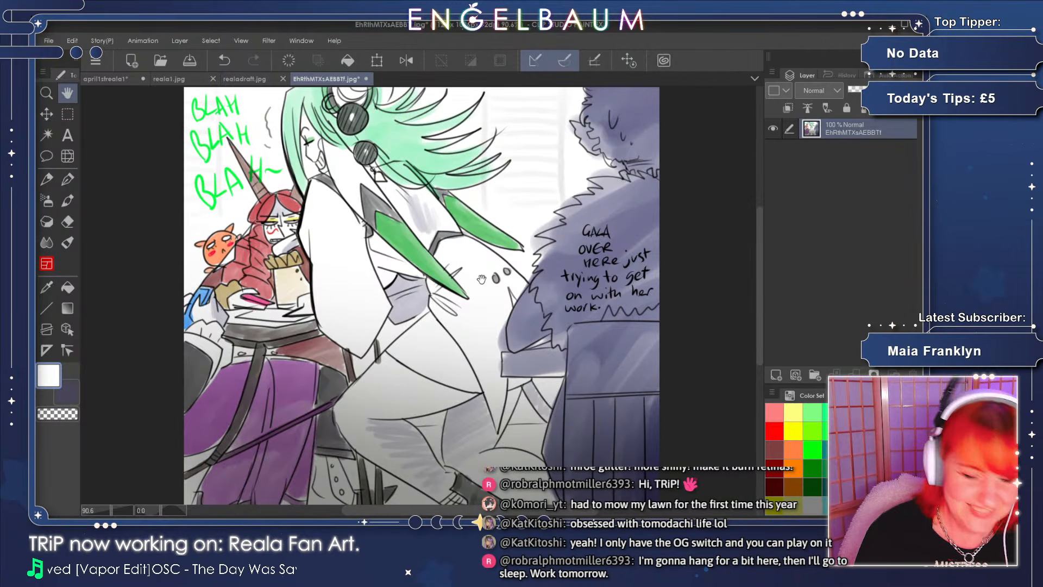
click(366, 79)
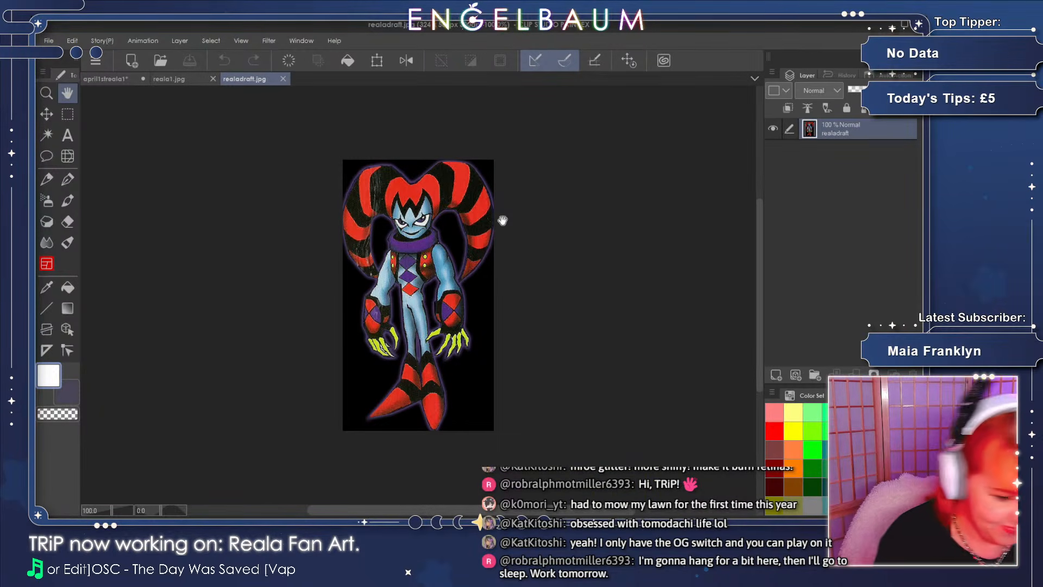
click(162, 59)
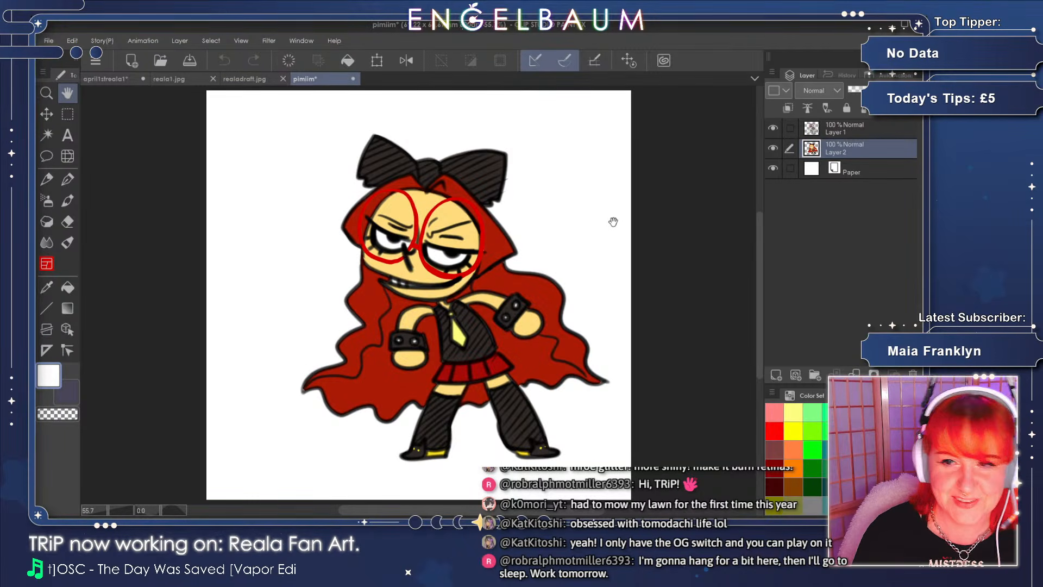
click(353, 79)
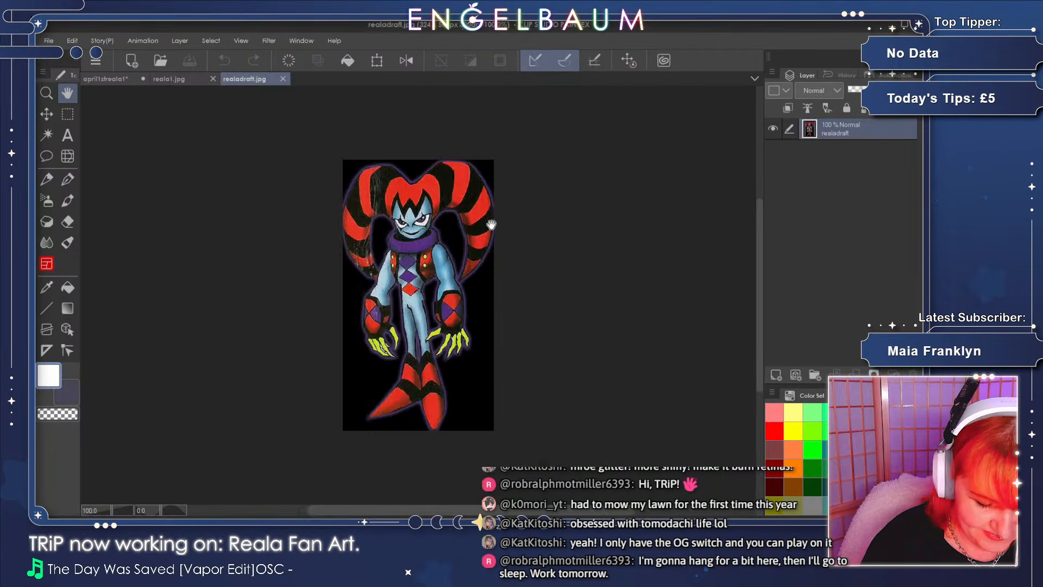
click(115, 82)
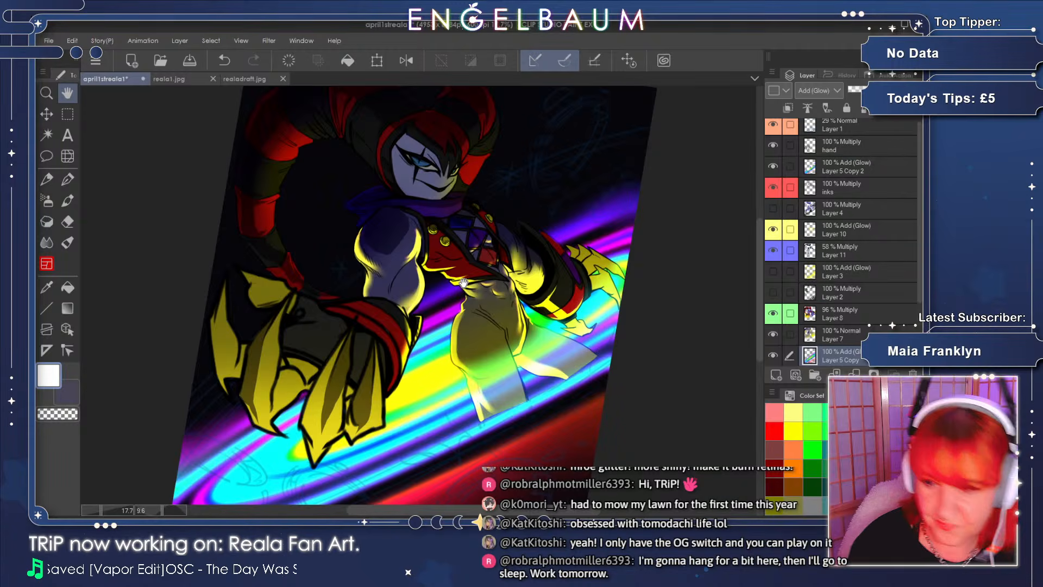
- Check Layer 8 by hiding and showing it, and blend the ends of both lower legs on it
drag(482, 262, 475, 288)
scroll(559, 280, down, 5)
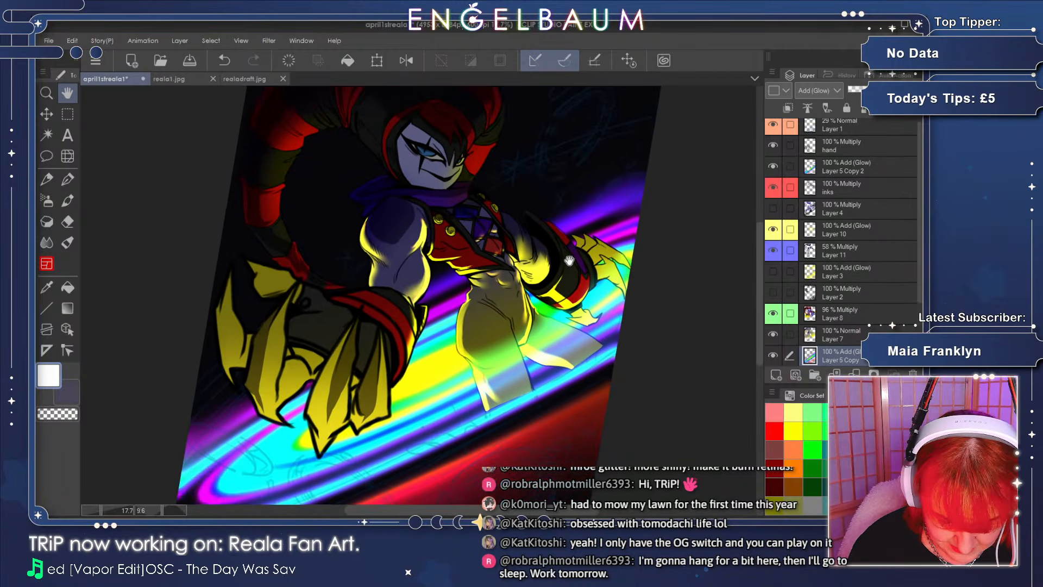
click(876, 316)
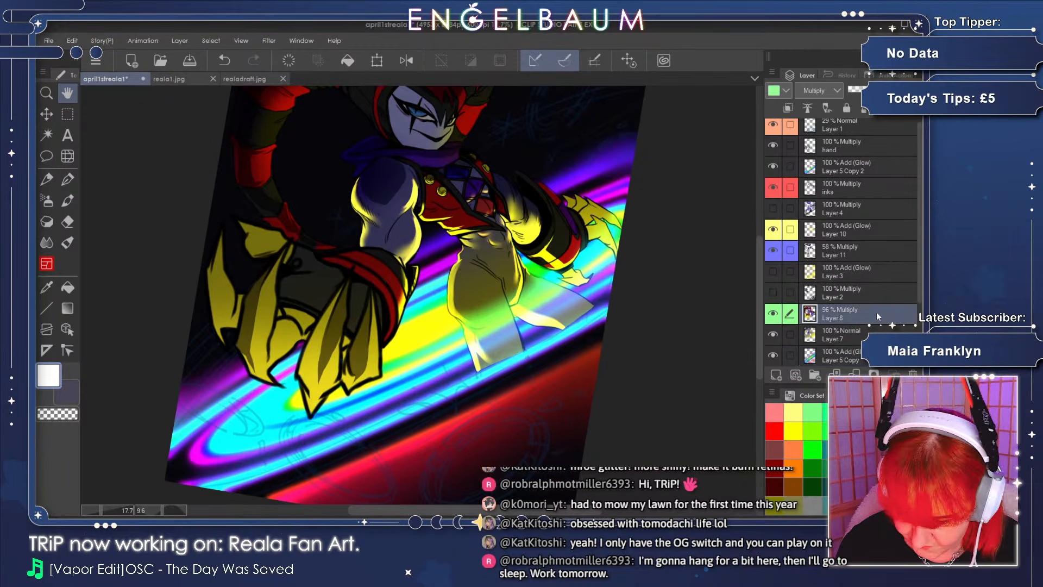
click(773, 315)
click(773, 315)
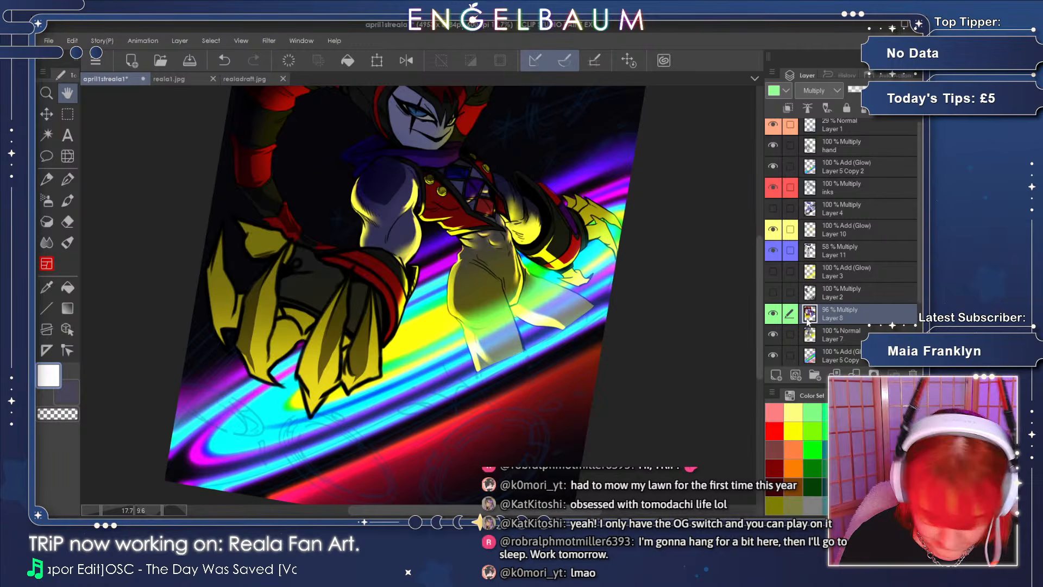
click(47, 242)
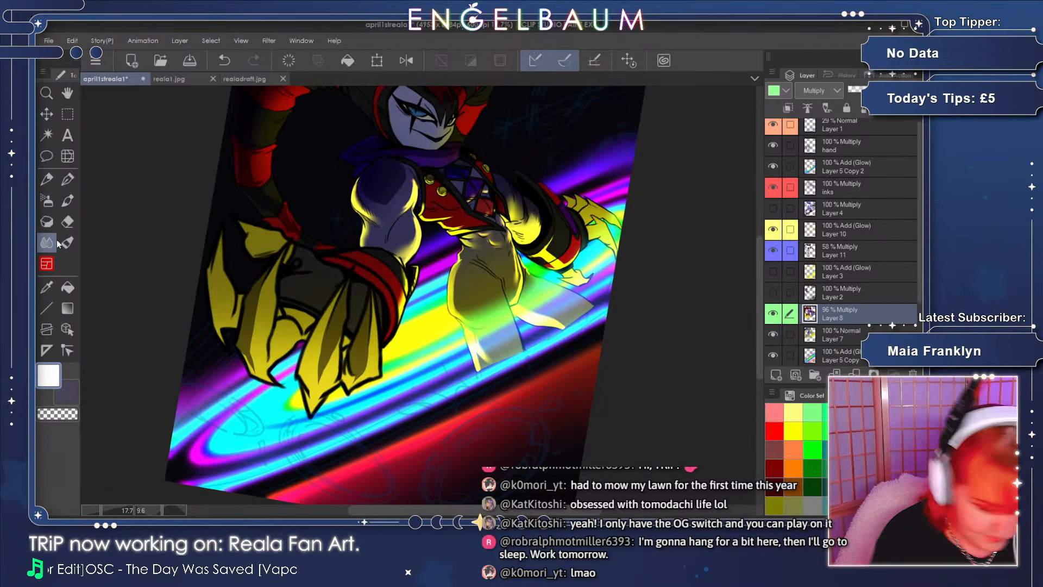
drag(498, 352, 486, 370)
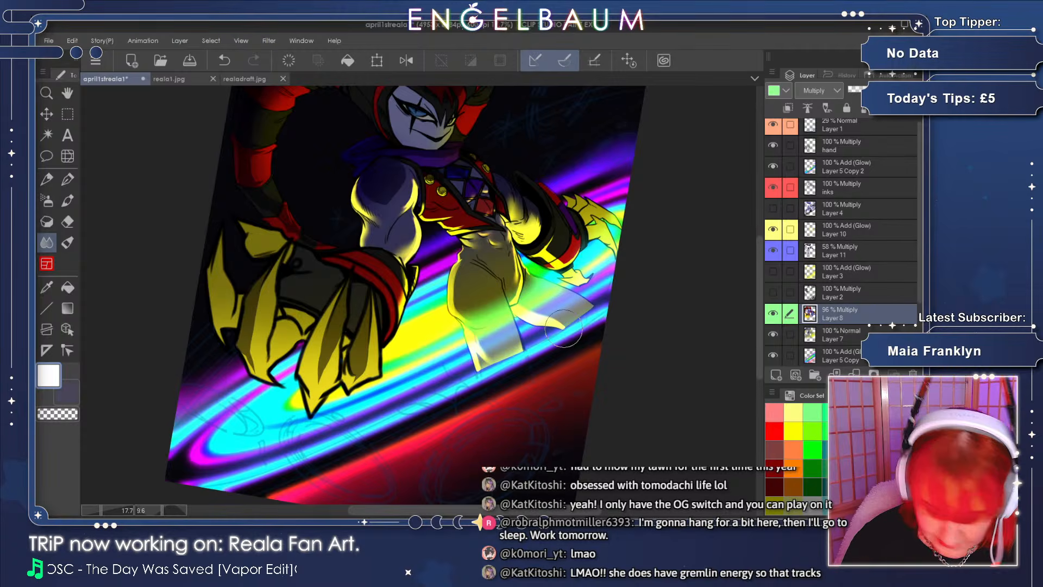
mouse_move(563, 328)
mouse_down()
mouse_move(573, 318)
mouse_move(558, 336)
mouse_up()
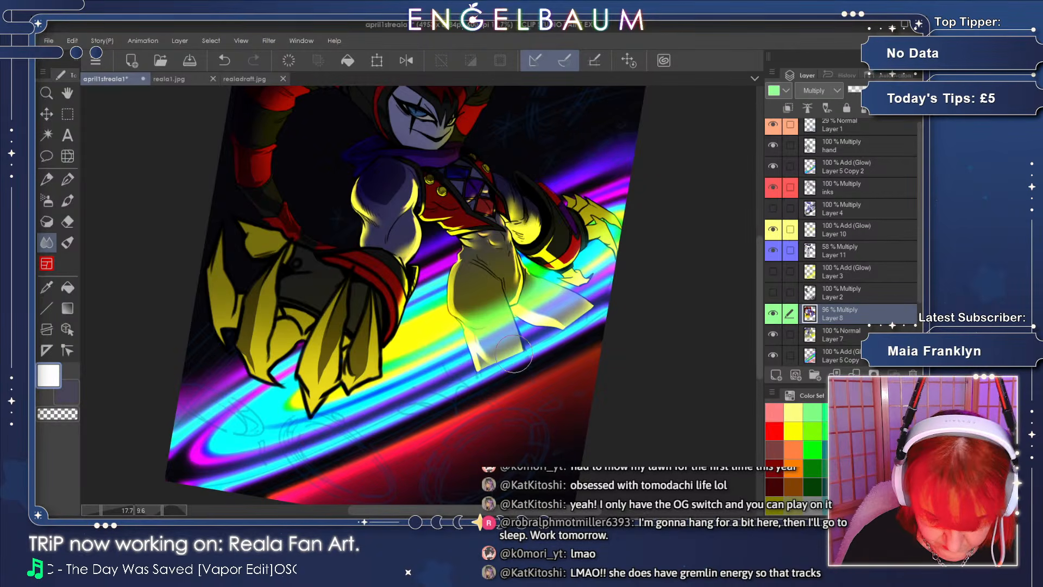
- Blend the ends of both lower legs on Layer 7 so they fade into the glowing spiral
click(840, 334)
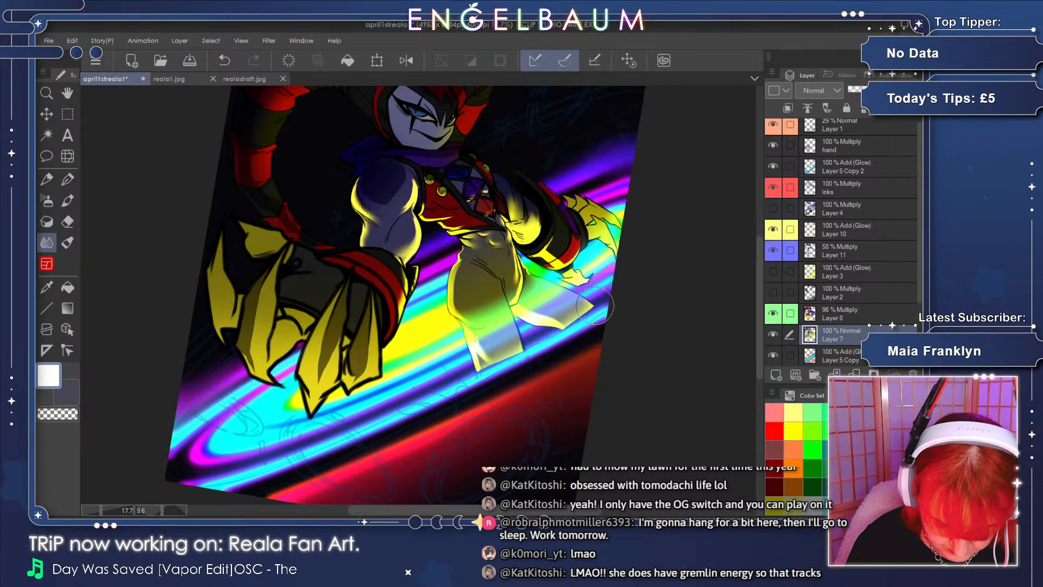
drag(594, 305, 573, 331)
drag(489, 362, 513, 354)
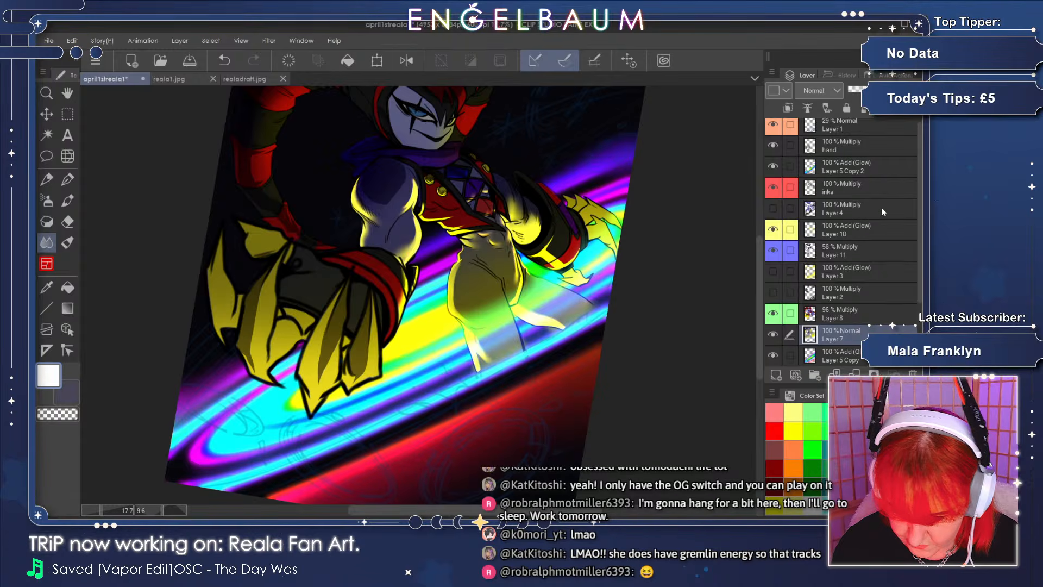
- Select the inks layer, fit the whole upright picture in view, and save the file
click(875, 189)
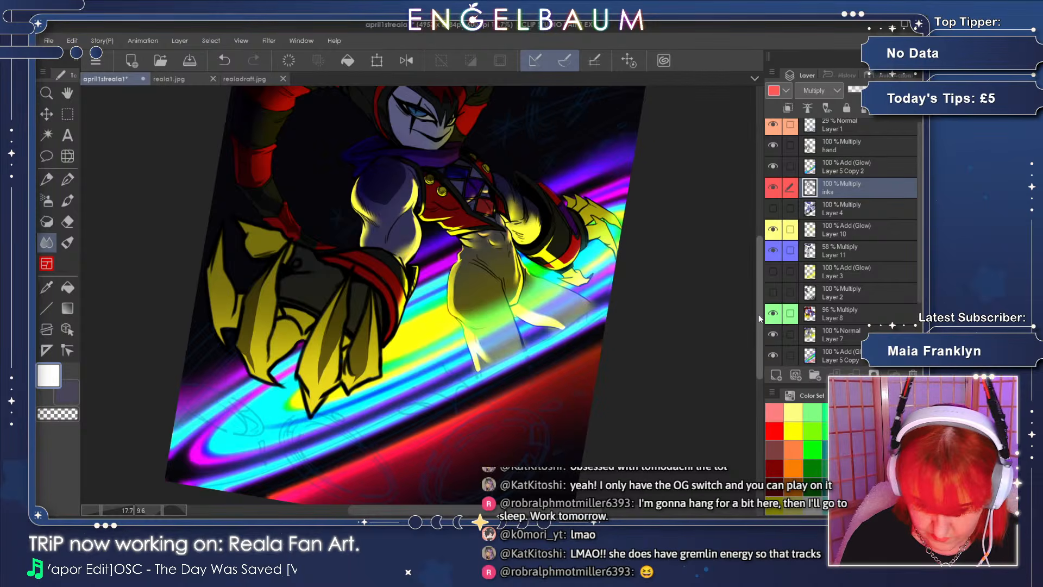
mouse_move(758, 314)
mouse_down()
mouse_move(760, 292)
mouse_move(759, 302)
mouse_up()
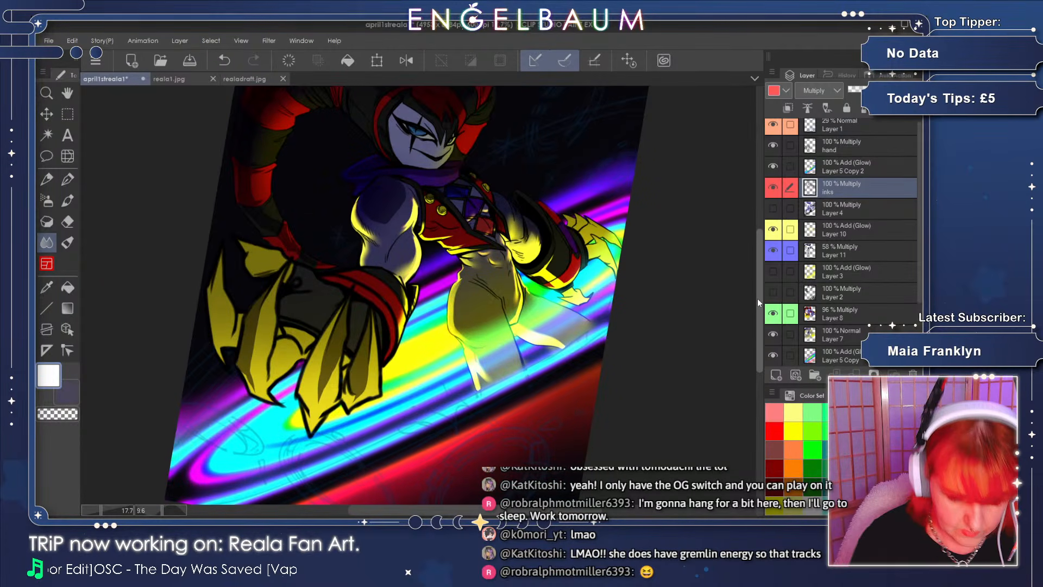
click(628, 59)
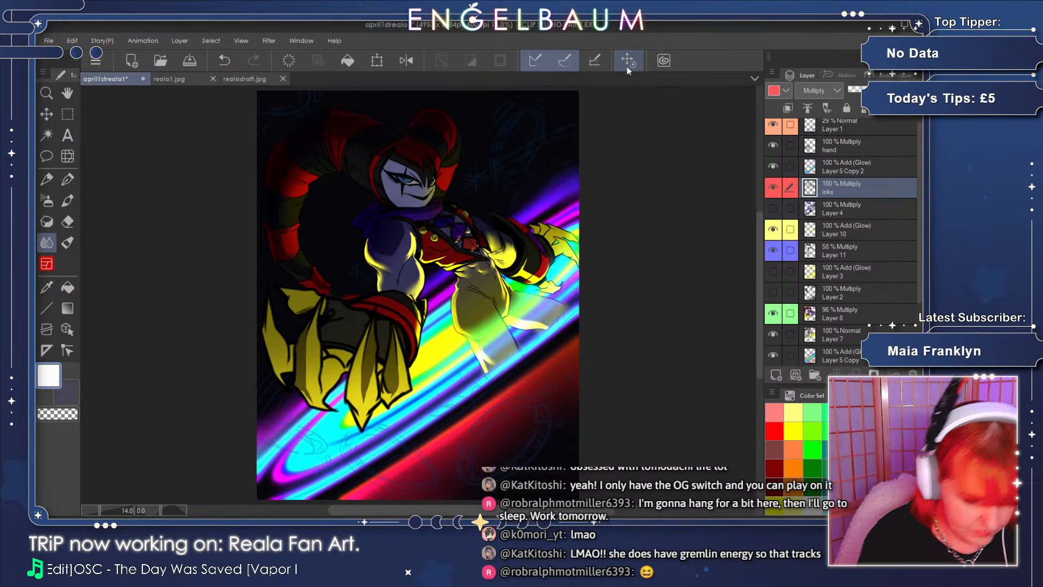
click(197, 61)
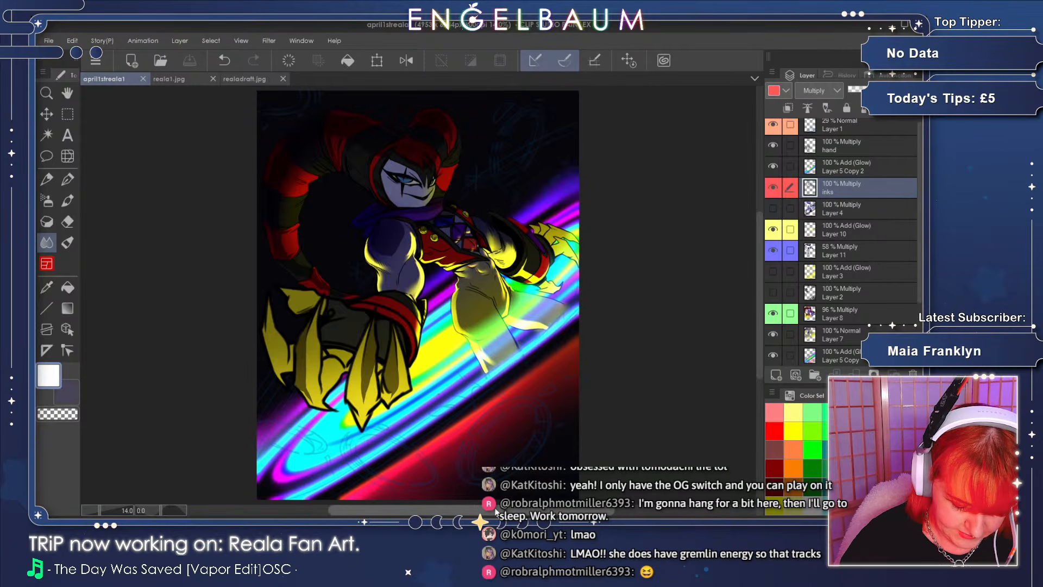
- Compare the whole picture with the yellow Layer 3 glow shown and hidden
drag(496, 510, 482, 511)
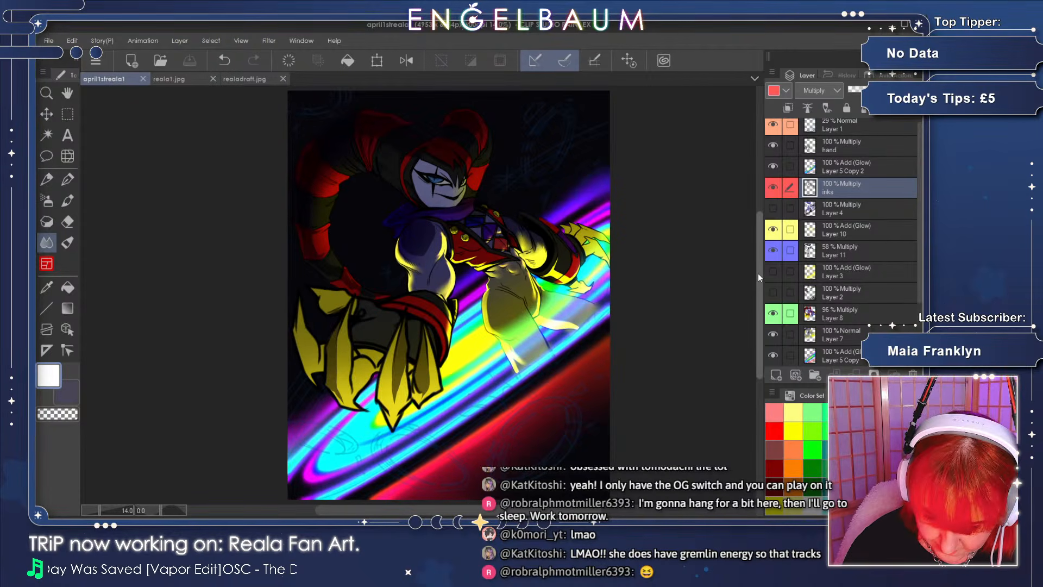
drag(757, 272, 756, 266)
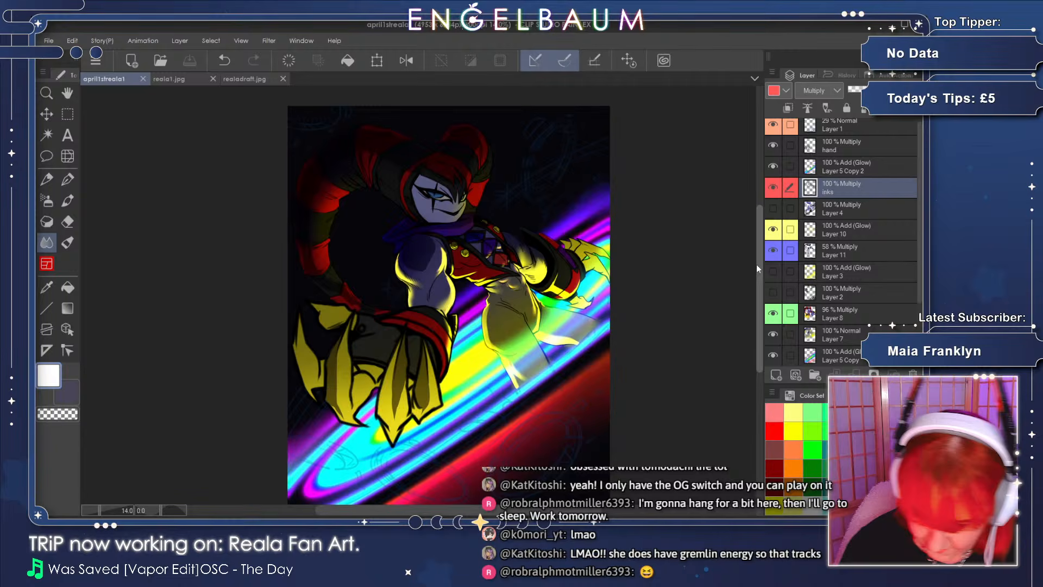
drag(756, 264, 757, 304)
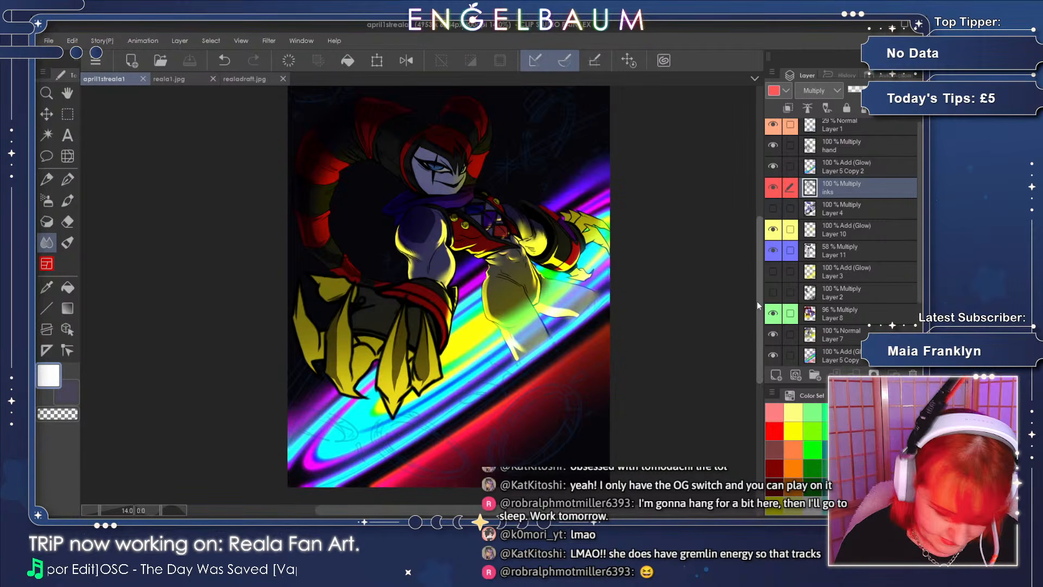
click(774, 271)
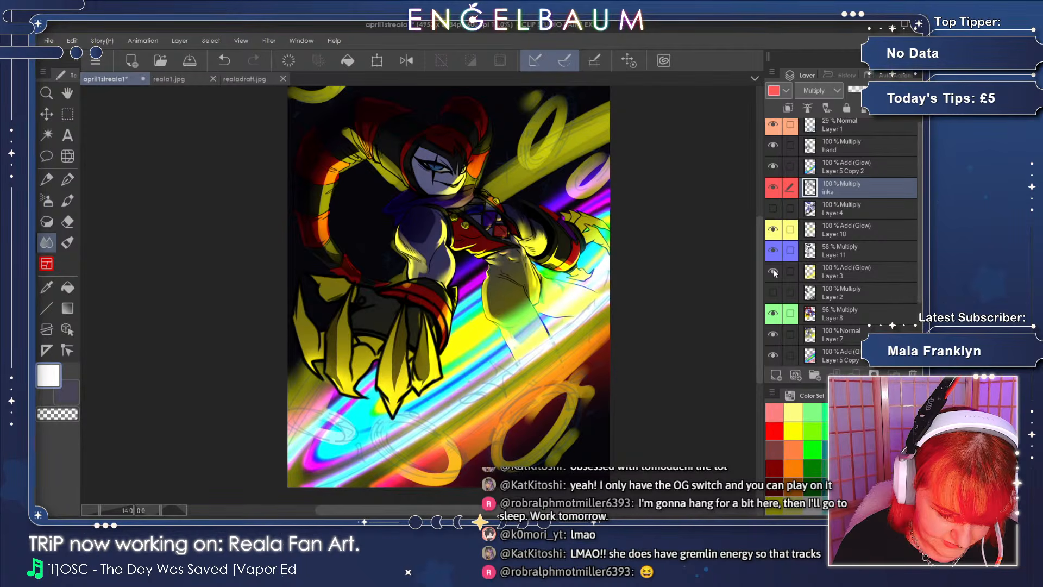
click(774, 271)
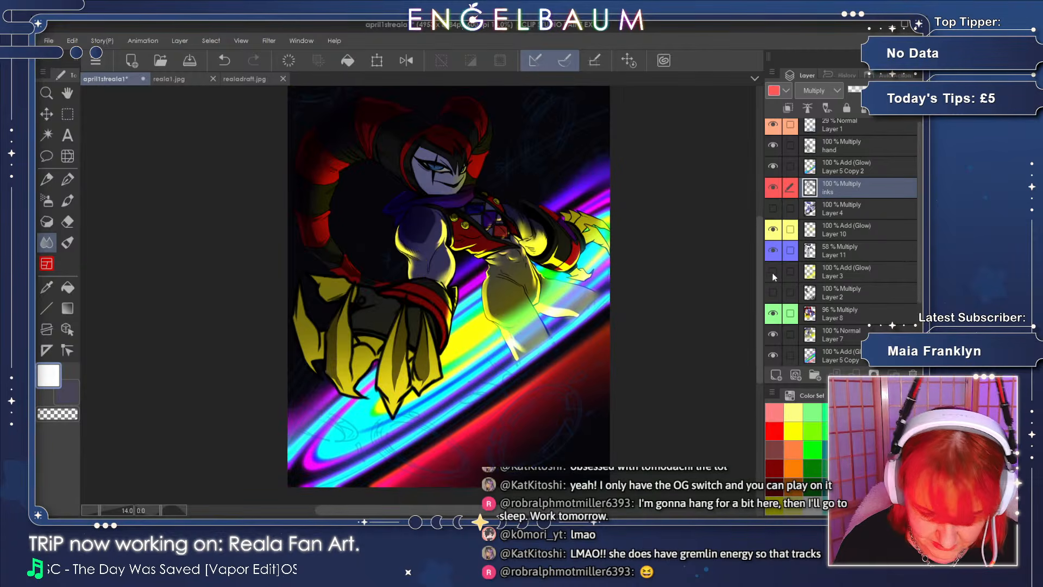
- Select Layer 11 and examine the line between the red bands of the foreground glove's cuff up close
click(869, 255)
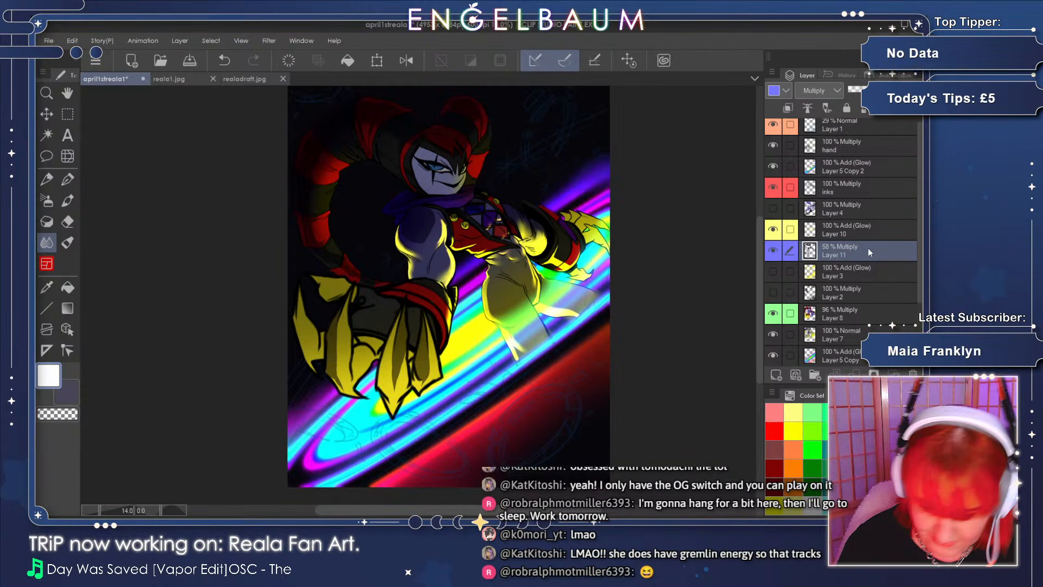
click(104, 510)
click(101, 509)
click(104, 508)
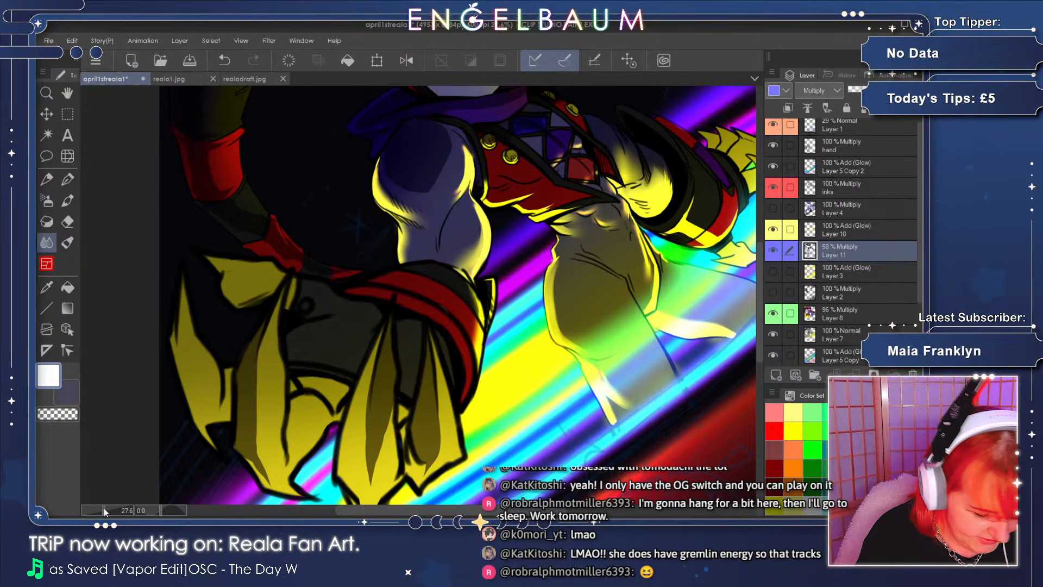
click(105, 509)
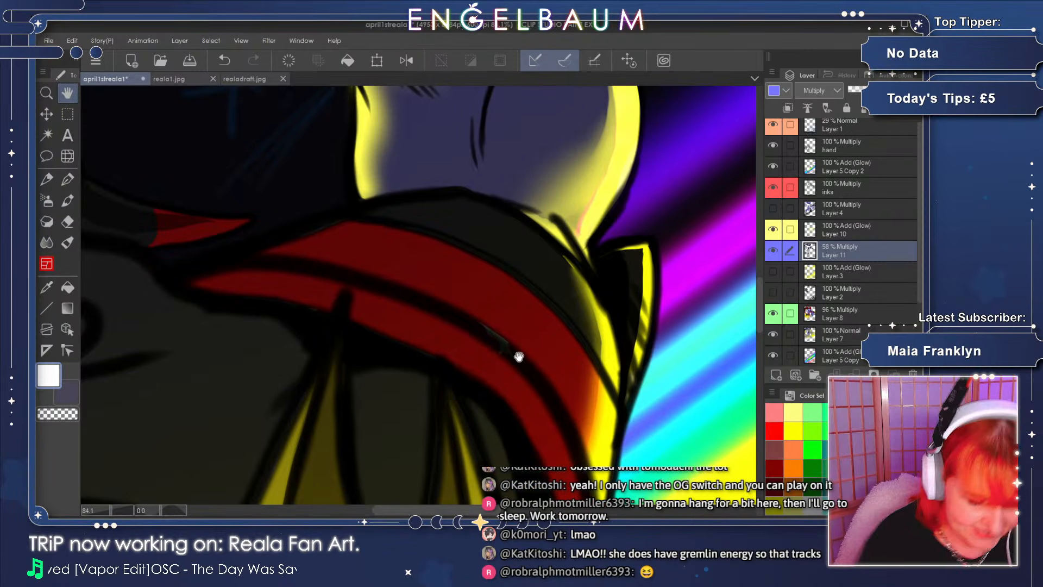
drag(521, 354, 540, 268)
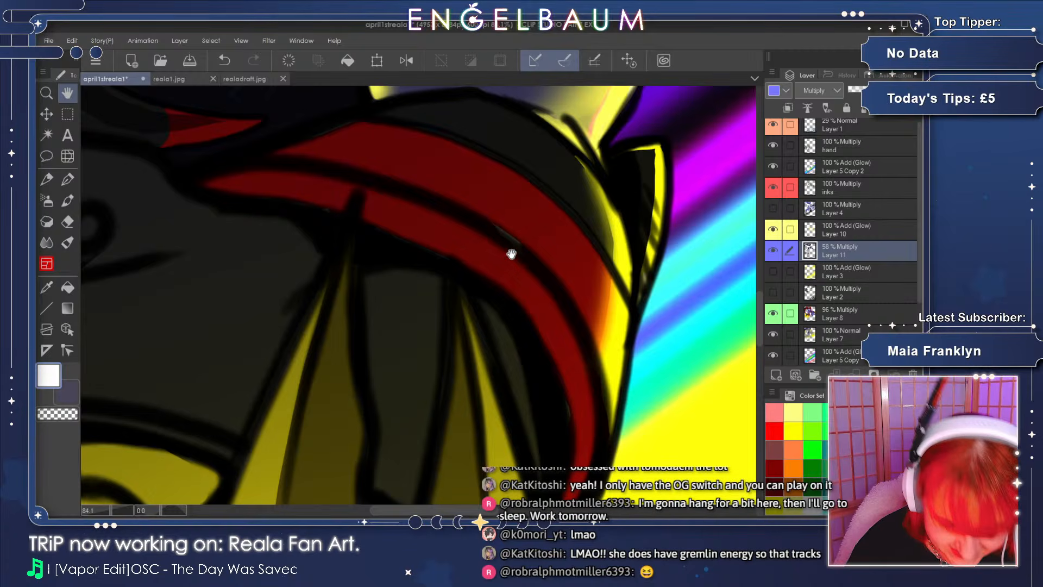
click(117, 507)
drag(696, 148, 562, 269)
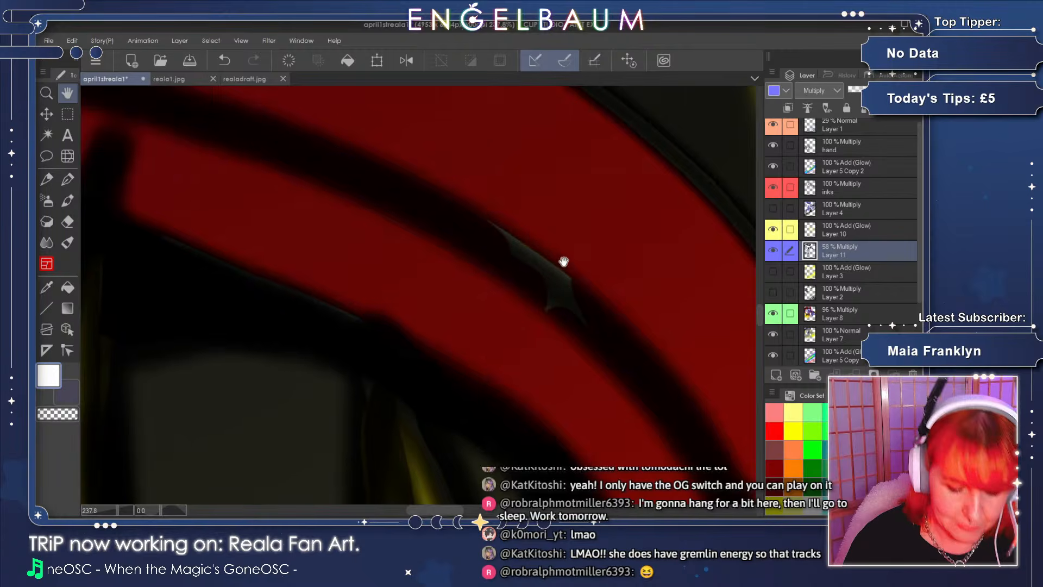
drag(561, 262, 545, 249)
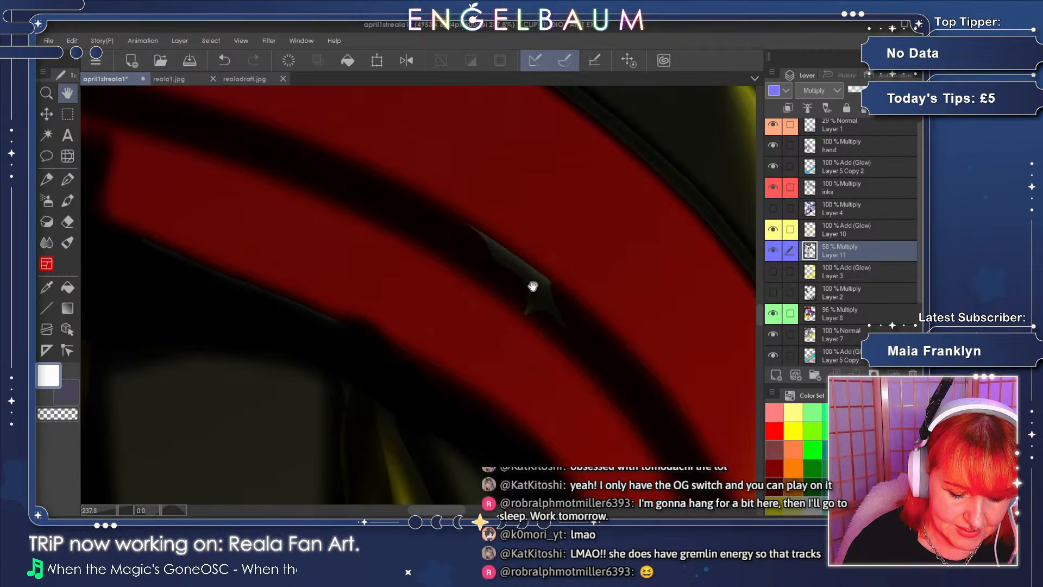
drag(556, 246, 524, 263)
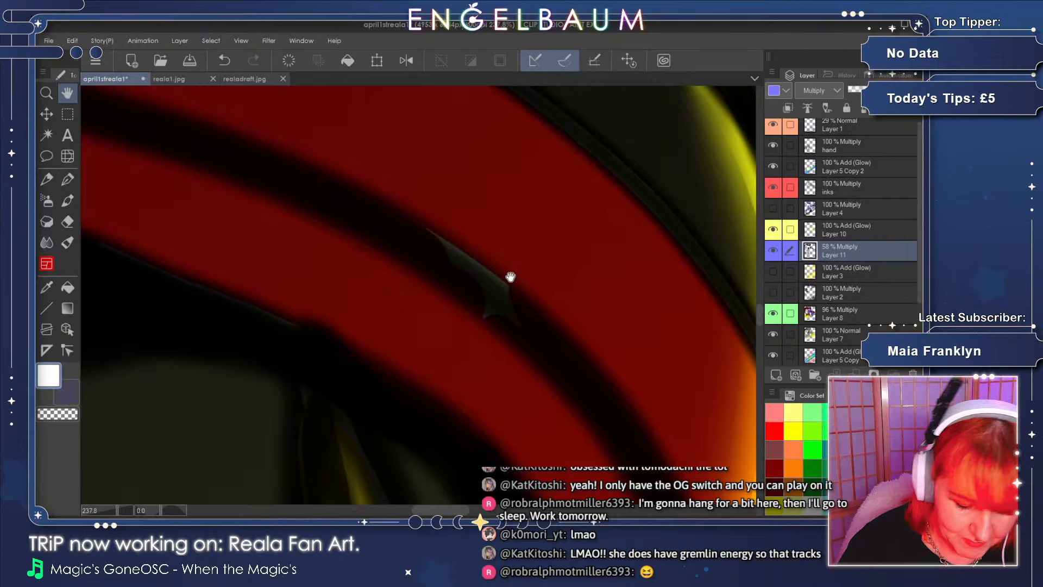
drag(491, 284, 487, 280)
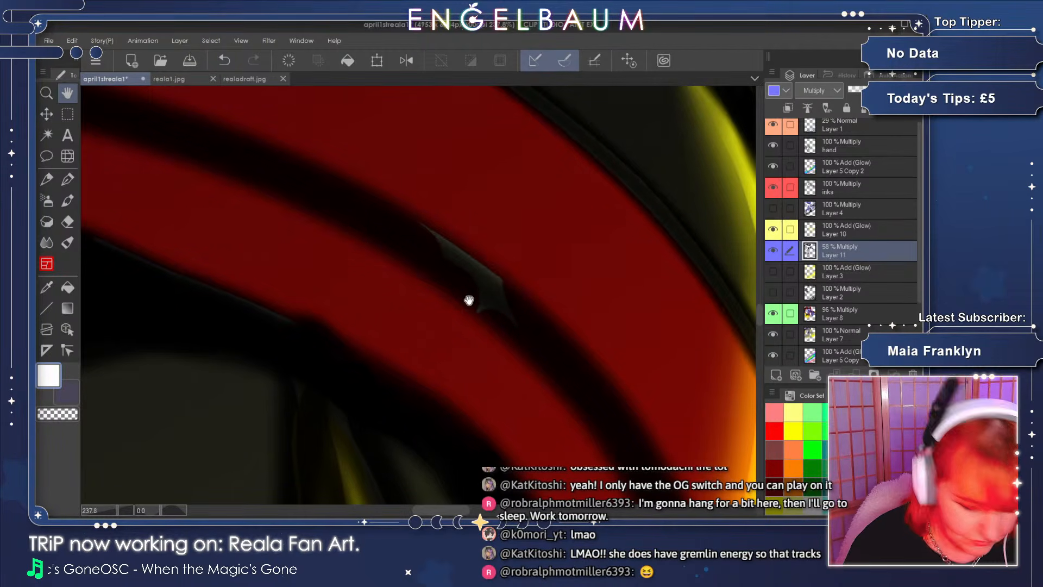
- Select Layer 8 and check its effect on the foreground clawed hand and arm by hiding and showing it
click(115, 510)
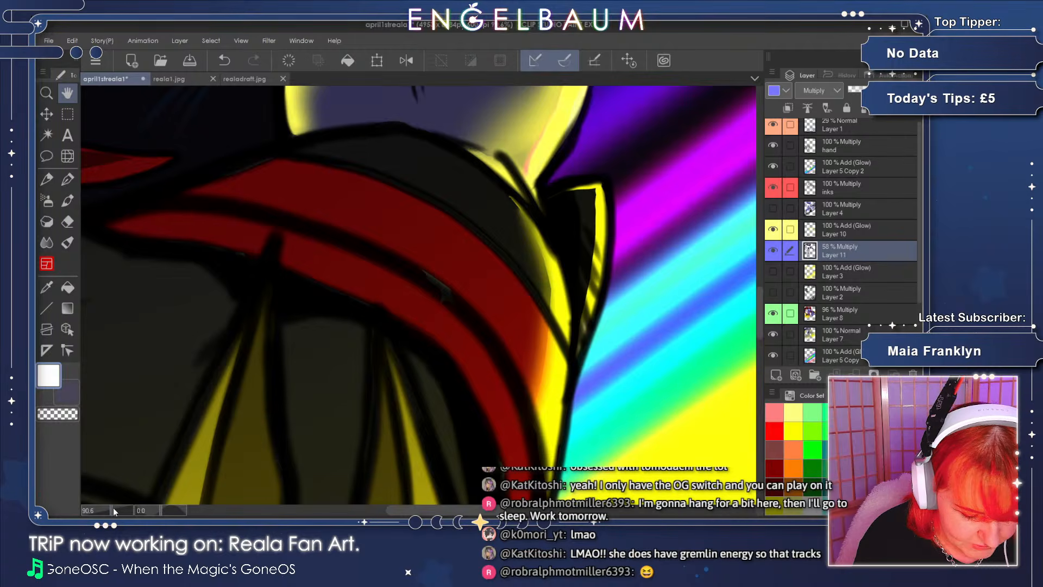
click(104, 510)
drag(458, 314, 523, 233)
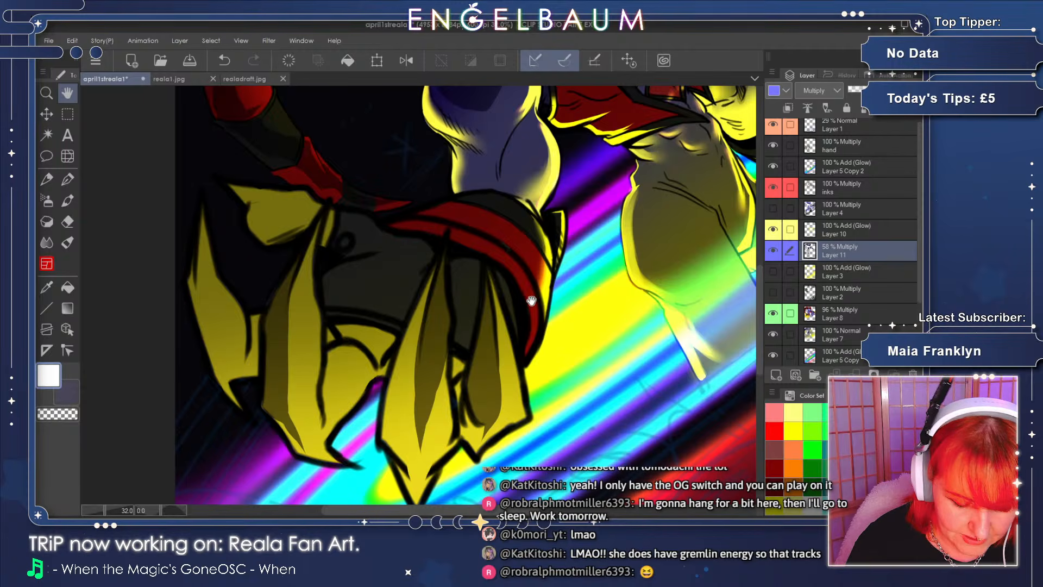
drag(504, 298, 493, 326)
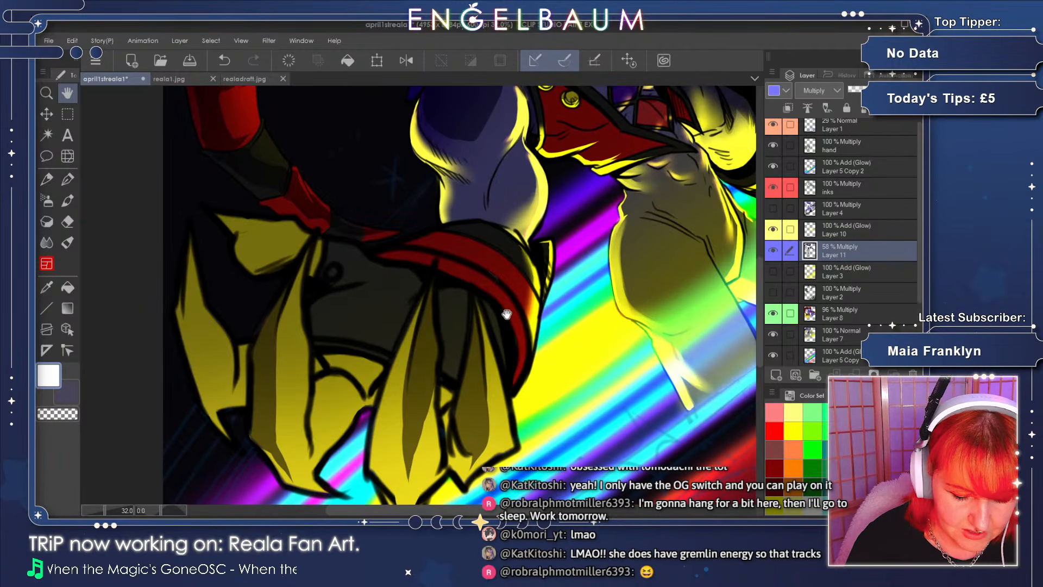
drag(512, 197, 589, 318)
click(866, 312)
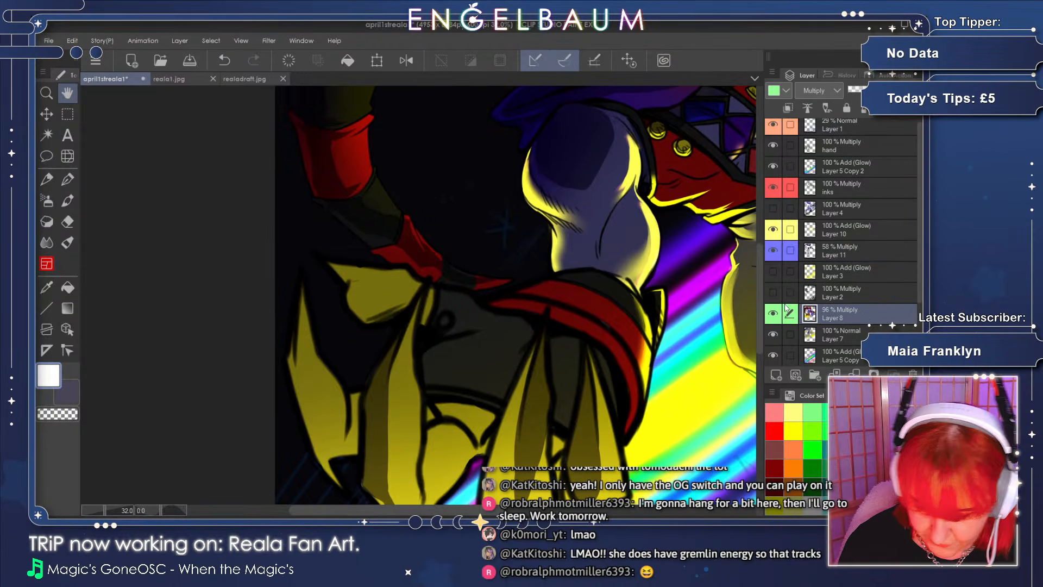
click(773, 315)
click(772, 315)
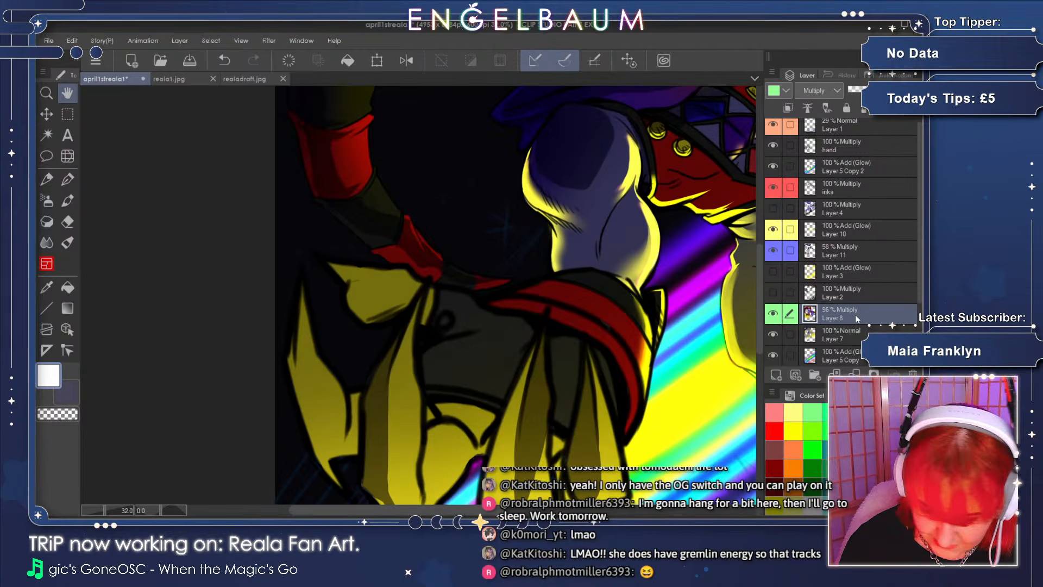
- Set Layer 8 to Normal blending at 100% opacity to reveal its flat colours around the red band above the foreground glove
drag(464, 294, 423, 286)
click(111, 509)
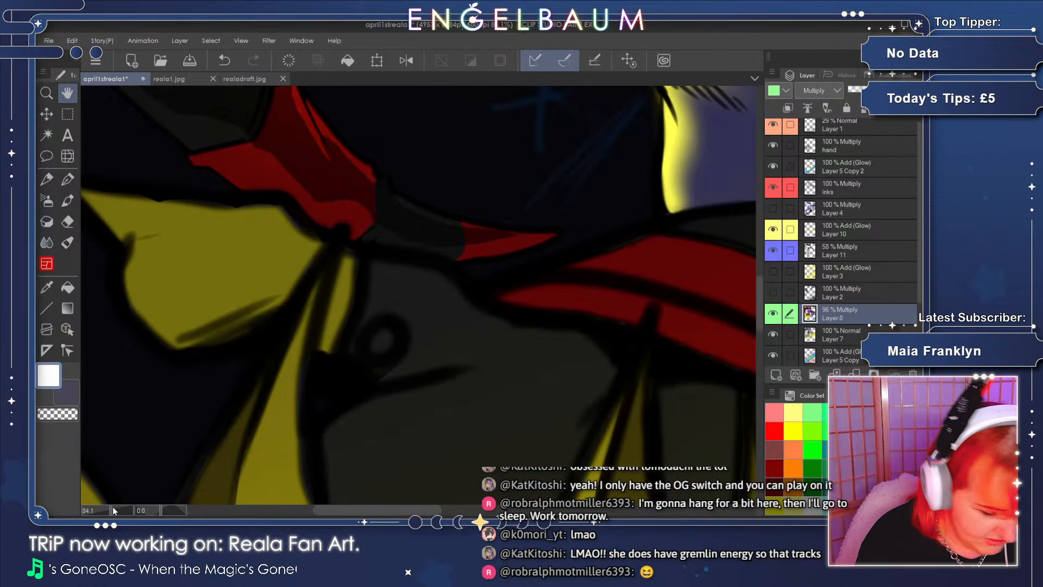
drag(386, 248, 384, 296)
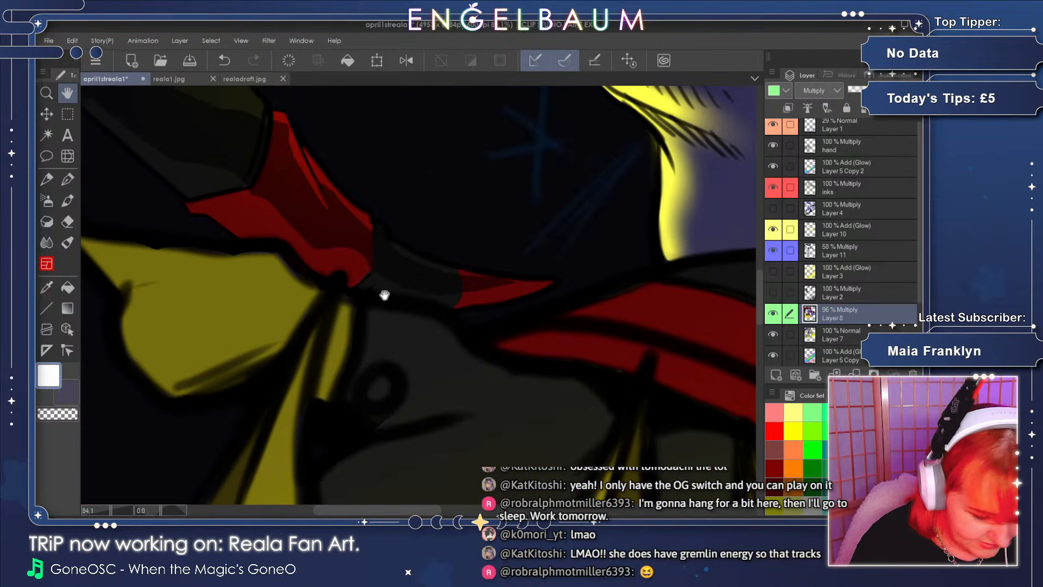
click(46, 287)
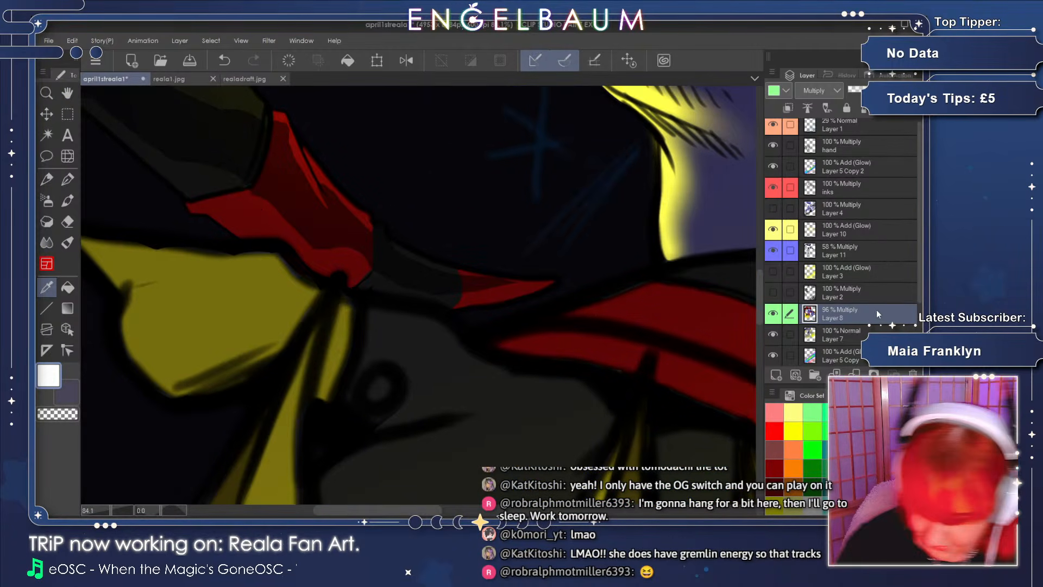
click(833, 107)
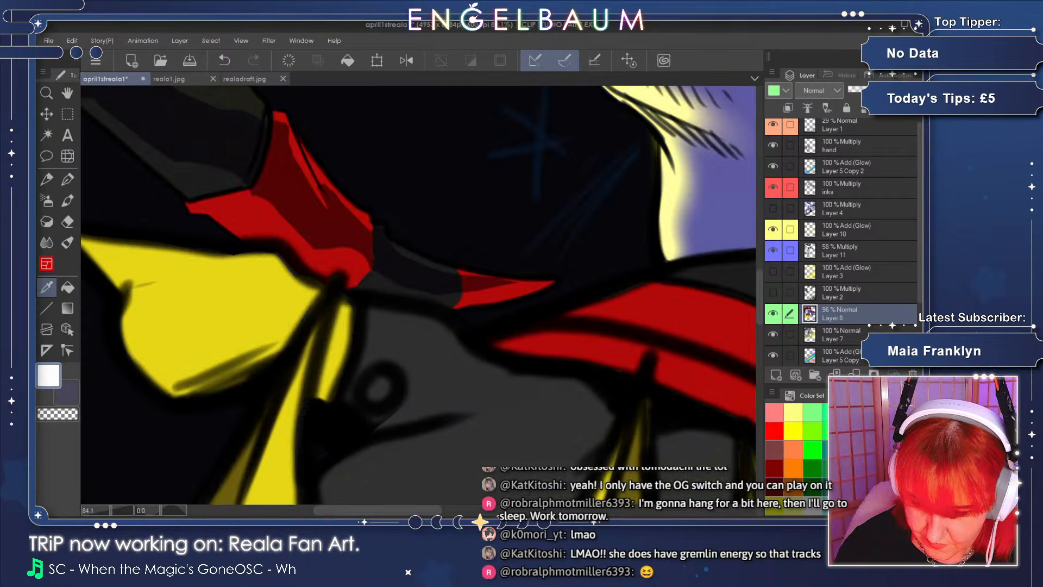
- Sample the band's bright red and paint it over the dark grey section between the red parts above the foreground glove
click(339, 253)
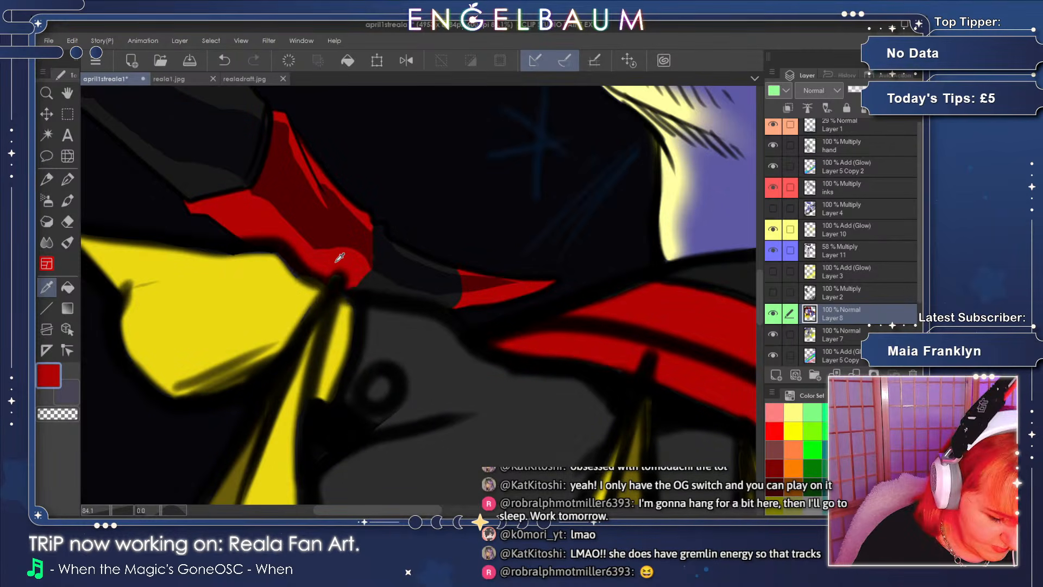
key(p)
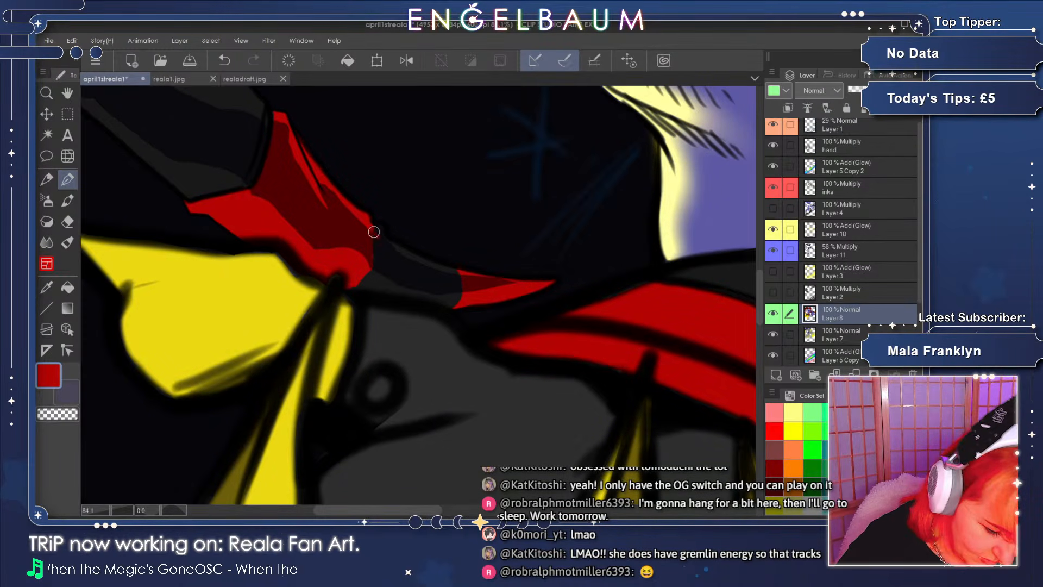
mouse_move(373, 240)
mouse_down()
mouse_move(389, 272)
mouse_move(364, 267)
mouse_move(390, 285)
mouse_move(361, 288)
mouse_move(388, 287)
mouse_up()
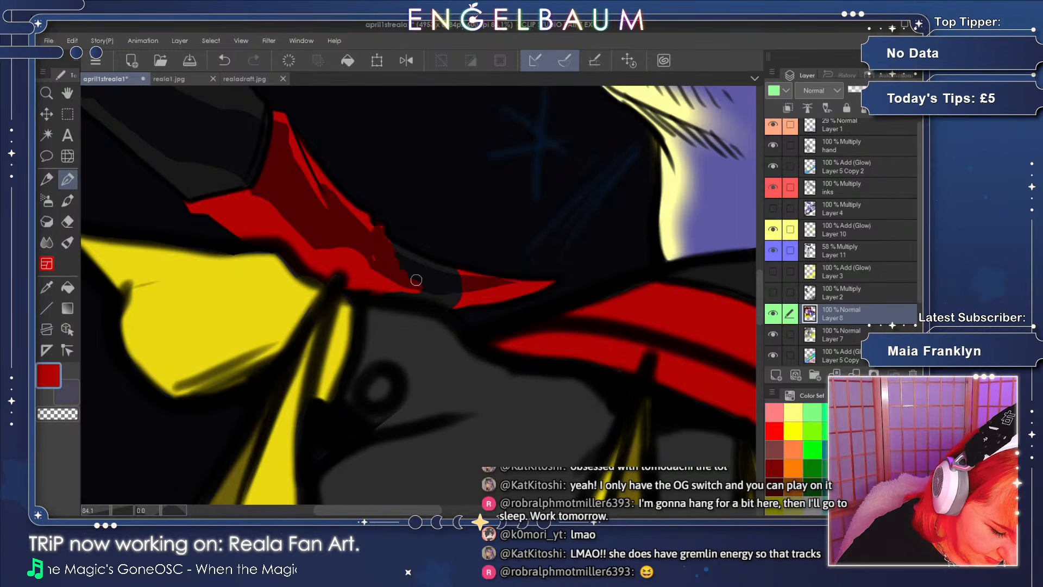
- Paint the leftover dark band near the hat horn's tip red, keeping the darker red shading along its edge
click(172, 510)
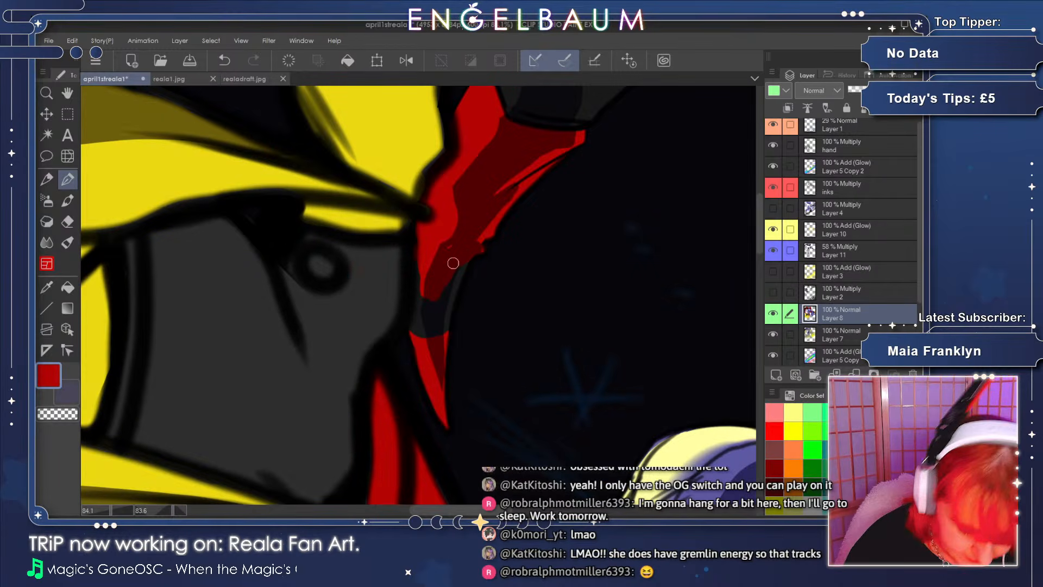
mouse_move(449, 261)
mouse_down()
mouse_move(439, 330)
mouse_move(438, 296)
mouse_up()
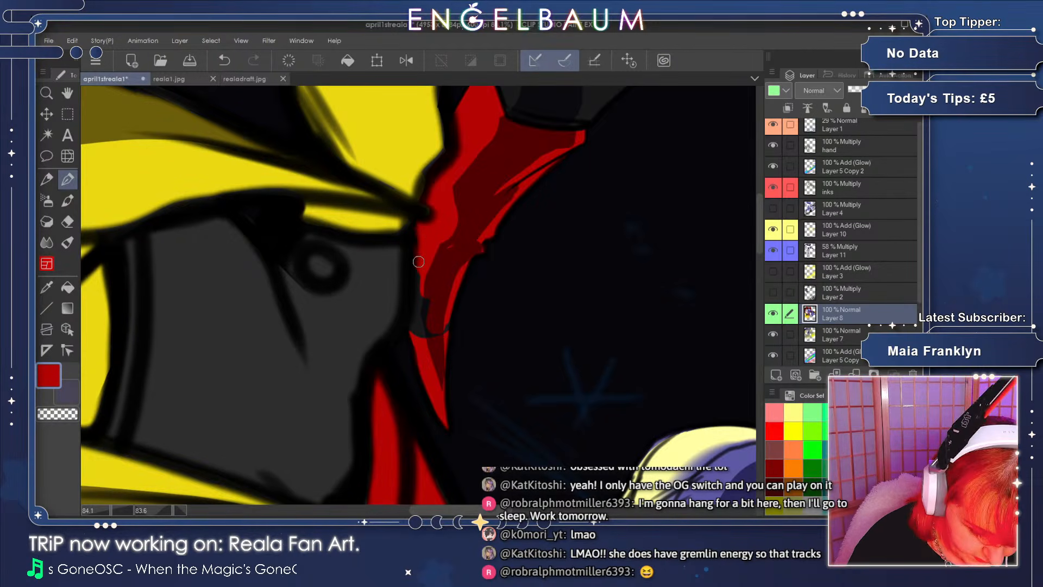
mouse_move(420, 255)
mouse_down()
mouse_move(416, 342)
mouse_move(427, 346)
mouse_move(446, 318)
mouse_move(442, 361)
mouse_up()
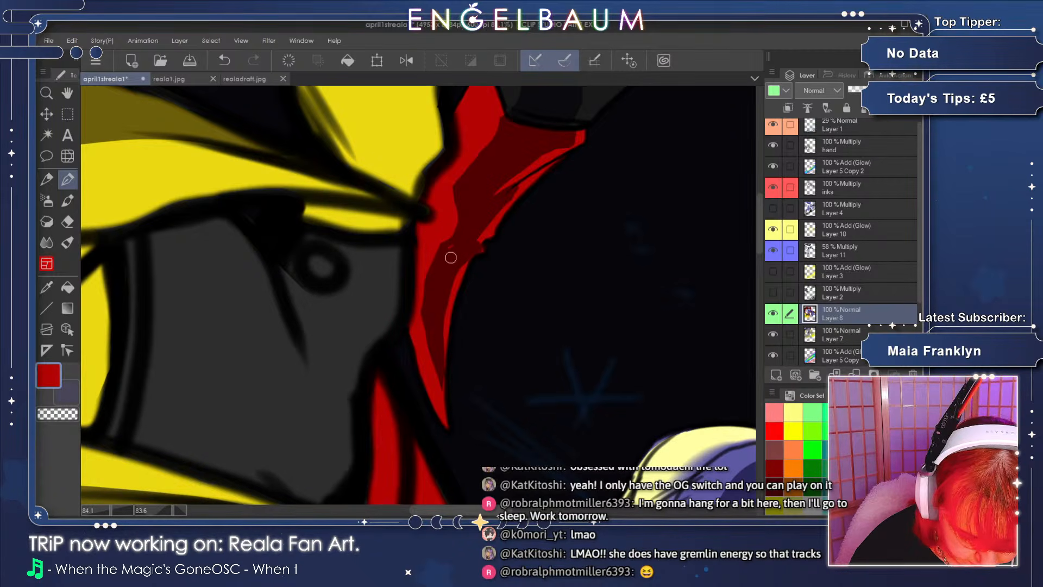
drag(758, 242, 759, 228)
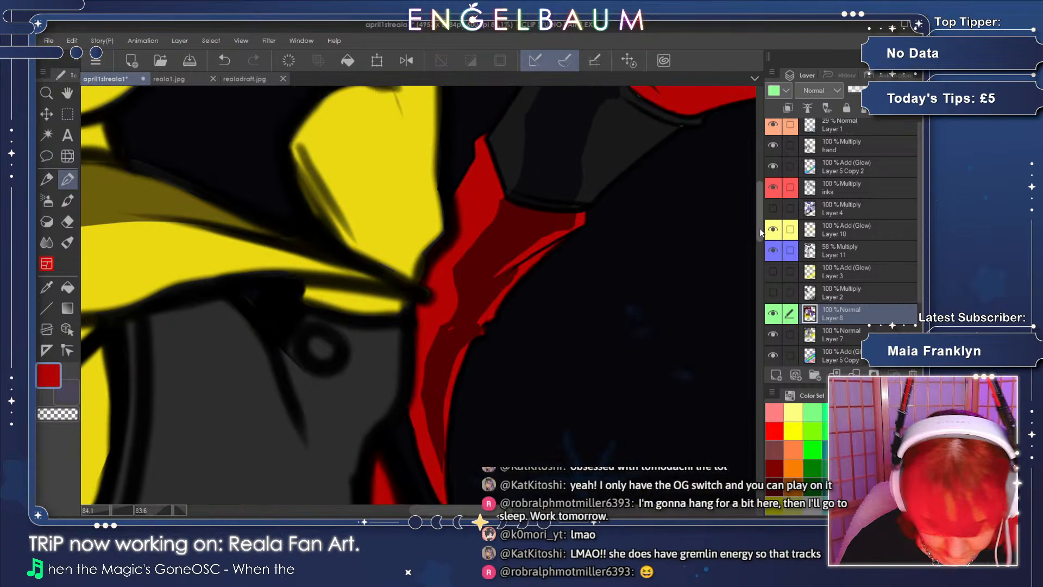
- Select the inks layer and ready the pen with black for outlining the hat horn
click(166, 510)
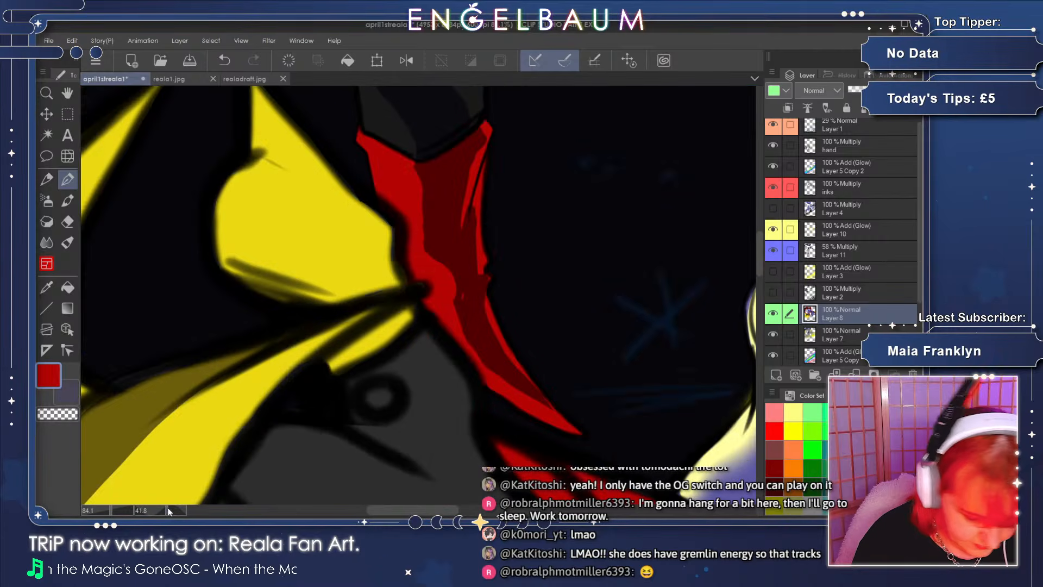
drag(759, 266, 758, 259)
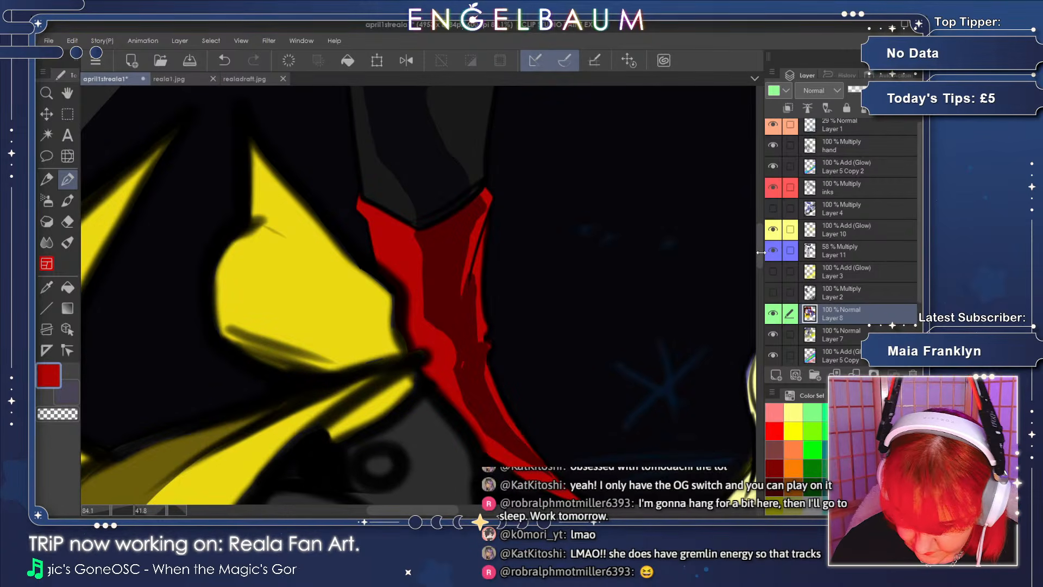
click(774, 187)
click(774, 186)
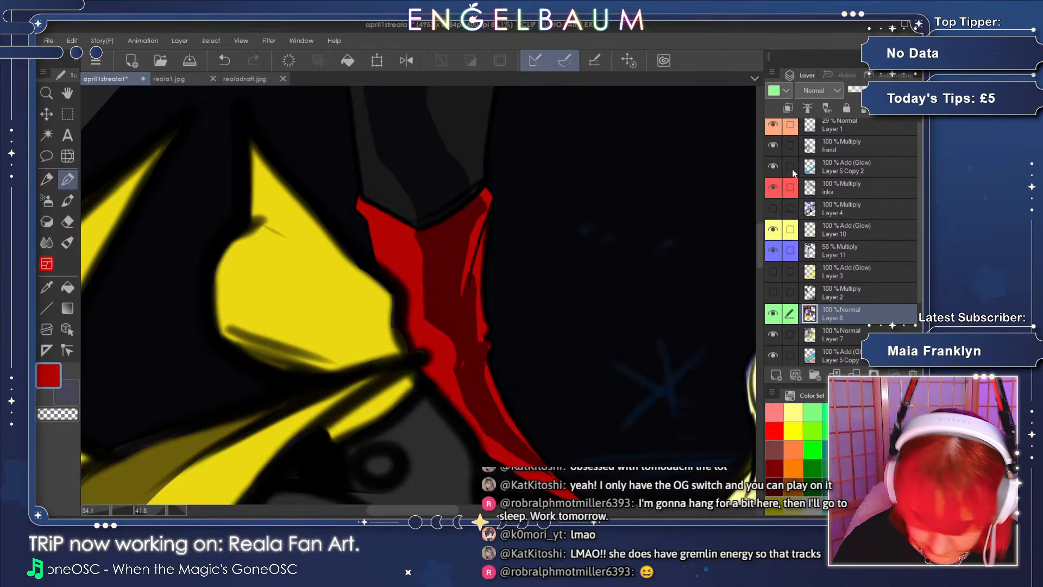
click(875, 188)
click(47, 287)
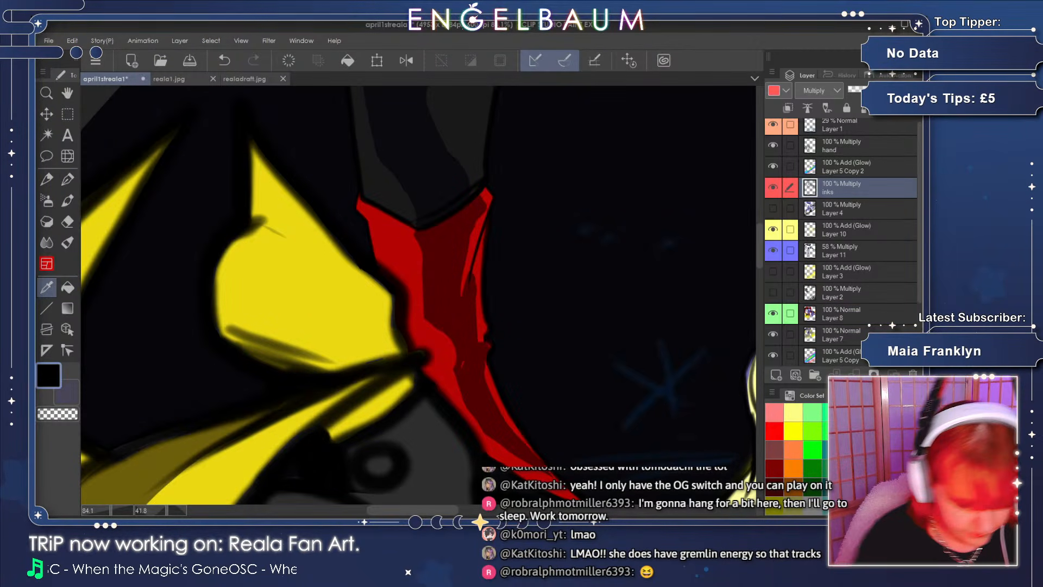
click(47, 178)
scroll(479, 322, down, 3)
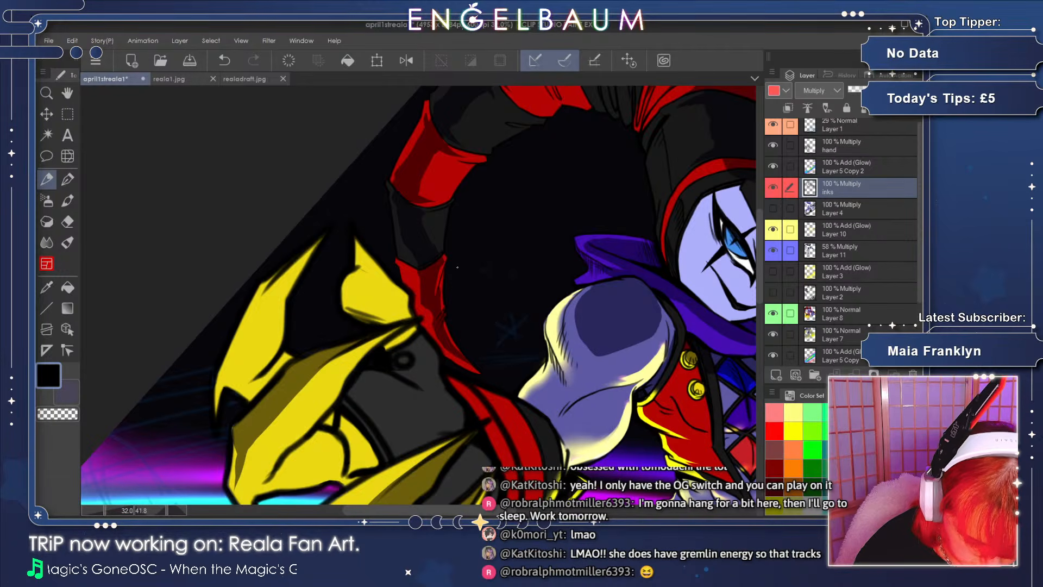
- Undo the last pen strokes around the hat horn
click(226, 60)
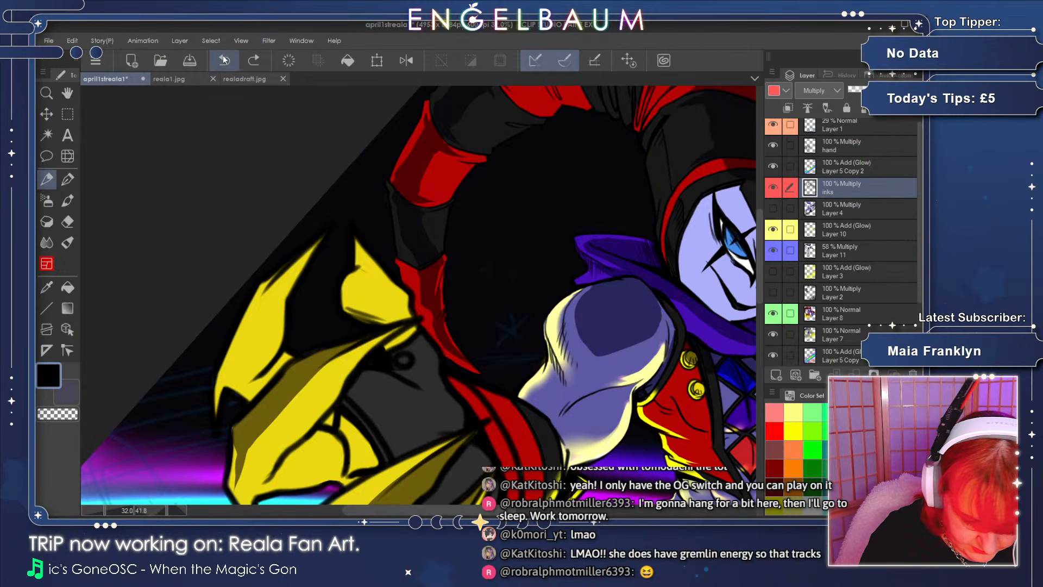
click(223, 59)
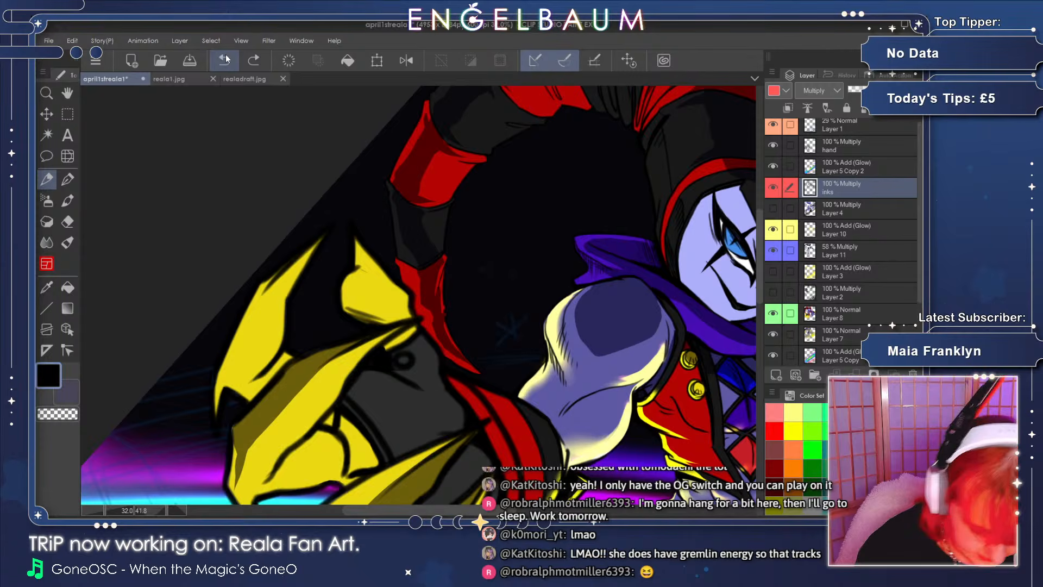
click(111, 507)
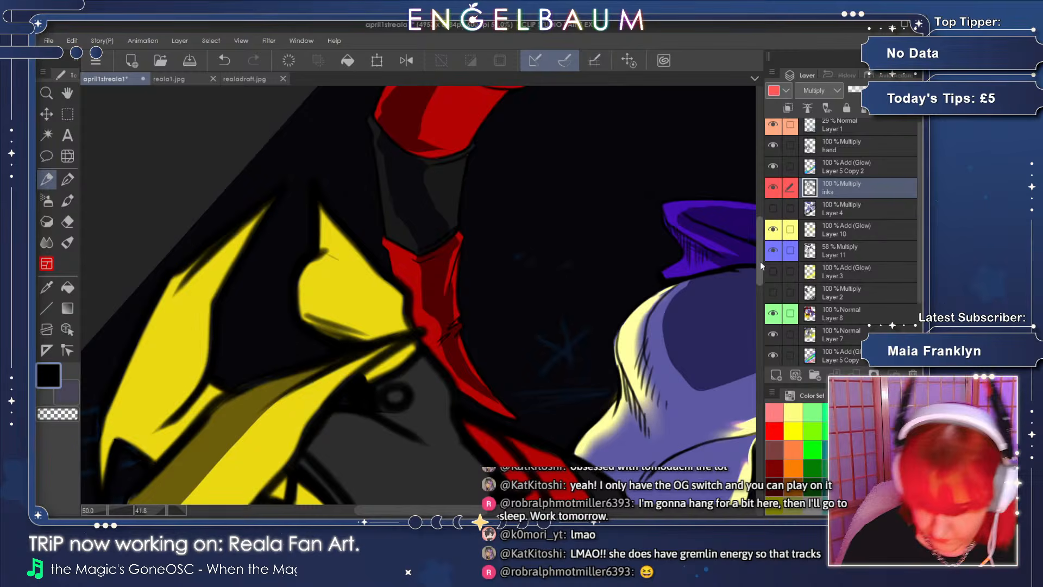
drag(758, 269, 759, 251)
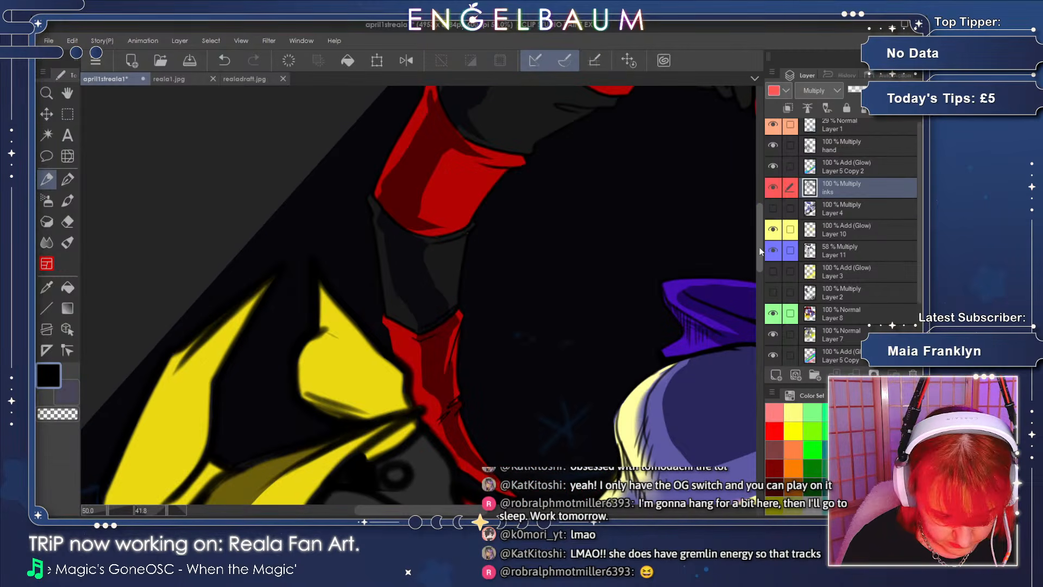
click(103, 509)
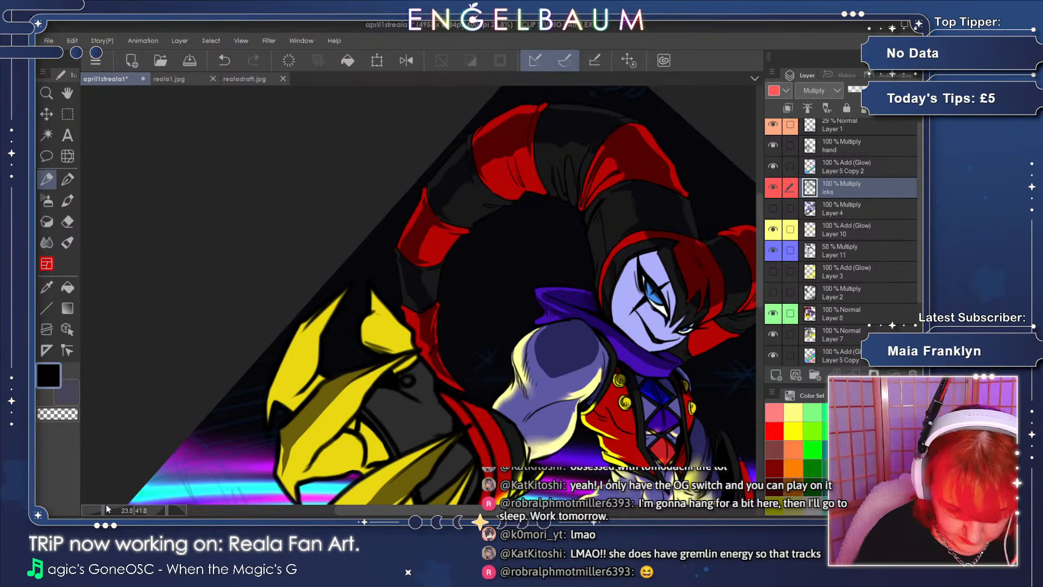
- Add a new layer directly beneath the inks layer and sketch thin green curves in the gap between the arm and the waist
click(628, 62)
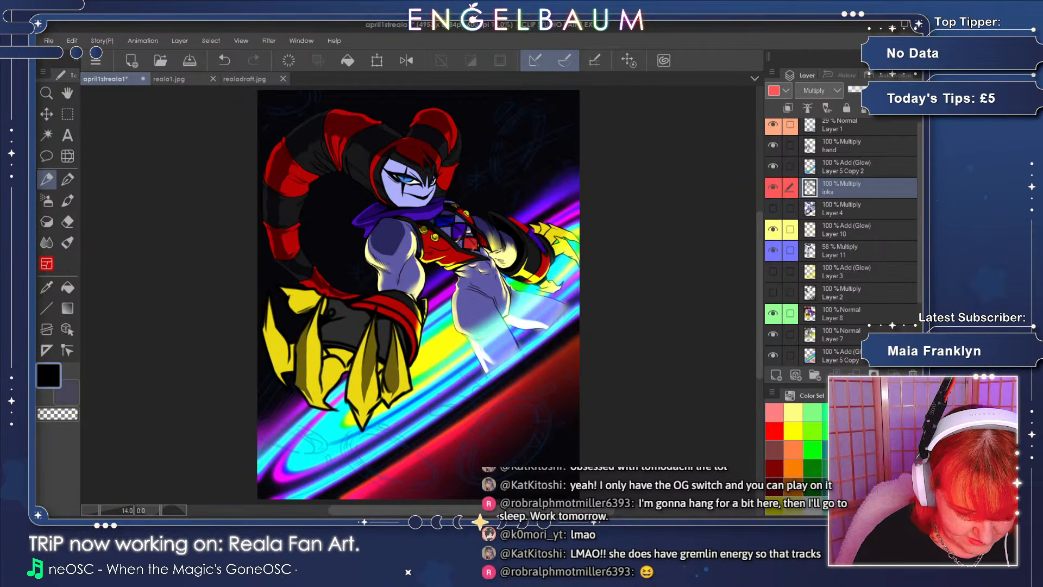
click(105, 508)
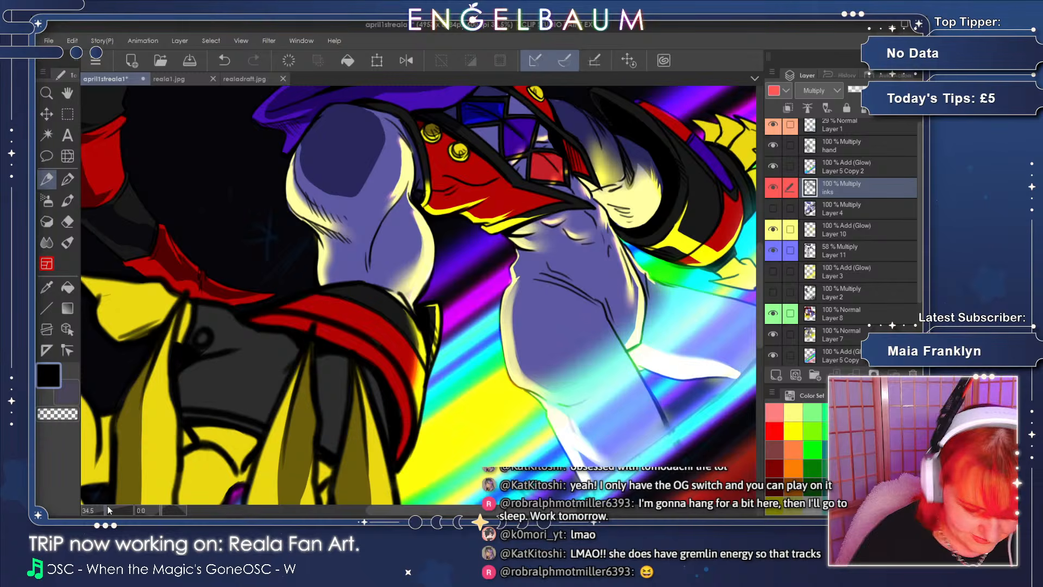
click(101, 510)
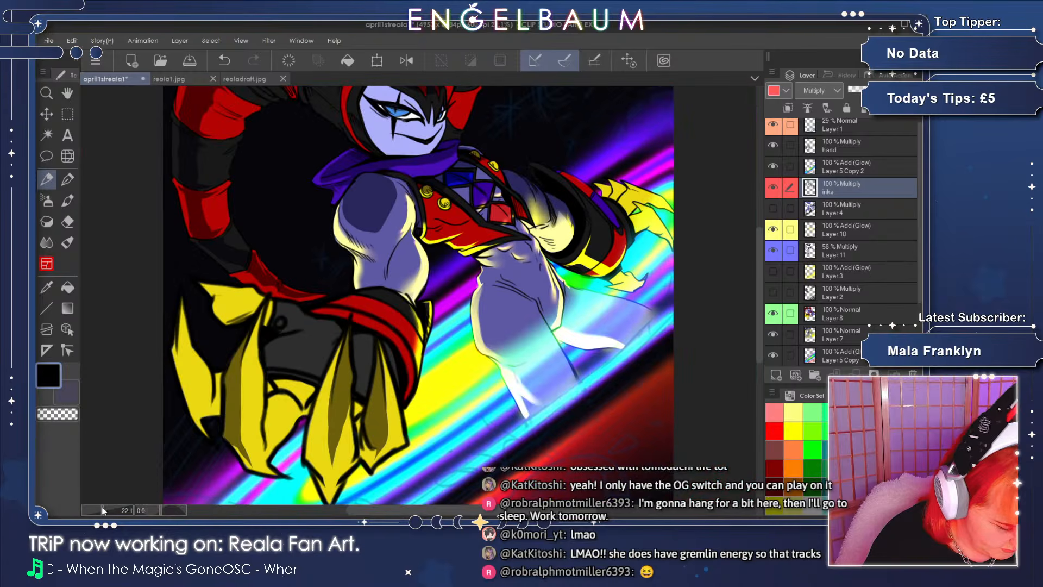
drag(760, 244, 760, 222)
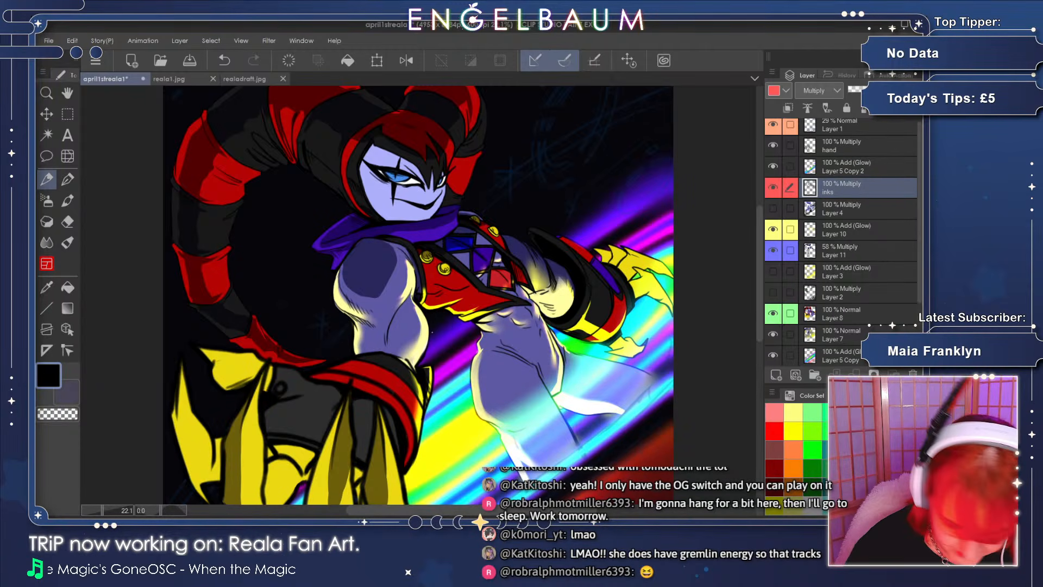
click(873, 207)
click(775, 375)
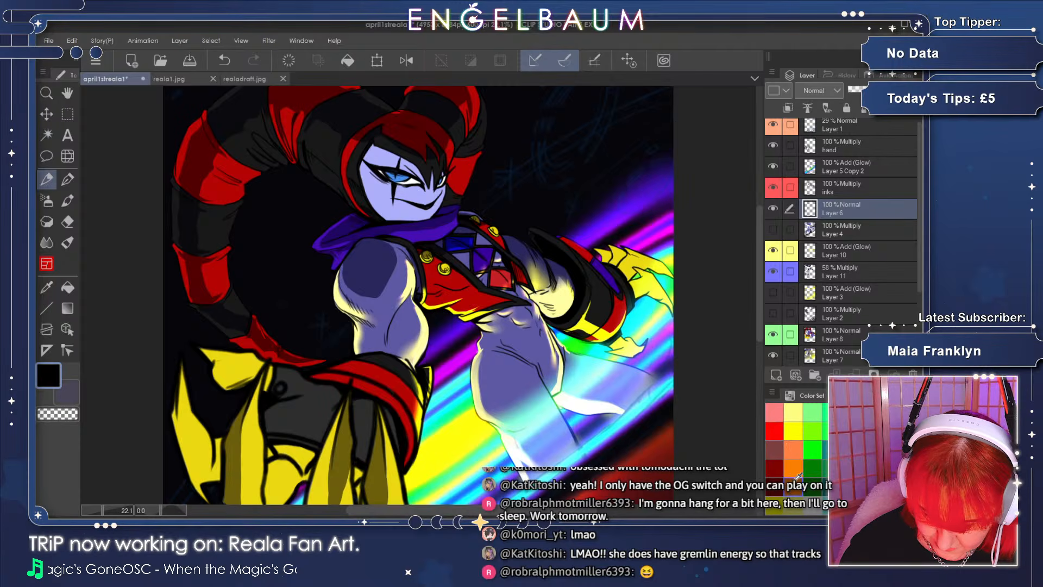
click(812, 467)
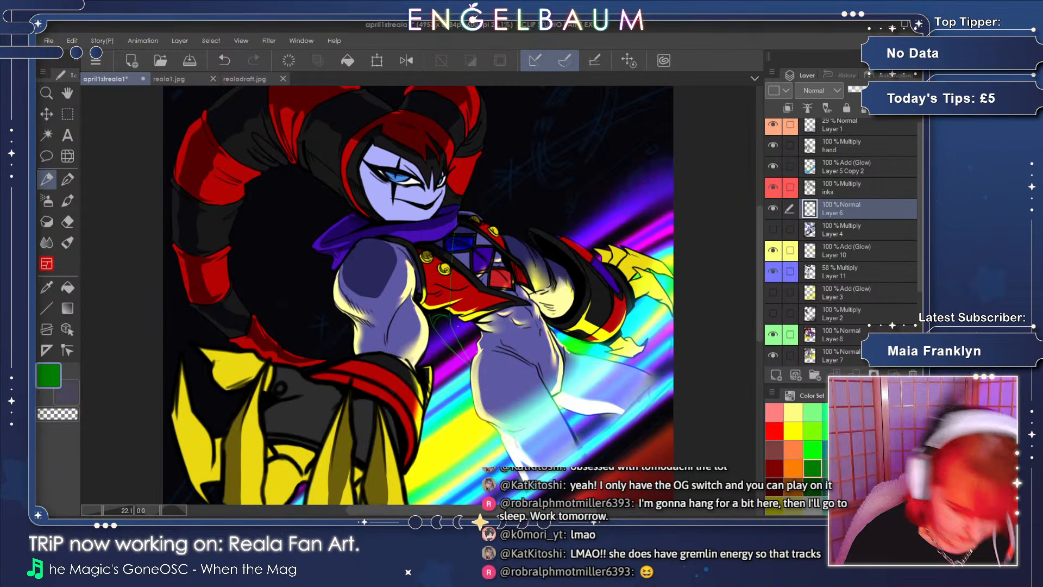
- Clean up the green sketch with the eraser and lower its layer opacity to 37%
click(60, 226)
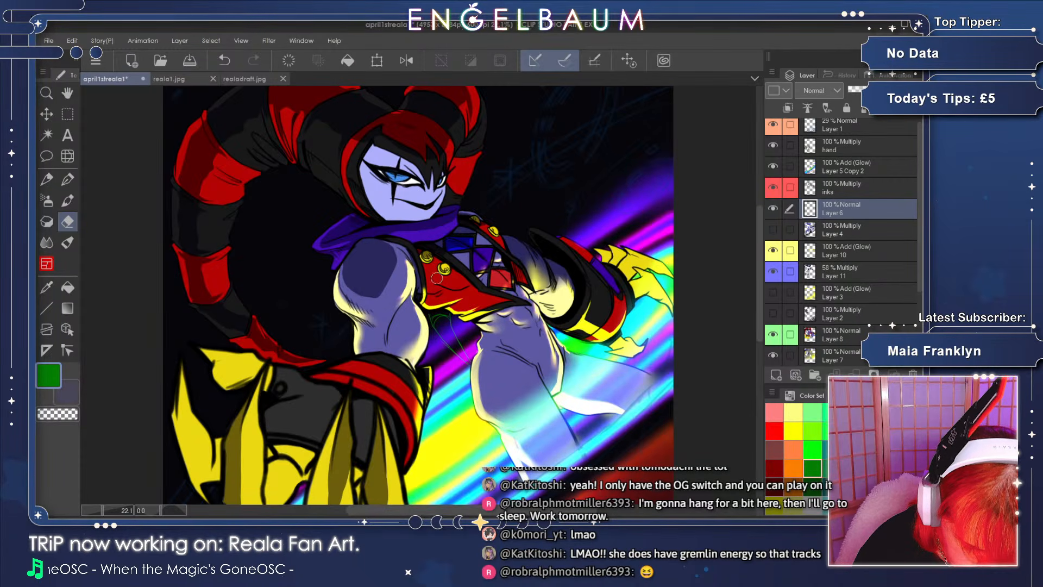
click(105, 510)
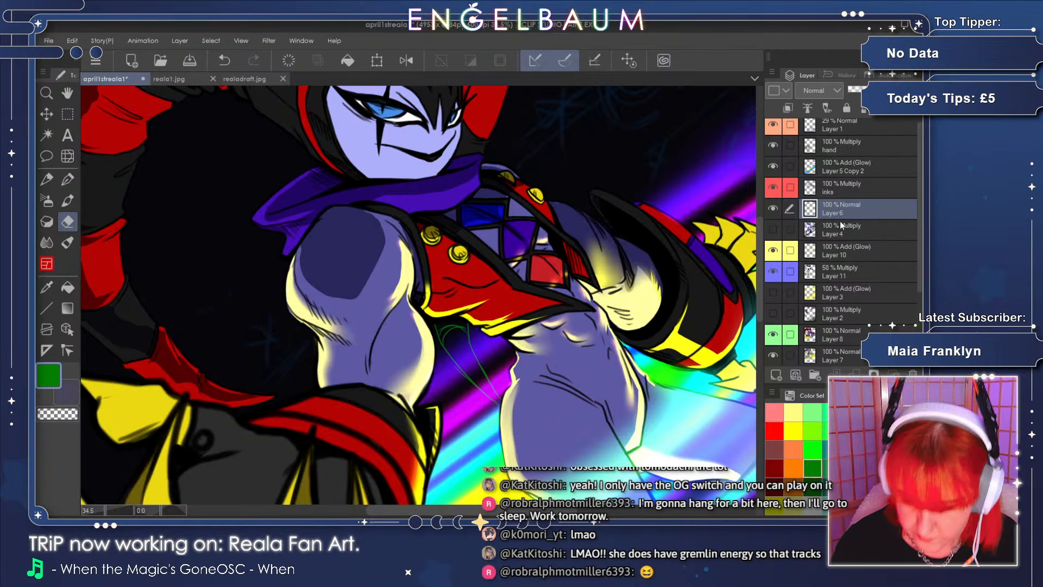
click(773, 207)
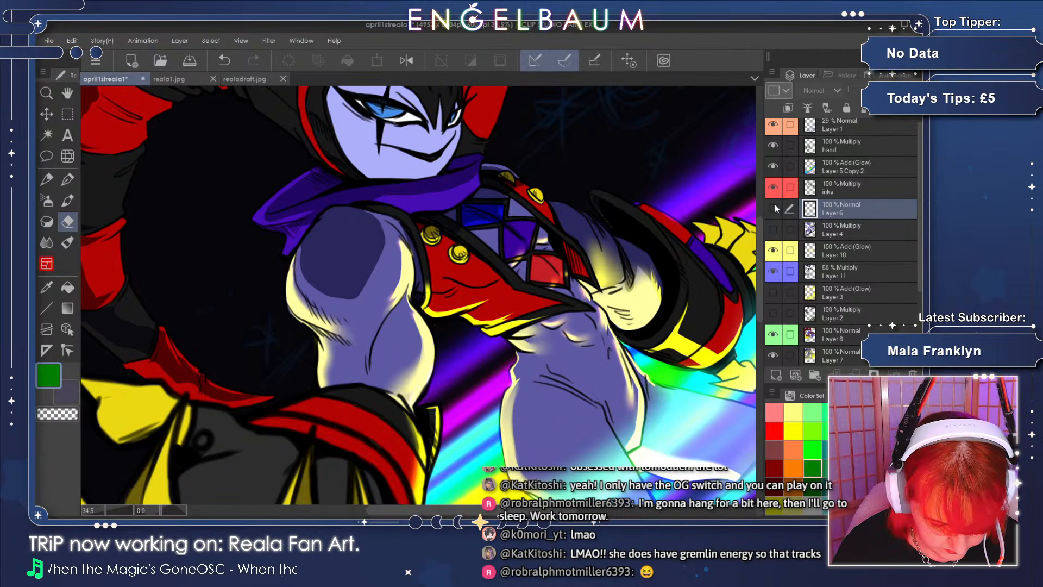
click(773, 207)
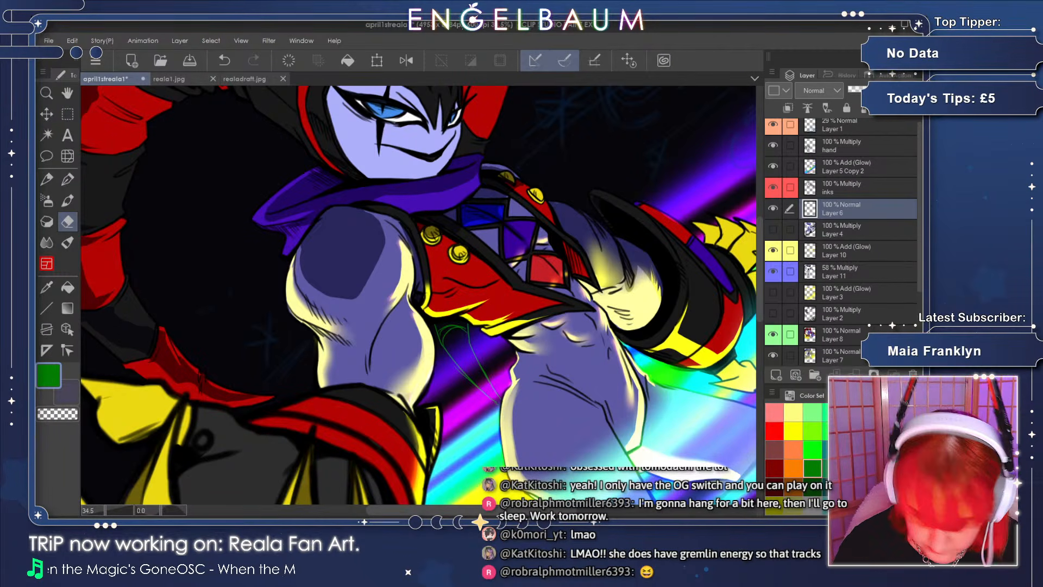
click(865, 90)
- Ink the sketched shape between the arm and the waist in black on the inks layer
click(866, 187)
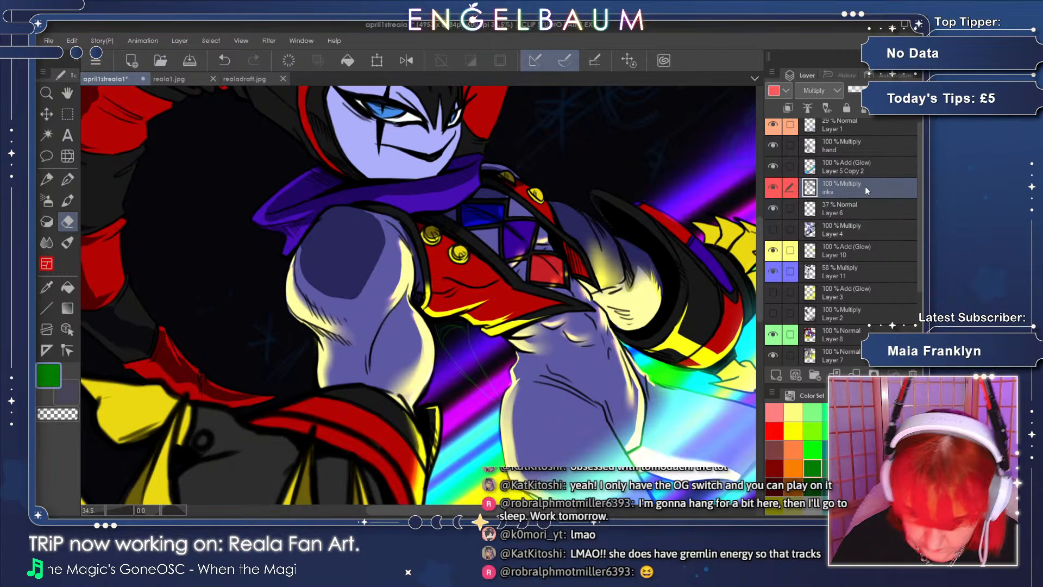
click(774, 503)
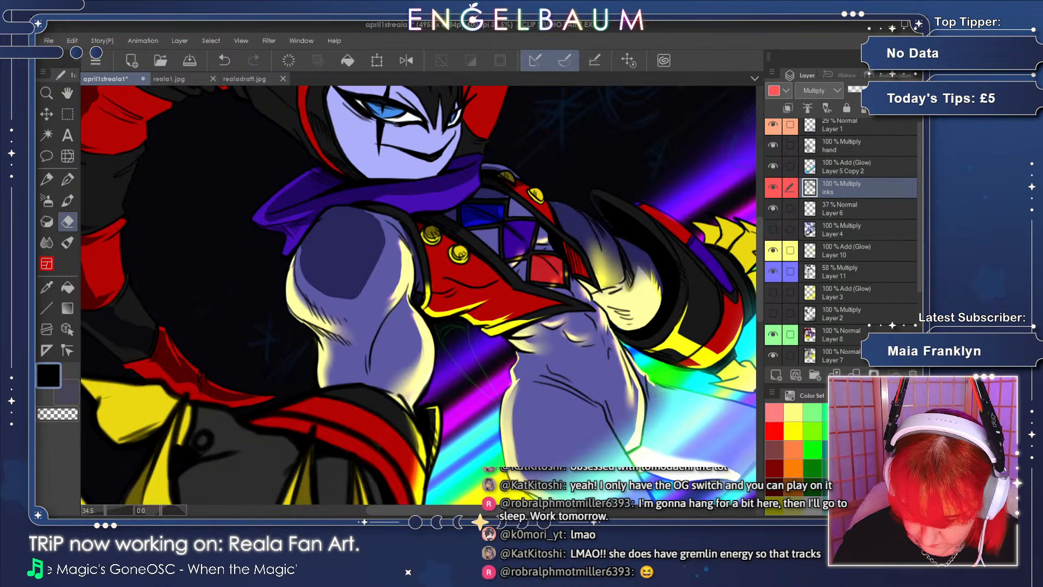
click(46, 179)
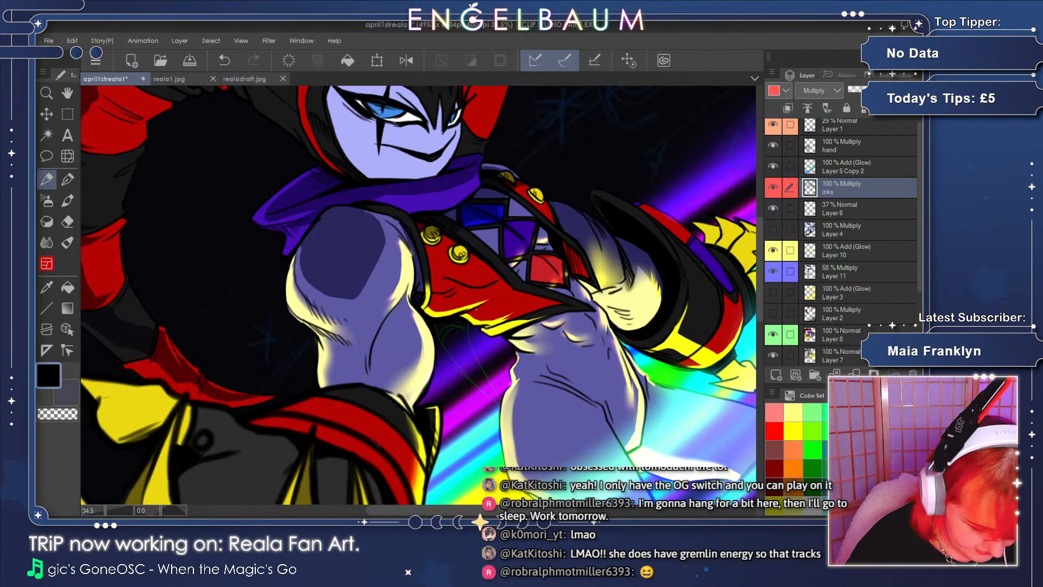
click(107, 509)
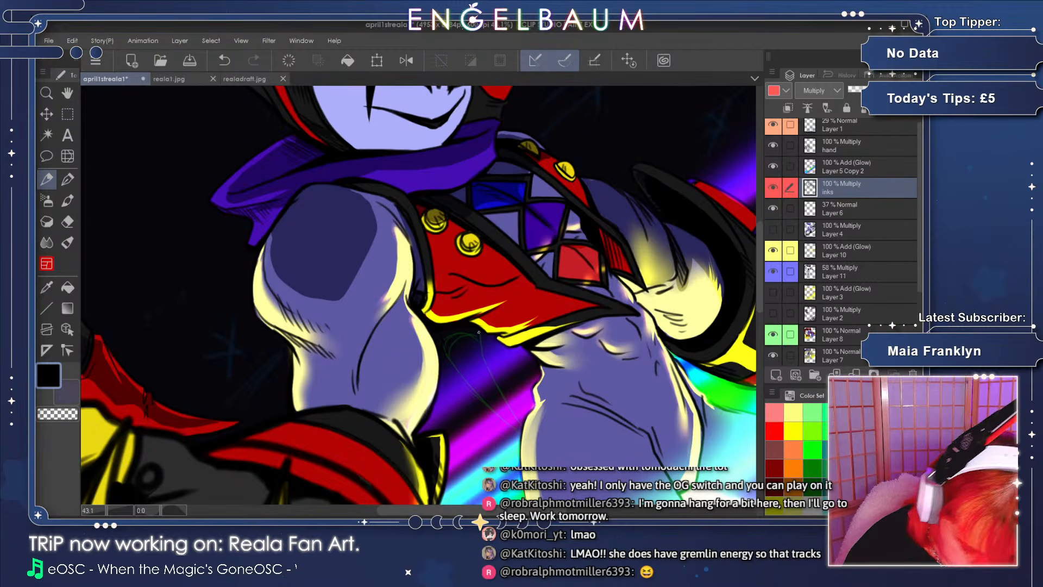
click(166, 513)
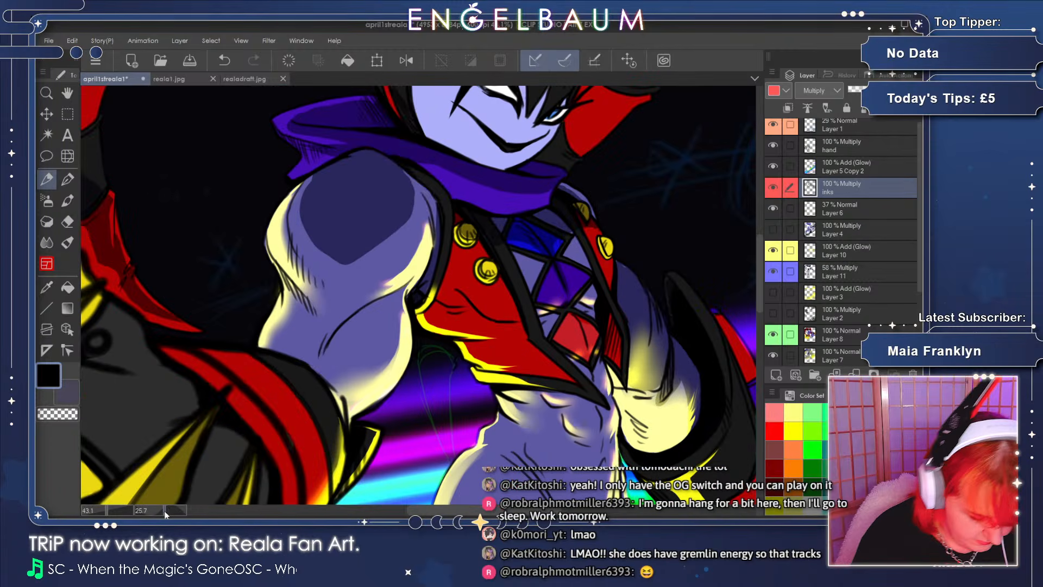
drag(759, 276, 759, 288)
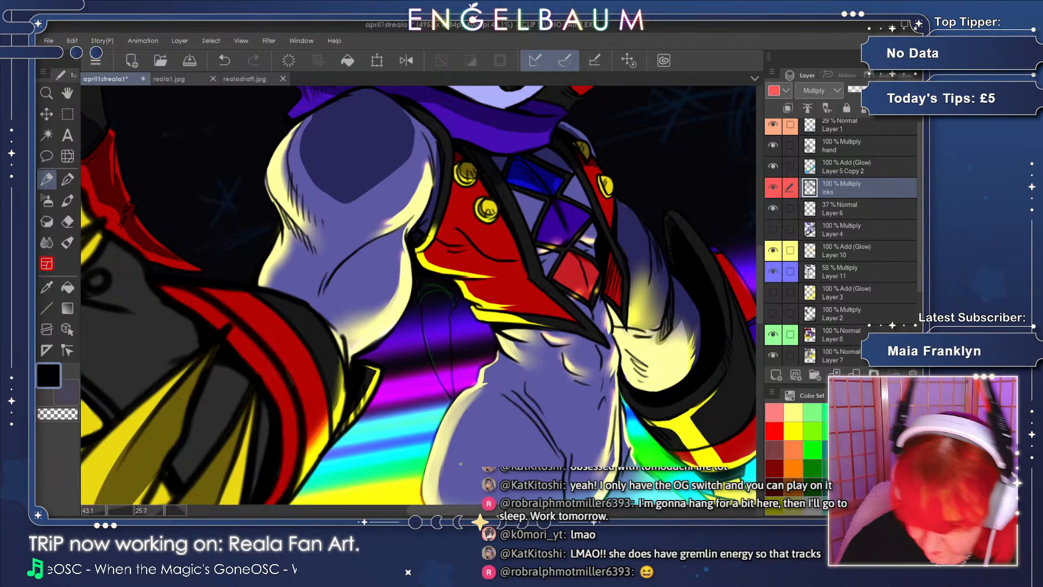
click(862, 206)
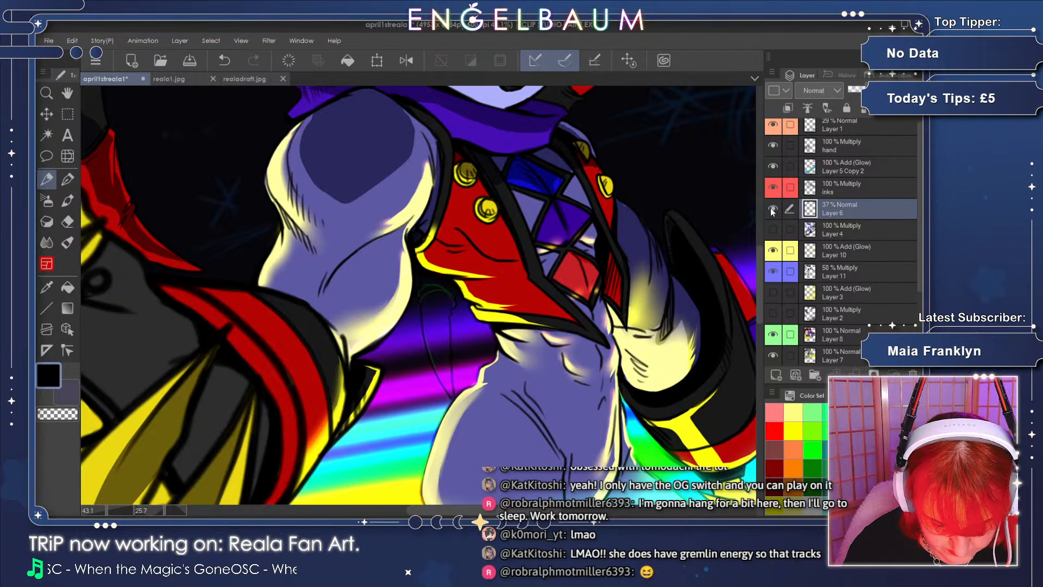
click(868, 188)
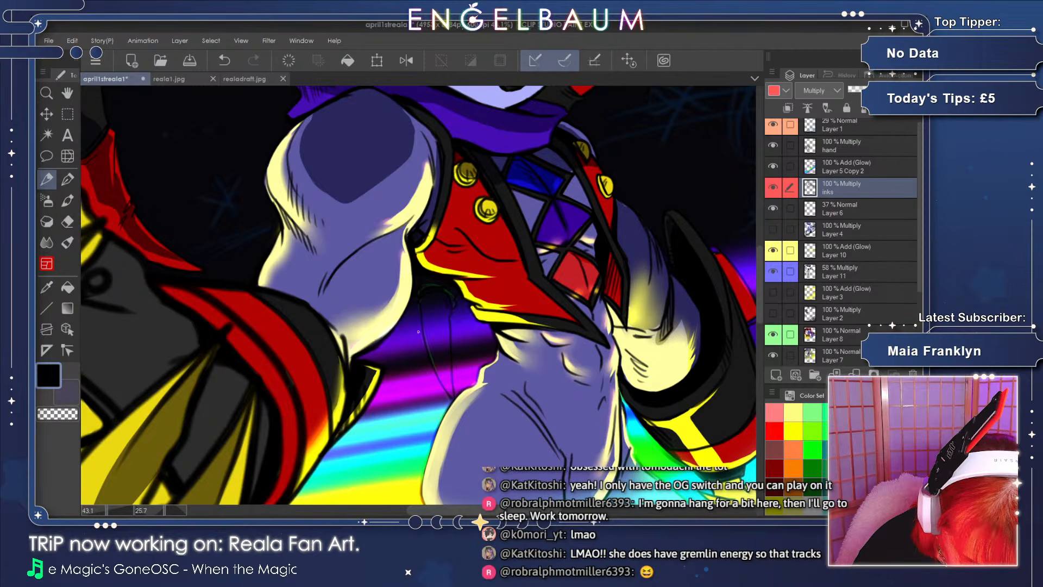
- Compare the inked lines with the green sketch hidden, and delete the sketch layer
click(837, 209)
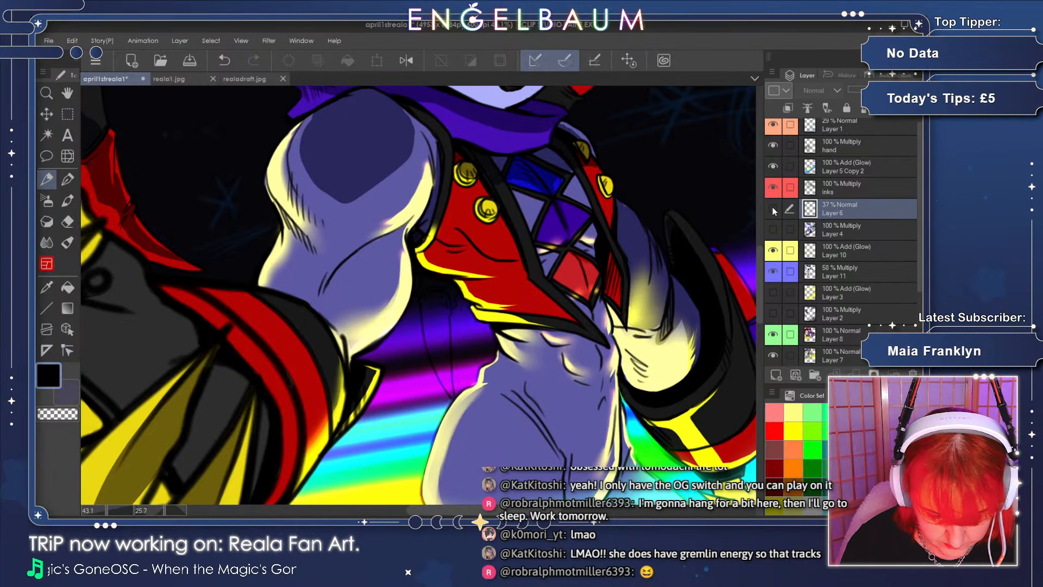
click(773, 209)
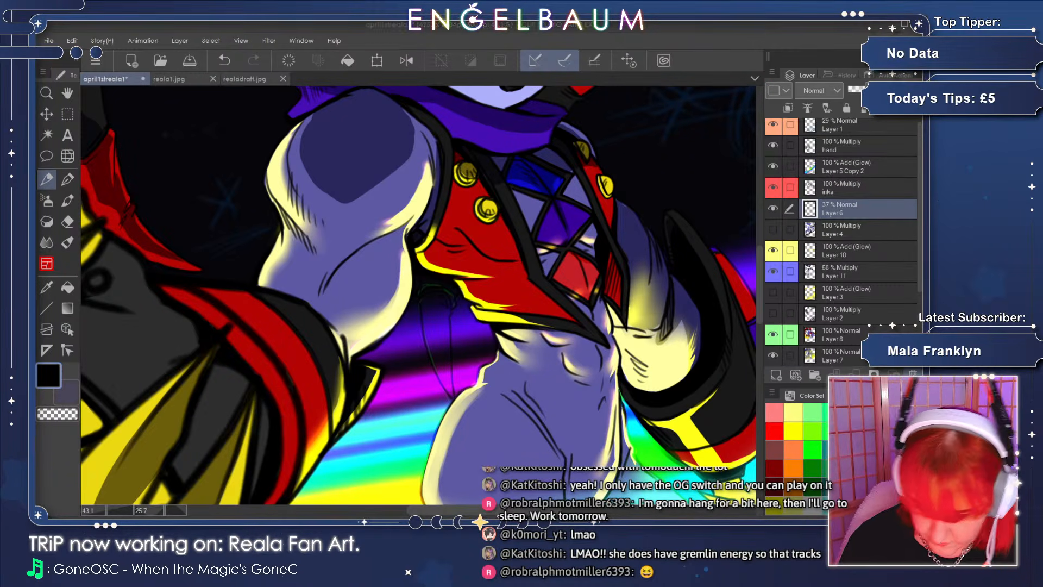
key(Delete)
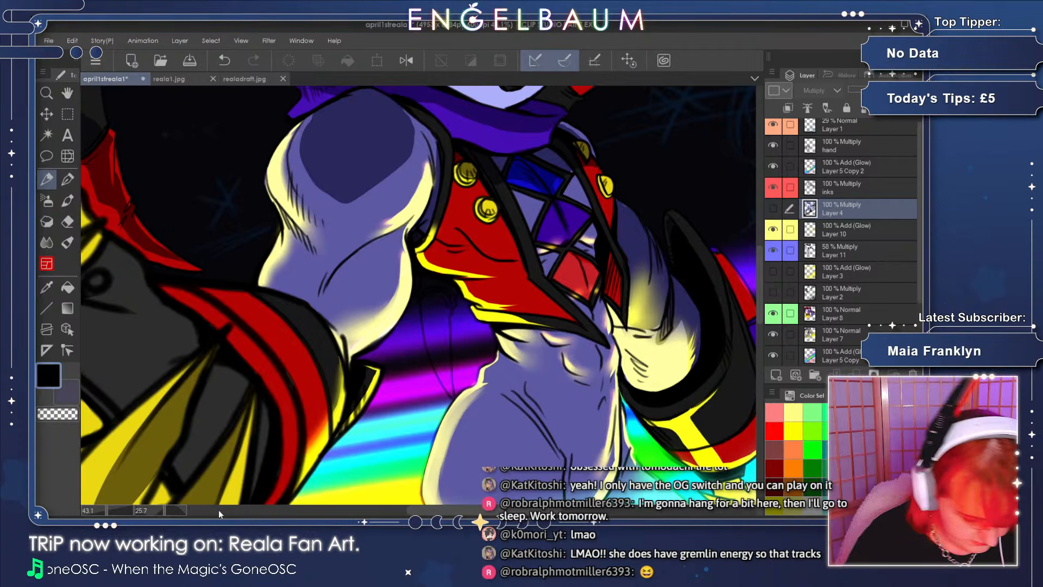
- Colour the inked shape between the arm and waist on Layer 8 with the red sampled from the glove cuff
key(i)
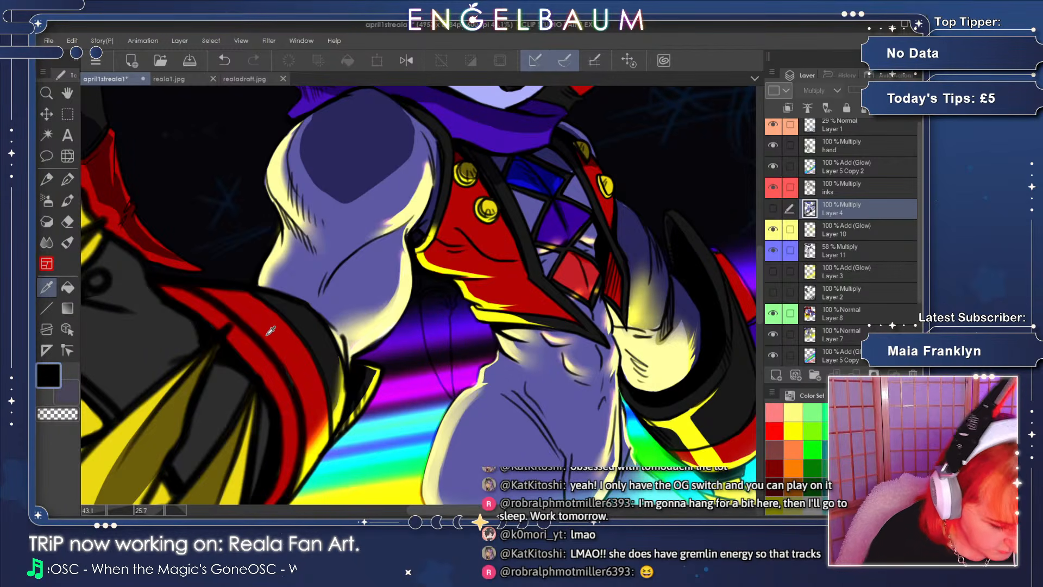
click(270, 330)
key(p)
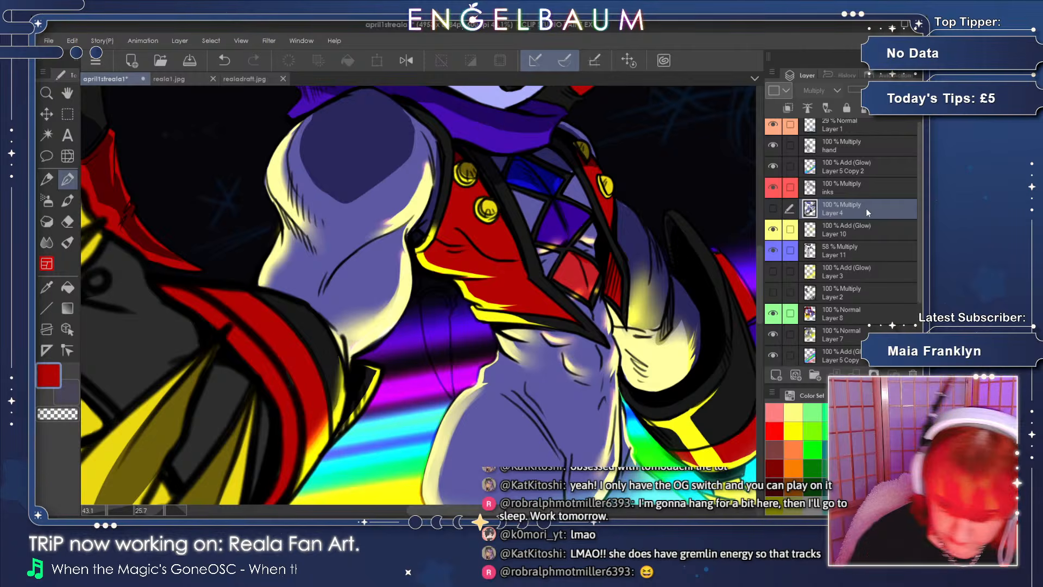
click(867, 314)
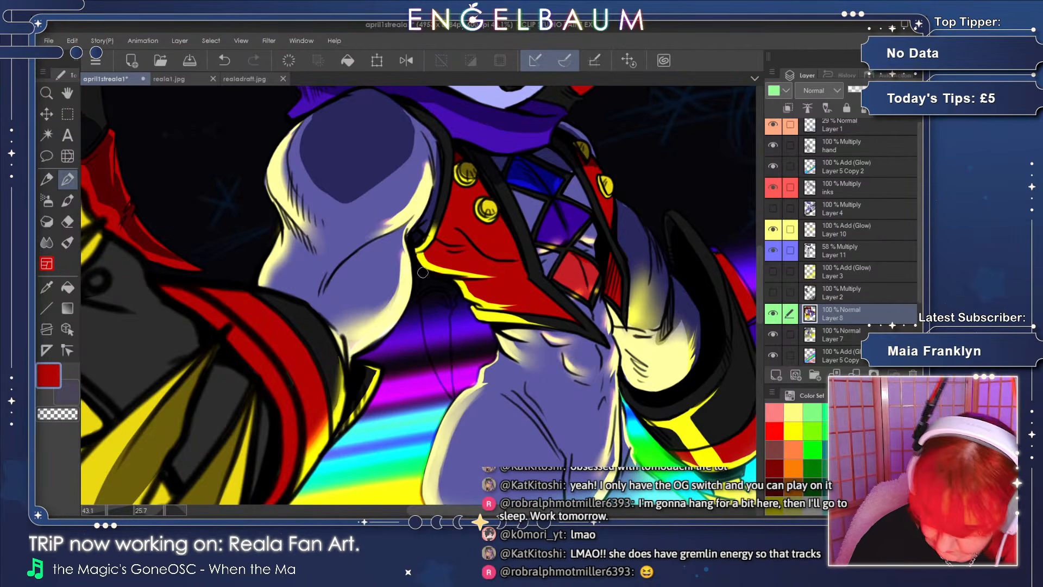
mouse_move(437, 307)
mouse_down()
mouse_move(439, 340)
mouse_move(432, 298)
mouse_up()
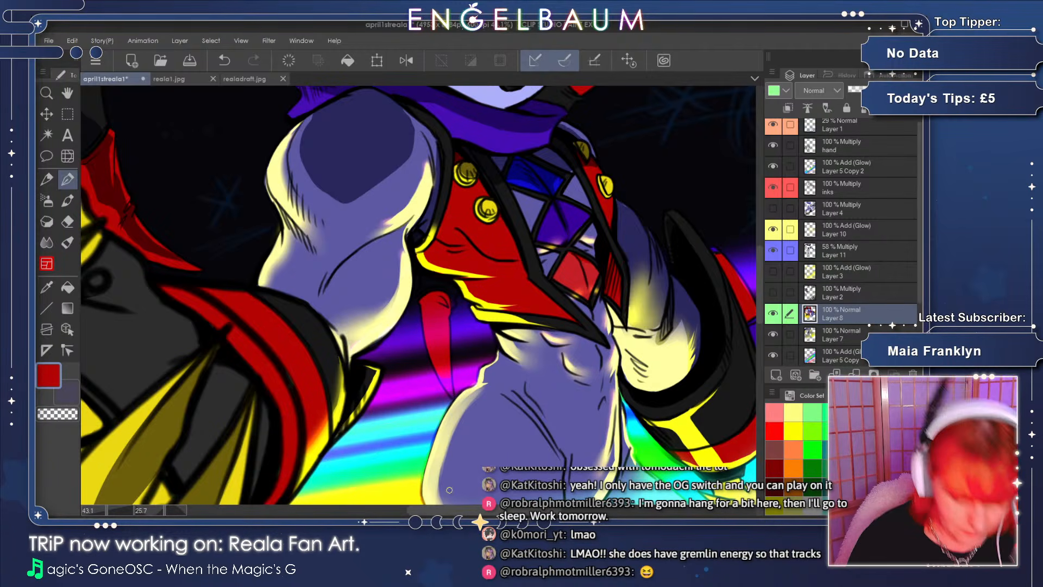
drag(449, 510, 438, 506)
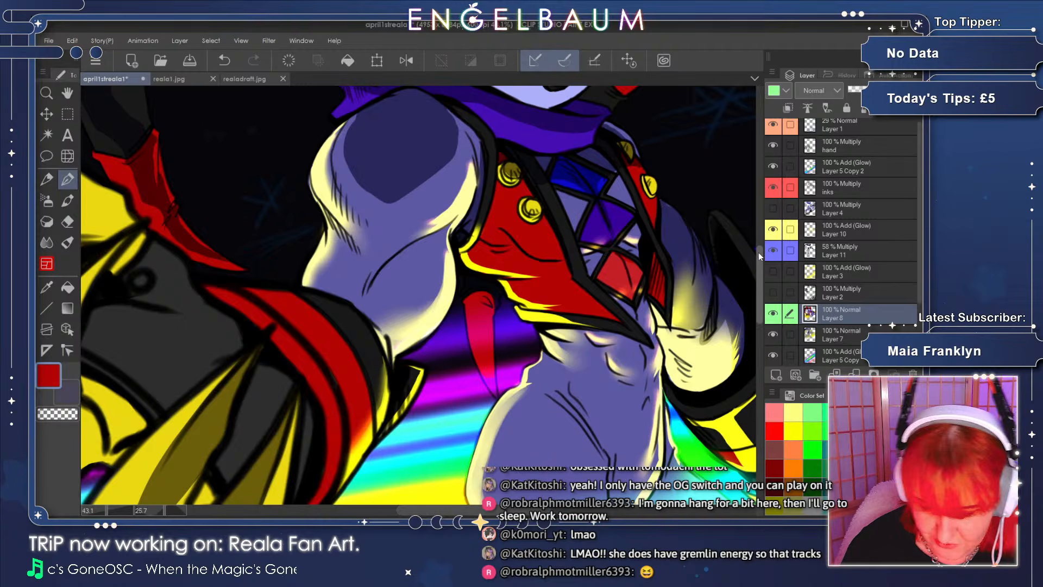
drag(759, 253, 760, 267)
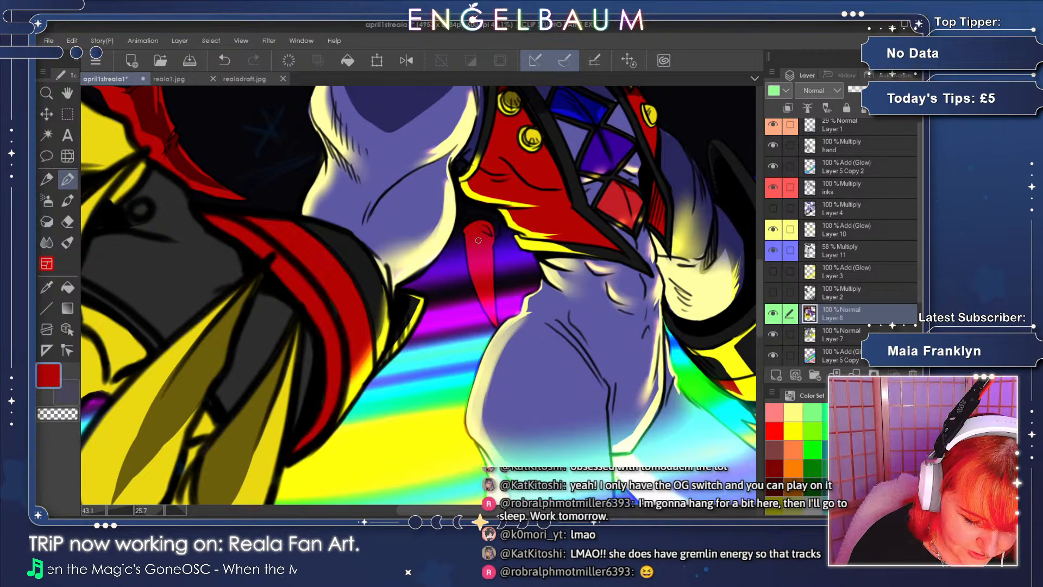
- Fill the area between the vest hem and the red shape with the near-black sampled from the horn's dark stripe
drag(758, 296, 754, 266)
click(46, 288)
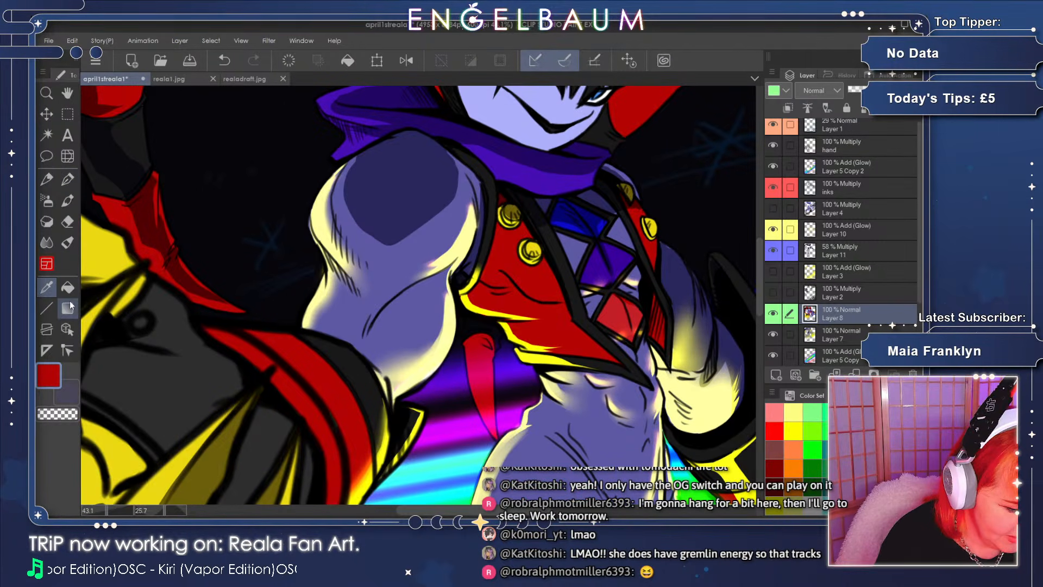
click(133, 123)
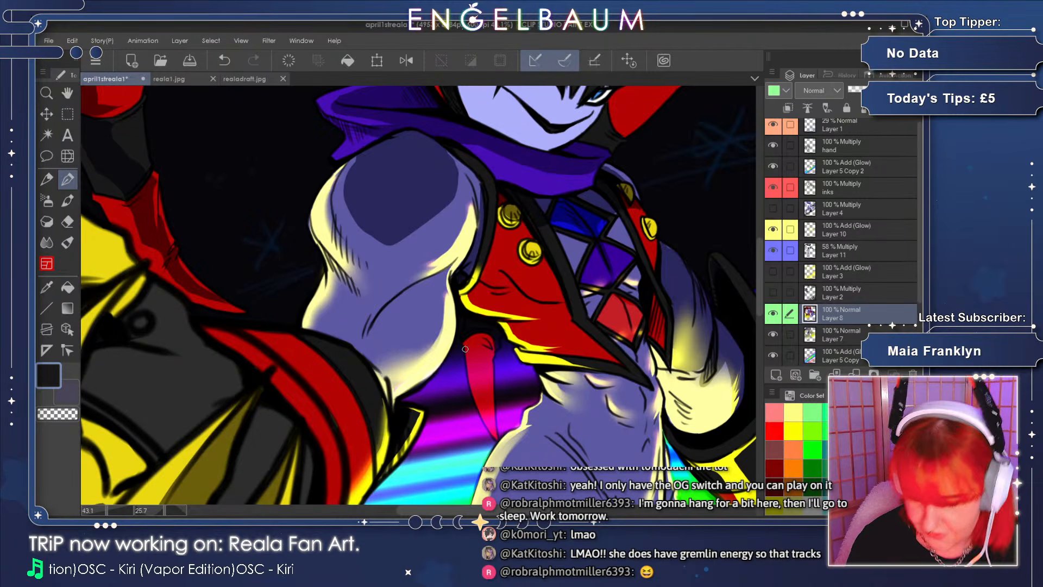
drag(110, 510, 112, 510)
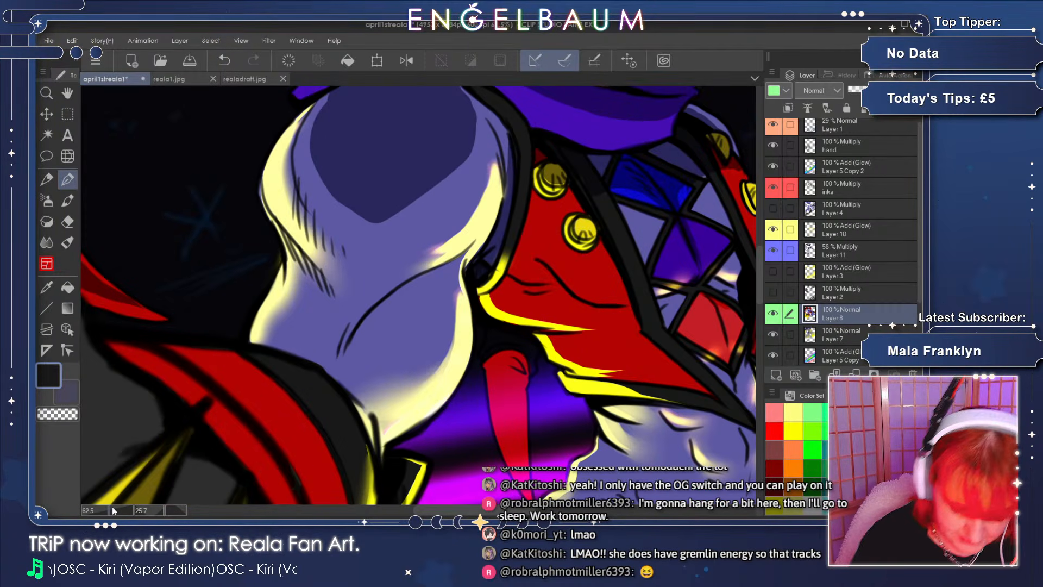
drag(758, 259, 755, 272)
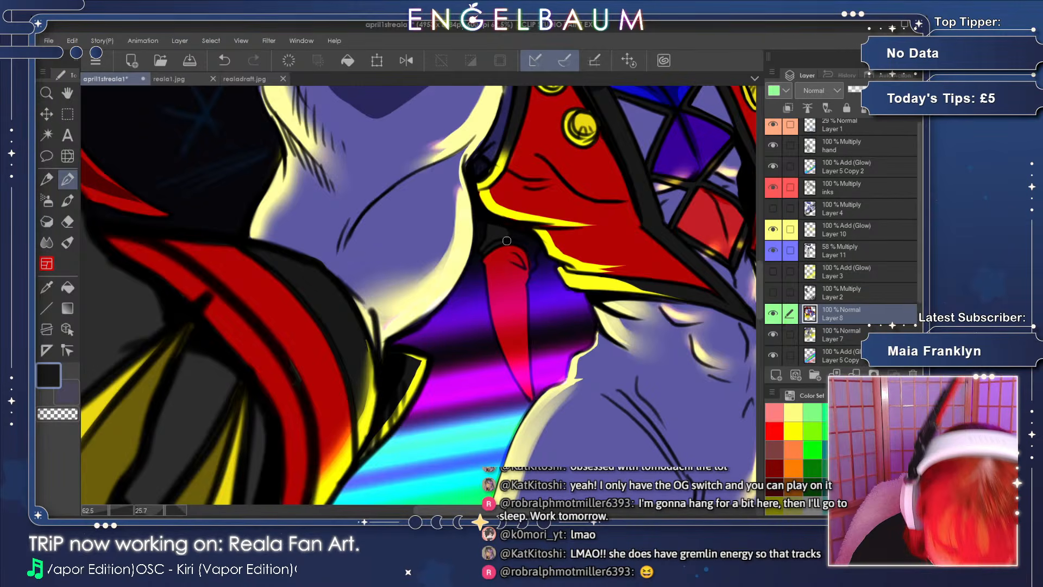
drag(506, 241, 469, 205)
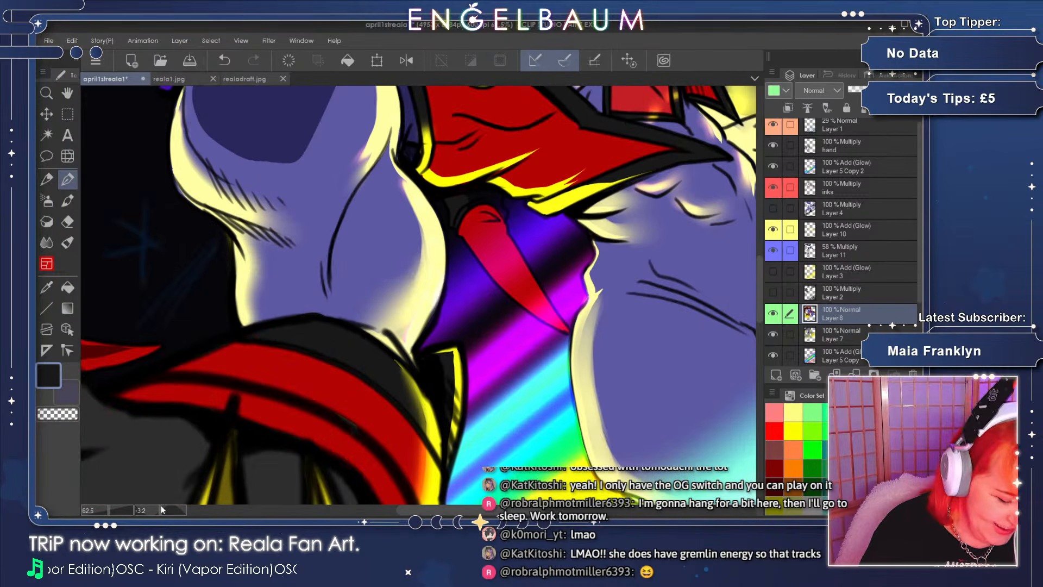
drag(759, 275, 760, 257)
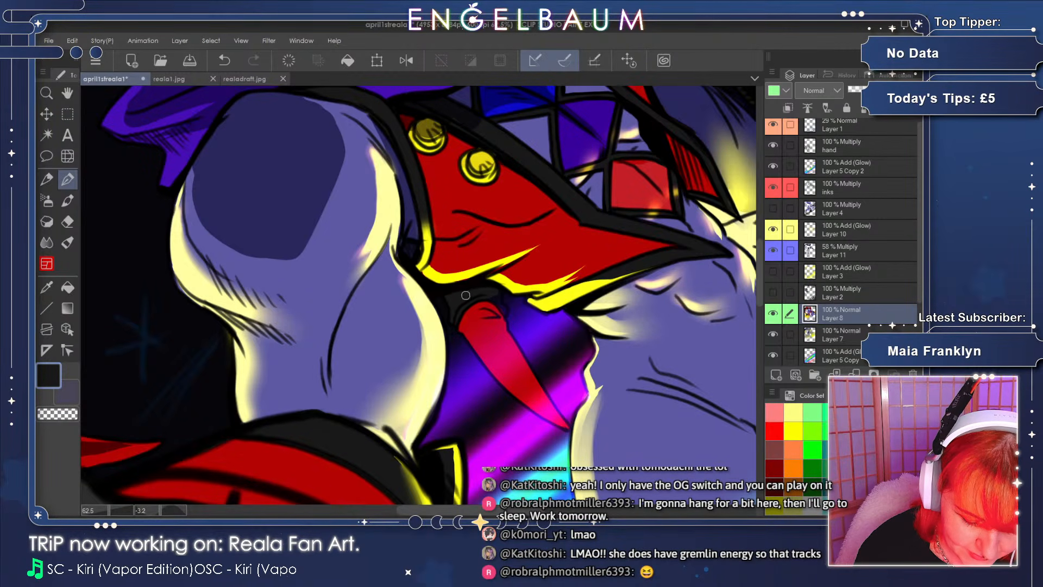
click(178, 509)
drag(758, 275, 758, 282)
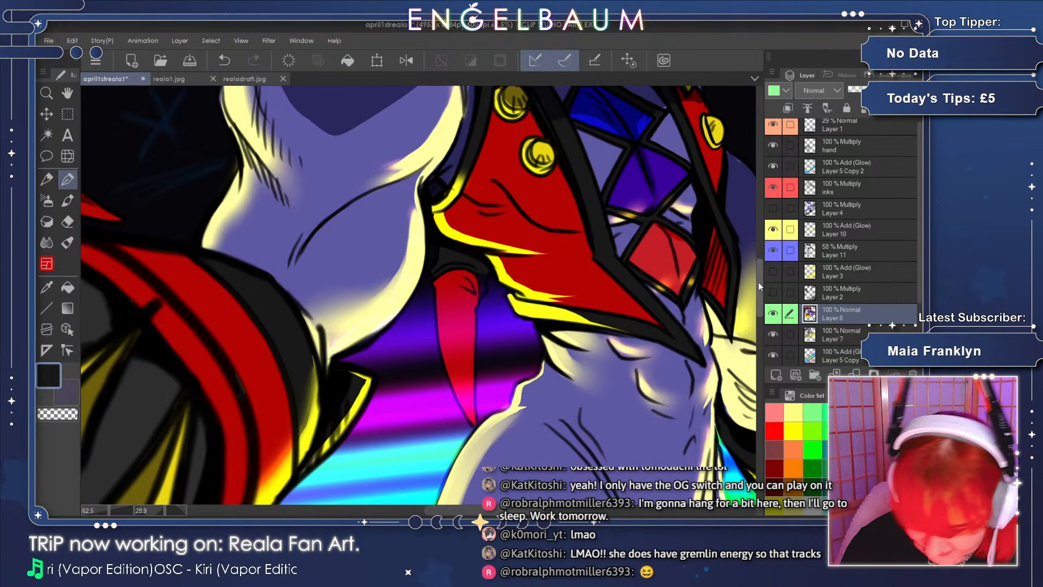
click(175, 509)
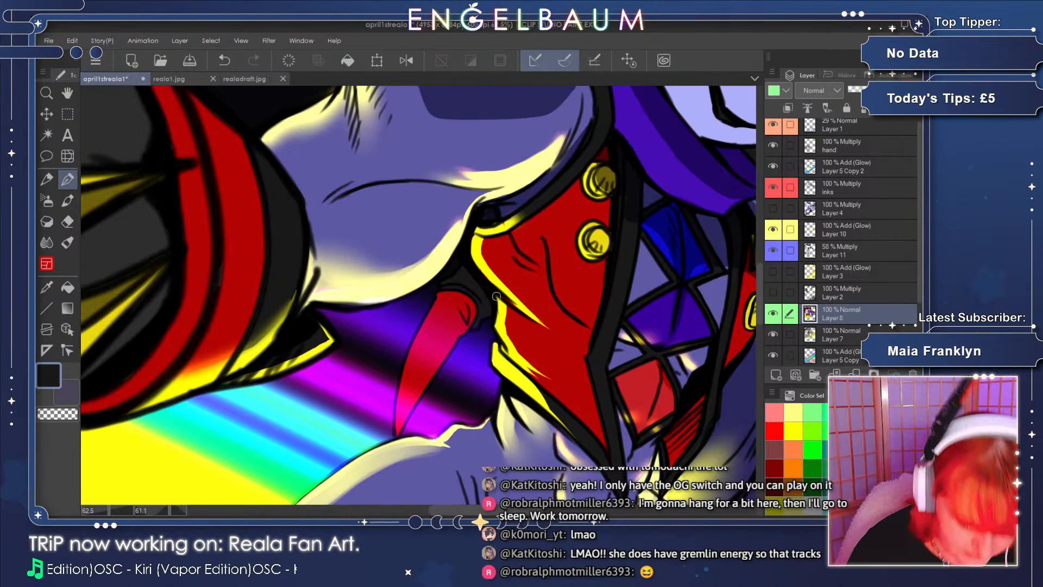
click(164, 512)
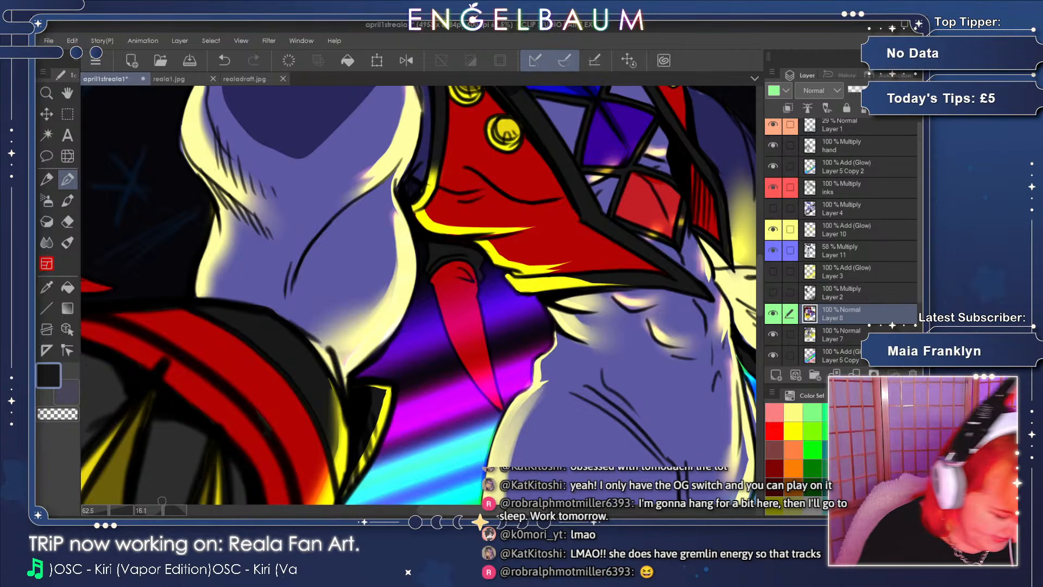
click(104, 508)
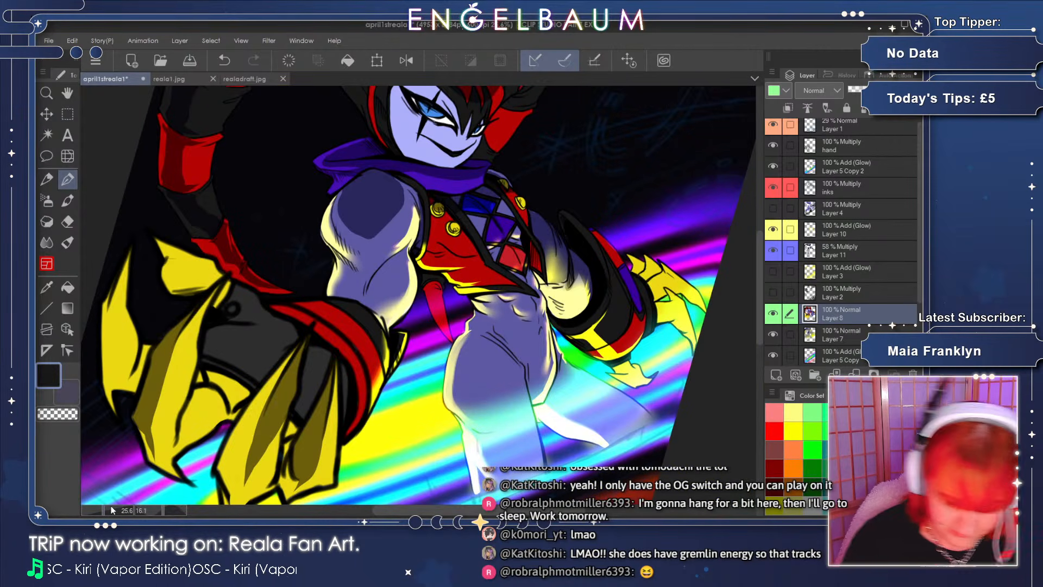
- Review the figure's colouring and compare the artwork with Layer 8 hidden and shown
drag(757, 266, 756, 239)
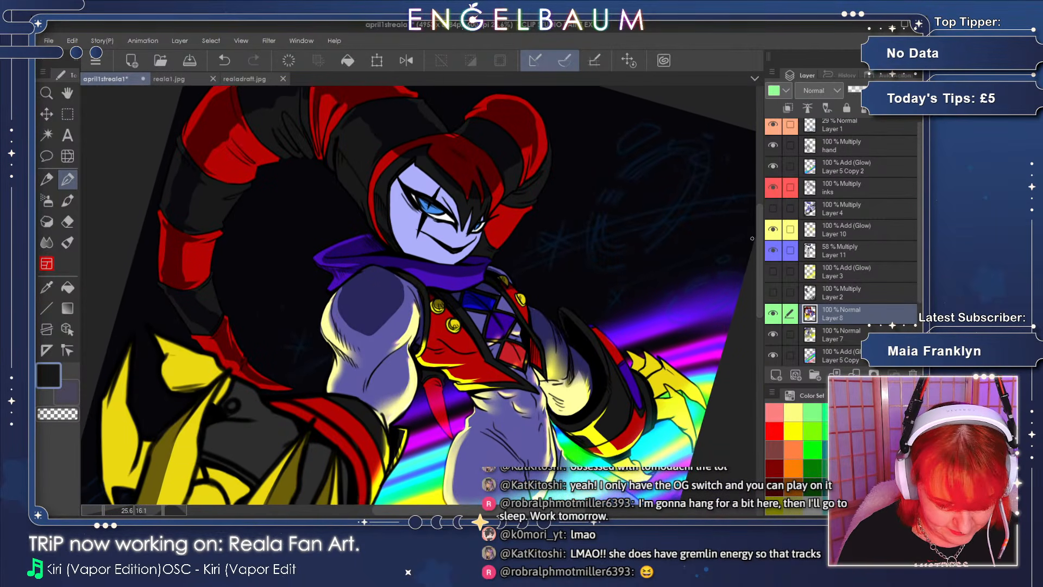
click(47, 286)
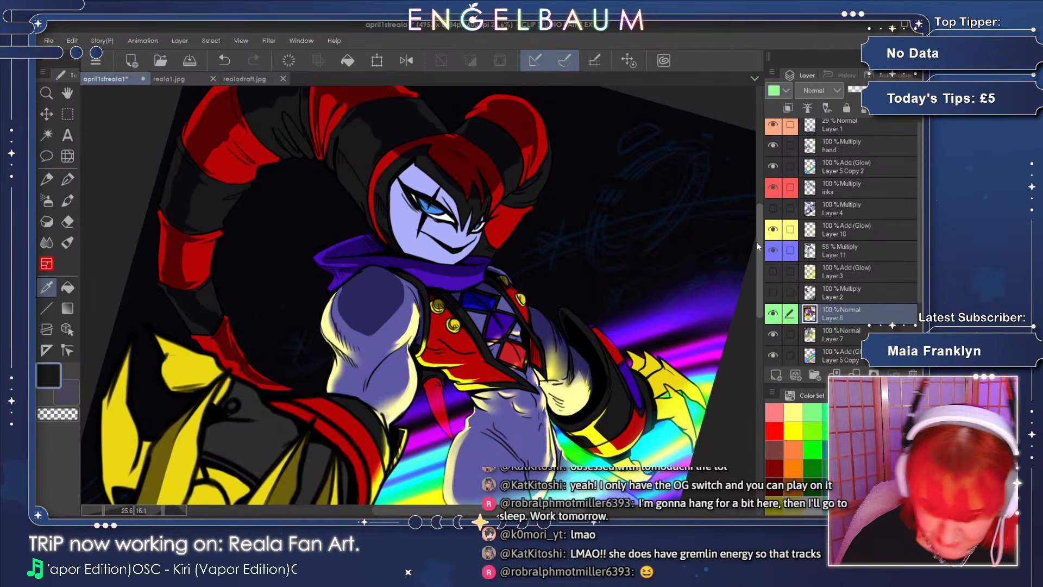
drag(758, 242, 757, 265)
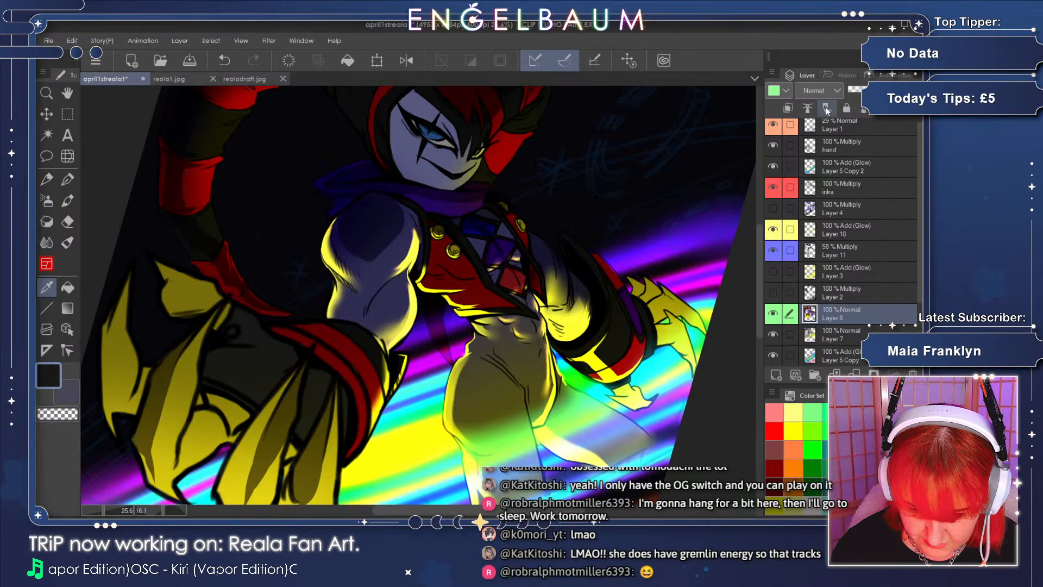
click(772, 314)
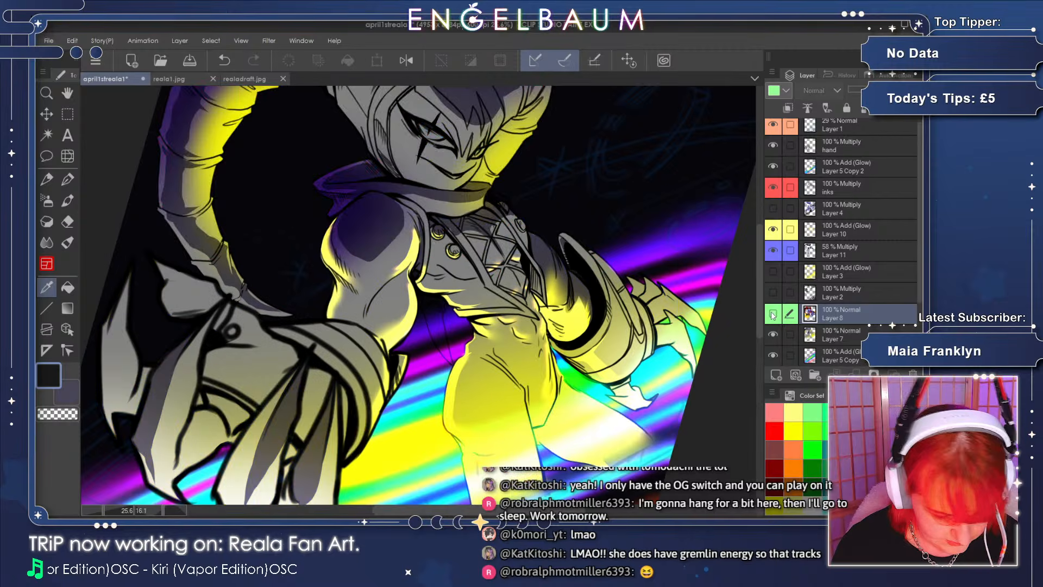
click(772, 314)
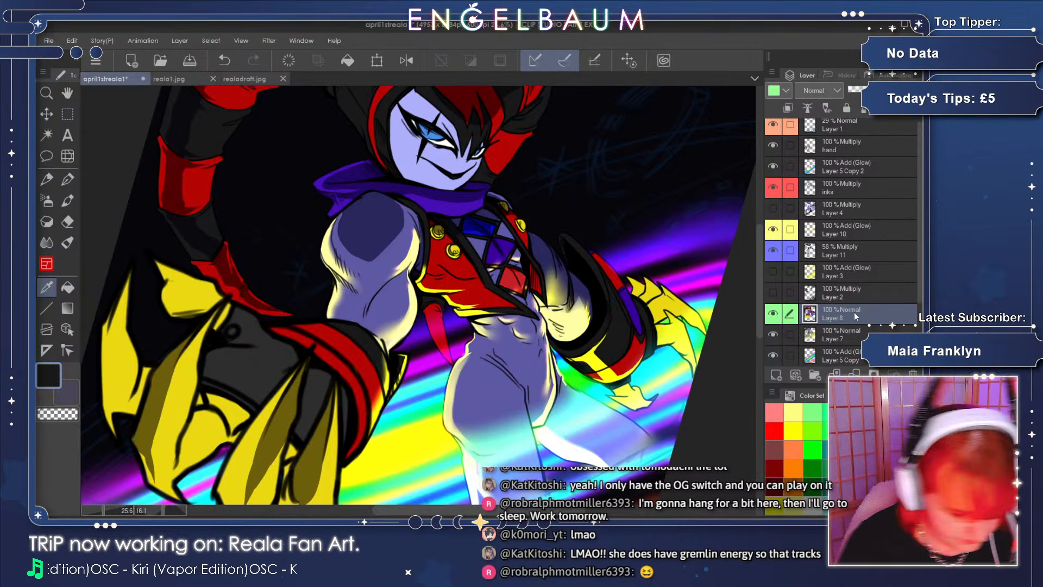
- Colour the small round stud on the large glove with the dark olive sampled from the vest button
click(345, 266)
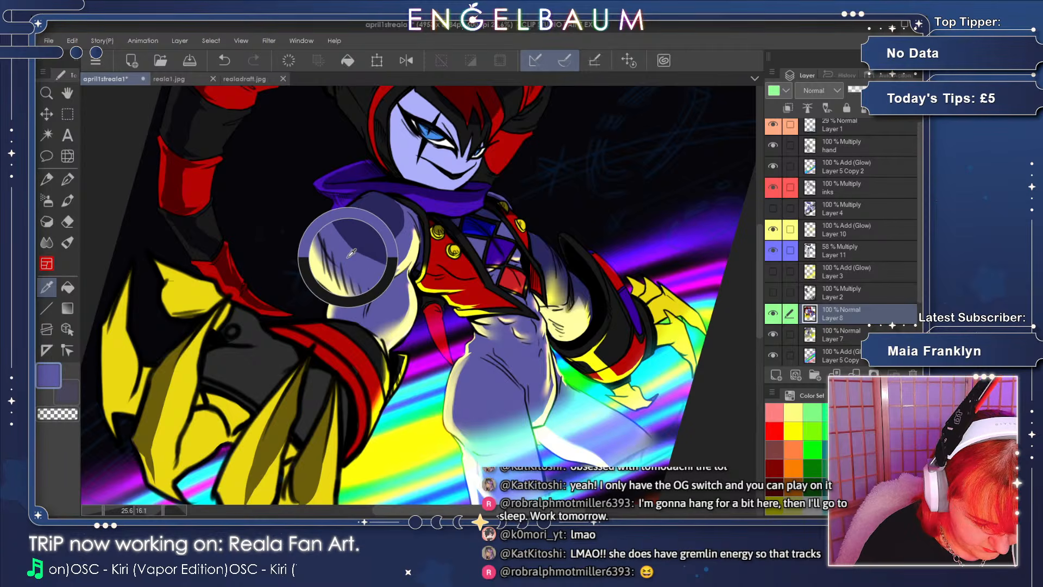
click(438, 228)
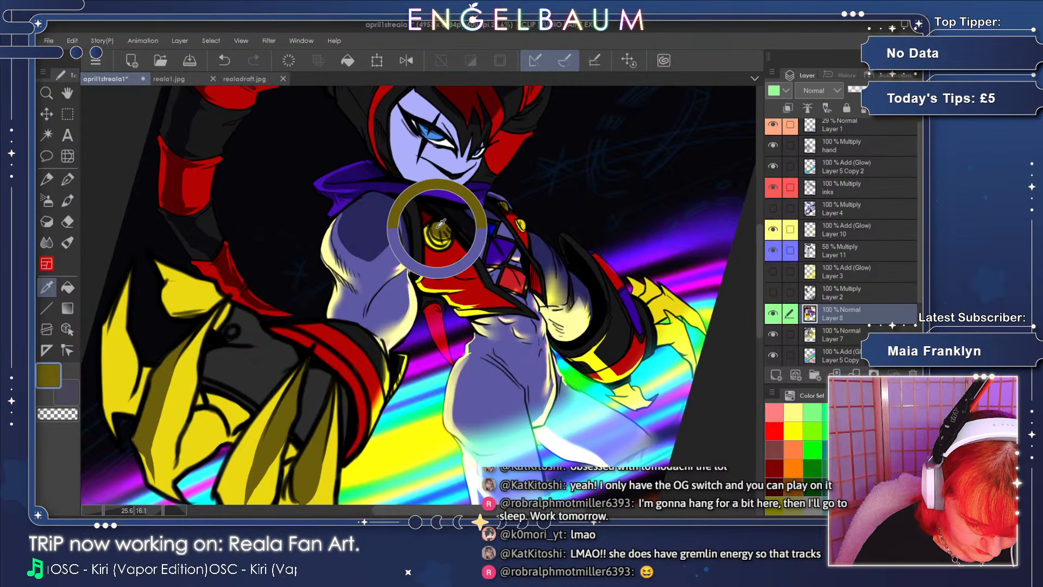
click(68, 178)
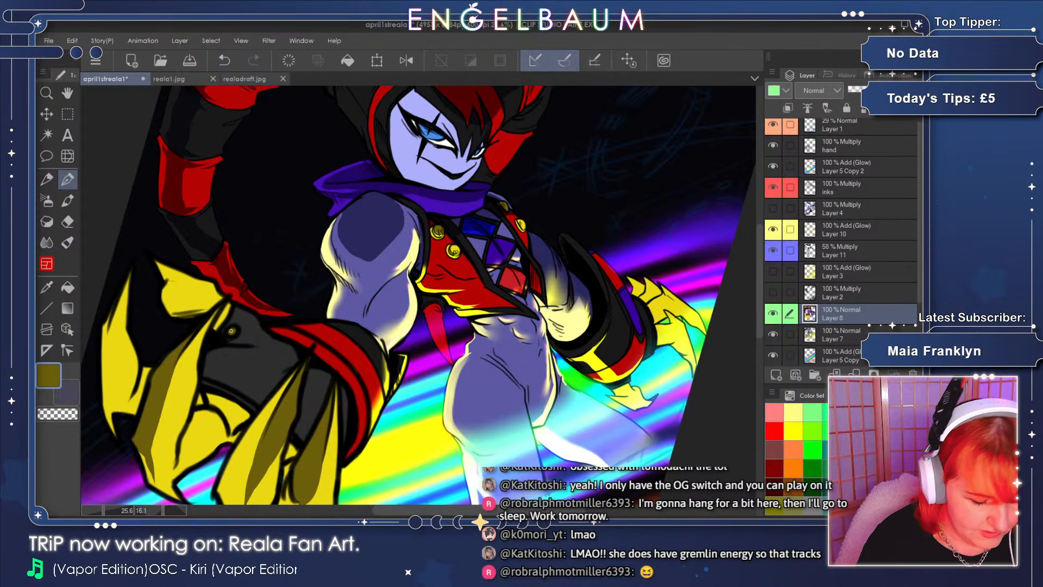
- Examine the character's design in the realadraft.jpg and reala1.jpg references, and return to the april1streala1 artwork
click(249, 78)
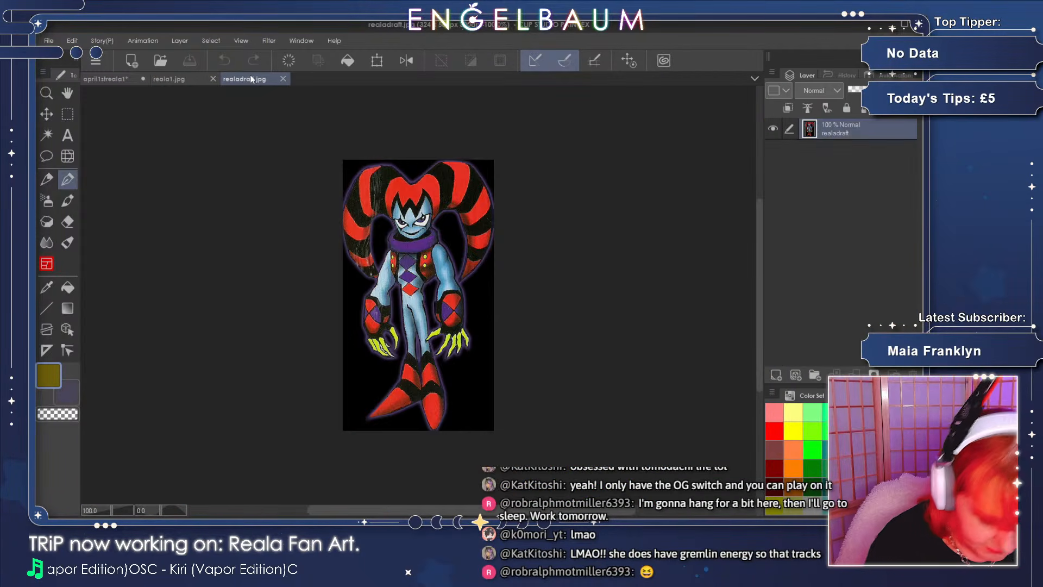
click(200, 76)
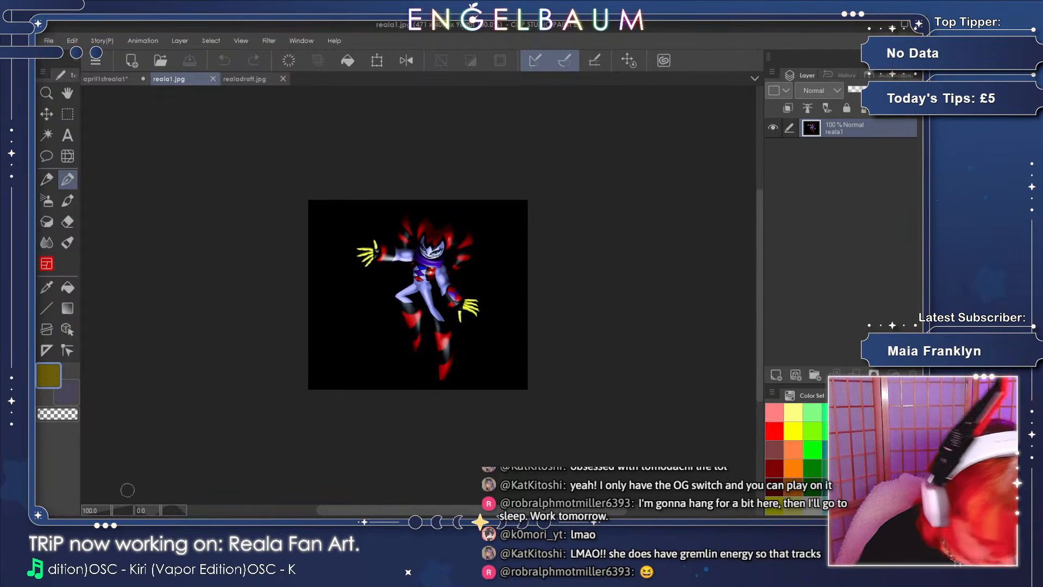
click(115, 509)
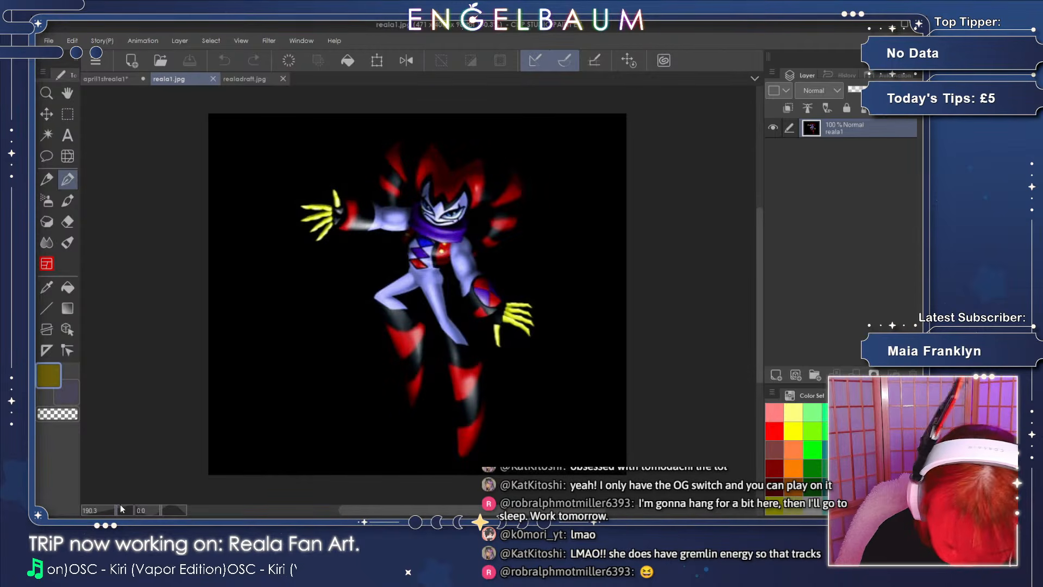
click(106, 79)
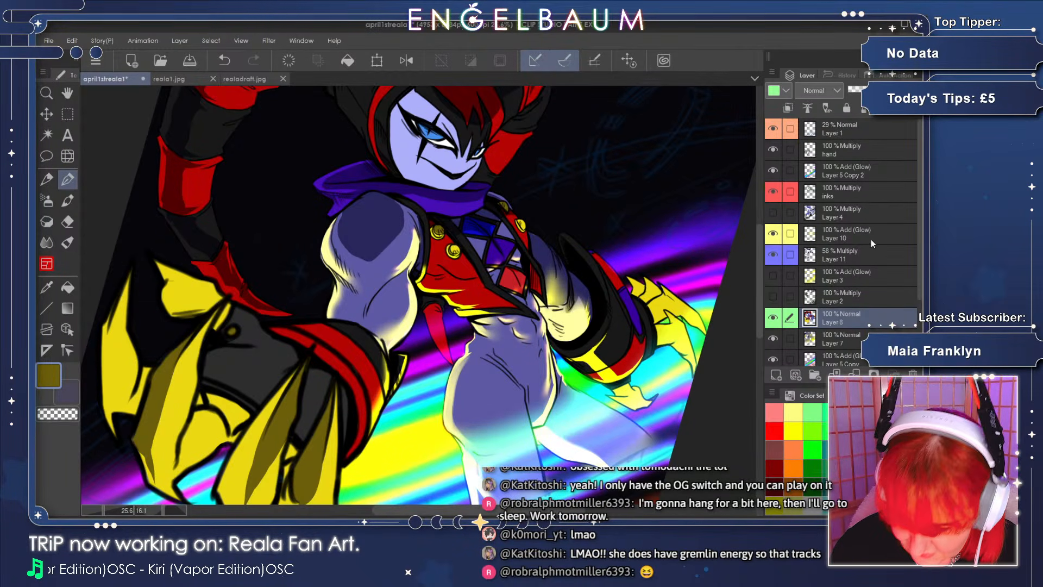
- Refine the black line work around the glove's round stud on the inks layer, checking it with the layer hidden and shown
click(869, 194)
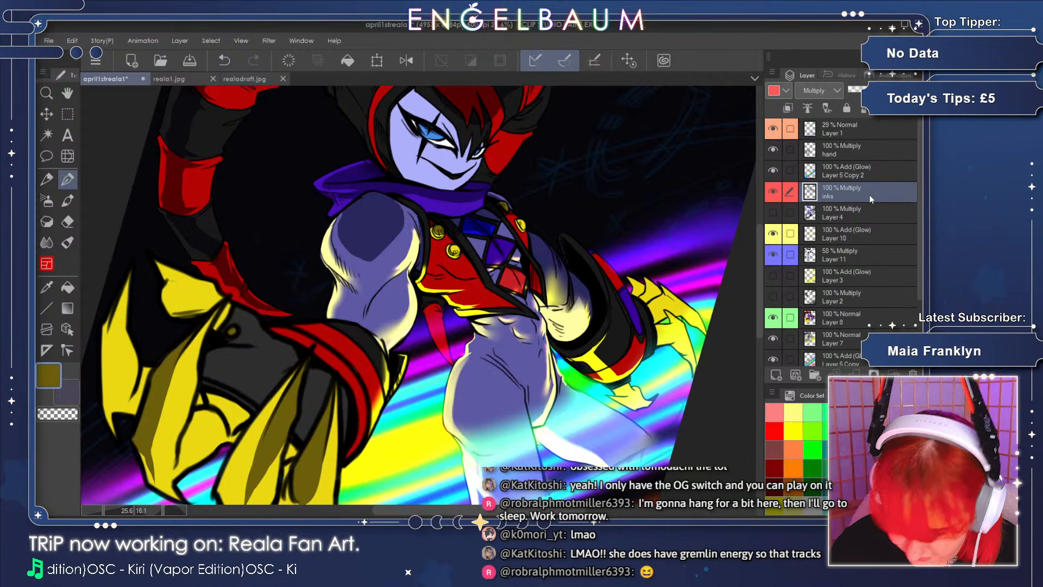
key(i)
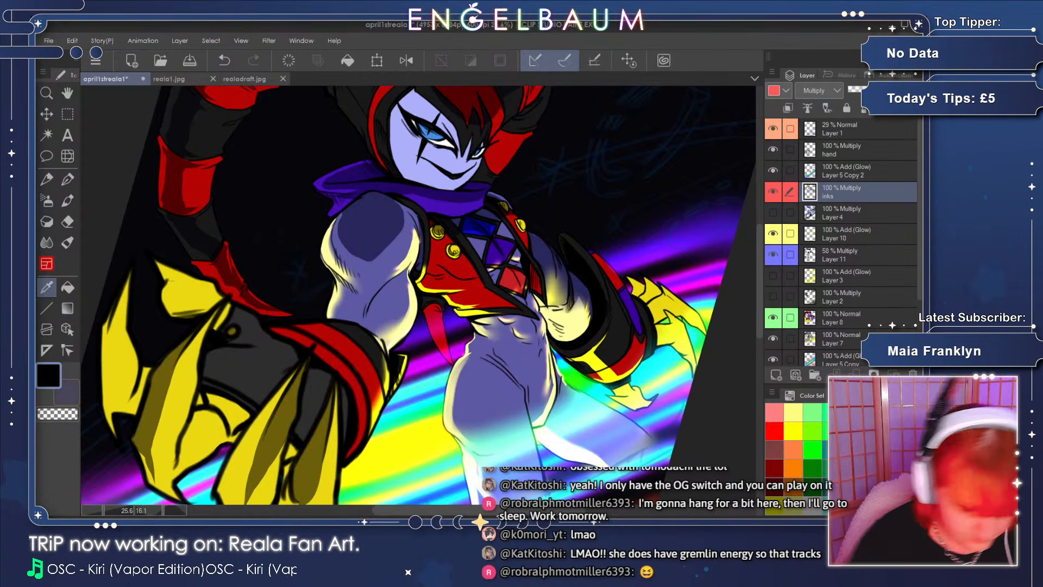
click(47, 178)
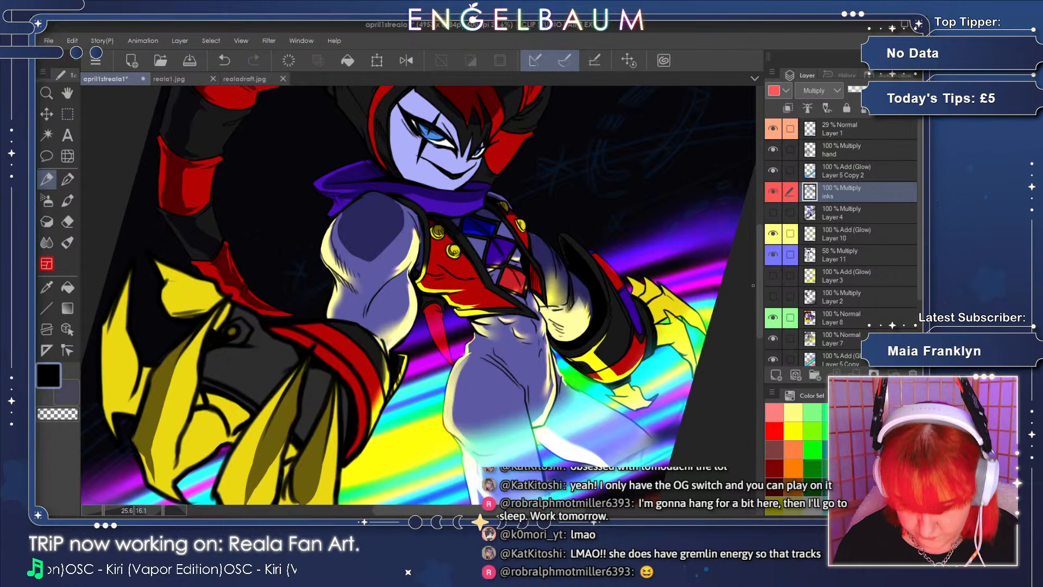
key(e)
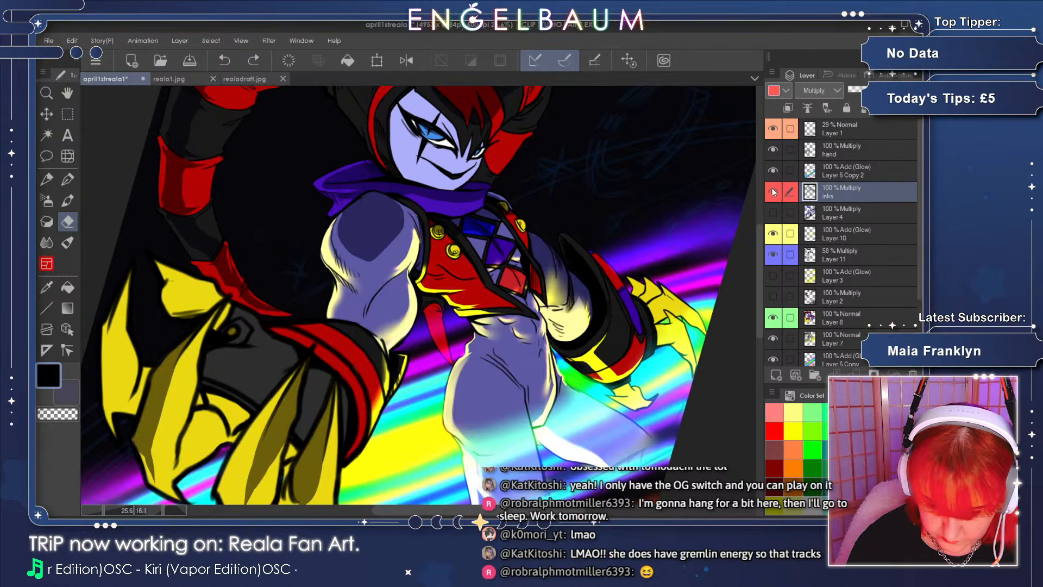
click(773, 192)
click(773, 192)
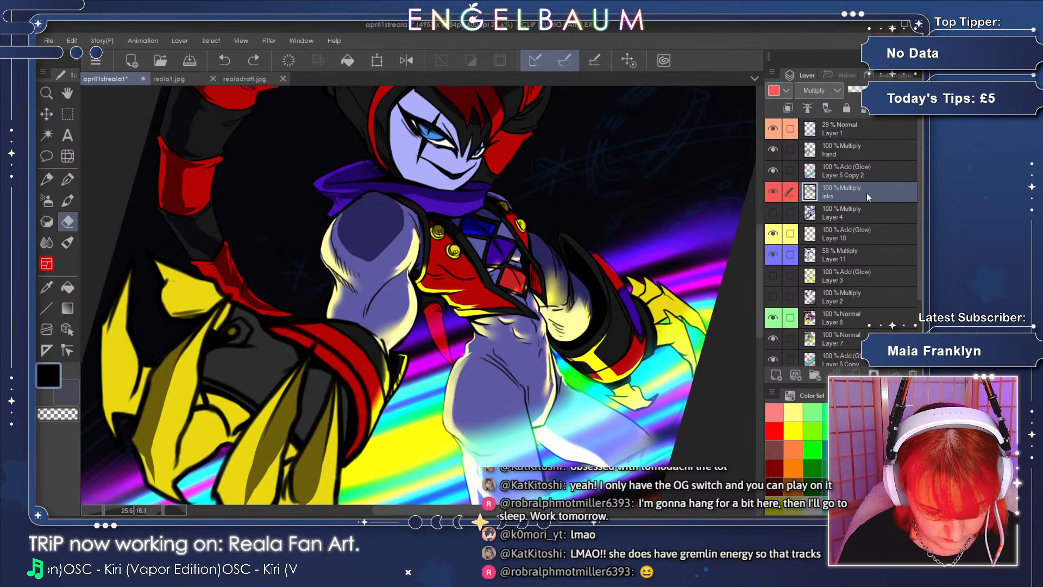
- Turn on the Multiply shading of Layer 4 over the figure
drag(758, 262, 760, 226)
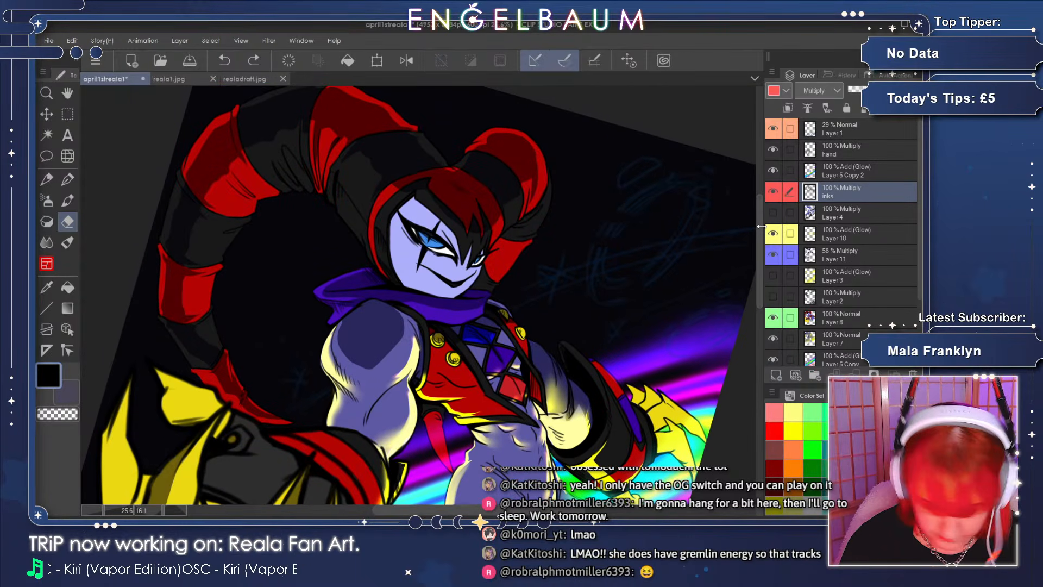
click(772, 212)
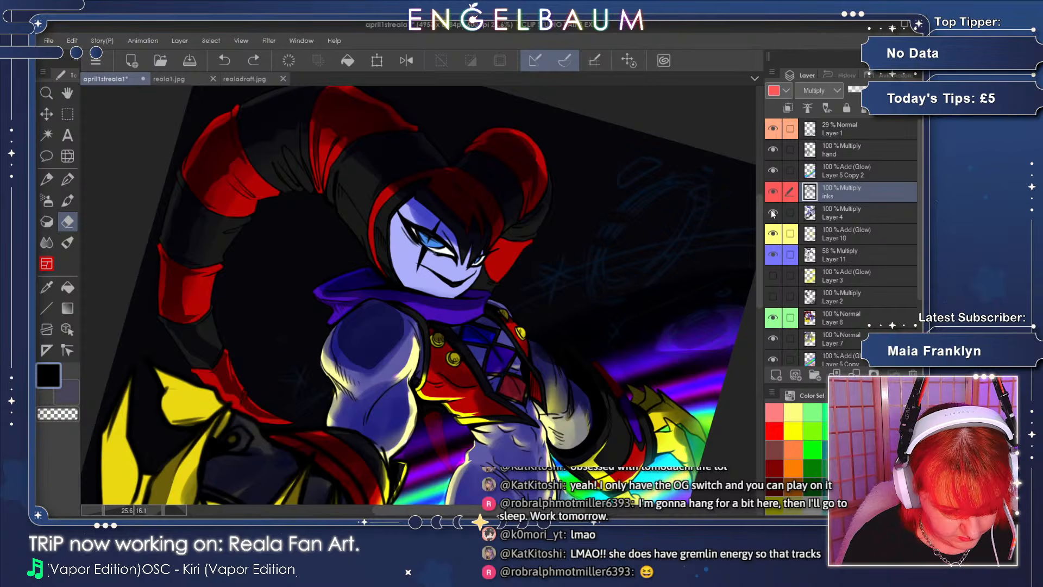
- Compare the figure with and without Layer 4's Multiply shading and leave that layer hidden
click(772, 213)
click(773, 213)
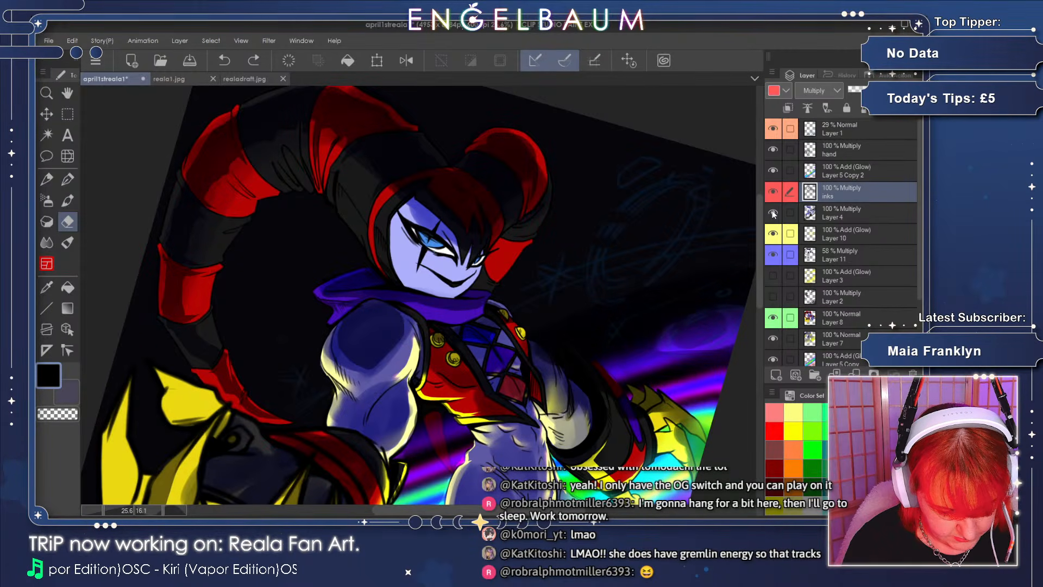
click(773, 214)
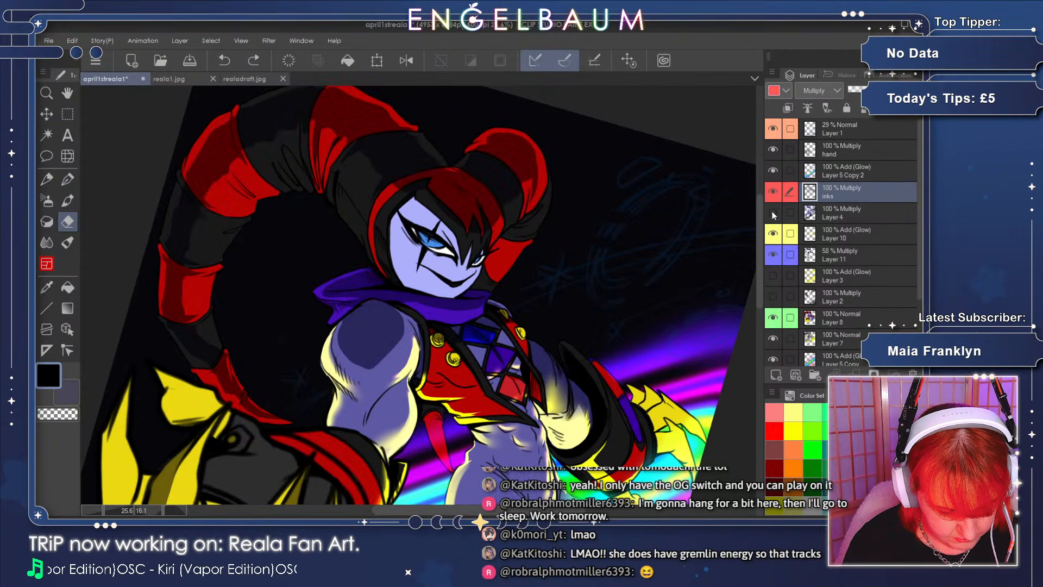
click(159, 510)
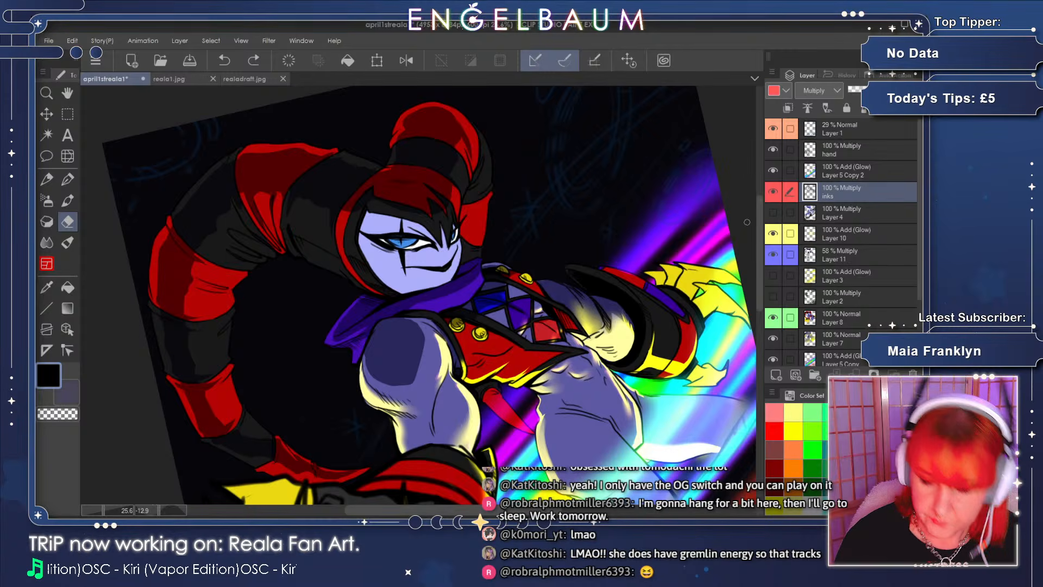
drag(757, 224, 759, 234)
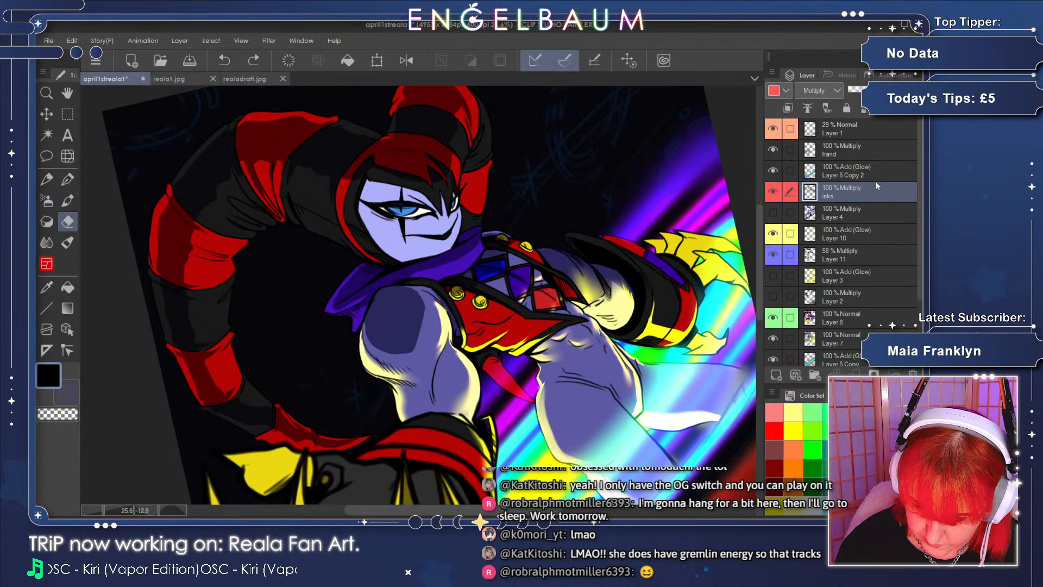
- Sample the dark navy shading colour from Layer 11 with it temporarily at Normal and 100%, and restore its 58% Multiply setting
click(868, 254)
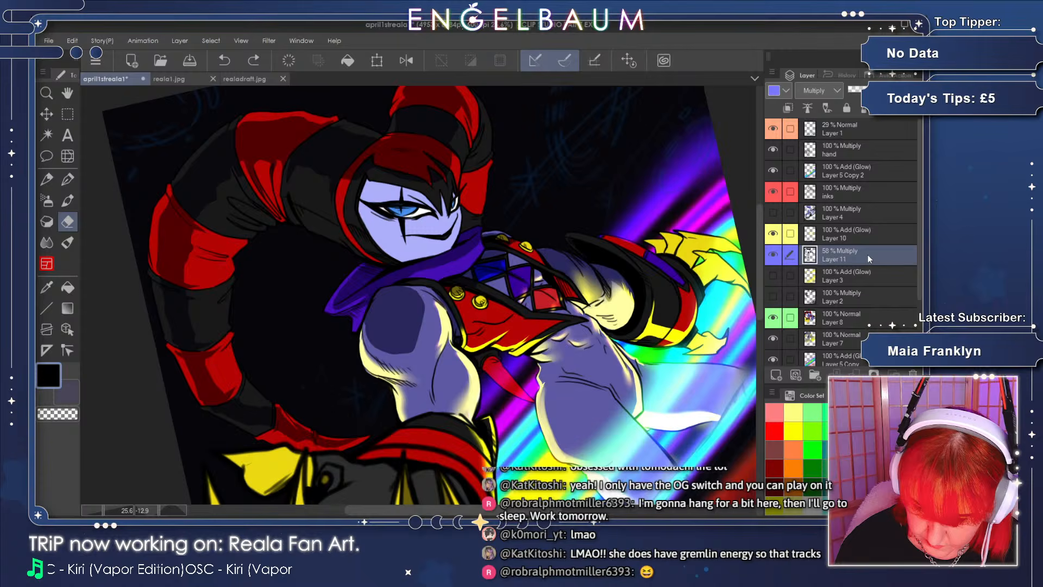
click(773, 254)
click(772, 254)
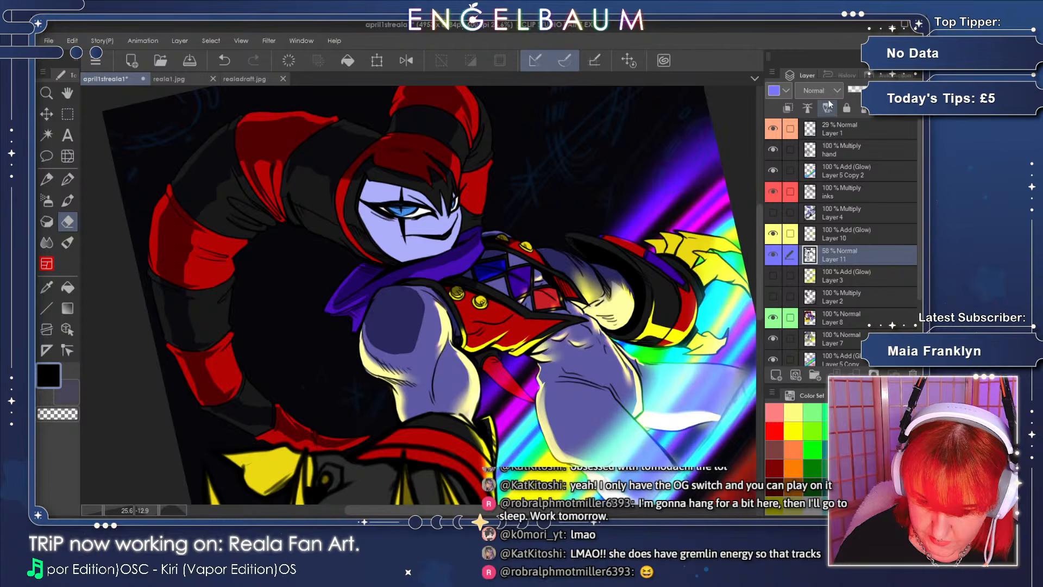
key(ctrl+y)
key(ctrl+y)
key(i)
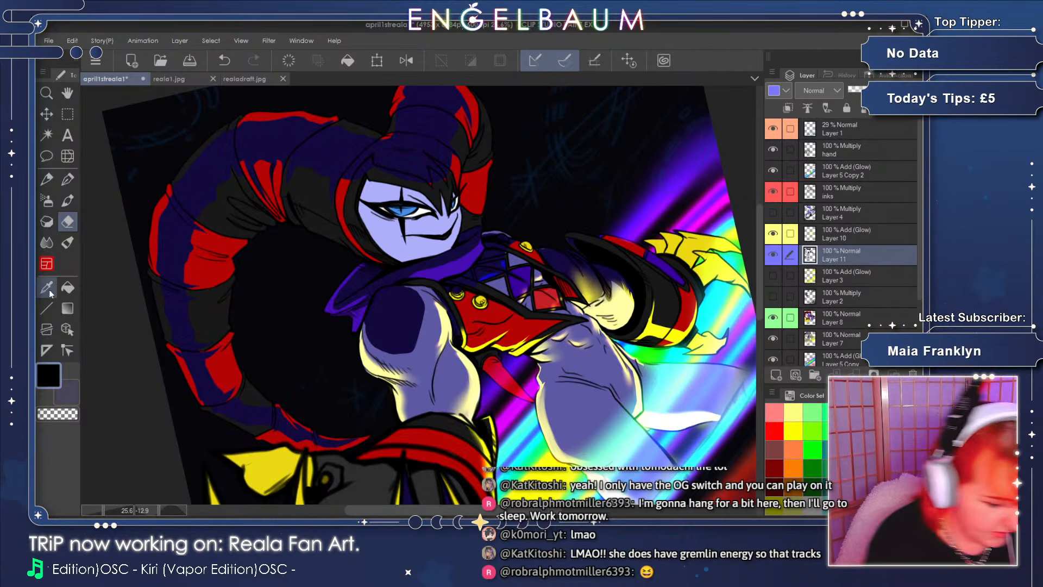
click(332, 145)
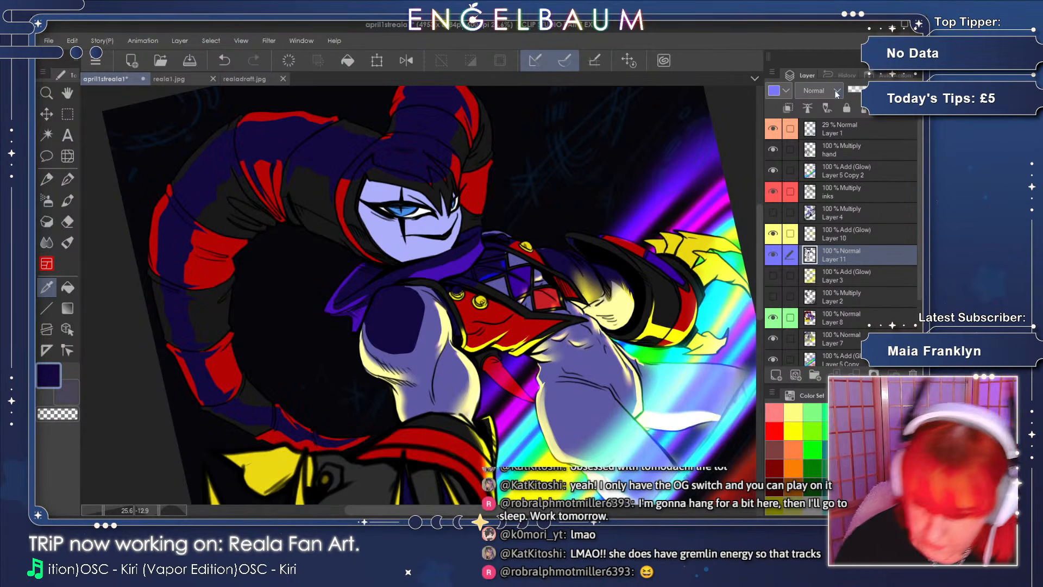
key(ctrl+z)
key(ctrl+z)
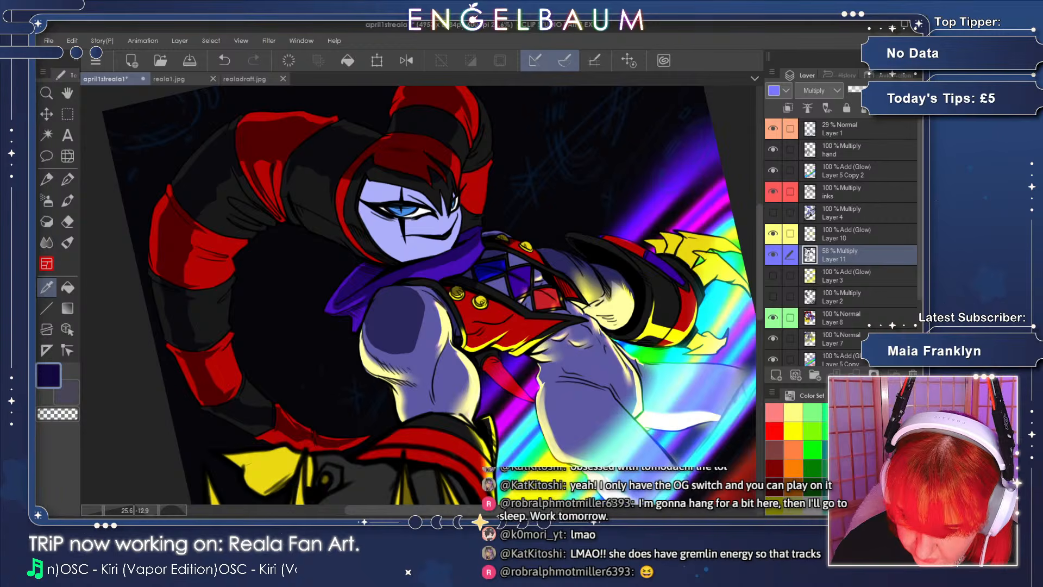
- Add dark navy pen shading on Layer 11 around the shorter horn behind the head
key(p)
key(p)
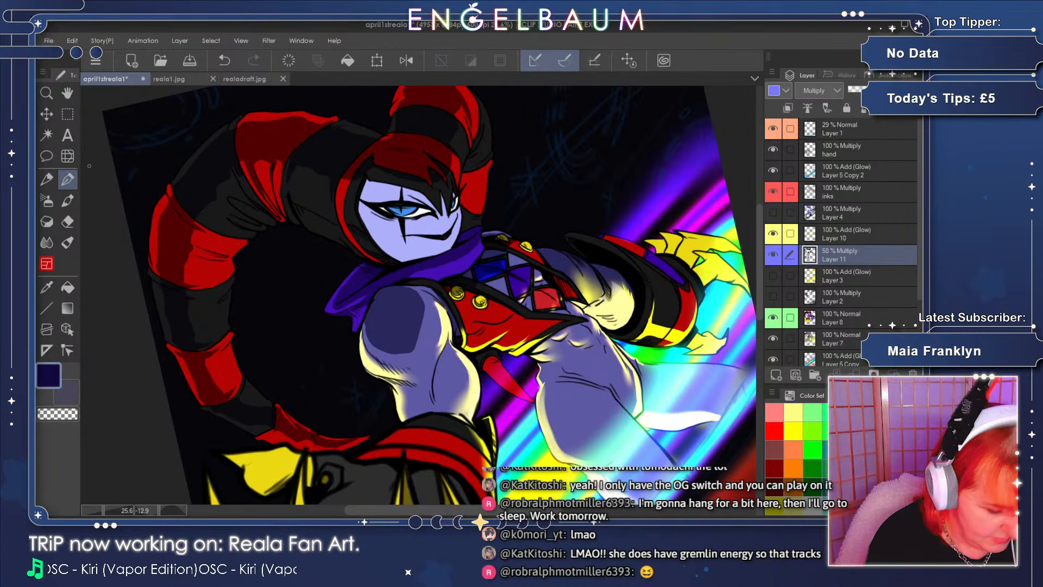
click(164, 509)
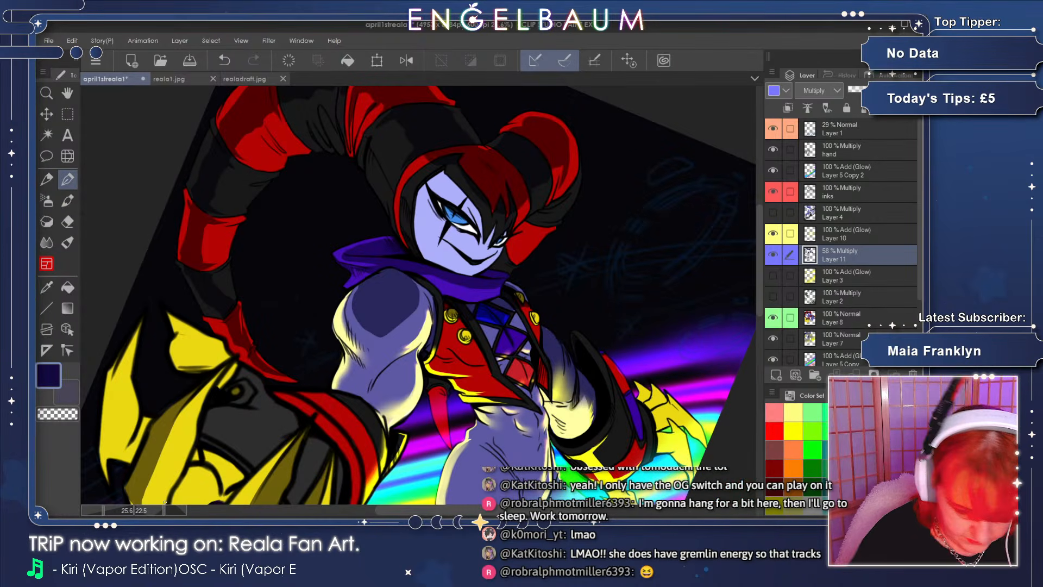
drag(758, 241, 760, 205)
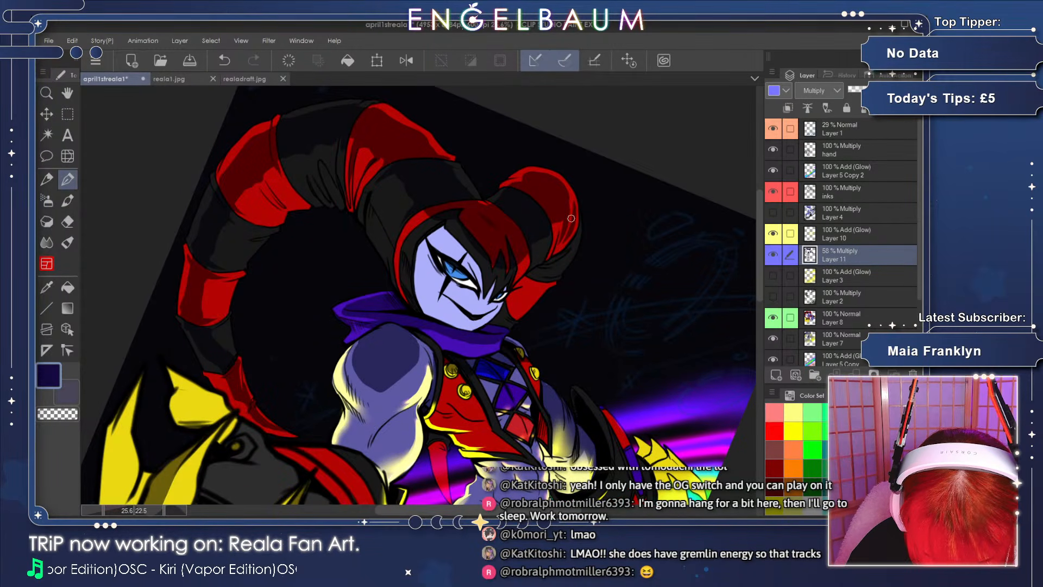
click(157, 508)
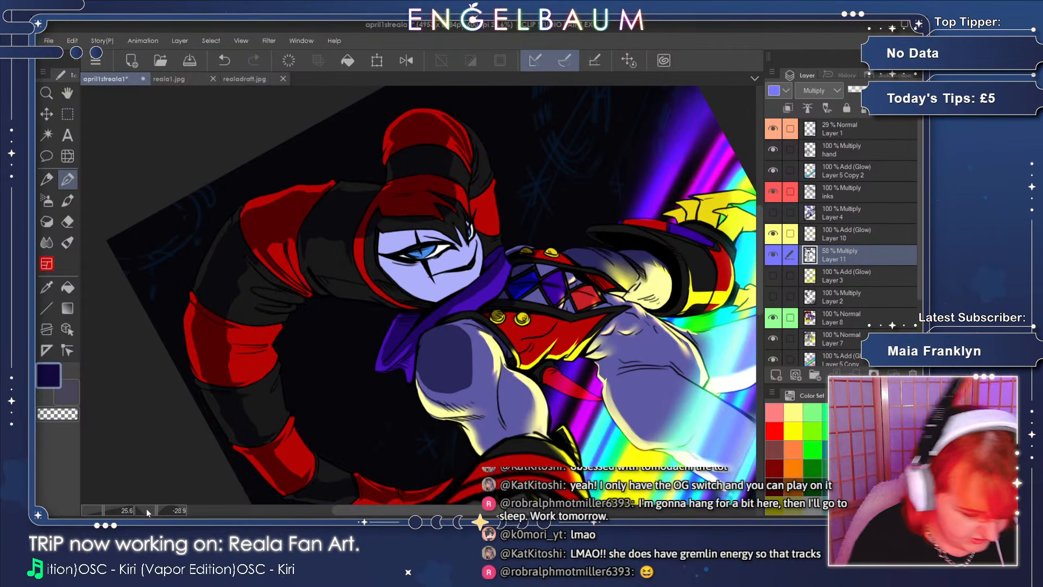
click(161, 511)
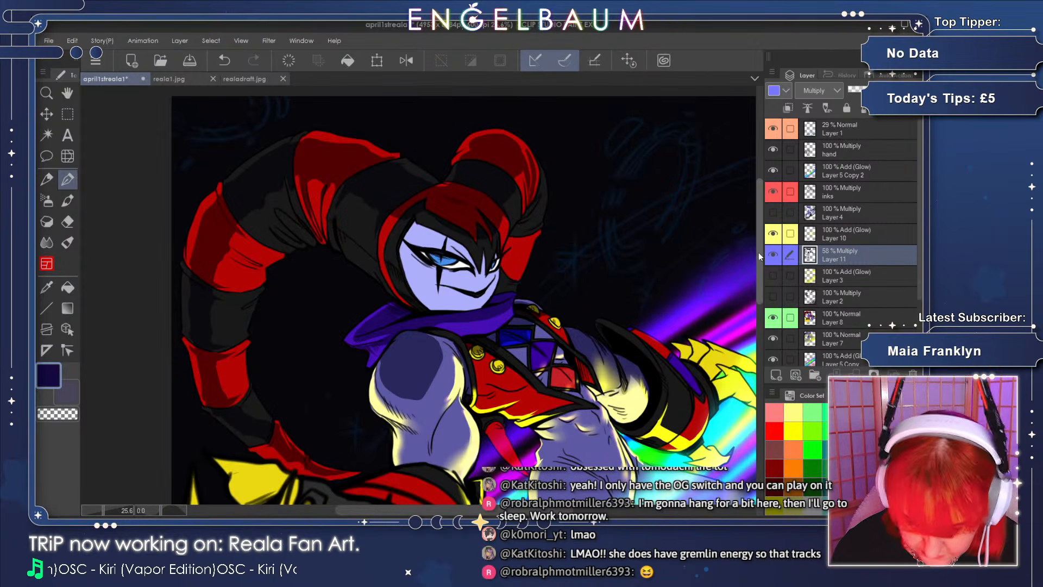
drag(759, 255, 756, 242)
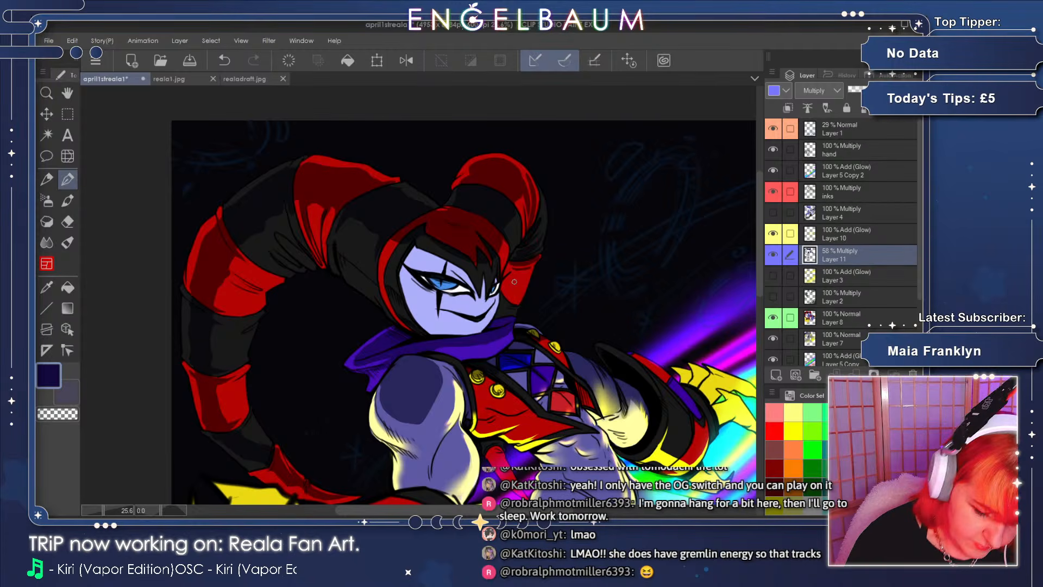
- Shade the upper and middle bands of the long curved horn in dark navy on Layer 11
drag(758, 236, 757, 251)
drag(412, 505, 383, 504)
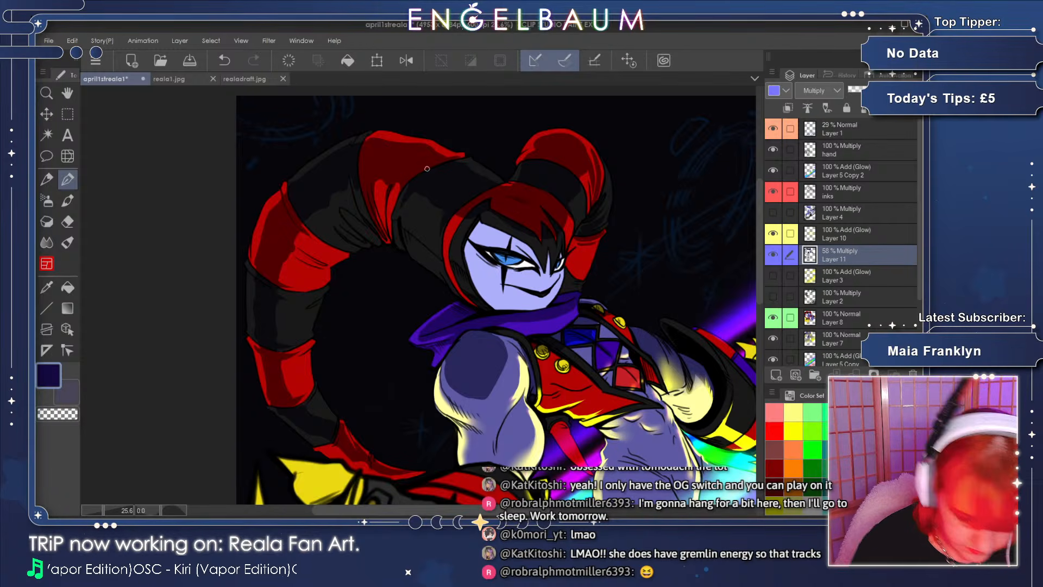
drag(525, 511, 503, 509)
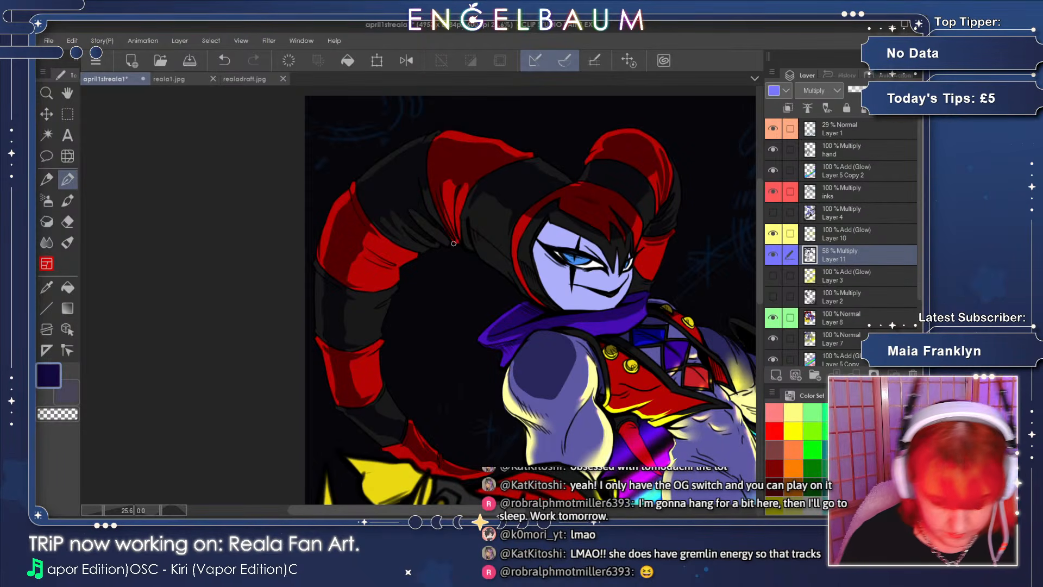
drag(758, 249, 760, 263)
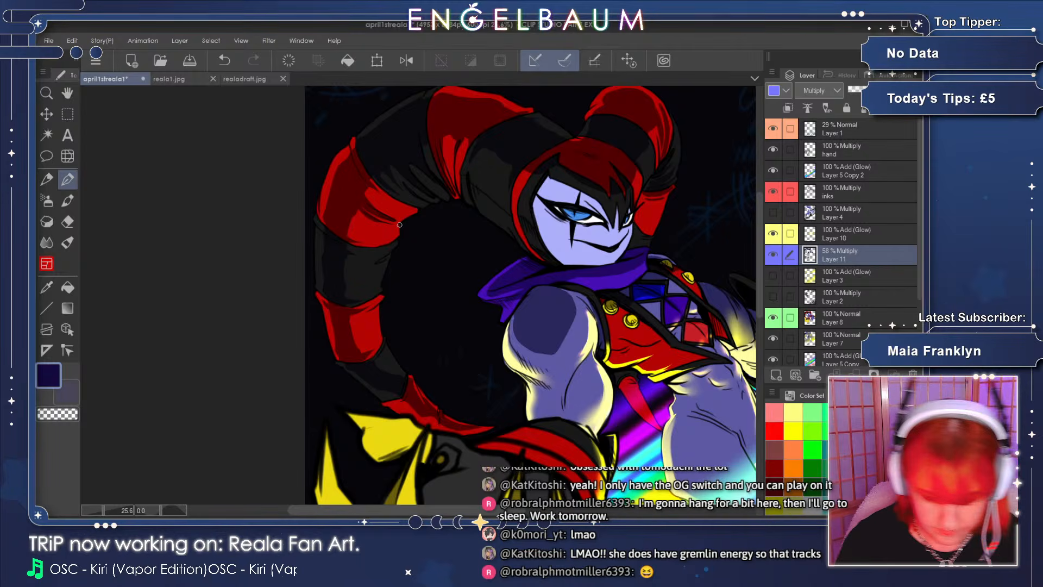
mouse_move(757, 236)
mouse_down()
mouse_move(753, 291)
mouse_move(756, 250)
mouse_up()
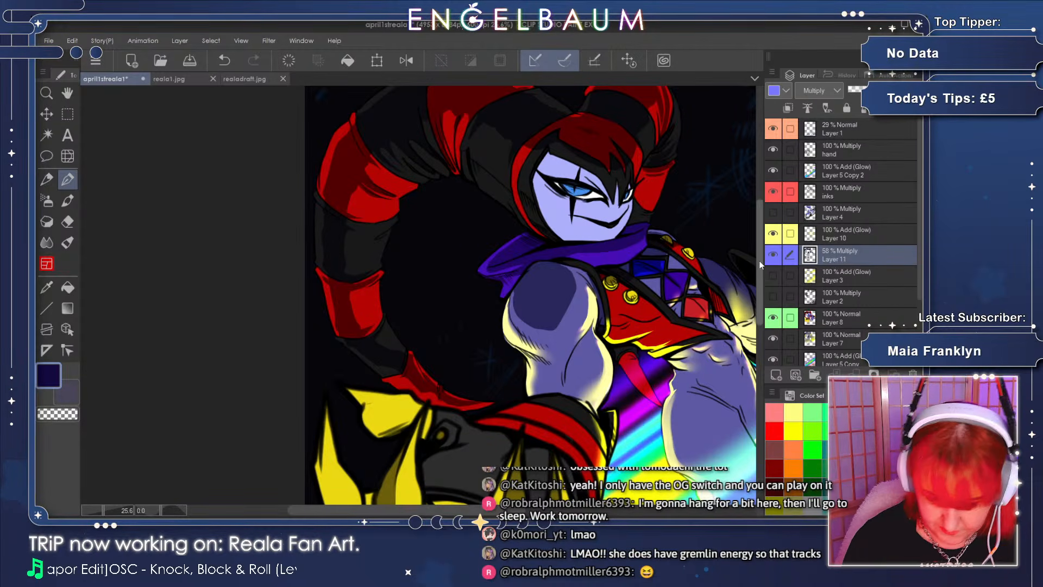
drag(759, 262, 760, 246)
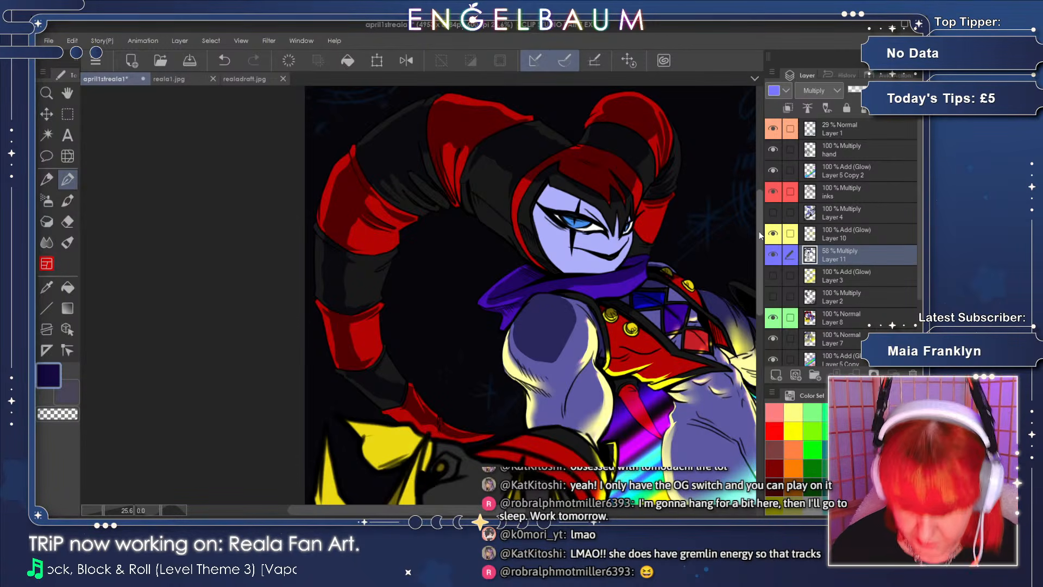
- Extend the dark navy shading over the hood and the lowest black band of the long horn
drag(760, 237, 758, 210)
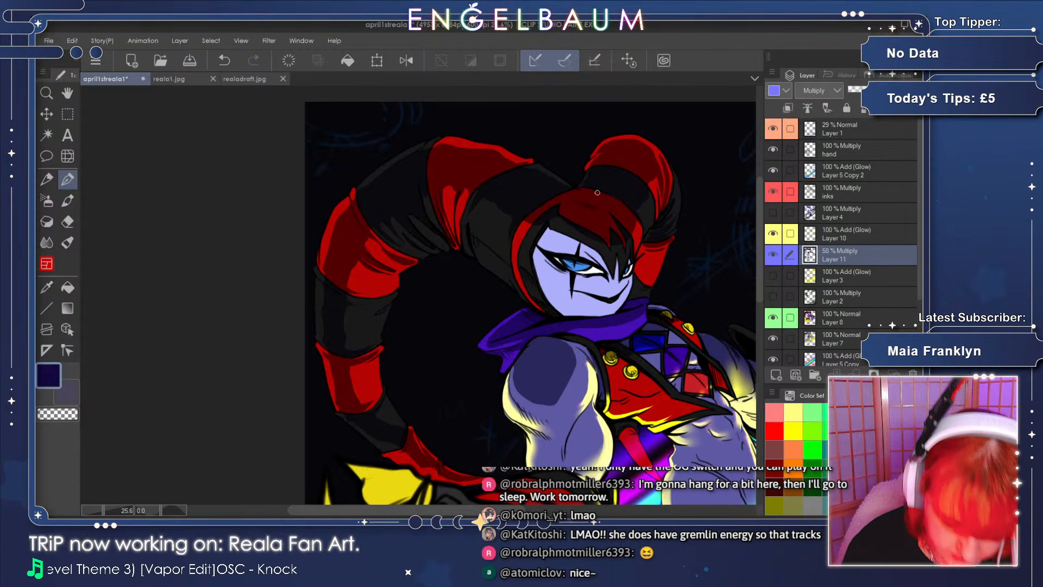
drag(758, 242, 758, 278)
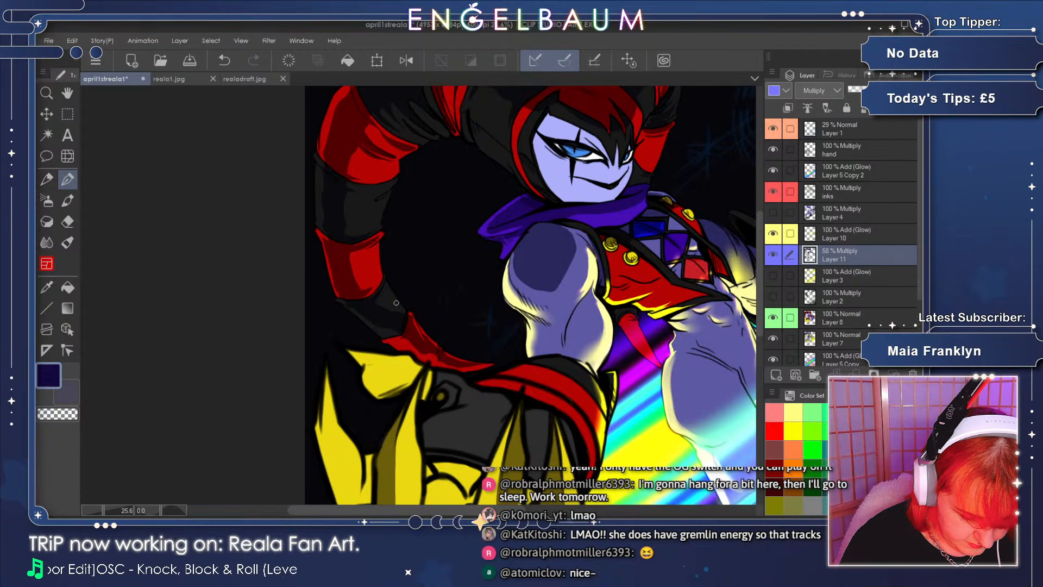
drag(379, 304, 386, 287)
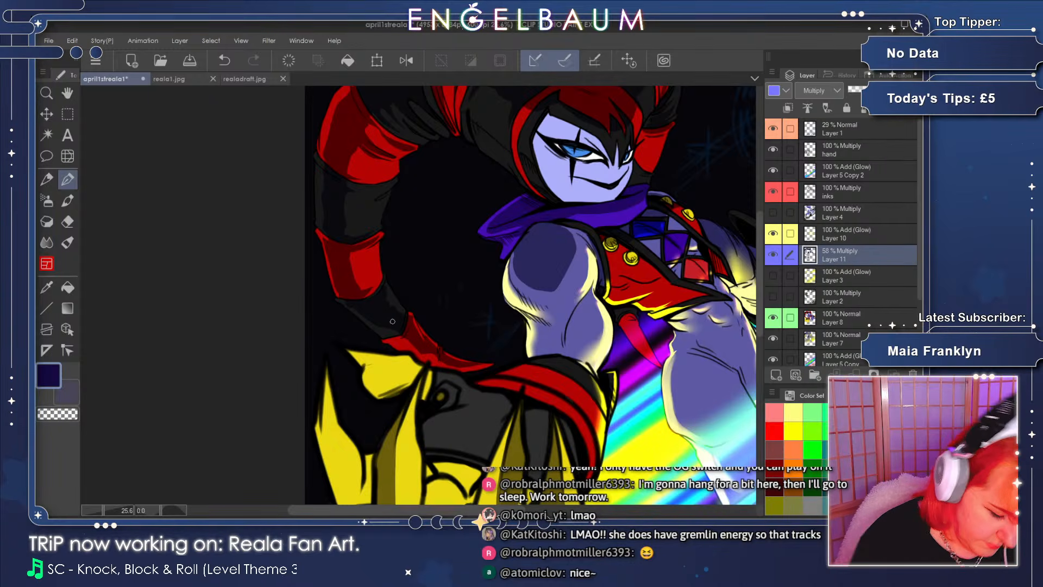
- Clean up the Layer 11 shading on the long horn's lowest black band and red tip with the eraser
click(67, 222)
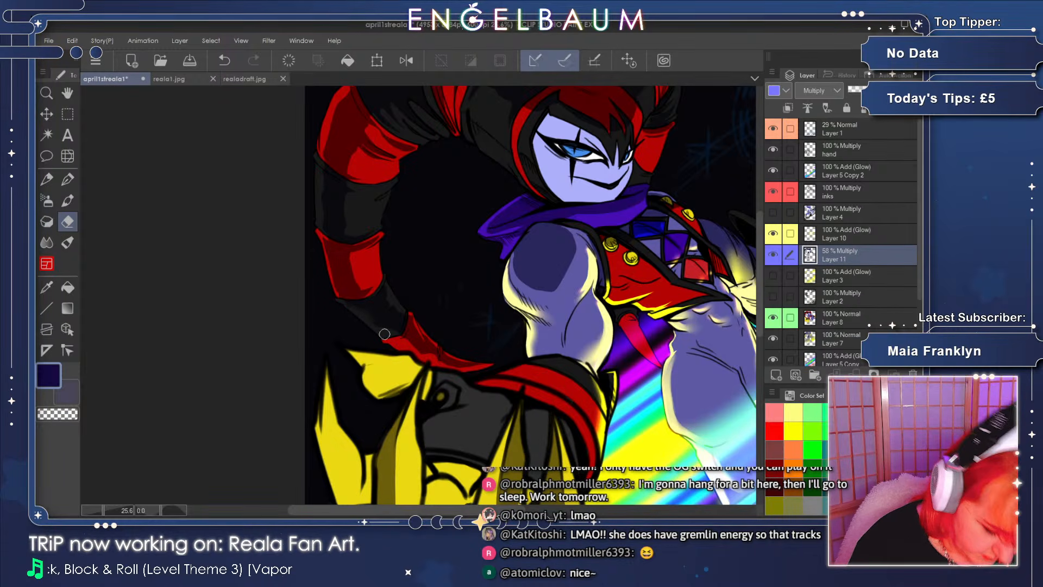
click(224, 61)
click(223, 61)
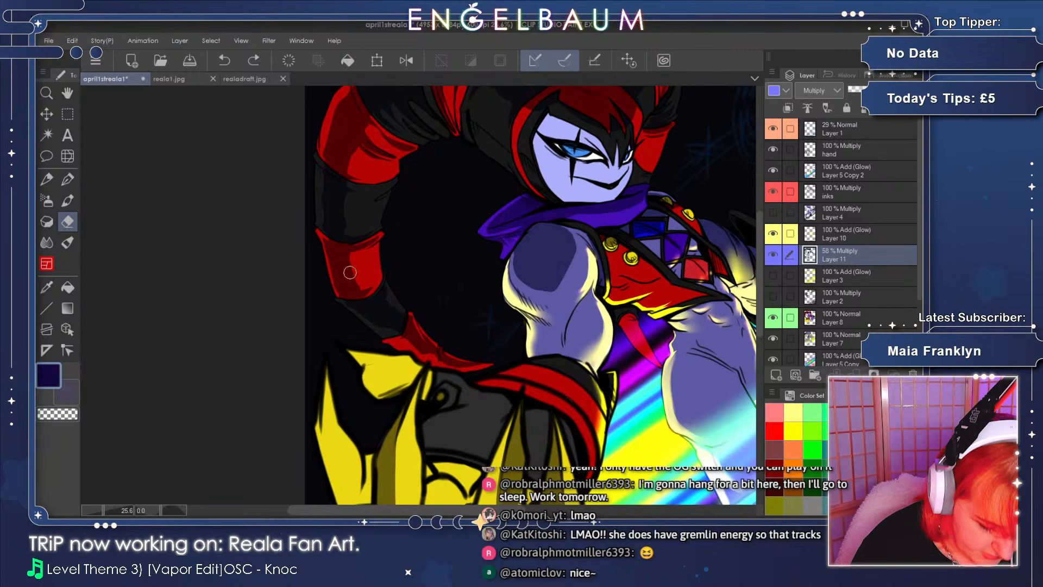
mouse_move(346, 310)
mouse_down()
mouse_move(392, 332)
mouse_move(346, 307)
mouse_move(375, 308)
mouse_move(385, 297)
mouse_move(351, 309)
mouse_move(388, 301)
mouse_move(378, 316)
mouse_move(400, 308)
mouse_move(398, 321)
mouse_move(404, 307)
mouse_move(427, 321)
mouse_move(415, 340)
mouse_move(467, 362)
mouse_up()
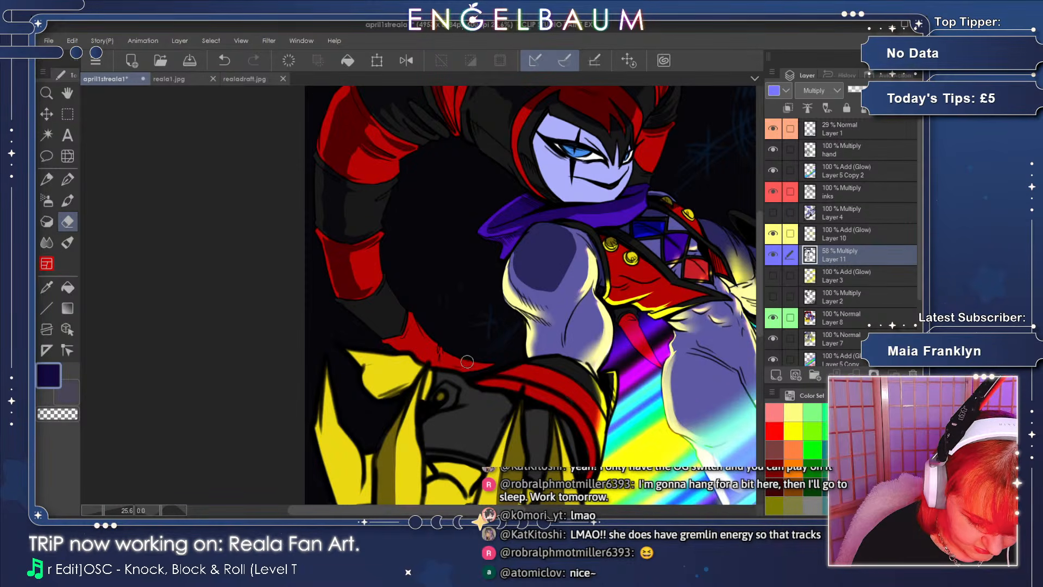
click(67, 179)
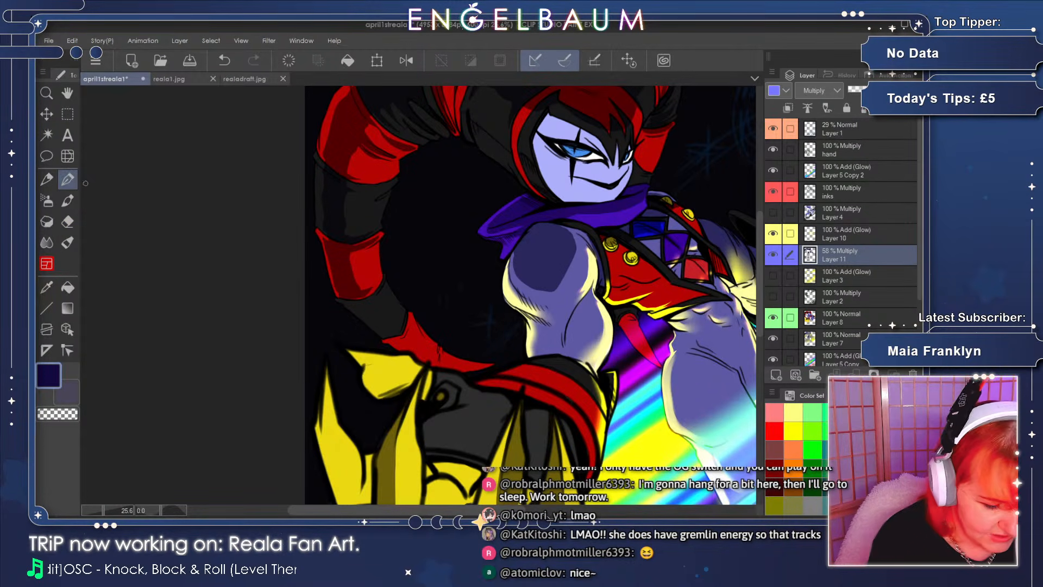
- Add dark navy pen shading where the long horn's lowest black band meets its red tip on Layer 11
click(170, 510)
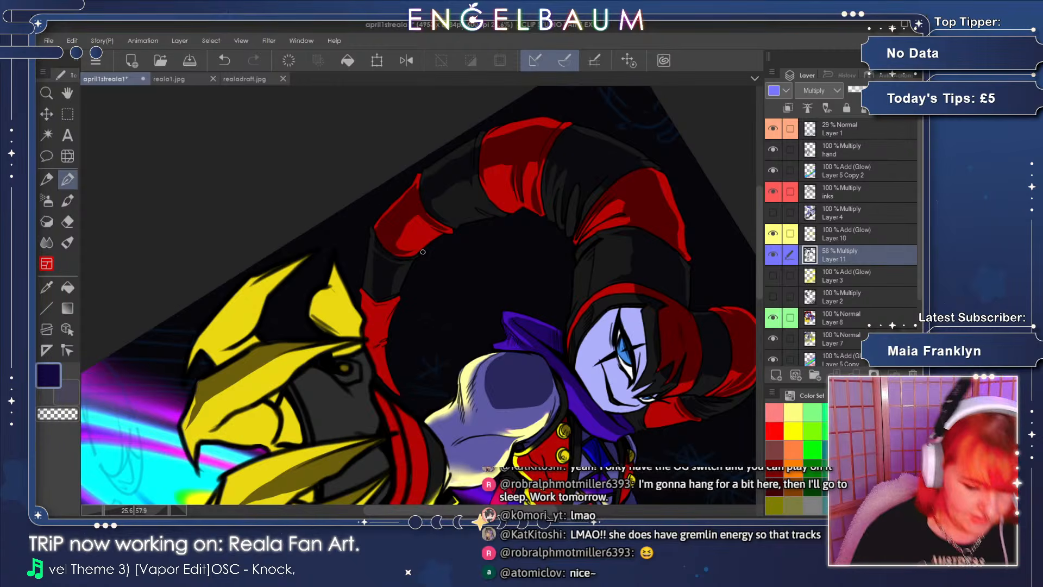
click(163, 509)
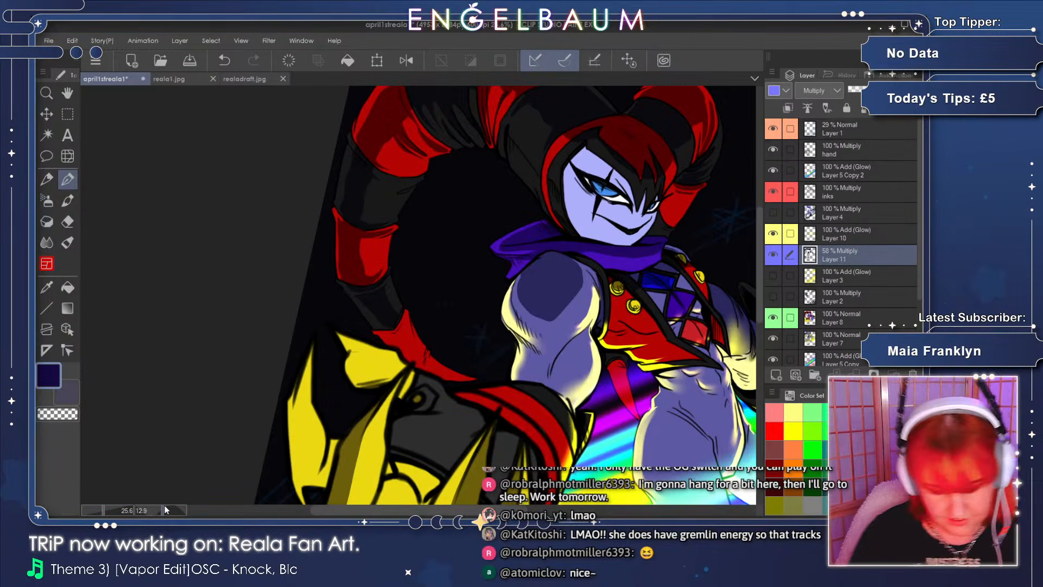
scroll(759, 266, down, 3)
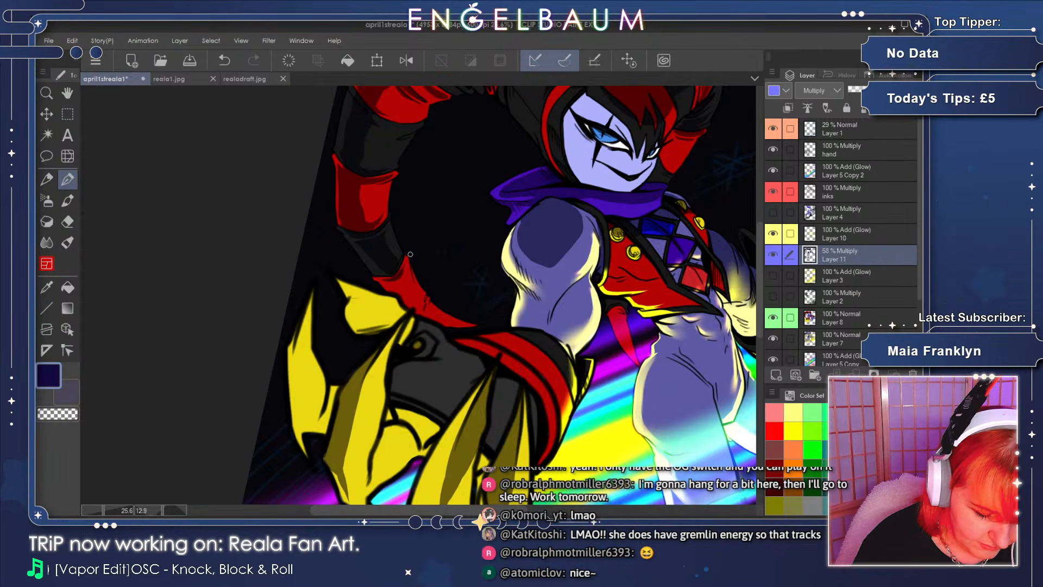
click(237, 61)
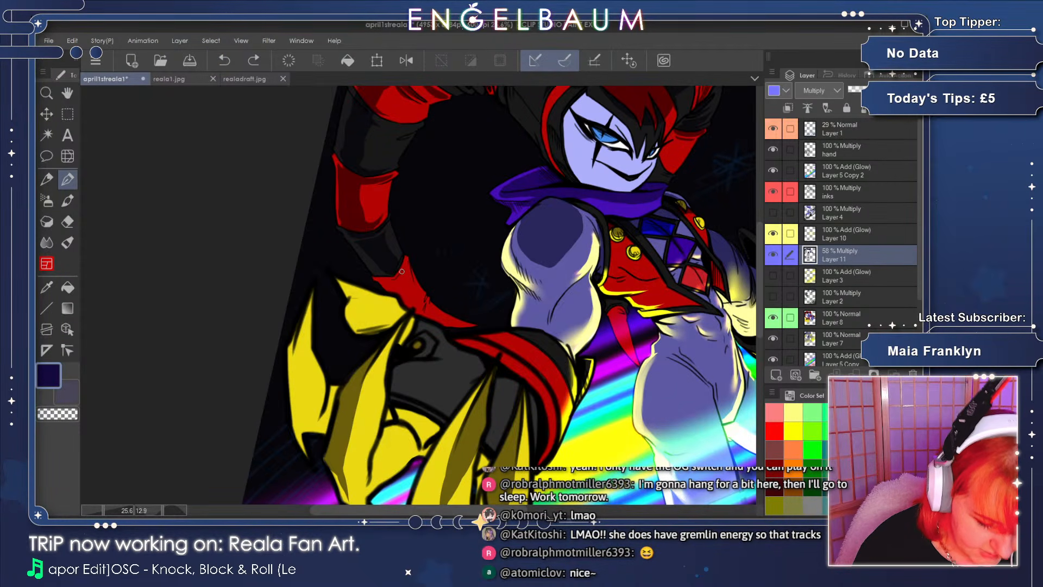
click(382, 274)
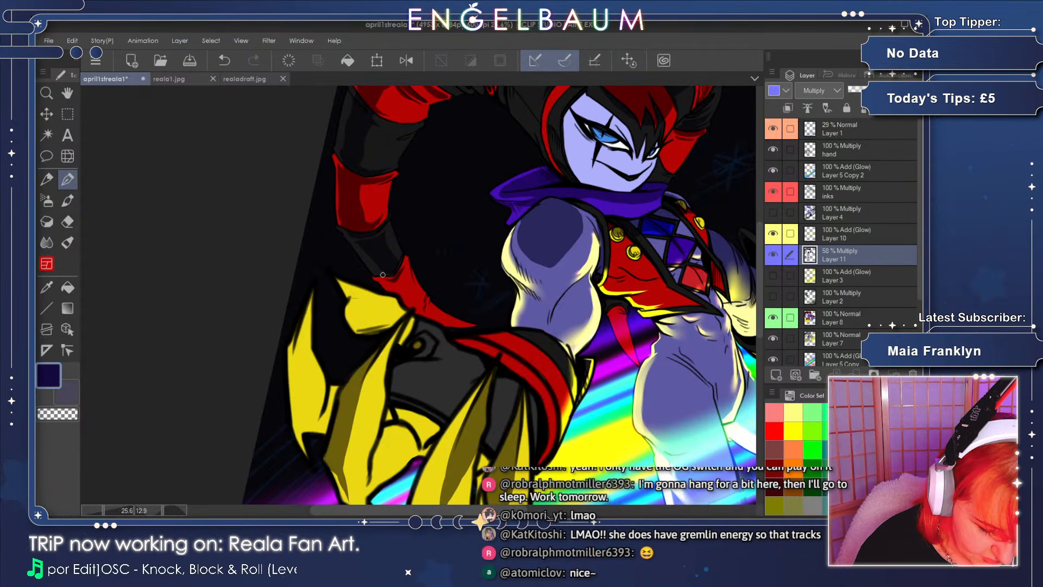
click(166, 510)
click(163, 509)
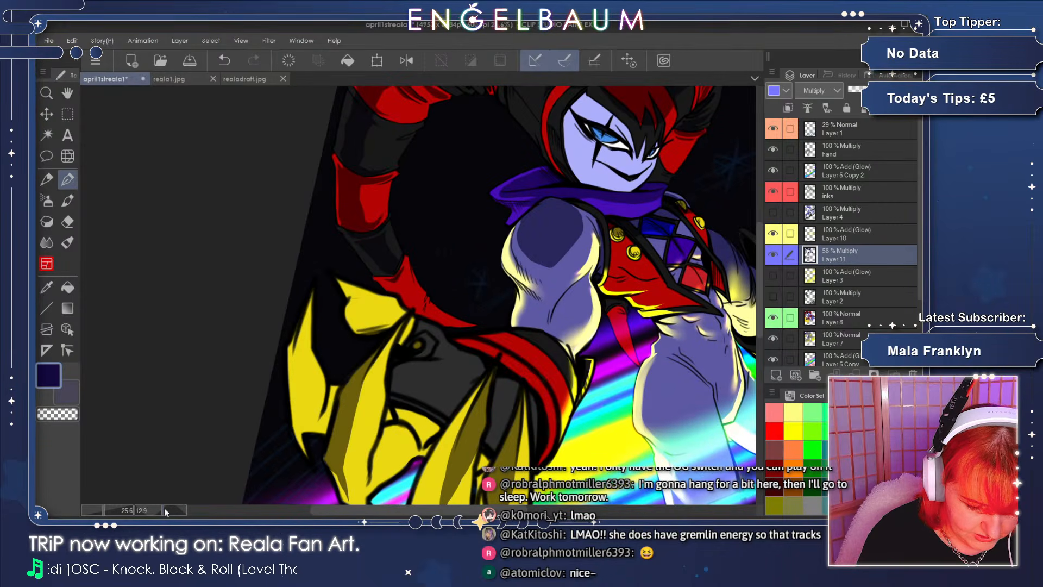
- Shade the folds of the long horn's red tip in dark navy on Layer 11
click(171, 510)
click(161, 510)
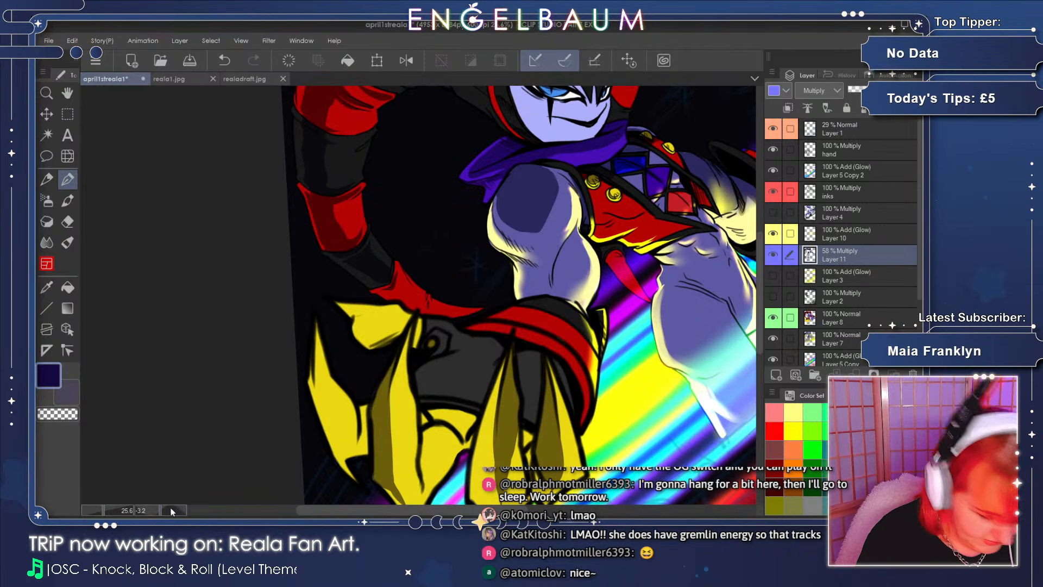
click(169, 509)
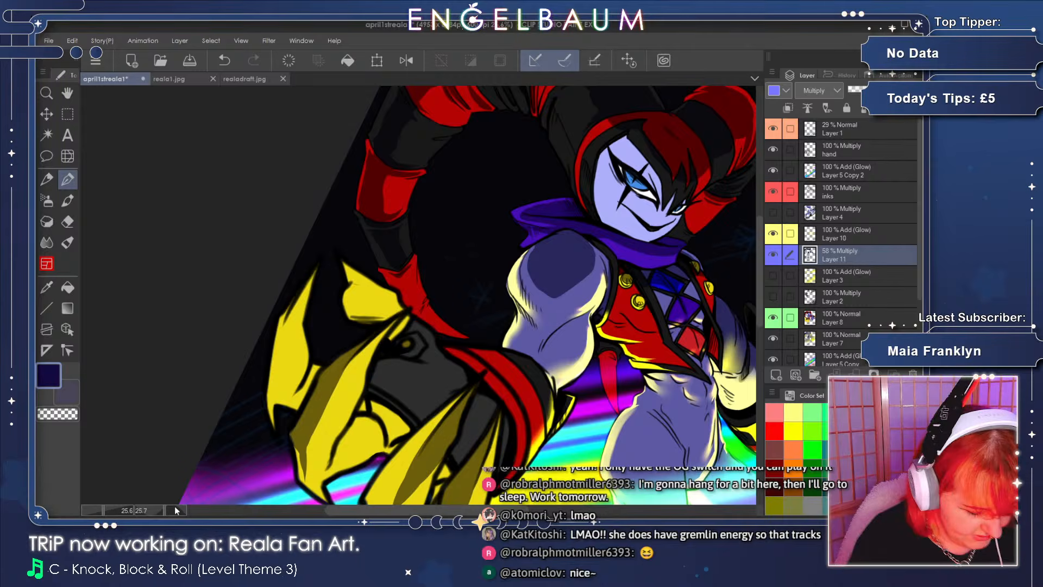
click(164, 510)
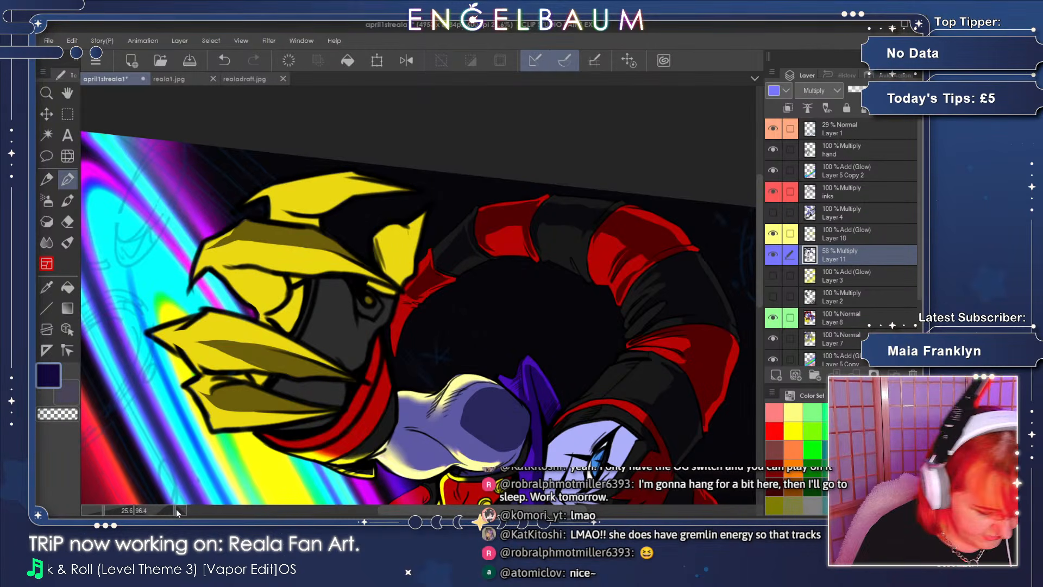
drag(174, 509, 167, 509)
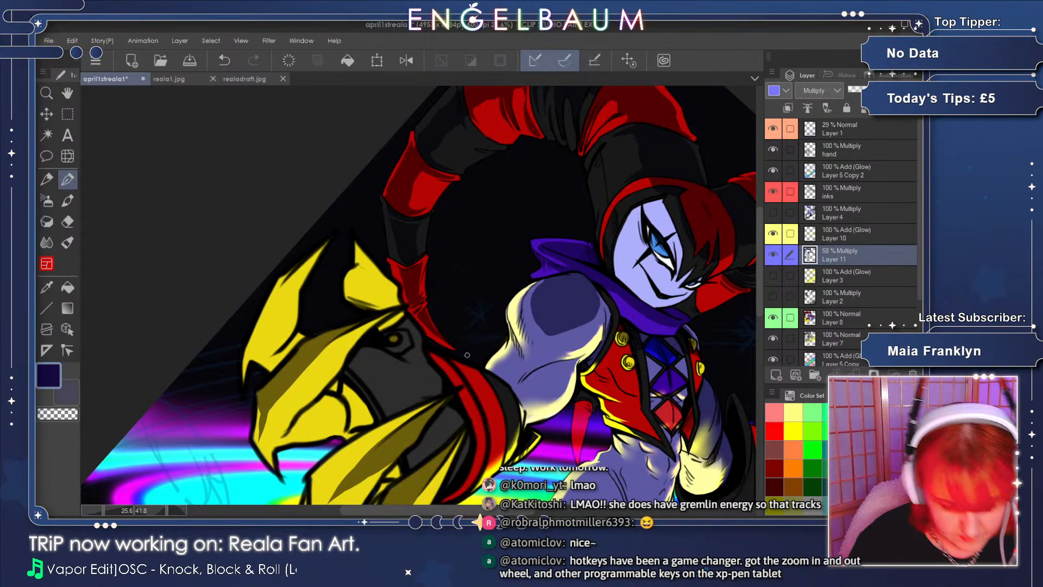
click(159, 509)
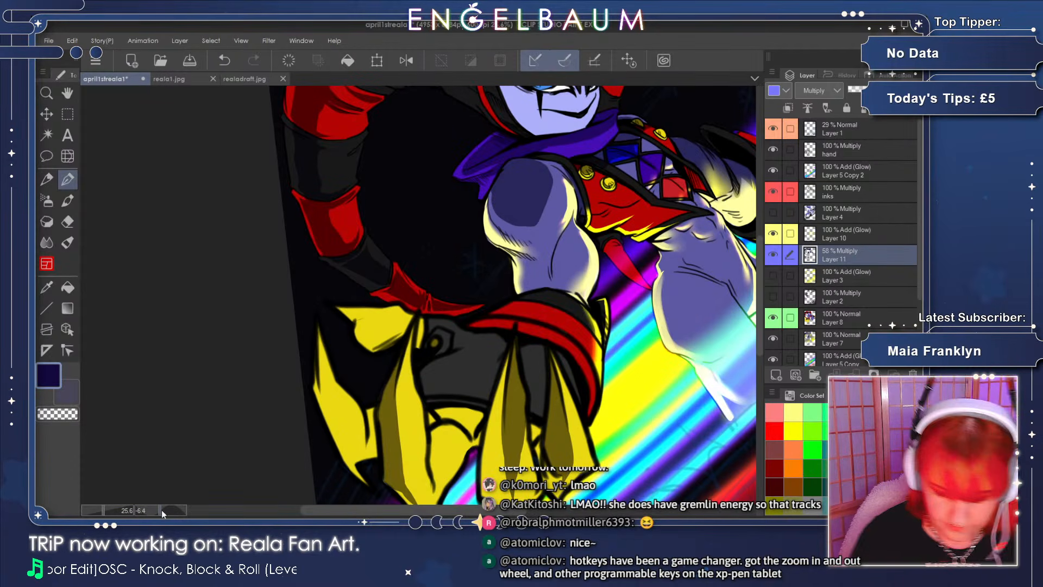
- Reframe the figure with its horns and save the april1streala1 illustration
drag(758, 278, 755, 250)
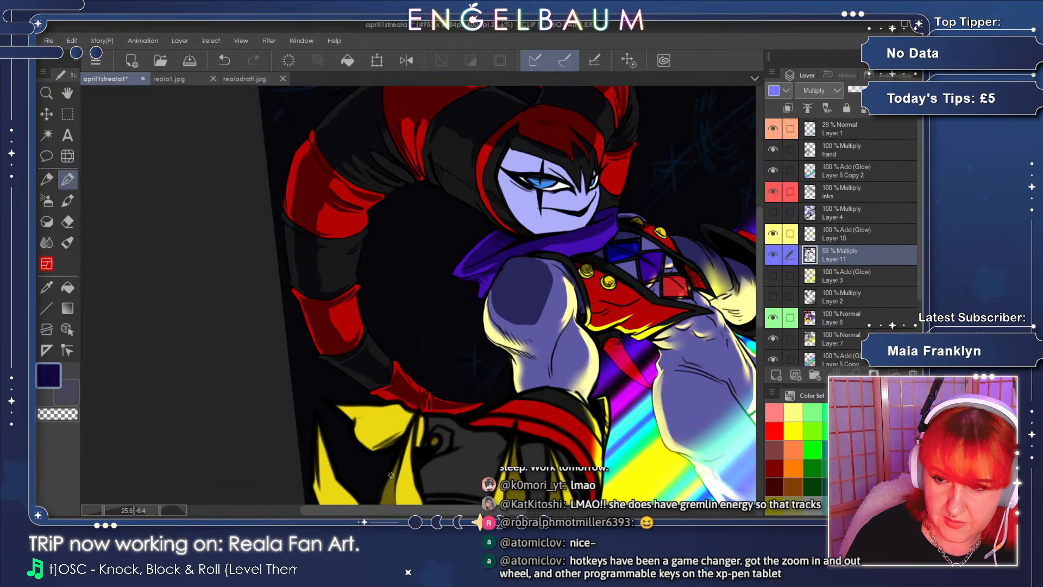
drag(389, 510, 424, 510)
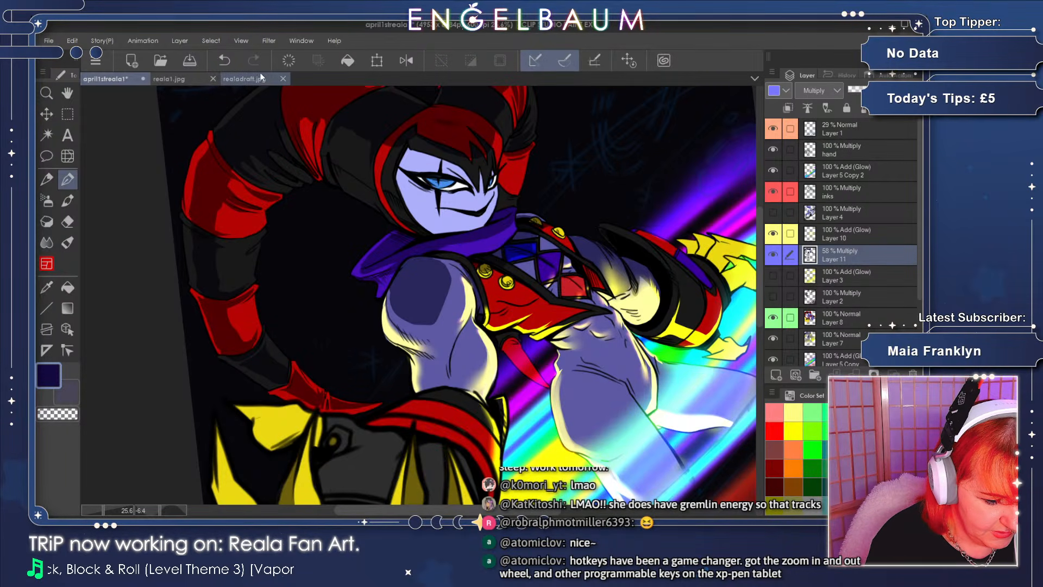
click(191, 61)
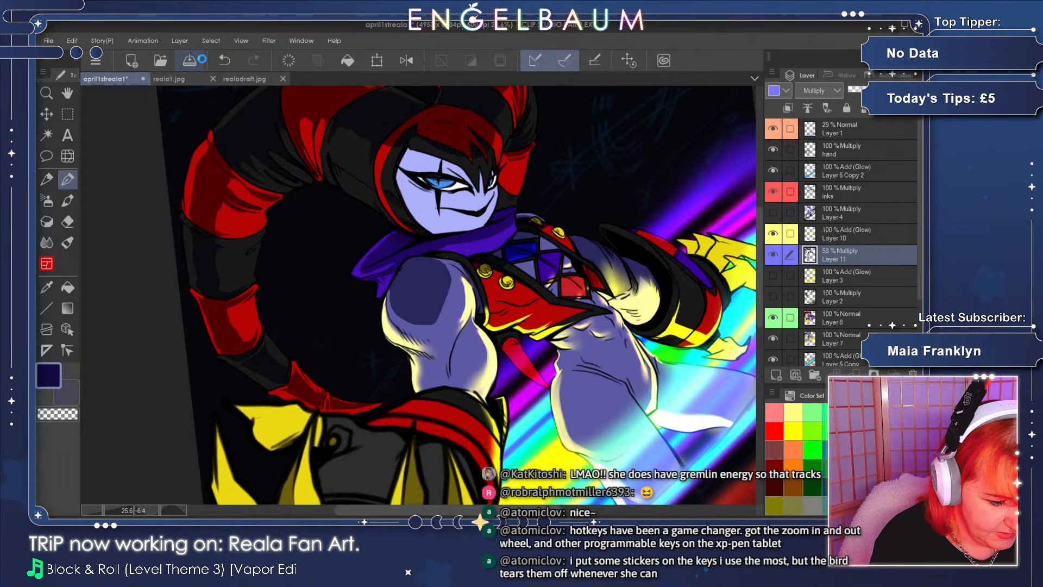
- Create a new blank illustration and draw dark navy test strokes with thin and very large pen sizes
click(131, 58)
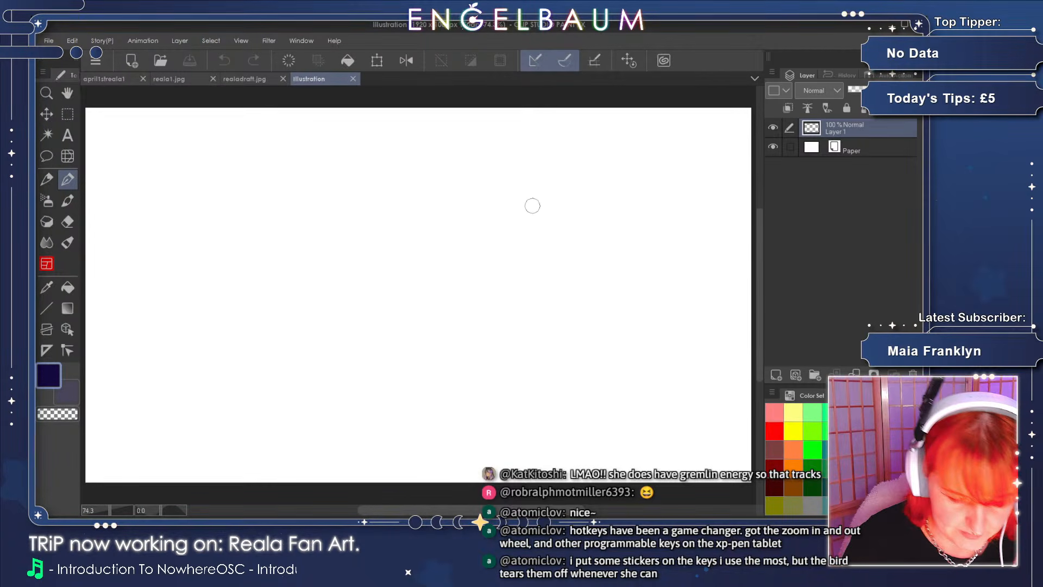
mouse_move(535, 201)
mouse_down()
mouse_move(569, 204)
mouse_move(537, 207)
mouse_up()
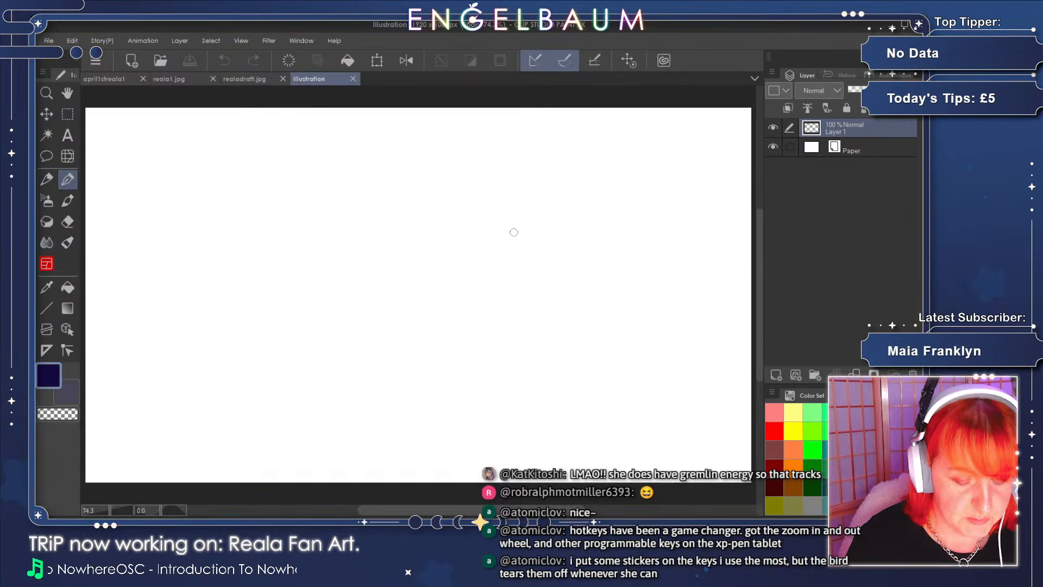
mouse_move(349, 283)
mouse_down()
mouse_move(403, 253)
mouse_move(431, 283)
mouse_move(465, 304)
mouse_up()
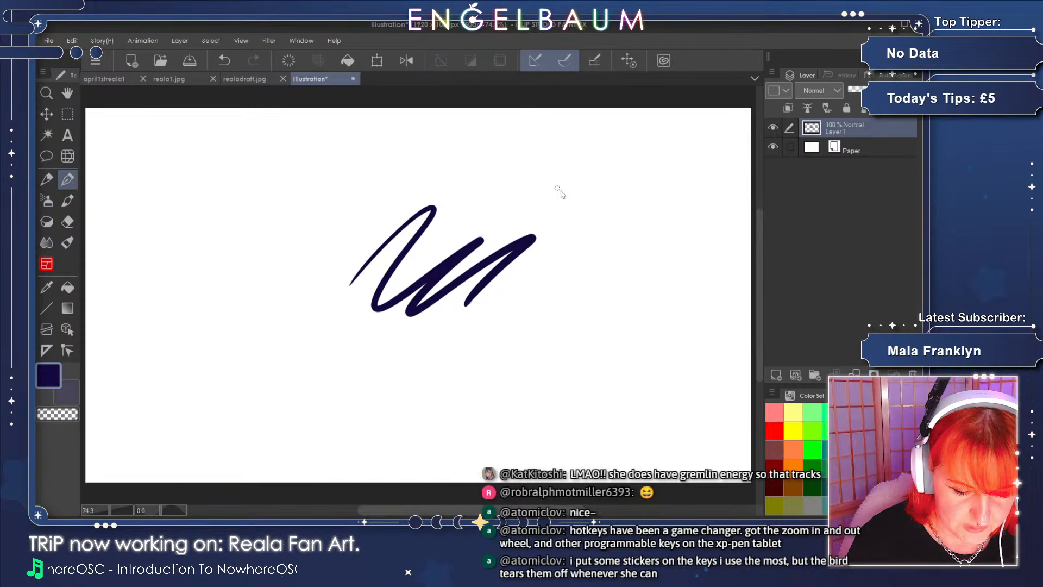
drag(456, 170, 519, 203)
drag(564, 181, 639, 236)
mouse_move(414, 329)
mouse_down()
mouse_move(571, 249)
mouse_move(446, 234)
mouse_move(401, 262)
mouse_up()
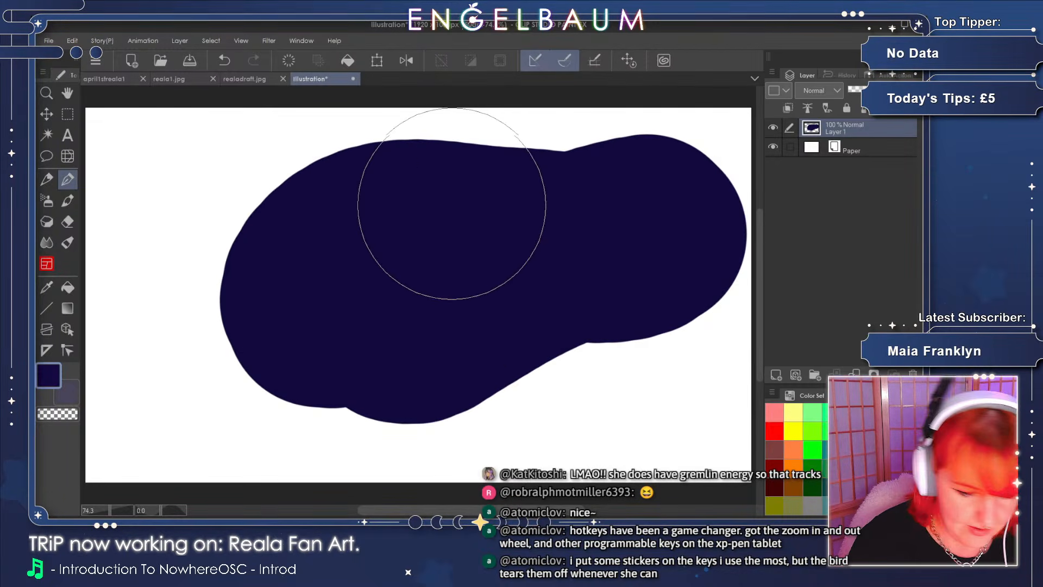
- Clear the test strokes, try the brush sizes and canvas movement on the blank page, and close the scratch illustration
click(291, 62)
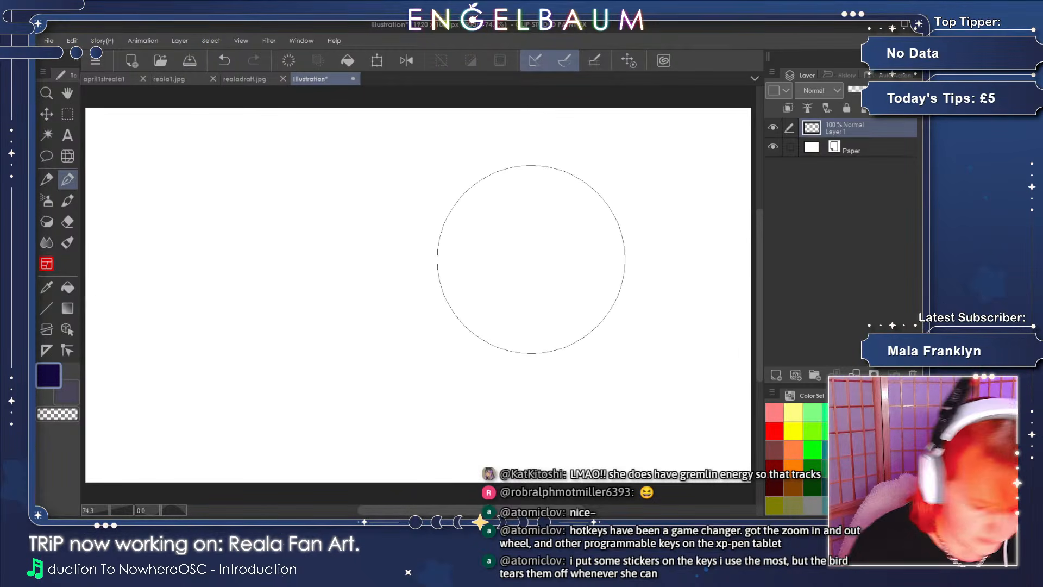
key(space)
mouse_move(536, 259)
mouse_down()
mouse_move(465, 261)
mouse_move(531, 242)
mouse_move(565, 247)
mouse_move(536, 256)
mouse_move(543, 250)
mouse_up()
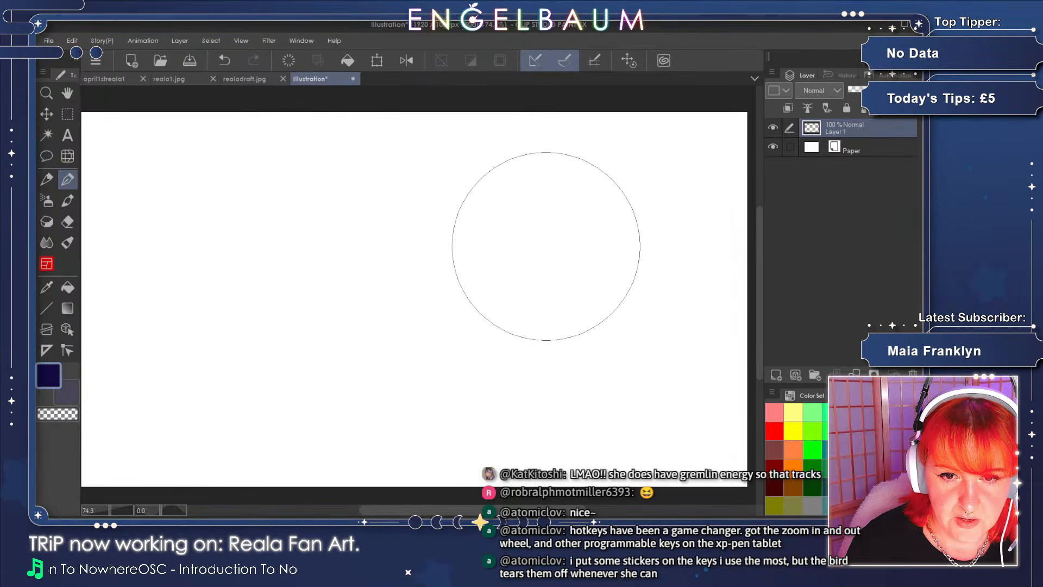
drag(489, 203, 465, 184)
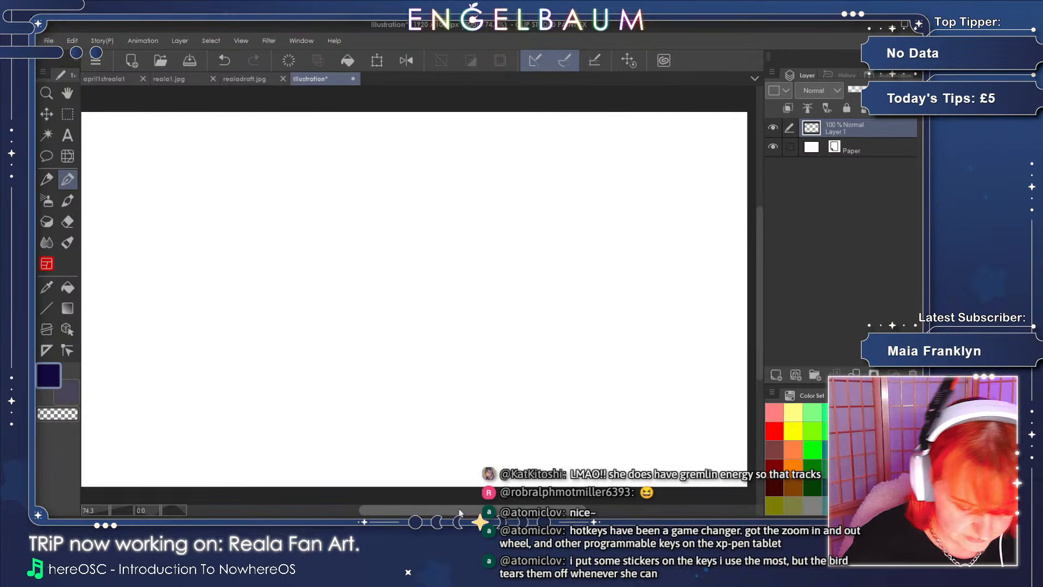
drag(461, 511, 440, 505)
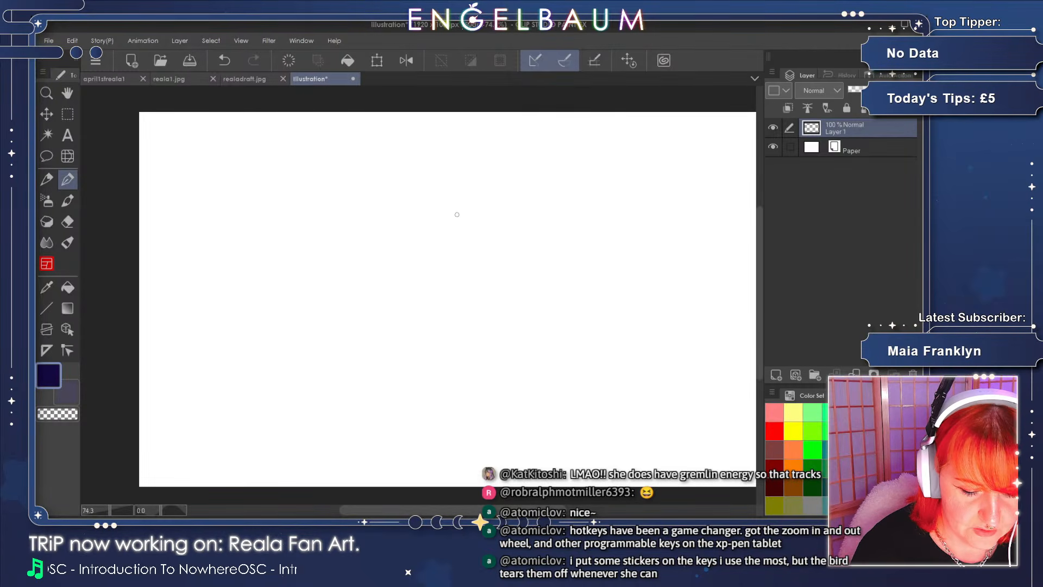
mouse_move(459, 215)
mouse_down()
mouse_move(481, 247)
mouse_move(460, 224)
mouse_up()
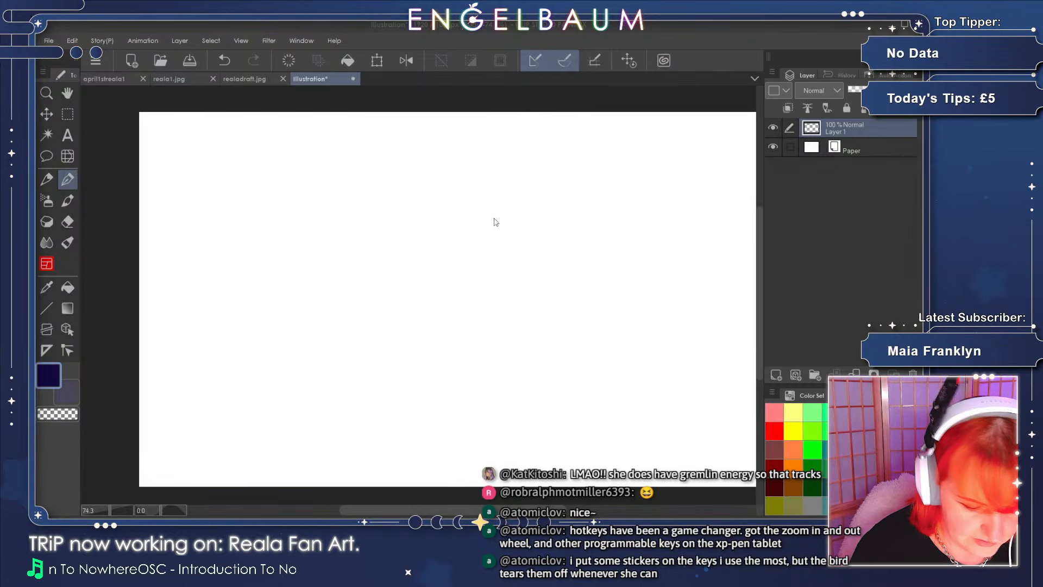
key(ctrl+w)
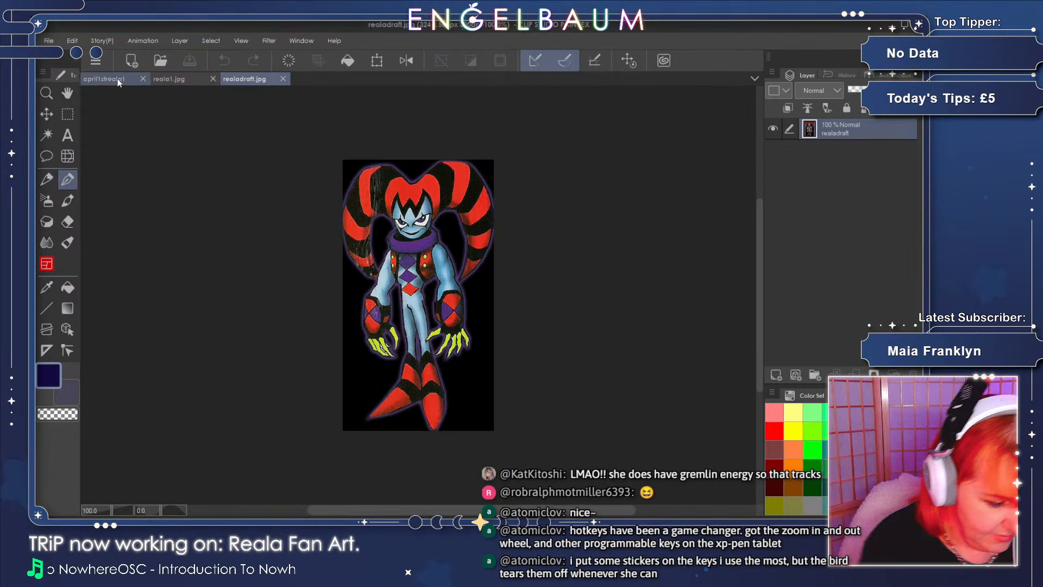
- Examine the character's face, hood and horns up close in the realadraft.jpg reference
click(122, 509)
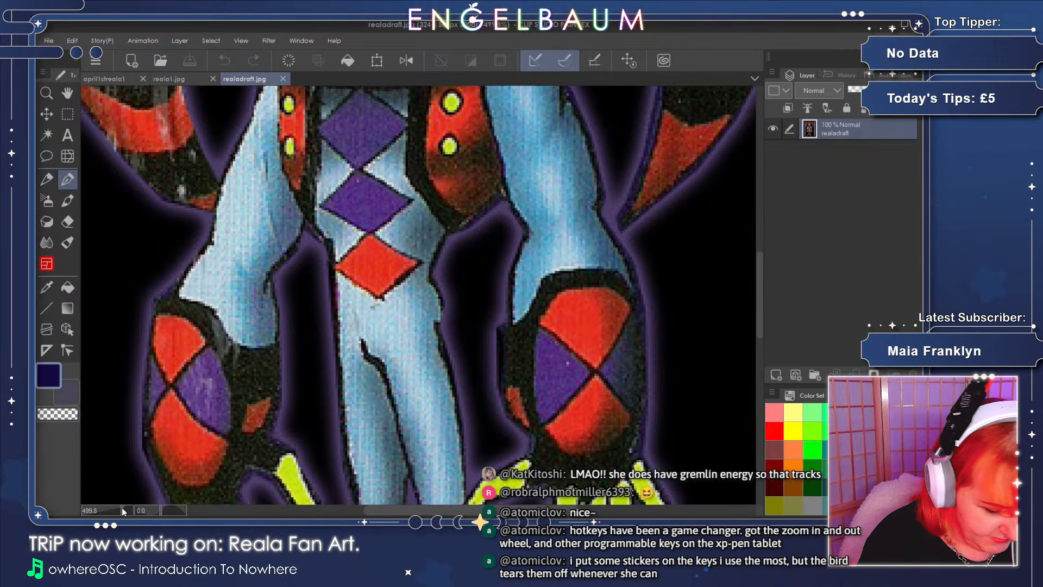
click(68, 93)
drag(450, 95, 484, 277)
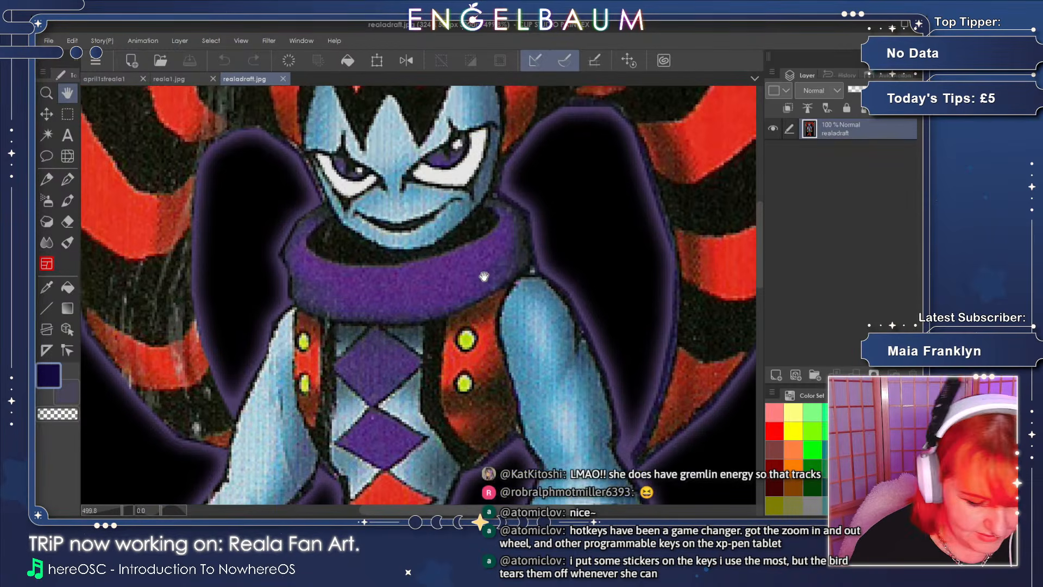
drag(485, 176, 501, 333)
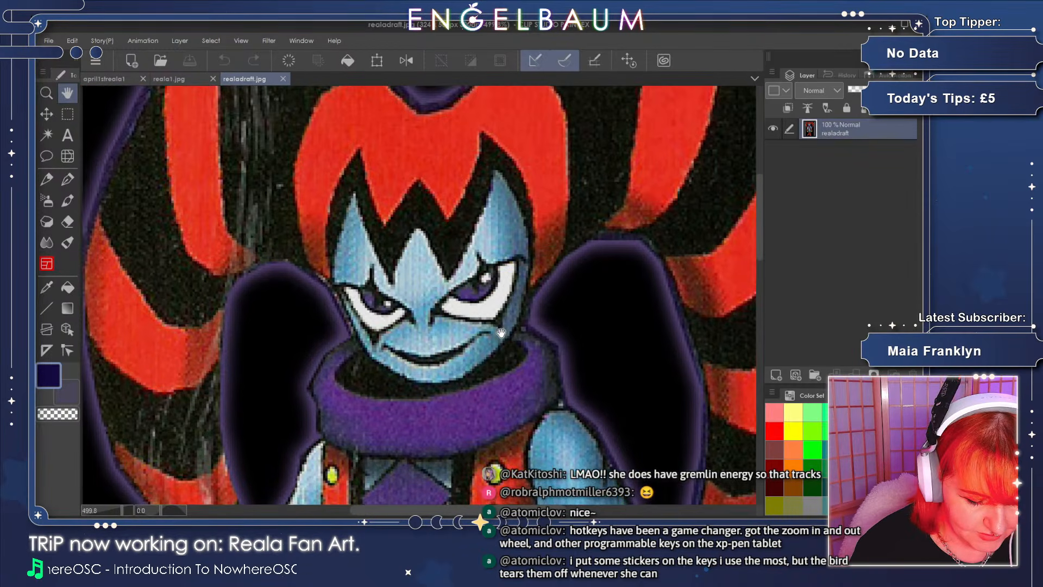
- Return to april1streala1 and toggle Layer 11's visibility to compare the artwork with and without its shading
click(109, 78)
drag(568, 238, 545, 265)
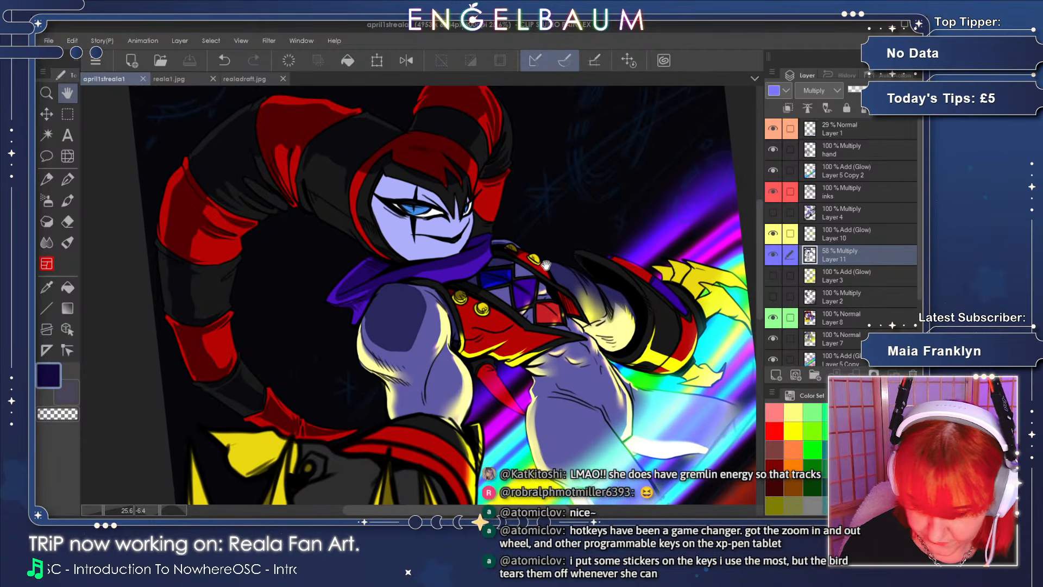
click(109, 509)
click(105, 506)
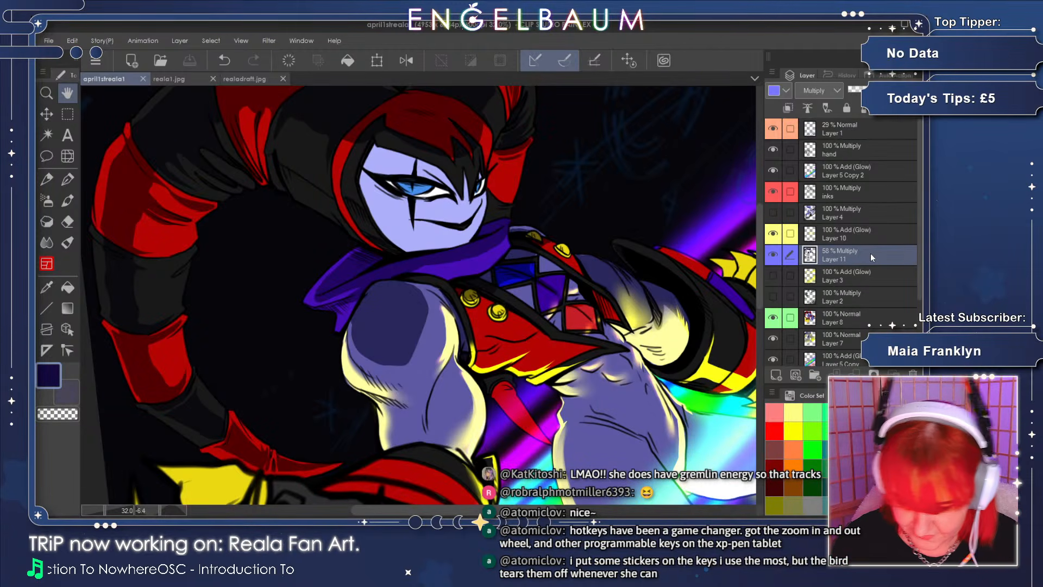
click(773, 255)
click(774, 255)
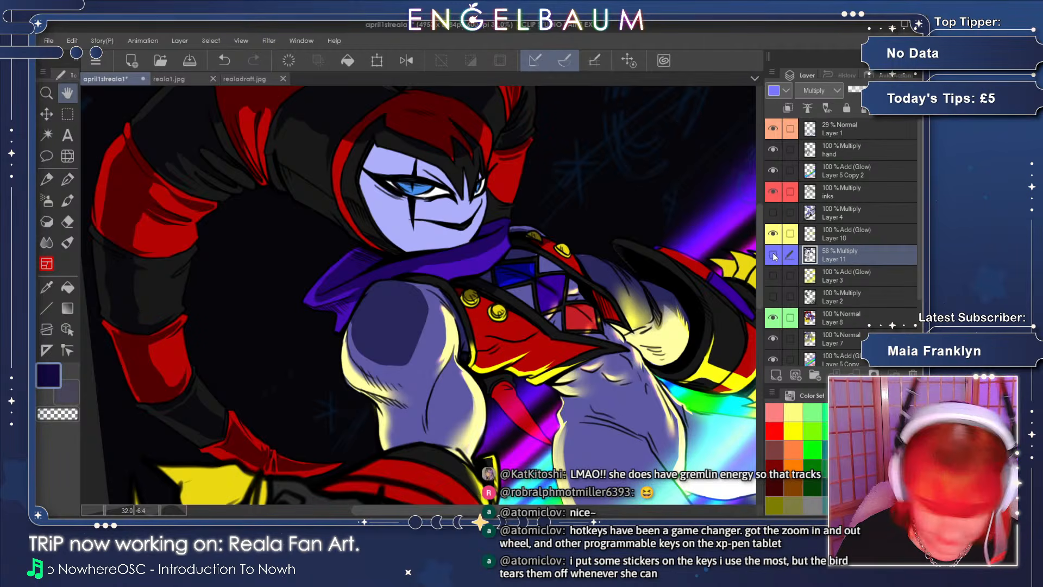
click(773, 254)
click(772, 254)
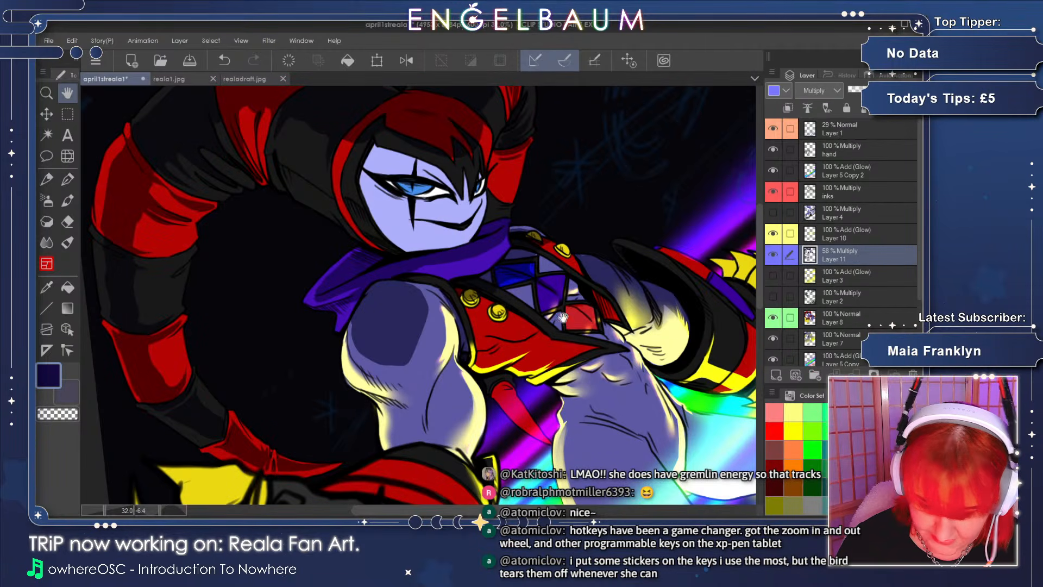
- Return to the pen tool and save the april1streala1 illustration
drag(568, 397, 516, 344)
key(p)
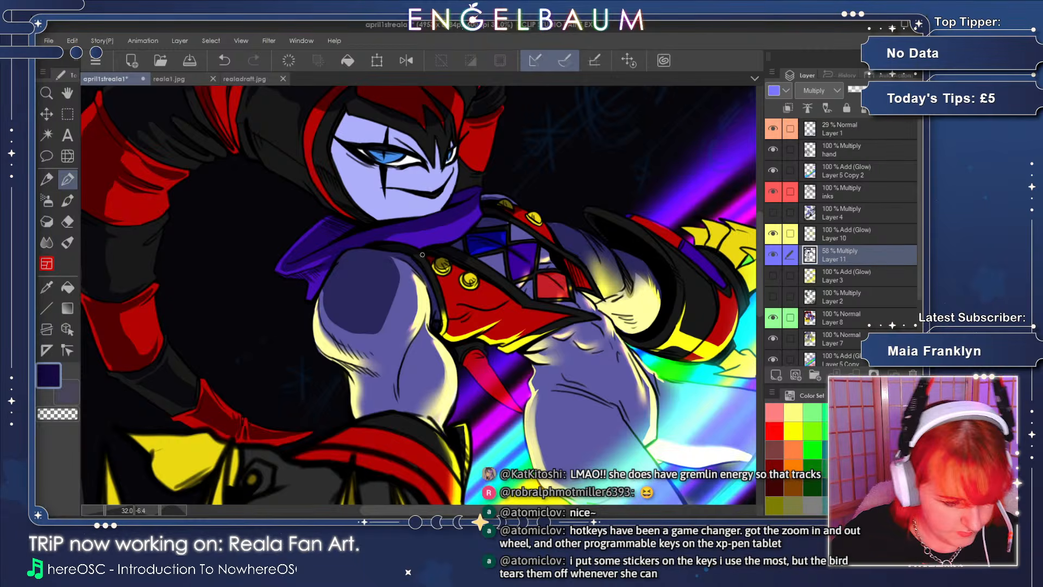
click(191, 60)
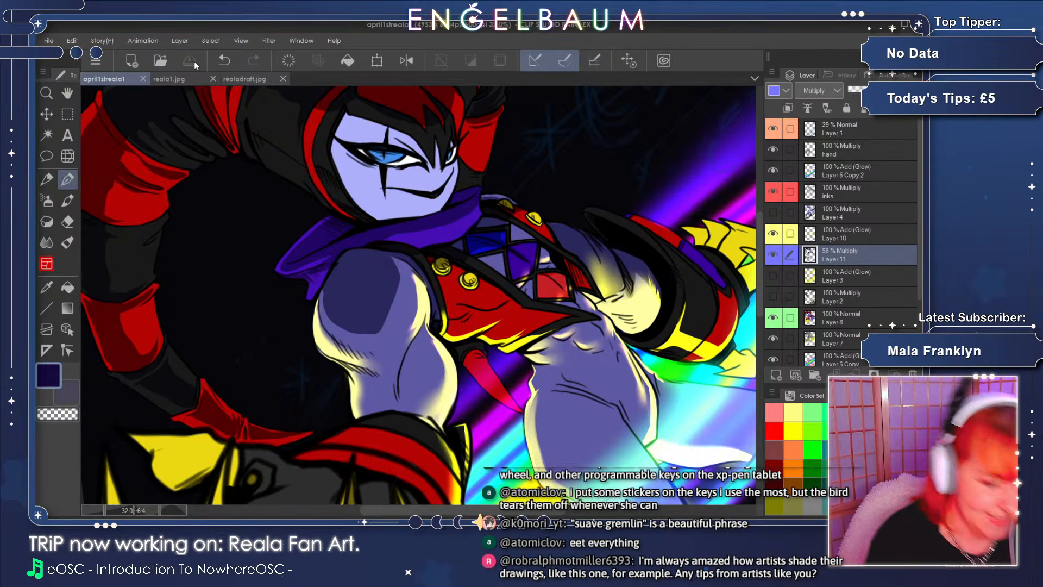
- On a new blank illustration, draw a three-quarter head outline in dark navy with nose, eyelids, smile, eyebrows and an ear
click(559, 75)
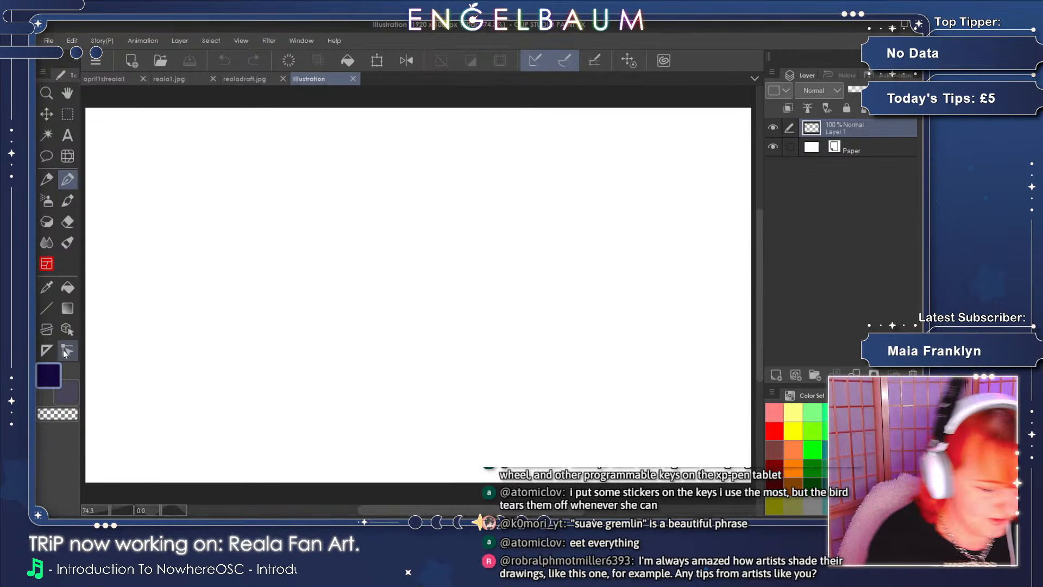
mouse_move(342, 253)
mouse_down()
mouse_move(396, 155)
mouse_move(539, 307)
mouse_move(363, 302)
mouse_move(538, 311)
mouse_up()
drag(493, 232, 502, 283)
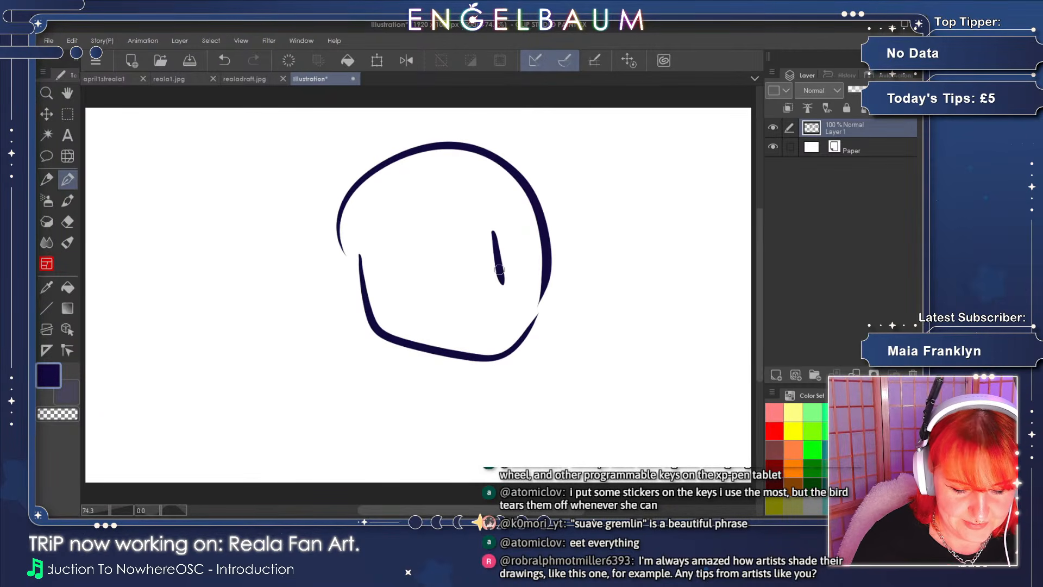
mouse_move(419, 237)
mouse_down()
mouse_move(426, 223)
mouse_move(538, 217)
mouse_up()
drag(448, 300, 526, 302)
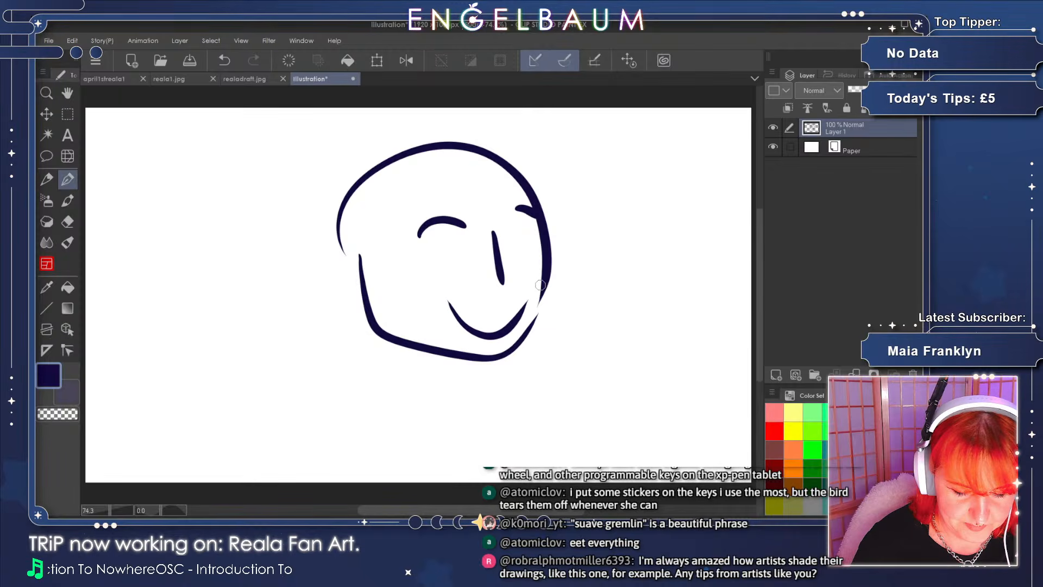
drag(422, 197, 447, 186)
drag(487, 181, 502, 181)
drag(343, 251, 361, 287)
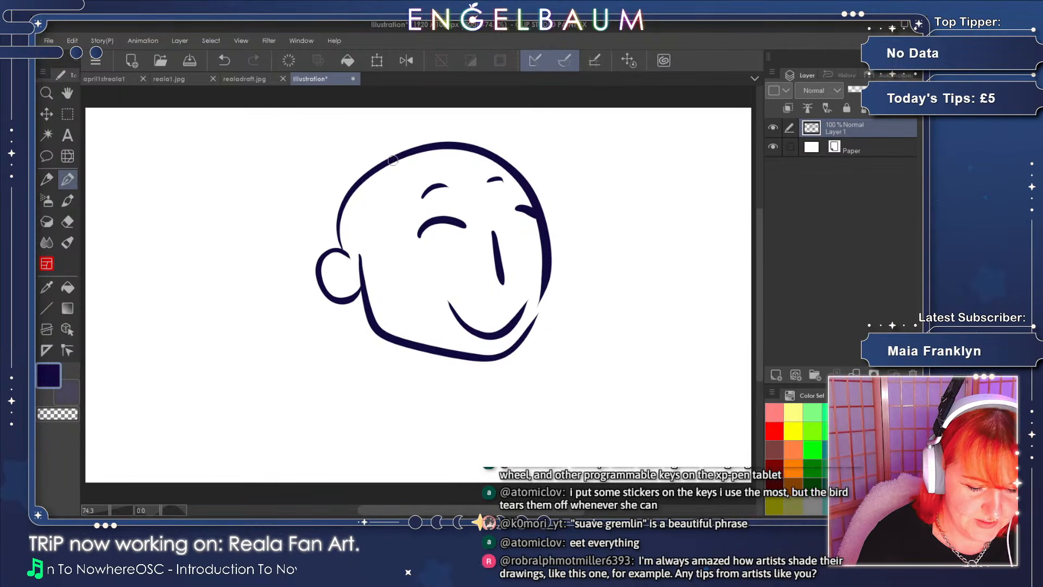
- Outline swept-back hair around the head, add two neck lines and draw an oval iris under each eyelid
mouse_move(504, 159)
mouse_down()
mouse_move(439, 121)
mouse_move(304, 230)
mouse_move(327, 328)
mouse_up()
drag(401, 345, 400, 429)
drag(488, 361, 490, 423)
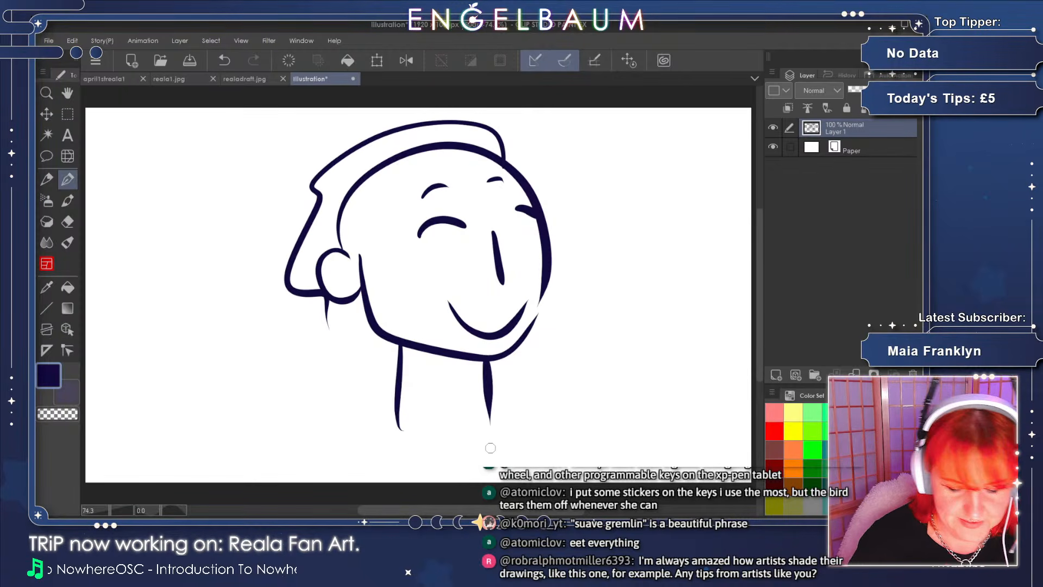
drag(439, 223, 441, 224)
drag(518, 212, 511, 225)
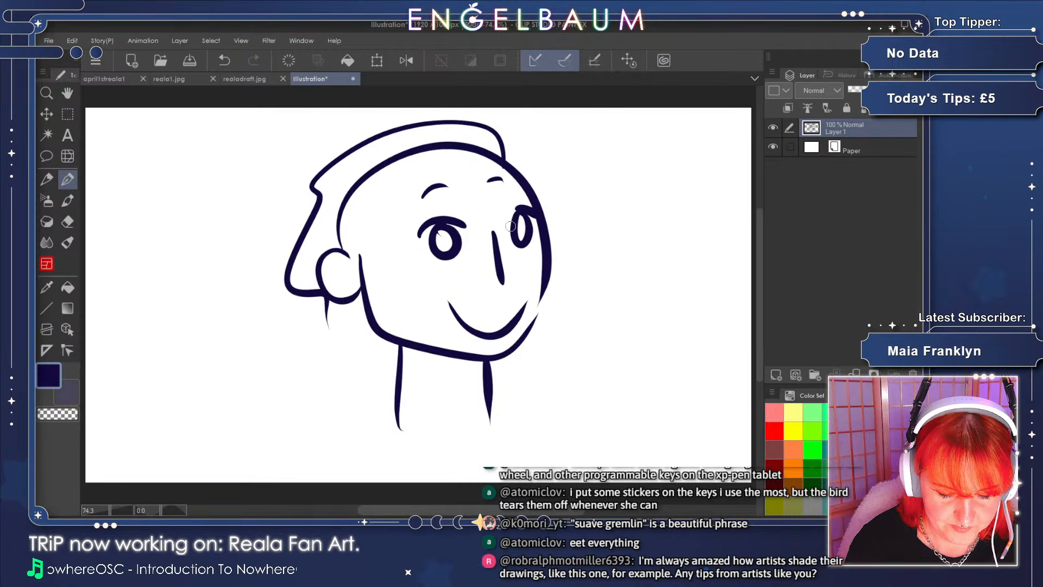
- Add one layer above the line art and another directly above the paper, with reddish brown as the drawing colour
click(776, 374)
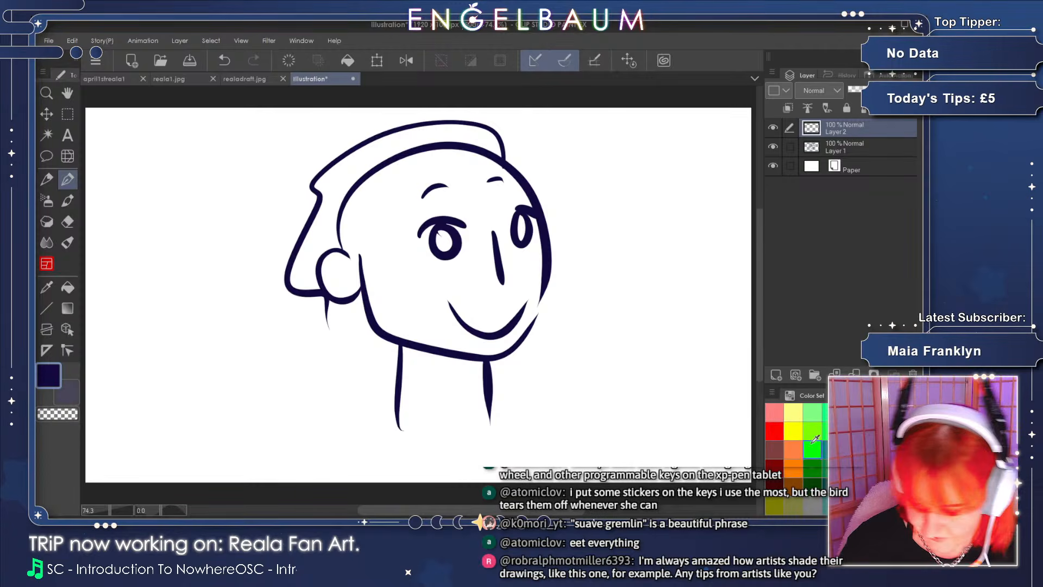
click(781, 444)
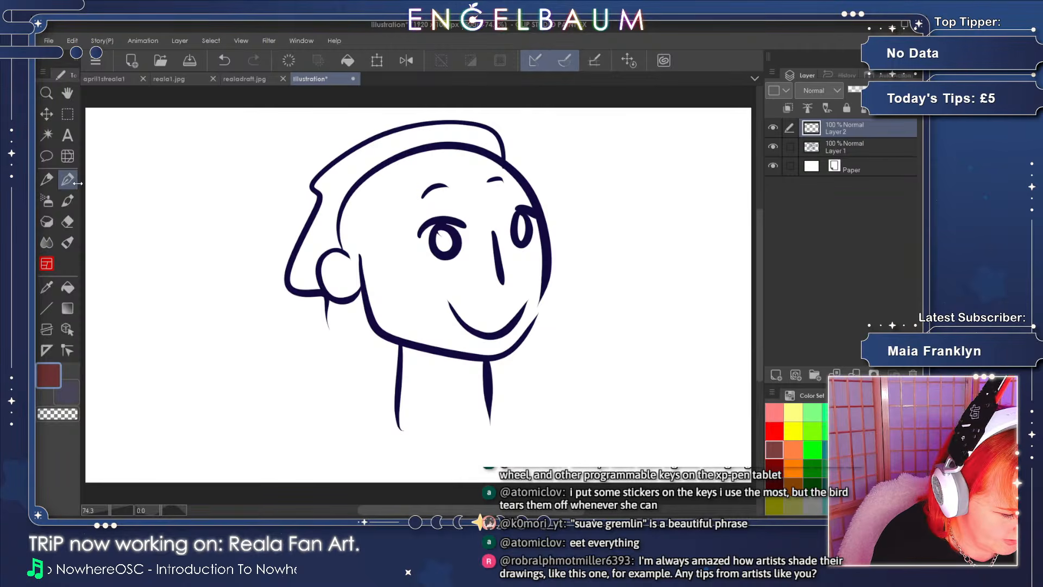
click(72, 289)
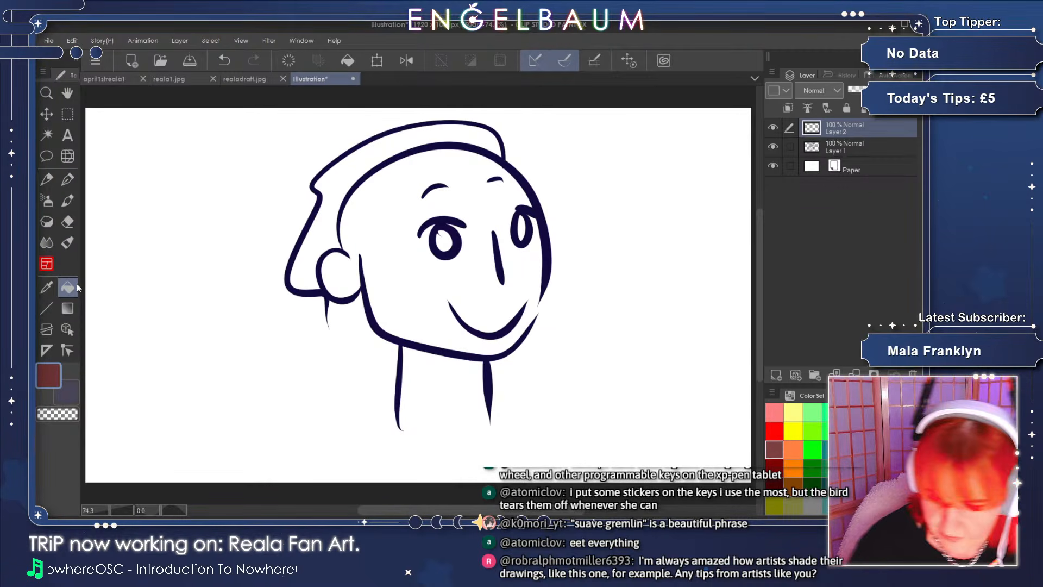
click(858, 166)
click(779, 373)
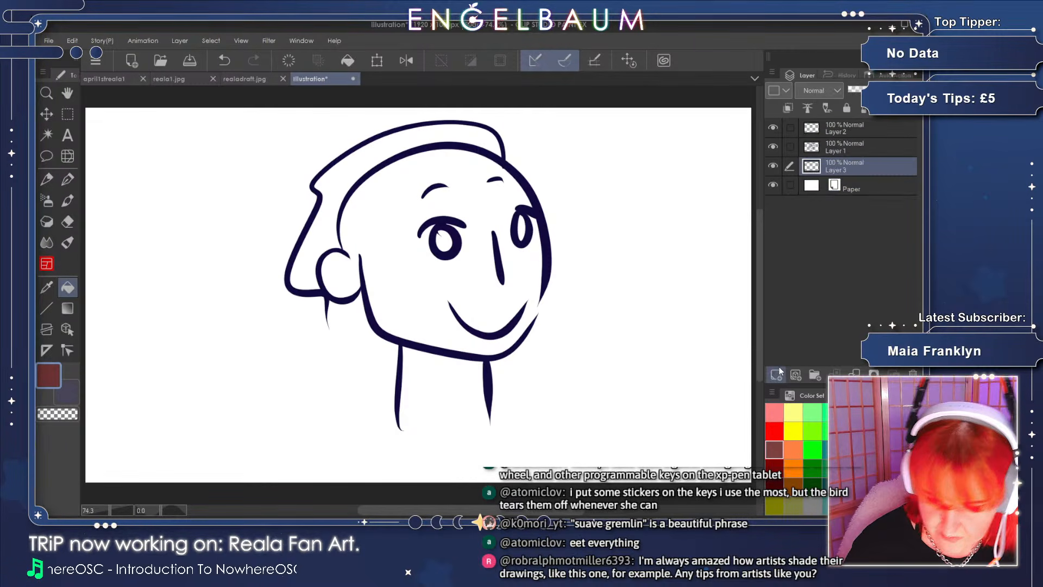
- Colour the face, ear and neck reddish brown and the hair black on Layer 3, beneath the line art
click(416, 183)
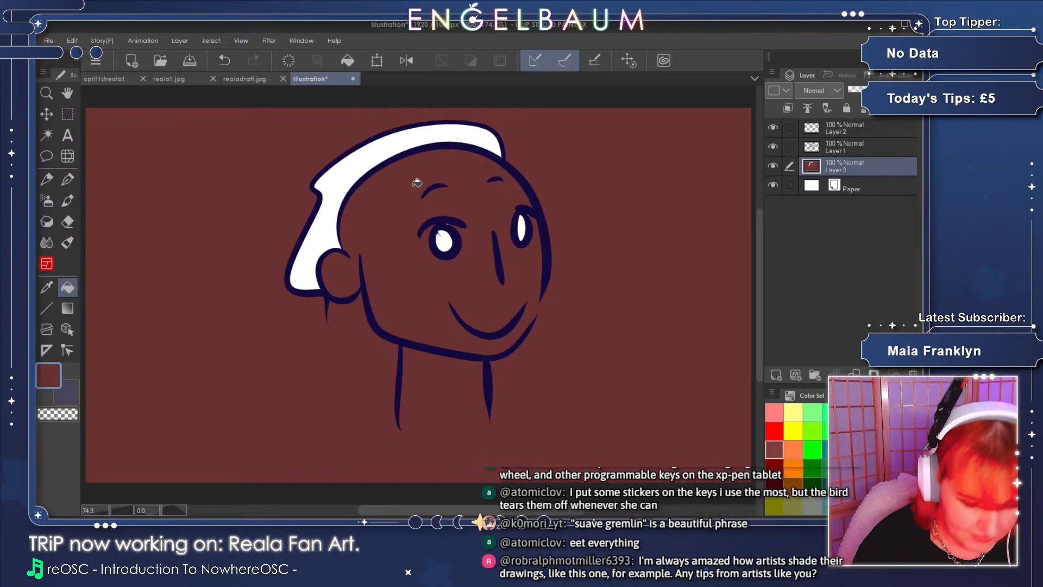
click(225, 60)
click(67, 179)
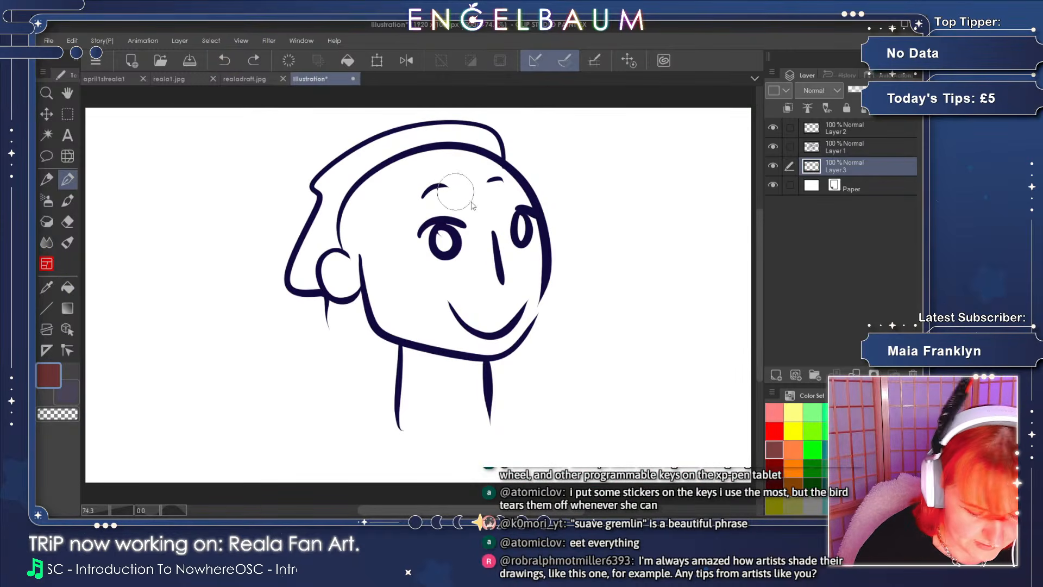
mouse_move(462, 175)
mouse_down()
mouse_move(397, 174)
mouse_move(432, 179)
mouse_move(447, 207)
mouse_move(452, 298)
mouse_move(485, 337)
mouse_move(397, 307)
mouse_move(369, 278)
mouse_move(332, 265)
mouse_move(379, 260)
mouse_move(382, 308)
mouse_move(430, 391)
mouse_move(474, 338)
mouse_move(474, 364)
mouse_move(517, 300)
mouse_move(525, 255)
mouse_move(514, 214)
mouse_move(473, 175)
mouse_move(442, 168)
mouse_move(420, 180)
mouse_move(409, 213)
mouse_up()
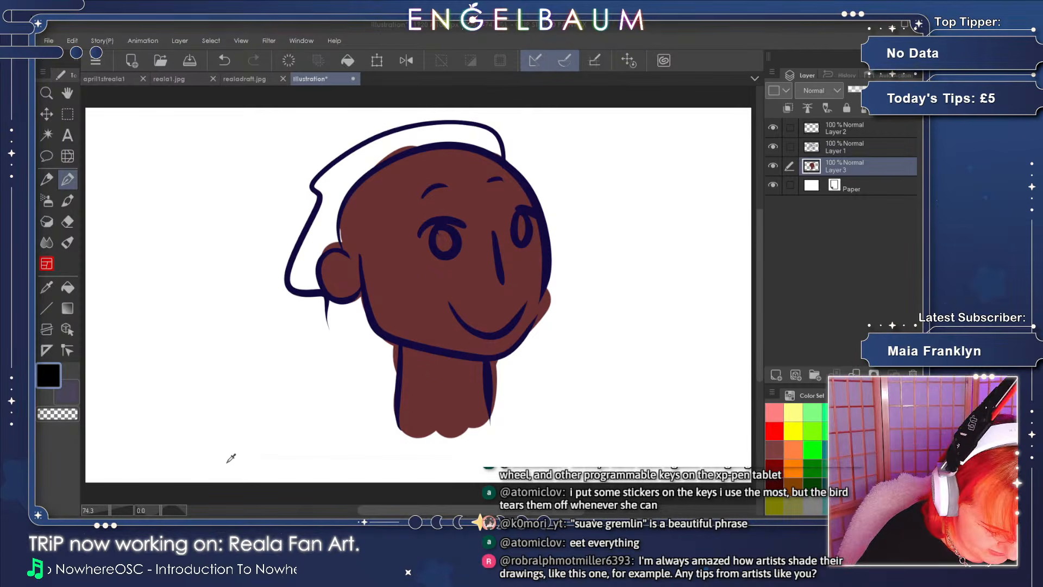
mouse_move(341, 171)
mouse_down()
mouse_move(434, 132)
mouse_move(497, 142)
mouse_move(334, 179)
mouse_move(329, 223)
mouse_move(290, 285)
mouse_move(326, 314)
mouse_up()
- Paint white eyeballs and dark blue irises in both eyes on Layer 3
alt+click(311, 337)
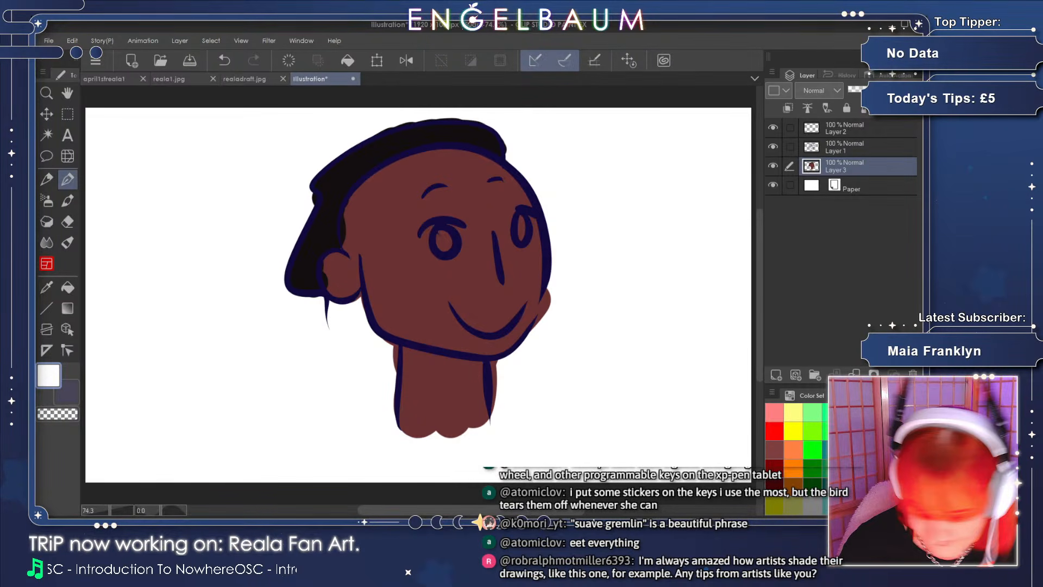
mouse_move(447, 241)
mouse_down()
mouse_move(439, 251)
mouse_move(442, 239)
mouse_up()
mouse_move(522, 223)
mouse_down()
mouse_move(517, 237)
mouse_move(514, 220)
mouse_move(527, 239)
mouse_up()
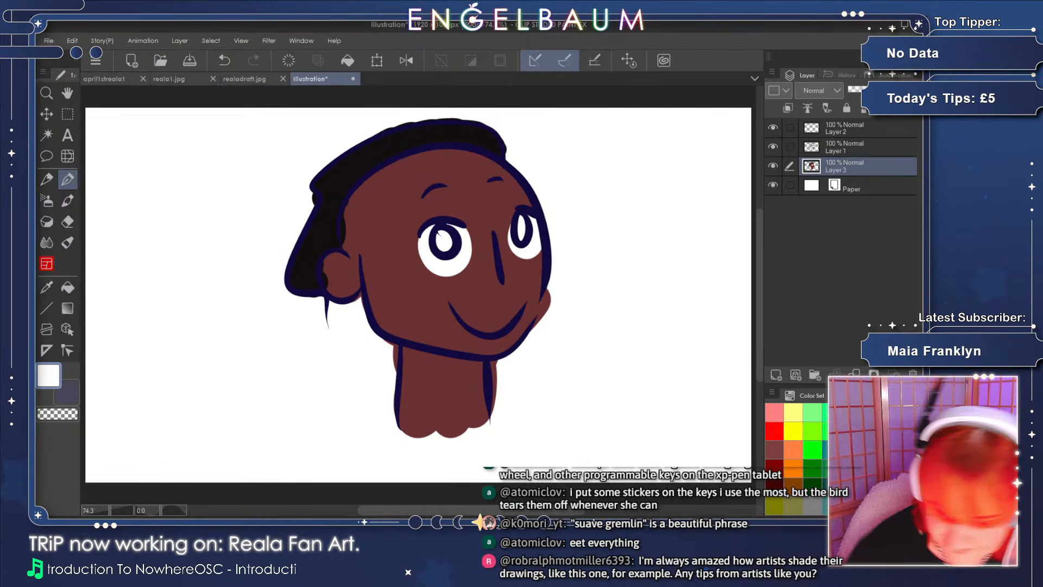
drag(440, 233, 443, 237)
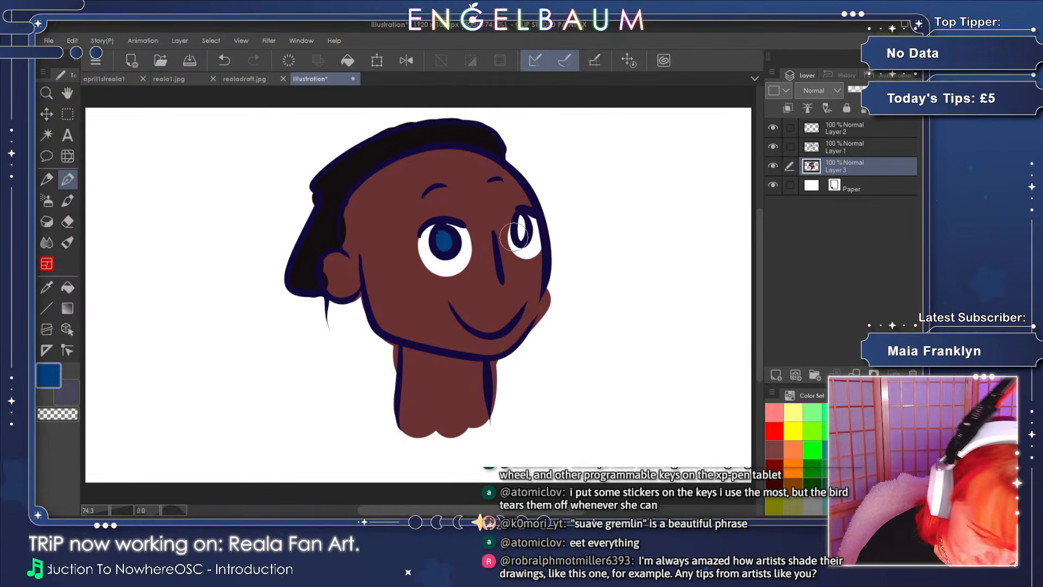
mouse_move(519, 239)
mouse_down()
mouse_move(520, 220)
mouse_move(526, 230)
mouse_up()
- Select Layer 2 above the line art, mark it with a blue palette colour and set its blending mode to Multiply
click(872, 126)
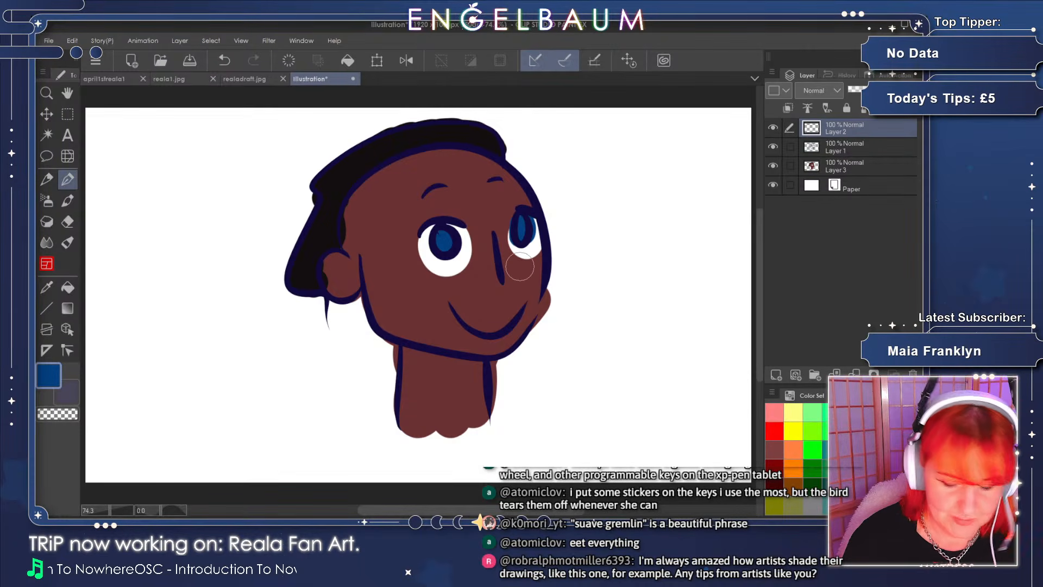
click(773, 128)
click(773, 128)
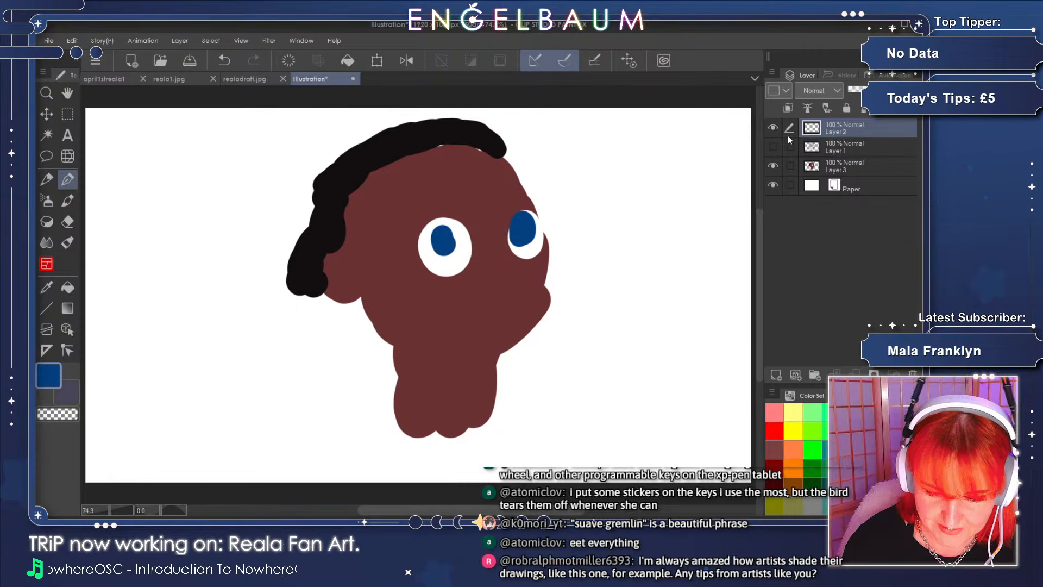
click(773, 146)
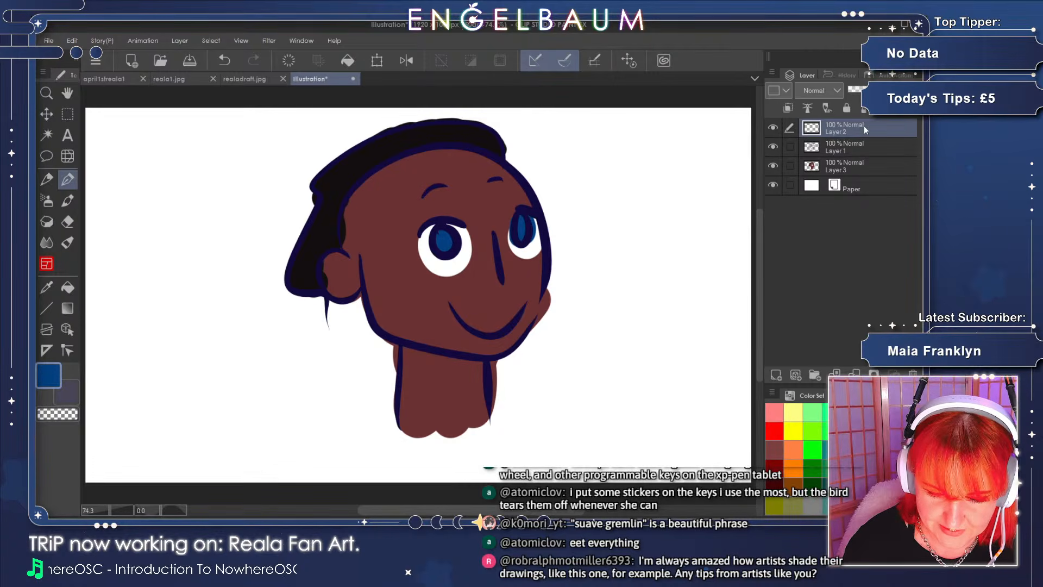
click(774, 128)
click(774, 127)
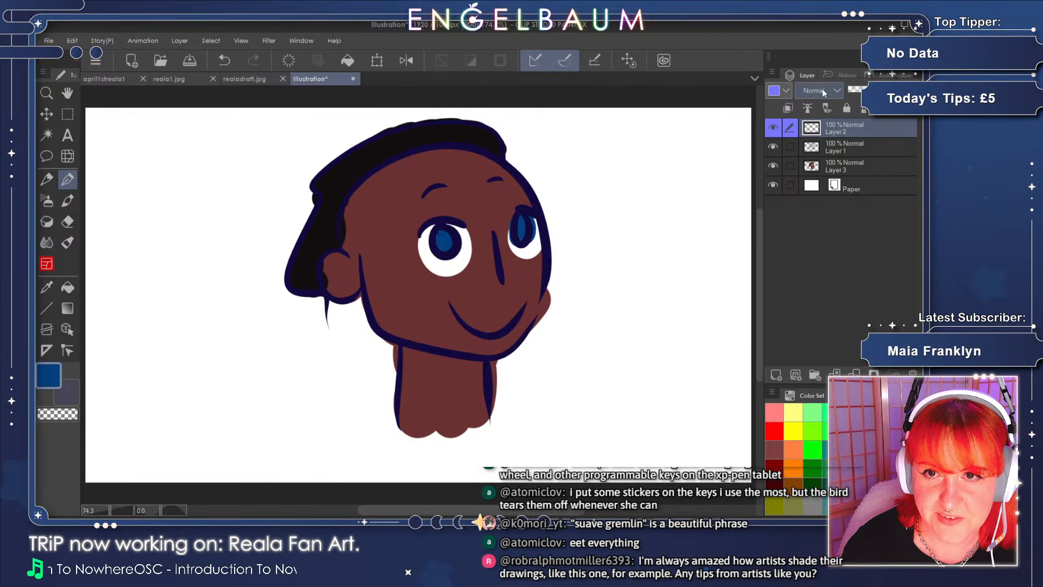
click(818, 128)
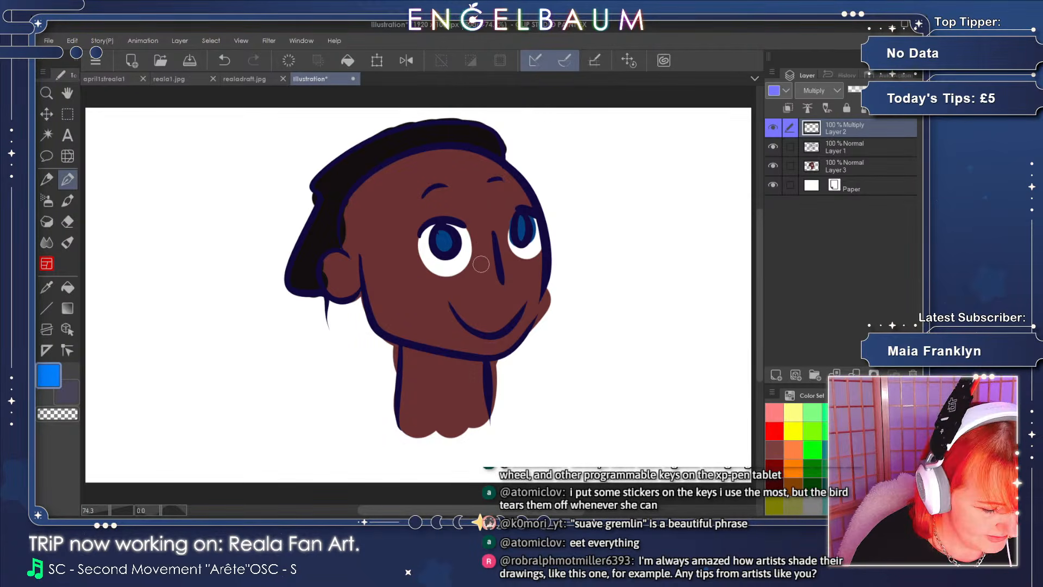
- Paint bright blue shadows on Layer 2 over the ear side of the face, beside the nose, around the eyes, under the chin and on the hair
mouse_move(481, 269)
mouse_down()
mouse_move(466, 269)
mouse_move(477, 281)
mouse_up()
mouse_move(441, 151)
mouse_down()
mouse_move(395, 219)
mouse_move(427, 334)
mouse_move(412, 167)
mouse_move(395, 164)
mouse_move(416, 154)
mouse_move(365, 193)
mouse_move(355, 215)
mouse_move(374, 244)
mouse_move(373, 269)
mouse_move(340, 256)
mouse_move(326, 276)
mouse_move(371, 304)
mouse_move(393, 280)
mouse_move(390, 320)
mouse_move(409, 319)
mouse_move(477, 377)
mouse_move(422, 363)
mouse_move(459, 358)
mouse_up()
mouse_move(429, 232)
mouse_down()
mouse_move(535, 215)
mouse_move(538, 223)
mouse_up()
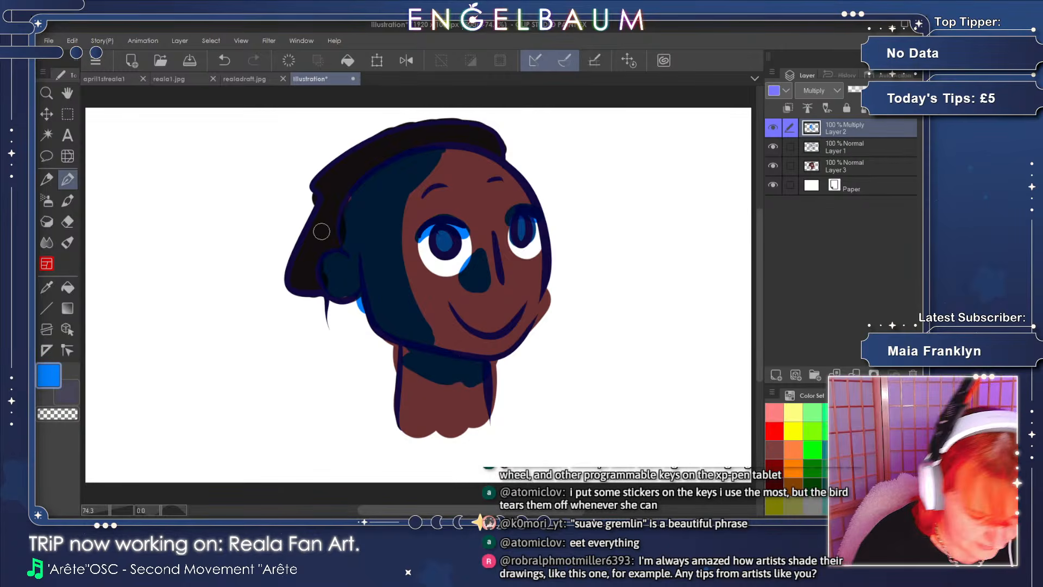
mouse_move(401, 156)
mouse_down()
mouse_move(325, 217)
mouse_move(310, 276)
mouse_move(348, 253)
mouse_move(322, 276)
mouse_up()
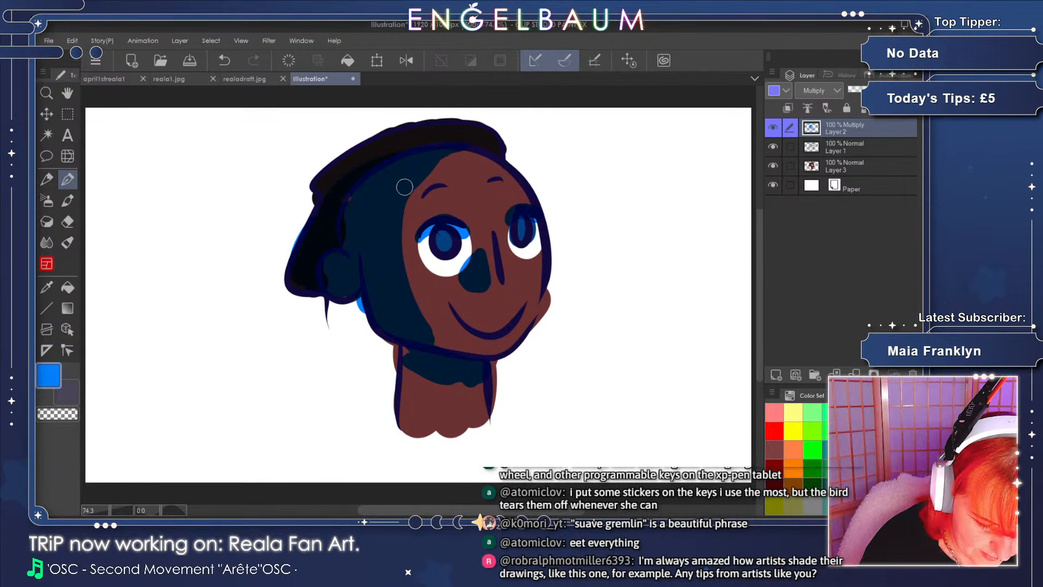
drag(417, 234, 444, 219)
mouse_move(510, 218)
mouse_down()
mouse_move(522, 204)
mouse_move(535, 211)
mouse_up()
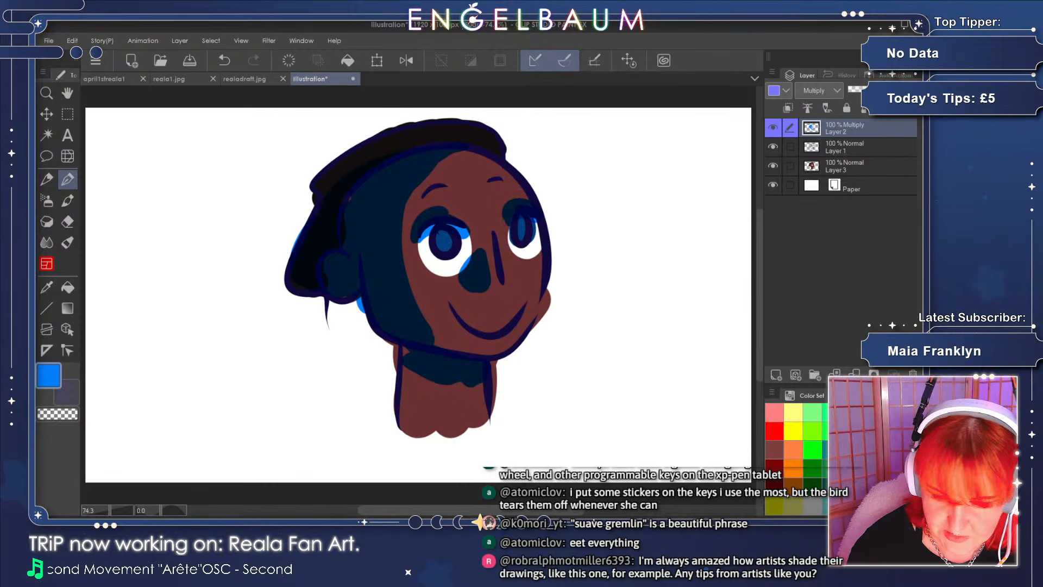
- Lower the opacity of the Multiply shading on Layer 2 to 44%
click(872, 89)
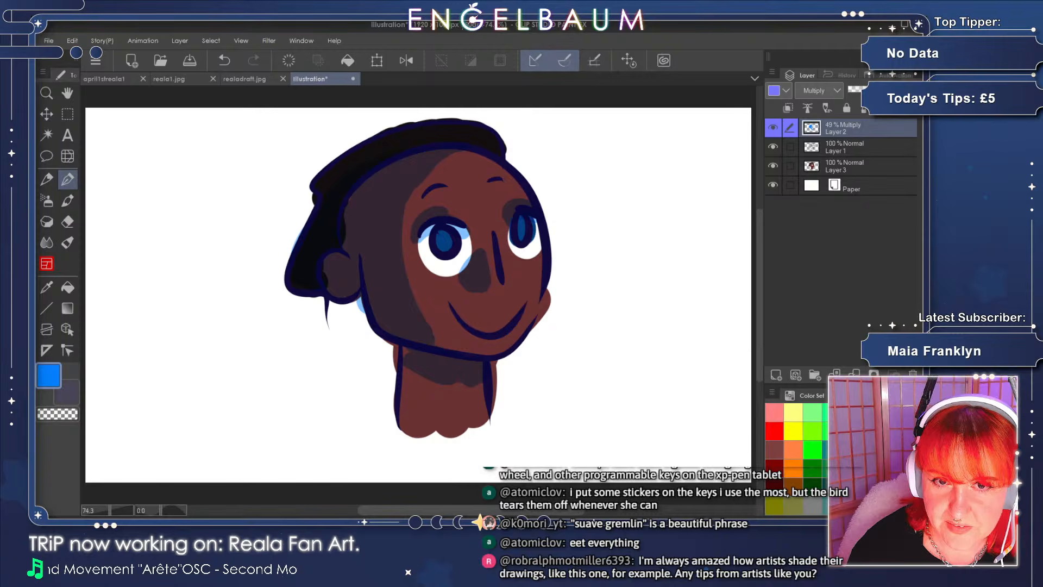
click(861, 90)
click(869, 90)
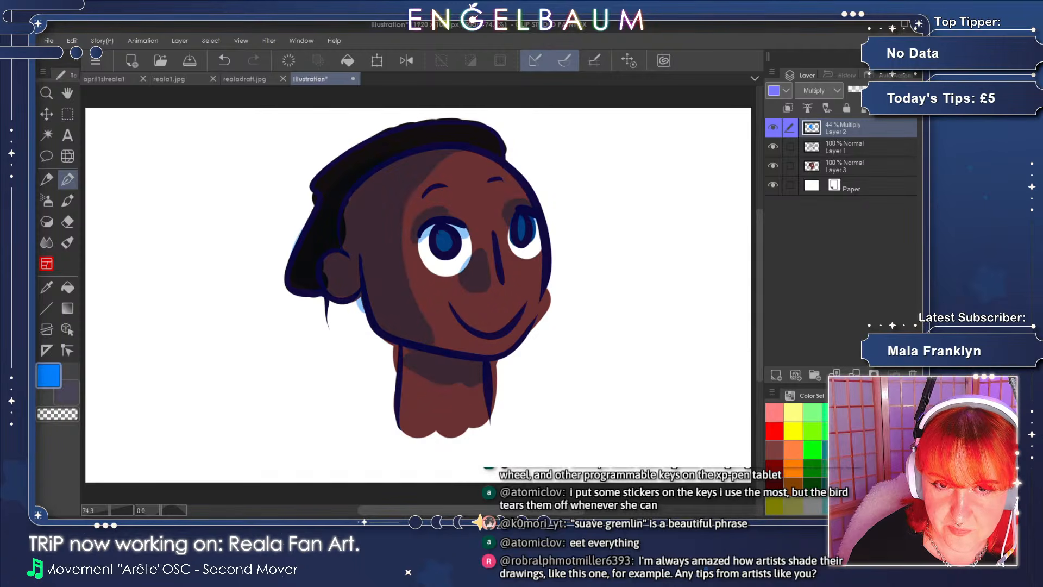
- Blend the shadow edges on Layer 2 softly along the face, eyes, nose, neck, ear and hair with a smaller blending brush
click(46, 242)
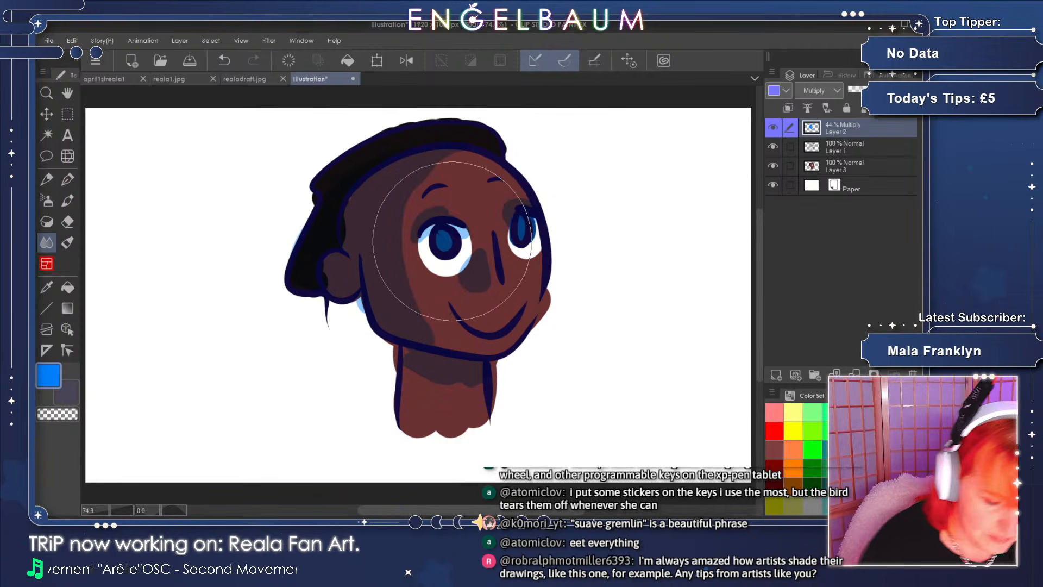
ctrl+alt+drag(463, 244, 412, 206)
mouse_move(460, 167)
mouse_down()
mouse_move(407, 229)
mouse_move(441, 164)
mouse_move(425, 302)
mouse_move(405, 258)
mouse_move(437, 325)
mouse_move(478, 353)
mouse_up()
drag(514, 197, 530, 224)
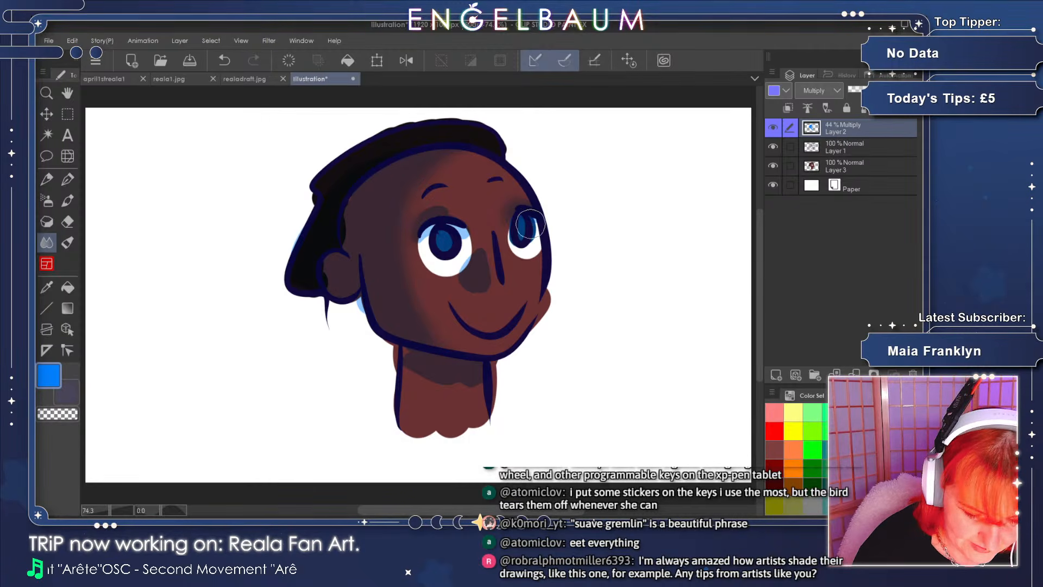
mouse_move(447, 219)
mouse_down()
mouse_move(420, 224)
mouse_move(438, 259)
mouse_move(481, 252)
mouse_move(456, 280)
mouse_move(485, 263)
mouse_move(462, 237)
mouse_move(471, 242)
mouse_move(445, 256)
mouse_up()
drag(400, 350, 464, 362)
drag(353, 288, 362, 308)
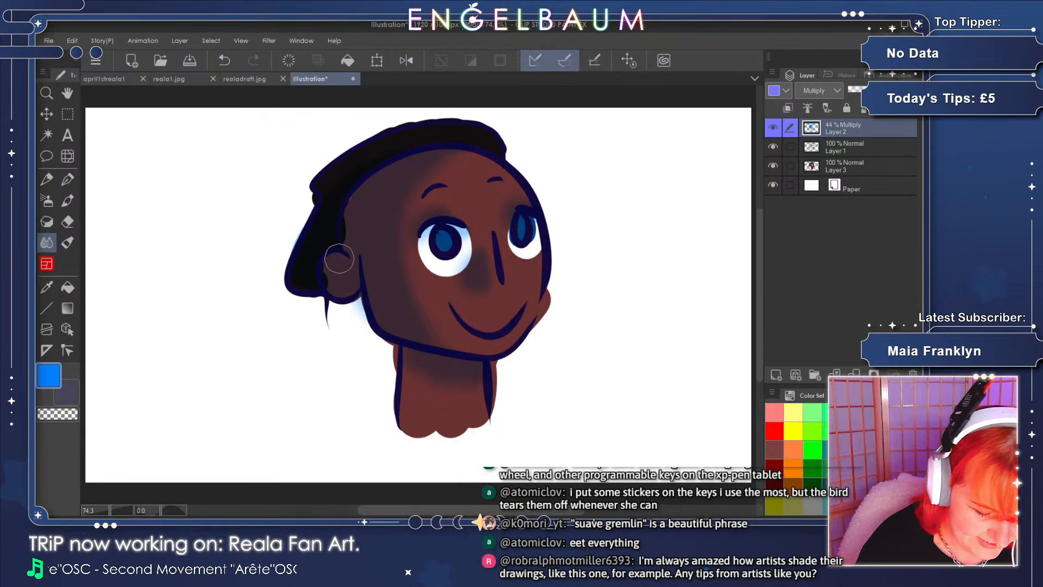
drag(294, 252, 301, 227)
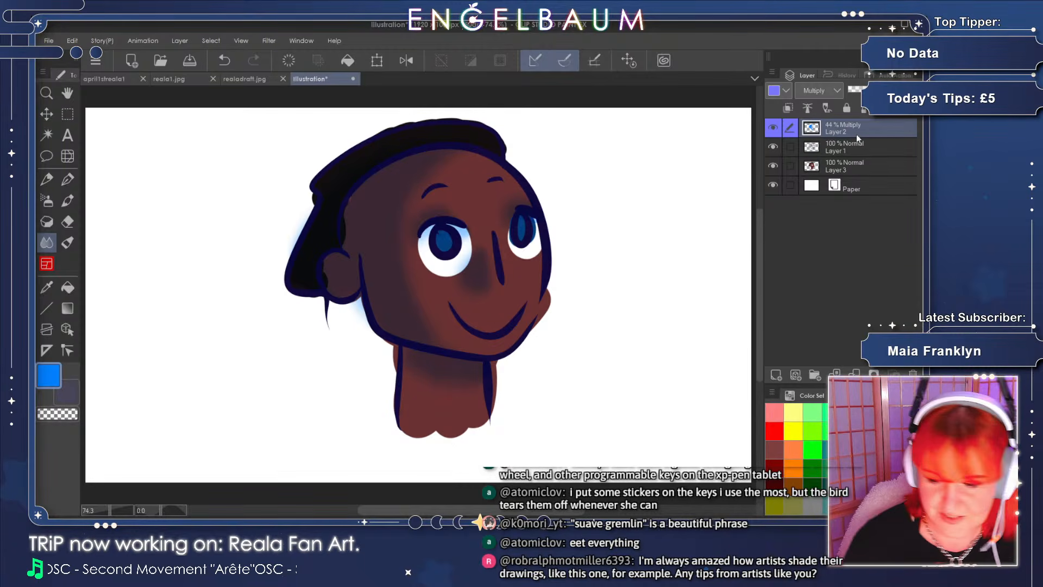
- Add a layer above the shading, set its blending mode to Add (Glow) and mark it with a yellow palette colour
click(776, 374)
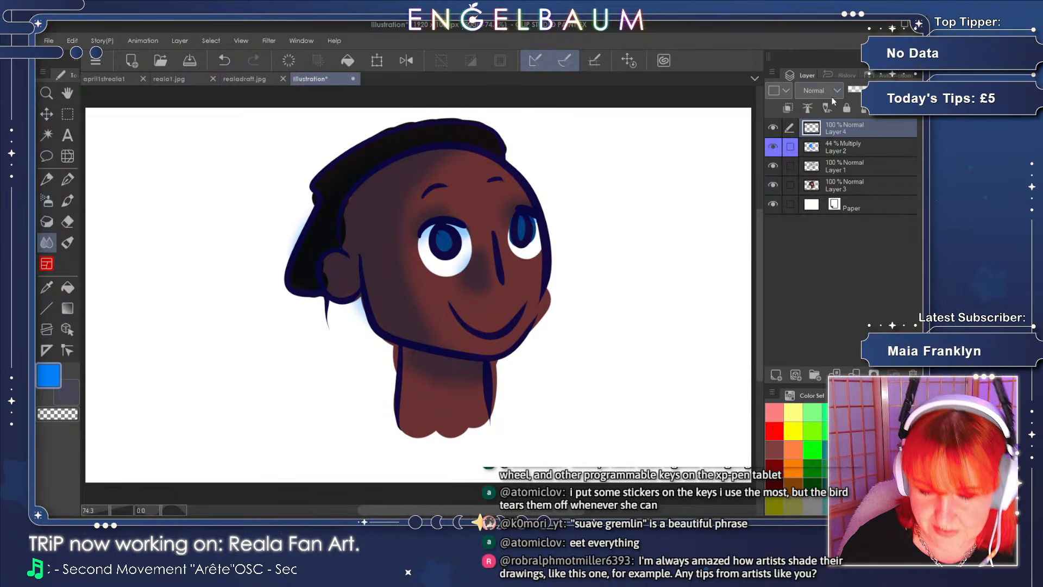
click(828, 270)
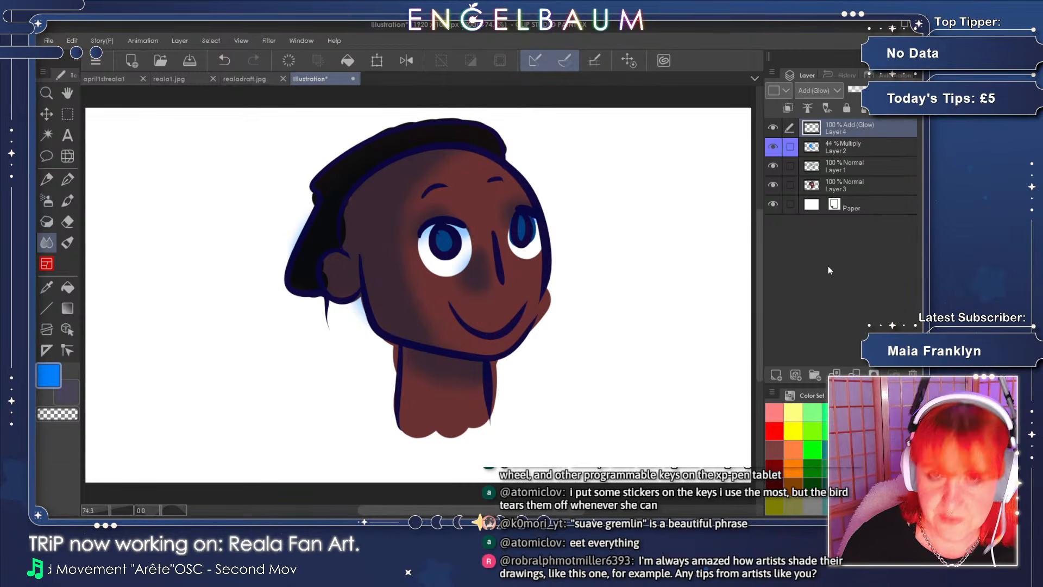
click(790, 156)
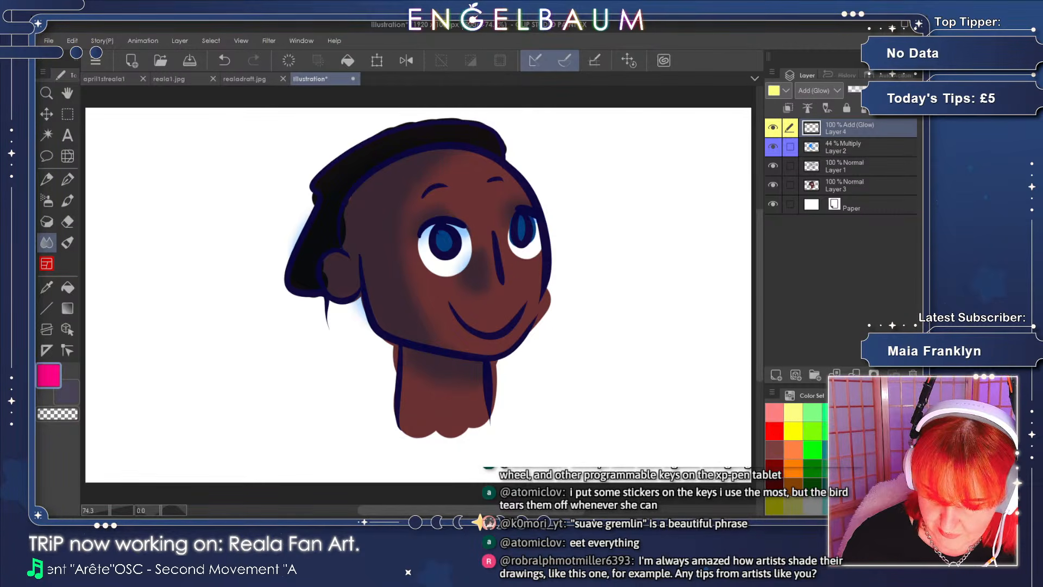
- Paint hot pink highlights on Layer 4 beside the nose and along the lit edges of the forehead, cheek, neck and hair
click(68, 181)
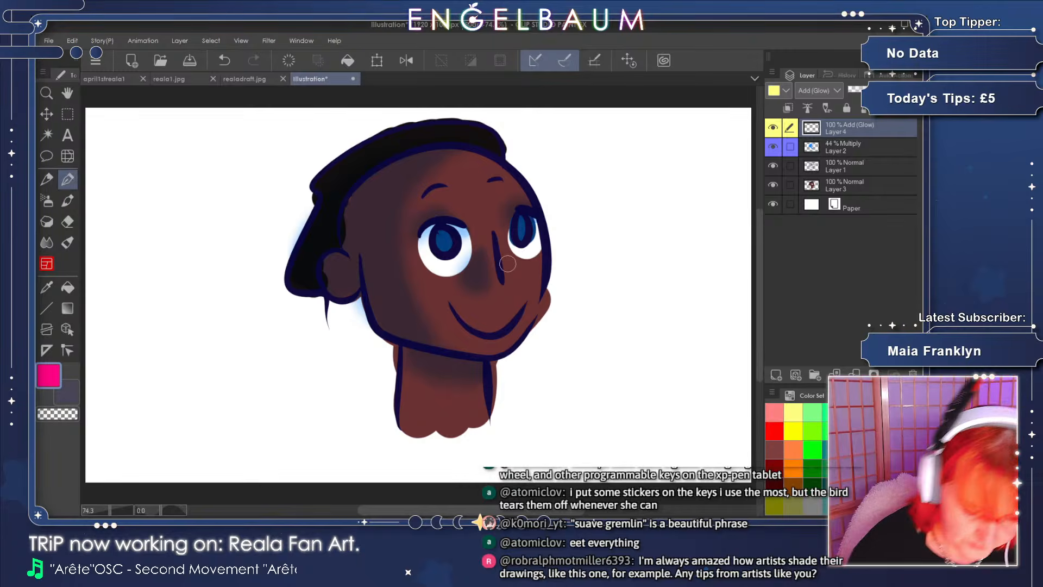
drag(507, 261, 510, 276)
mouse_move(455, 150)
mouse_down()
mouse_move(499, 167)
mouse_move(526, 198)
mouse_move(541, 272)
mouse_move(534, 308)
mouse_move(492, 350)
mouse_move(482, 405)
mouse_up()
mouse_move(499, 156)
mouse_down()
mouse_move(492, 131)
mouse_move(403, 128)
mouse_up()
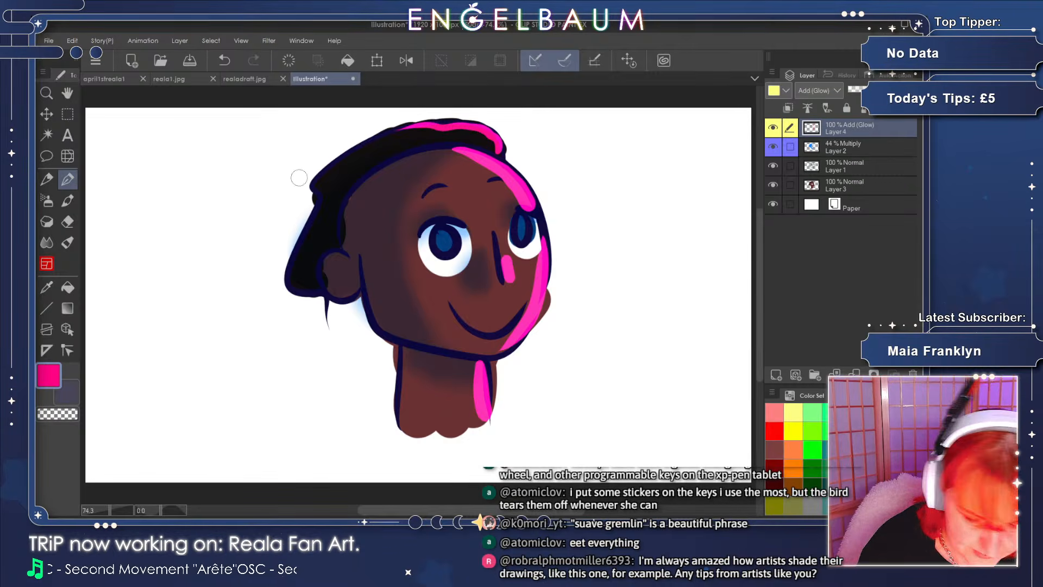
- Lower Layer 4's opacity to 59% and blend its pink highlights softly along the hair, forehead, nose, cheek and neck
click(878, 90)
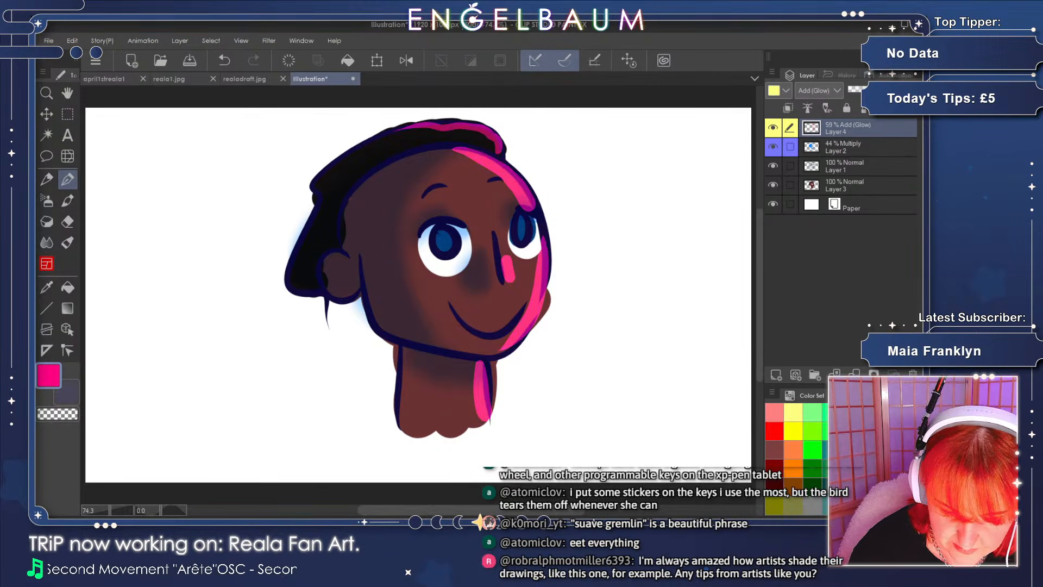
click(47, 242)
mouse_move(505, 201)
mouse_down()
mouse_move(427, 155)
mouse_move(483, 157)
mouse_move(472, 139)
mouse_move(405, 133)
mouse_up()
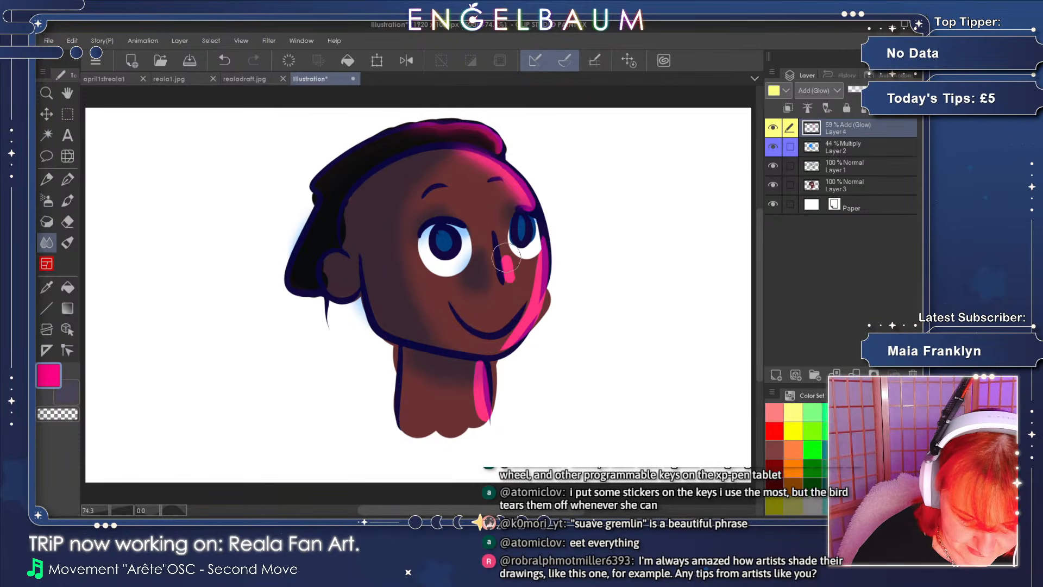
mouse_move(500, 244)
mouse_down()
mouse_move(511, 276)
mouse_move(535, 262)
mouse_move(514, 340)
mouse_up()
mouse_move(495, 393)
mouse_down()
mouse_move(472, 376)
mouse_move(478, 435)
mouse_up()
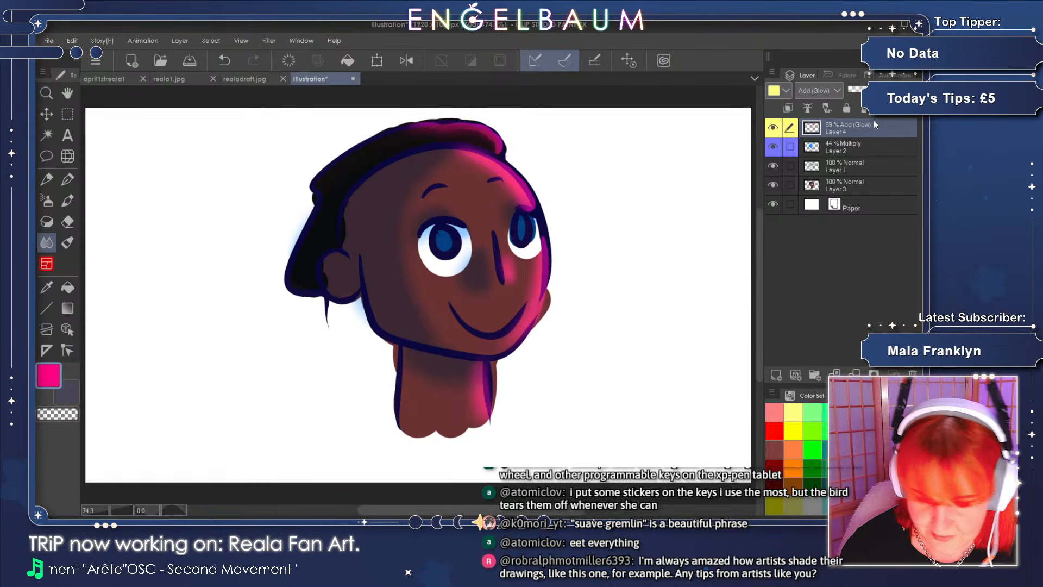
- Move the Add (Glow) Layer 4 below the Multiply Layer 2 and bring the Layer 1 line art above both
drag(870, 138, 875, 173)
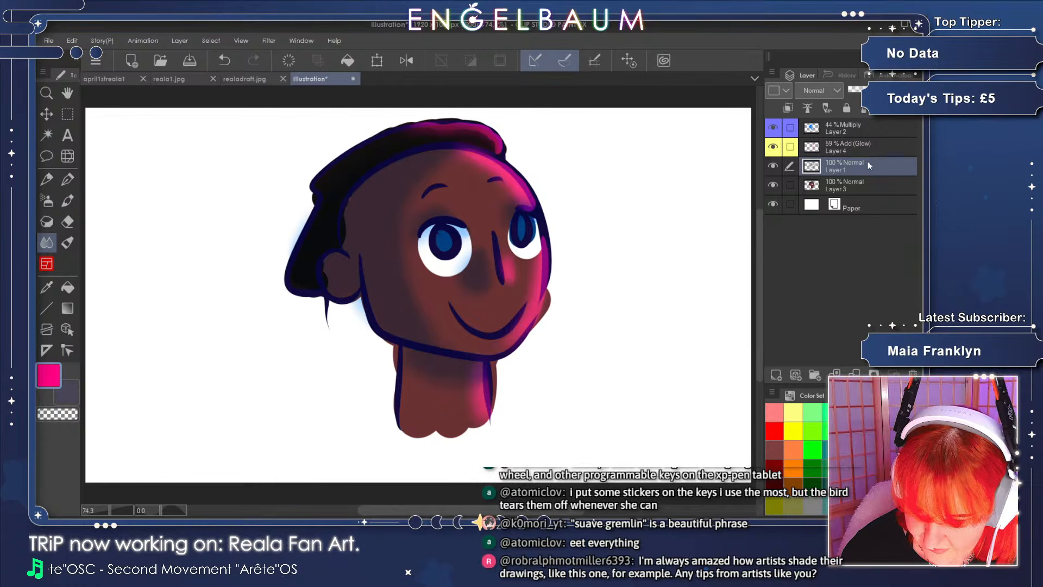
drag(868, 161, 873, 132)
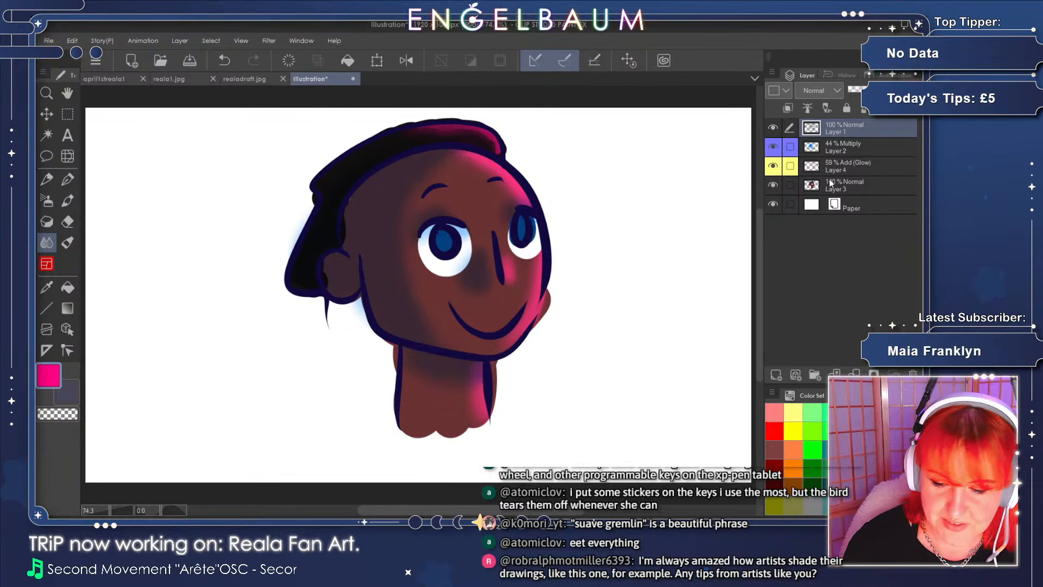
click(858, 146)
click(872, 168)
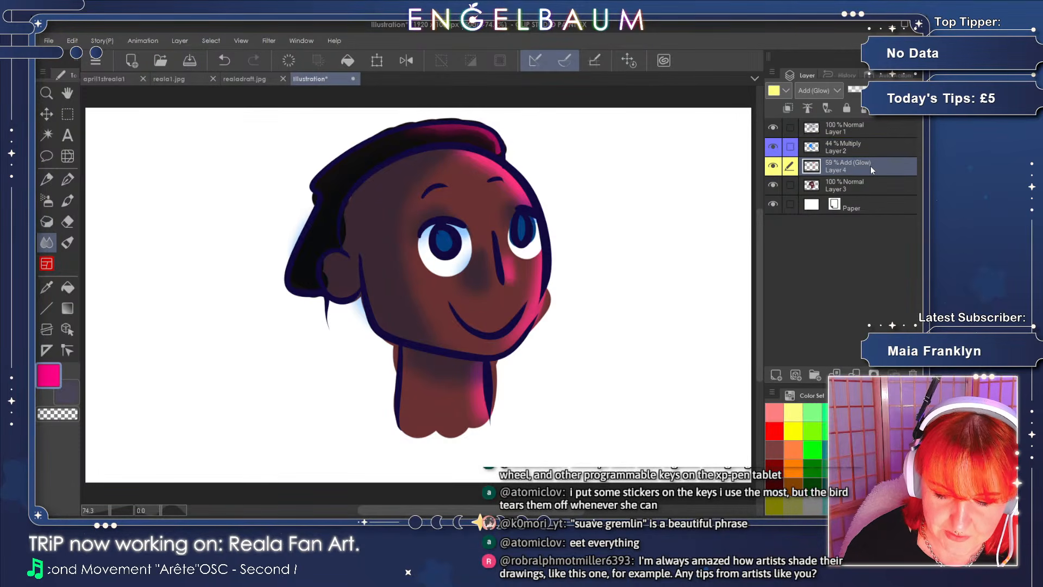
click(776, 126)
click(775, 126)
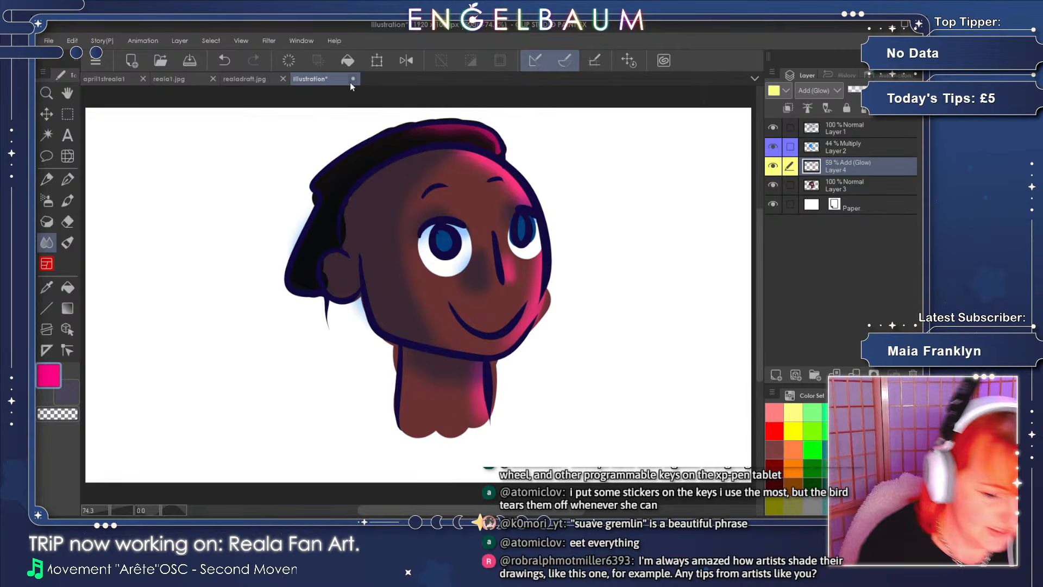
- Close the head sketch and bring up the april1streala1 illustration with most of the figure in view
click(493, 217)
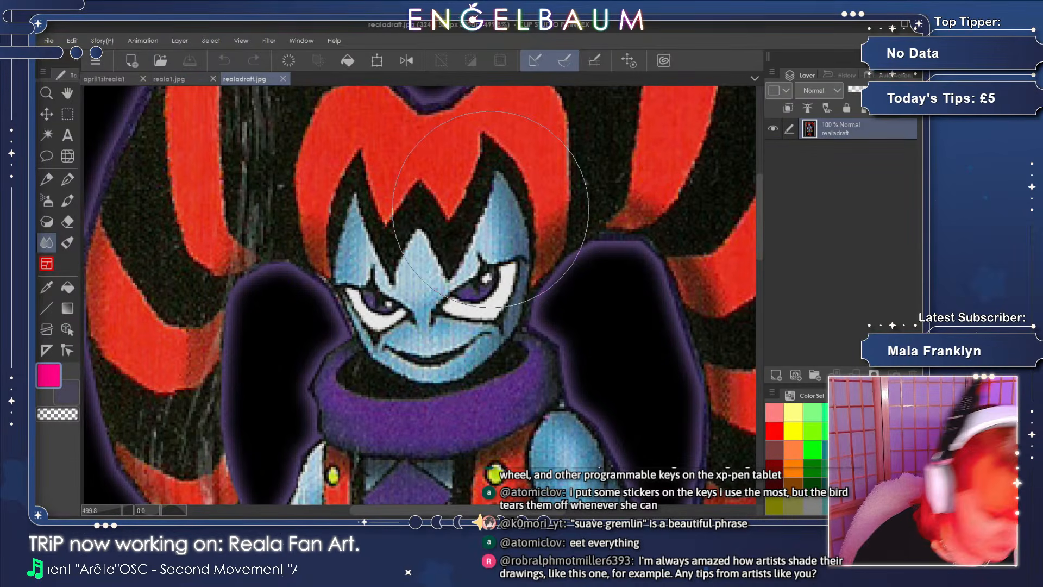
click(118, 80)
click(66, 95)
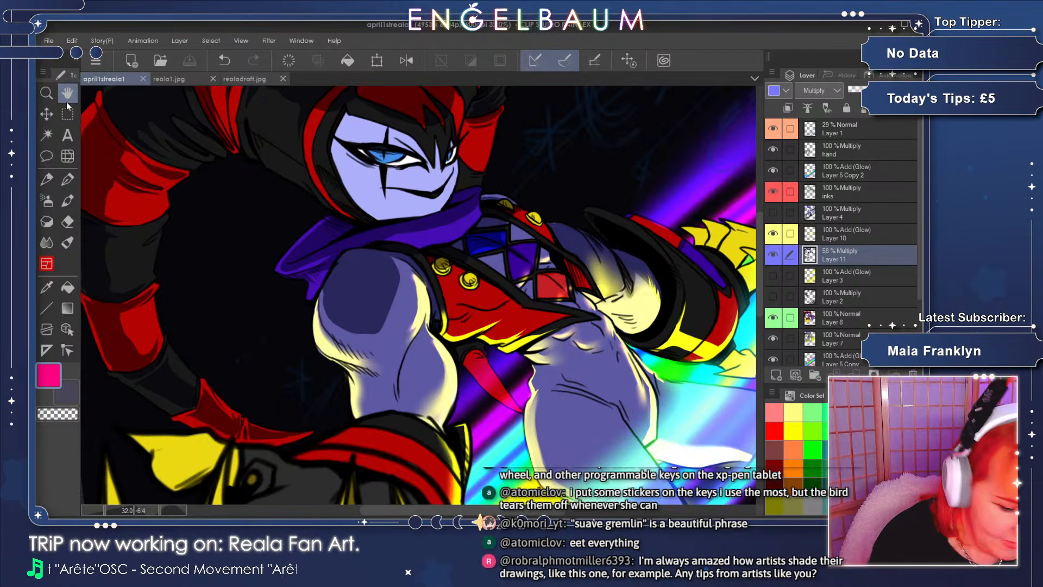
drag(584, 213, 598, 255)
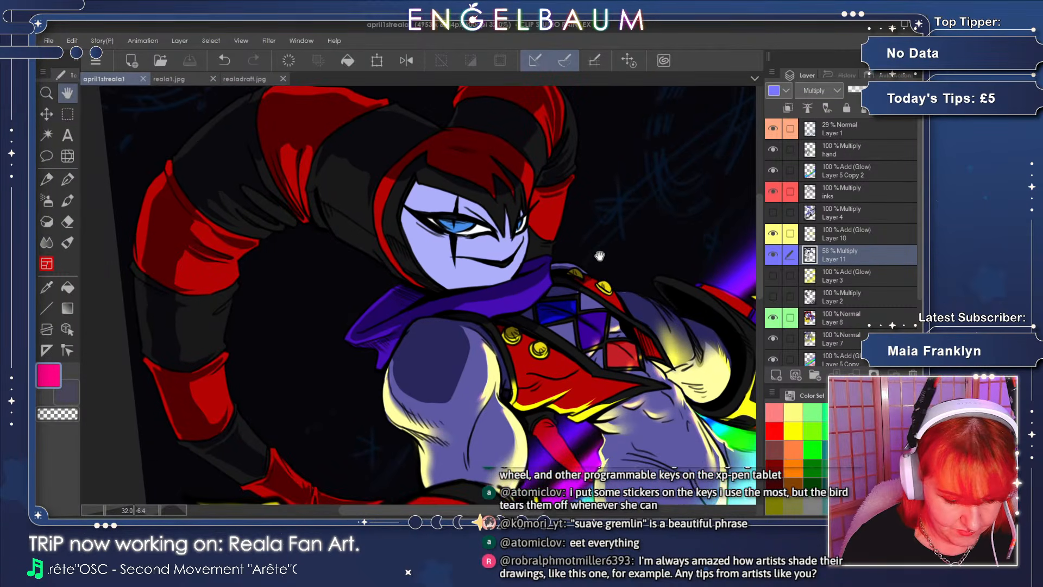
drag(574, 309, 572, 291)
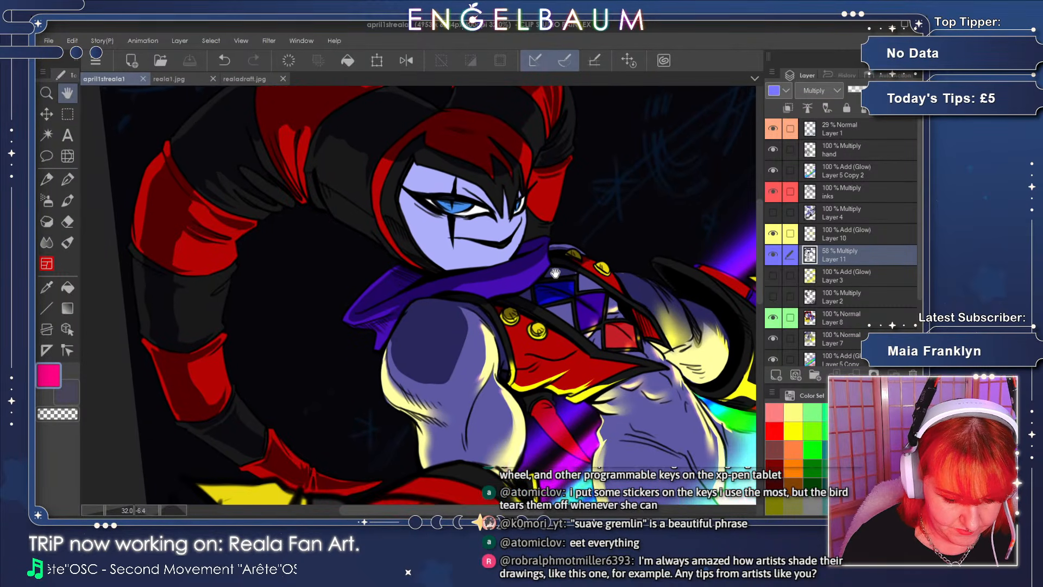
click(102, 511)
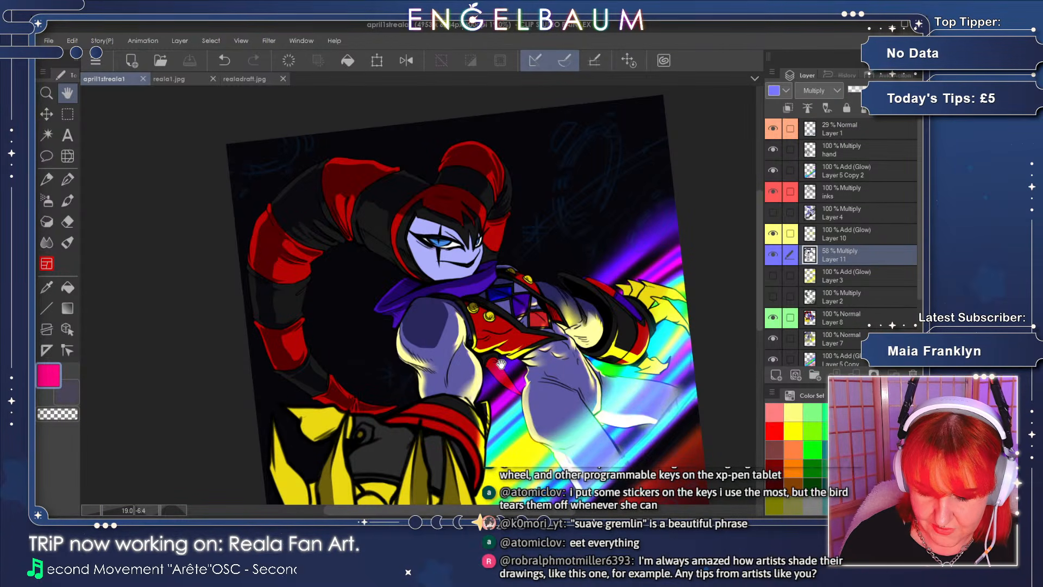
- Hide the Multiply Layer 11 and the Add (Glow) Layer 10 to examine the figure without shading and highlights
click(774, 254)
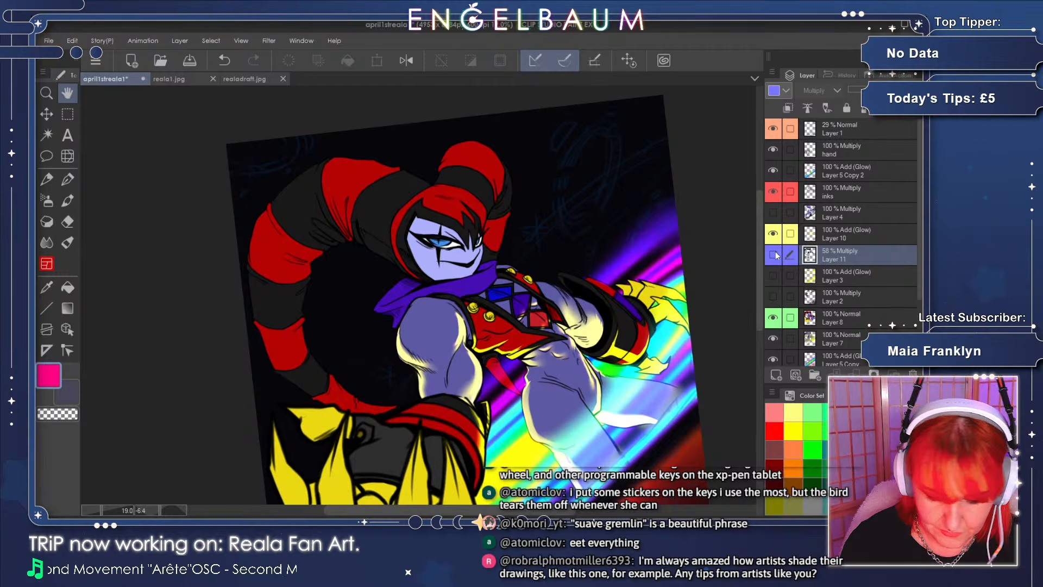
click(773, 234)
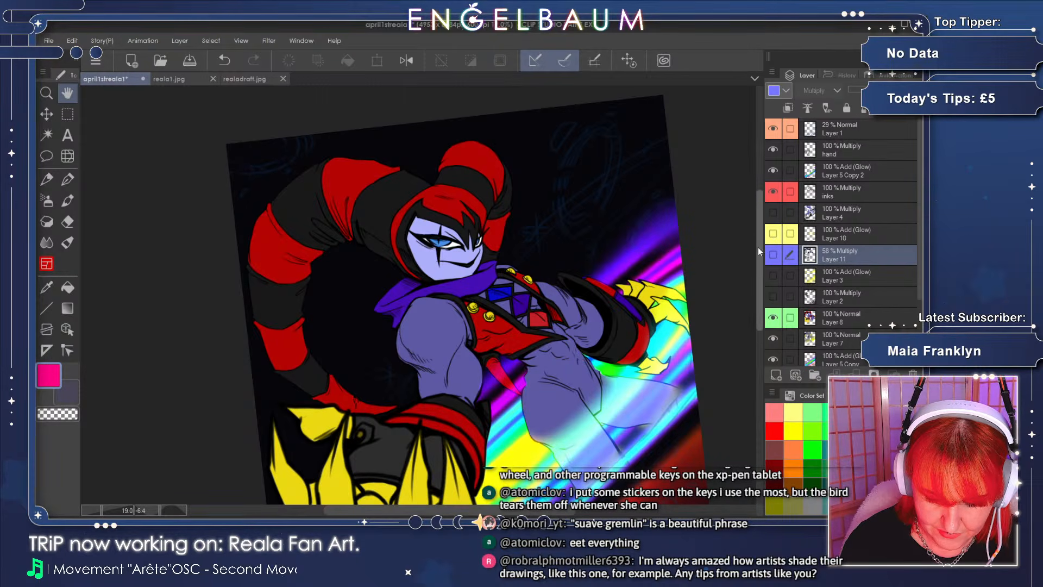
drag(758, 248, 757, 262)
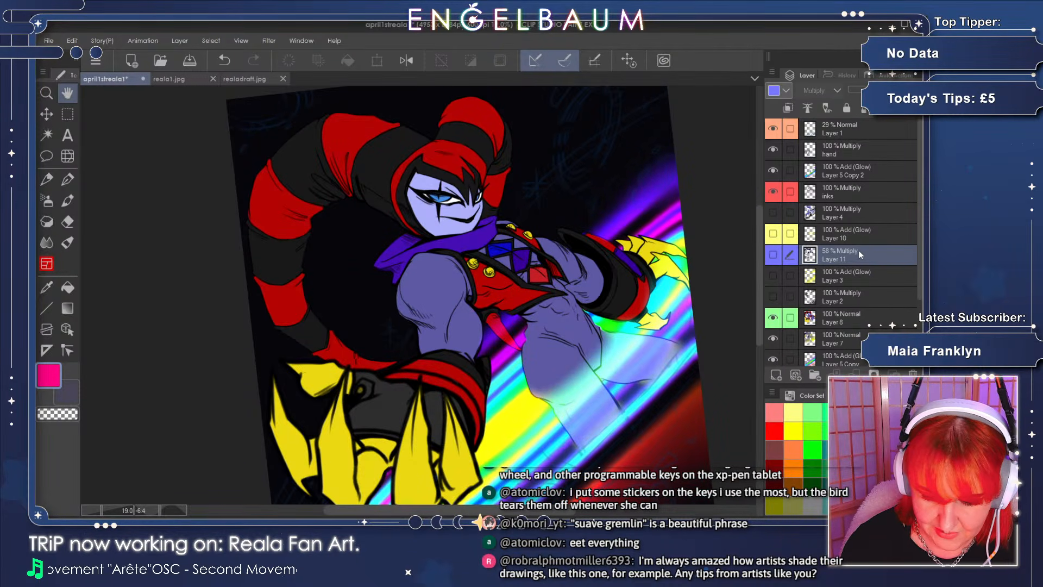
- Set the green-marked colour layer's blending mode to Multiply and show Layers 11 and 10 again
click(867, 314)
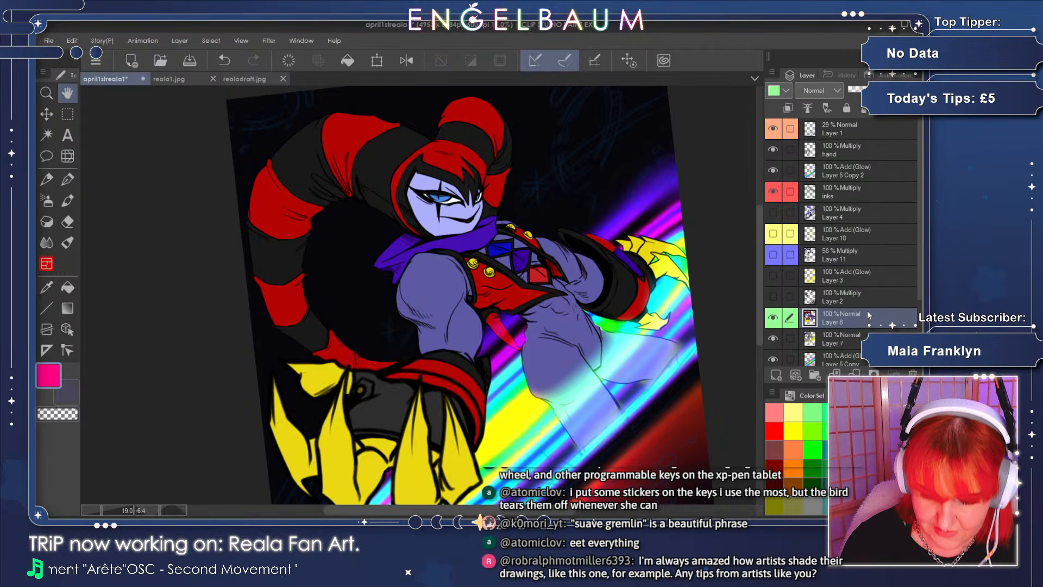
click(816, 135)
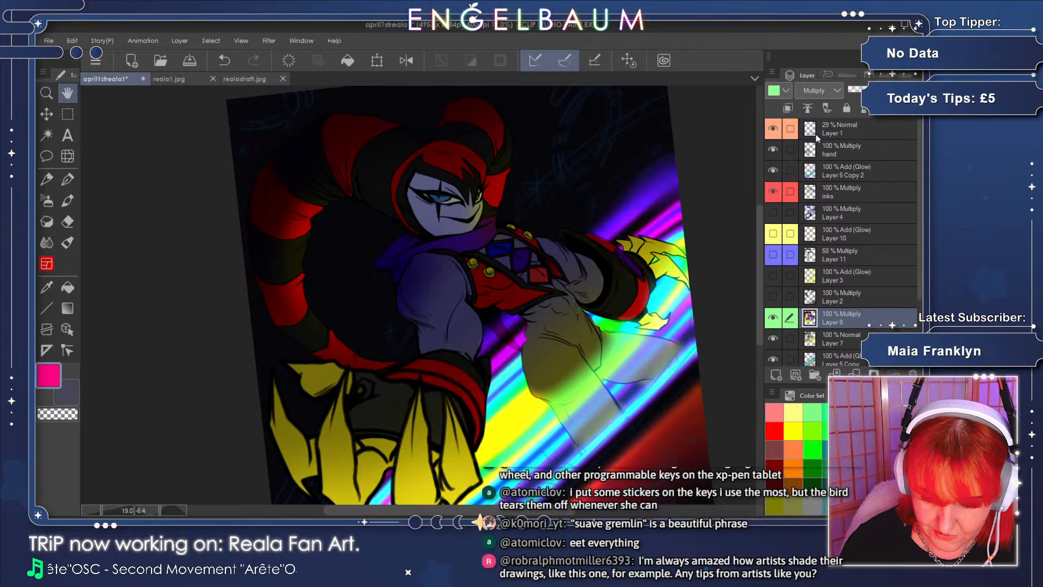
click(773, 254)
click(773, 233)
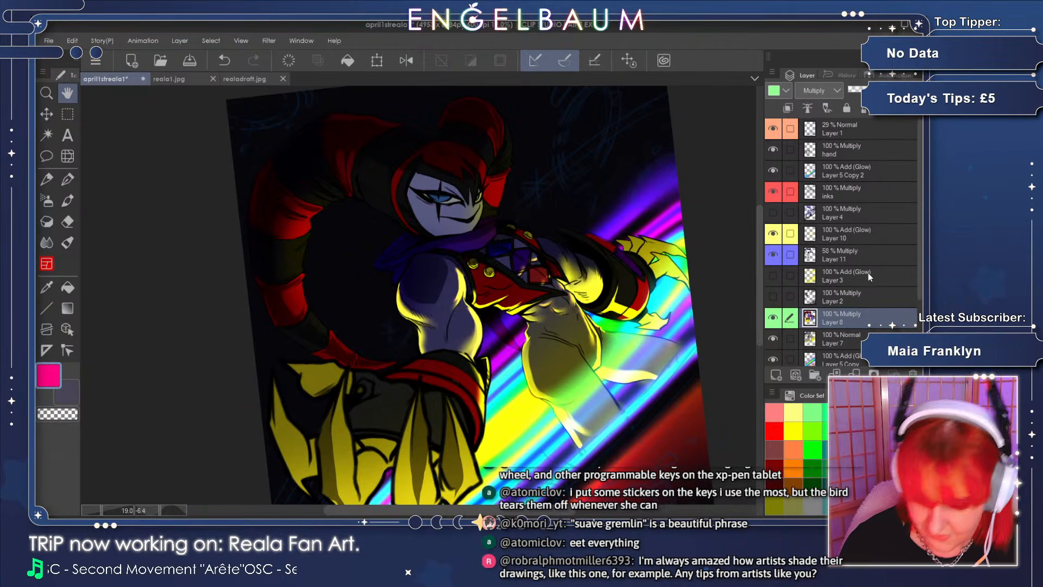
- Compare the illustration with the Add (Glow) Layer 3 shown and hidden, and rotate the canvas to -3.2 degrees
click(772, 275)
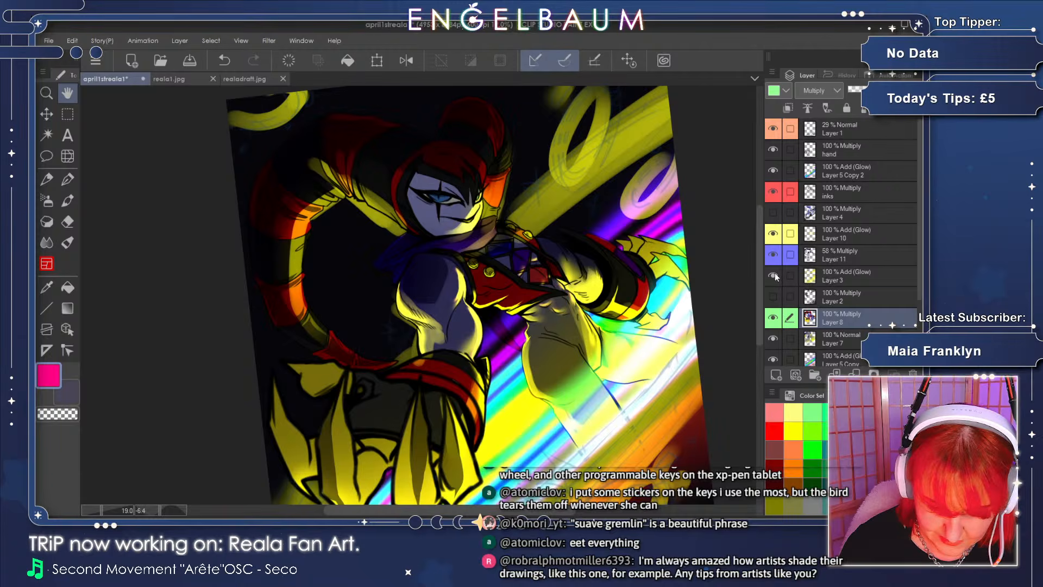
click(773, 275)
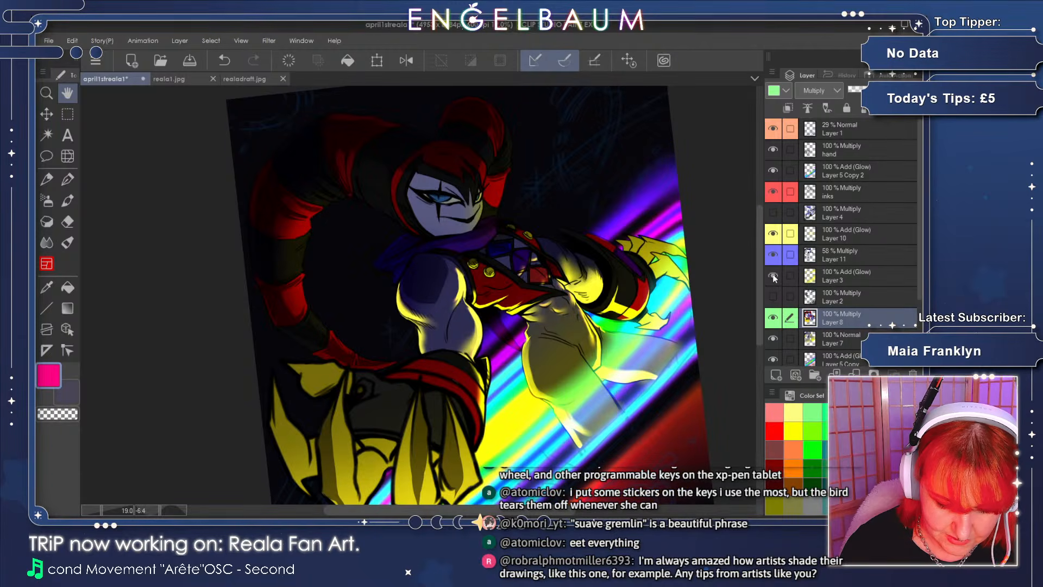
click(772, 275)
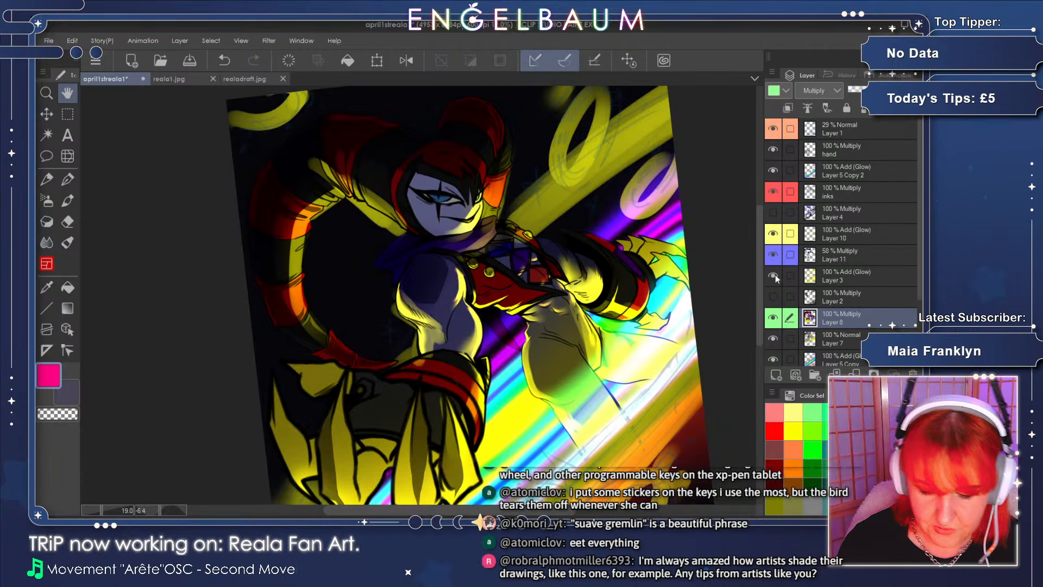
click(774, 276)
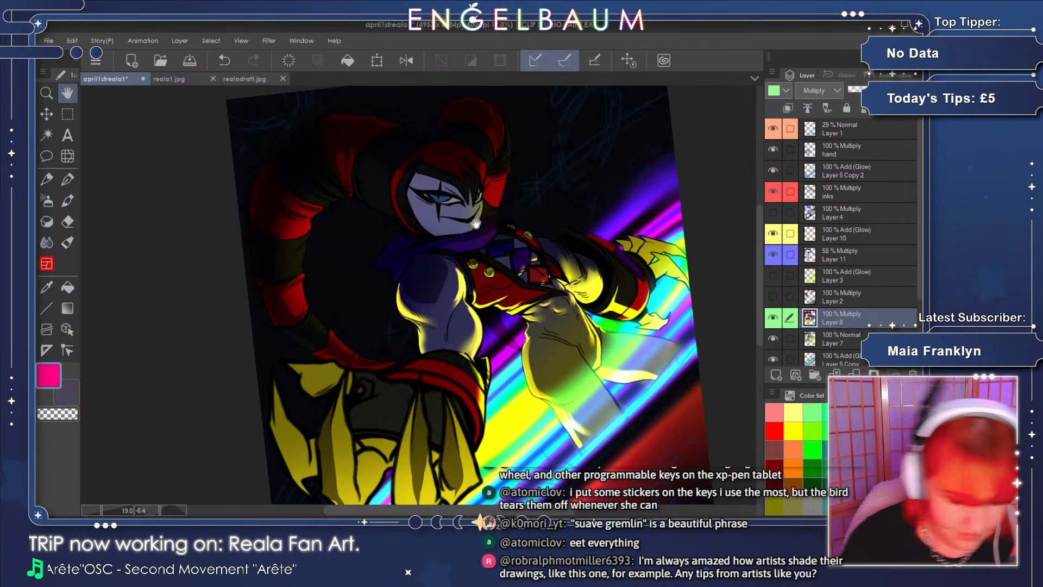
drag(478, 295, 475, 278)
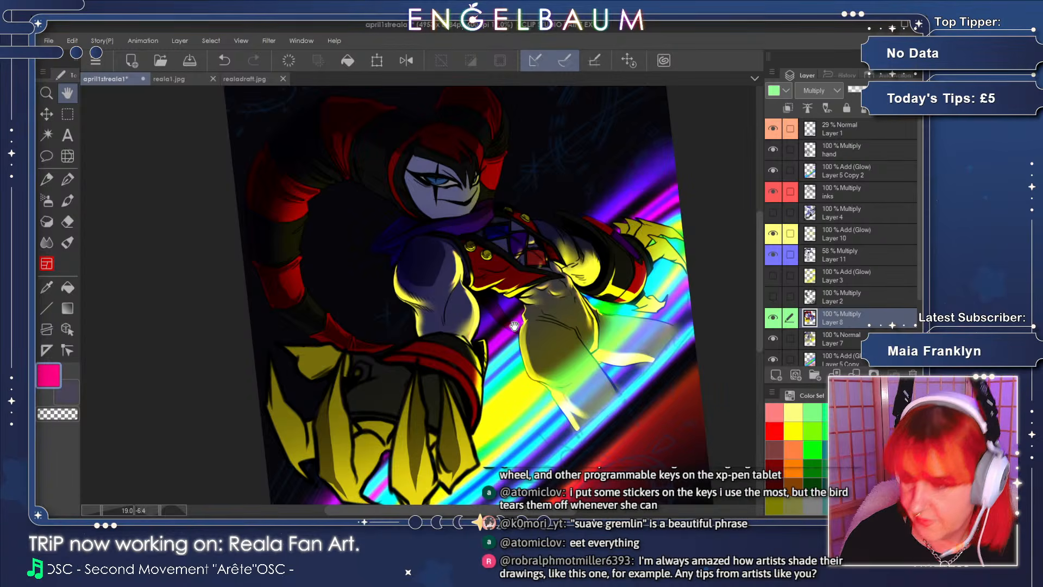
click(163, 508)
click(163, 508)
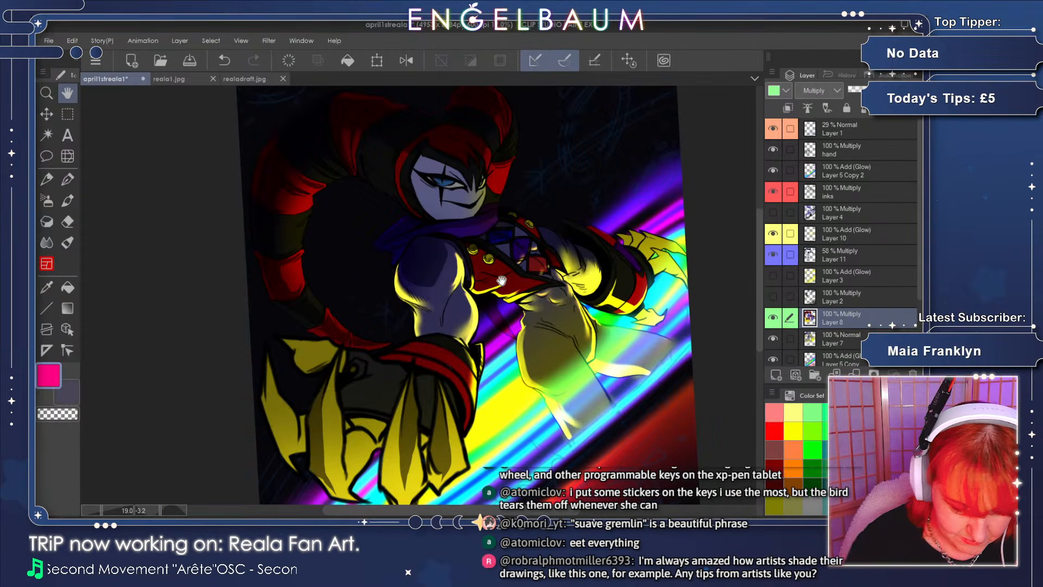
drag(499, 285, 500, 289)
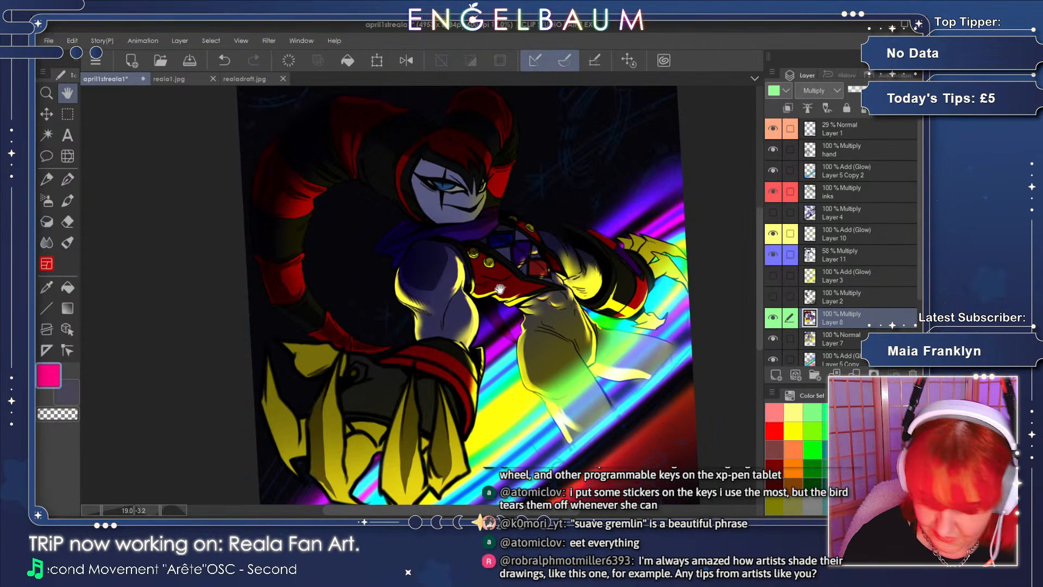
- Set Layer 11 to Normal at 100% opacity and sample its dark purple shadow colour from the headpiece
click(866, 254)
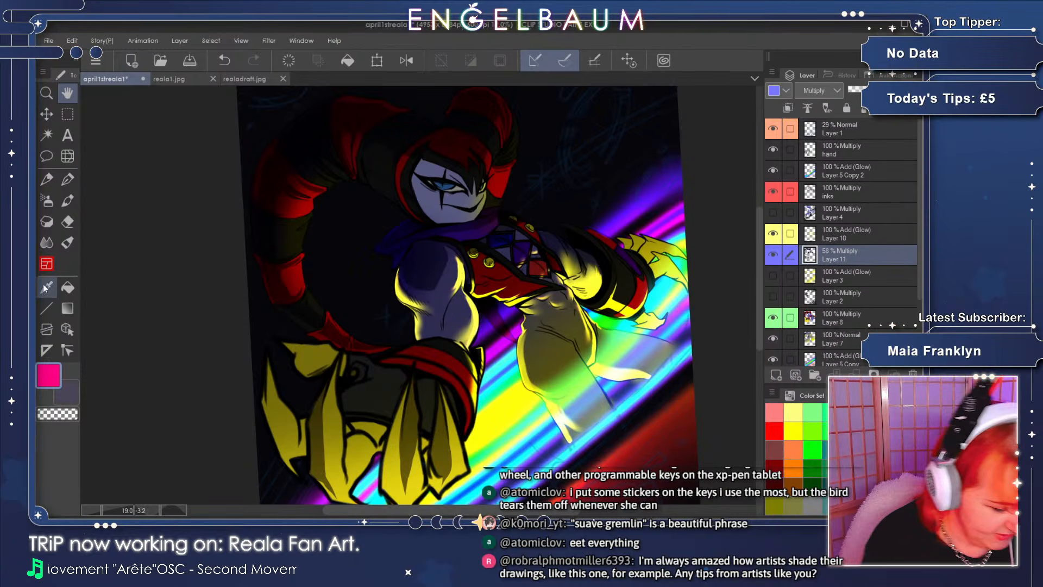
key(i)
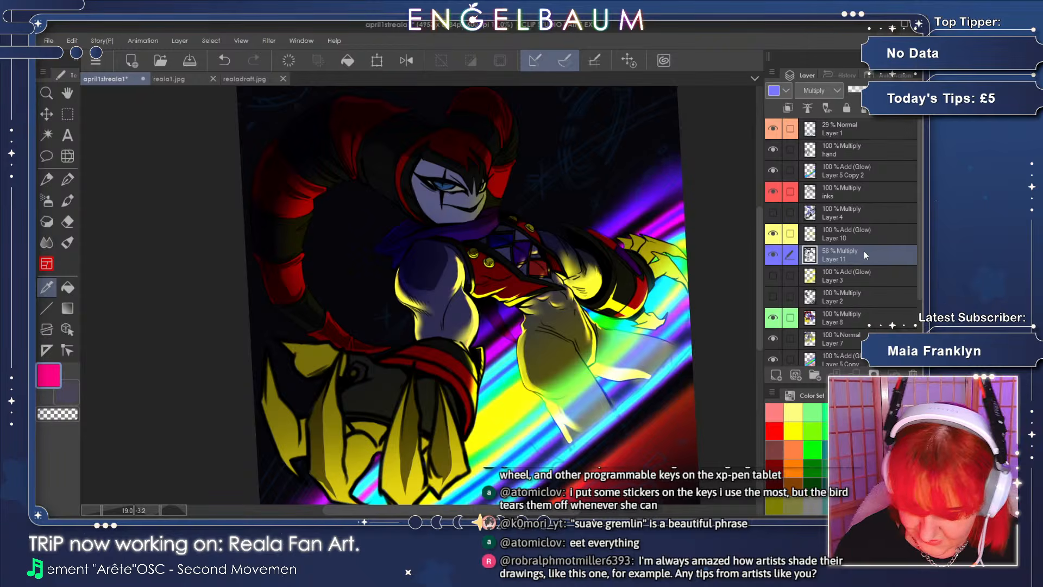
click(828, 107)
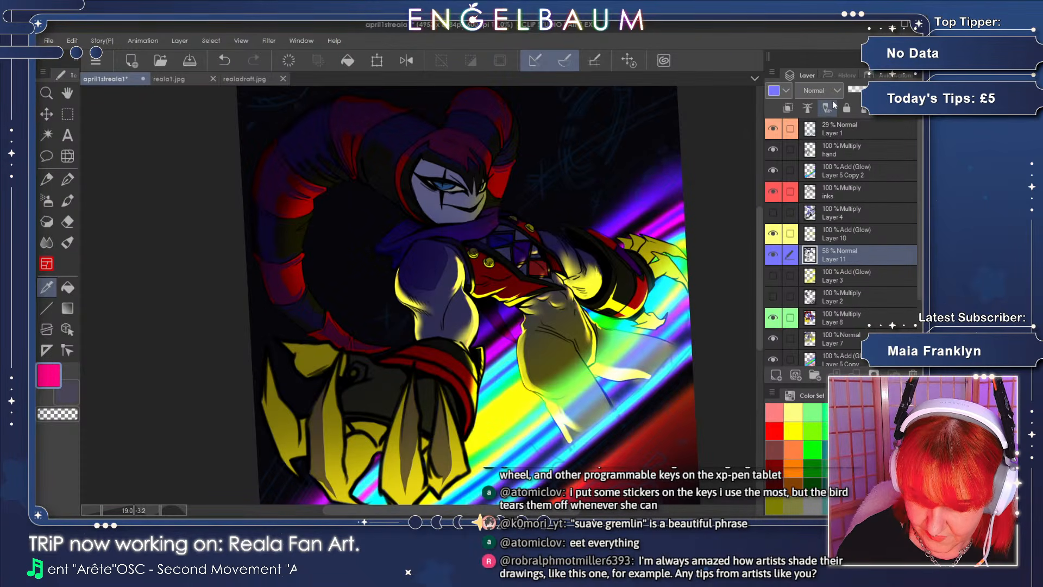
click(890, 91)
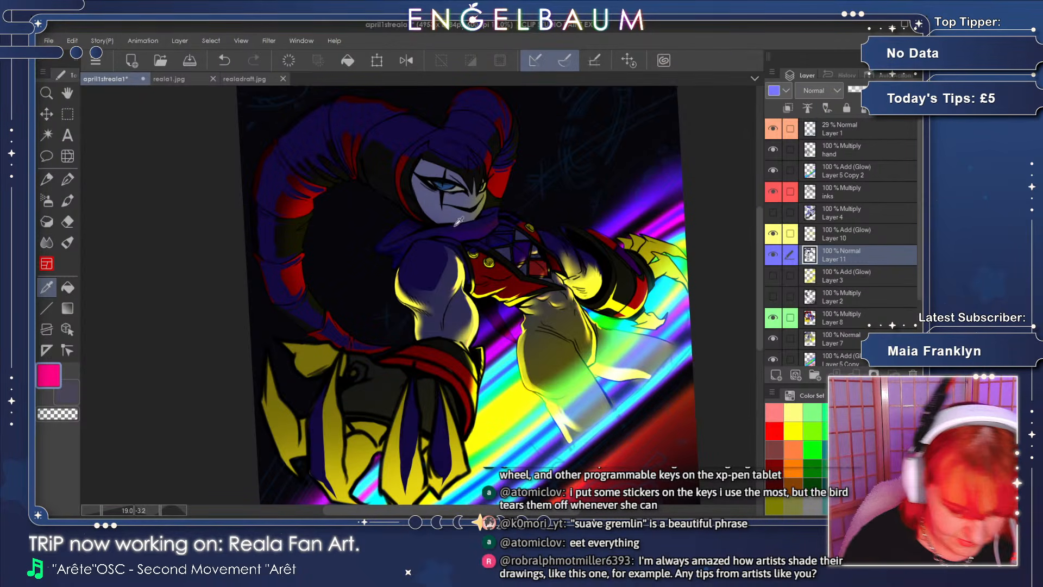
click(473, 122)
- Return Layer 11 to Multiply at 58% opacity and switch to the drawing pen
click(832, 91)
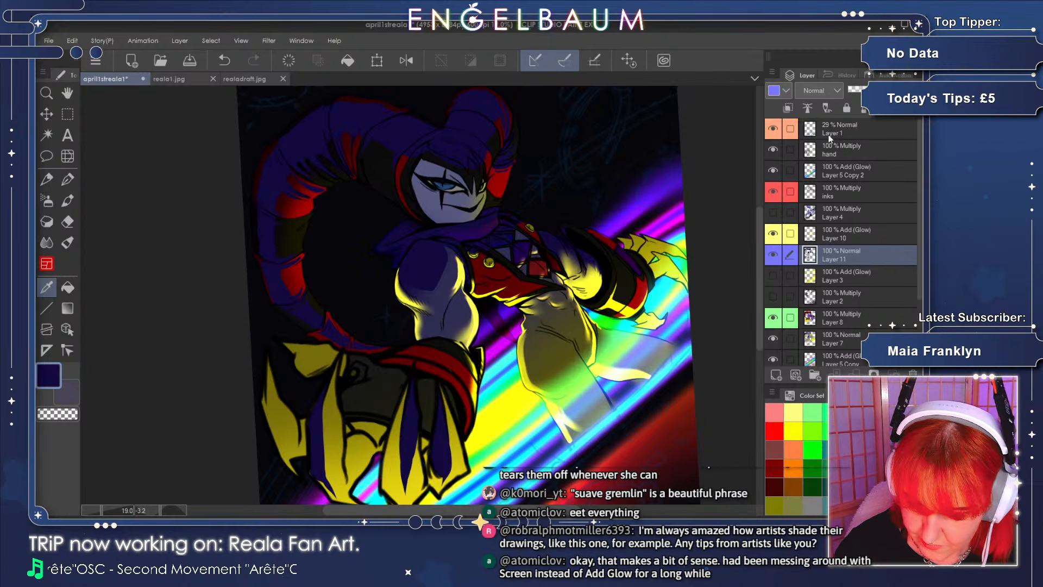
click(828, 140)
click(874, 90)
drag(874, 90, 882, 91)
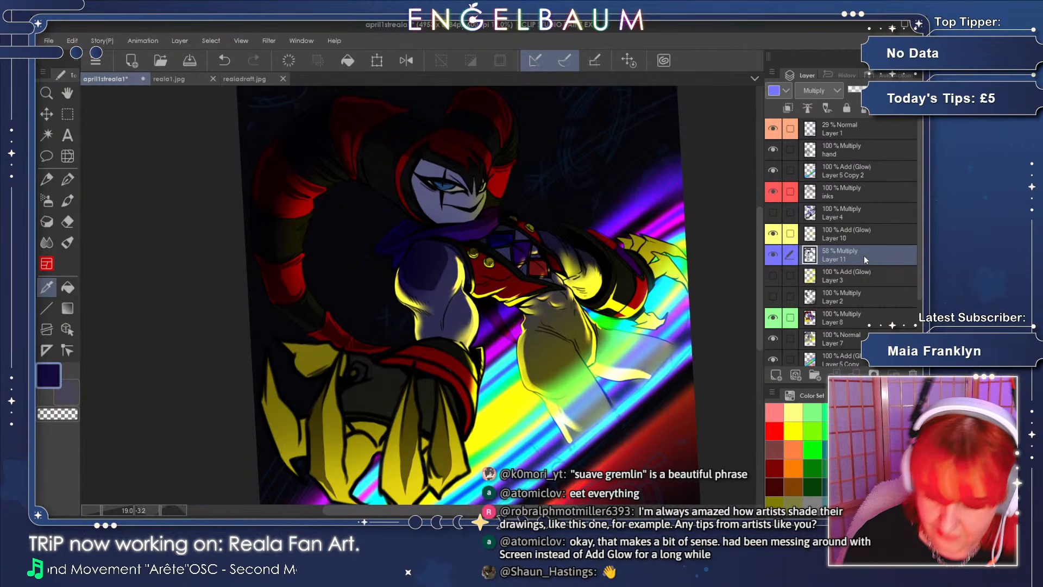
click(69, 179)
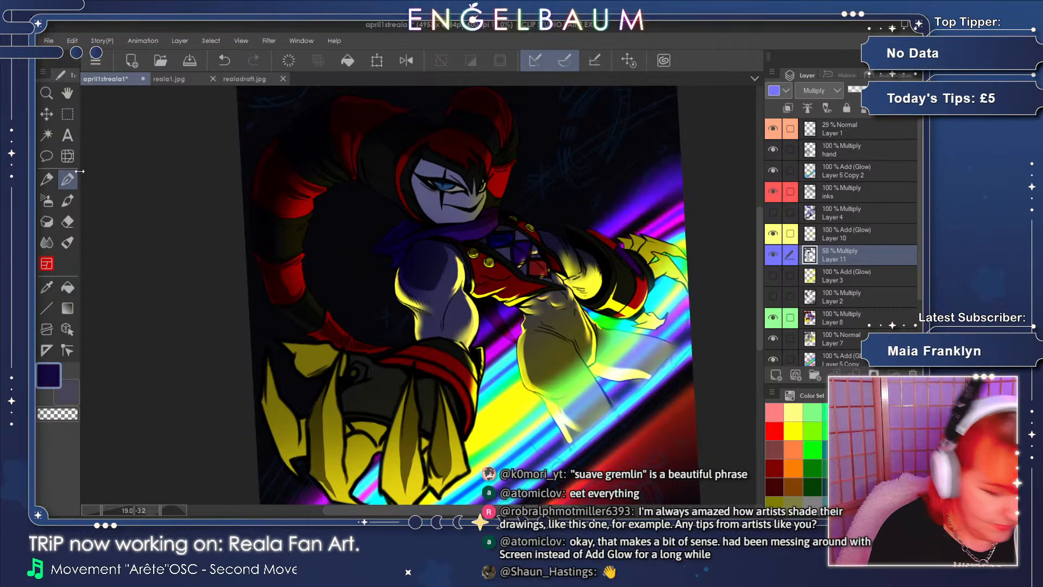
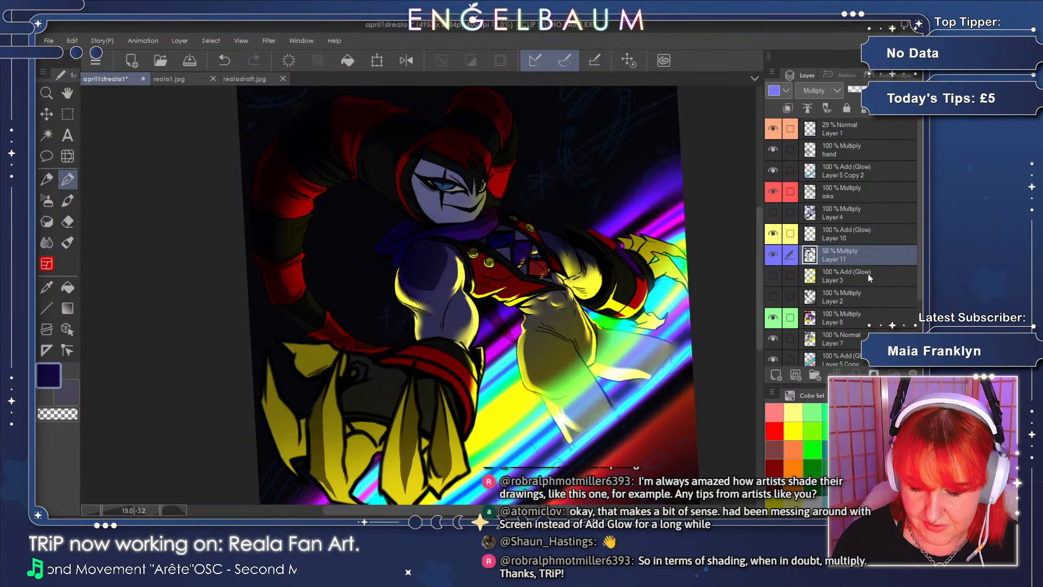
- Select the Add (Glow) Layer 10 and toggle its visibility to examine the highlights it adds
click(873, 238)
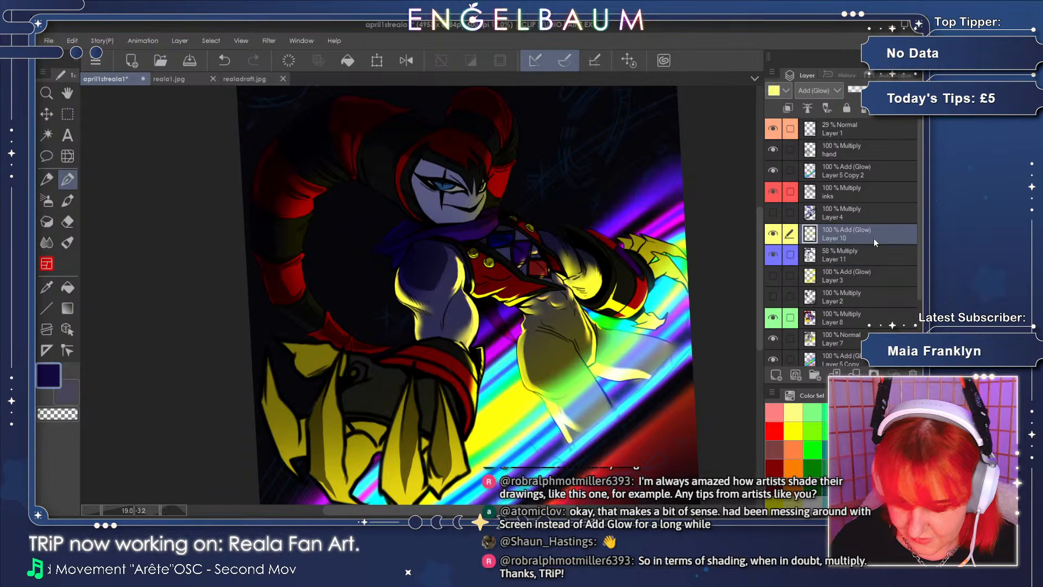
click(772, 233)
click(772, 234)
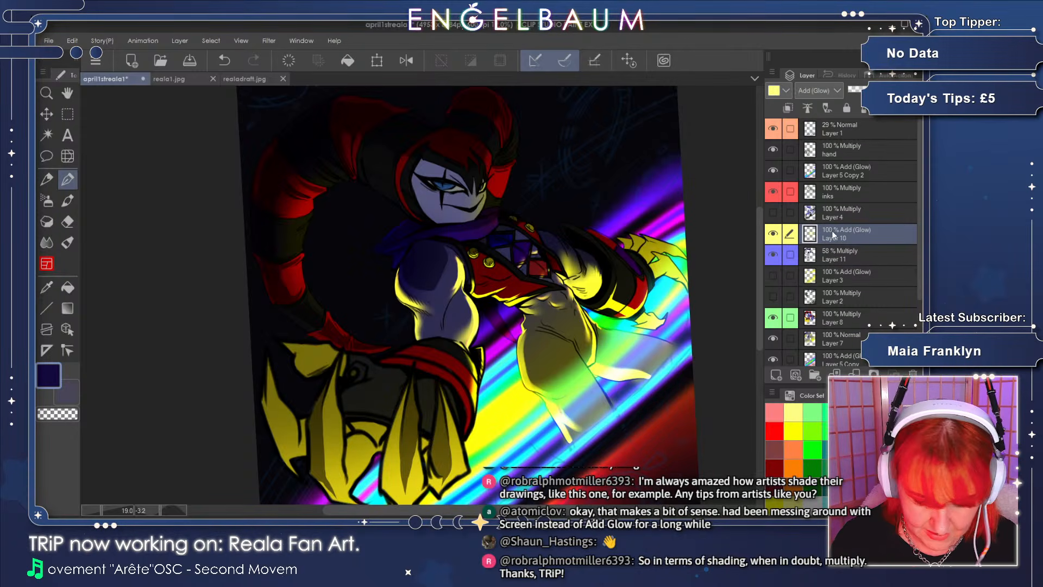
- Try the Glow dodge and Screen blending modes on the highlight Layer 10 and return it to Add (Glow)
click(772, 234)
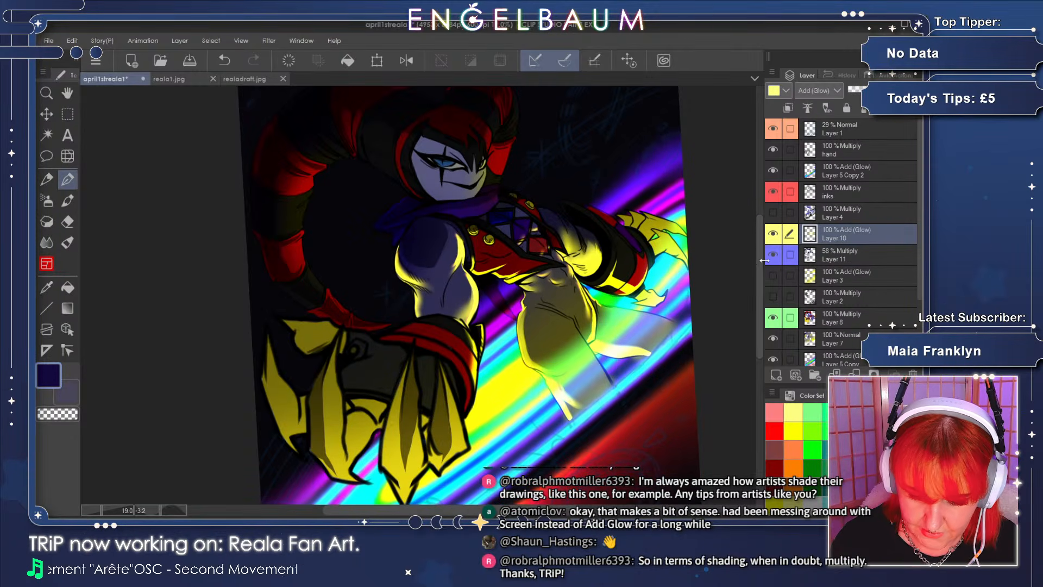
click(773, 235)
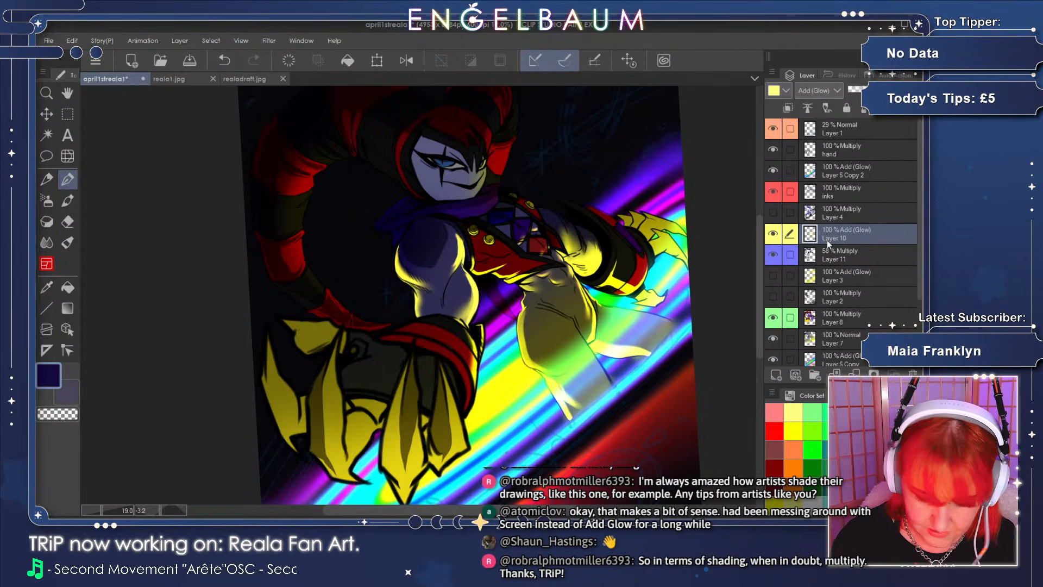
key(Up)
key(Up)
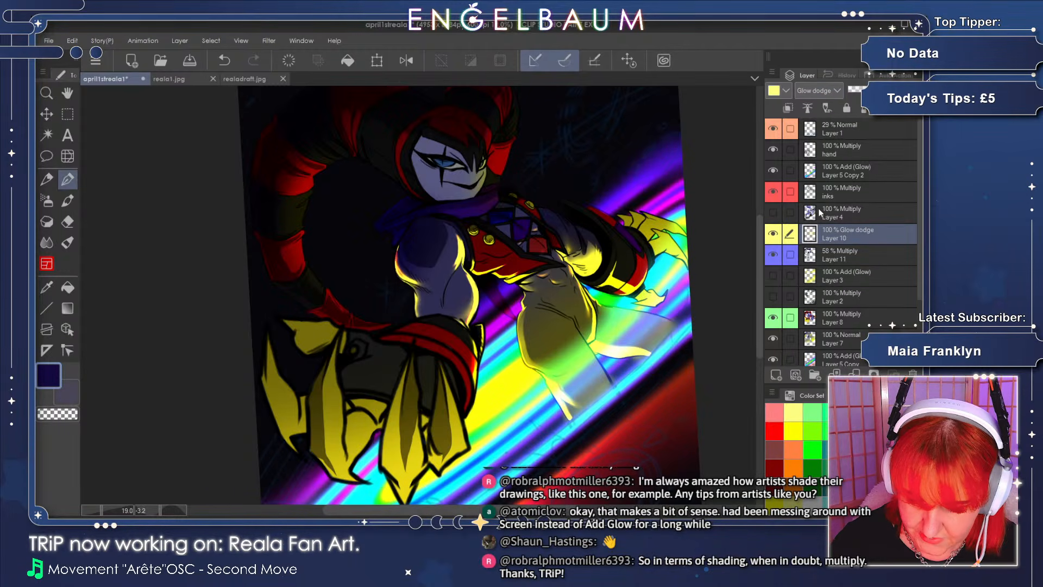
key(Up)
key(Up)
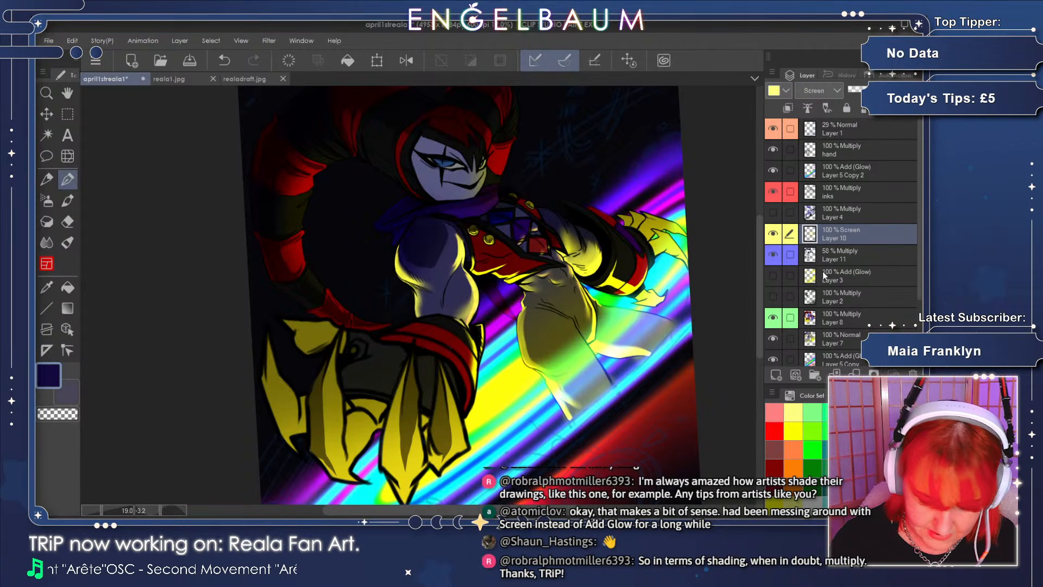
key(Down)
key(Down)
key(Down)
key(Down)
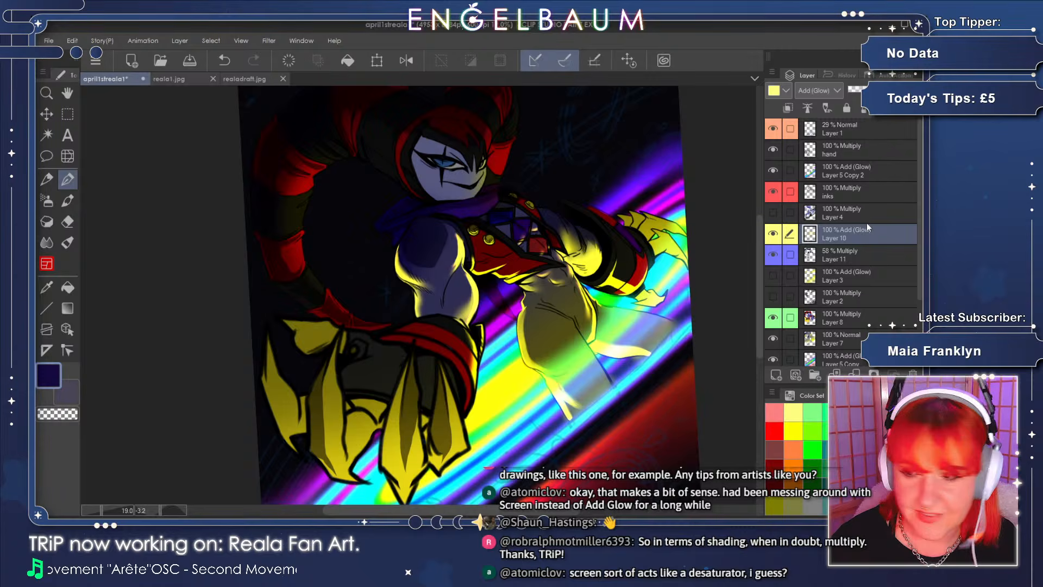
- Select the shadow Layer 11, try the Darken blending mode on it and return it to Multiply at 58% opacity
click(873, 195)
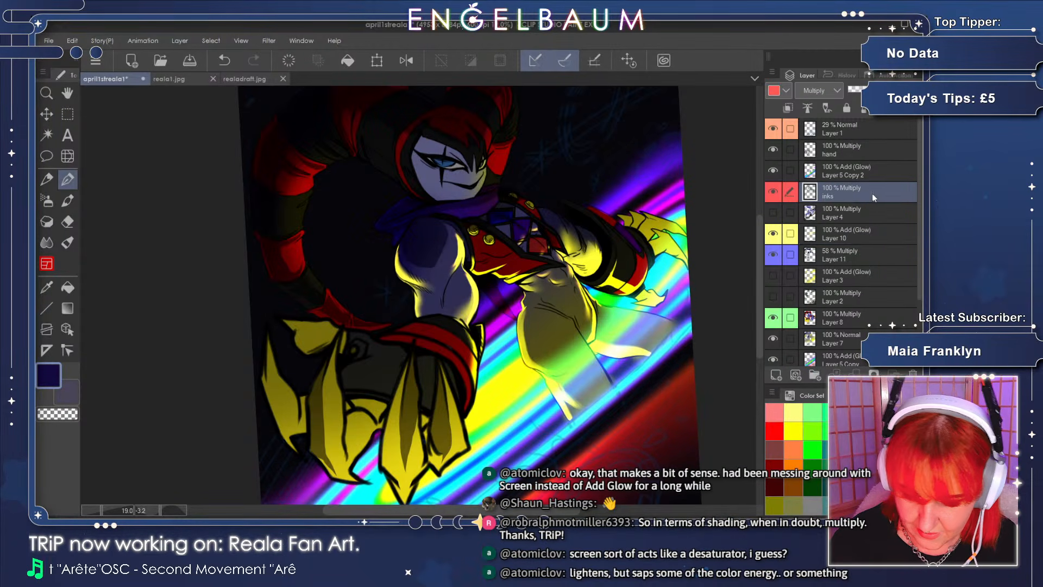
click(874, 257)
click(773, 255)
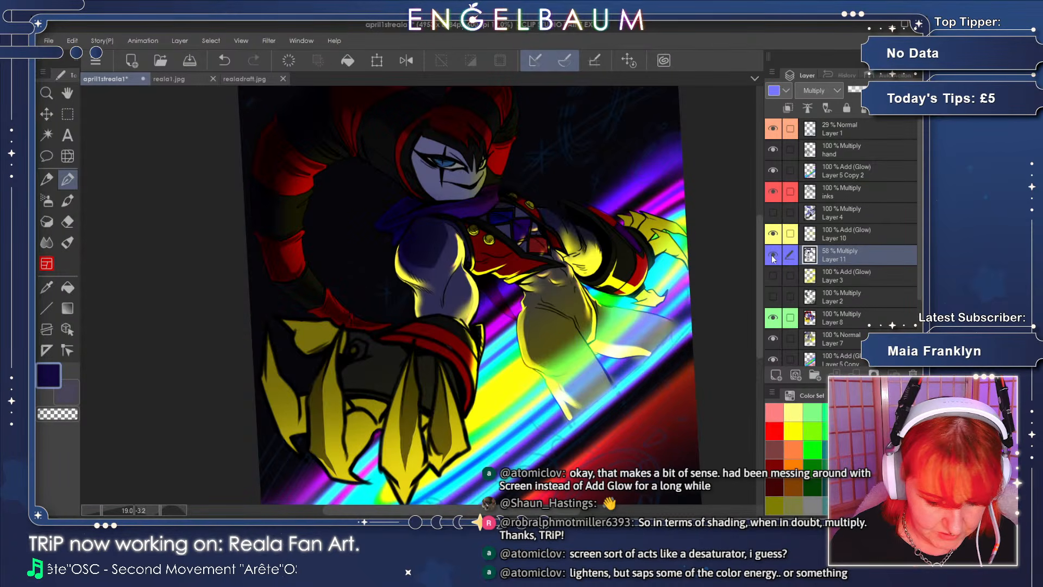
click(819, 119)
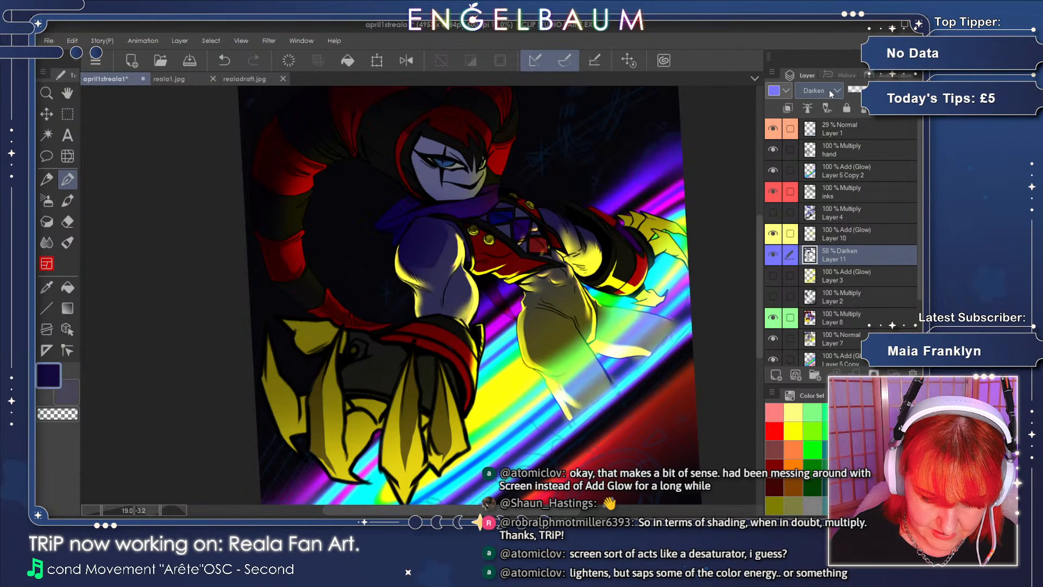
click(819, 138)
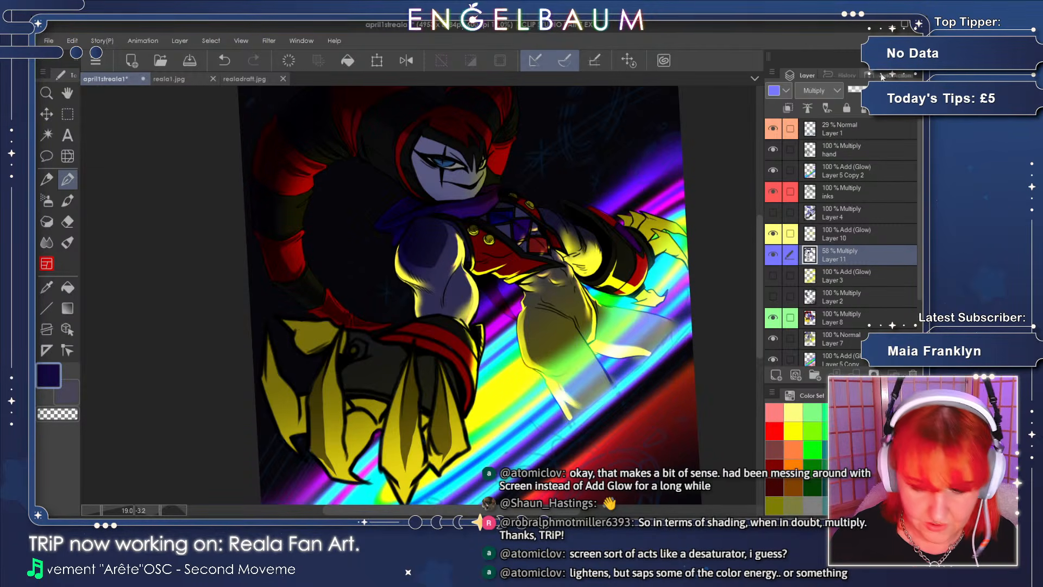
mouse_move(875, 91)
mouse_down()
mouse_move(859, 90)
mouse_move(874, 90)
mouse_up()
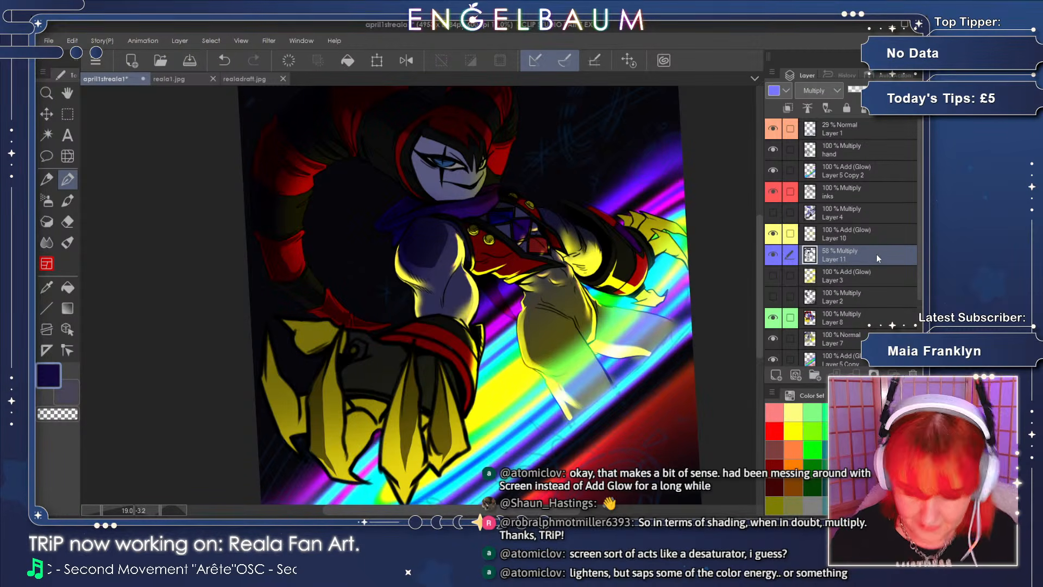
- Paint a dark purple shadow under the character's chin and along the lower jaw on the Multiply Layer 11
drag(457, 509, 446, 509)
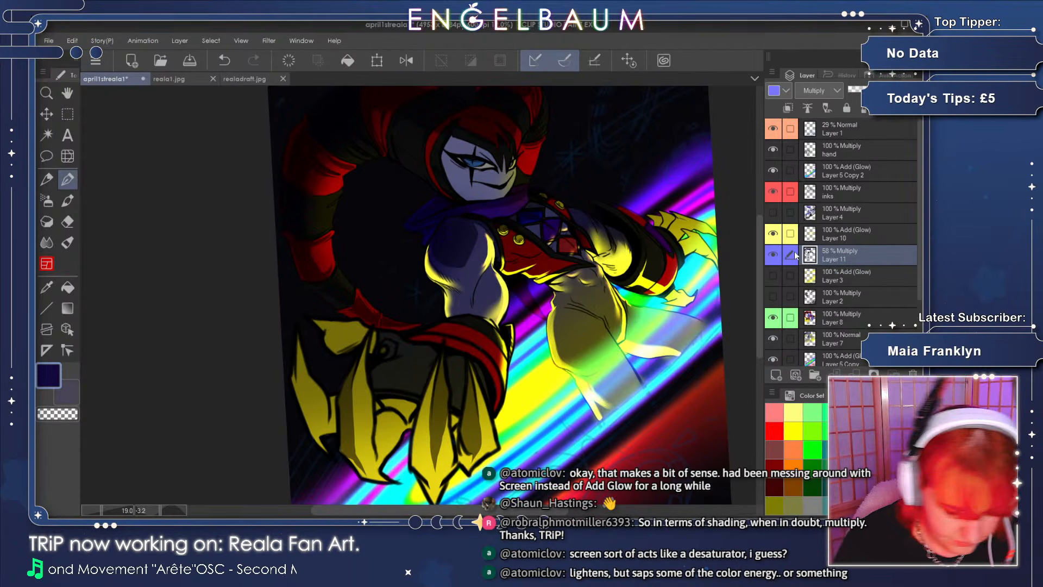
drag(759, 236, 758, 223)
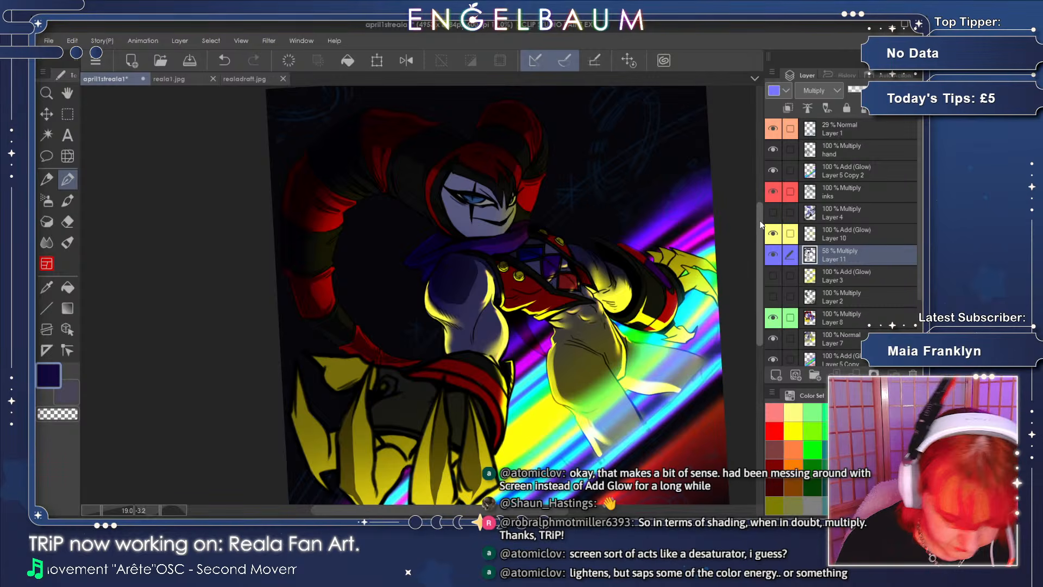
click(106, 509)
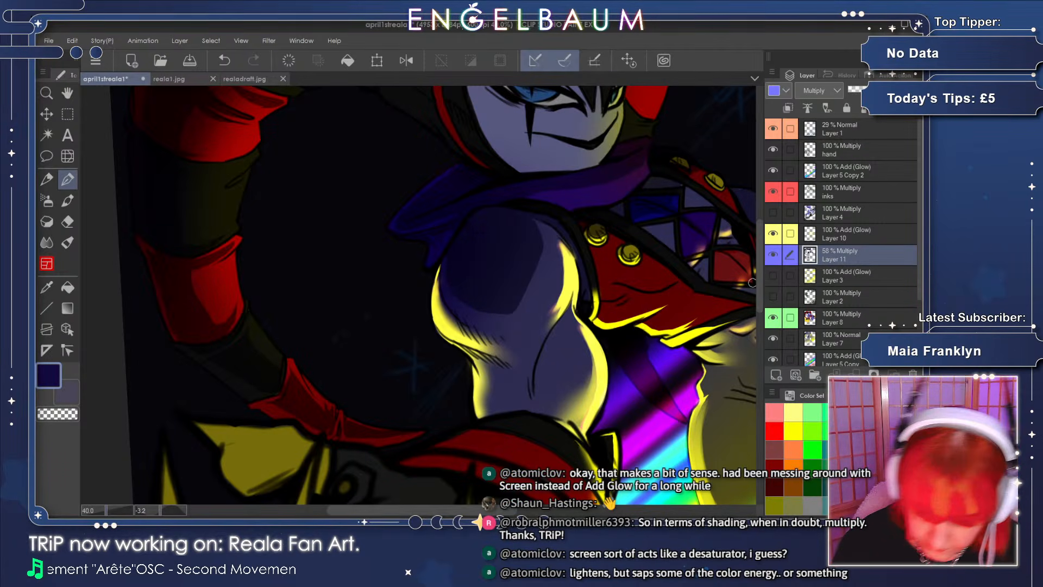
drag(758, 284, 757, 268)
key(e)
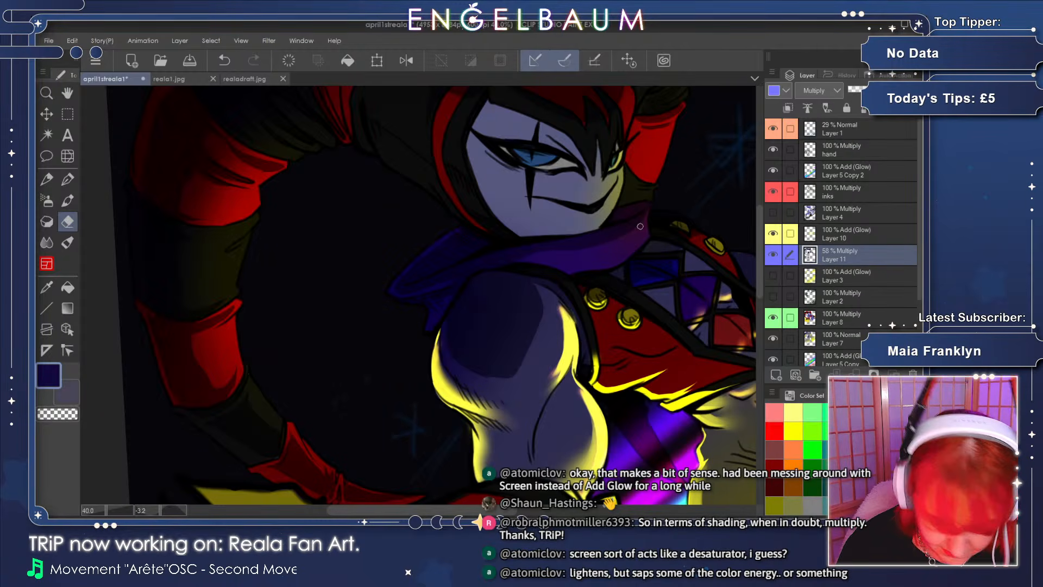
scroll(758, 253, down, 2)
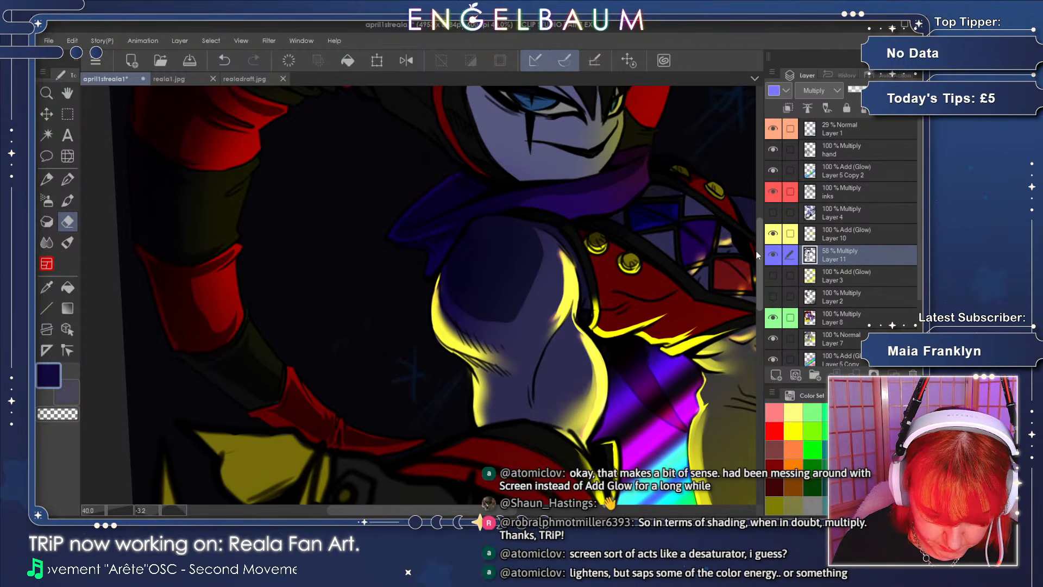
click(73, 174)
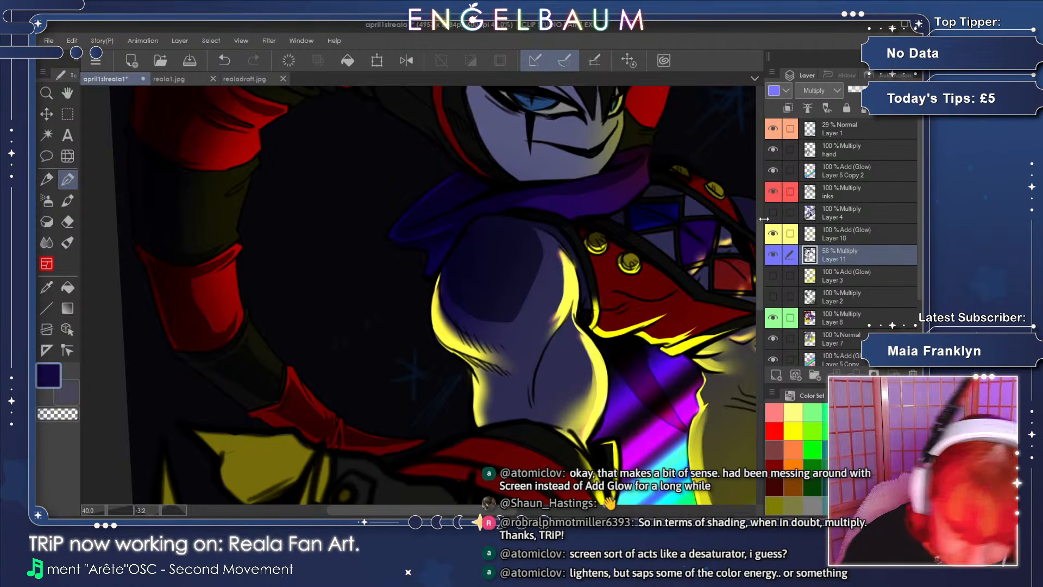
scroll(760, 223, up, 3)
mouse_move(516, 265)
mouse_down()
mouse_move(602, 245)
mouse_move(593, 254)
mouse_up()
mouse_move(561, 261)
mouse_down()
mouse_move(619, 223)
mouse_move(607, 242)
mouse_move(625, 213)
mouse_move(578, 255)
mouse_up()
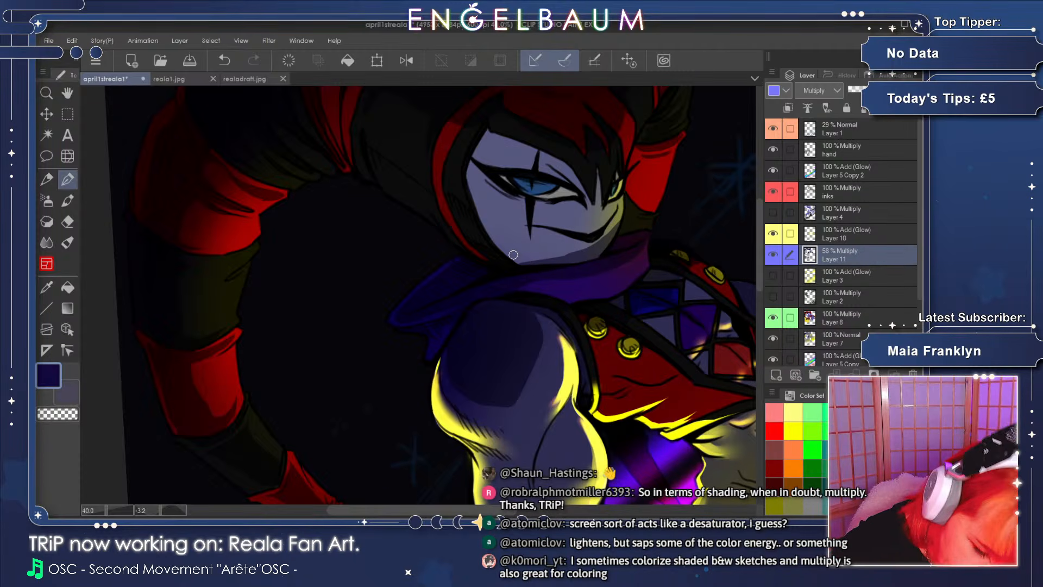
mouse_move(498, 245)
mouse_down()
mouse_move(542, 257)
mouse_move(525, 253)
mouse_up()
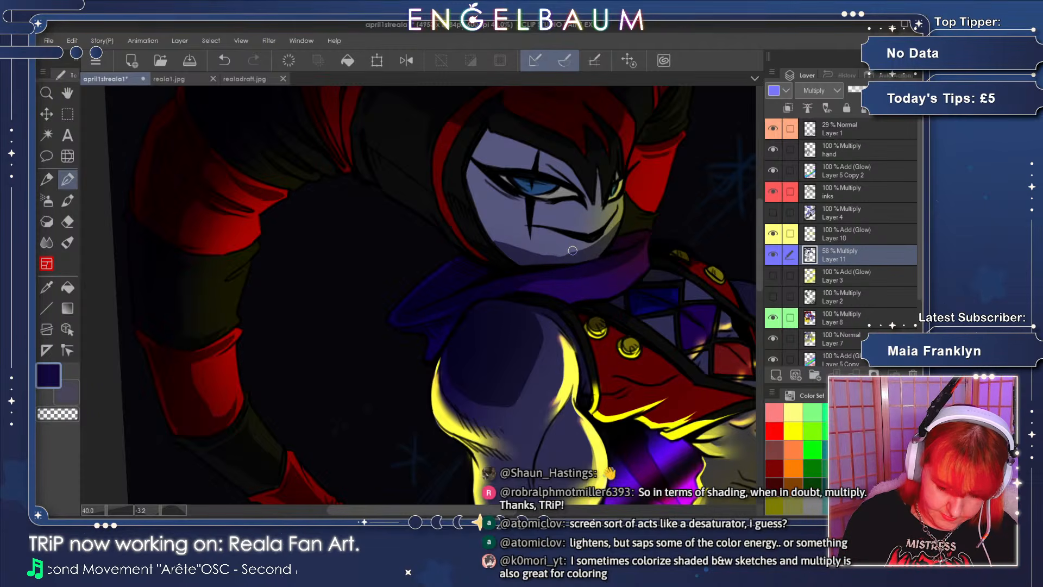
- Extend the jaw shadow across the chin and up towards the corner of the mouth, and blend its edge
drag(760, 265, 758, 256)
drag(488, 271, 551, 293)
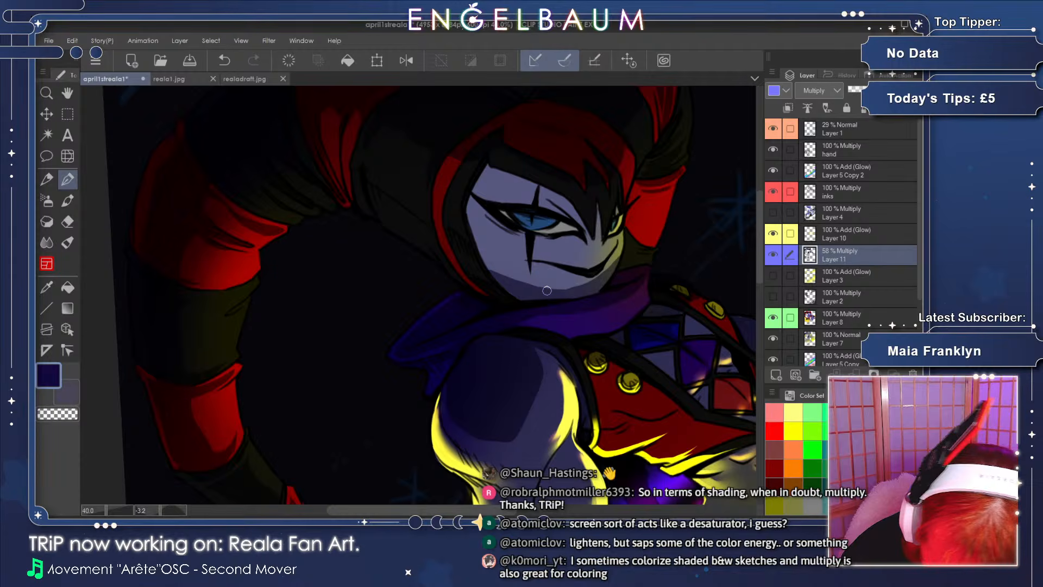
drag(623, 245, 588, 280)
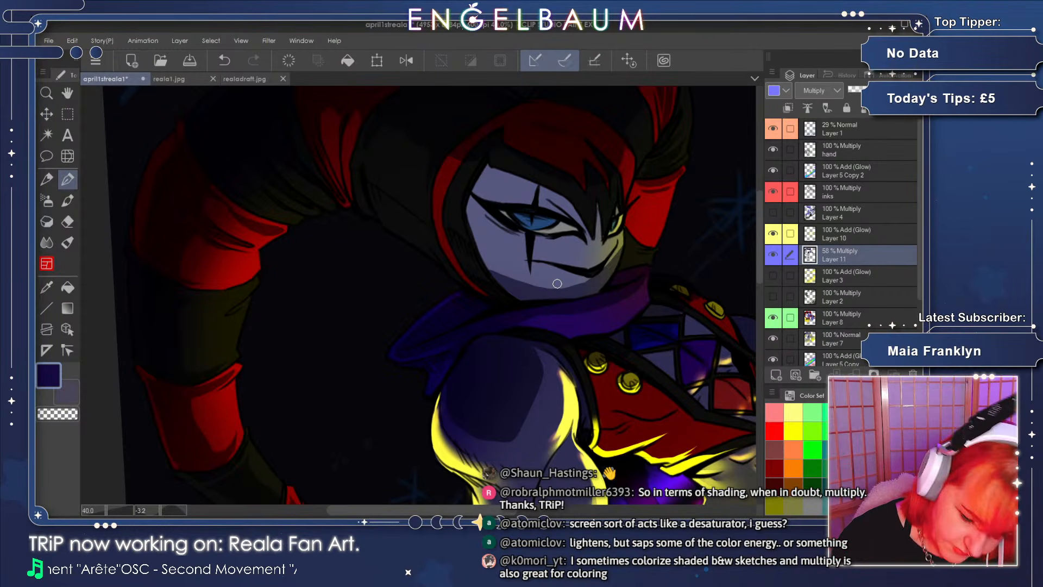
key(j)
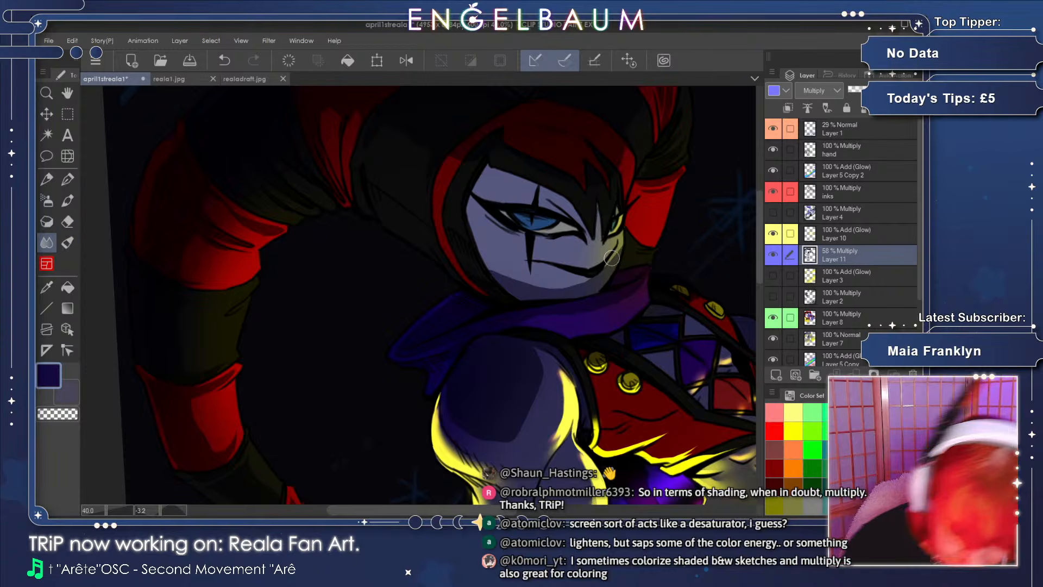
mouse_move(617, 245)
mouse_down()
mouse_move(597, 269)
mouse_move(536, 281)
mouse_move(489, 269)
mouse_up()
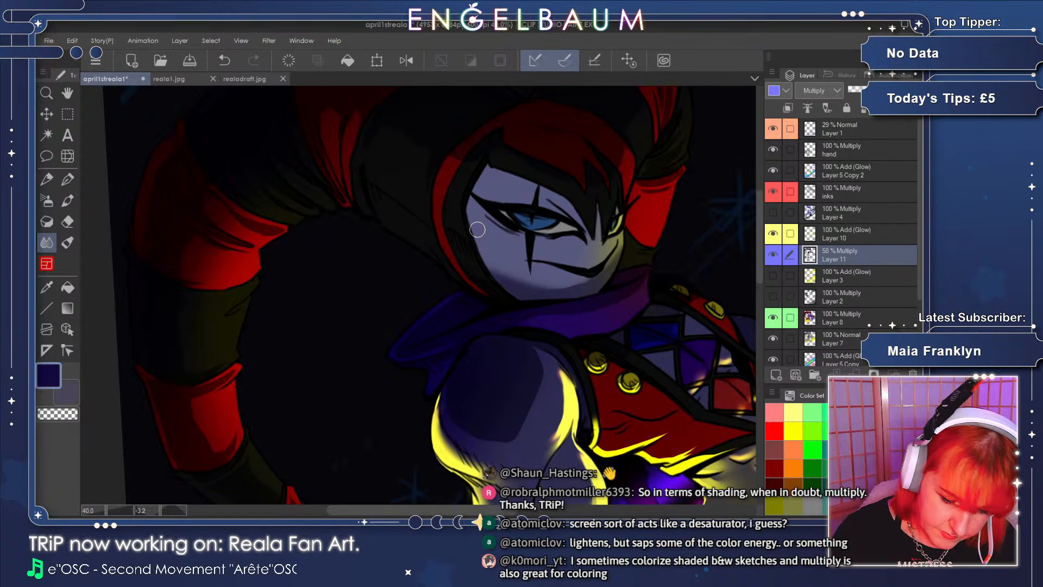
- Shade the cheek beside the hood on Layer 11 and soften the shadow's transition into the face
click(67, 180)
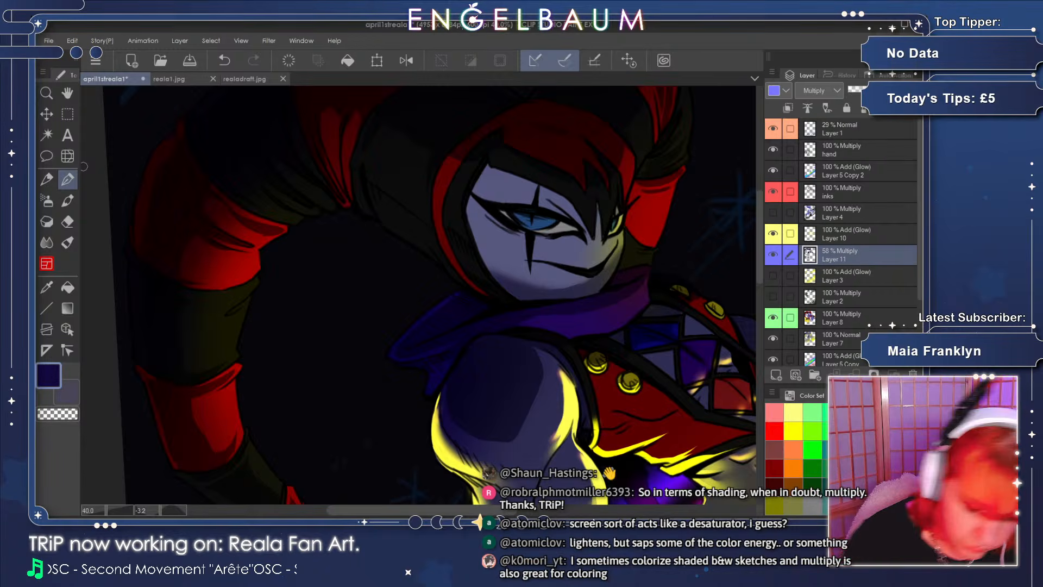
drag(758, 265, 760, 247)
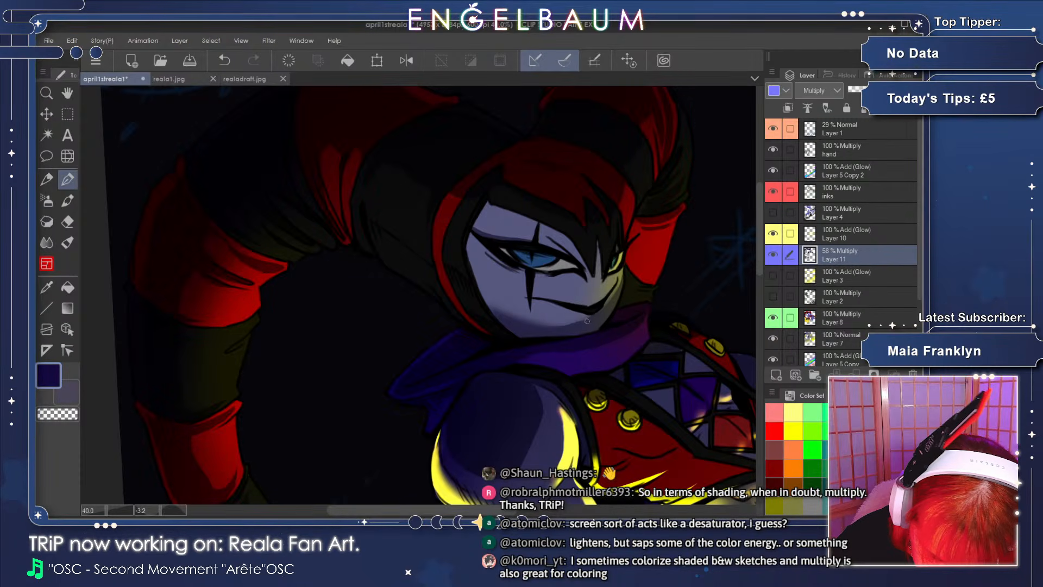
click(67, 221)
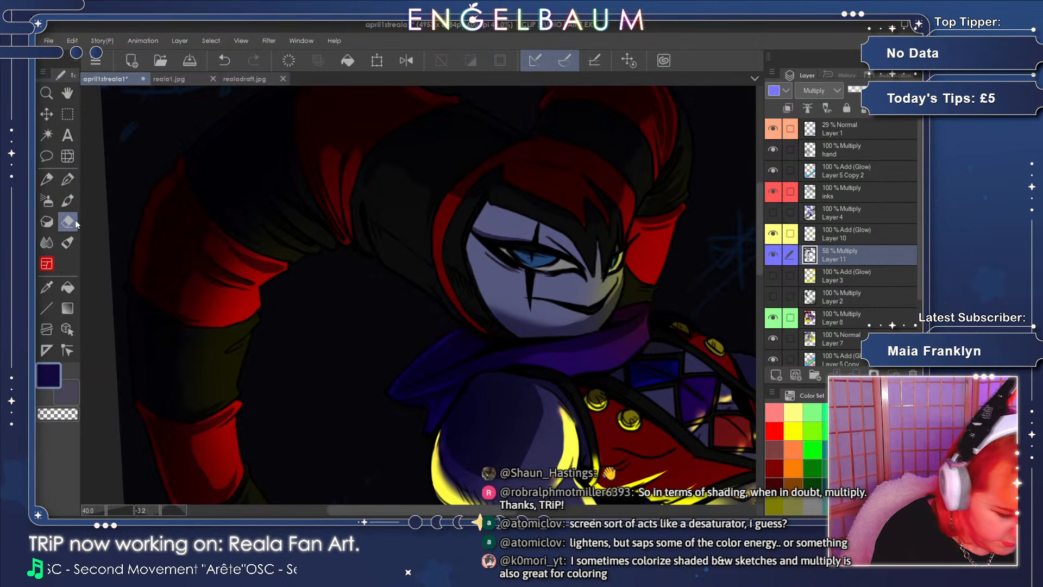
click(48, 242)
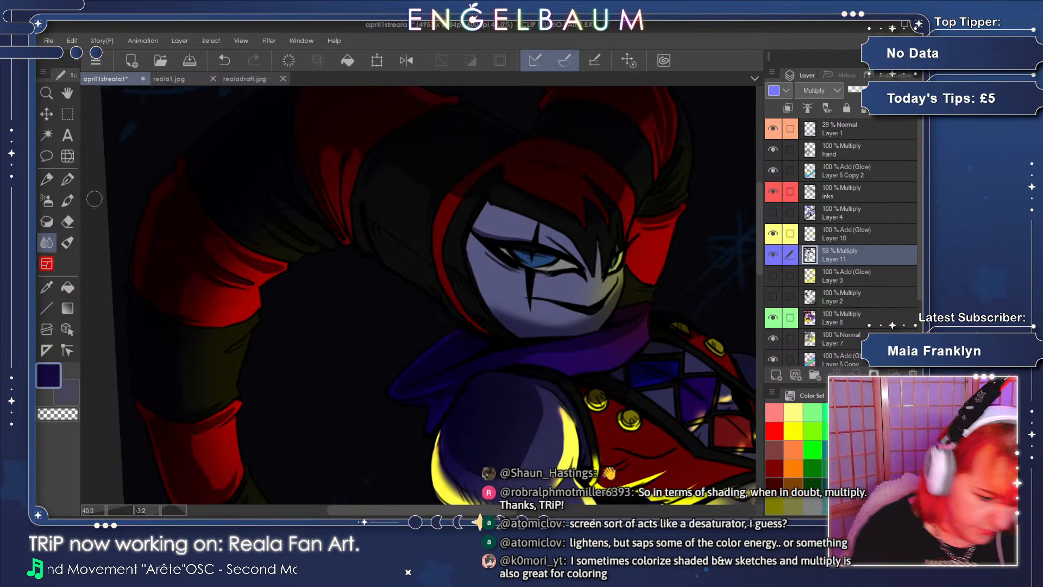
click(67, 178)
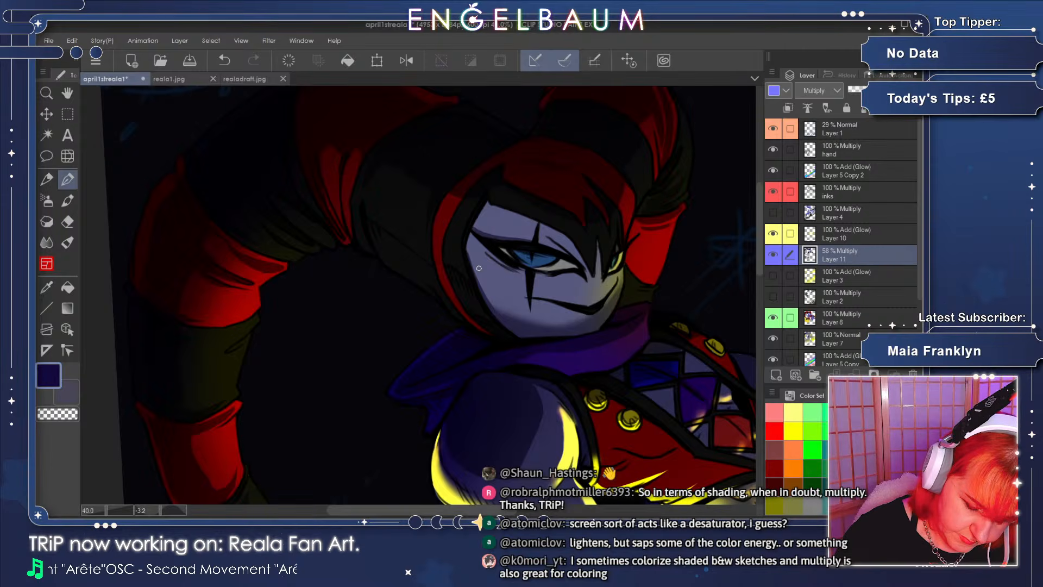
- Paint shadows over the shoulder, bicep and lower part of the bare arm on Layer 11, leaving the glowing rims clear
drag(758, 248, 750, 278)
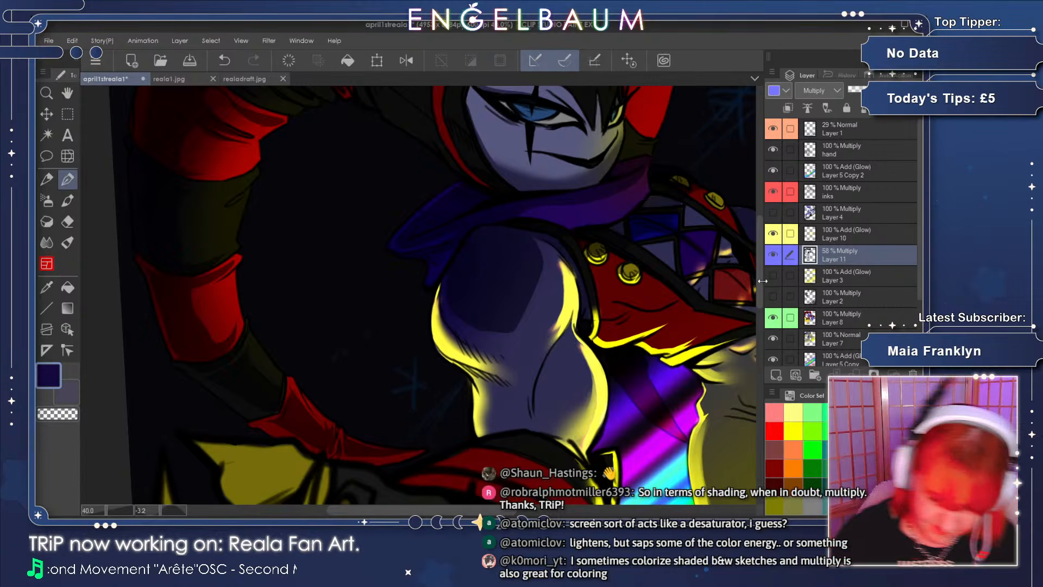
mouse_move(763, 281)
mouse_down()
mouse_move(762, 297)
mouse_move(758, 272)
mouse_up()
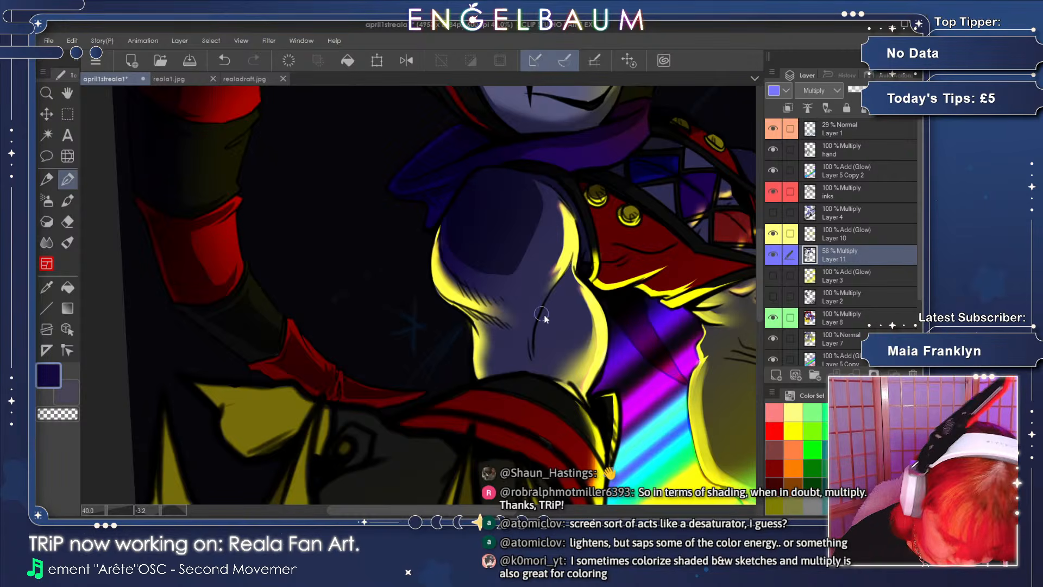
drag(509, 335, 517, 360)
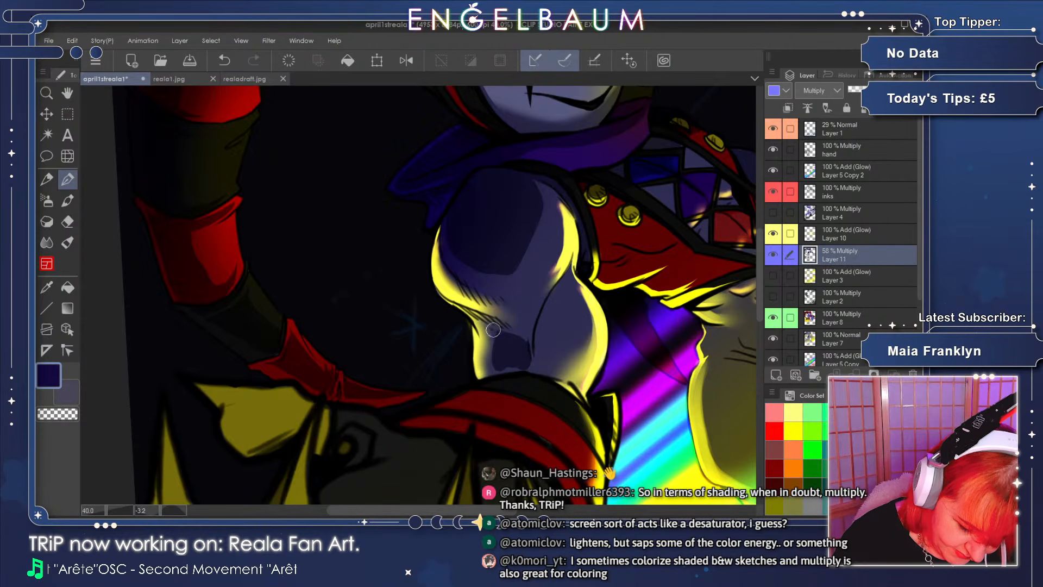
drag(470, 285, 530, 298)
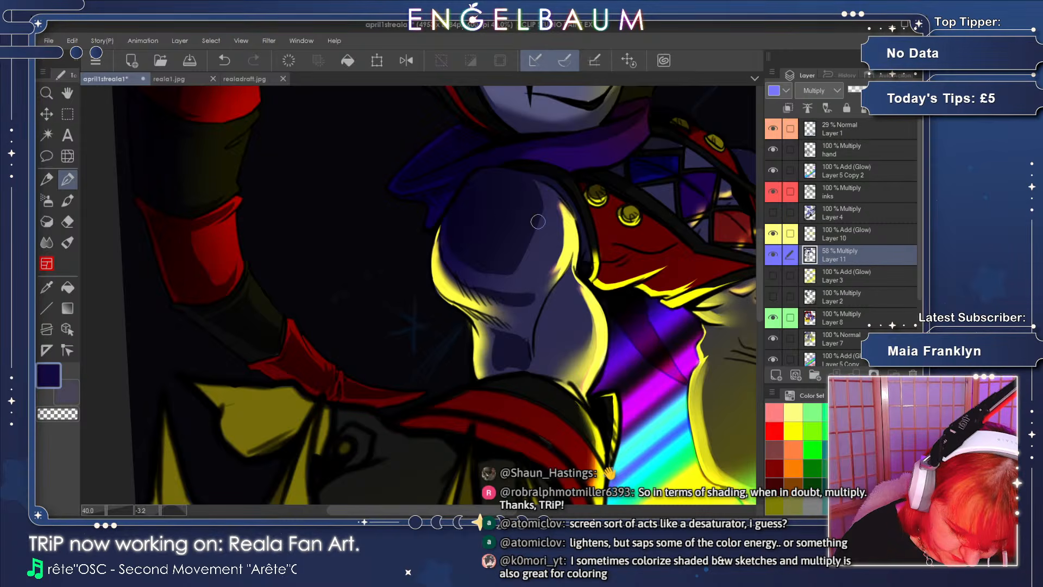
mouse_move(536, 197)
mouse_down()
mouse_move(541, 212)
mouse_move(500, 279)
mouse_up()
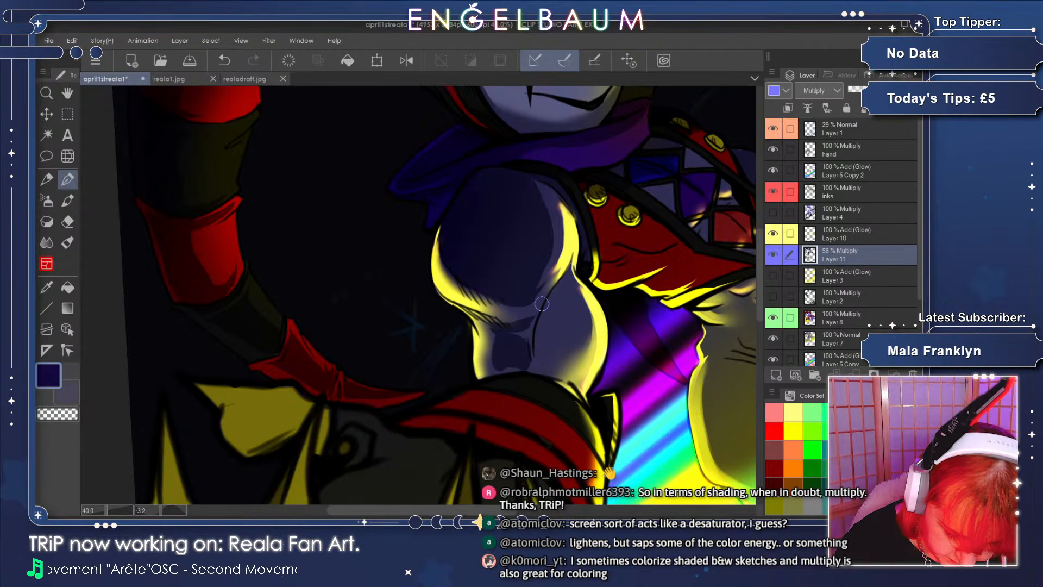
mouse_move(565, 289)
mouse_down()
mouse_move(557, 338)
mouse_move(539, 353)
mouse_up()
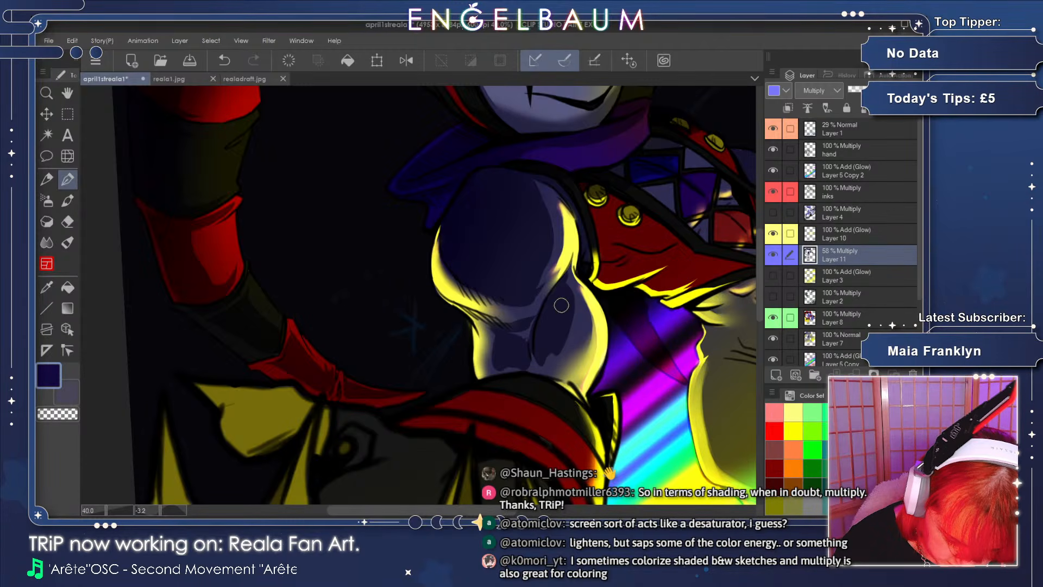
drag(568, 310, 543, 363)
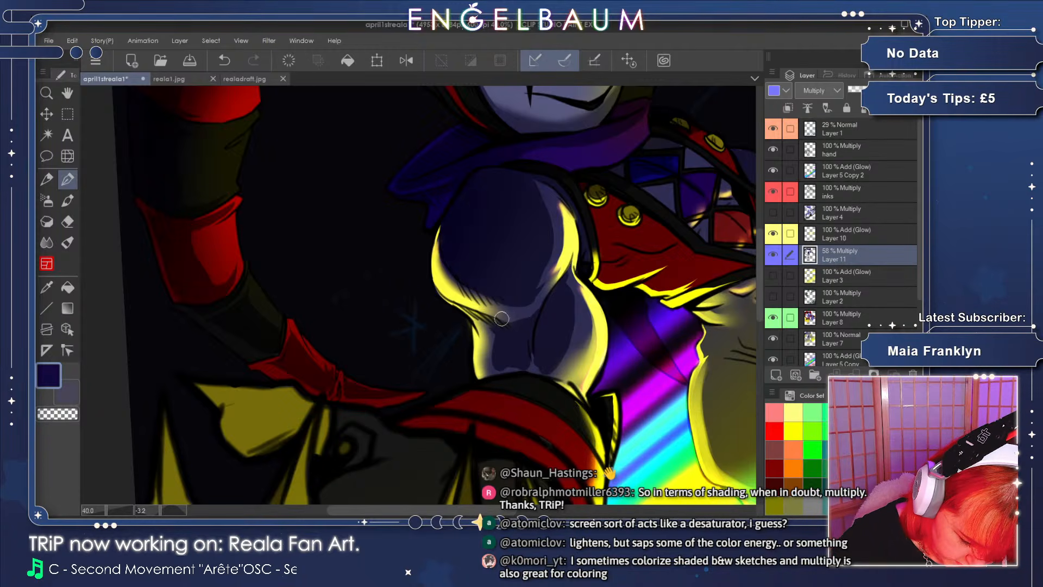
drag(479, 317, 504, 368)
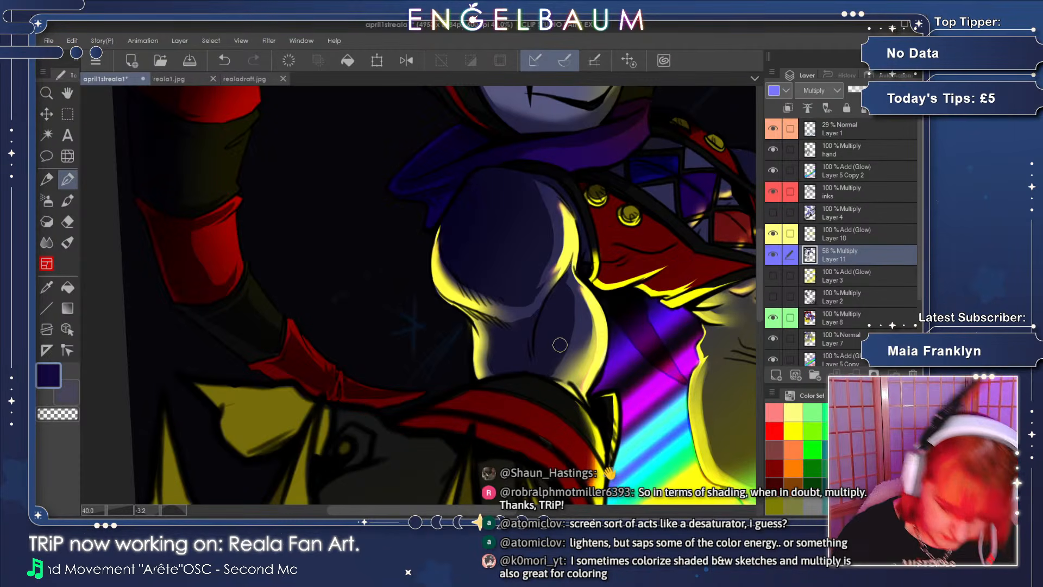
- Save the artwork and paint more dark purple shadow across the lower part of the bare arm on Layer 11
drag(759, 270, 758, 278)
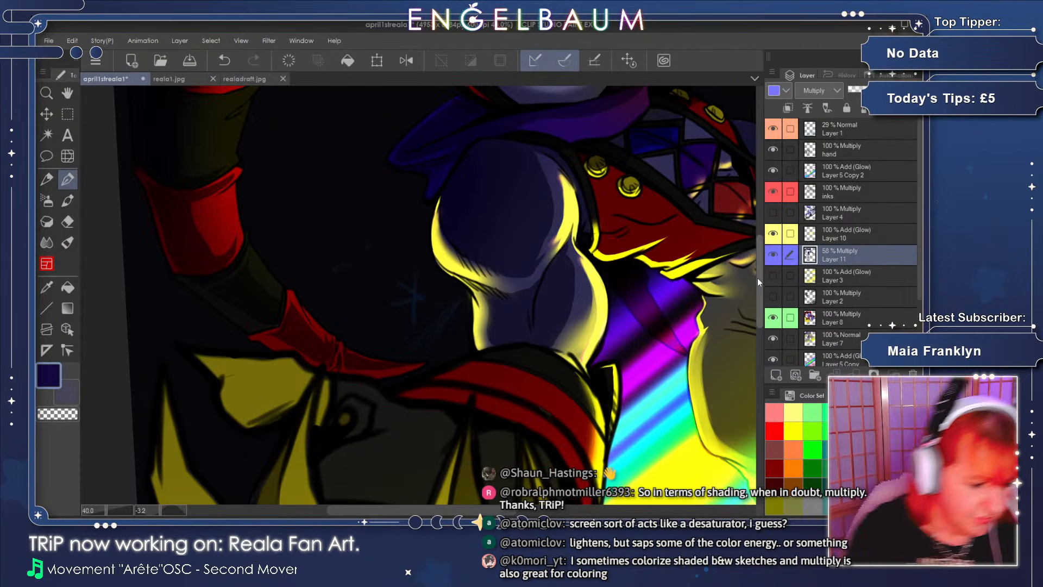
click(190, 61)
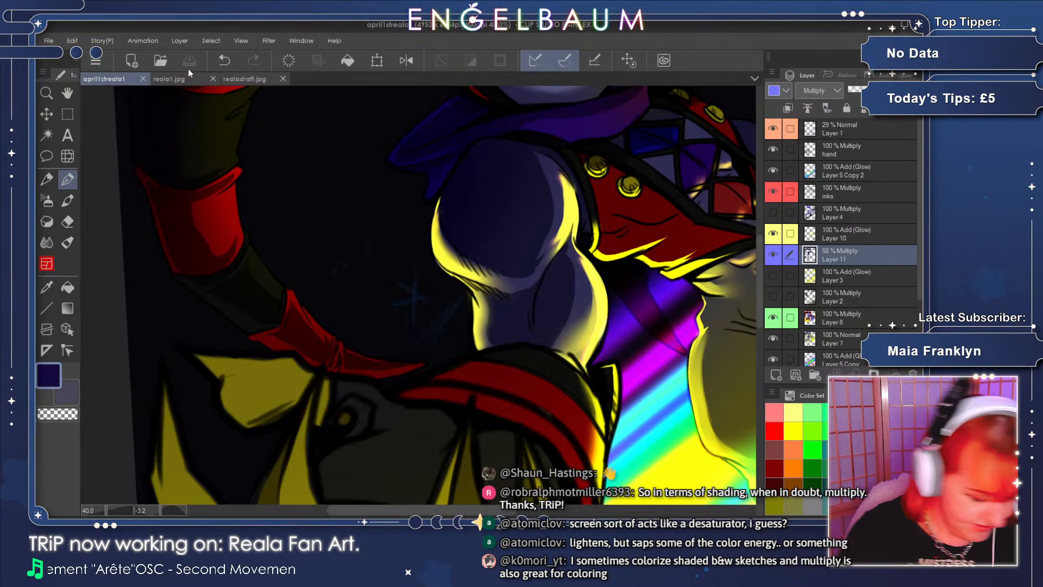
click(164, 507)
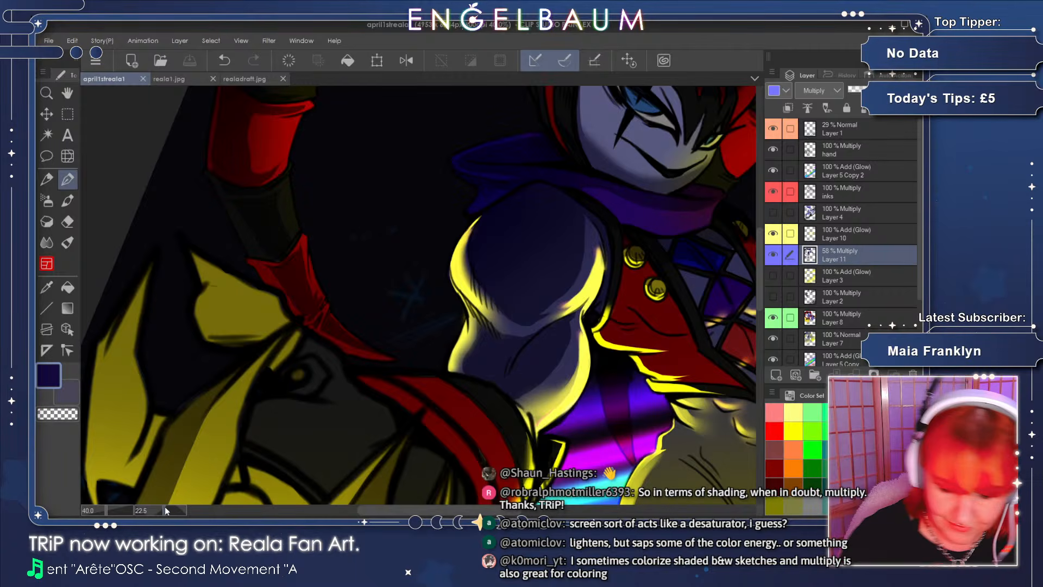
scroll(759, 255, down, 4)
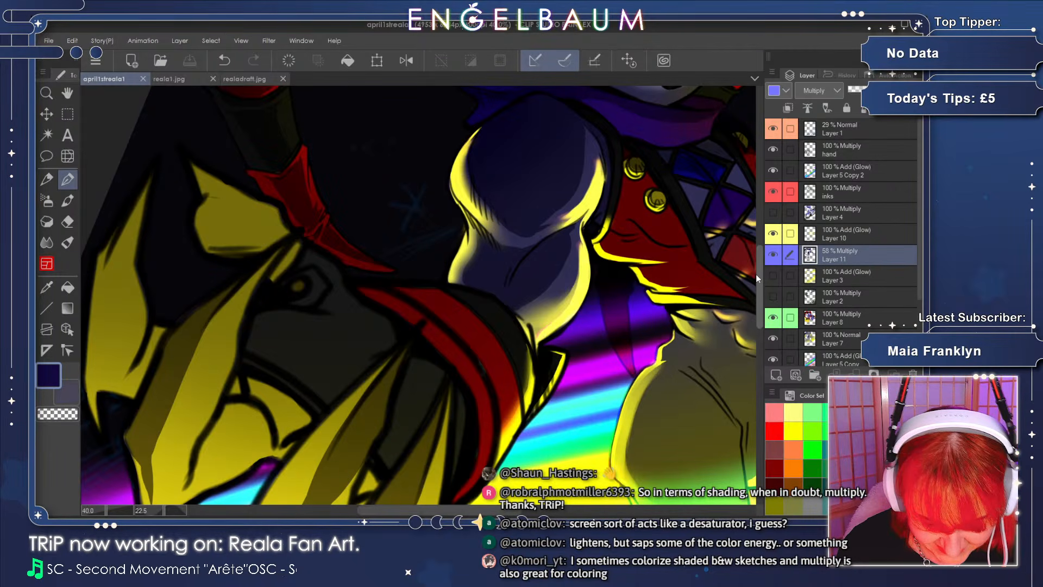
drag(558, 274, 524, 298)
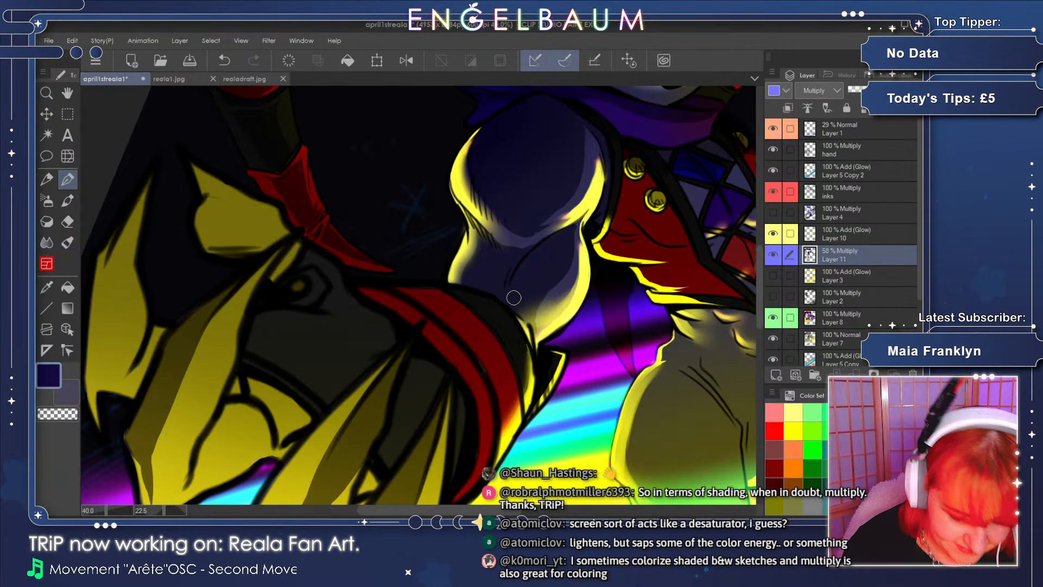
- Erase excess shadow around the arm's muscle crease on Layer 11 and blend the remaining edges towards the glowing rim
drag(759, 261, 758, 249)
key(e)
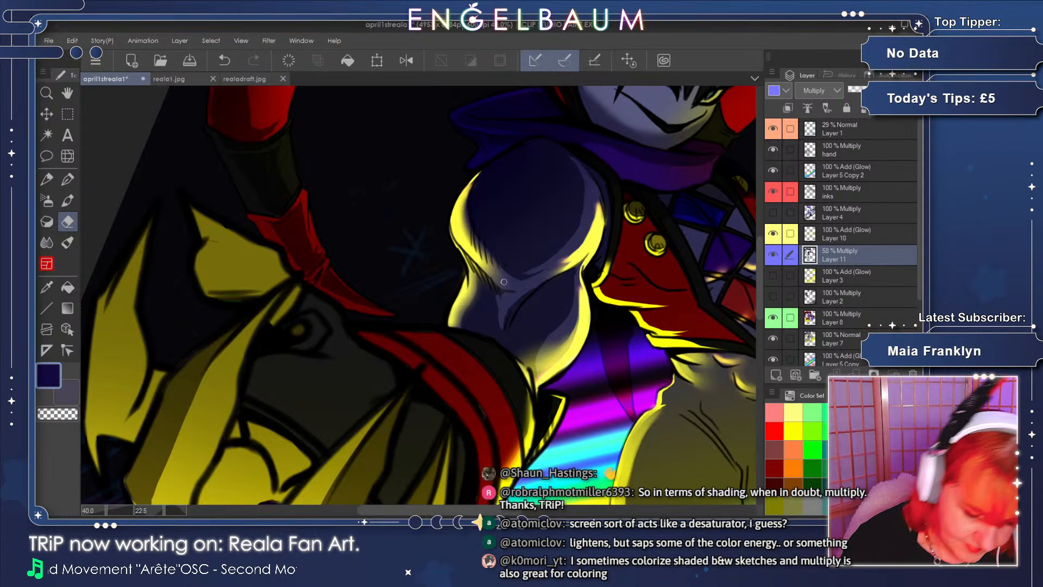
key(j)
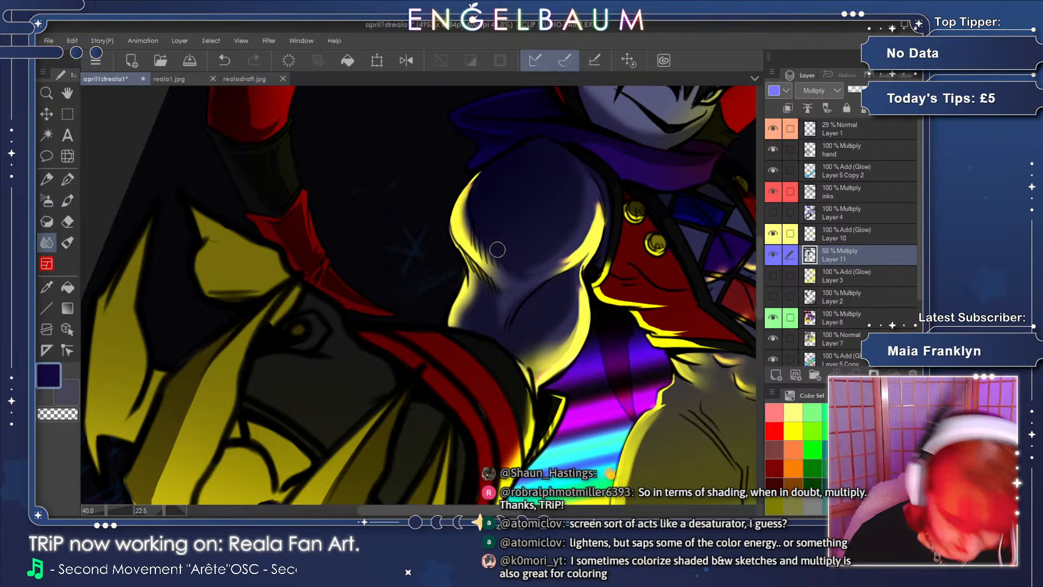
- Add a new raster layer above the hand layer, set it to Multiply and give it the blue palette colour
key(ctrl+0)
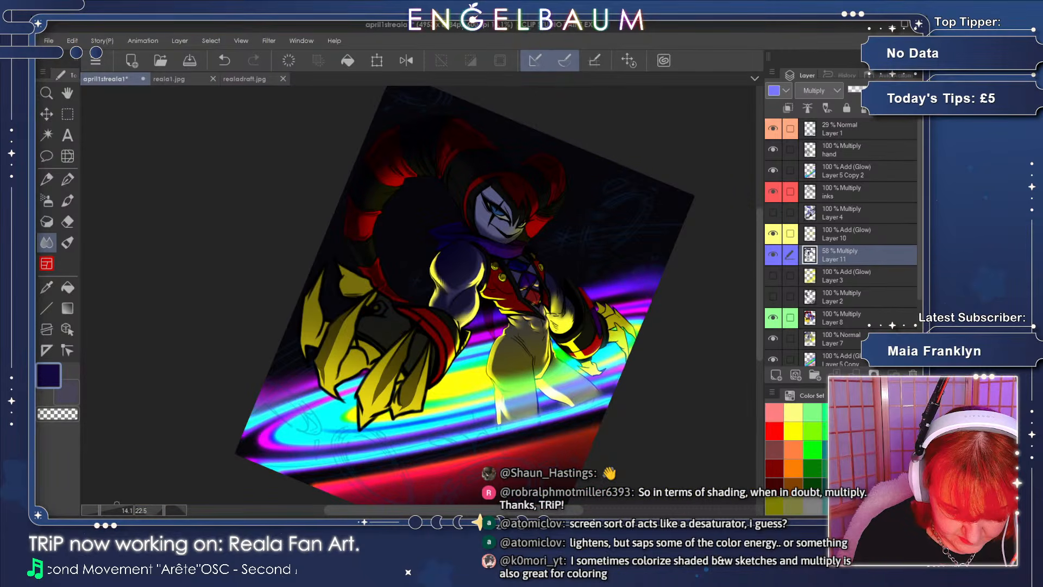
click(106, 509)
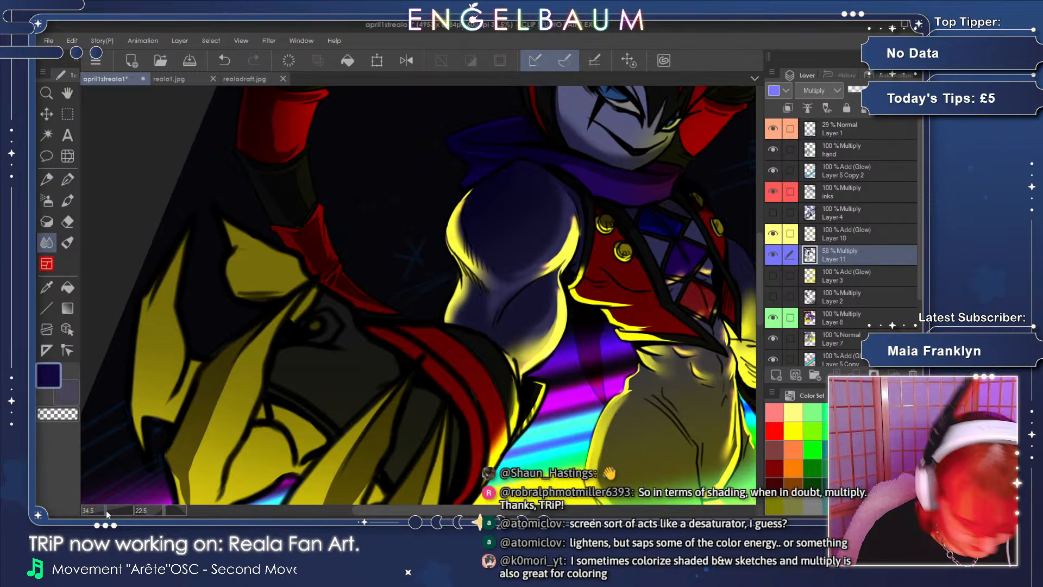
drag(106, 510, 100, 509)
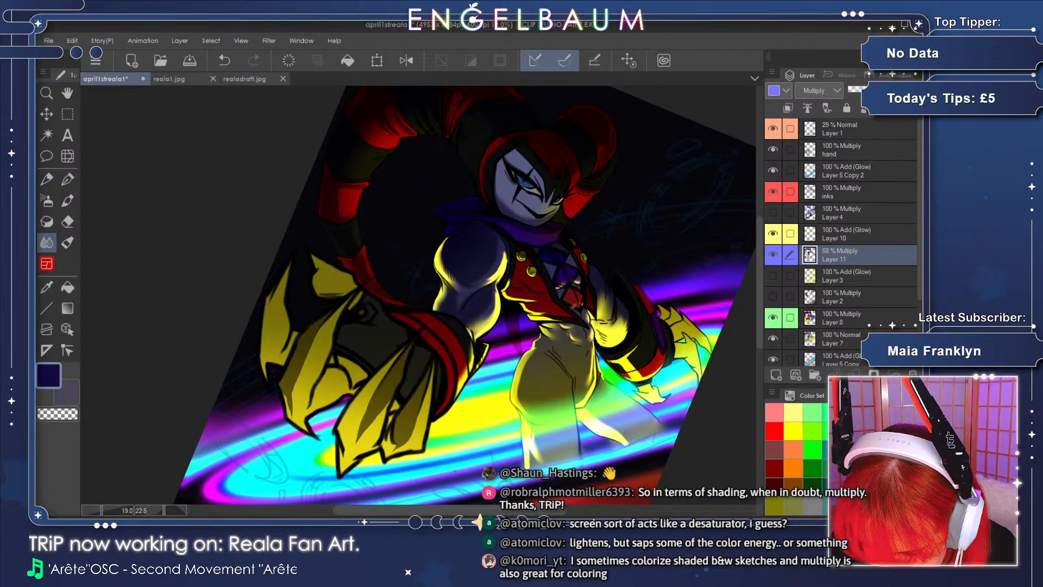
click(775, 374)
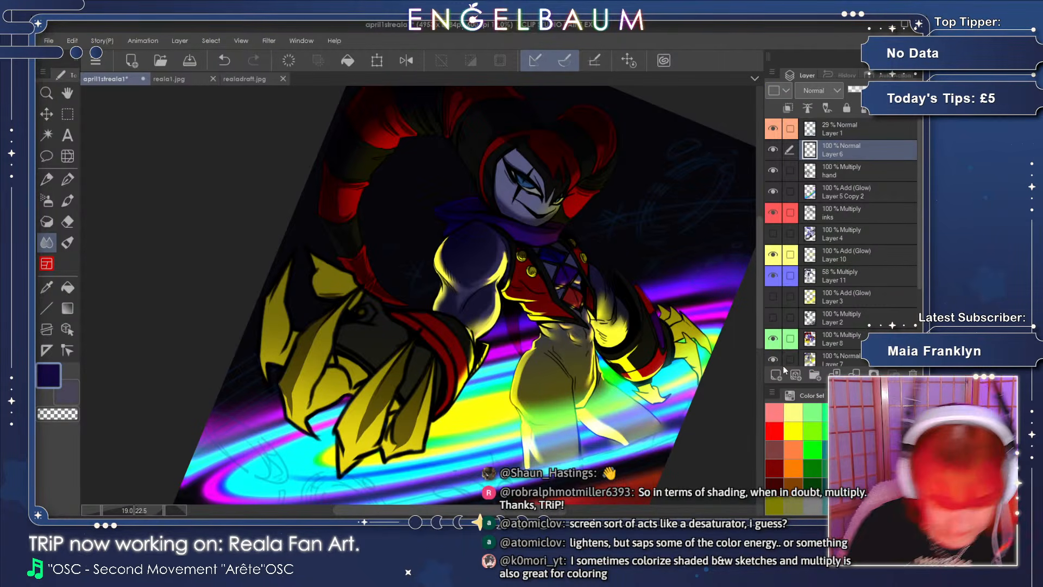
click(827, 140)
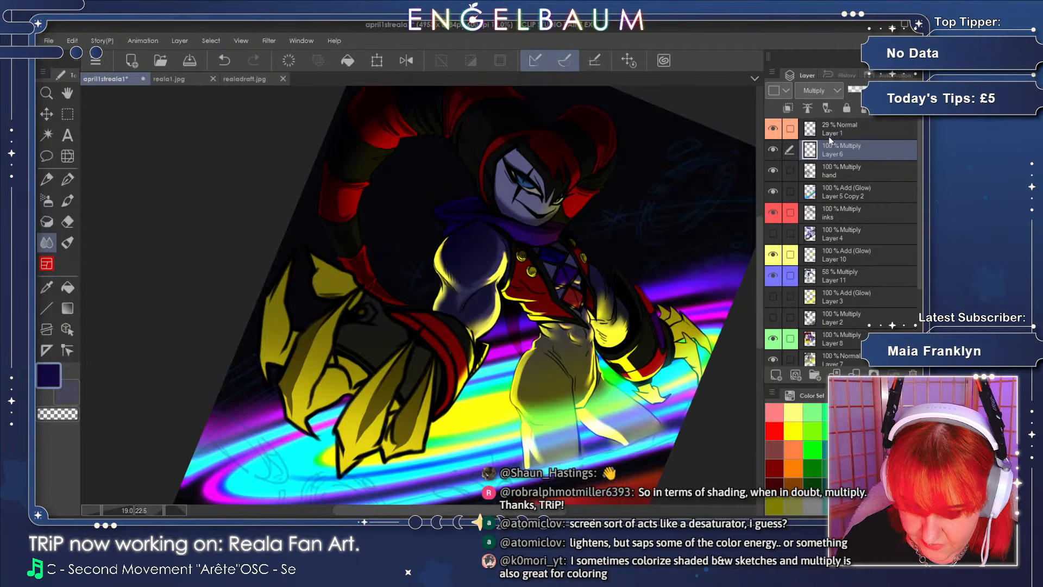
click(803, 172)
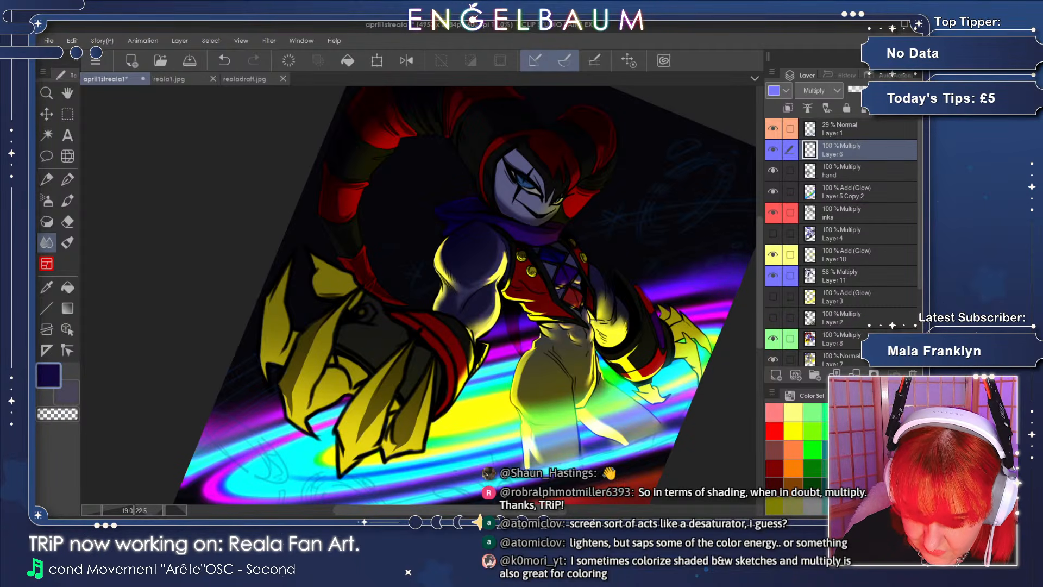
- Paint a dark purple shadow over the back of the large foreground gauntlet on Layer 6 with the brush
click(158, 510)
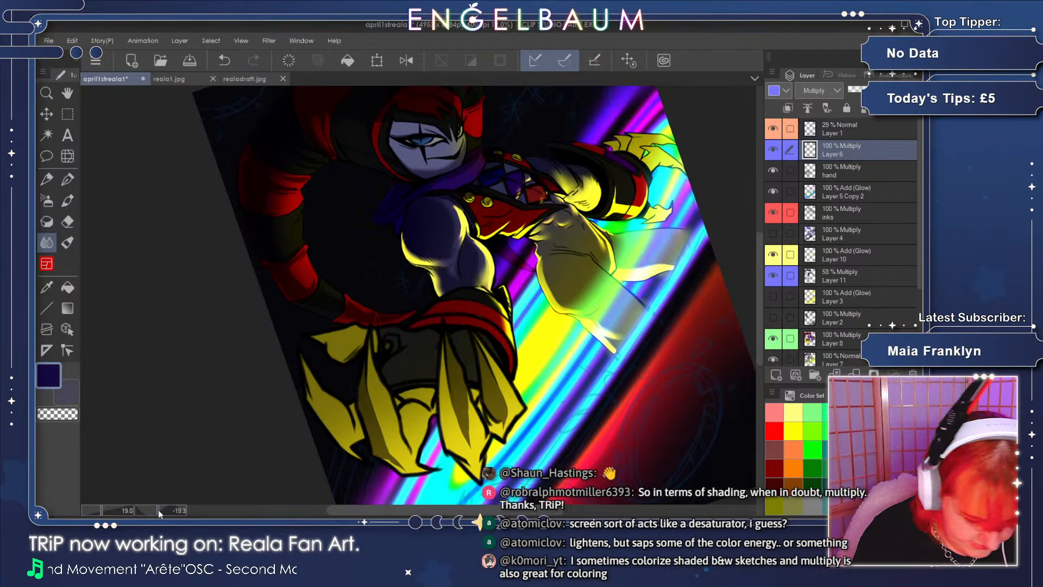
click(160, 508)
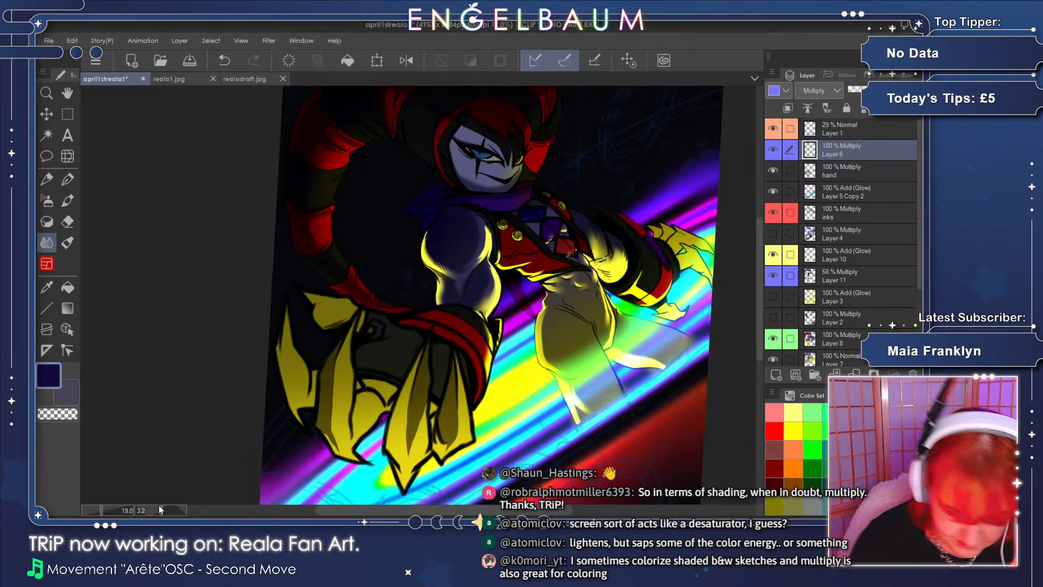
mouse_move(758, 227)
mouse_down()
mouse_move(757, 248)
mouse_move(757, 237)
mouse_up()
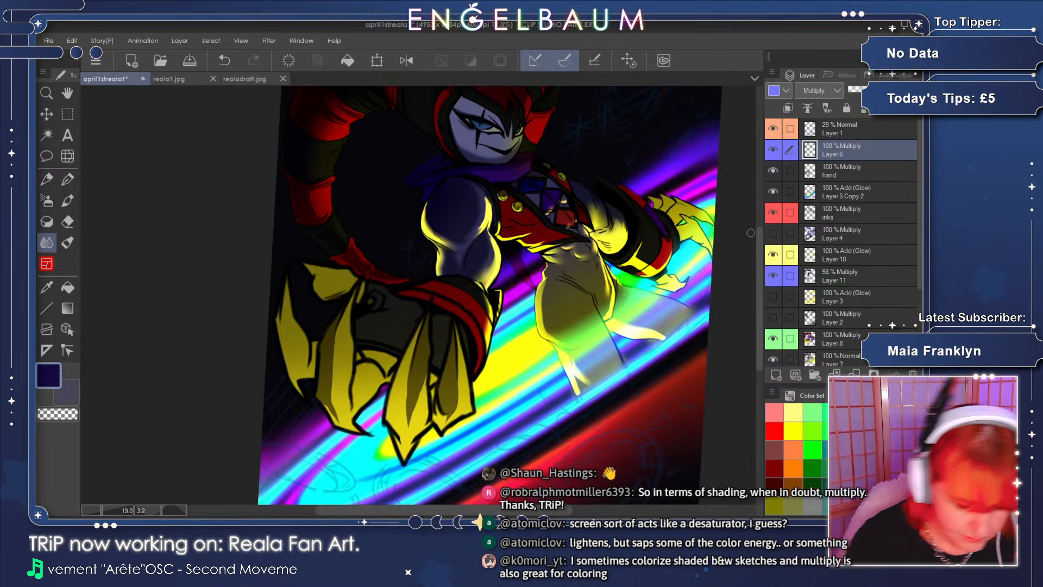
click(68, 179)
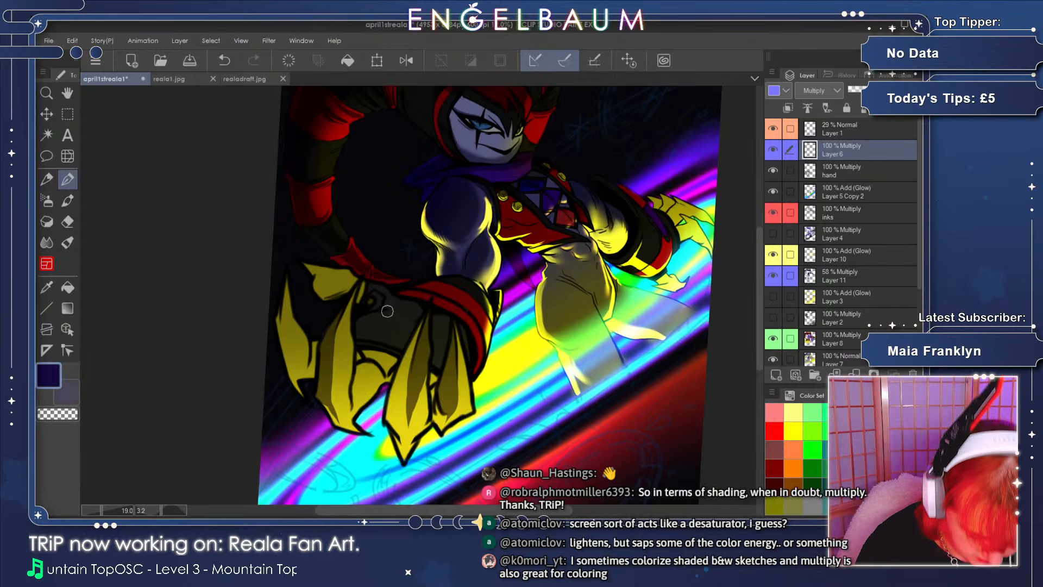
mouse_move(365, 327)
mouse_down()
mouse_move(400, 319)
mouse_move(395, 312)
mouse_move(411, 320)
mouse_move(396, 330)
mouse_up()
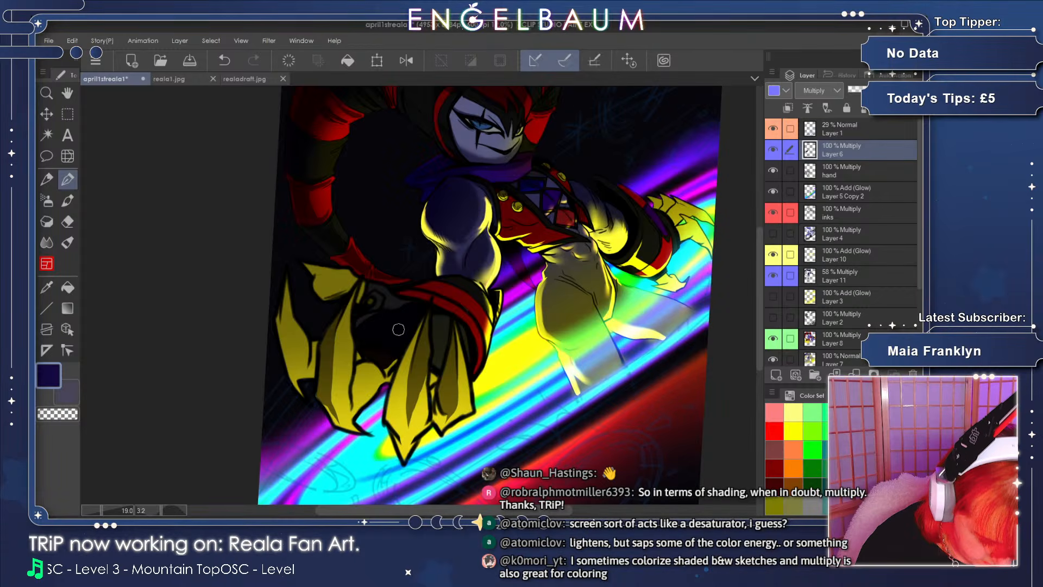
- Lower the opacity of Layer 6 to 60%
scroll(398, 329, up, 3)
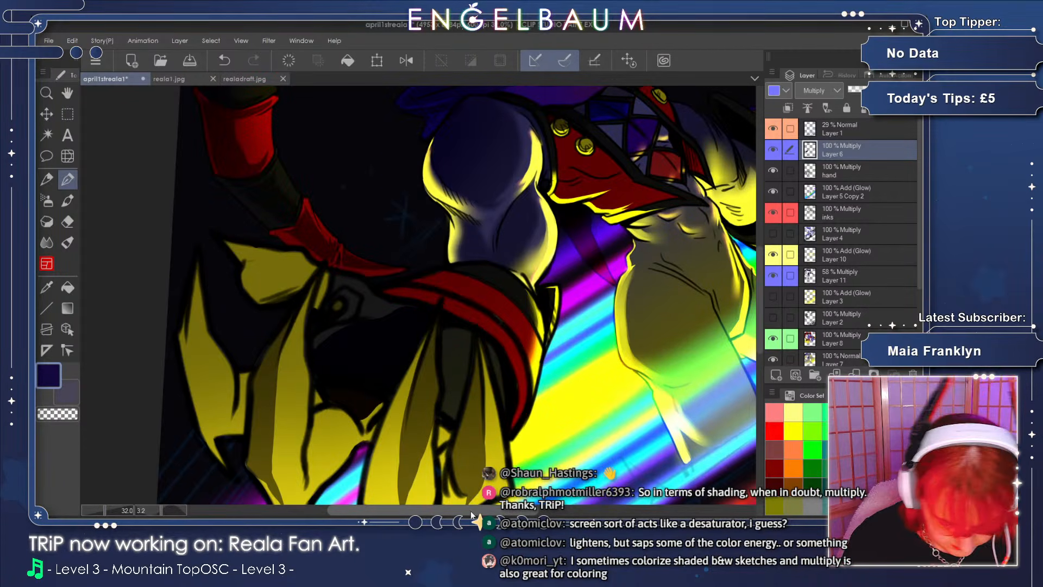
drag(471, 510, 446, 511)
click(875, 90)
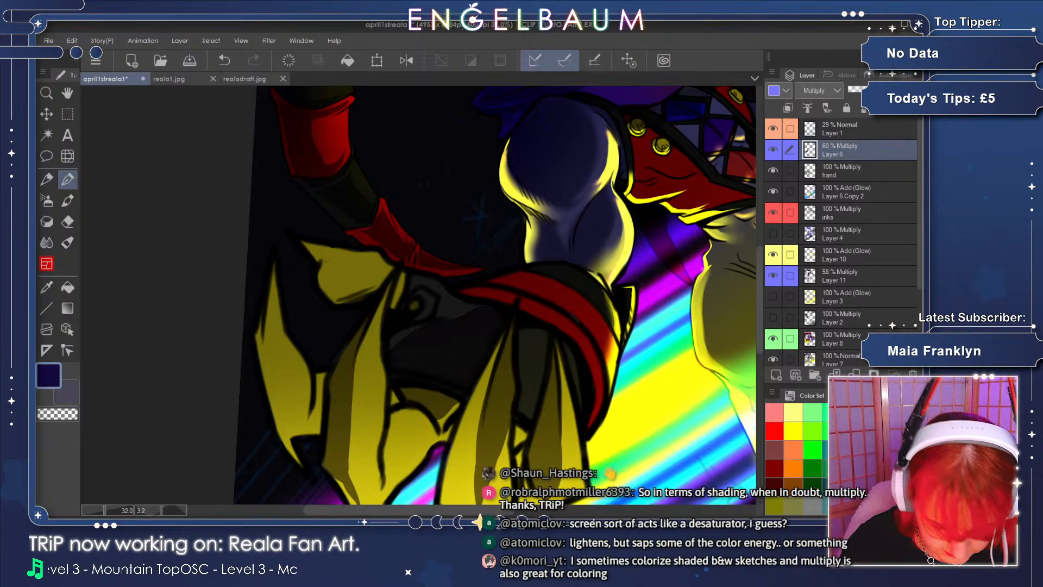
- Extend the shadow over the back of the gauntlet and fill the dark finger between the two claws nearest the cuff
drag(758, 278, 759, 291)
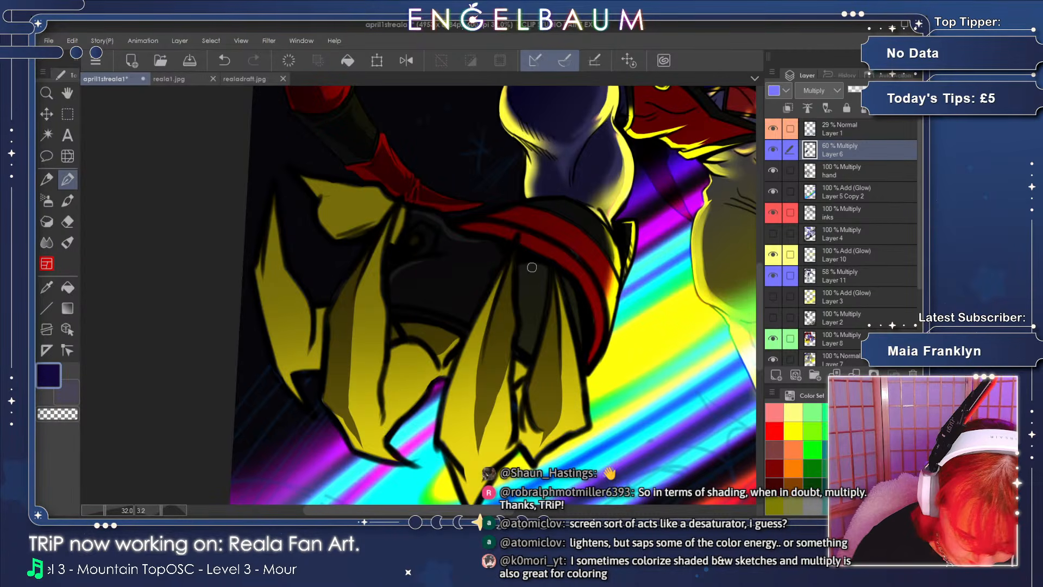
drag(541, 266, 541, 314)
drag(535, 267, 526, 347)
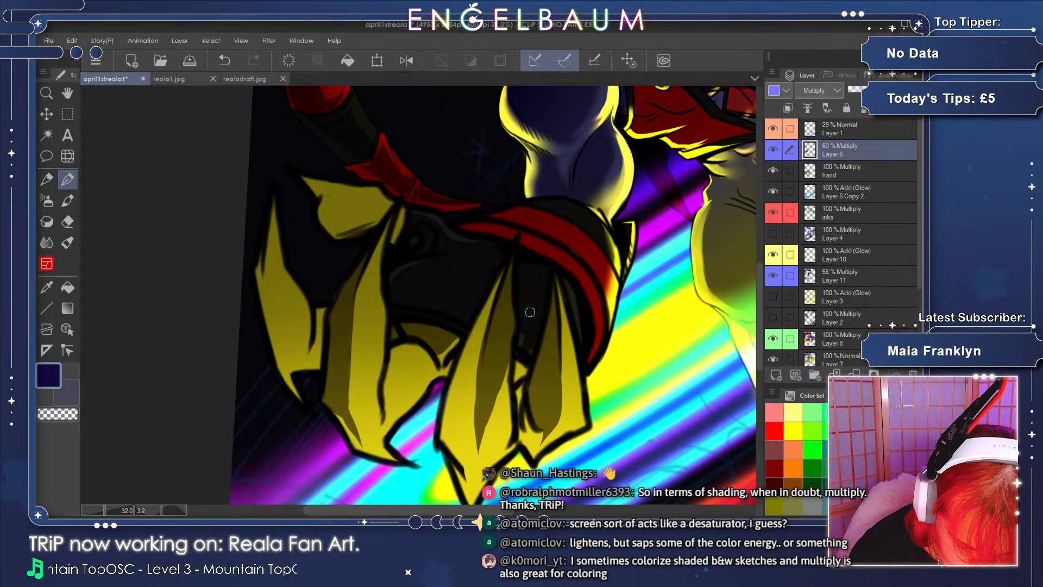
drag(530, 312, 520, 328)
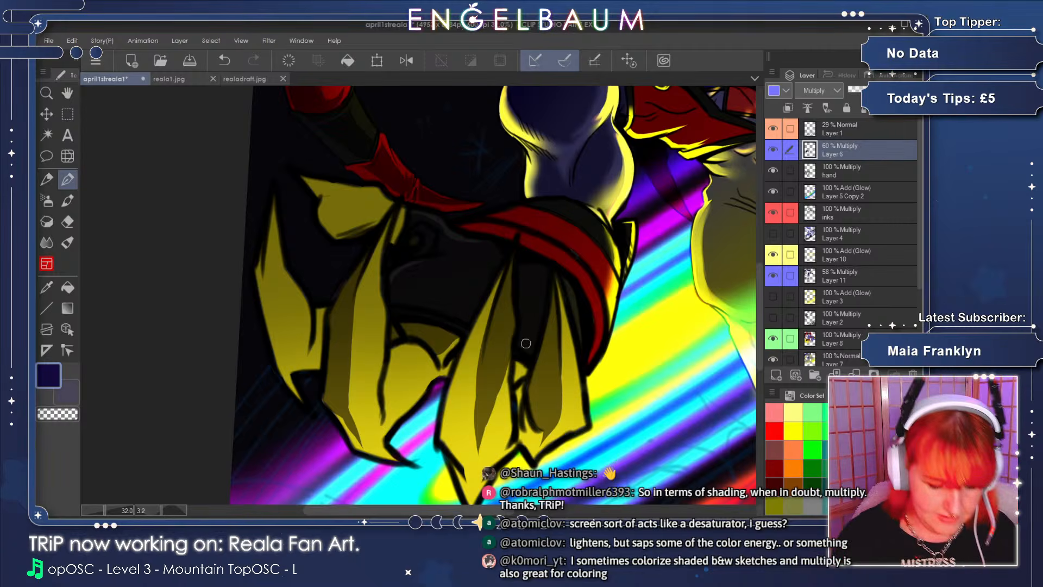
- Shade the dark strip between the claw and the red cuff on Layer 6, and undo the last stroke between the claws
drag(758, 273, 758, 285)
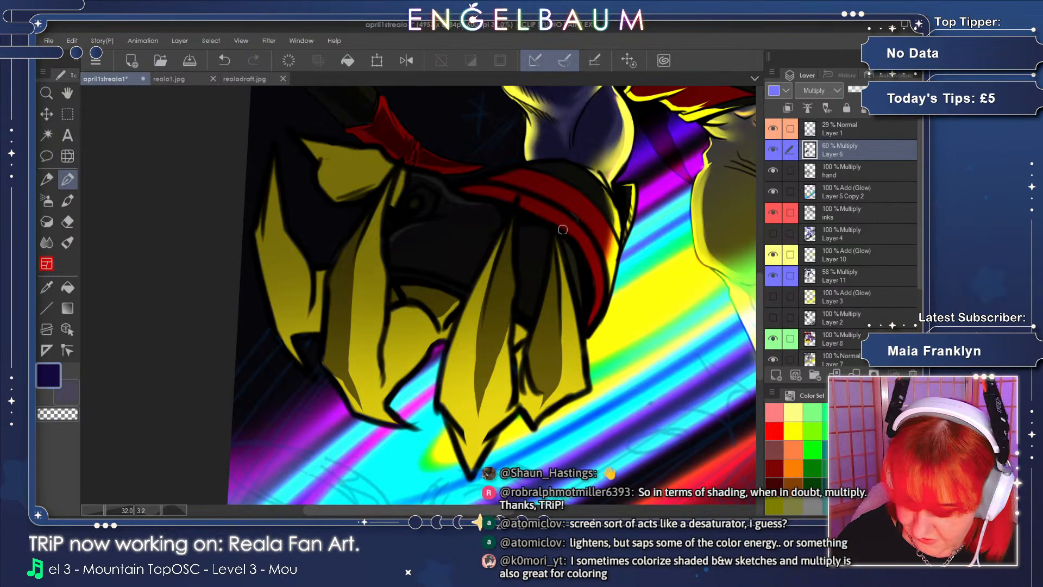
drag(562, 237, 574, 274)
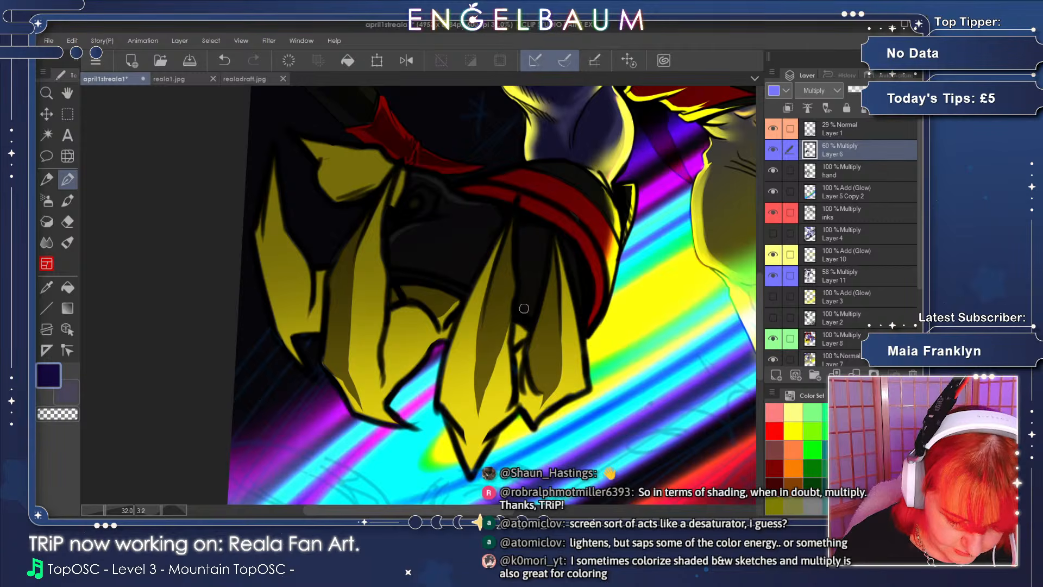
mouse_move(523, 316)
mouse_down()
mouse_move(525, 336)
mouse_move(524, 321)
mouse_move(525, 411)
mouse_move(529, 367)
mouse_move(533, 403)
mouse_up()
click(225, 67)
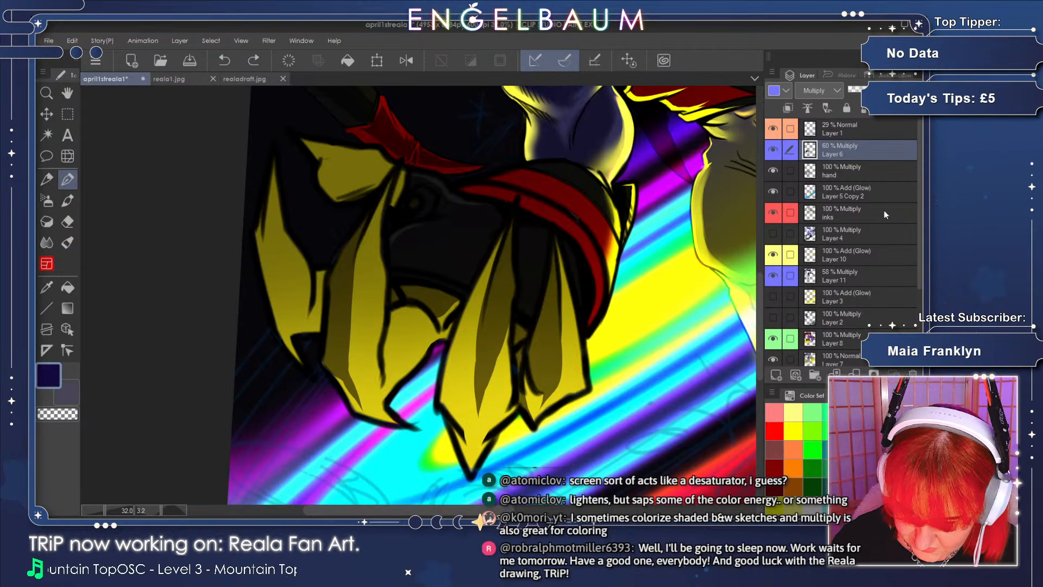
- Check Layer 11 by toggling its visibility, select it, and erase the shadows on the two claws nearest the red cuff
click(773, 276)
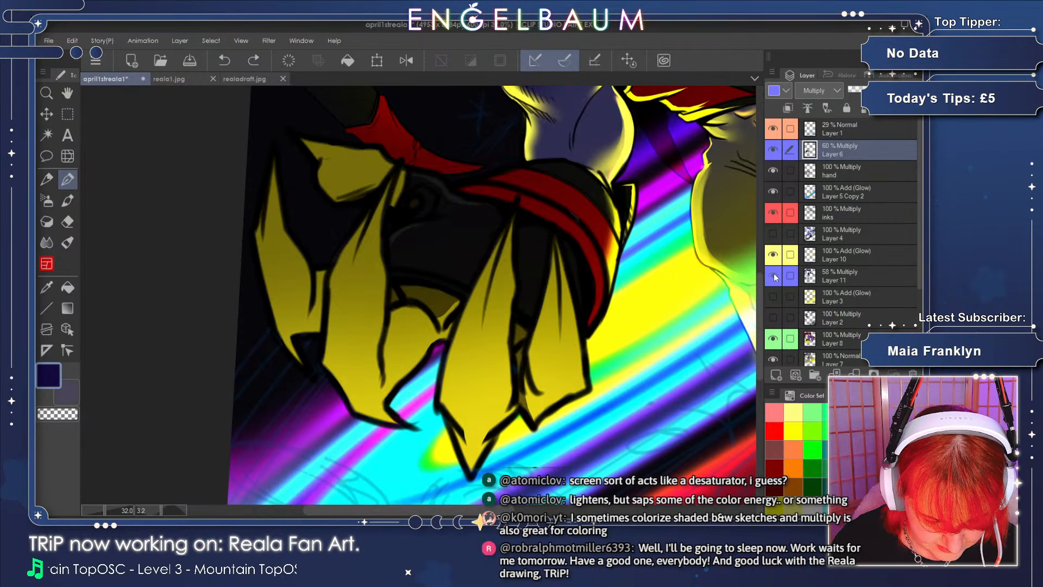
click(774, 275)
click(874, 272)
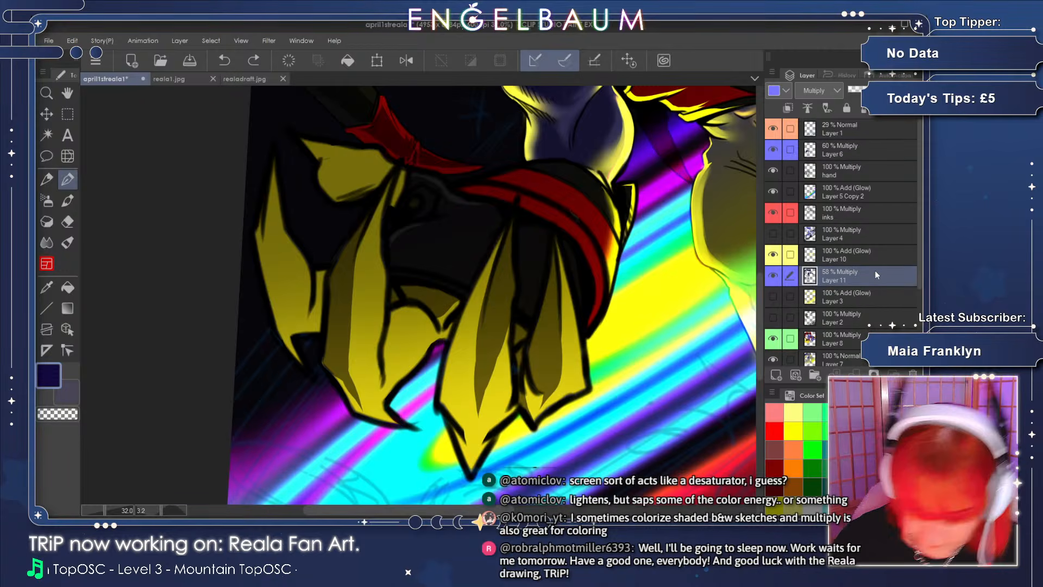
key(e)
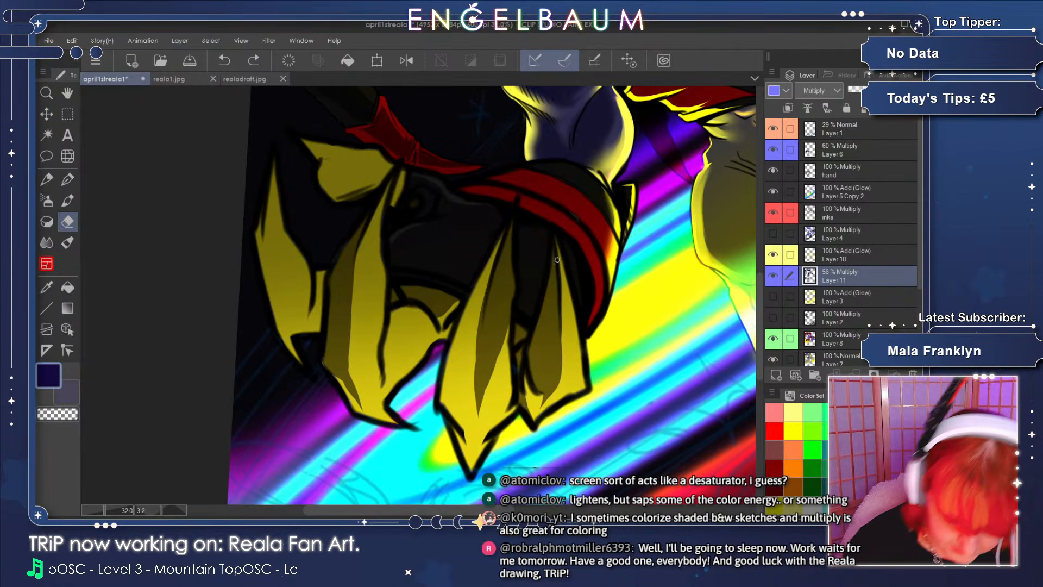
drag(555, 237, 546, 307)
mouse_move(554, 263)
mouse_down()
mouse_move(550, 387)
mouse_move(555, 355)
mouse_move(538, 363)
mouse_move(538, 333)
mouse_up()
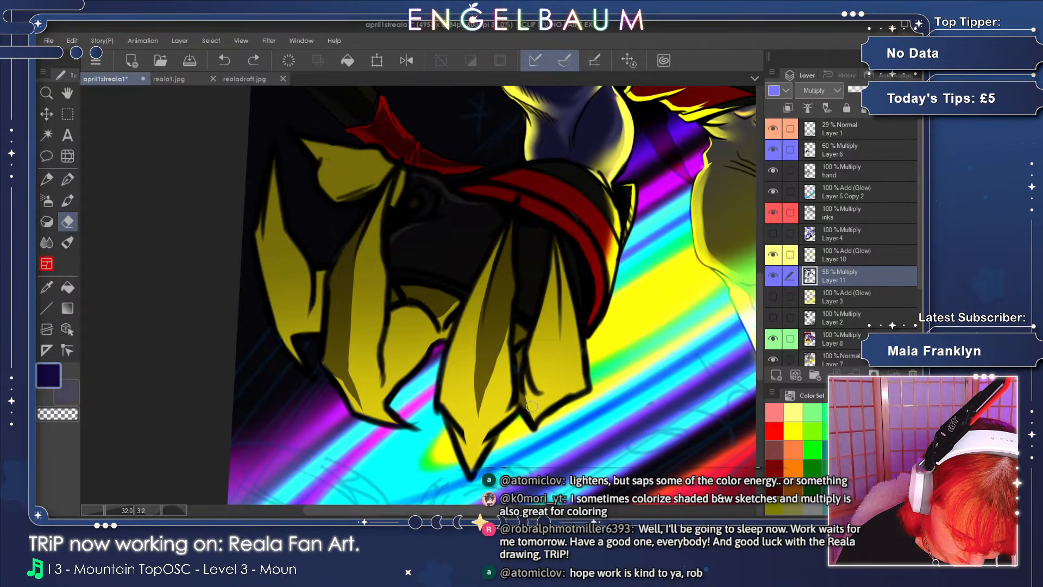
mouse_move(513, 212)
mouse_down()
mouse_move(505, 315)
mouse_move(500, 288)
mouse_move(489, 337)
mouse_move(495, 260)
mouse_move(477, 358)
mouse_move(478, 413)
mouse_move(497, 353)
mouse_up()
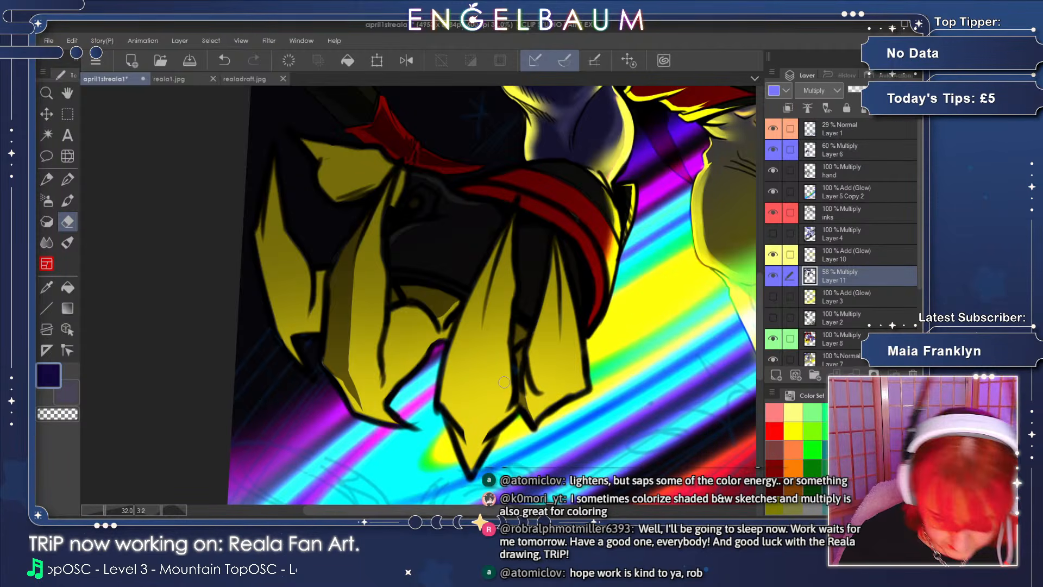
- Erase the shadow on the tall claw beside the thumb on Layer 11, and hide that layer to check the result
drag(494, 510, 474, 509)
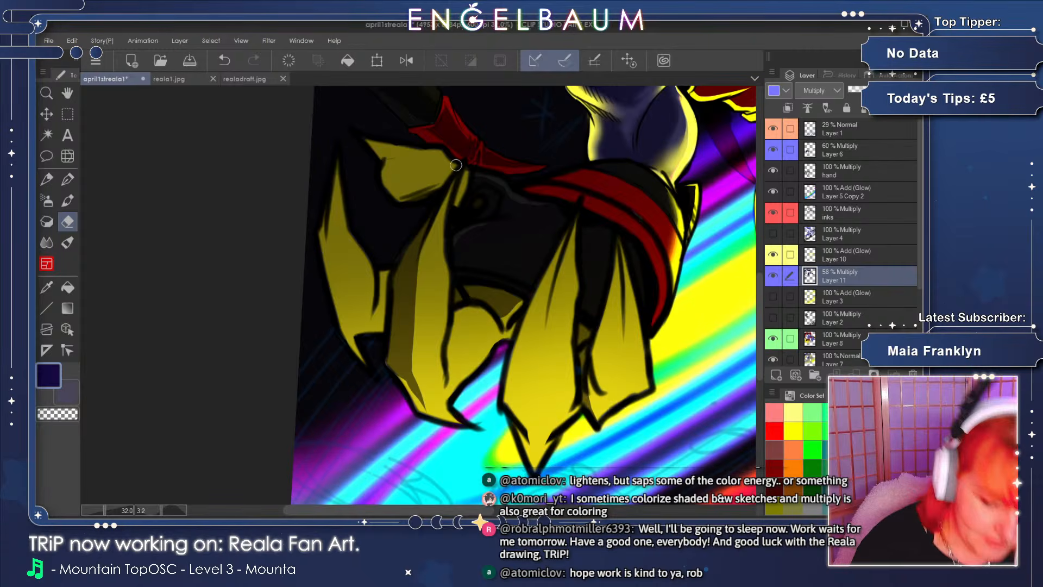
mouse_move(411, 250)
mouse_down()
mouse_move(421, 227)
mouse_move(427, 235)
mouse_up()
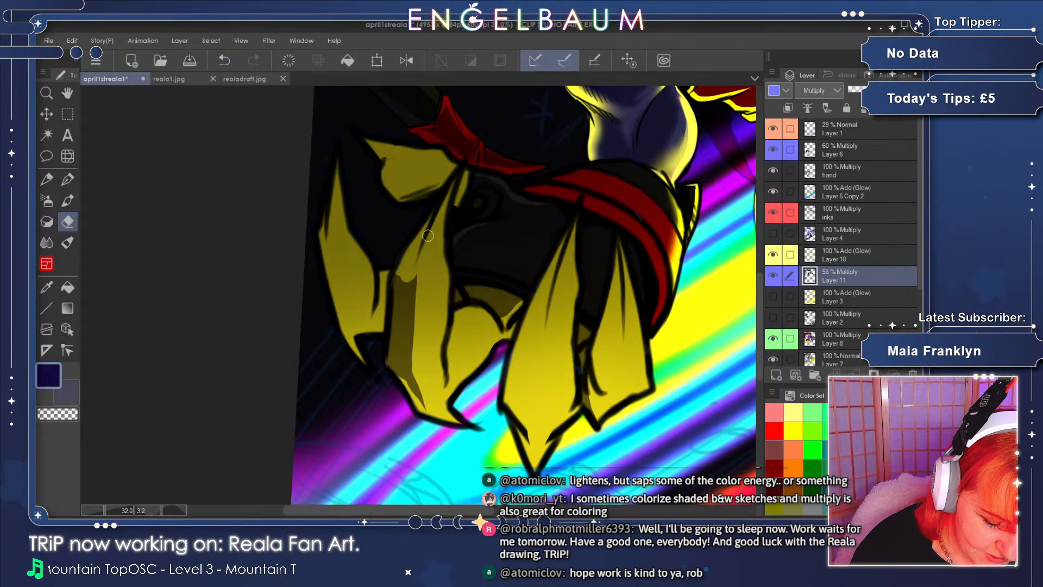
mouse_move(403, 277)
mouse_down()
mouse_move(407, 341)
mouse_move(403, 331)
mouse_up()
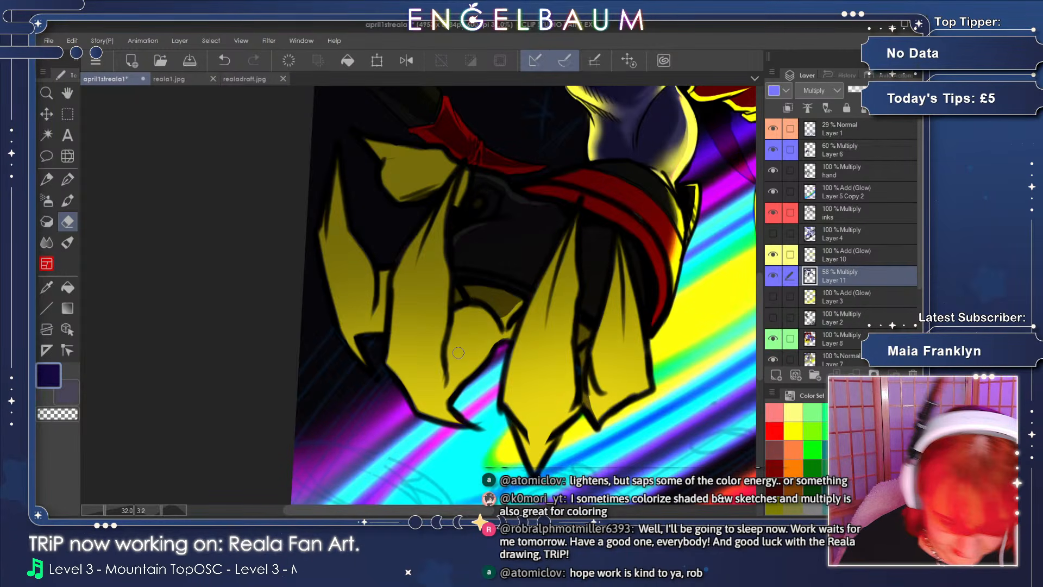
click(773, 275)
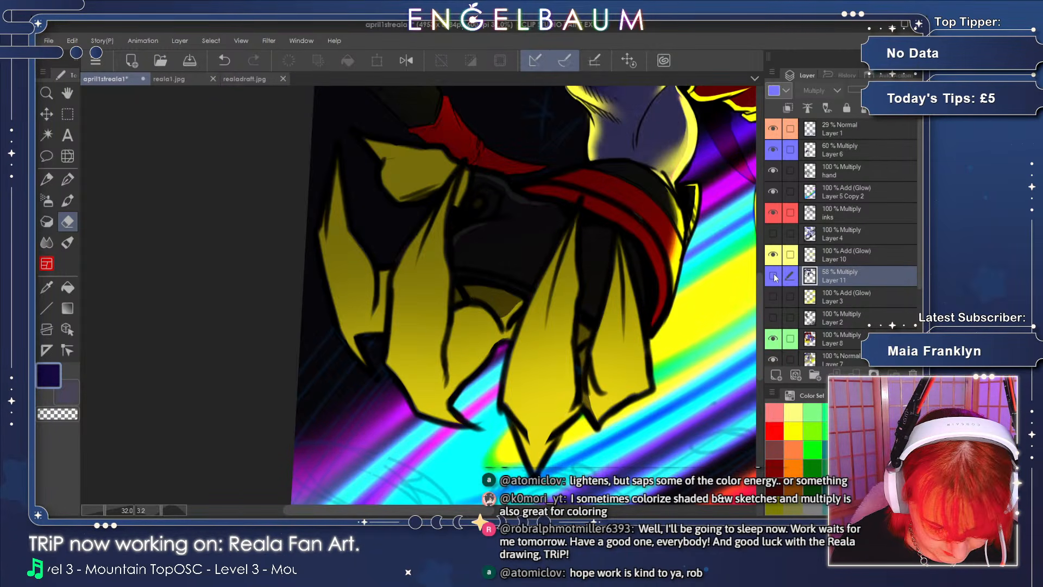
- Make Layer 11 visible again, select Layer 6, and check its shading by toggling its visibility
click(773, 275)
click(774, 275)
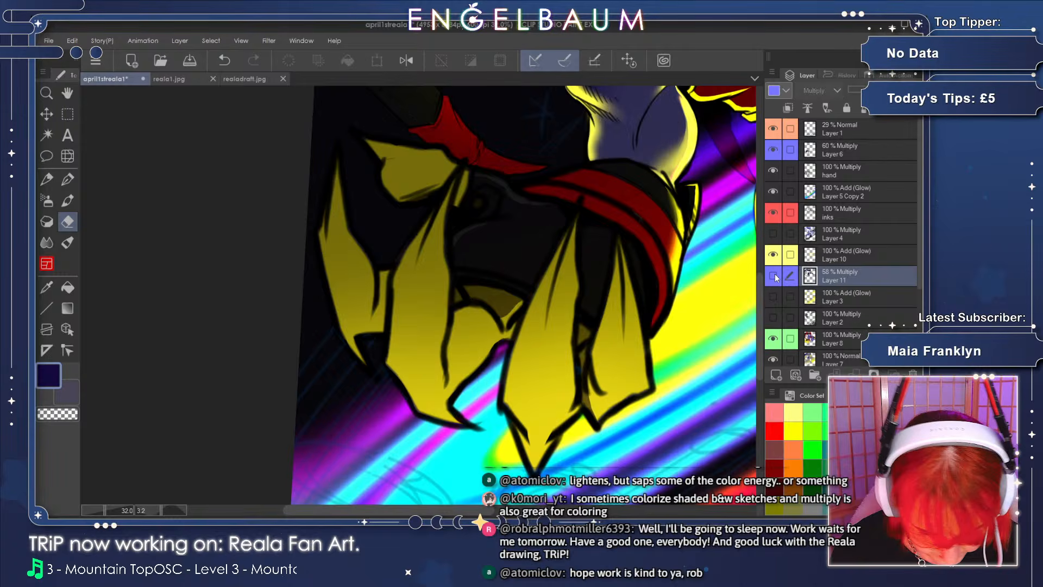
click(773, 276)
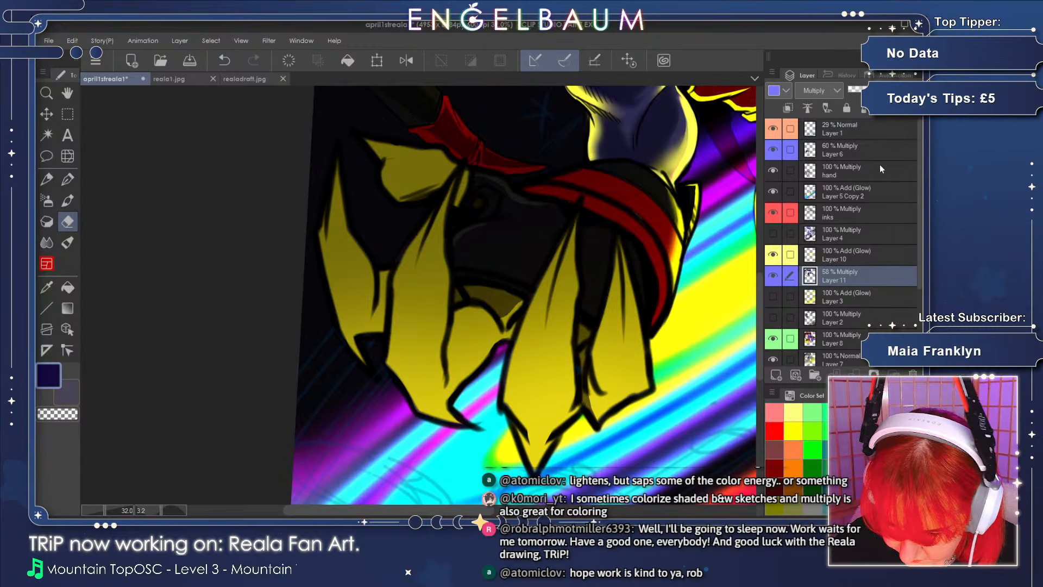
click(876, 149)
click(773, 149)
click(774, 148)
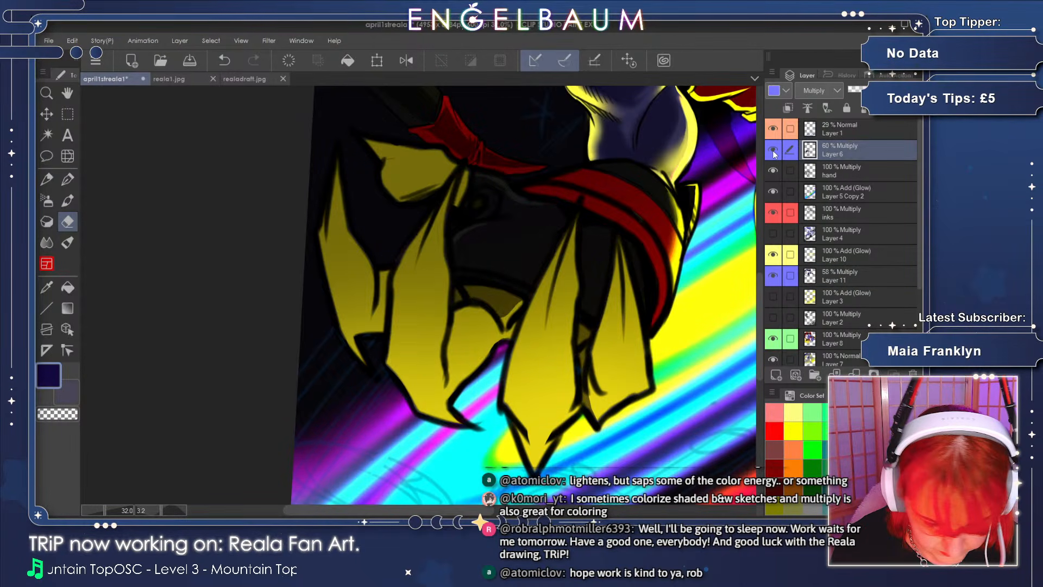
- Shade the rounded yellow claw in the middle of the gauntlet and the inner side of the claw nearest the red cuff on Layer 6
click(68, 180)
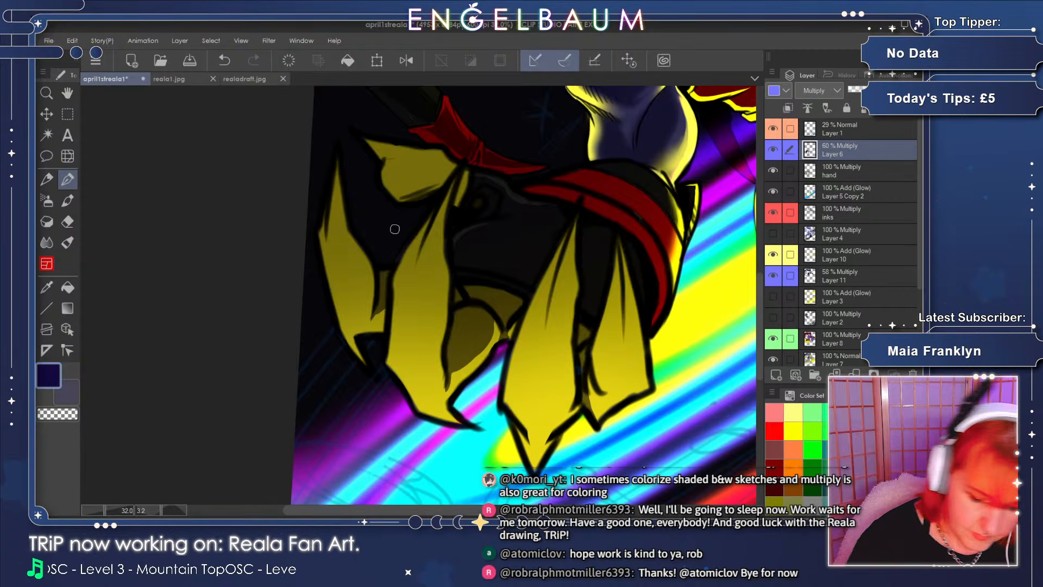
mouse_move(759, 279)
mouse_down()
mouse_move(757, 294)
mouse_move(761, 269)
mouse_move(759, 282)
mouse_up()
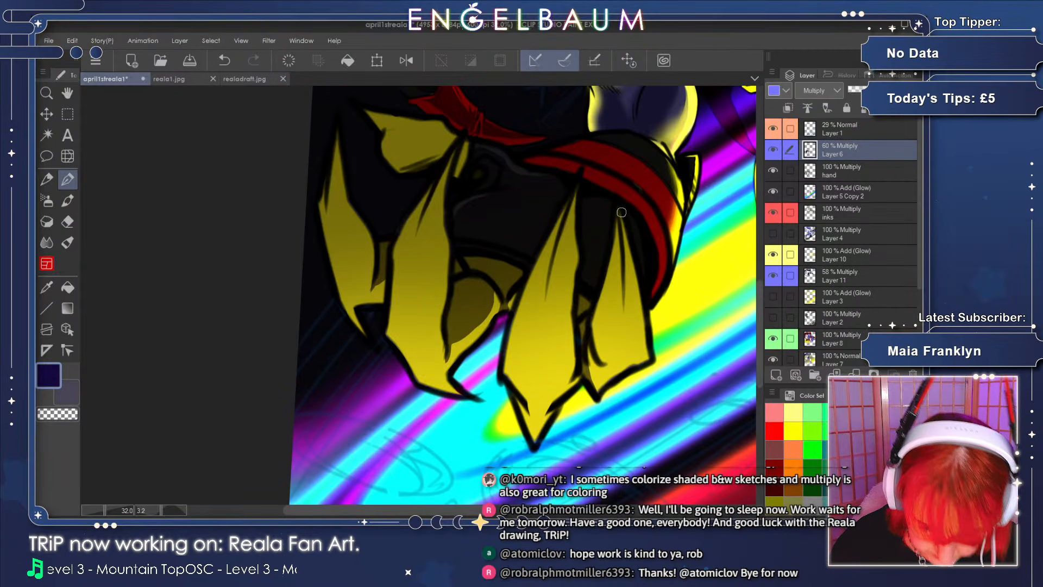
drag(622, 279, 616, 346)
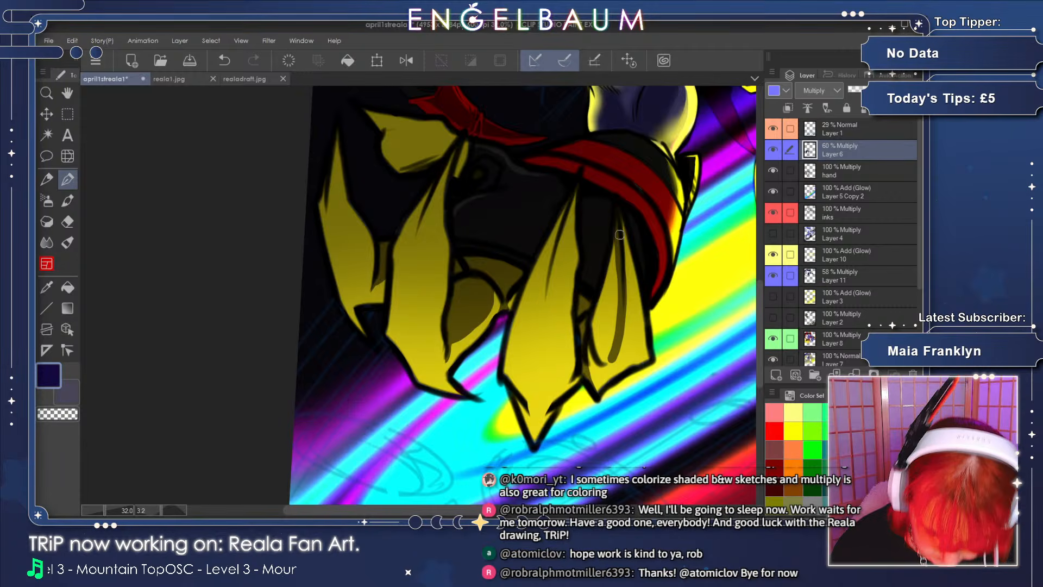
mouse_move(612, 238)
mouse_down()
mouse_move(608, 299)
mouse_move(615, 288)
mouse_up()
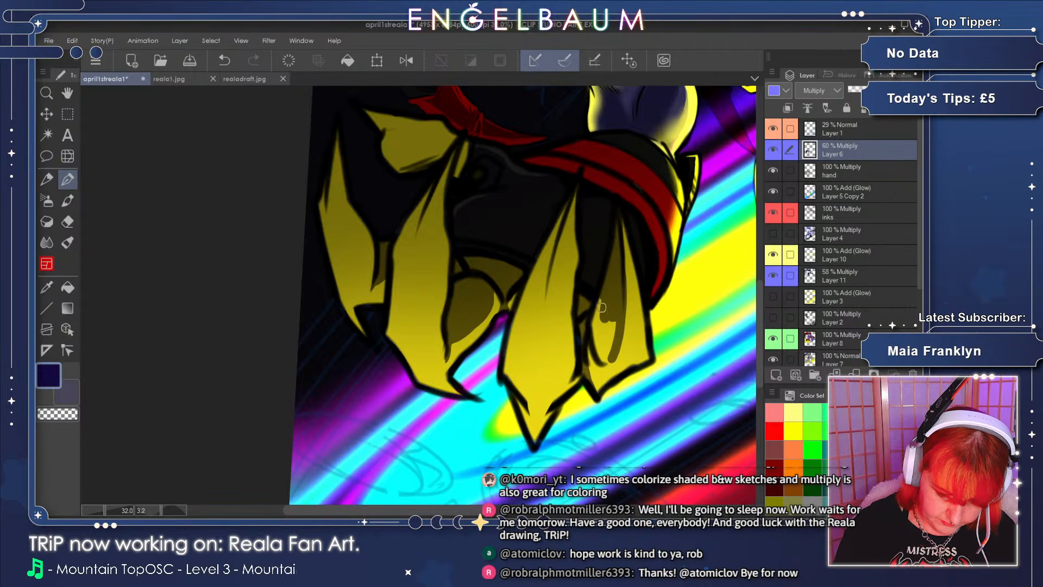
drag(604, 328, 617, 318)
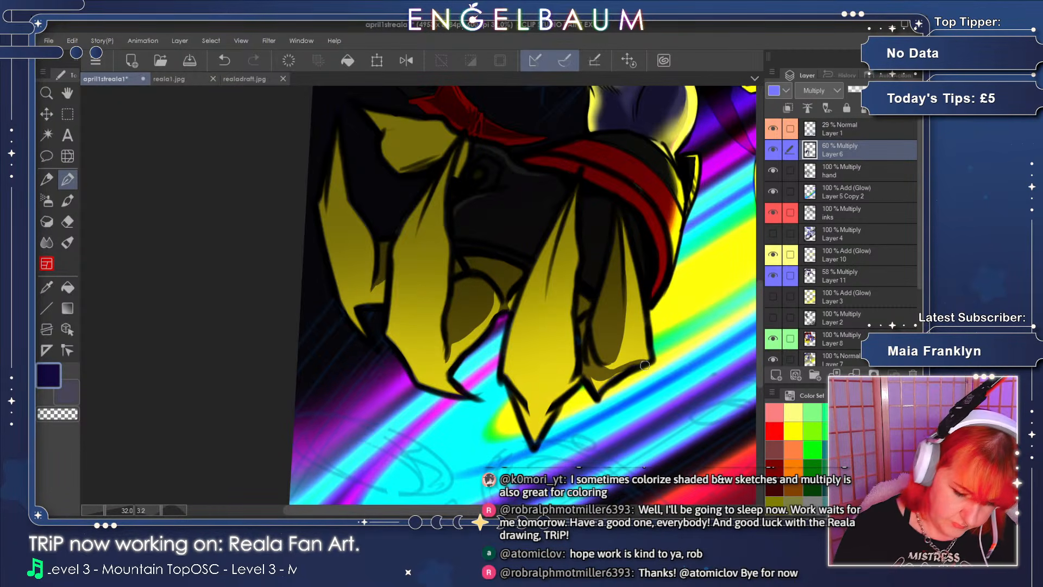
- Undo the last shadow strokes along the lower edge of the claw nearest the red cuff
click(224, 61)
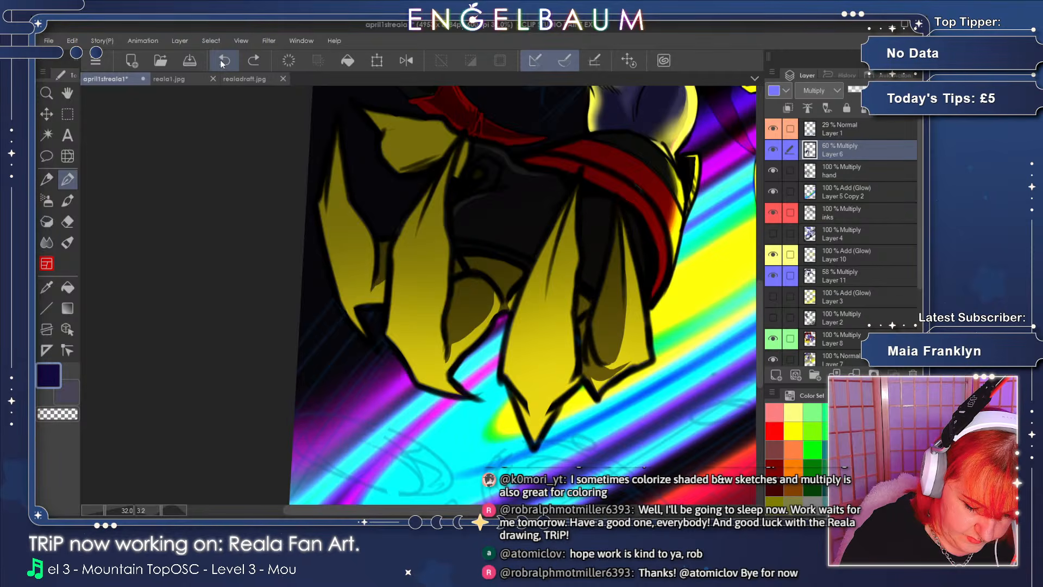
click(220, 61)
click(218, 63)
click(217, 64)
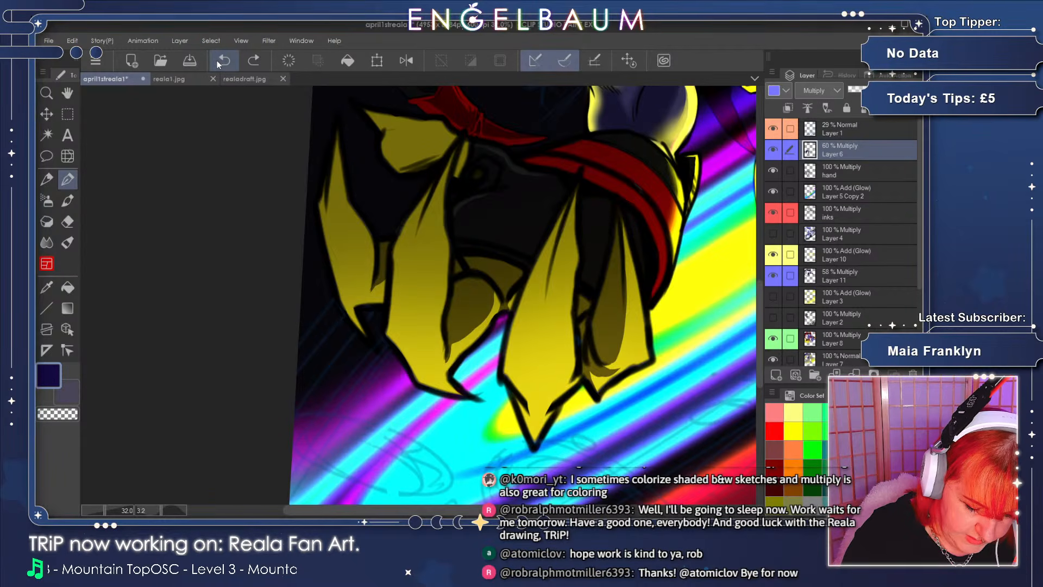
click(223, 61)
click(223, 62)
click(221, 63)
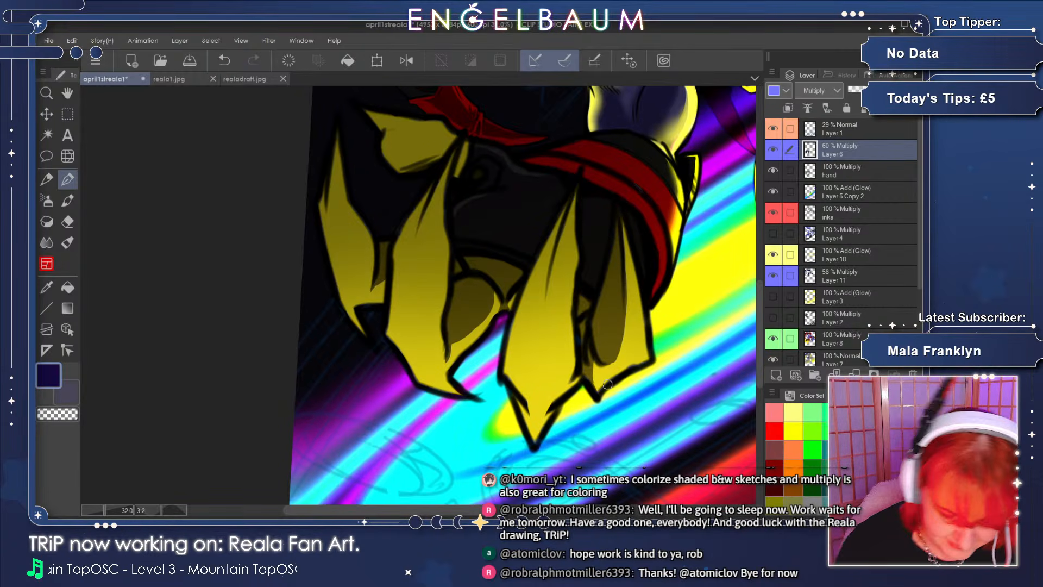
- Paint a dark shadow down the left side of the large central front claw on the Multiply layer, redoing the first stroke
drag(560, 216, 533, 403)
click(233, 55)
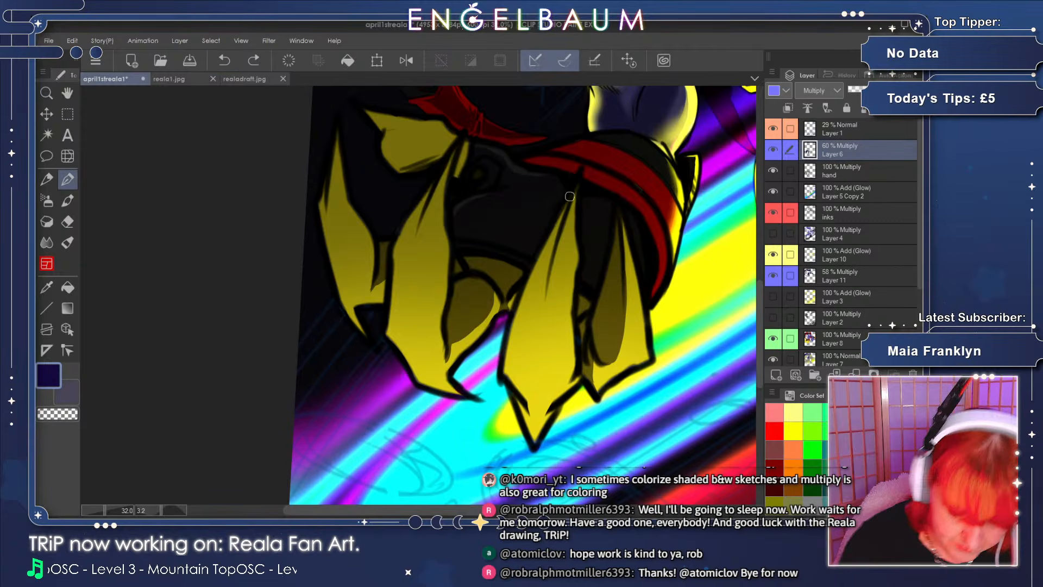
mouse_move(580, 172)
mouse_down()
mouse_move(553, 247)
mouse_move(531, 391)
mouse_up()
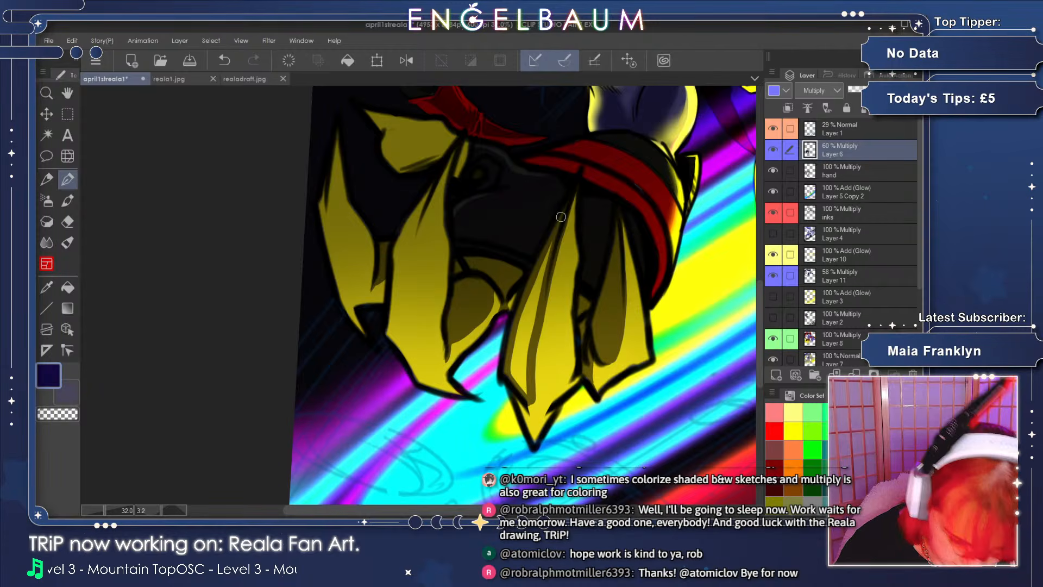
mouse_move(516, 319)
mouse_down()
mouse_move(524, 353)
mouse_move(518, 332)
mouse_up()
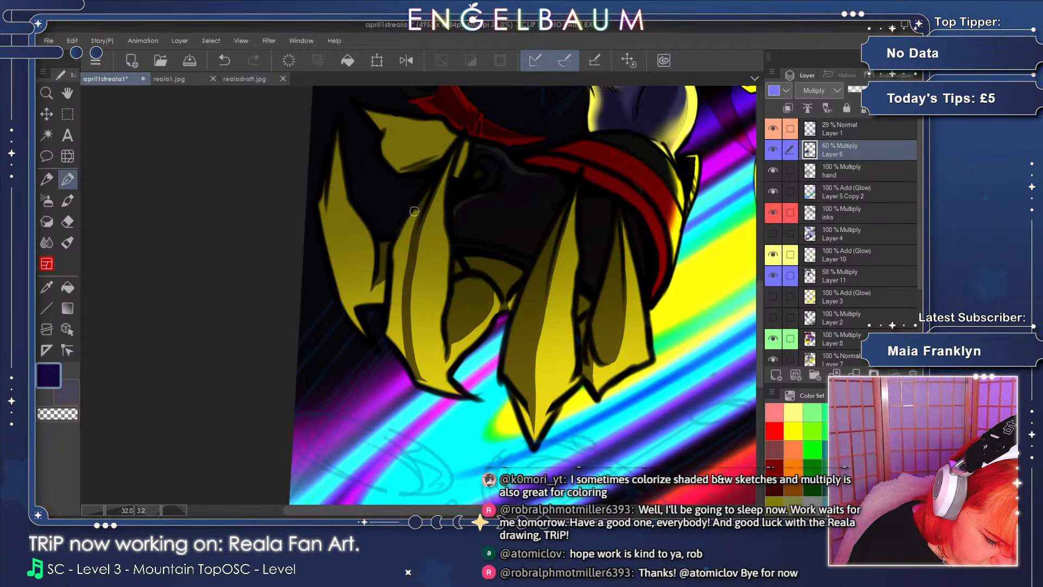
- Shade the left side of the adjacent long claw from its base down to its tip
mouse_move(426, 191)
mouse_down()
mouse_move(408, 249)
mouse_move(401, 239)
mouse_move(394, 250)
mouse_move(394, 314)
mouse_up()
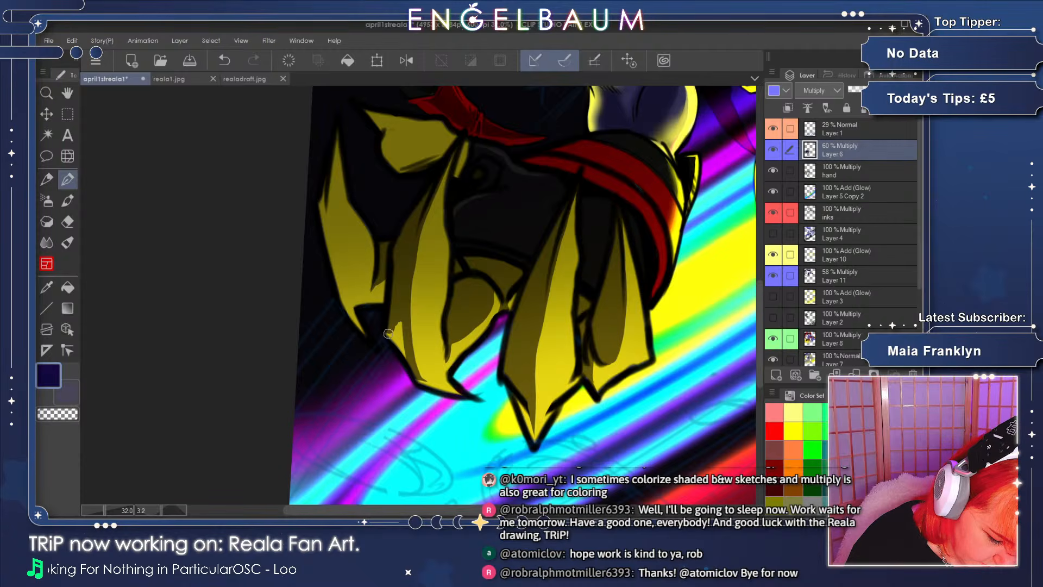
drag(416, 236, 407, 322)
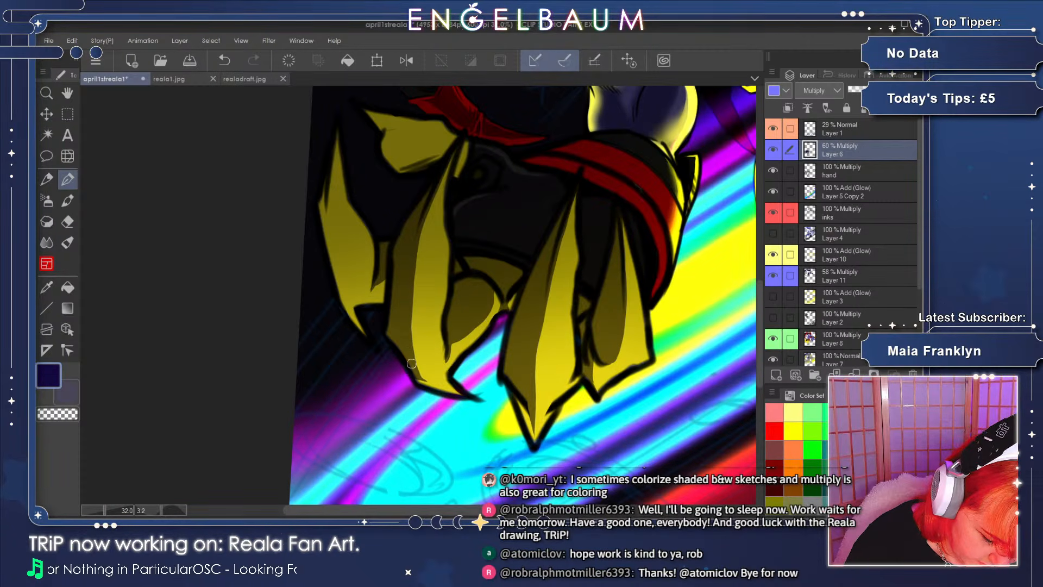
drag(410, 359, 421, 382)
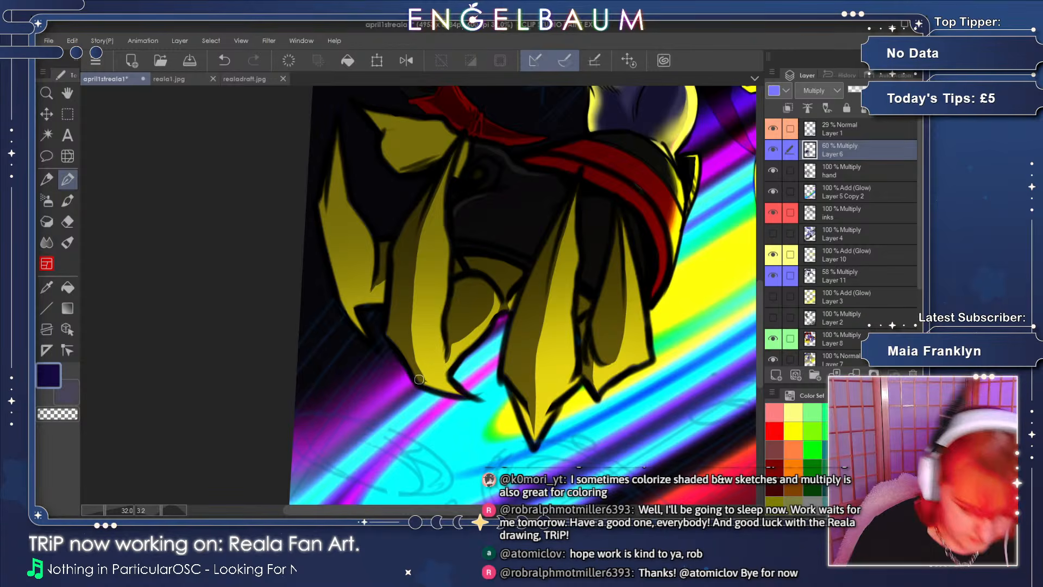
- Add a dark shadow along the outer edge of the outermost claw on the foreground hand
click(153, 509)
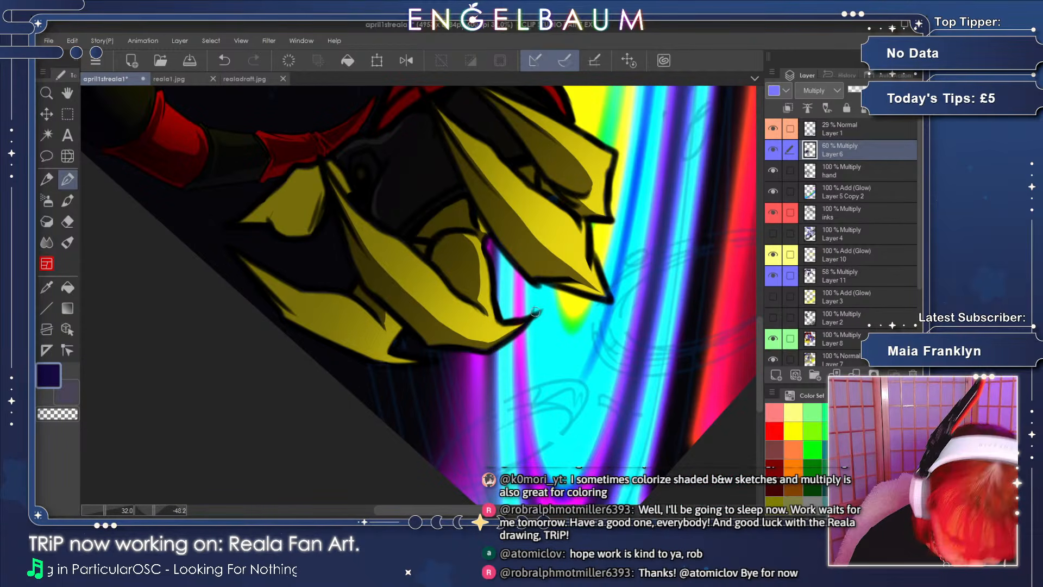
click(165, 509)
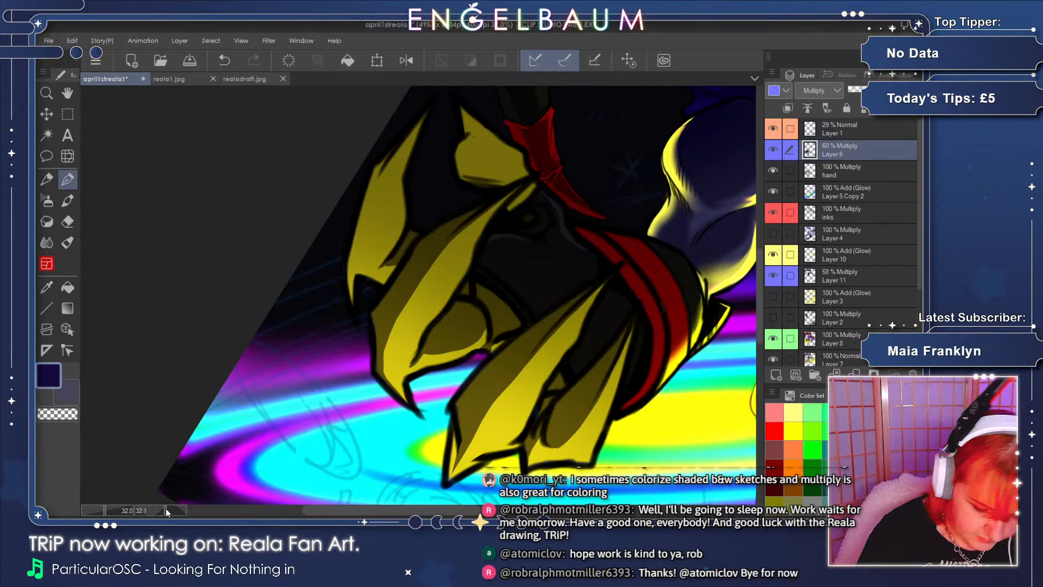
drag(760, 267, 761, 255)
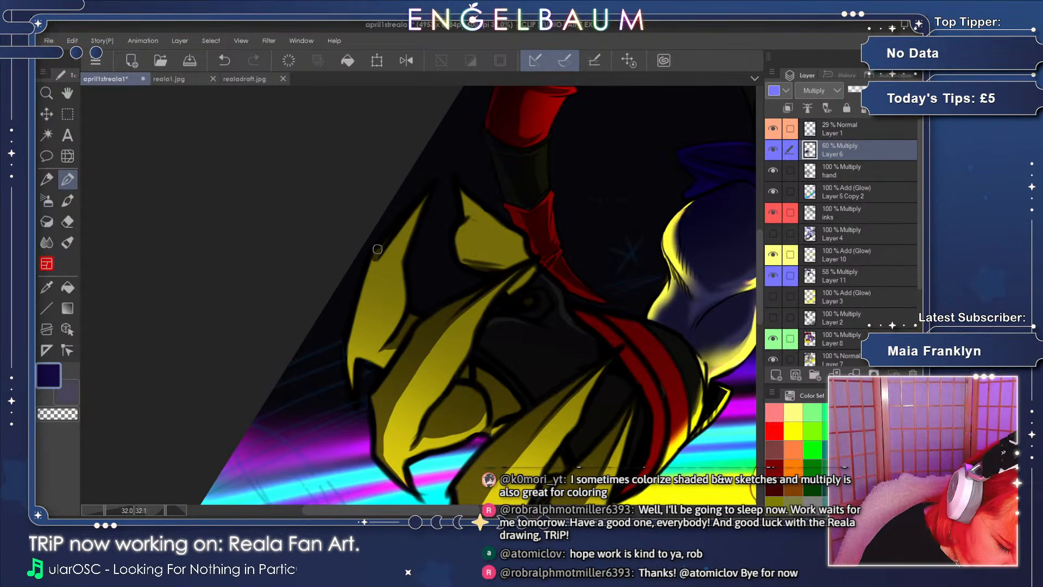
drag(368, 283, 351, 344)
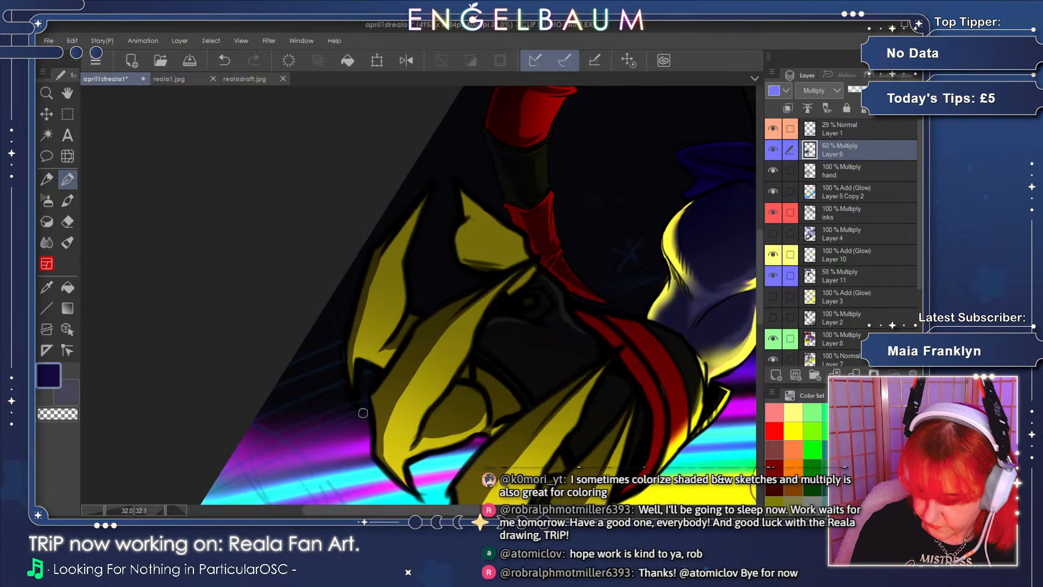
- Shade the upper edge and pointed end of the thumb claw on the foreground hand
click(159, 509)
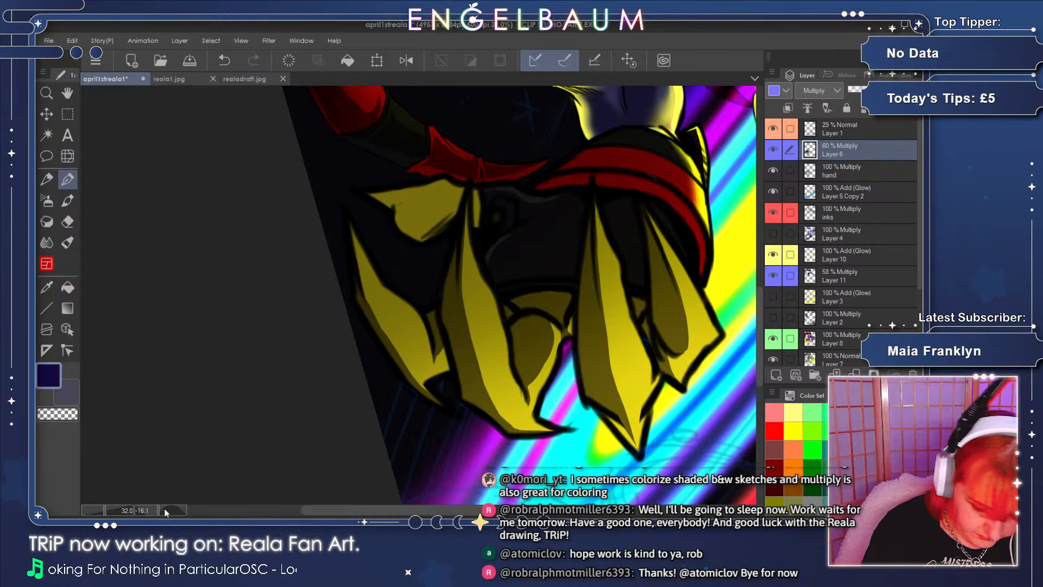
click(159, 509)
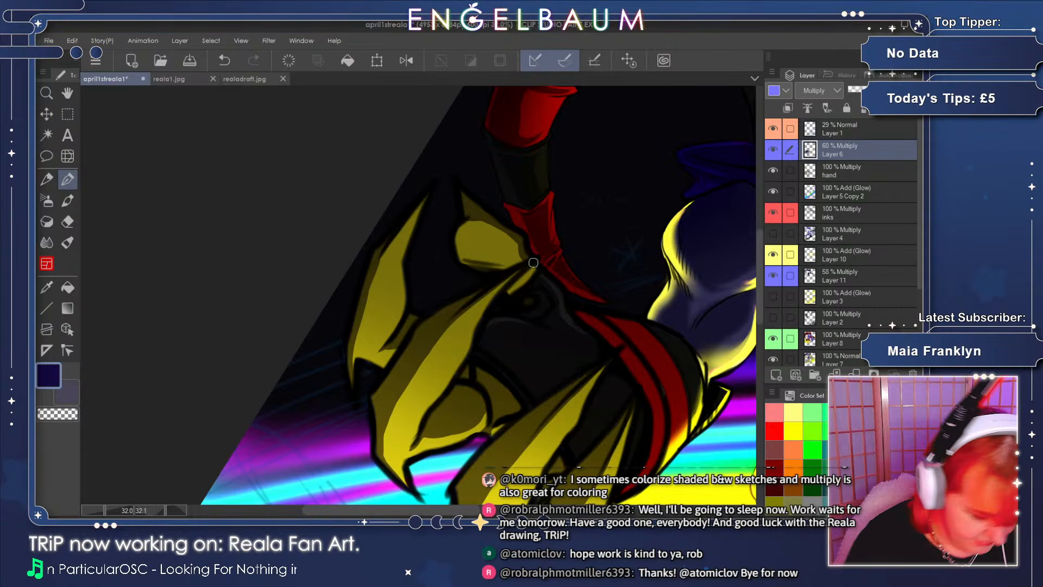
key(minus)
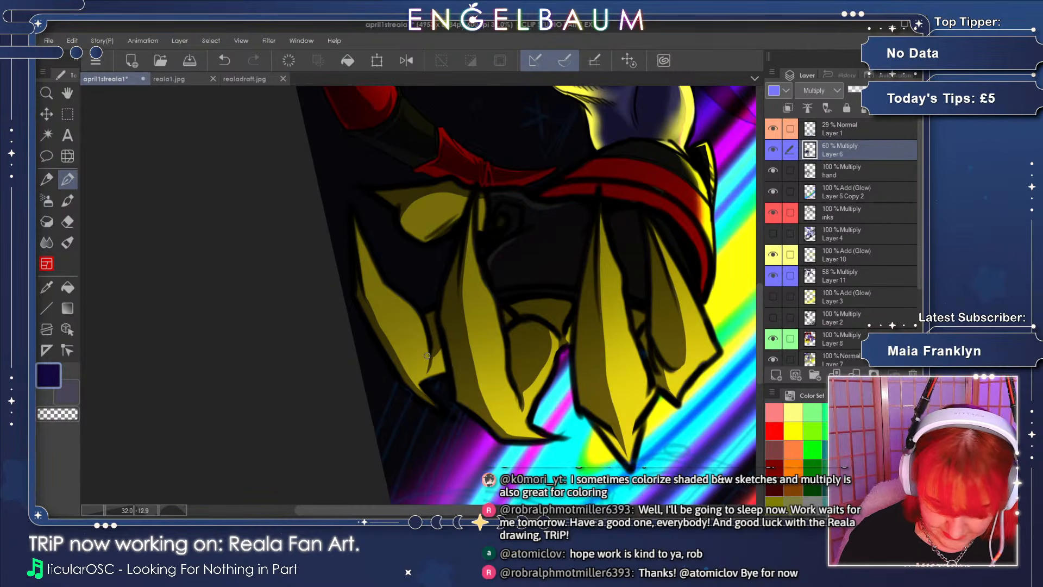
click(163, 509)
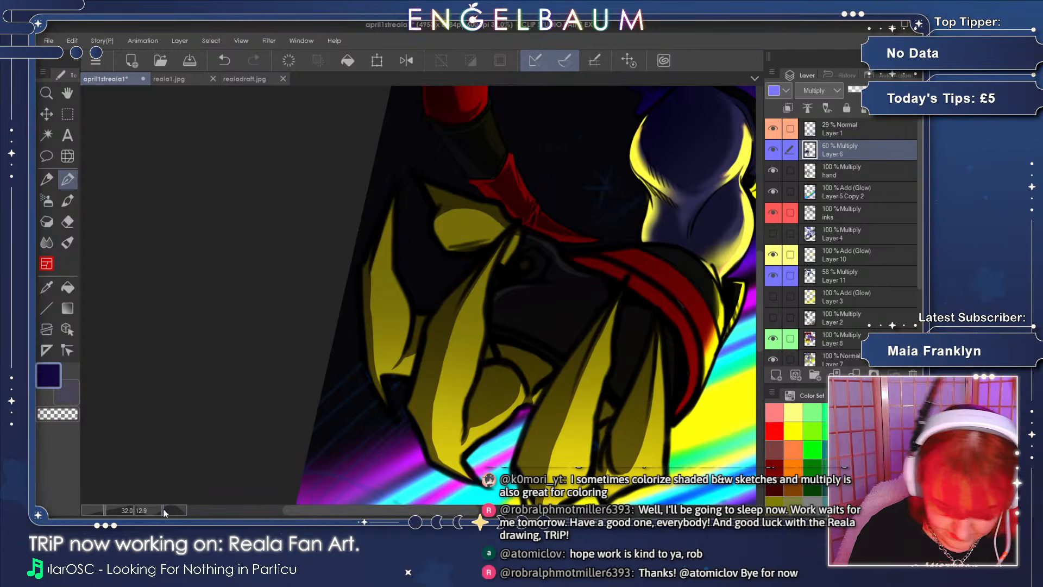
- Darken the red bands of the foreground wrist cuff with shadow strokes, continuing around its outer side
scroll(756, 303, down, 3)
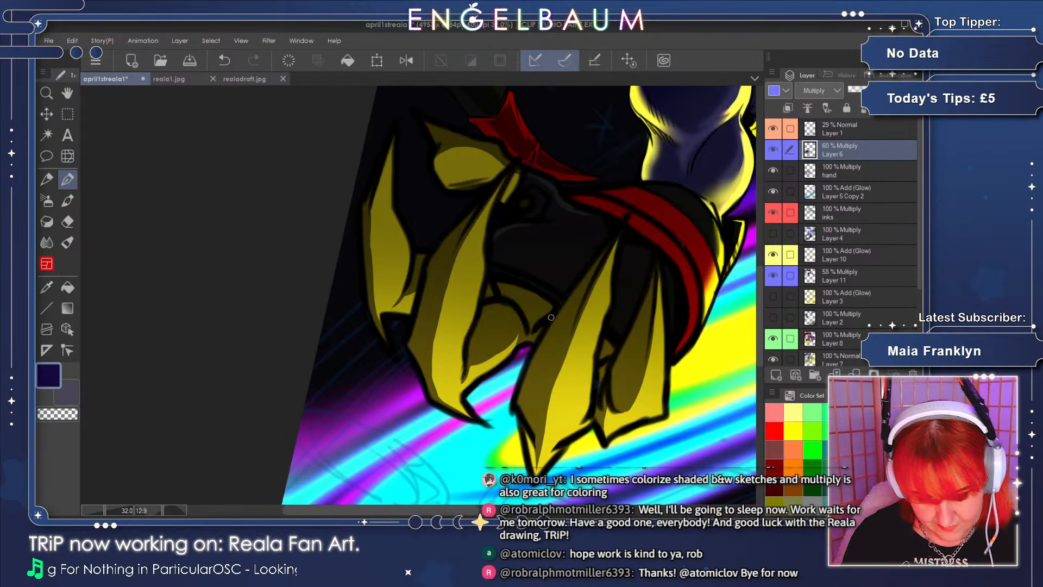
drag(759, 293, 760, 287)
click(159, 510)
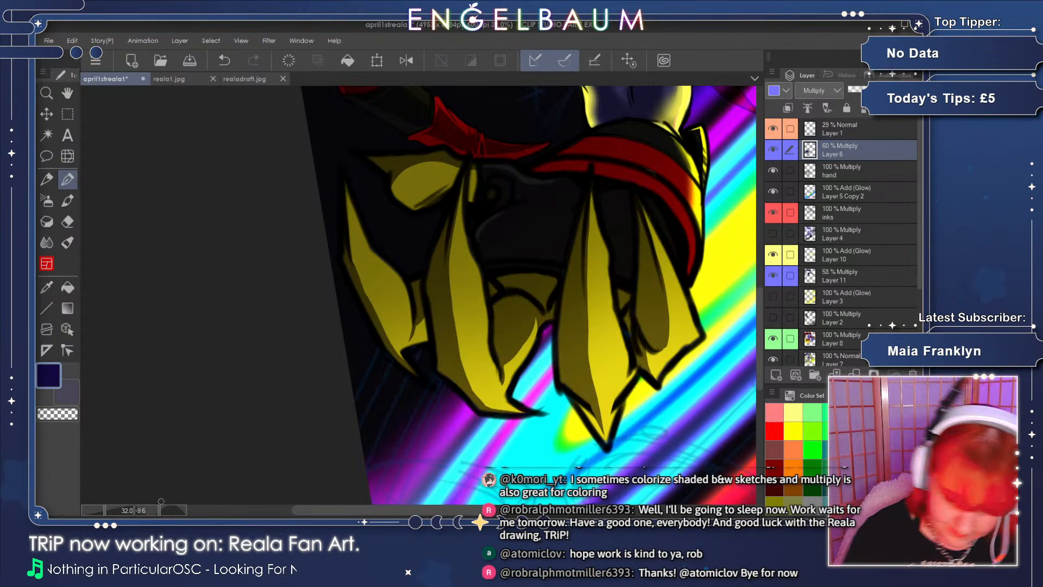
drag(759, 343, 770, 299)
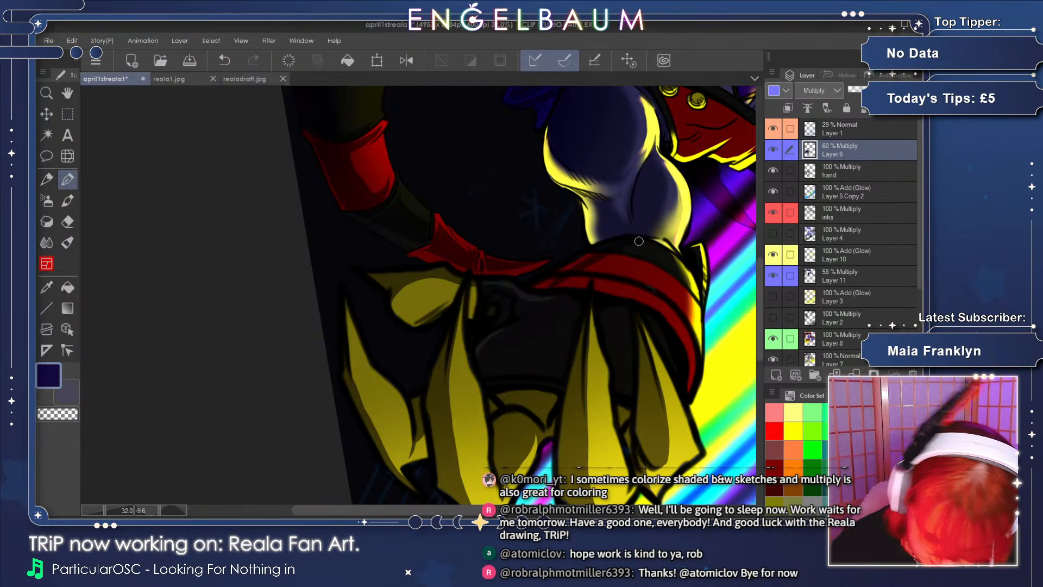
drag(672, 270, 666, 317)
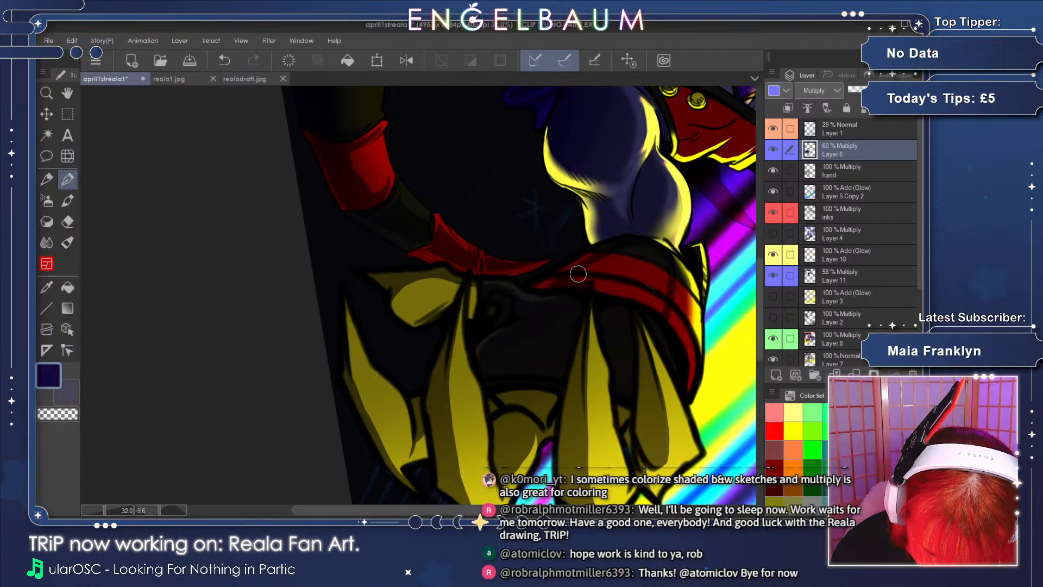
mouse_move(577, 274)
mouse_down()
mouse_move(619, 247)
mouse_move(663, 270)
mouse_up()
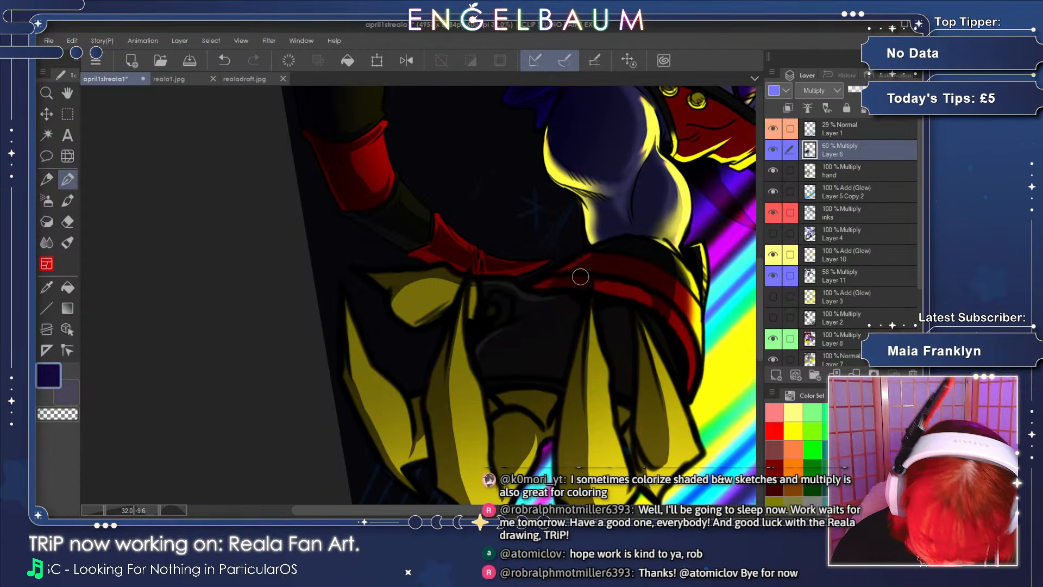
drag(580, 276, 645, 289)
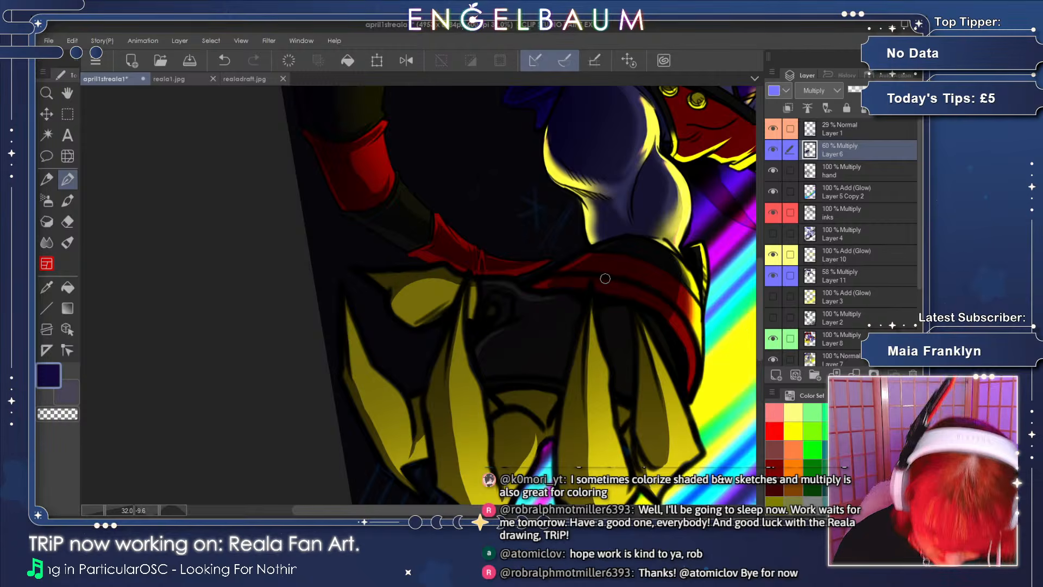
drag(412, 510, 447, 510)
drag(542, 309, 564, 338)
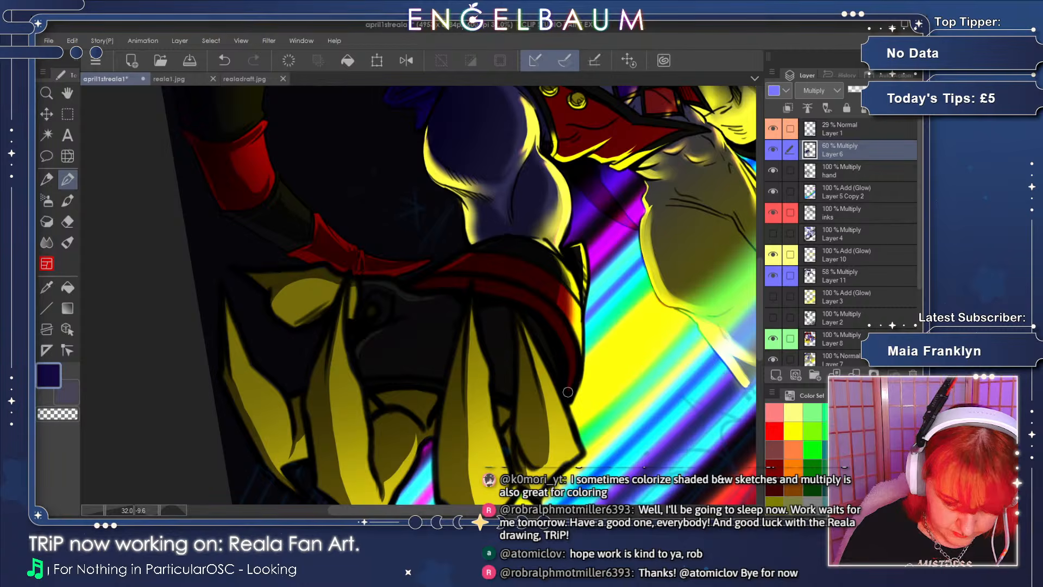
- Straighten the canvas rotation to 0 and switch to the Blend tool for the wrist cuff's shading
click(100, 510)
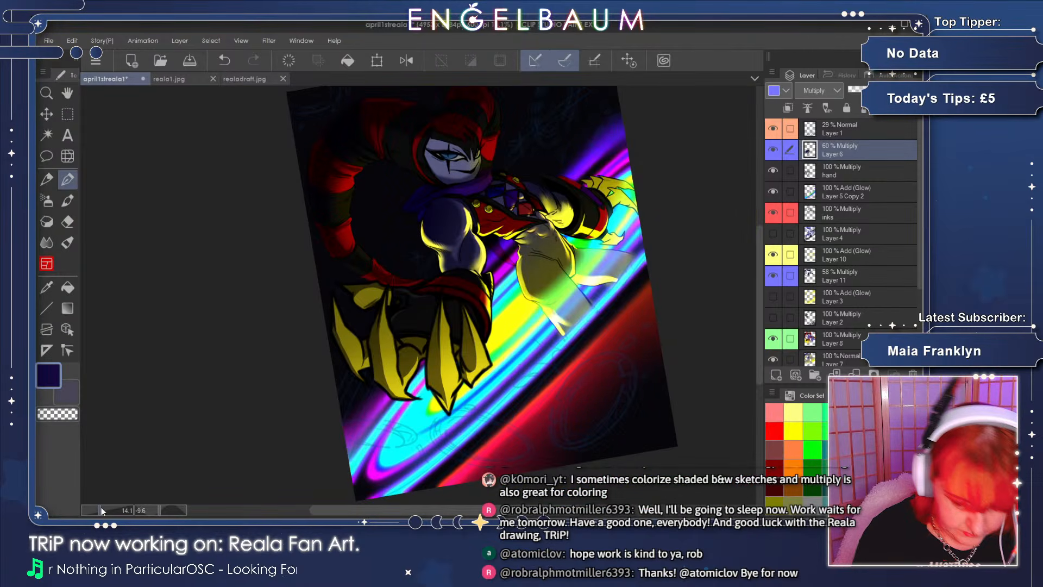
click(163, 508)
click(161, 507)
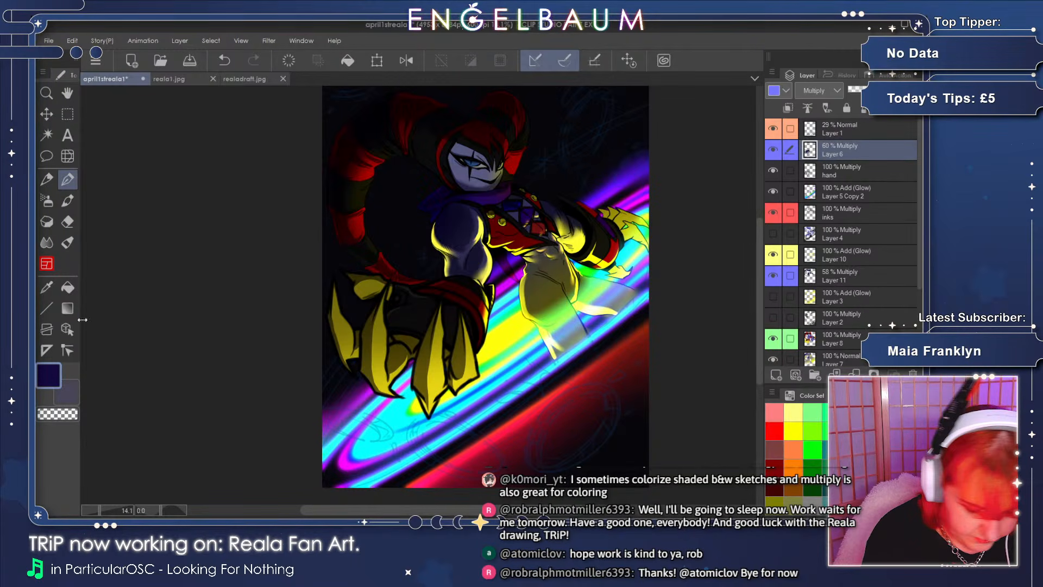
click(47, 243)
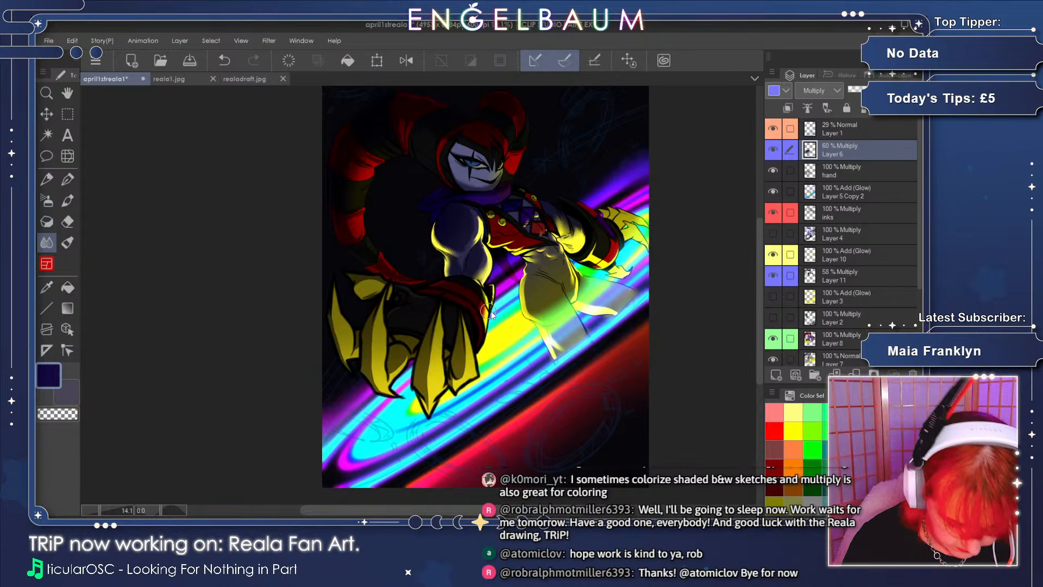
click(105, 507)
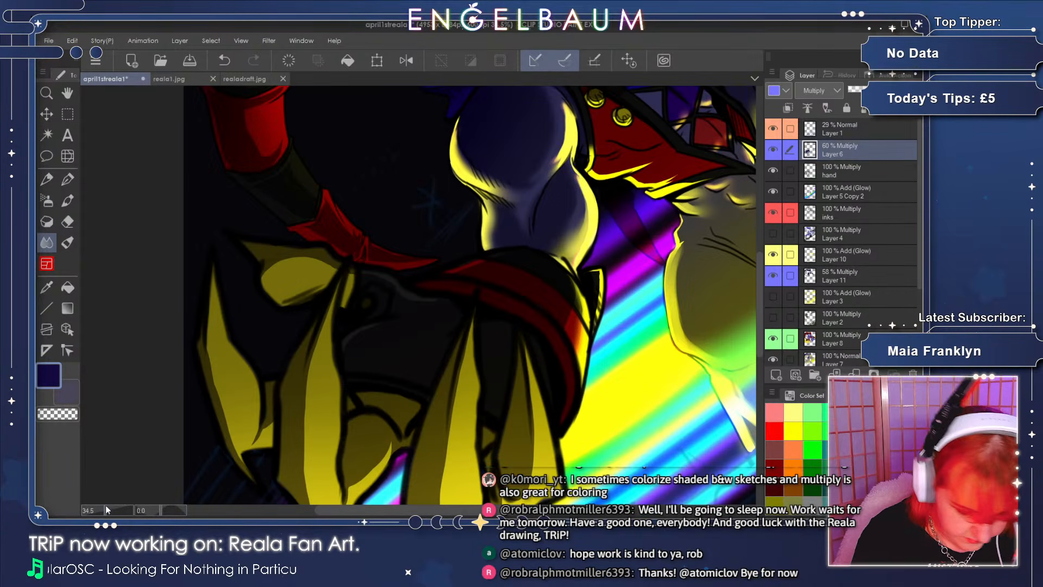
drag(106, 506, 100, 507)
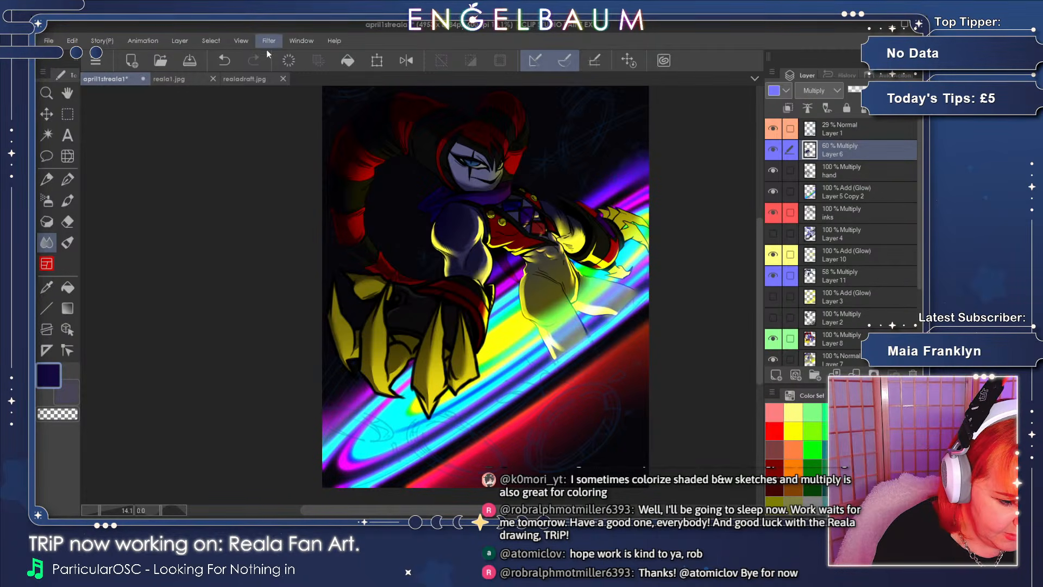
- Run a filter on the Layer 6 shading and save the artwork
click(411, 87)
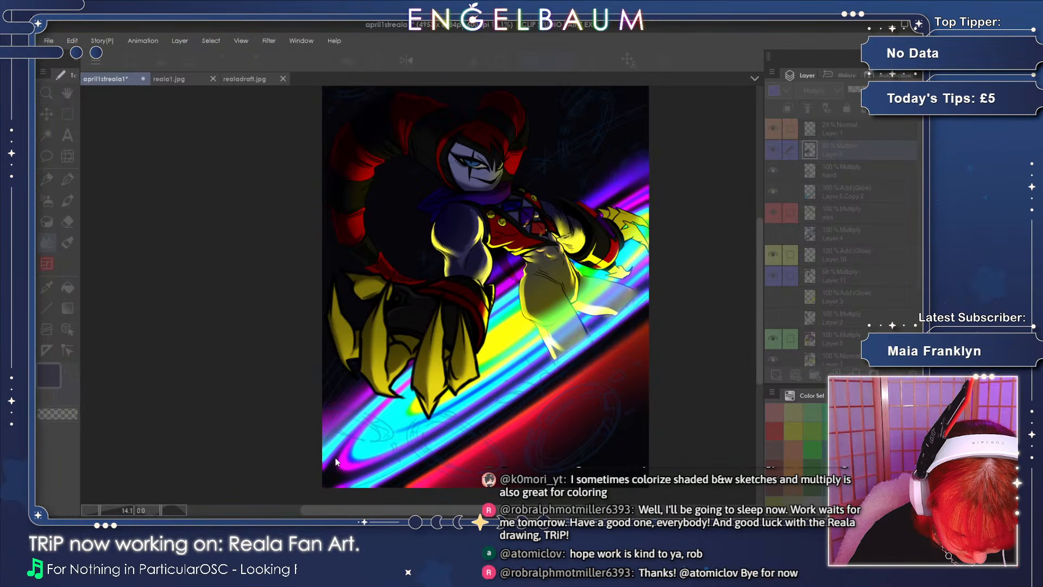
click(654, 438)
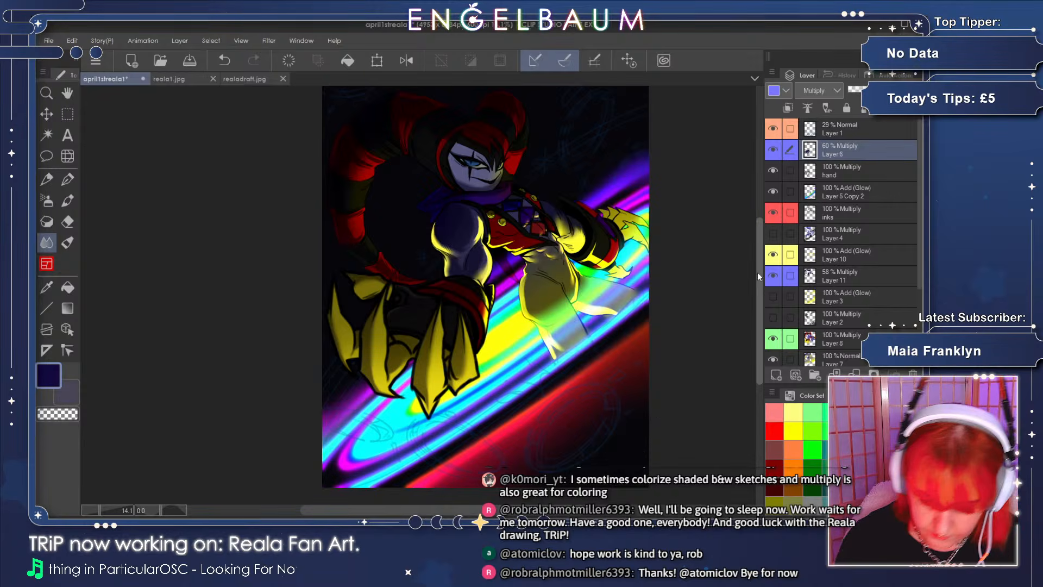
drag(757, 272, 757, 265)
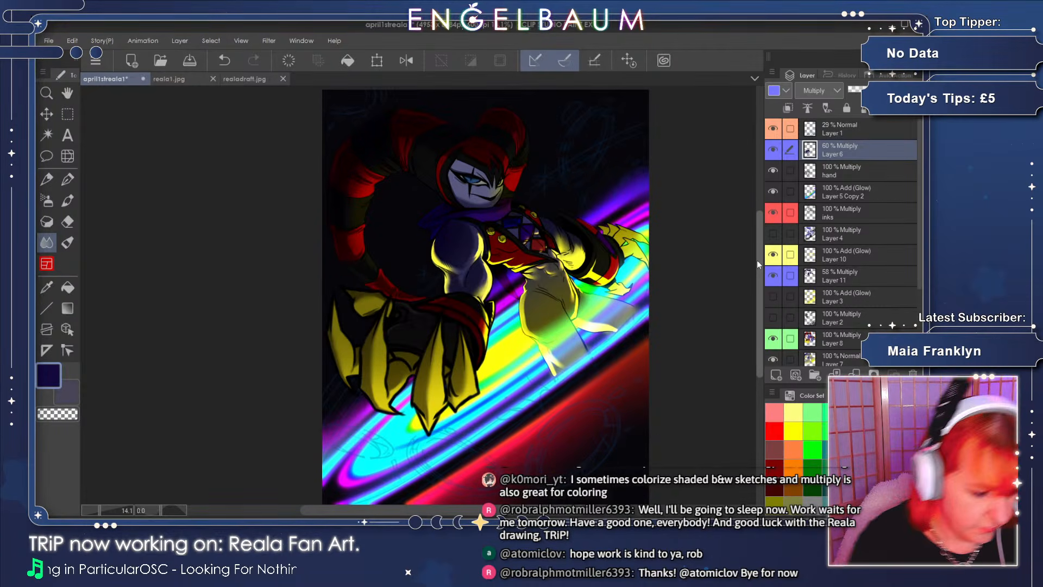
click(193, 65)
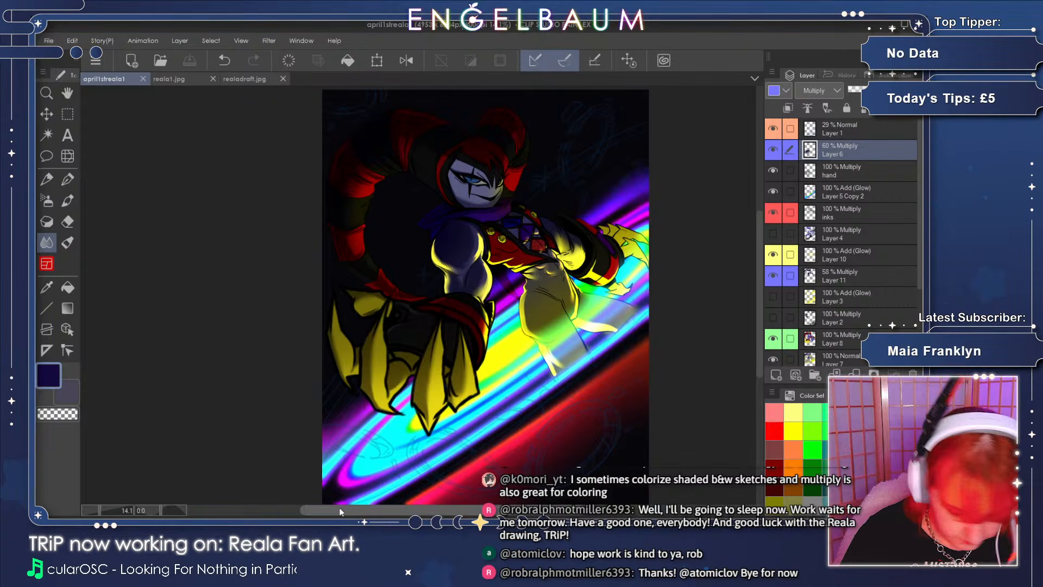
- Toggle Layer 6 off and on to compare the shading, and set its opacity to 69%
drag(338, 506, 361, 515)
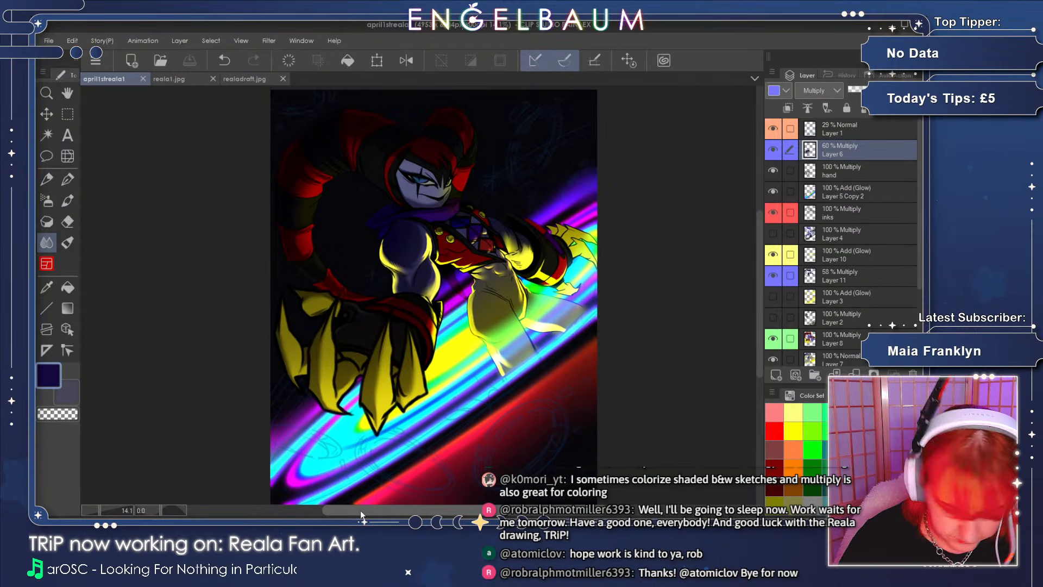
drag(758, 252, 764, 231)
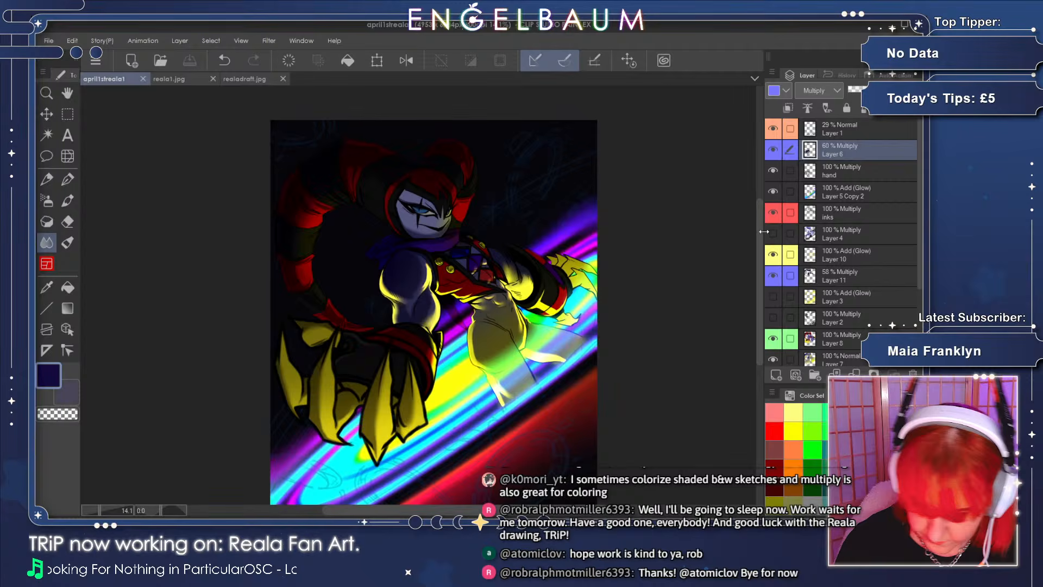
click(774, 150)
click(774, 150)
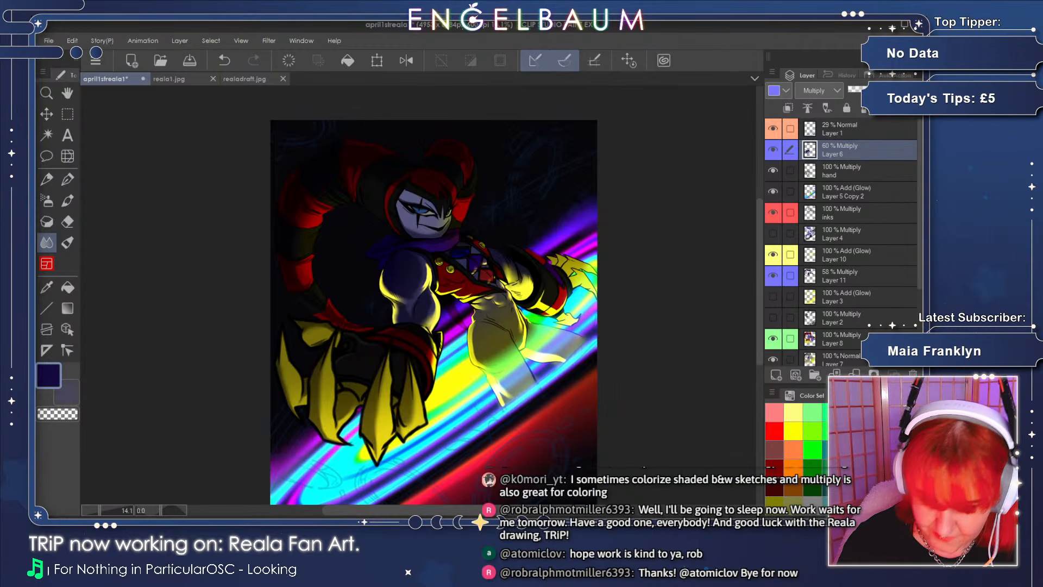
drag(876, 89, 881, 90)
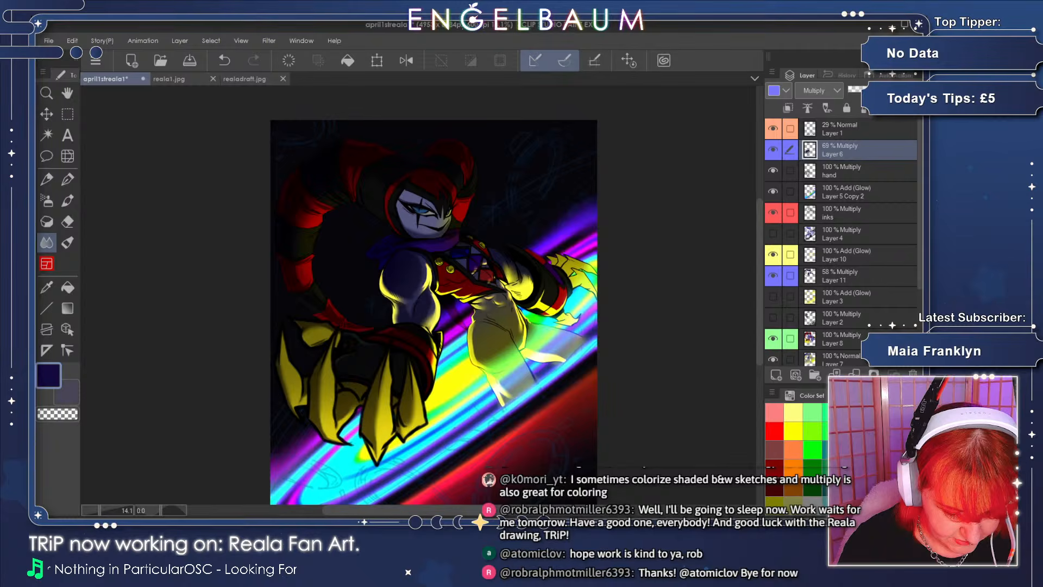
mouse_move(758, 272)
mouse_down()
mouse_move(758, 285)
mouse_move(756, 273)
mouse_up()
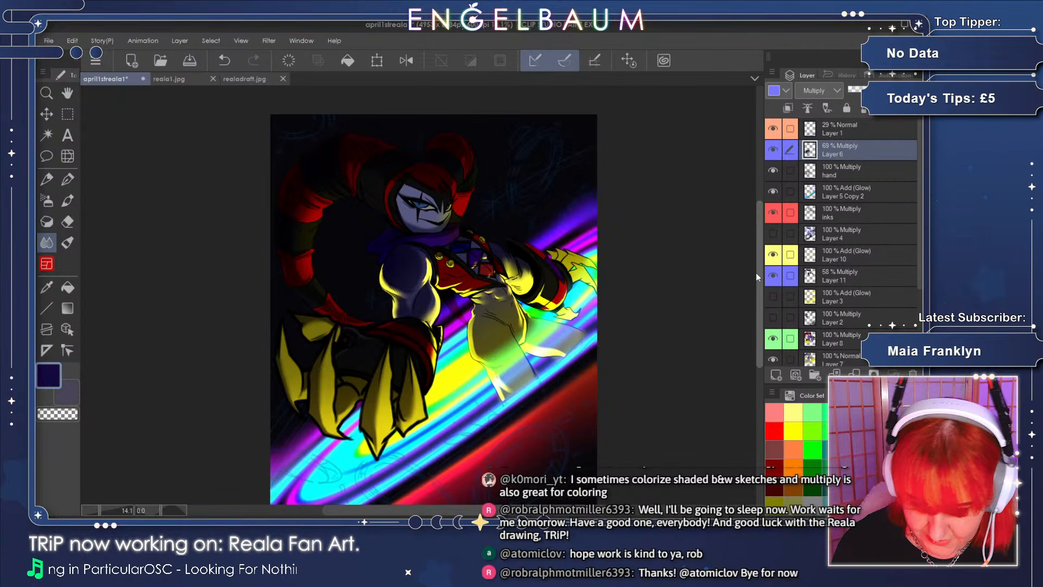
- Select Layer 11 and toggle it off and on to compare its shading on the head and upper body
click(780, 281)
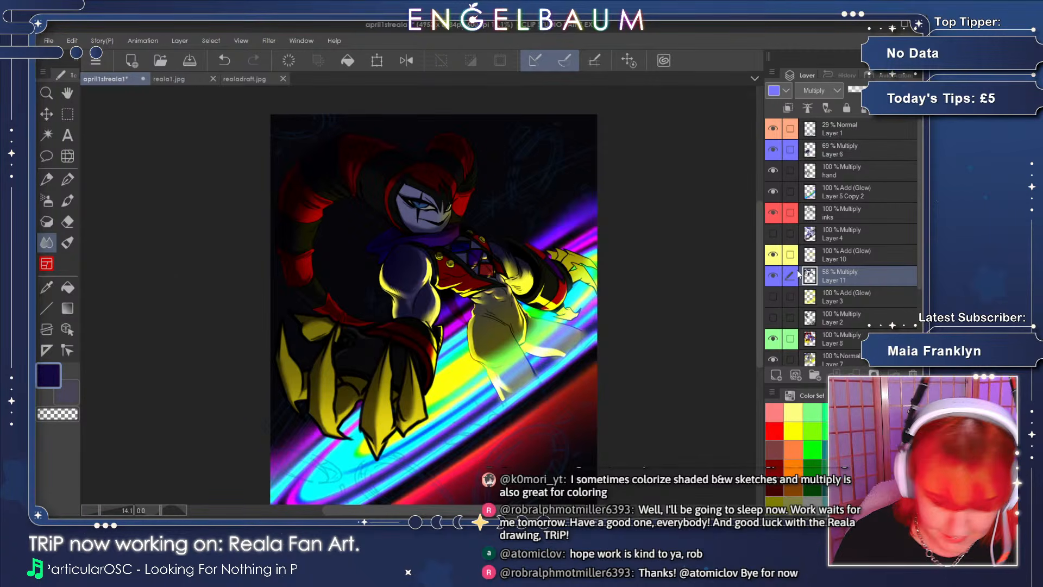
key(ctrl+plus)
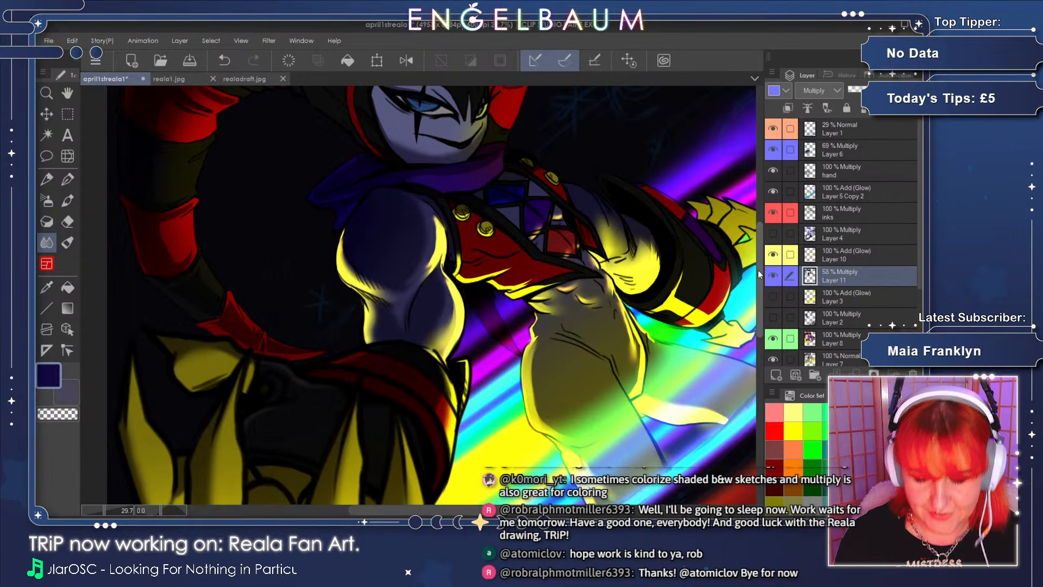
drag(758, 269, 760, 262)
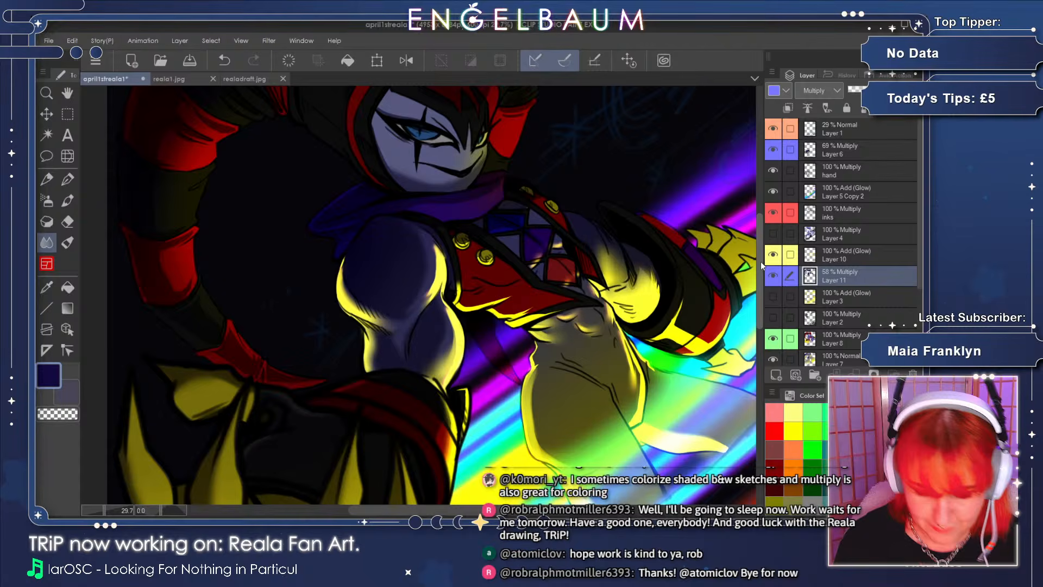
scroll(760, 262, up, 3)
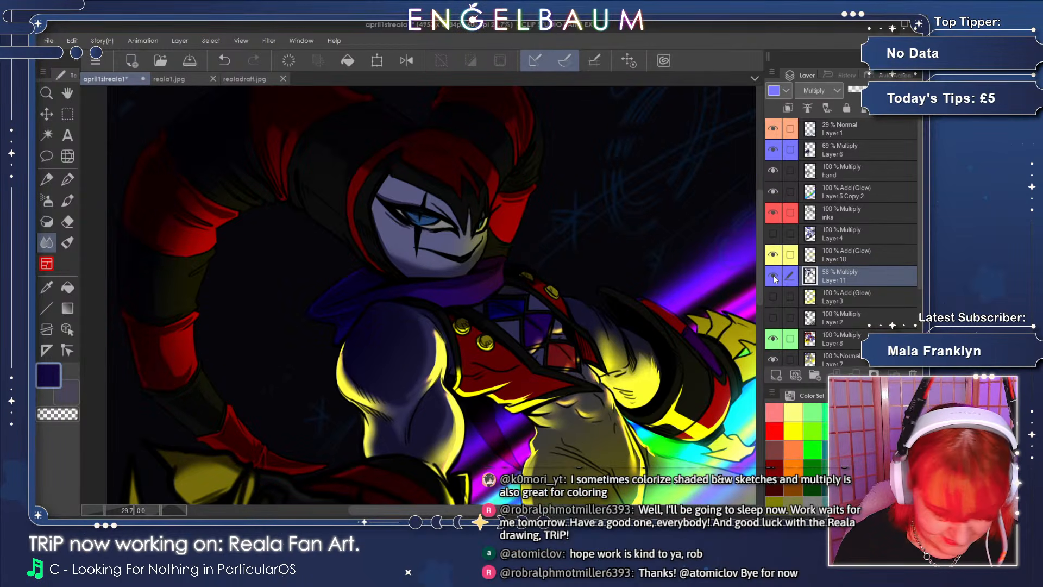
click(773, 276)
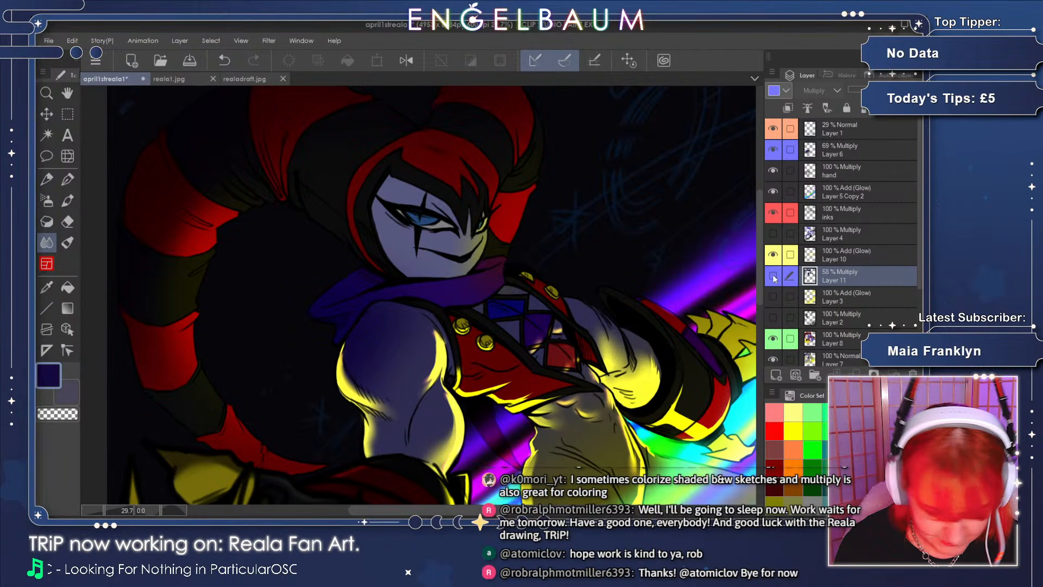
click(772, 275)
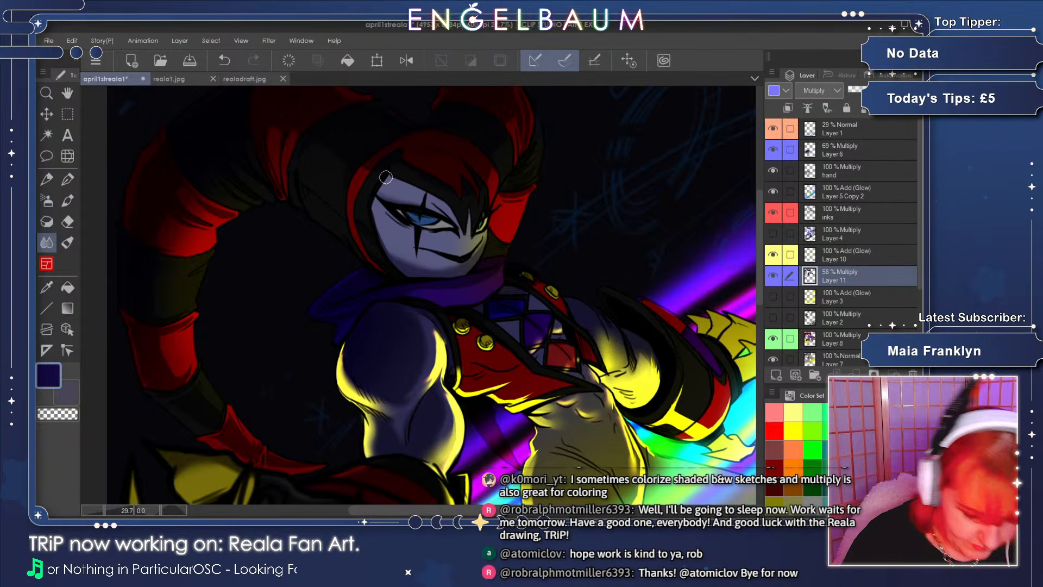
- Touch up the Layer 11 shading on the upper arm with the Eraser and Blend tools, continuing with the Pen at the vest
key(e)
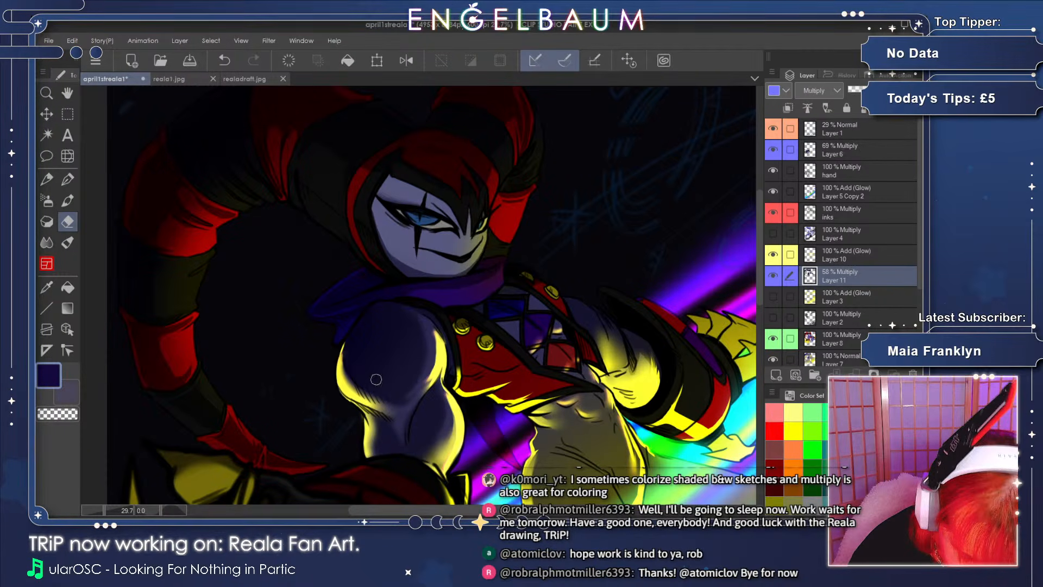
click(49, 245)
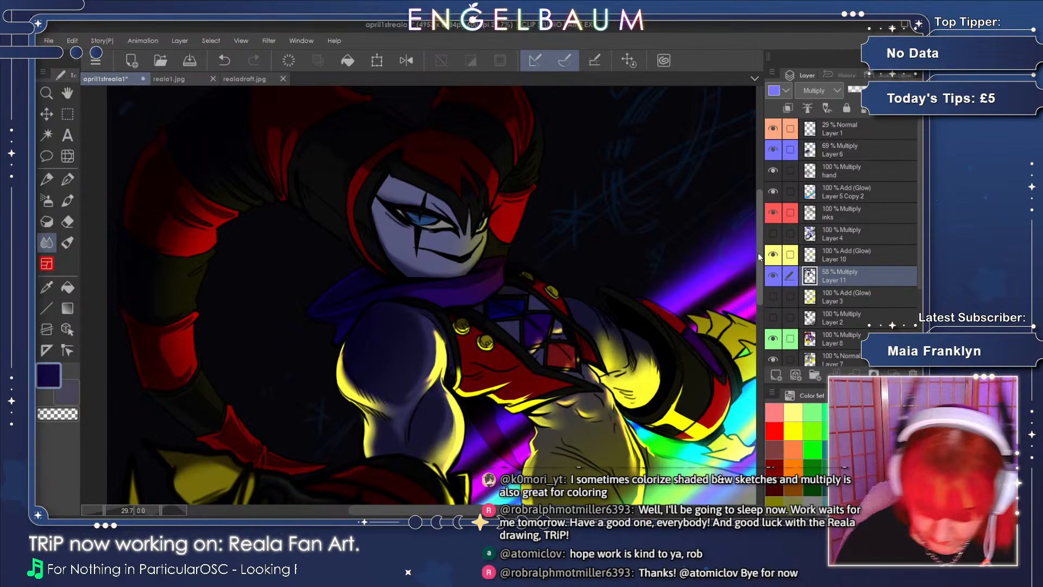
scroll(747, 273, down, 3)
key(p)
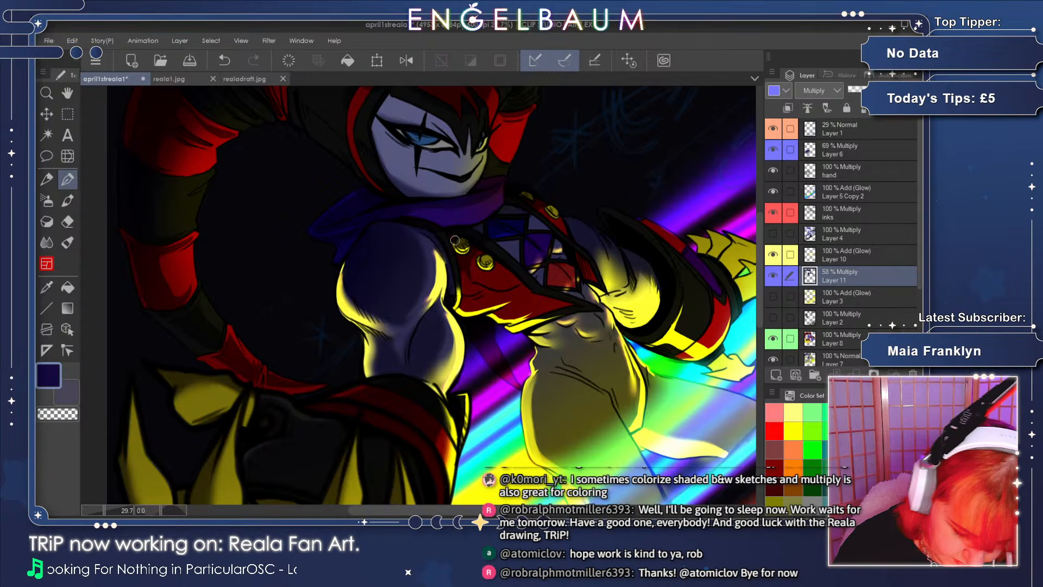
- Rotate the canvas to 41.8 degrees and refine the shading on the far forearm with the Blend and Pen tools
click(168, 510)
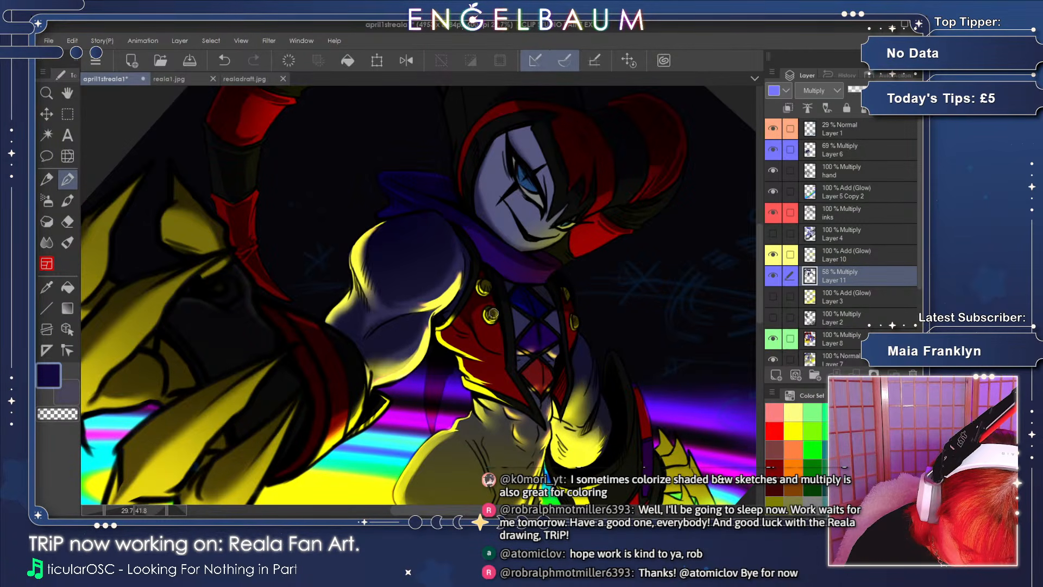
drag(760, 259, 760, 278)
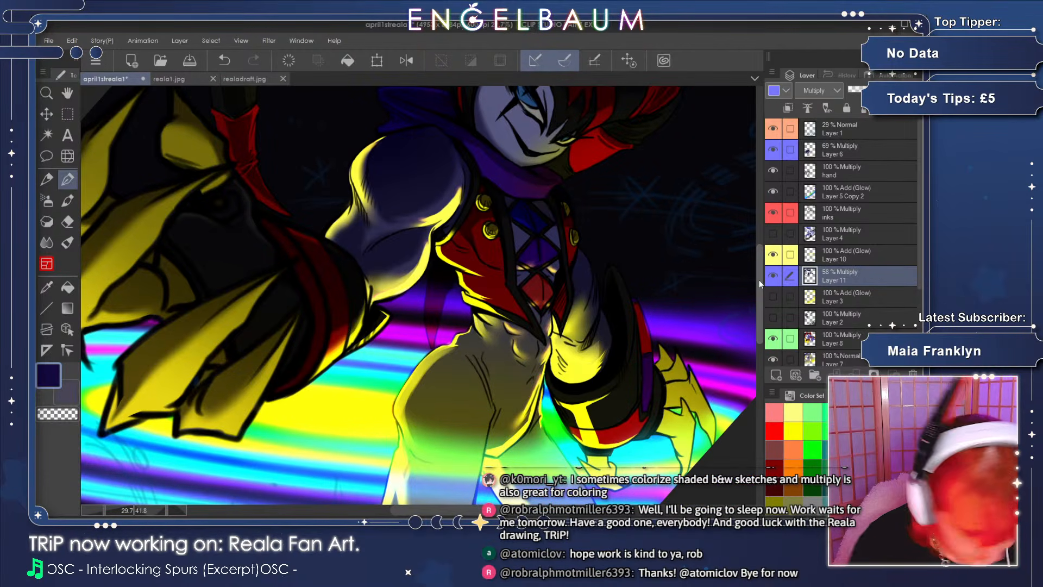
click(46, 242)
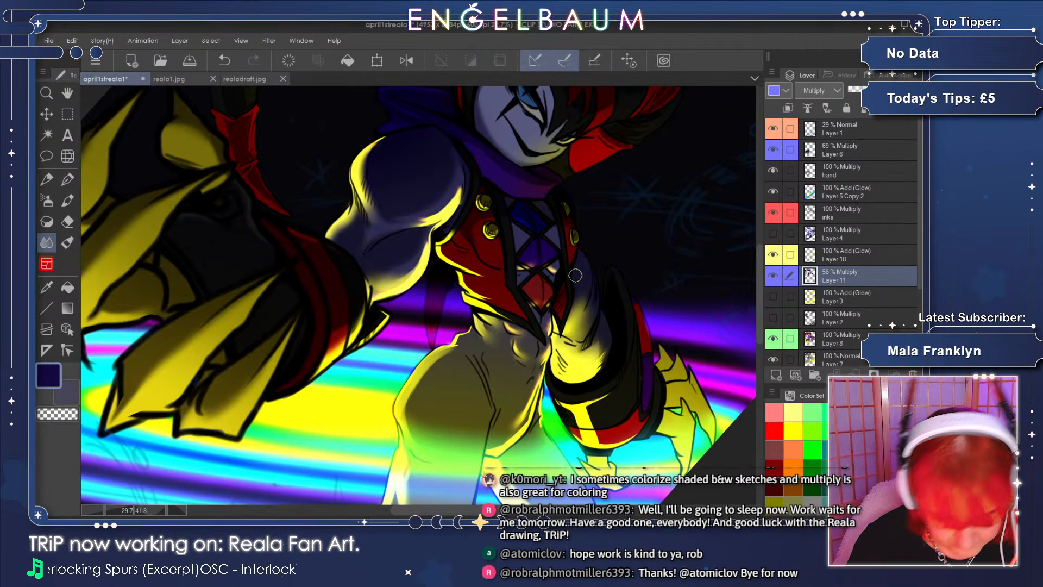
key(p)
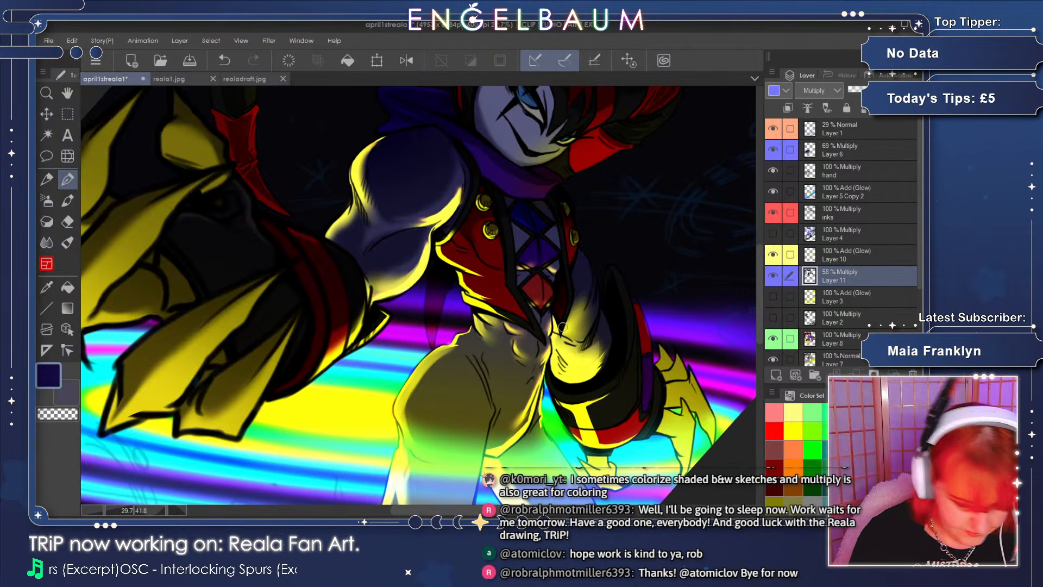
- Add pen shadows along the red vest's outer side, soften them with the Blend tool and save the artwork
drag(156, 510, 166, 509)
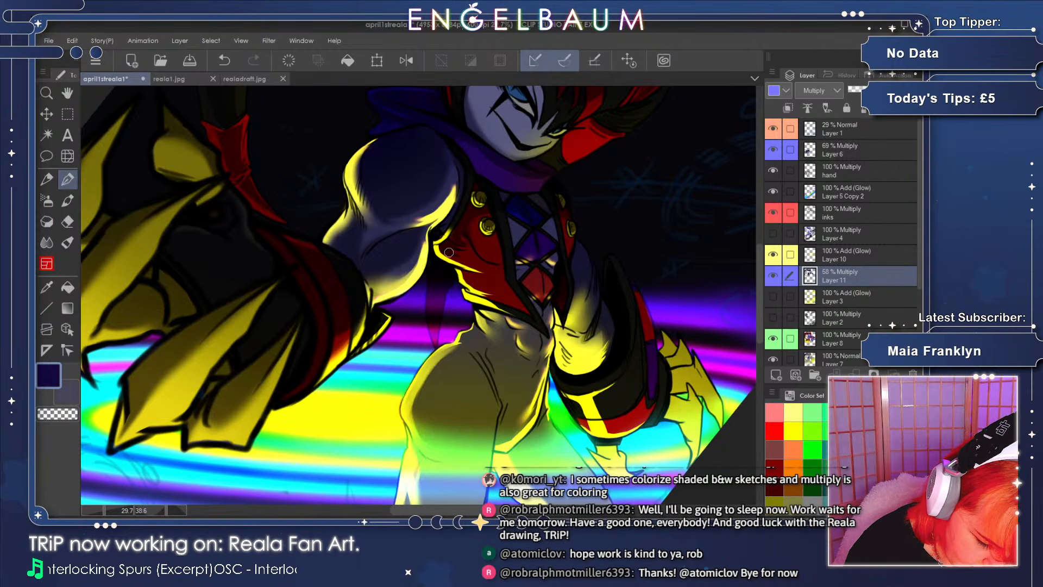
click(46, 242)
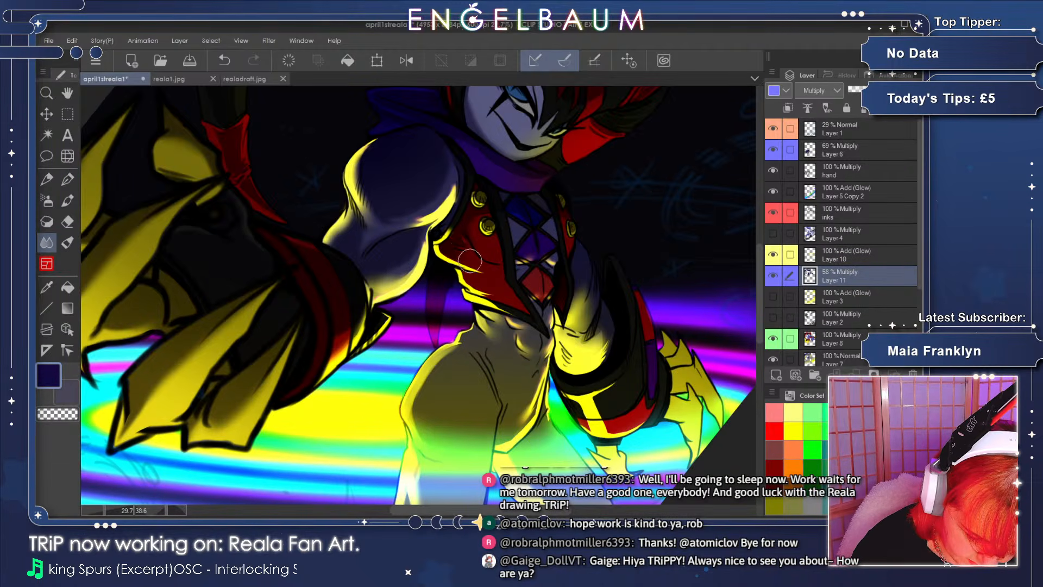
click(74, 174)
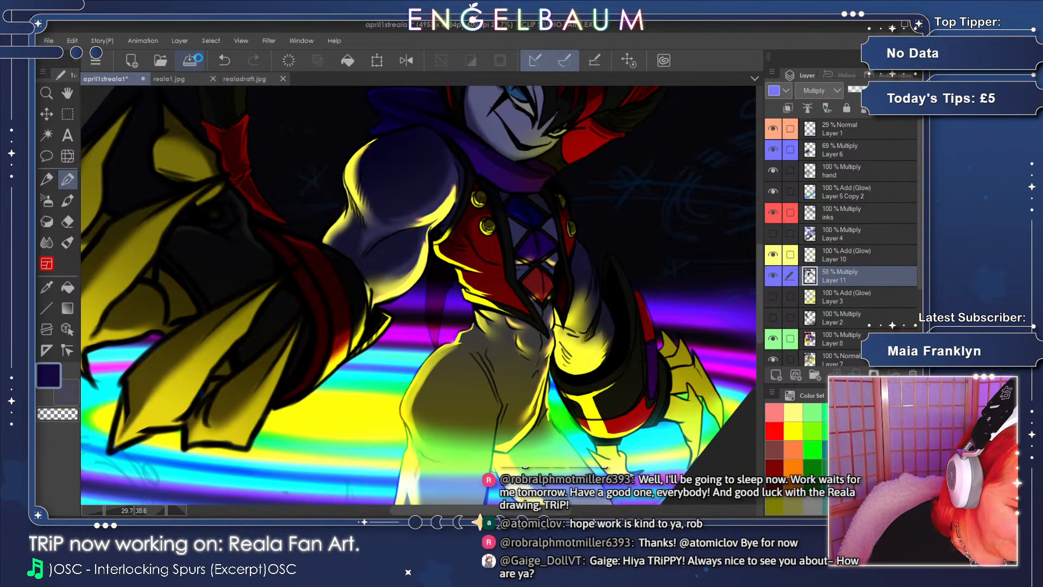
click(191, 61)
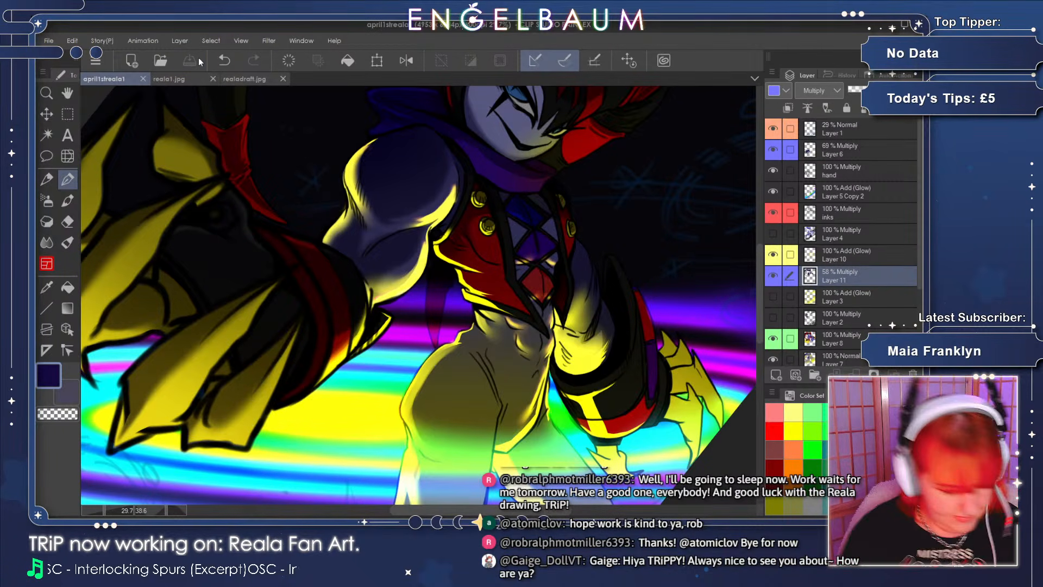
- Review the whole figure at 19.0% zoom and 16.1 degrees rotation, toggling Layer 11 to judge its shading
click(102, 508)
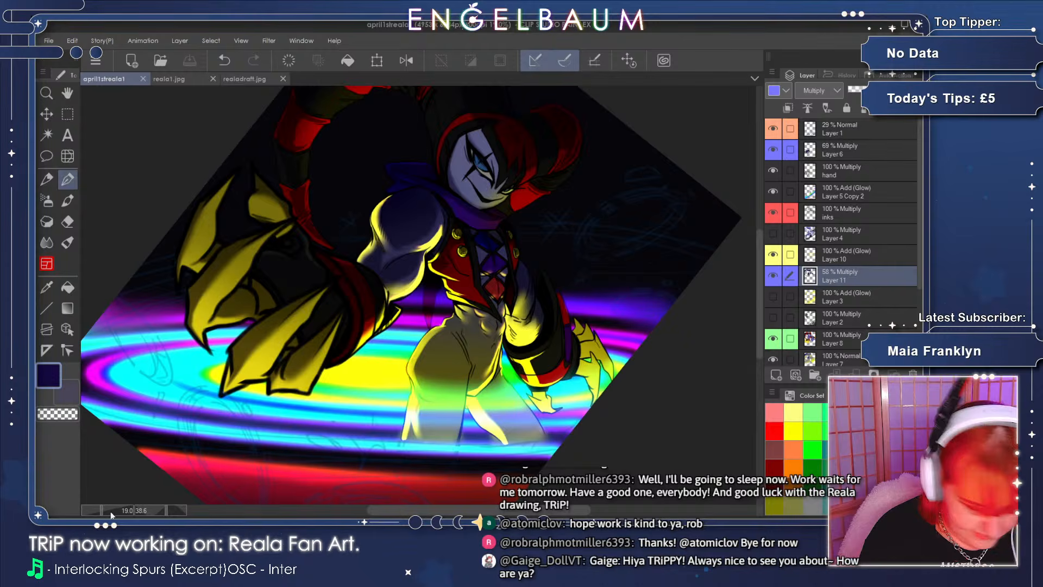
click(164, 505)
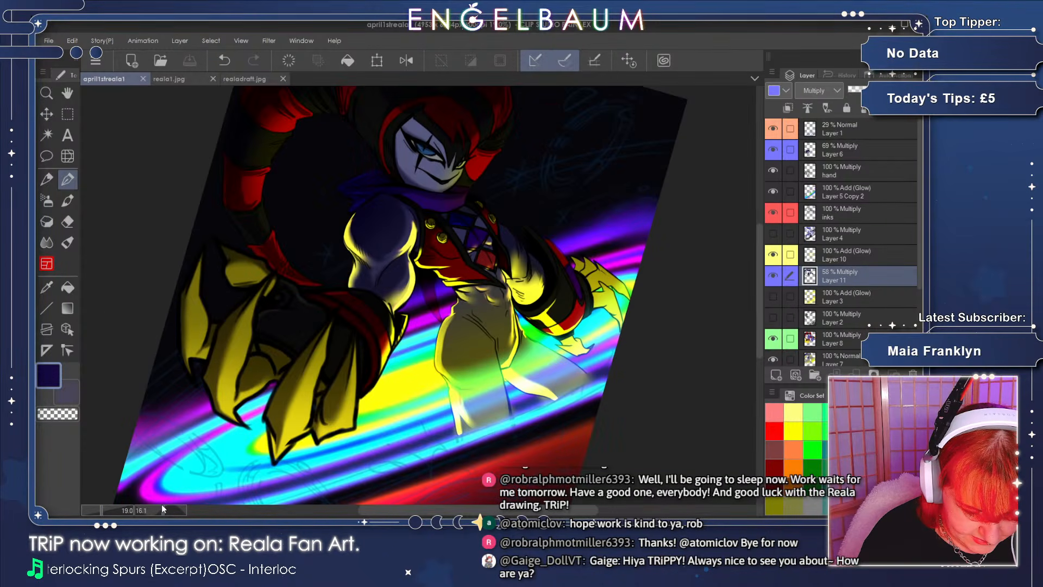
drag(759, 229, 759, 218)
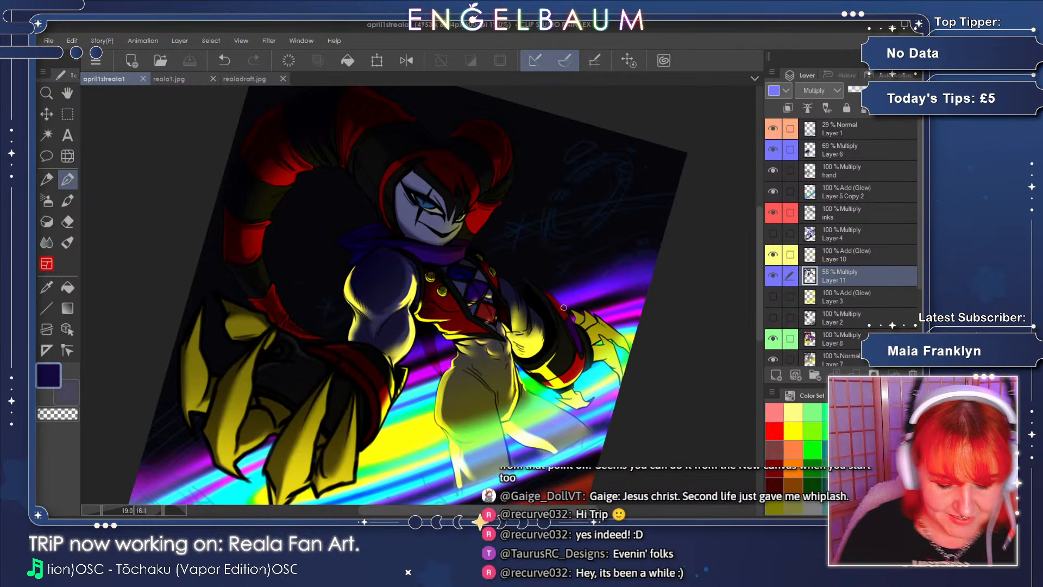
drag(759, 261, 759, 278)
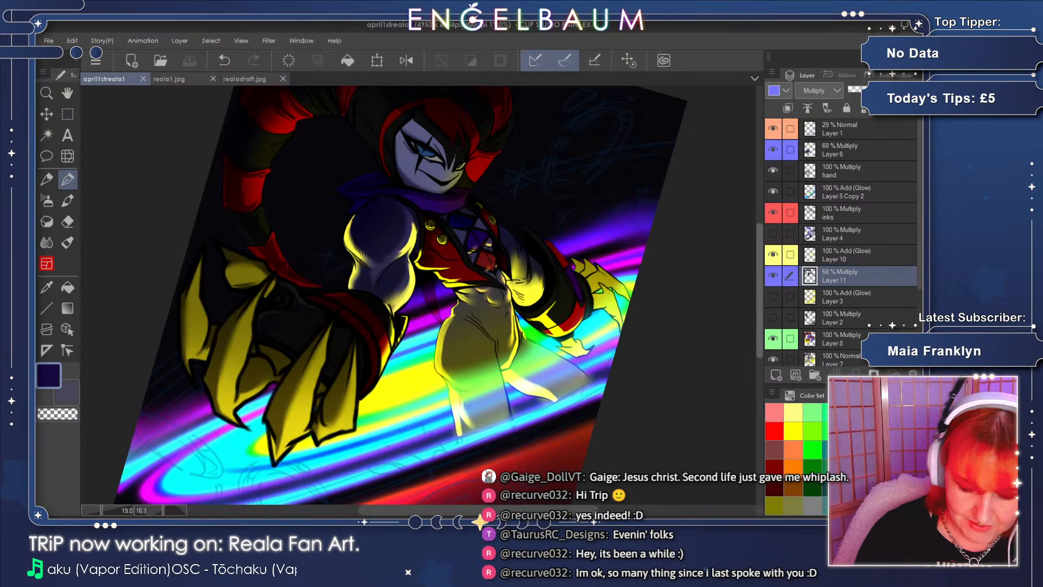
scroll(758, 262, up, 1)
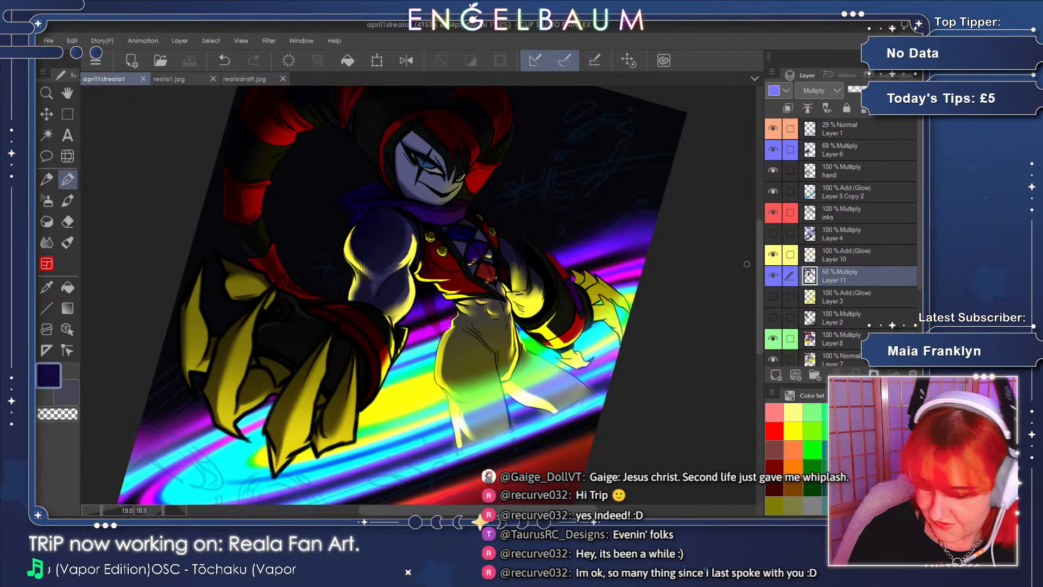
drag(433, 510, 422, 510)
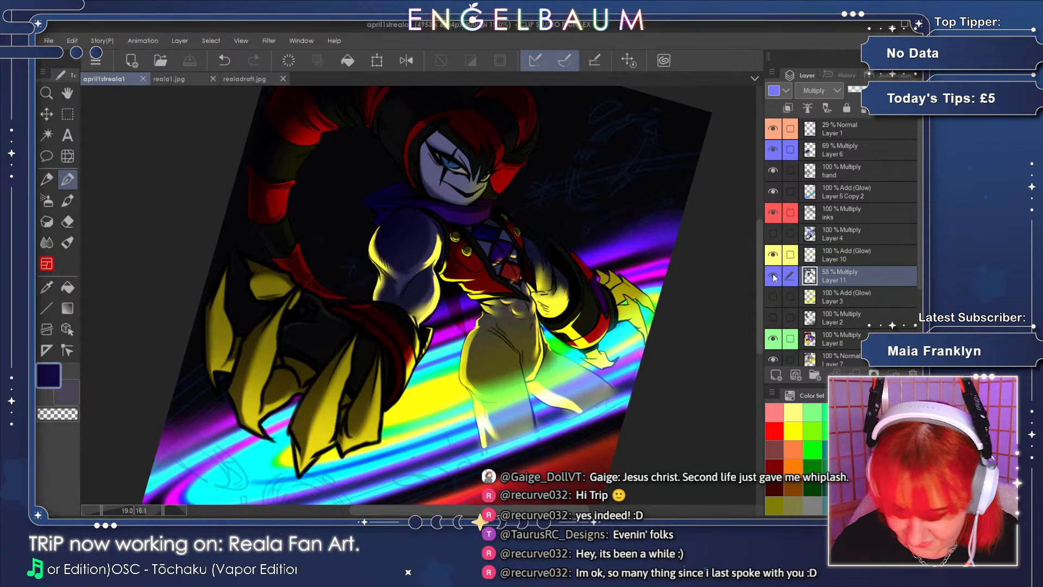
click(774, 276)
scroll(759, 269, up, 1)
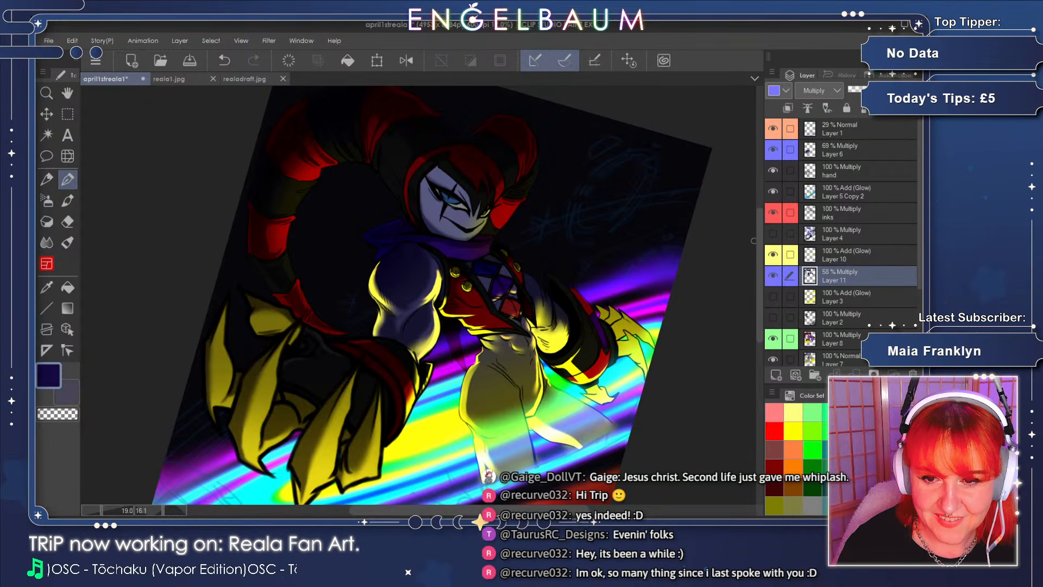
drag(758, 288, 760, 279)
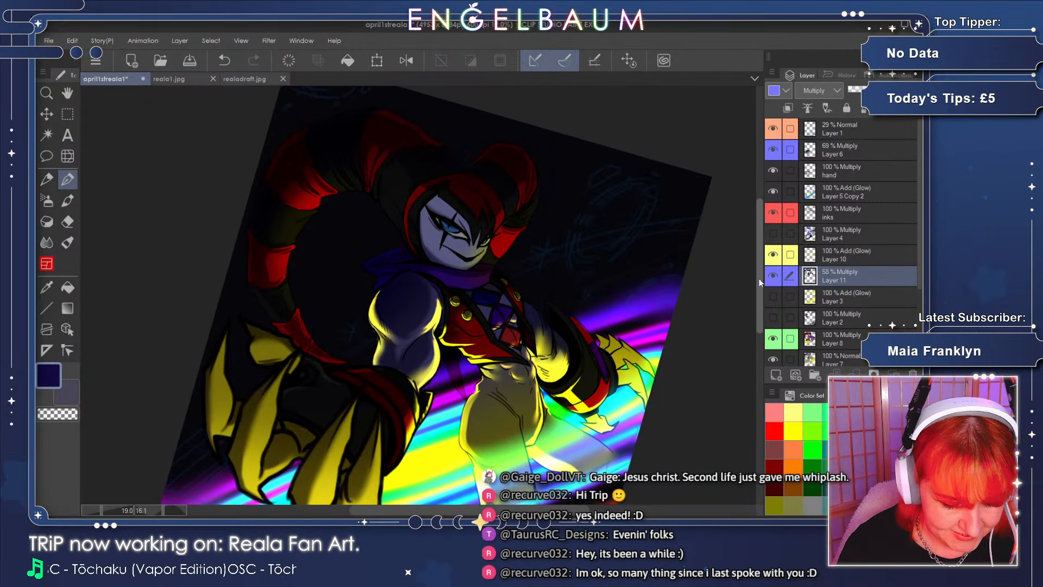
click(773, 274)
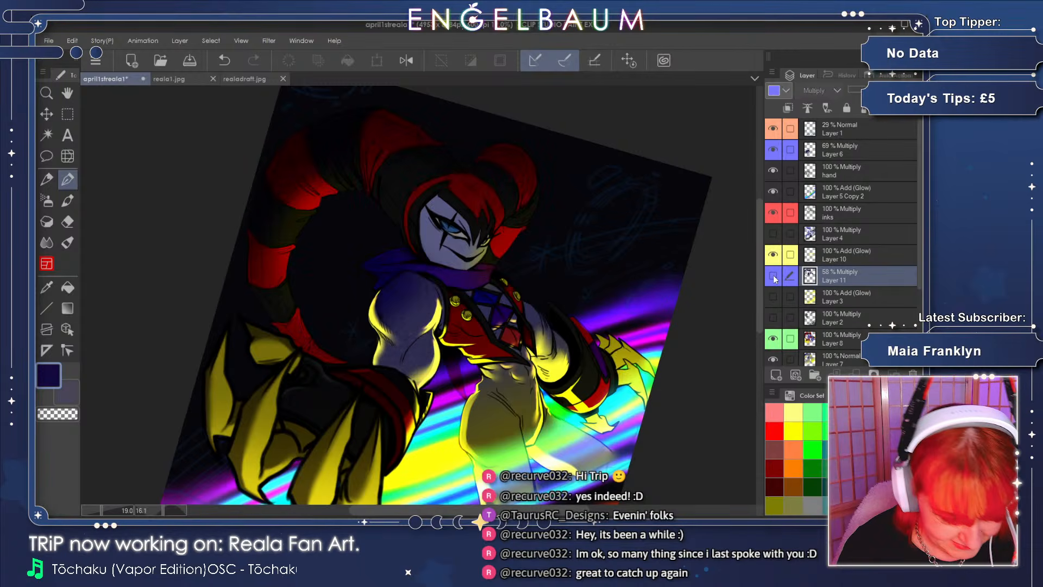
click(774, 275)
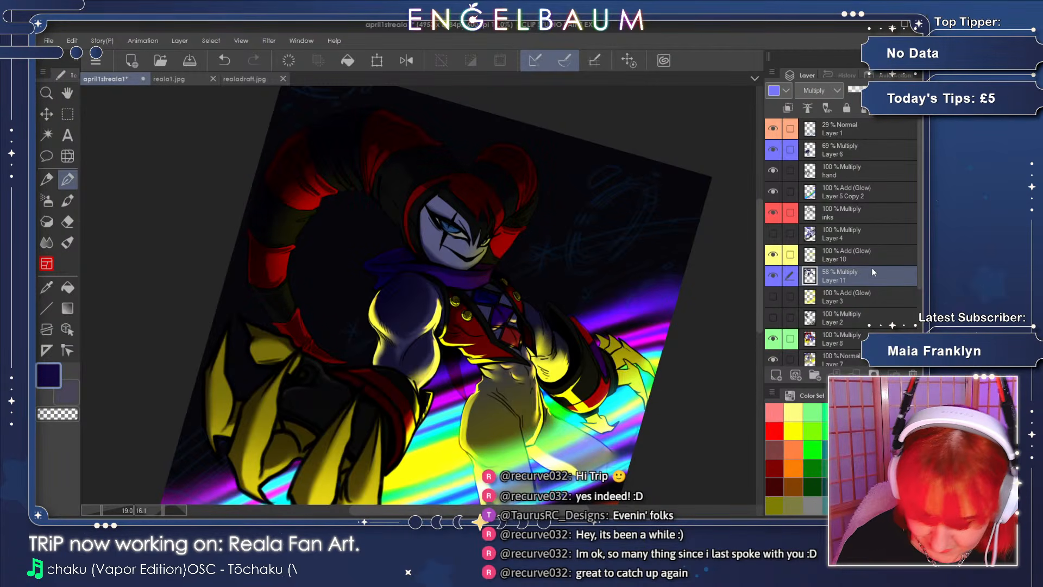
- Switch to the Blend tool and soften the Layer 11 shading around the jester hood and its horns
click(54, 244)
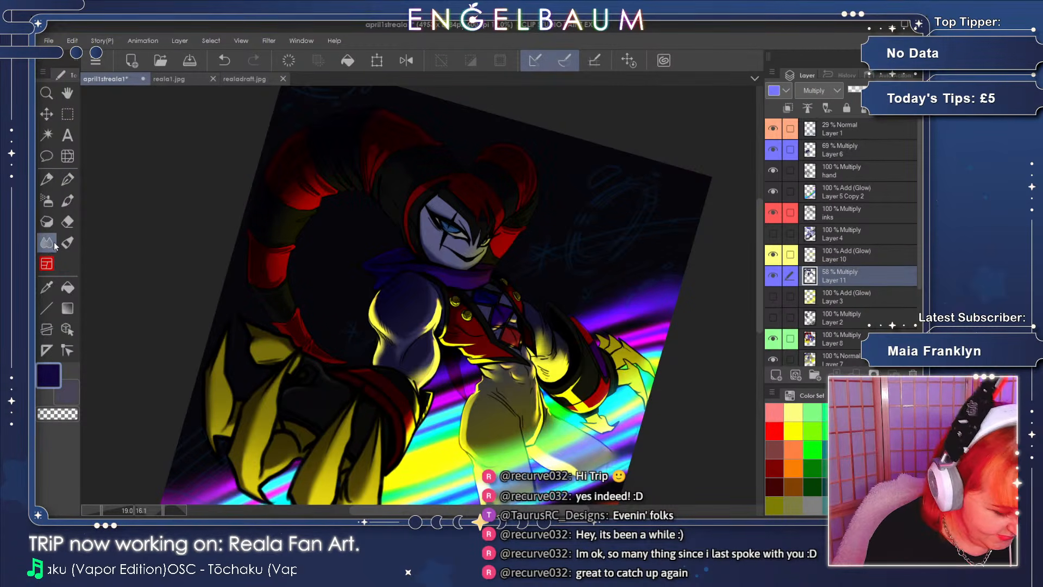
scroll(103, 505, up, 1)
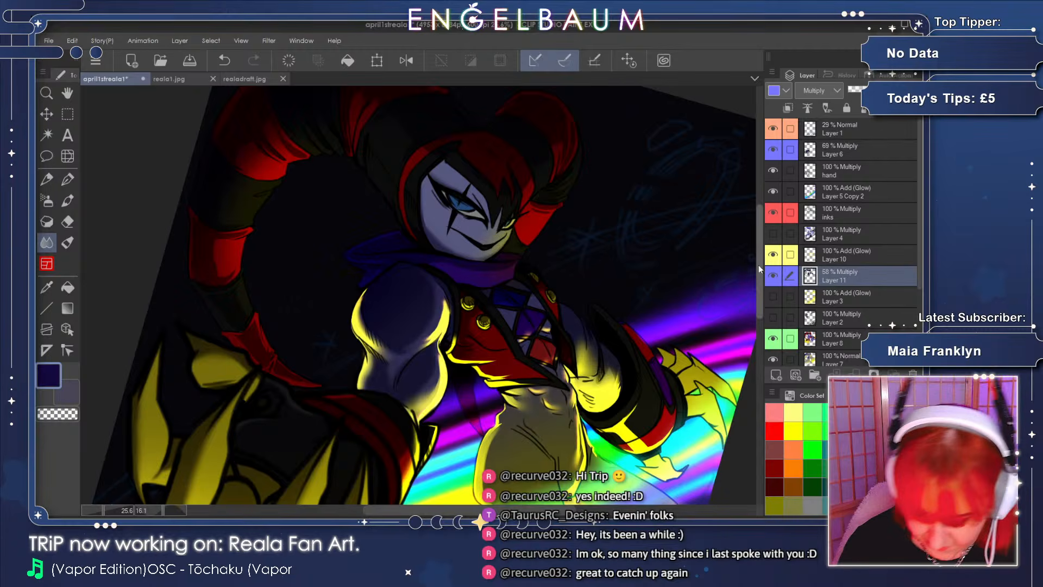
drag(758, 265, 760, 235)
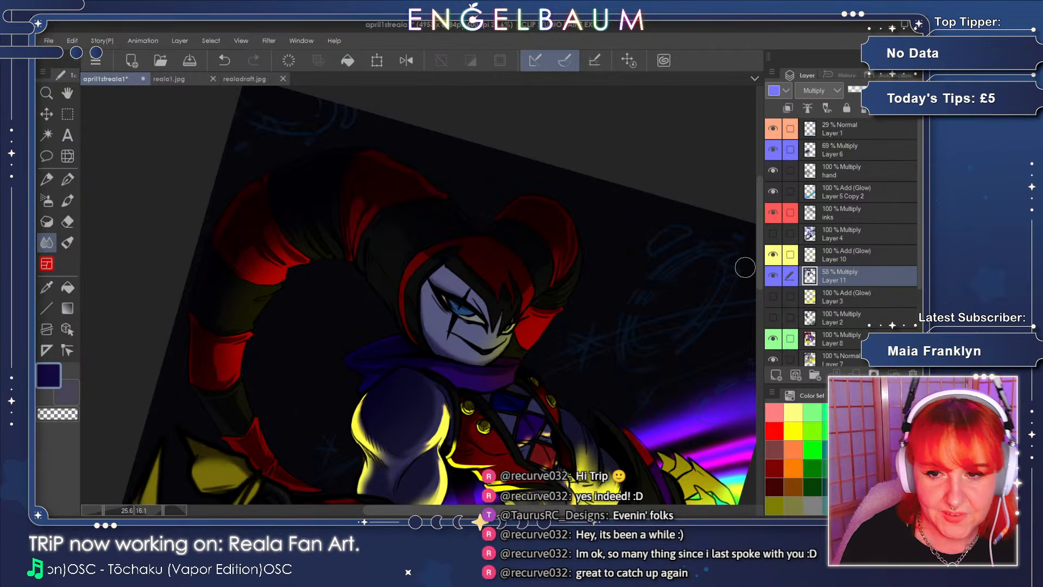
drag(757, 233, 759, 251)
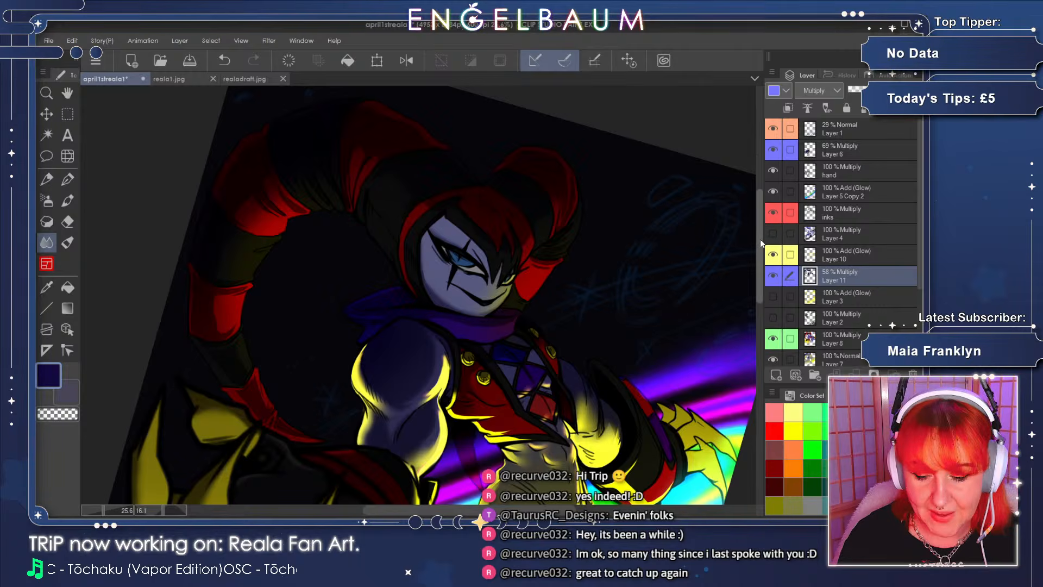
drag(757, 242, 757, 249)
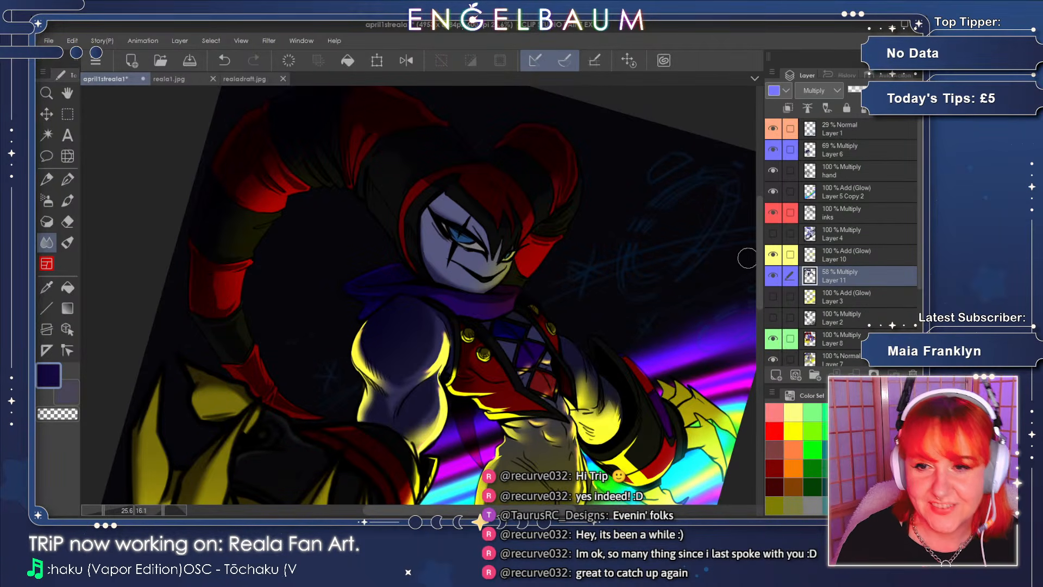
drag(757, 240, 758, 237)
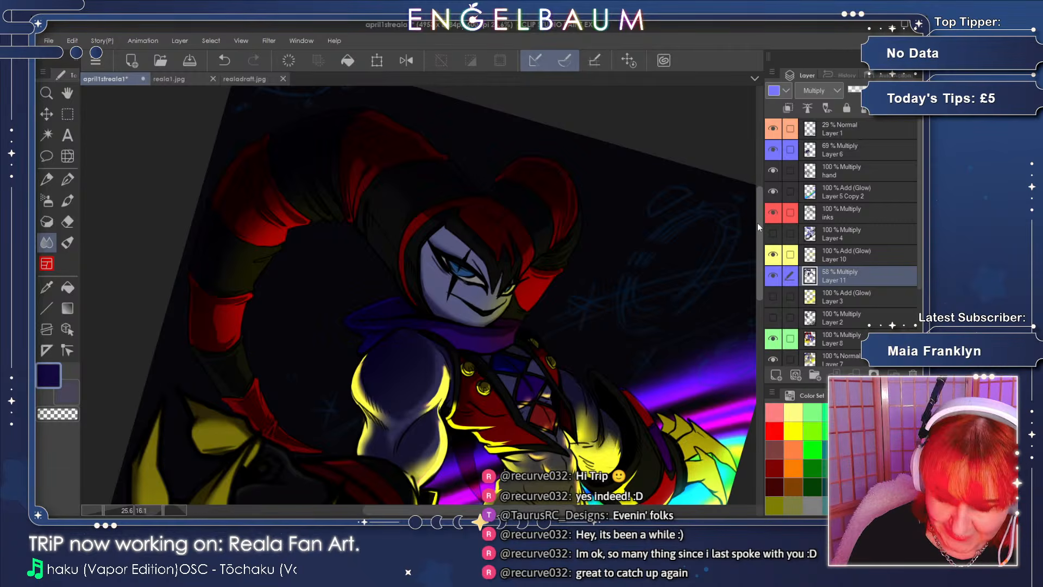
drag(759, 233, 759, 214)
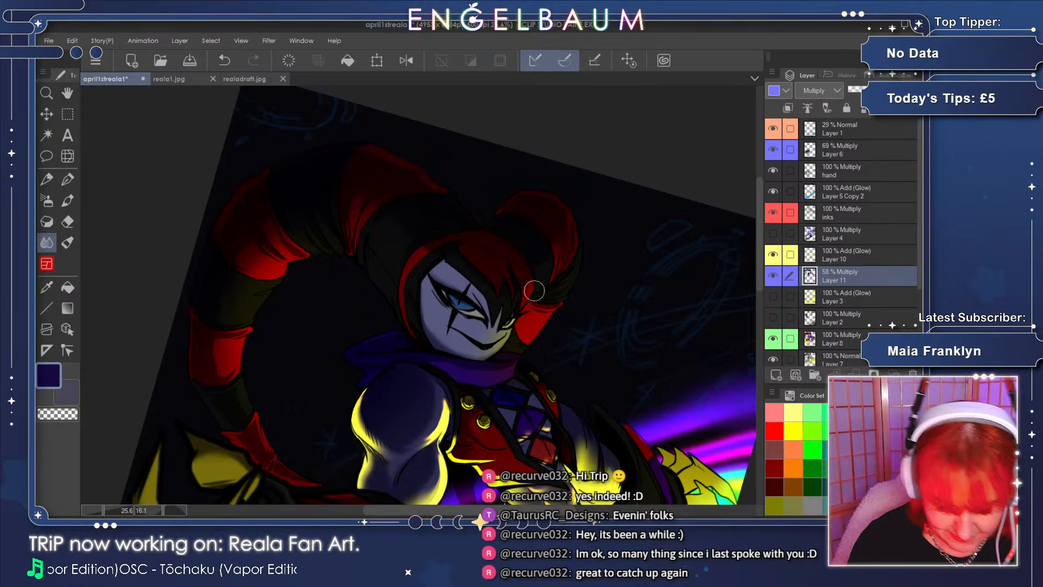
- Toggle Layer 11 off and on to check the hood's shading and examine the face, scarf and torso
click(772, 275)
click(772, 274)
drag(758, 276, 758, 290)
drag(410, 507, 396, 506)
drag(757, 263, 758, 272)
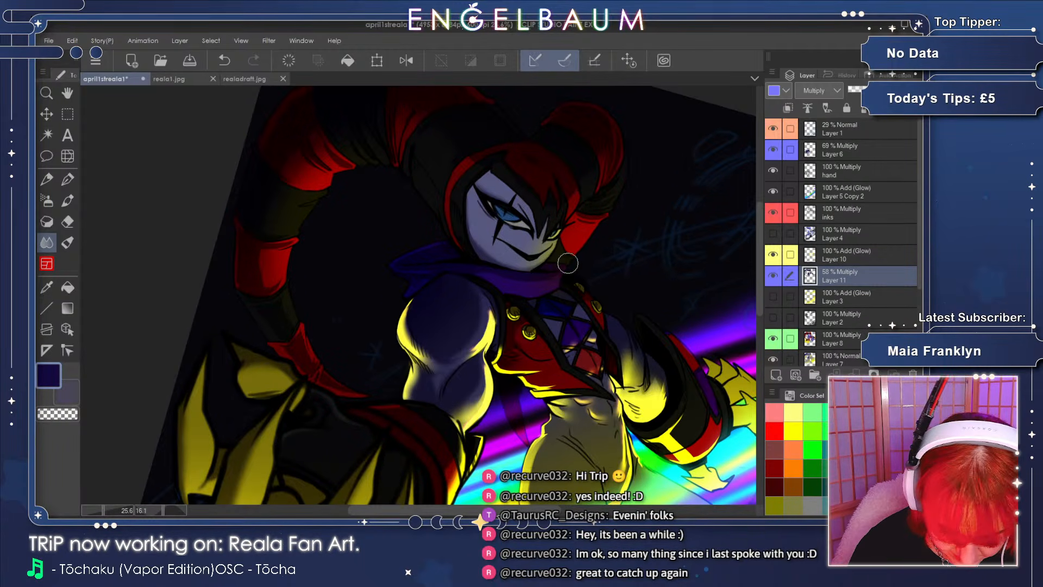
- Examine the hood, horns and face at 6.4 degrees rotation, toggling Layer 11 to judge its shading
drag(487, 383, 524, 327)
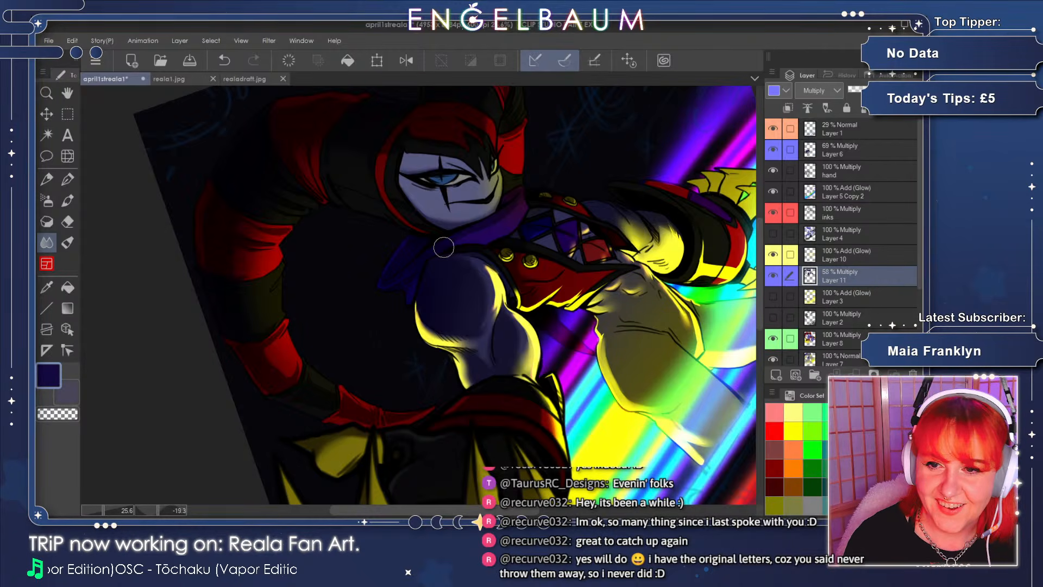
click(161, 509)
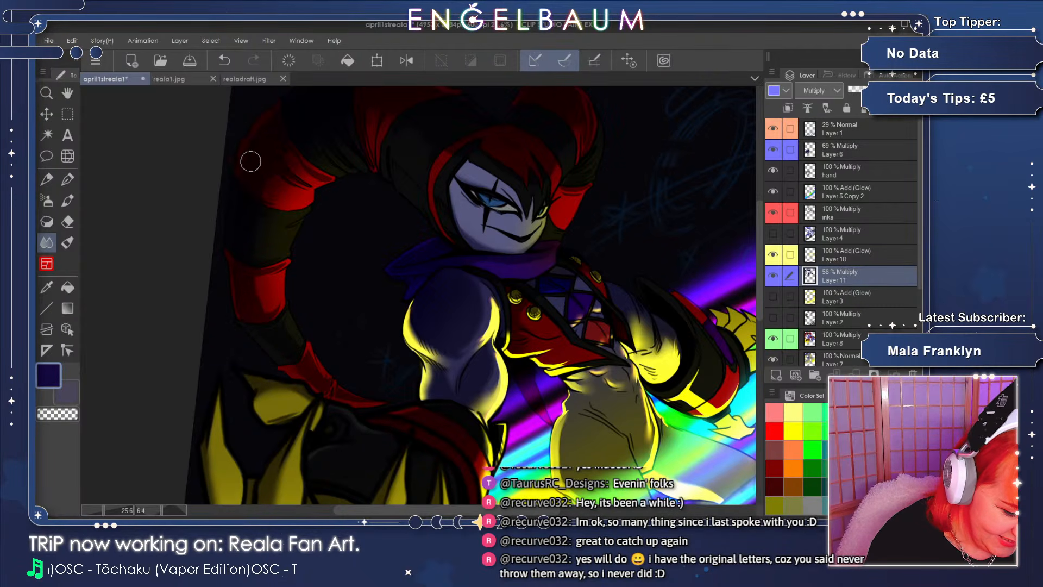
scroll(760, 269, up, 2)
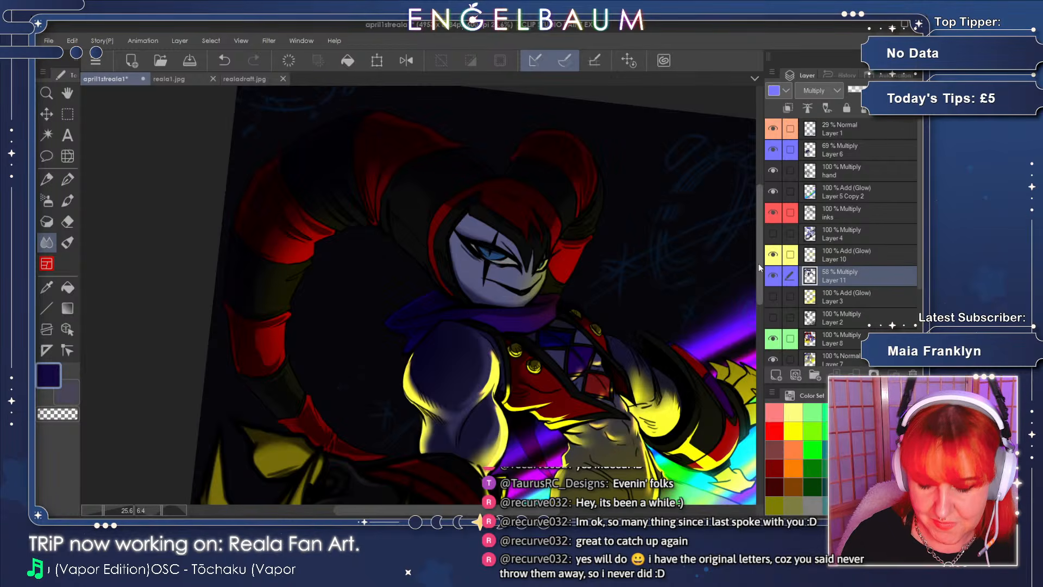
drag(758, 263, 759, 258)
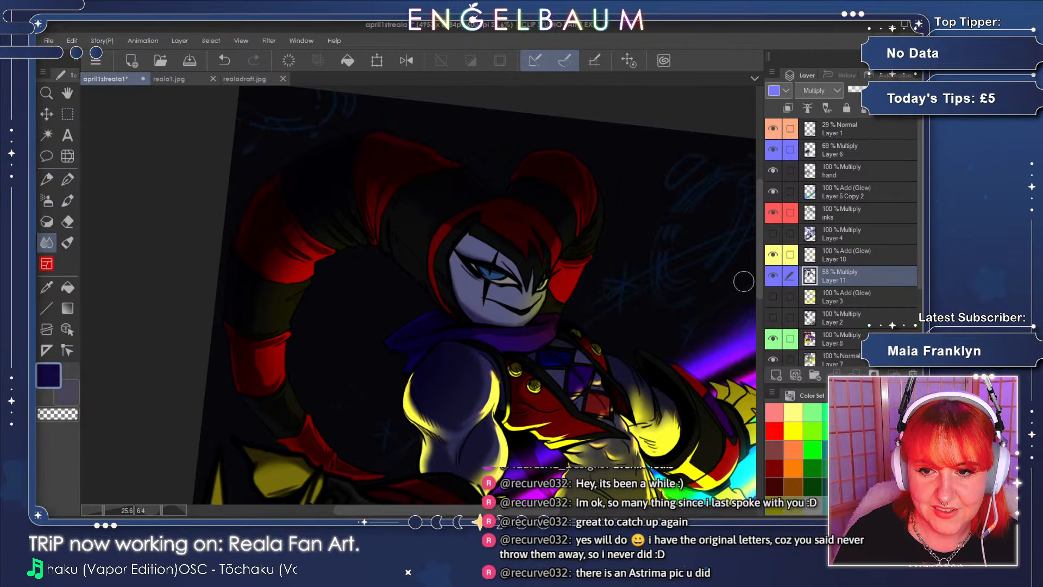
click(773, 275)
click(773, 275)
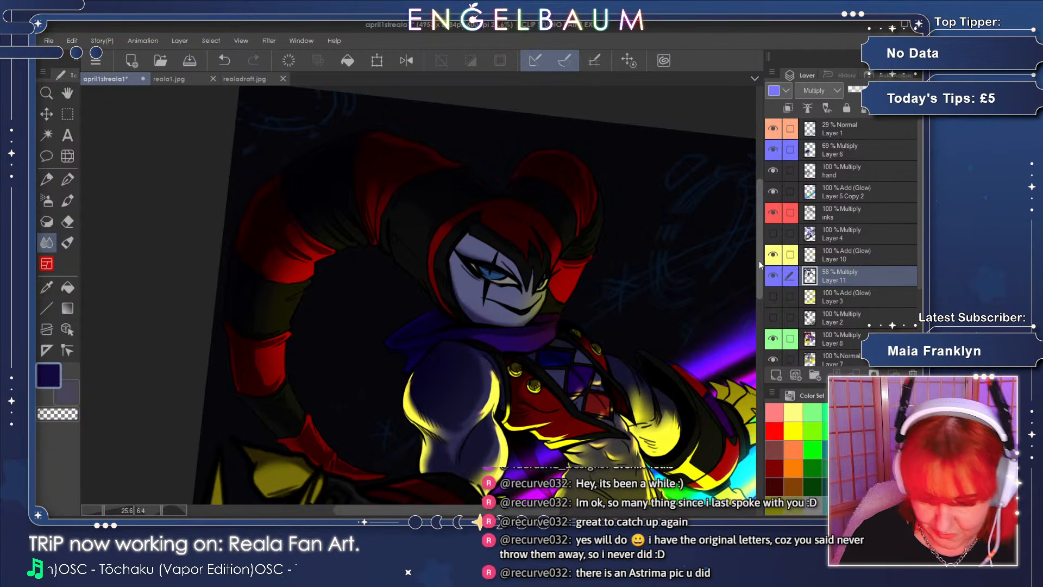
scroll(757, 252, up, 1)
scroll(756, 252, down, 1)
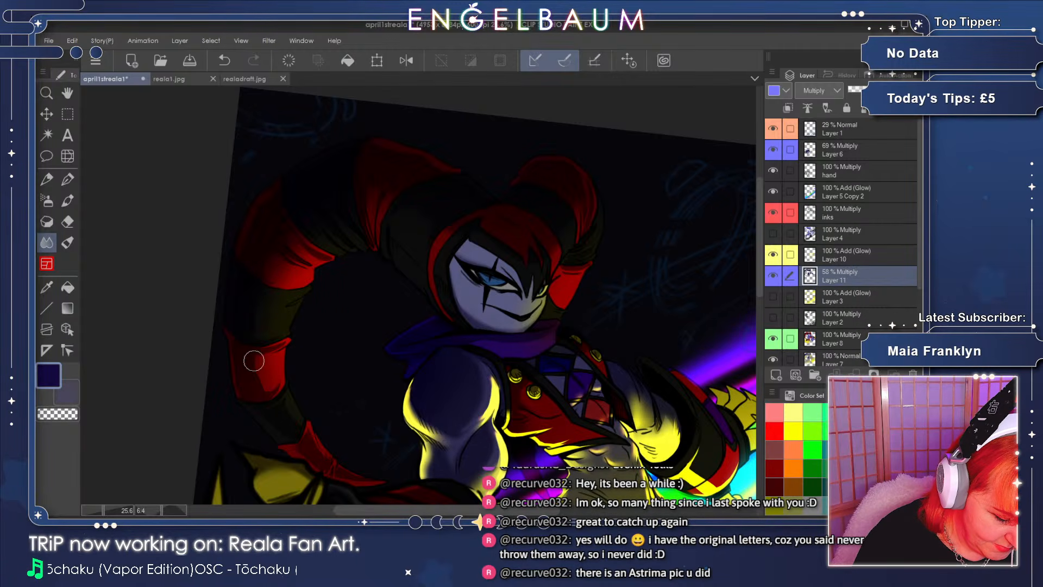
- Check the shading from the long horn down to the foreground gauntlet and far arm, and save the artwork
scroll(758, 268, down, 3)
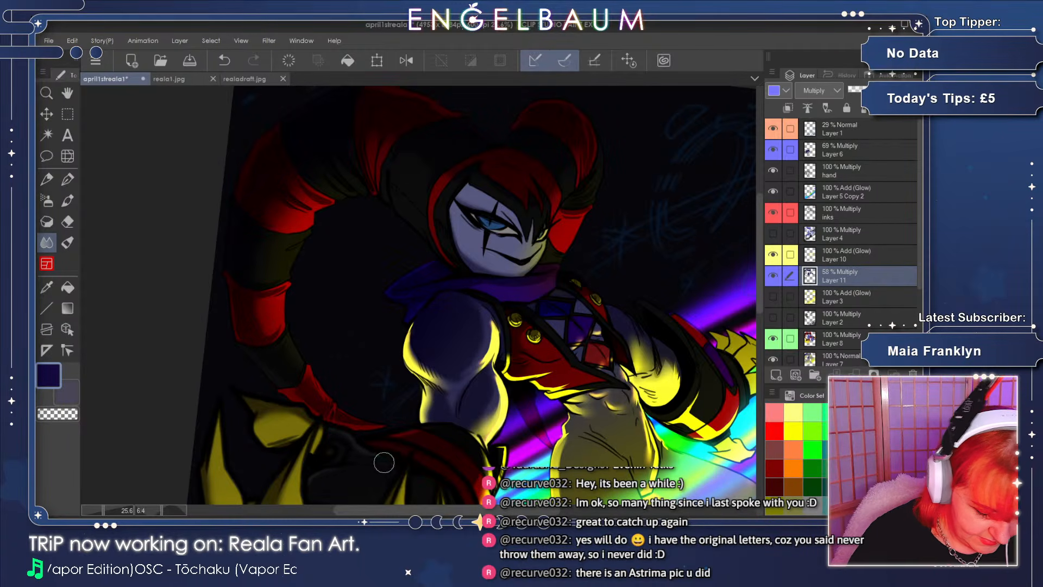
scroll(758, 272, down, 3)
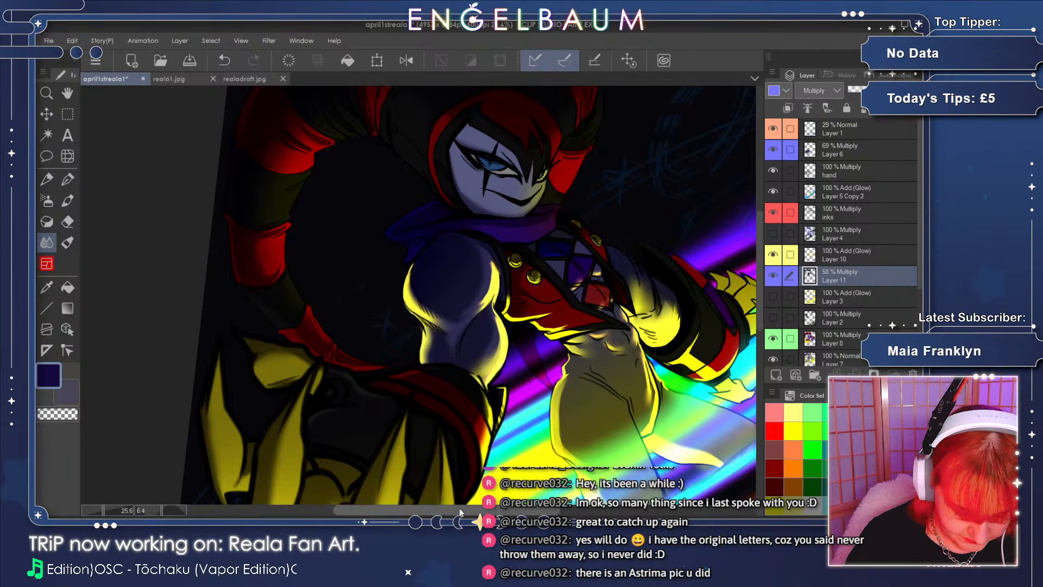
drag(459, 509, 496, 510)
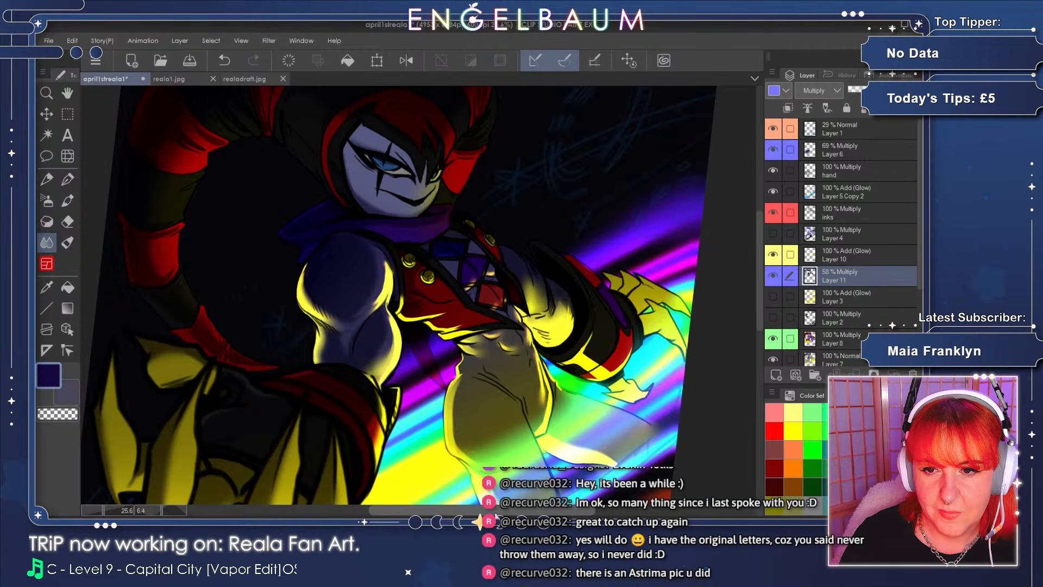
drag(757, 239, 757, 233)
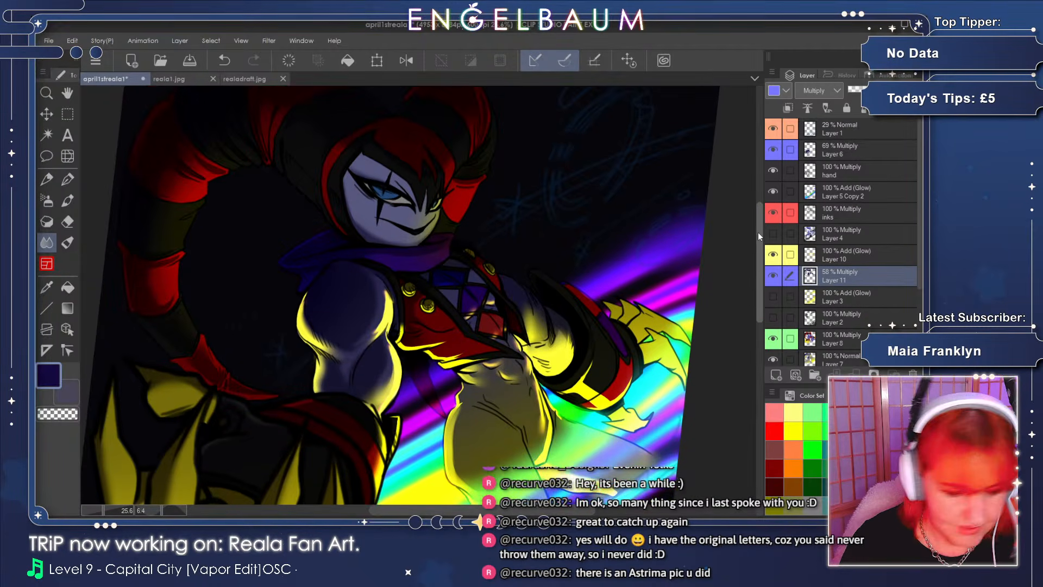
click(192, 62)
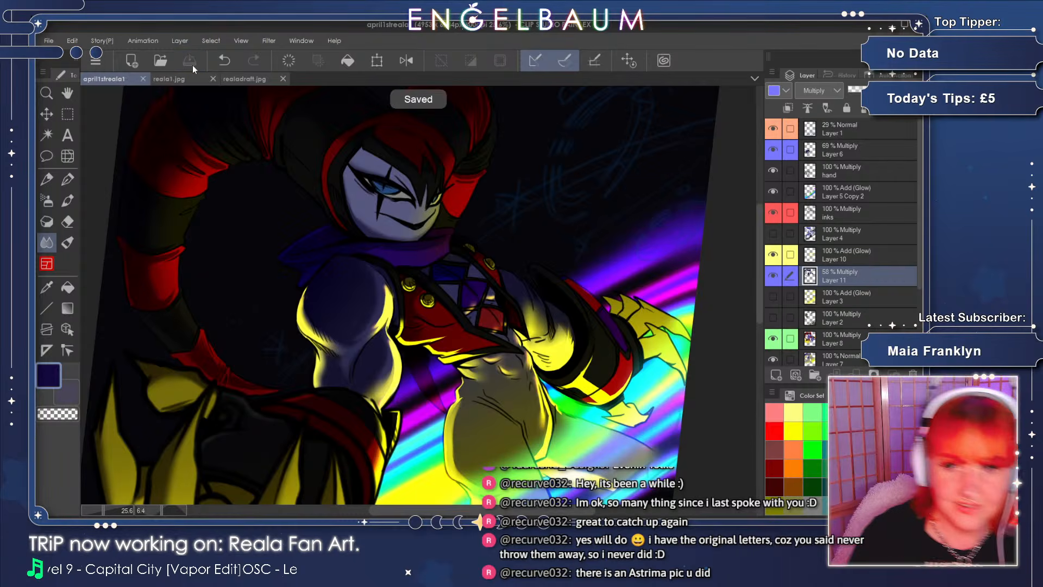
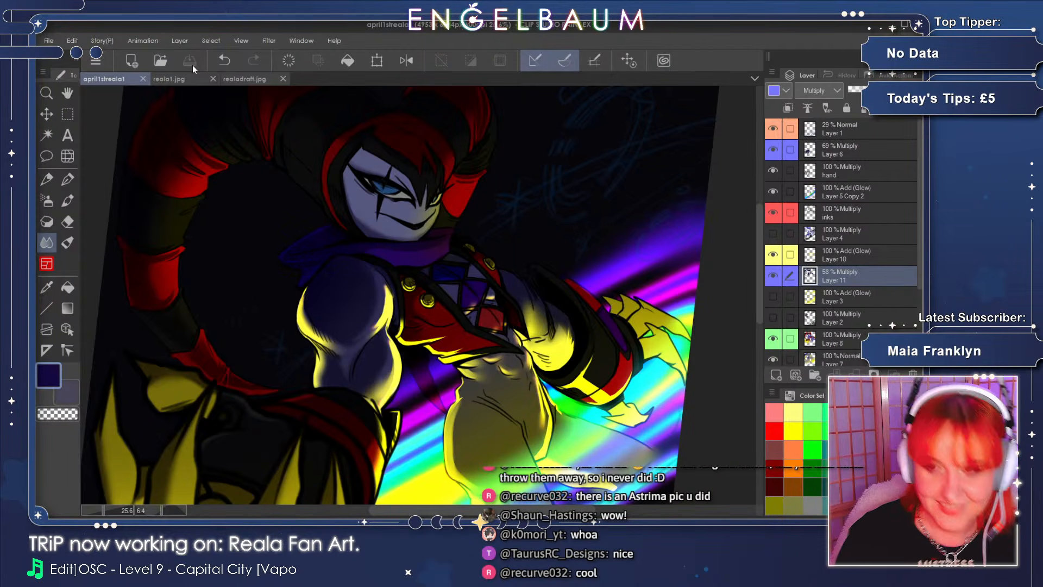
- Compare the torso, vest and arms with and without Layer 11 to judge the shading
drag(482, 510, 473, 510)
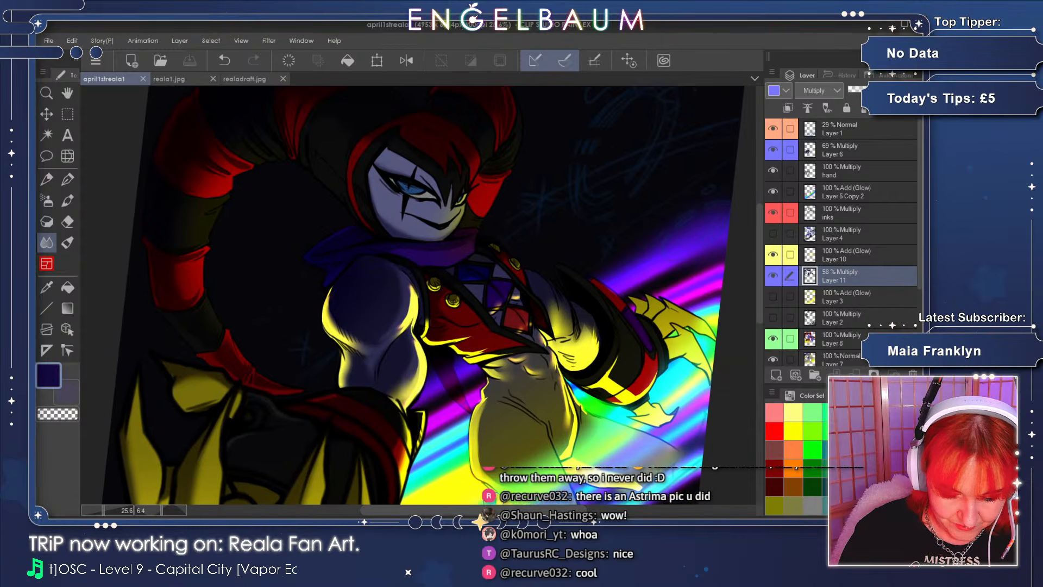
drag(758, 233, 756, 243)
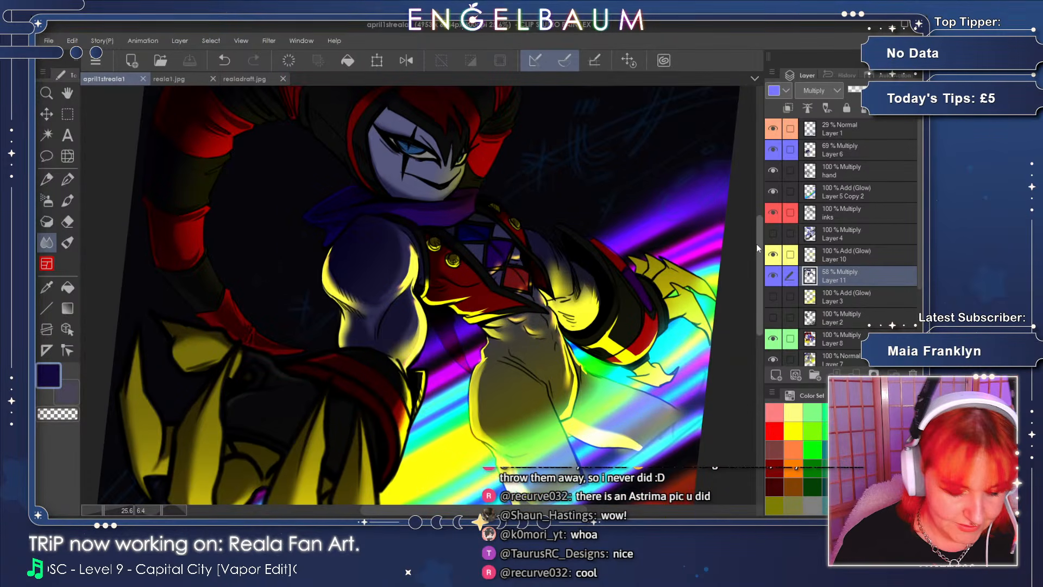
click(773, 275)
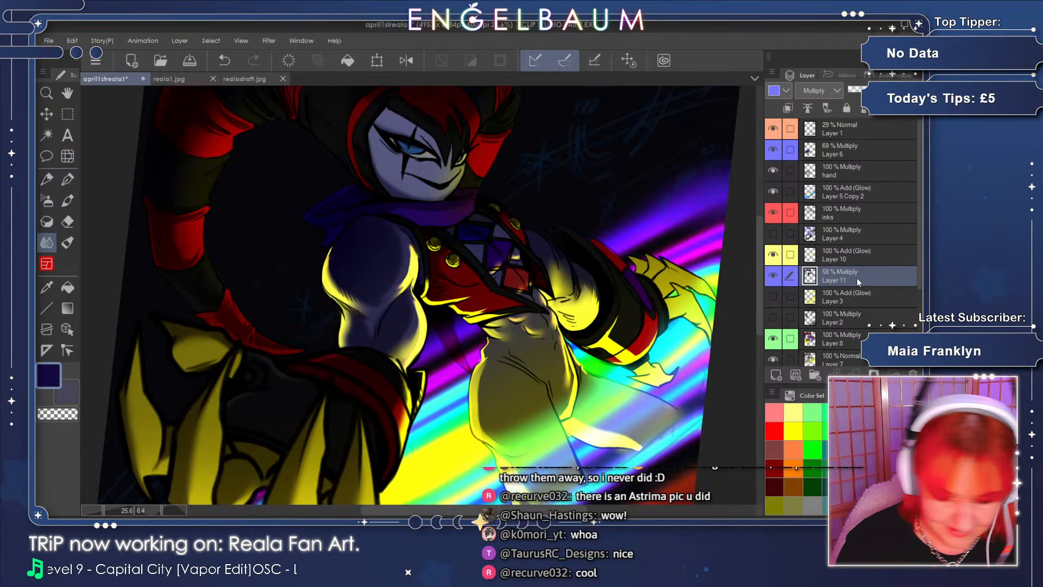
drag(758, 281, 758, 283)
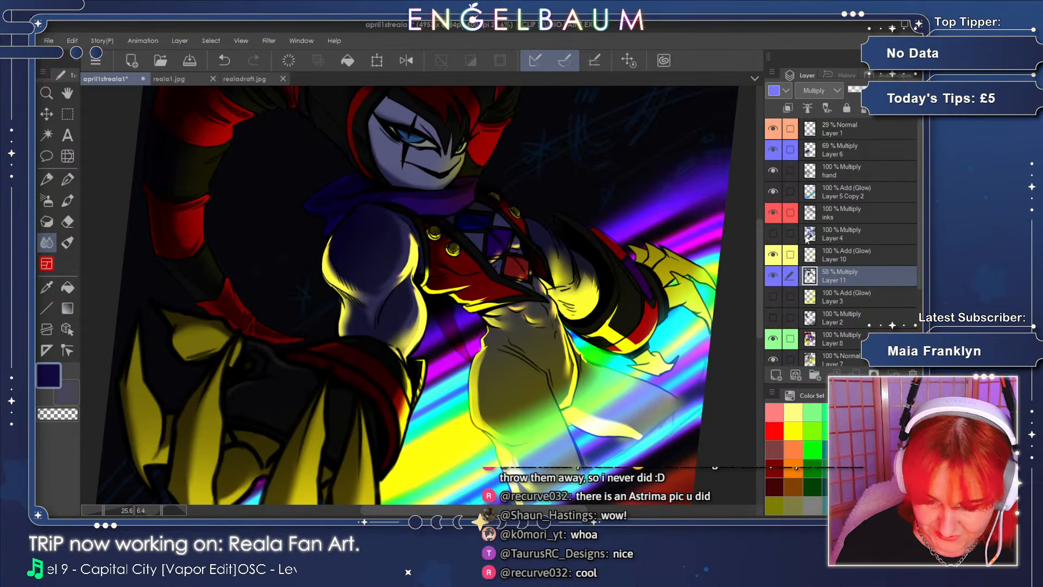
click(773, 275)
click(773, 275)
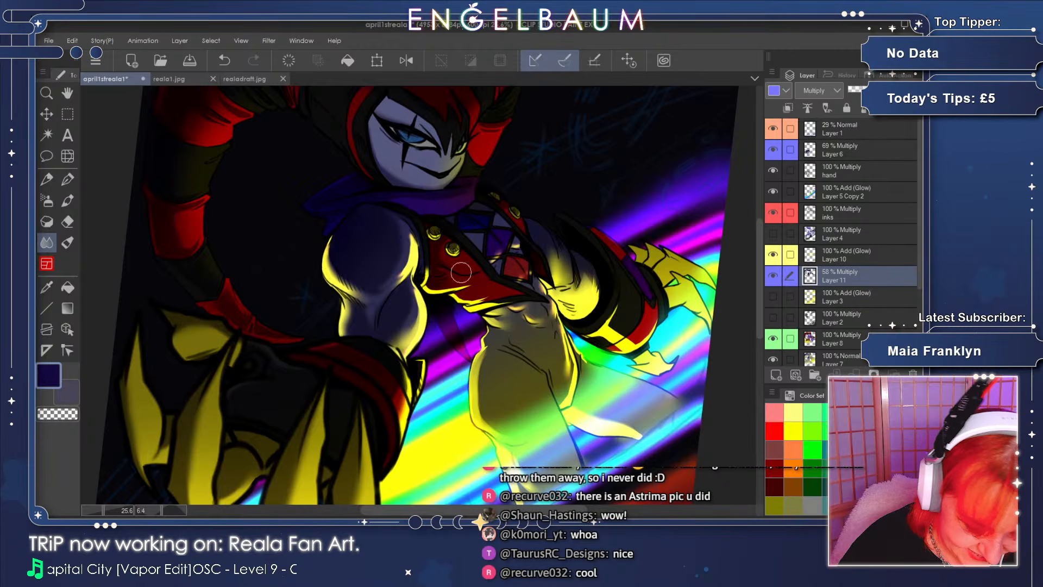
drag(760, 257, 757, 271)
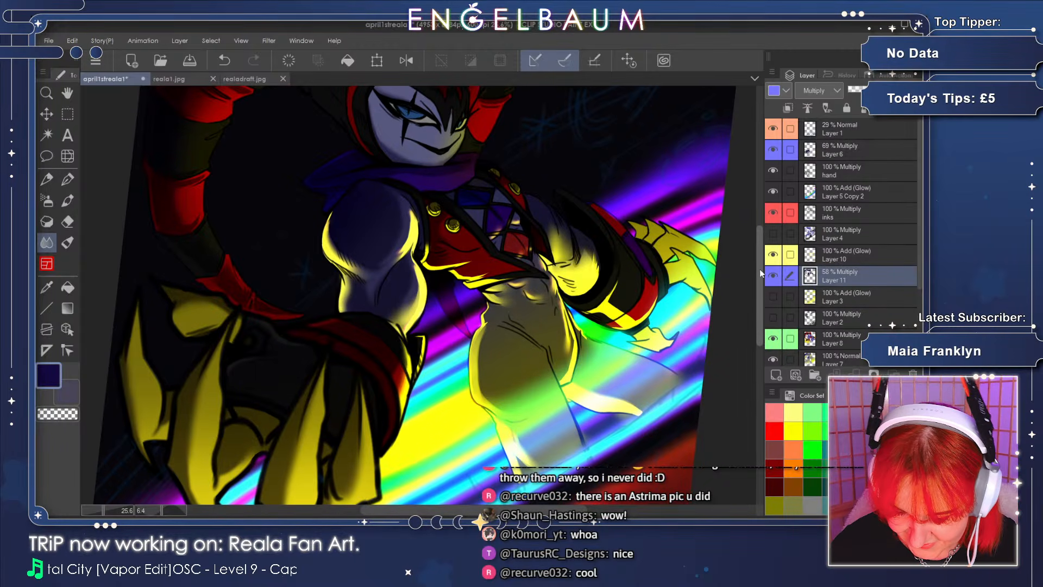
click(772, 276)
click(772, 277)
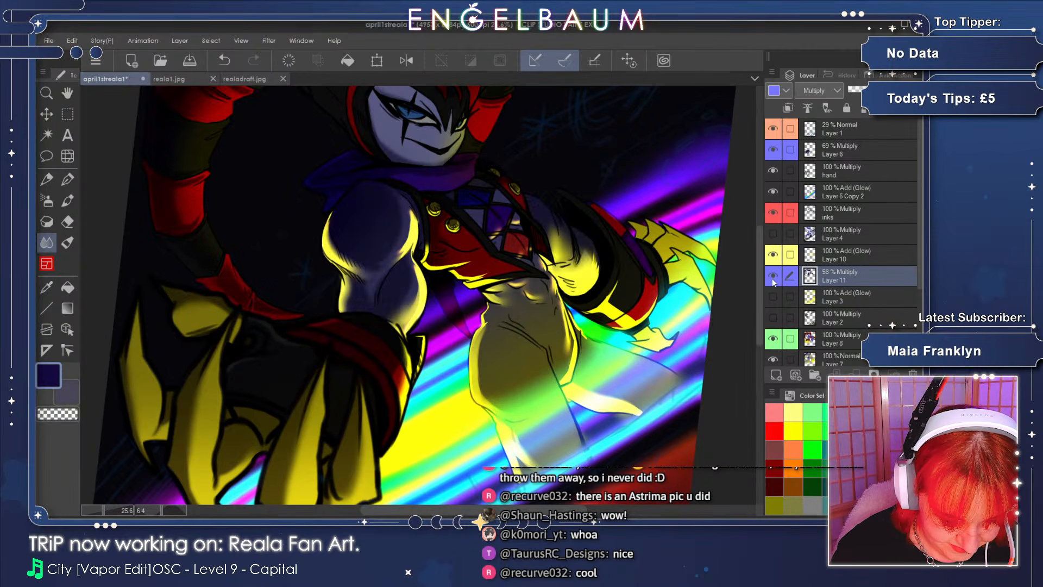
drag(758, 280, 758, 274)
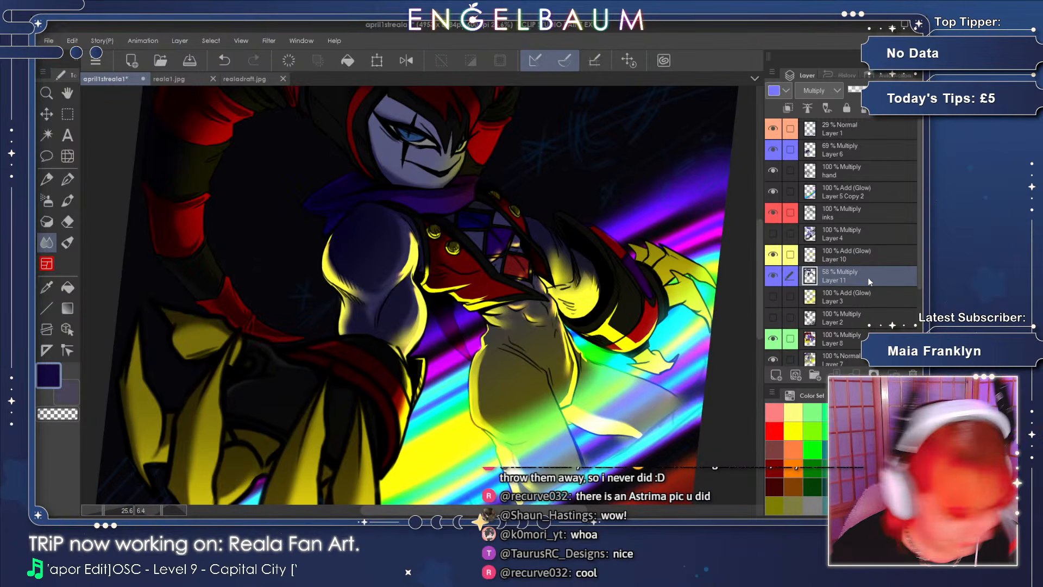
- Clean up the Layer 11 shading on the far forearm with the Eraser and Blend tools, checking it by toggling the layer
drag(446, 513, 451, 510)
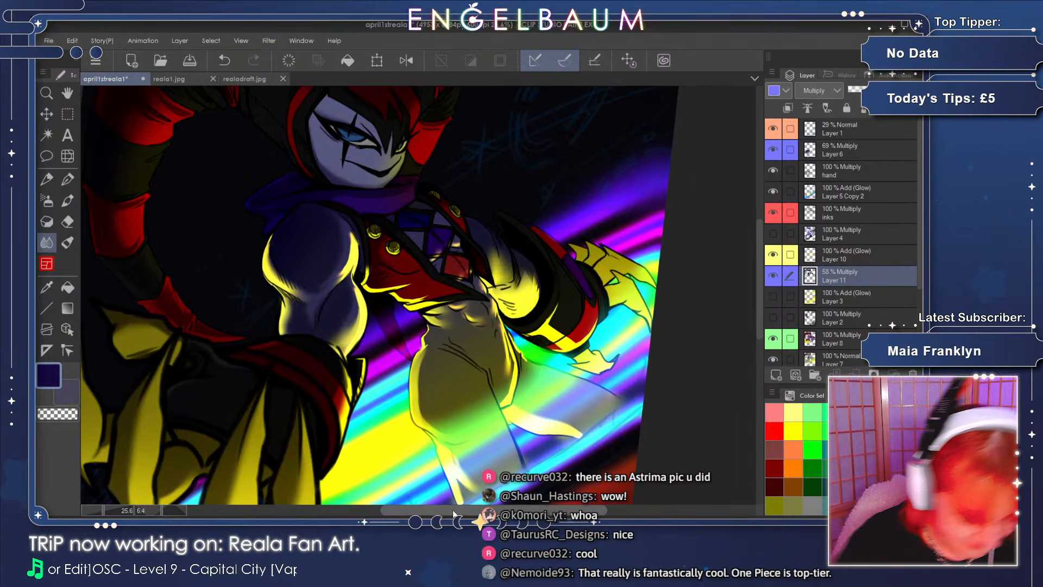
click(76, 217)
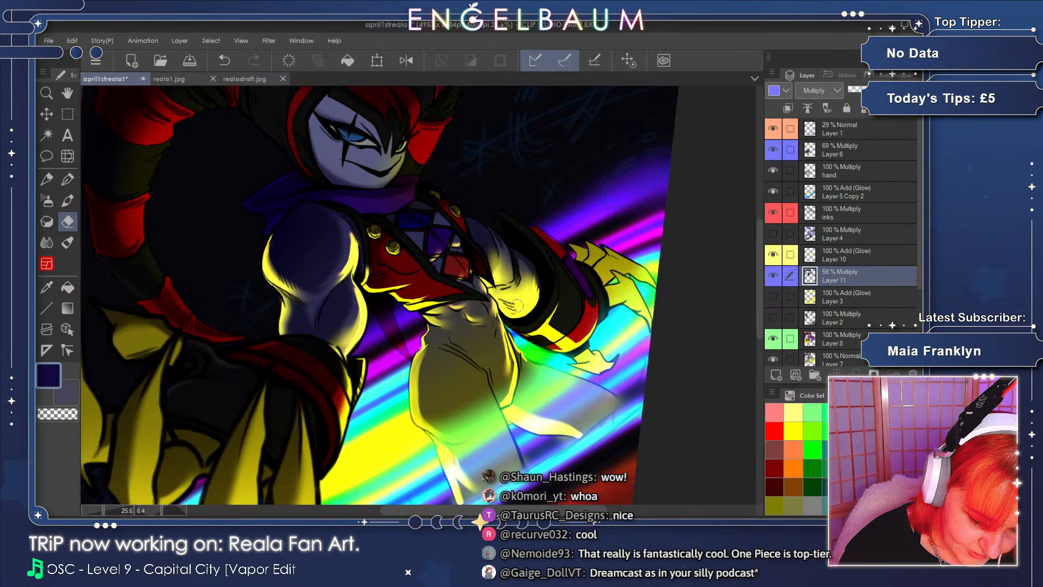
key(j)
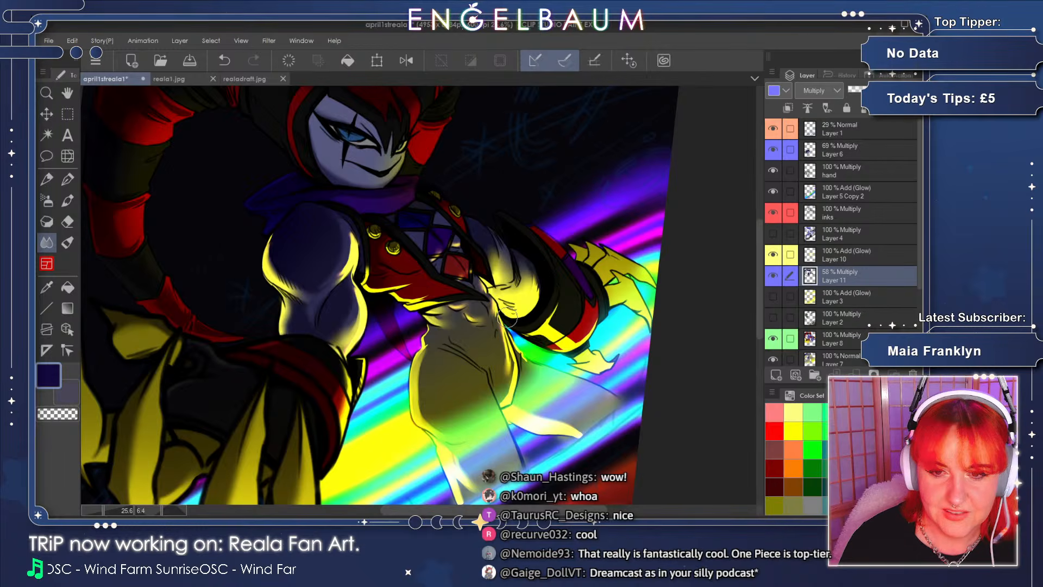
mouse_move(493, 510)
mouse_down()
mouse_move(525, 510)
mouse_move(482, 510)
mouse_up()
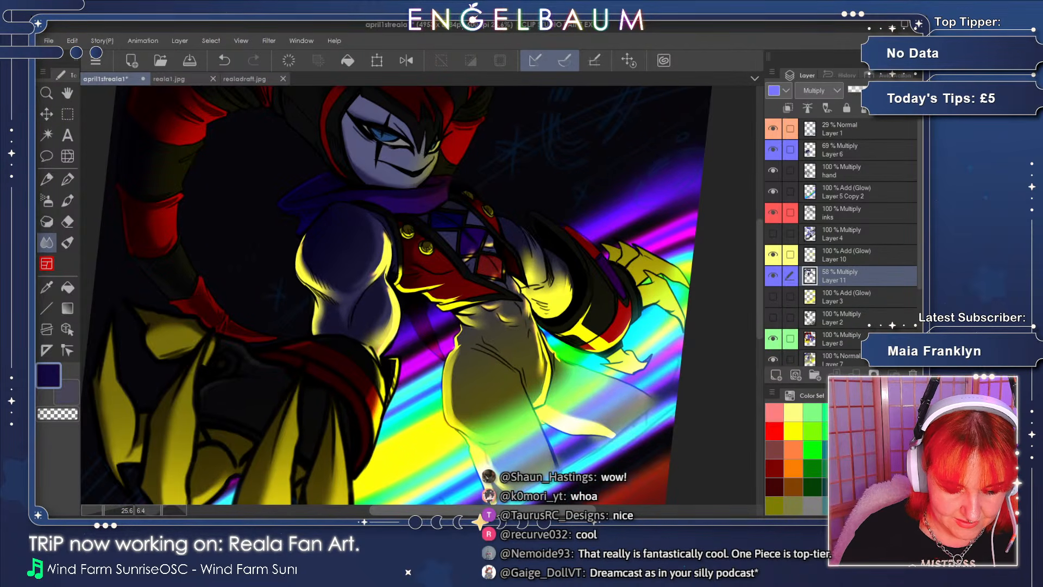
mouse_move(758, 233)
mouse_down()
mouse_move(758, 256)
mouse_move(758, 235)
mouse_up()
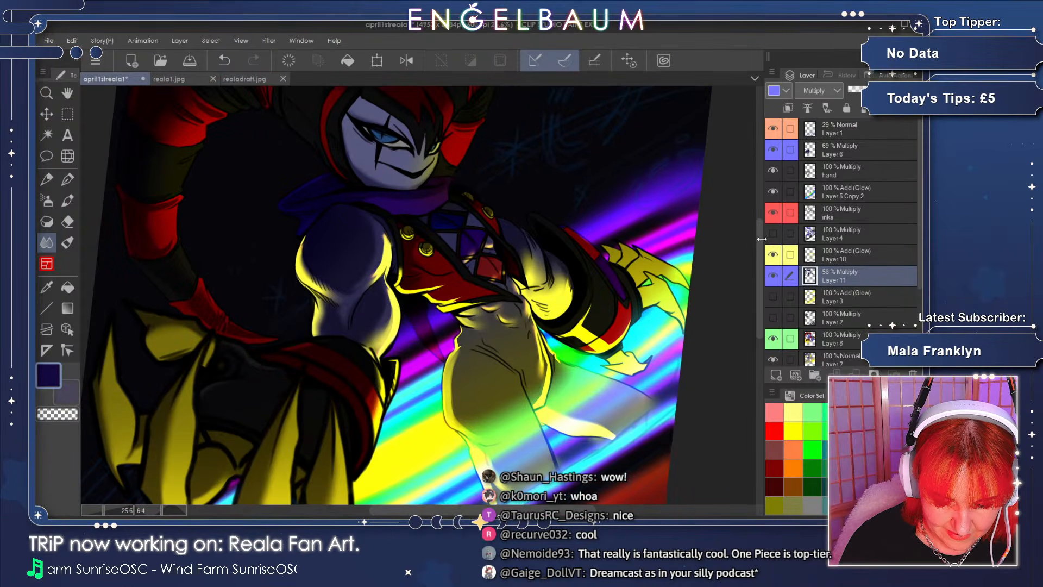
click(773, 274)
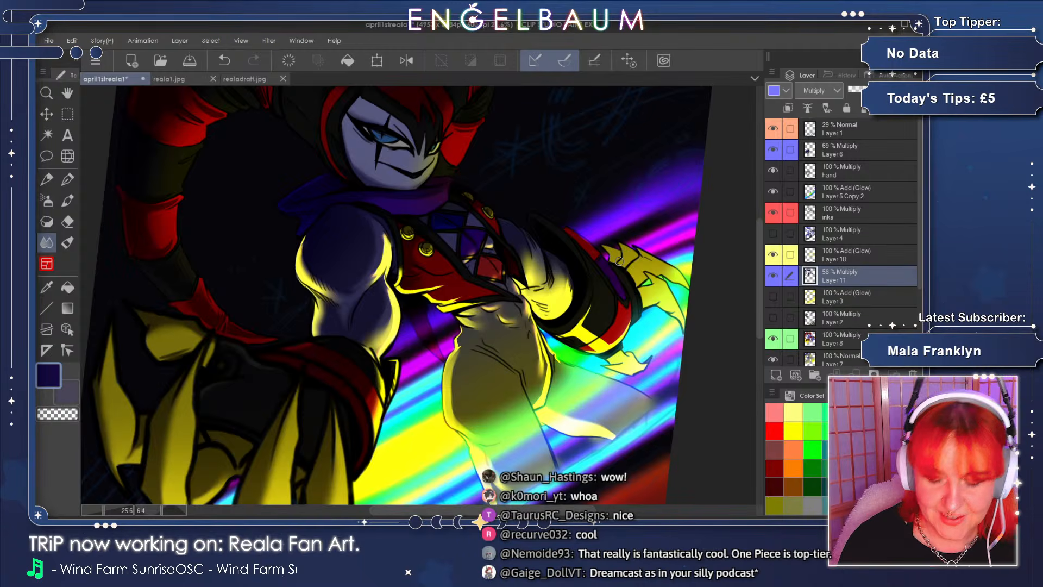
- Add pen shadows to the far gauntlet's cuff on Layer 11, trim them with the Eraser and soften them with the Blend tool
drag(758, 243, 758, 244)
drag(472, 514, 503, 508)
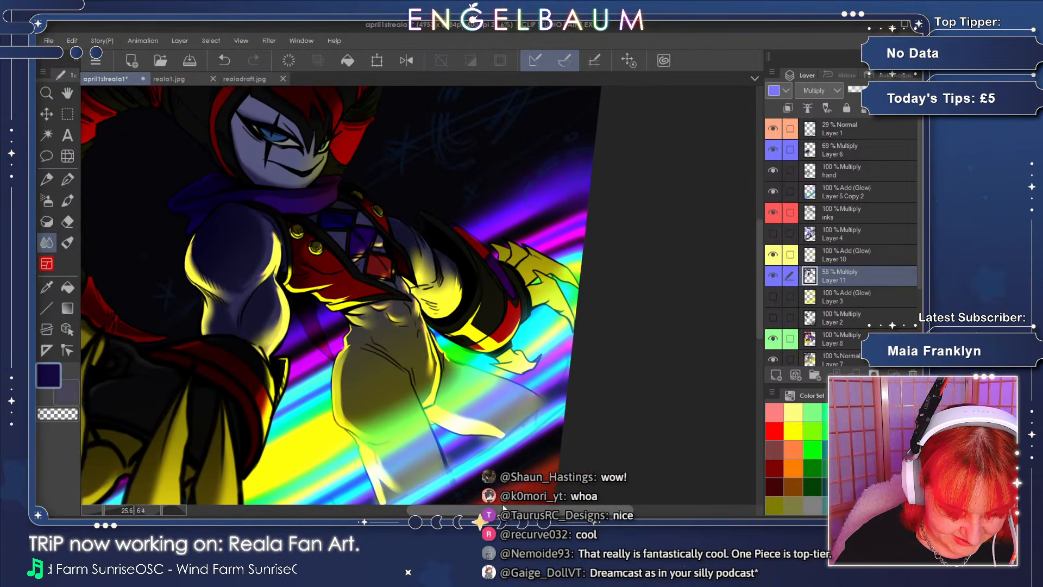
key(p)
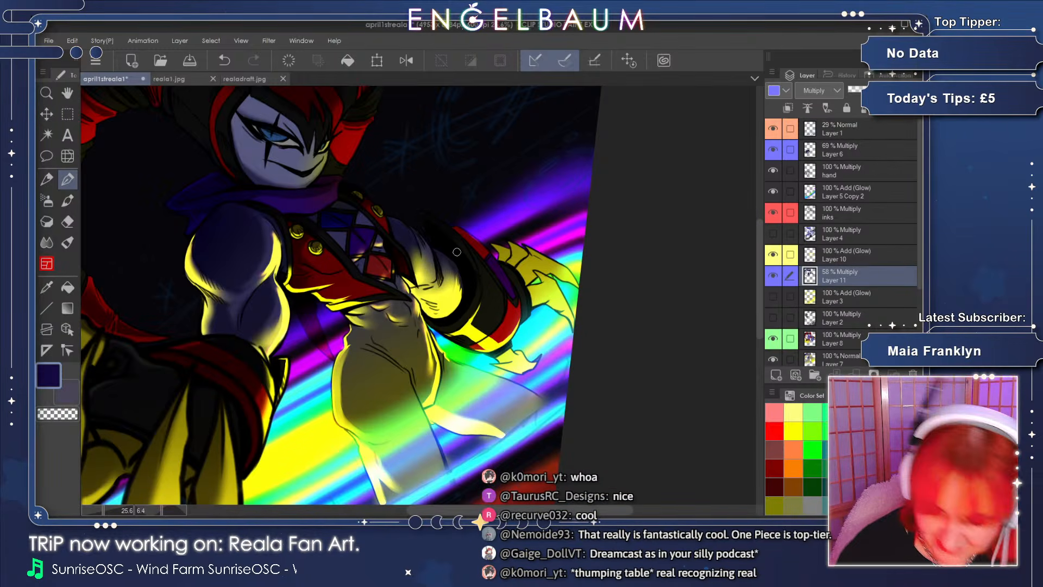
click(773, 275)
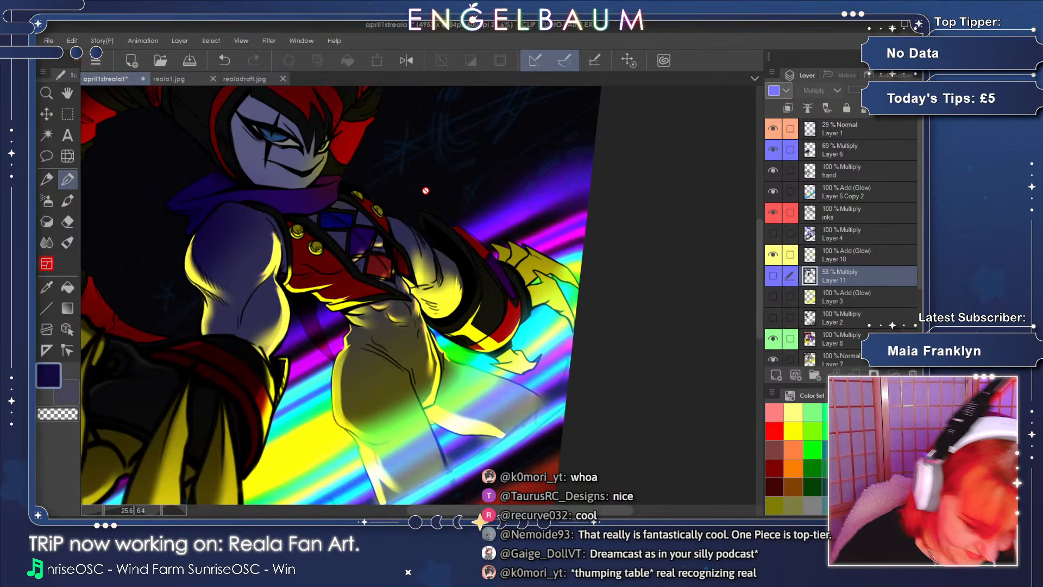
click(773, 276)
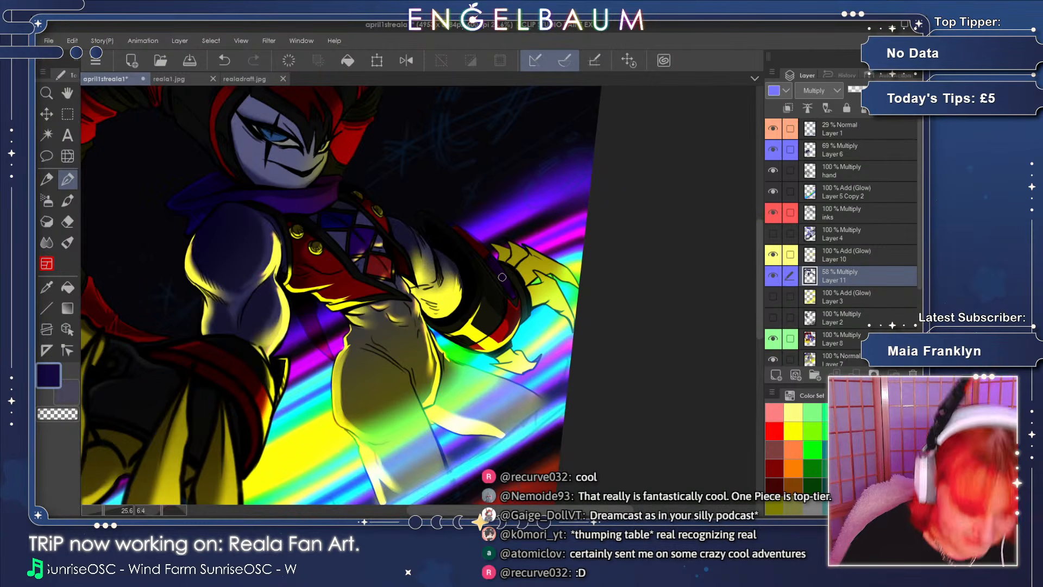
key(e)
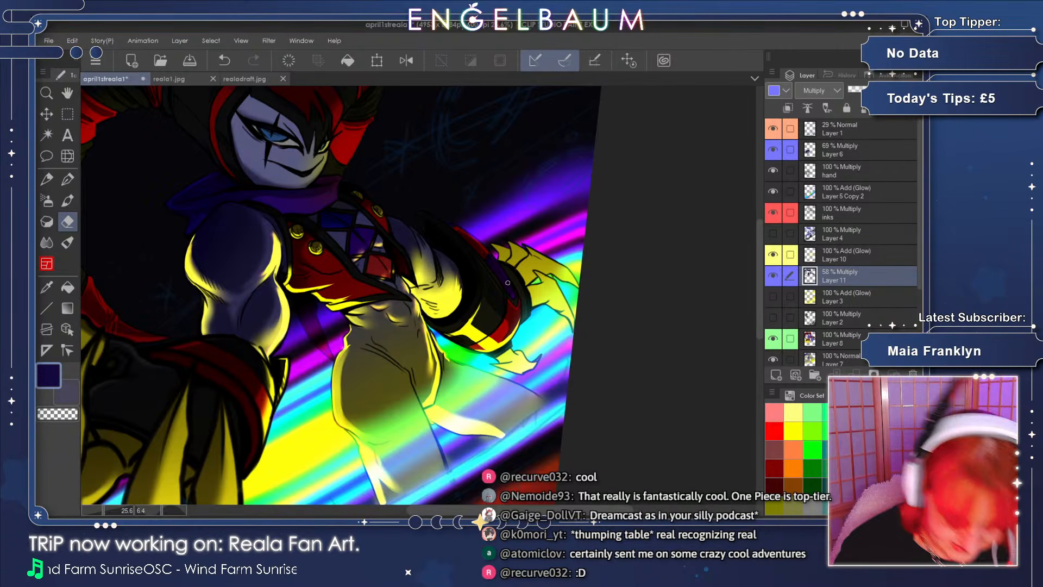
key(j)
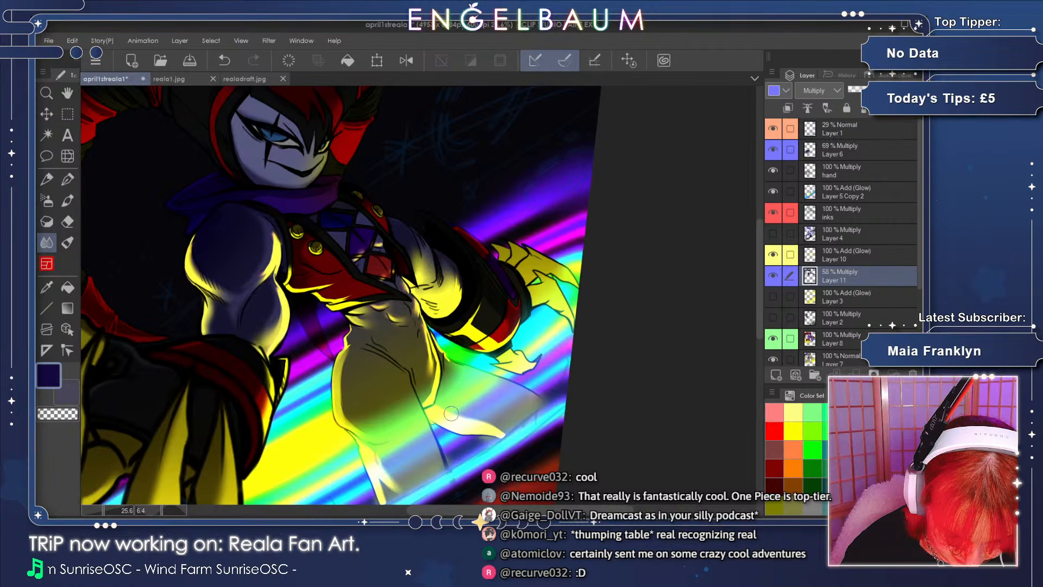
- Add pen shadows to the far hand's upper claws on Layer 11 and clean them up with the Eraser
key(p)
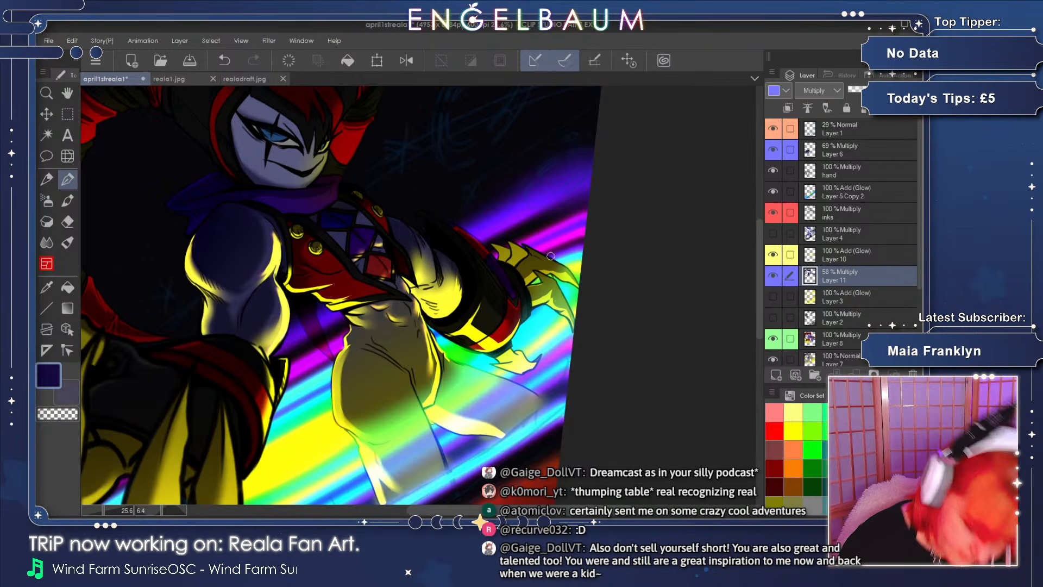
click(225, 61)
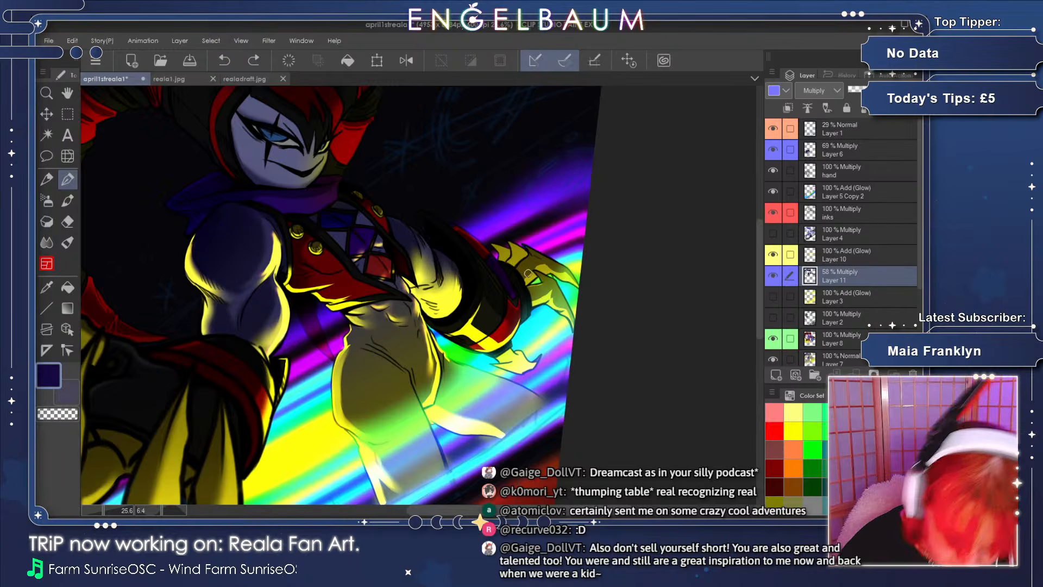
drag(534, 260, 554, 265)
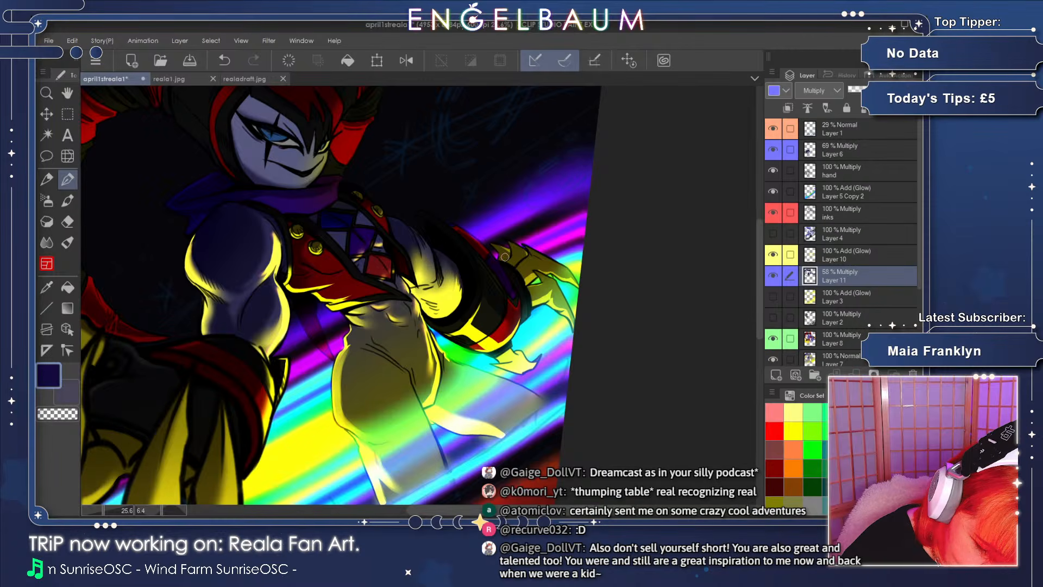
click(68, 221)
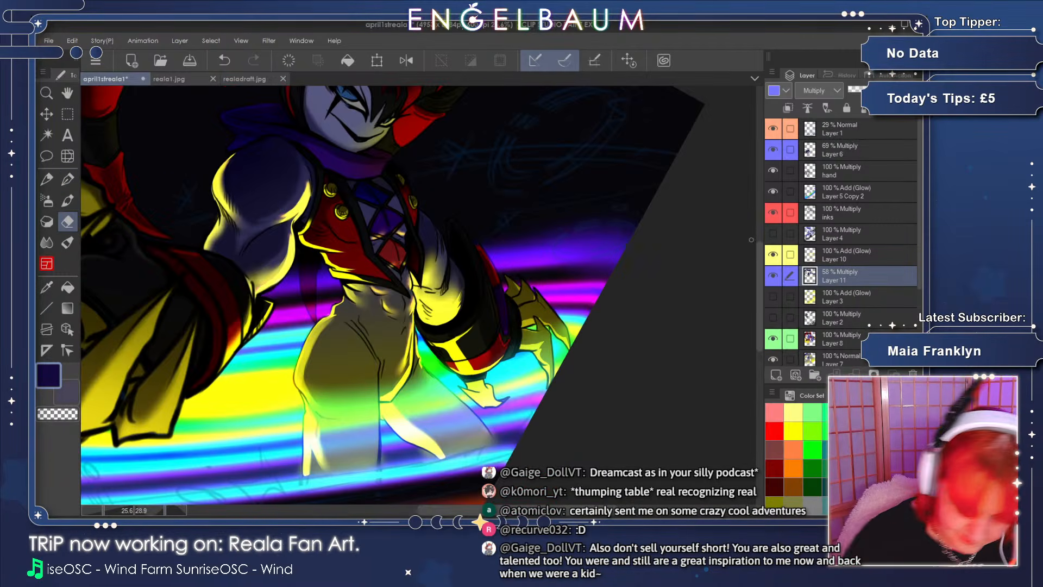
drag(758, 258, 758, 262)
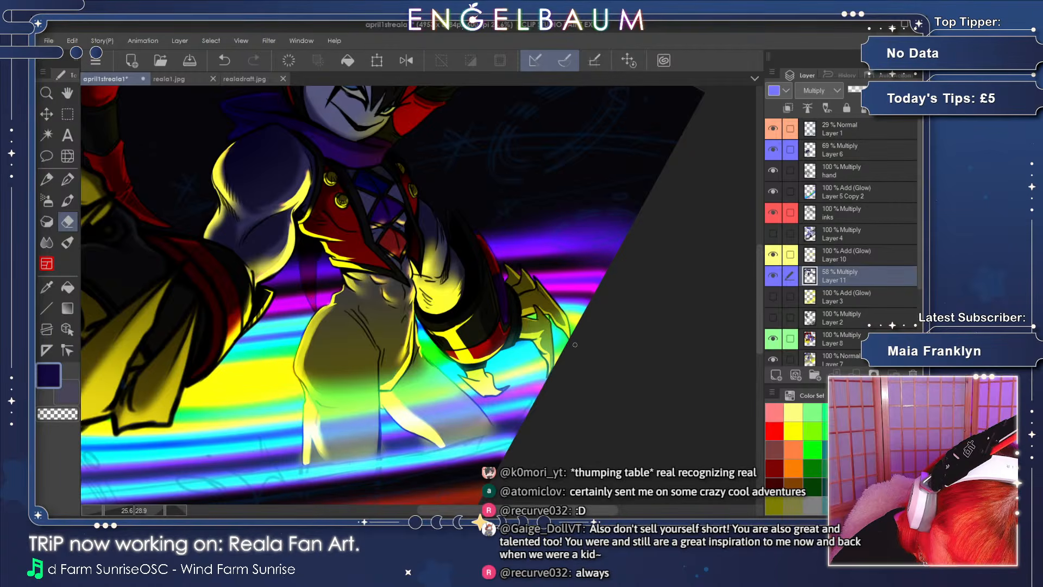
- Rework the pen shading along the far hand's back and claws, undoing a stroke and trimming the edges with the Eraser
key(p)
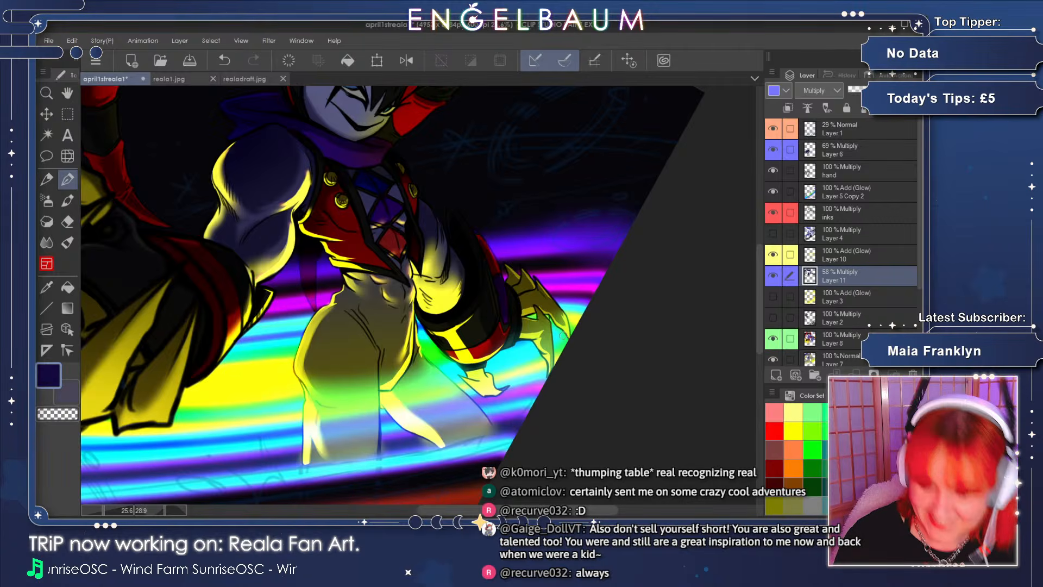
scroll(758, 255, down, 2)
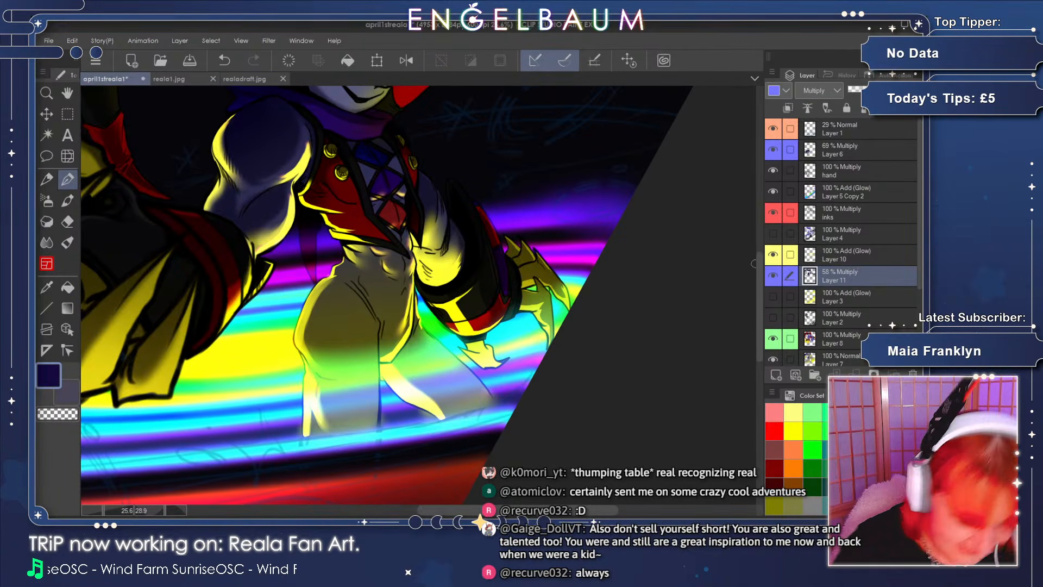
click(225, 62)
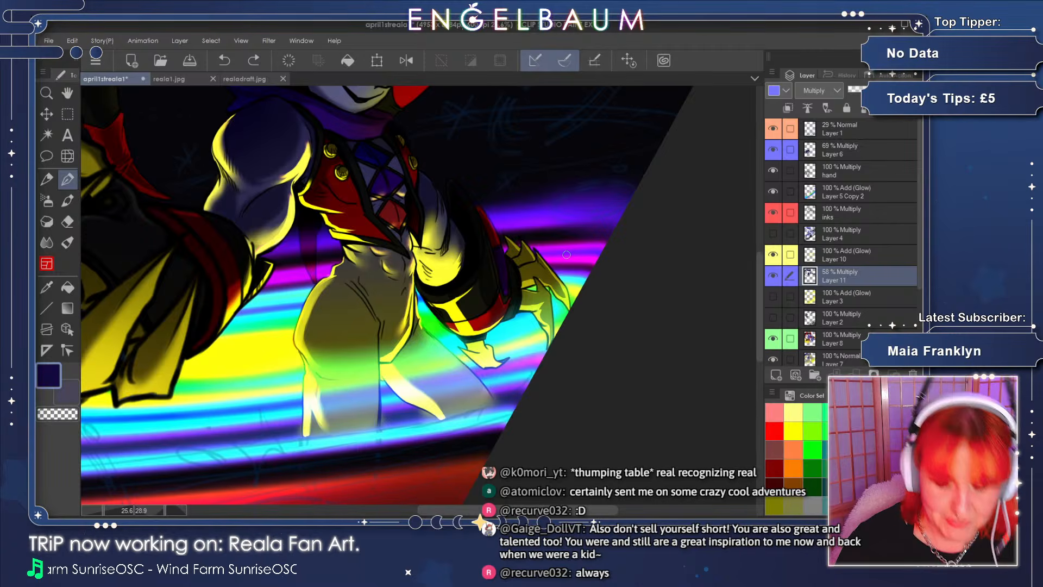
drag(466, 510, 482, 509)
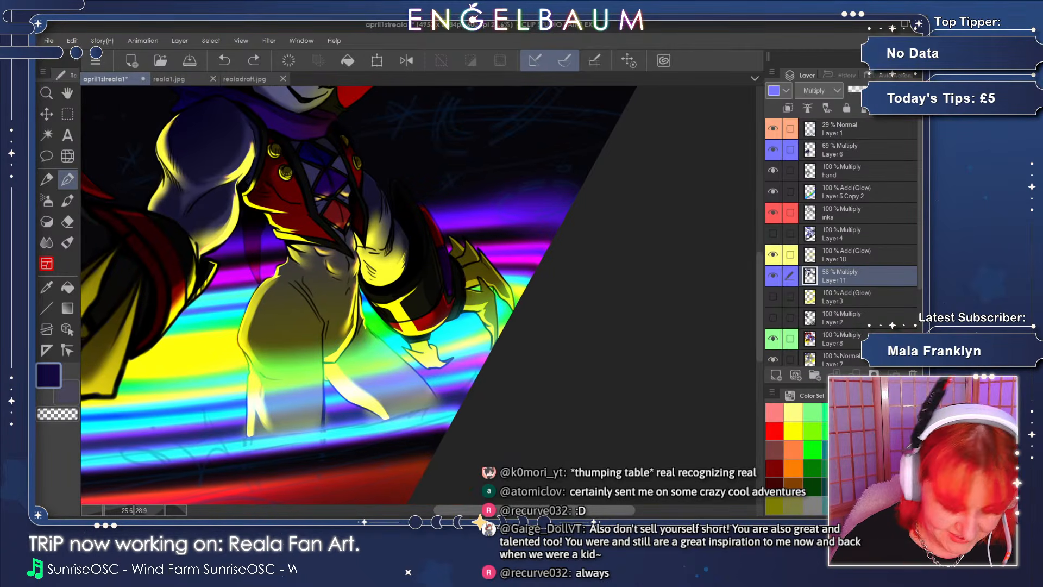
click(67, 221)
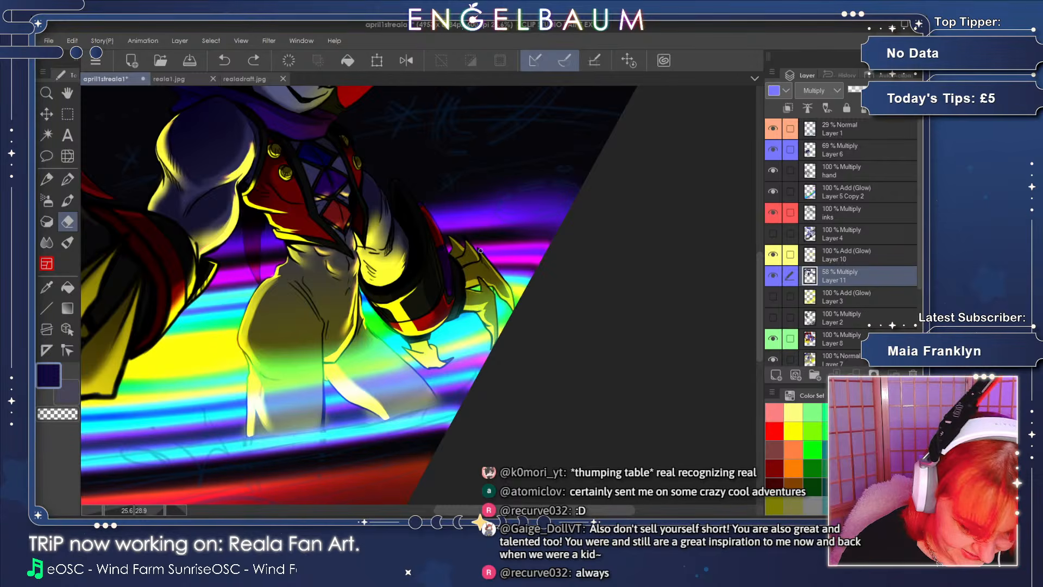
drag(484, 260, 488, 263)
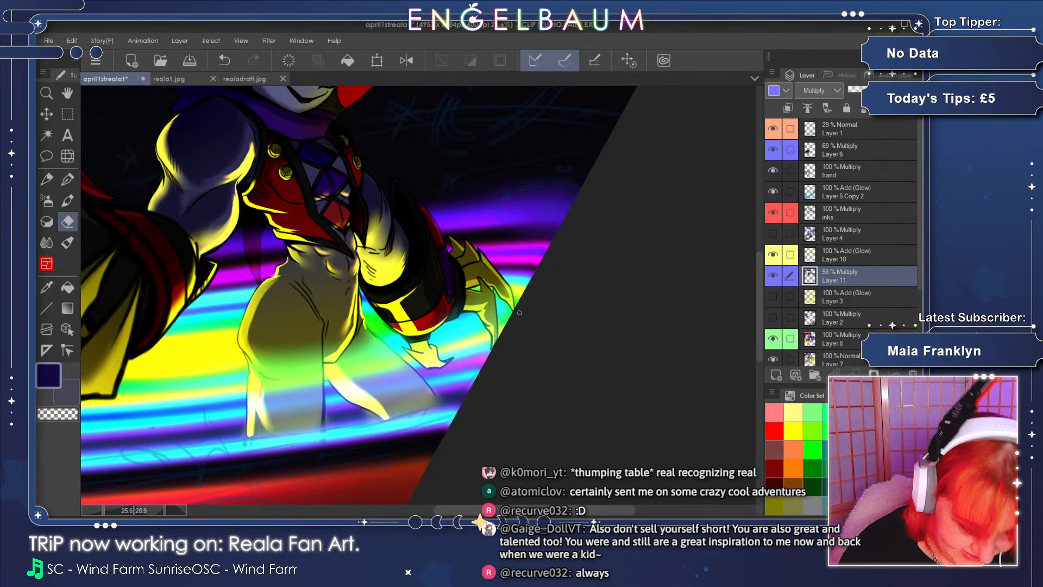
- Finish the pen shading on the far hand's lower claws and save the artwork
key(p)
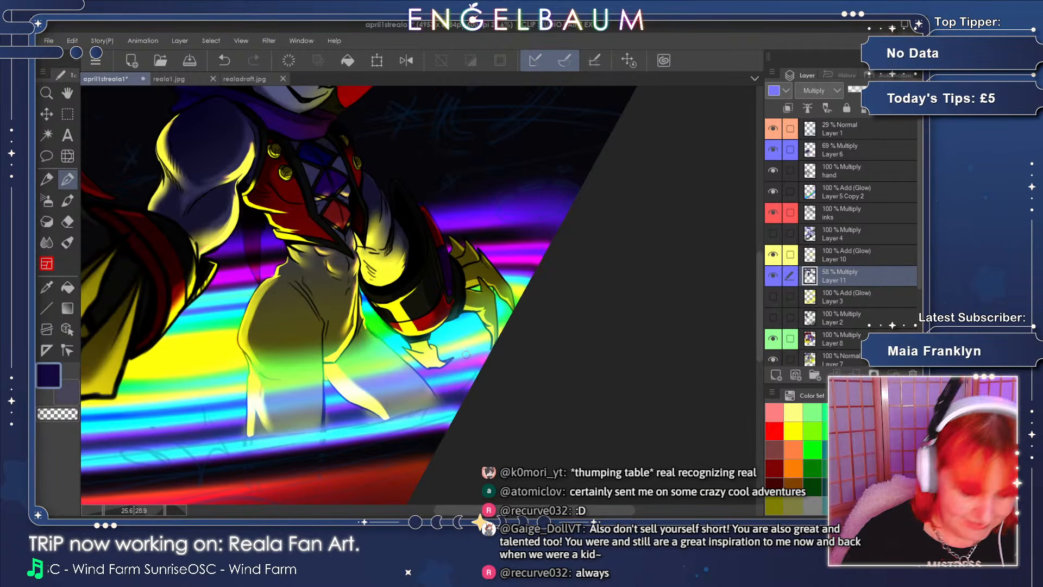
drag(500, 510, 479, 509)
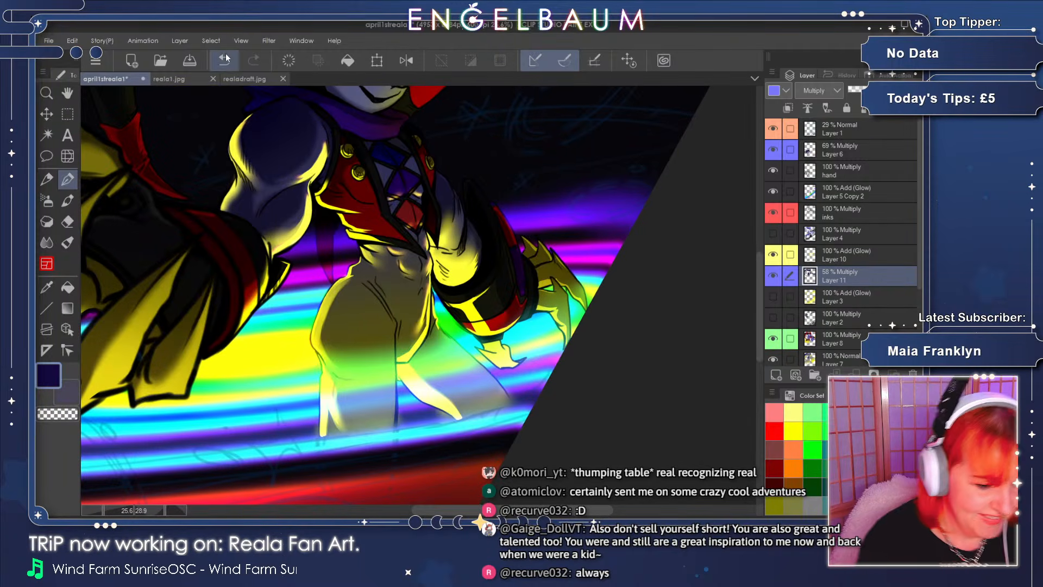
click(196, 61)
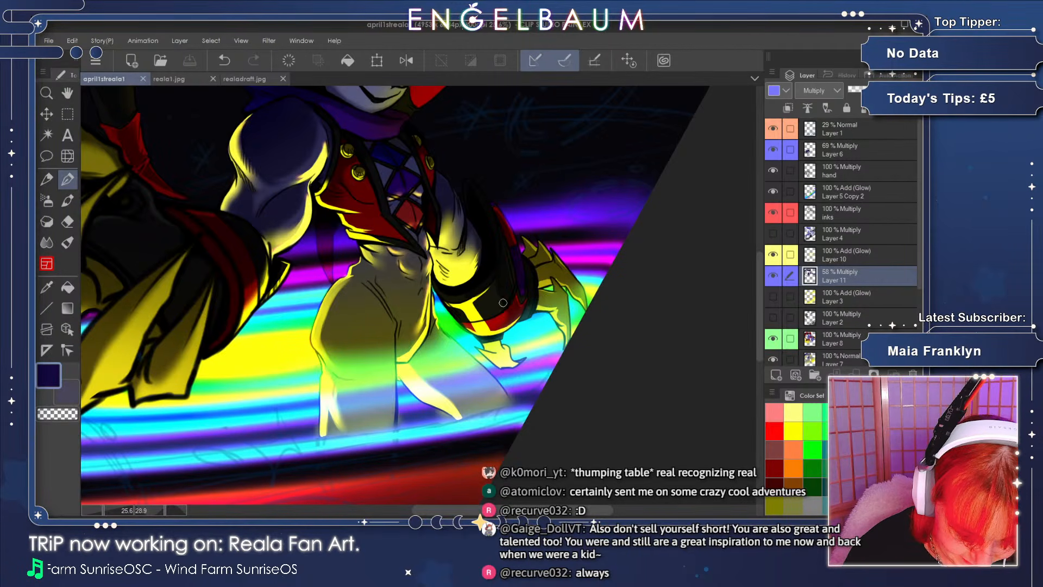
- Deepen the far gauntlet's shadow with pen strokes on Layer 11, undo the last stroke and trim the shading with the Eraser
drag(492, 288, 503, 302)
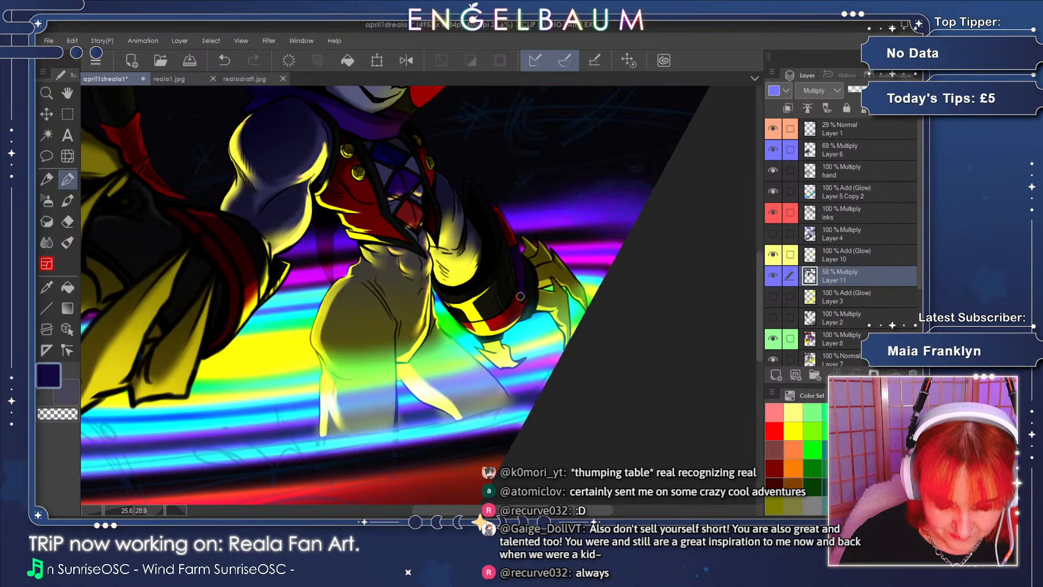
scroll(520, 296, down, 2)
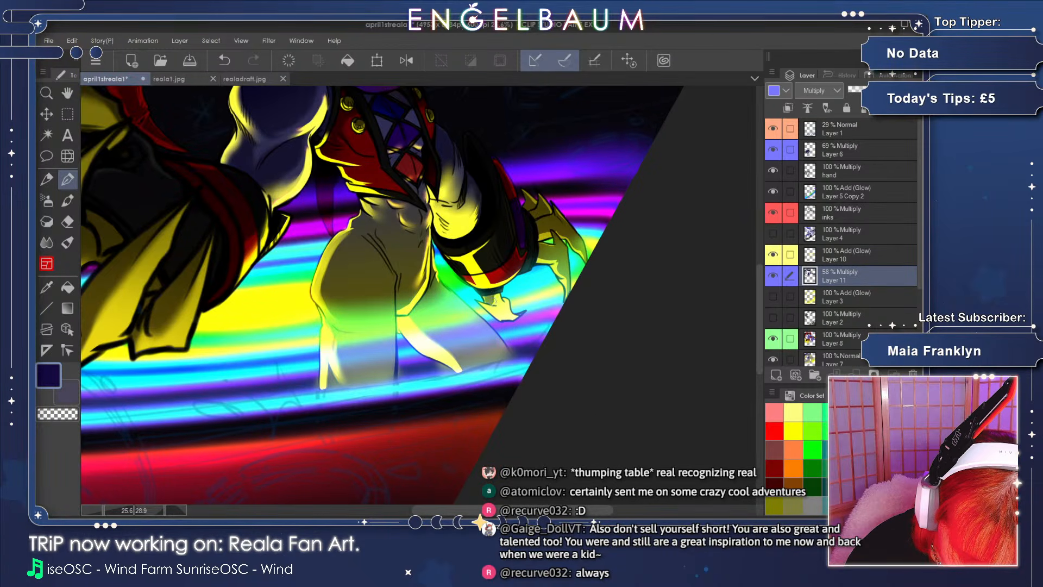
drag(492, 301, 494, 300)
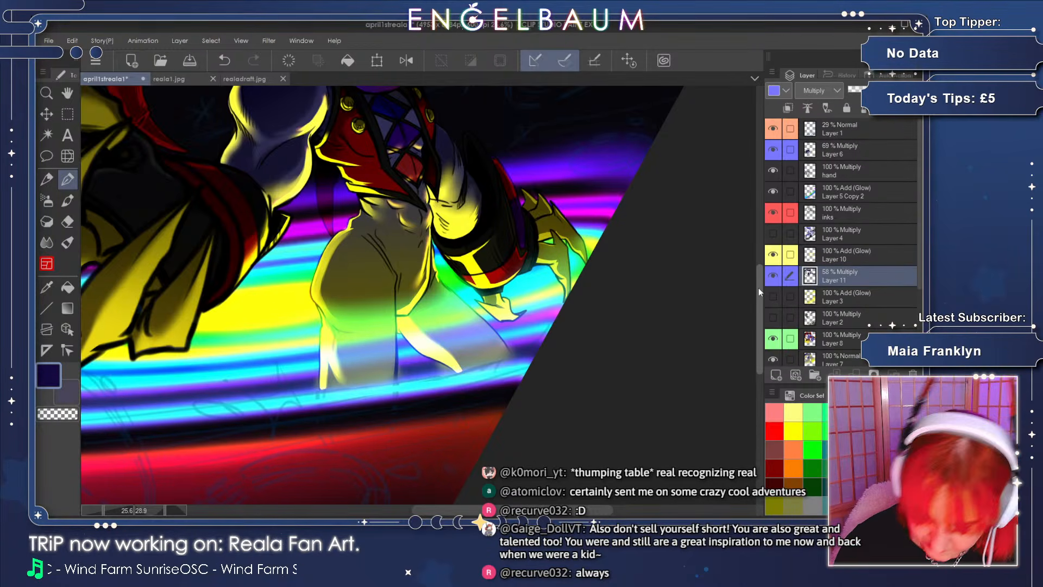
drag(758, 288, 757, 261)
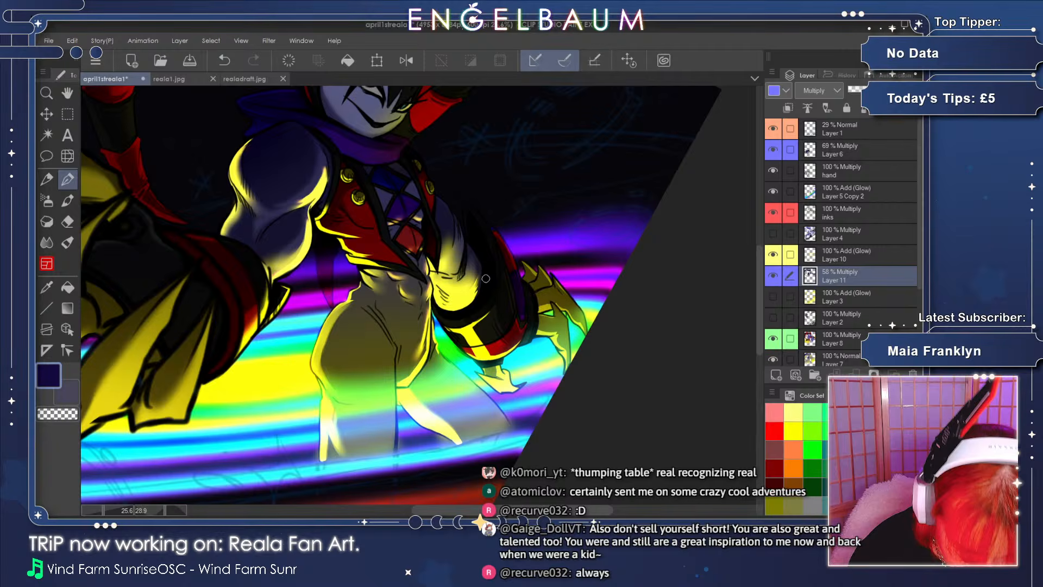
click(231, 61)
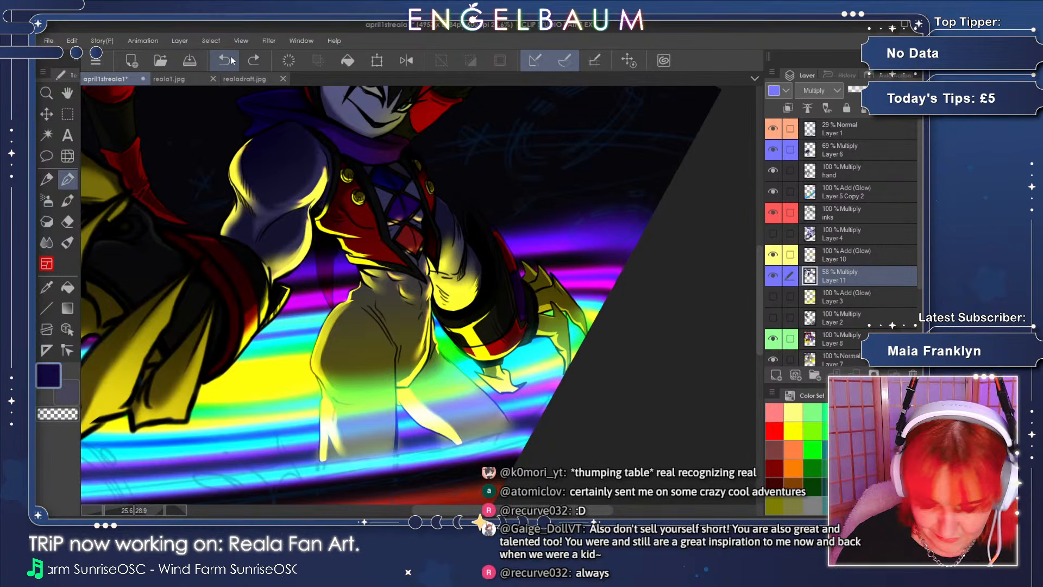
click(67, 222)
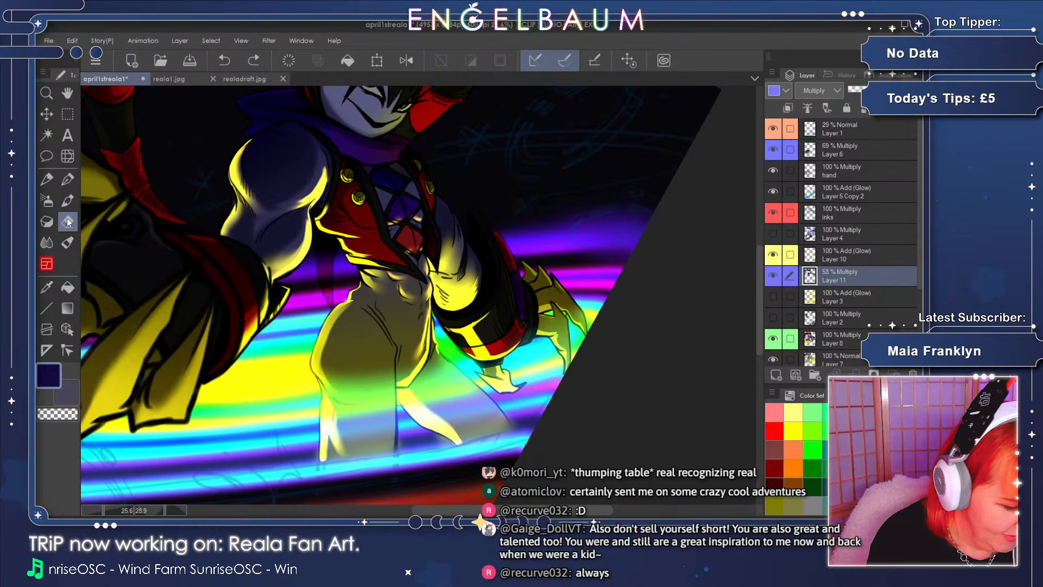
click(498, 234)
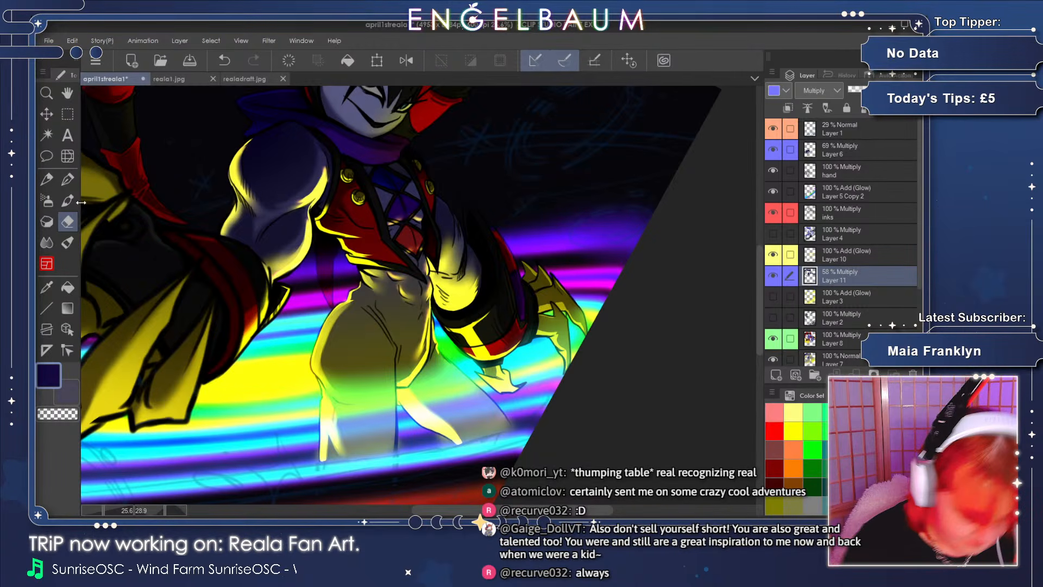
- Check the shading across the far hand, foreground gauntlet, torso and face, and save the artwork
key(p)
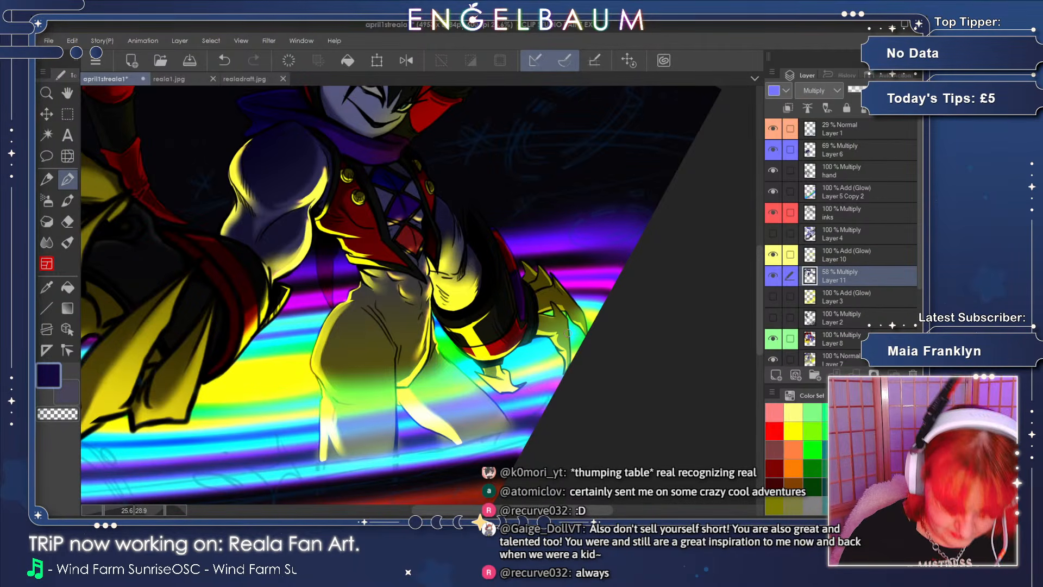
drag(758, 279, 758, 287)
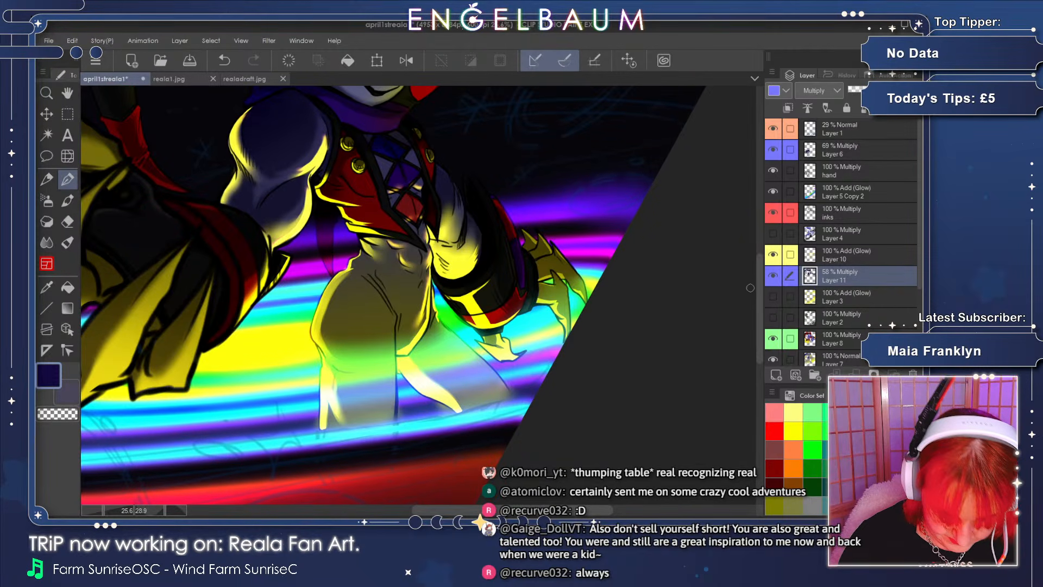
drag(541, 509, 520, 502)
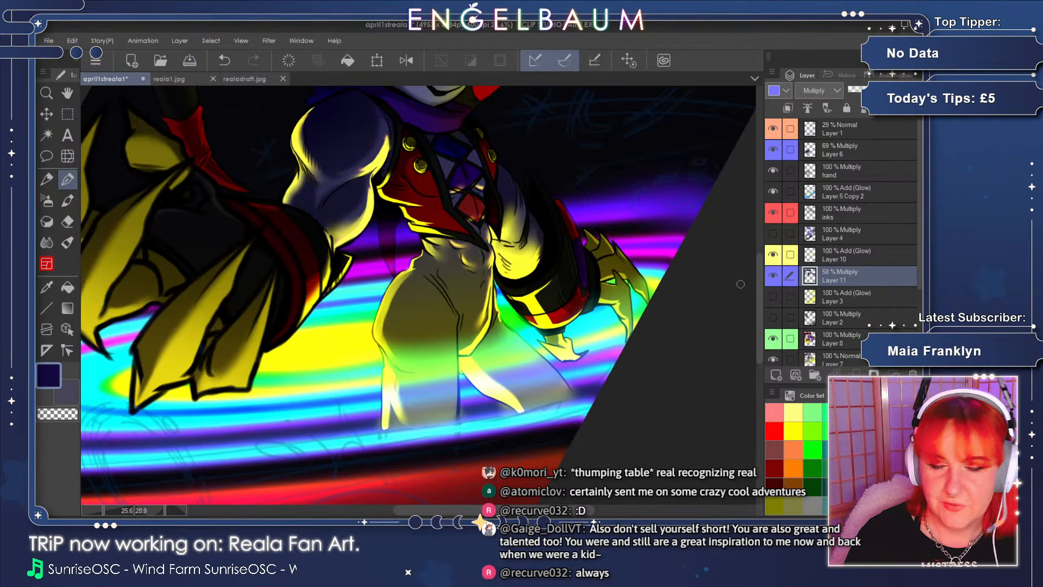
drag(513, 508, 506, 505)
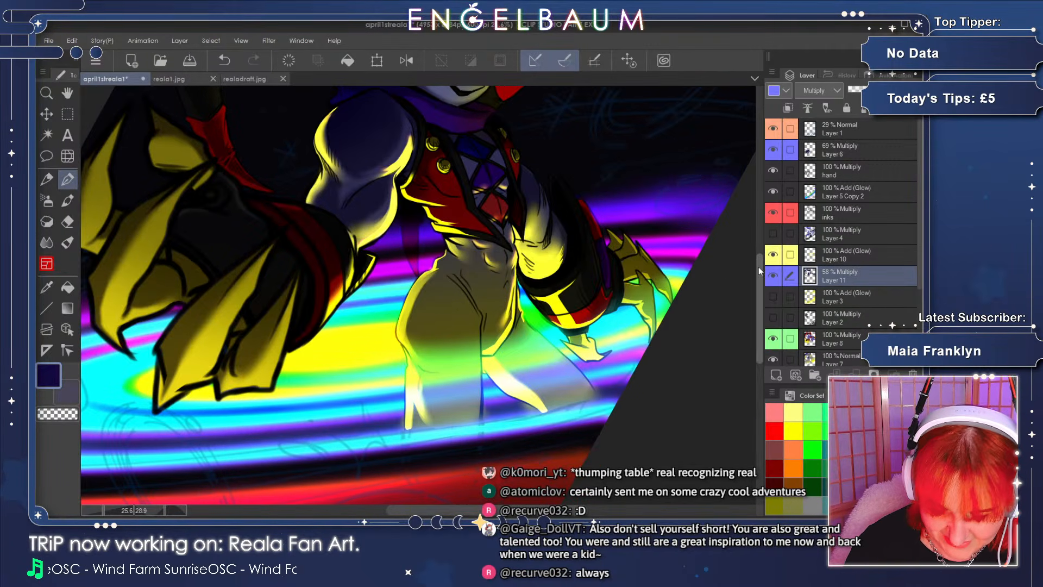
drag(758, 266, 758, 248)
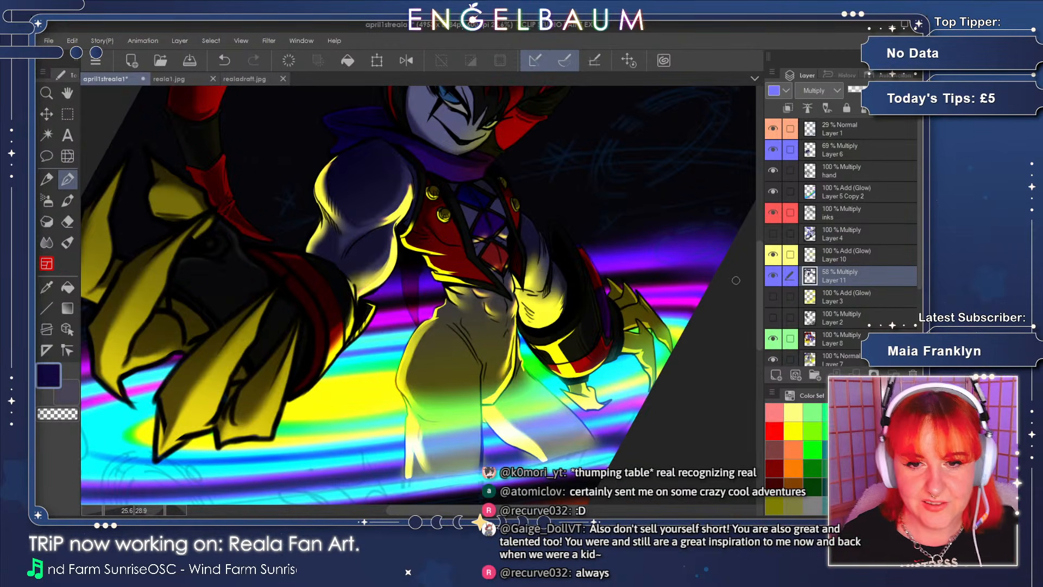
drag(758, 267, 755, 256)
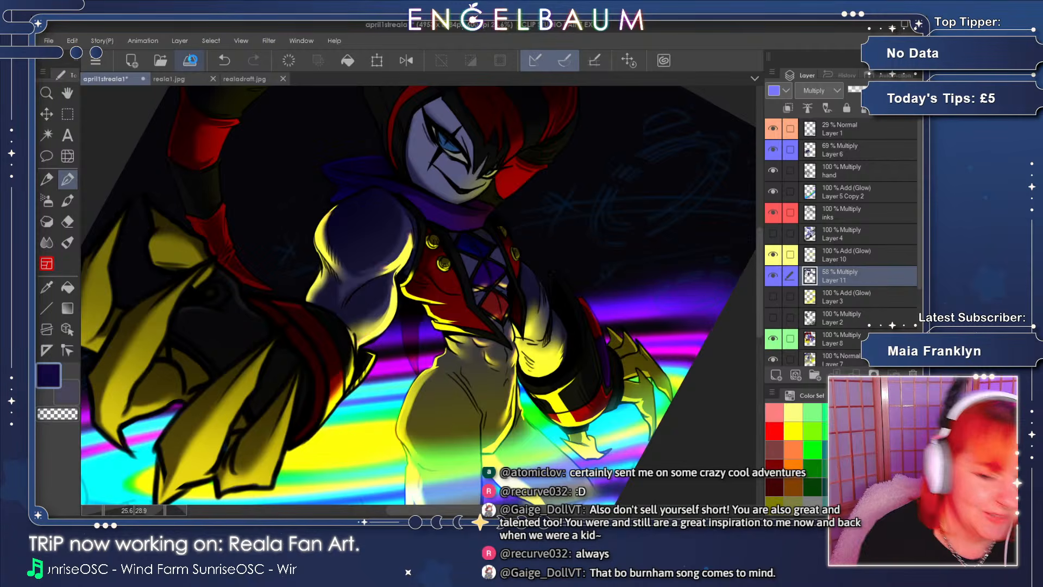
click(191, 59)
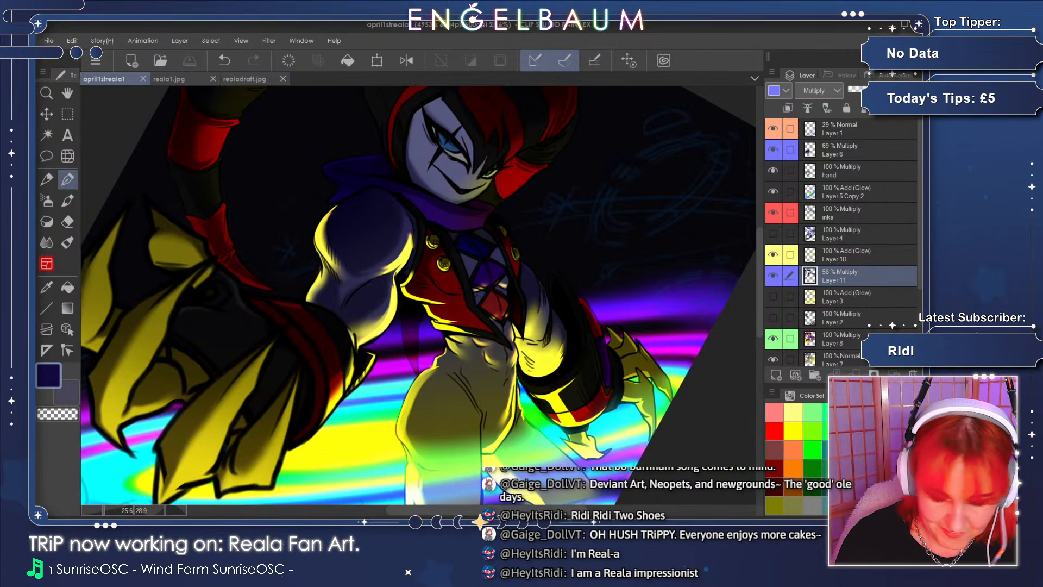
- Compare the figure with and without Layer 11, add a pen shadow to the far forearm and soften it with the Blend tool
click(752, 235)
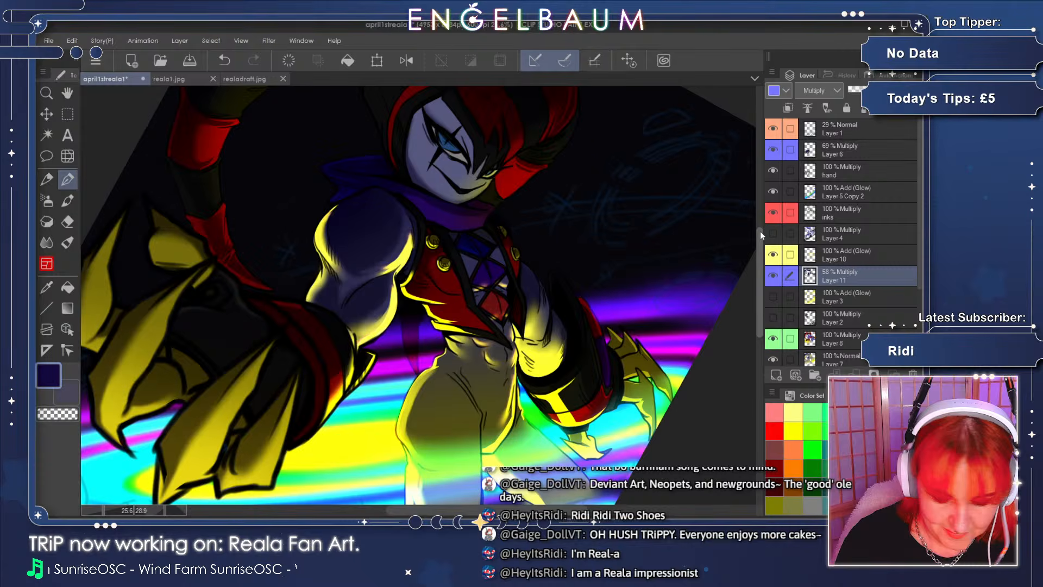
click(773, 275)
click(773, 276)
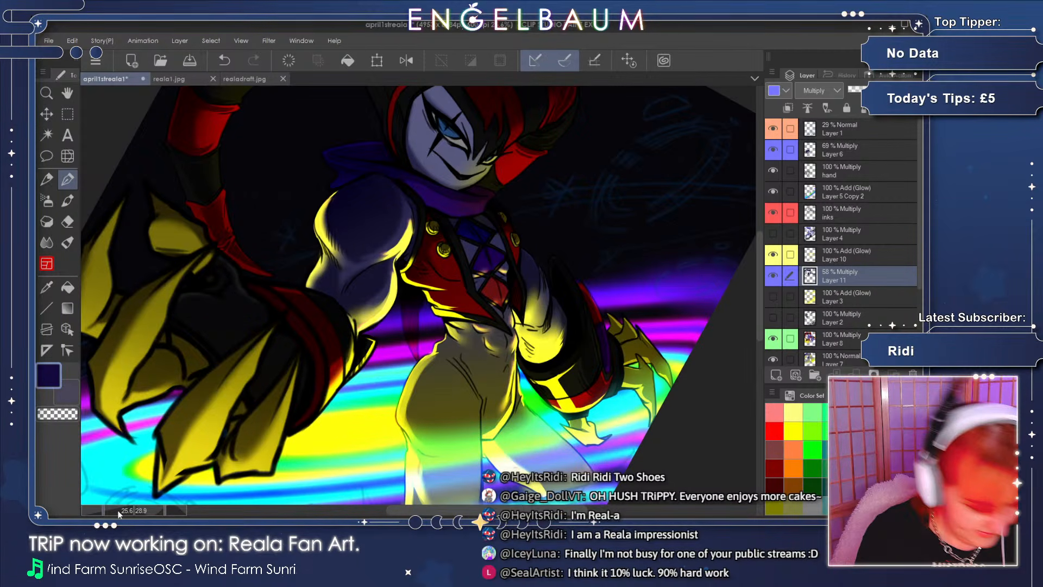
mouse_move(552, 298)
mouse_down()
mouse_move(543, 334)
mouse_move(519, 329)
mouse_move(540, 337)
mouse_move(552, 305)
mouse_up()
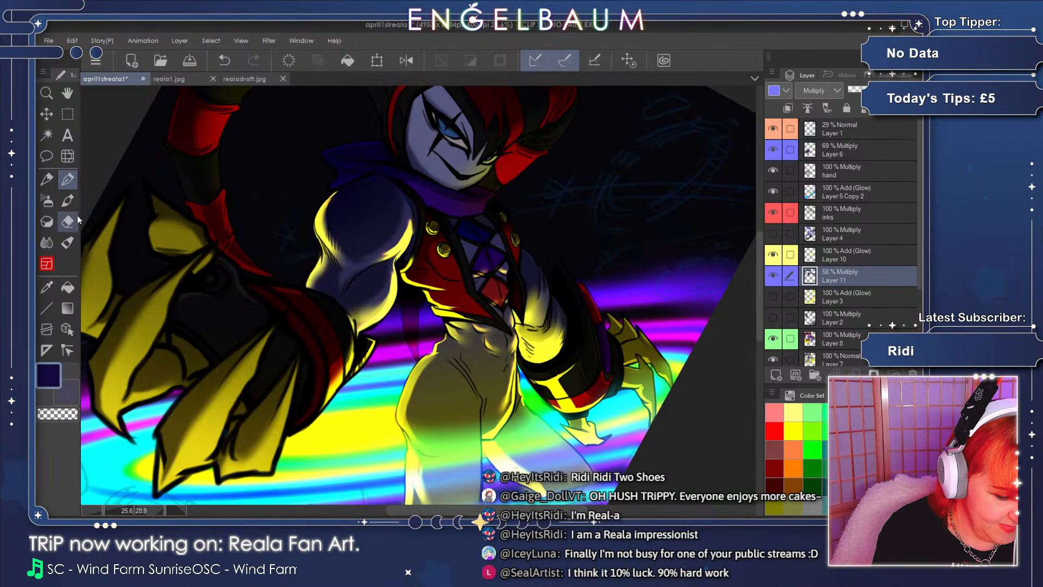
click(50, 241)
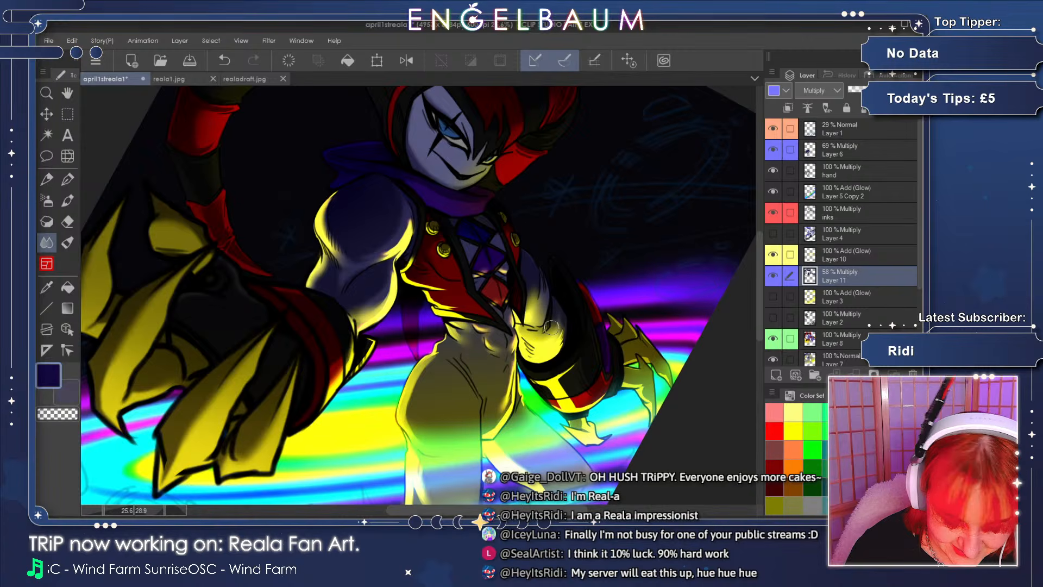
- Add pen shadows to the hip and thigh on Layer 11 and save the artwork
drag(758, 255, 758, 276)
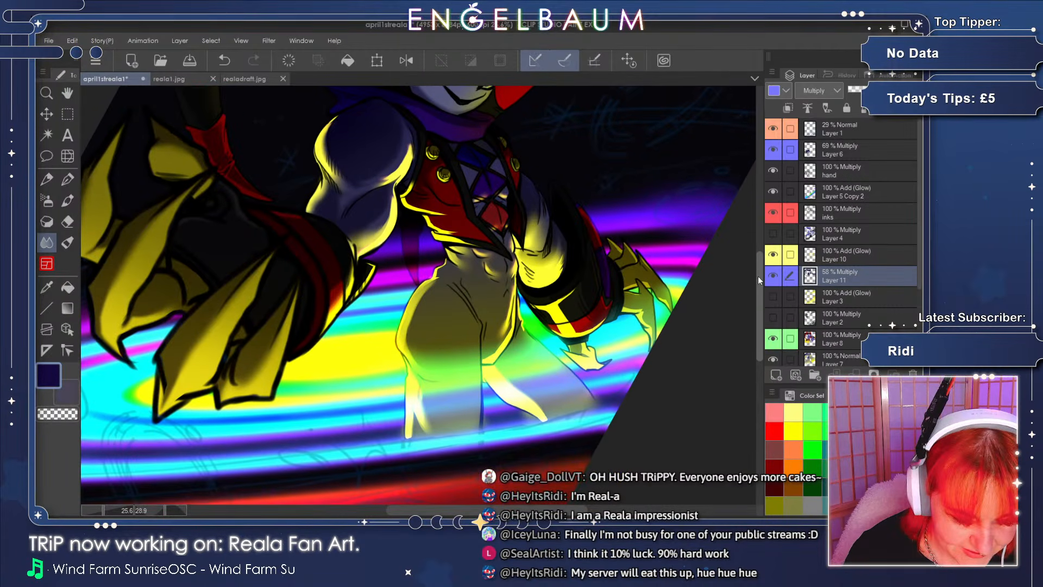
click(73, 177)
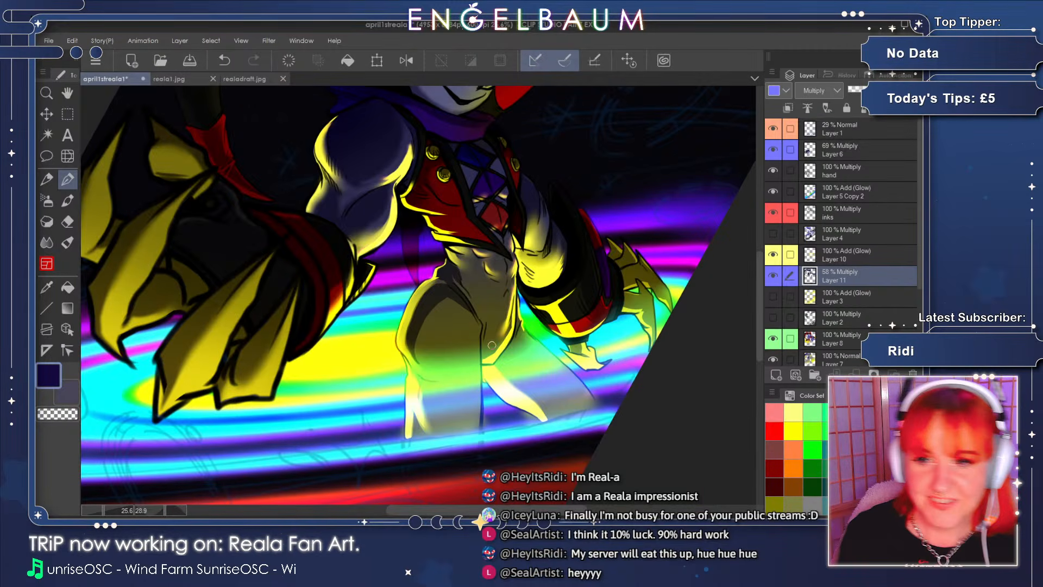
click(193, 63)
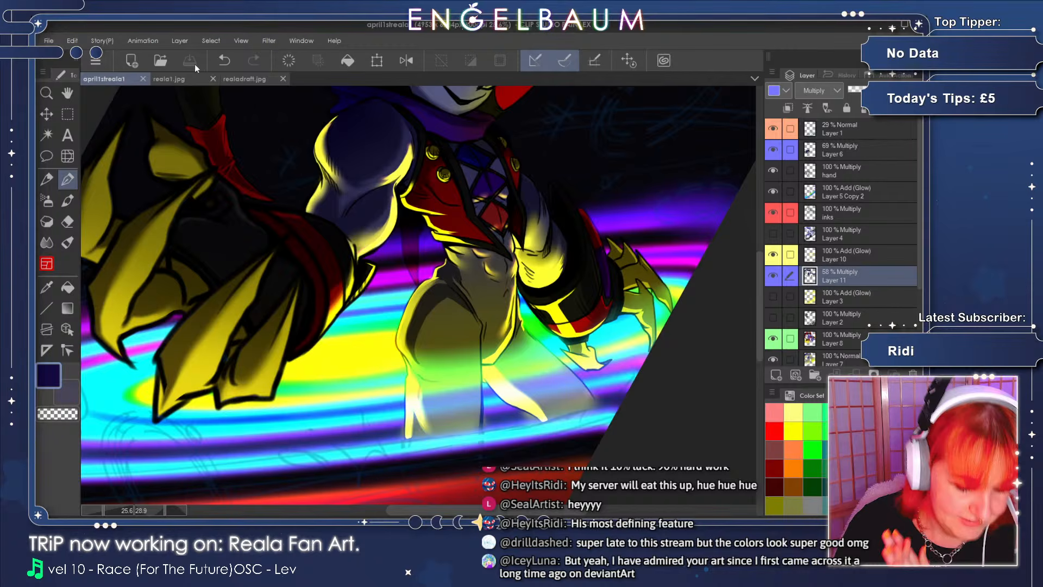
- Review the shading across the whole figure and compare it with and without Layer 11
click(99, 508)
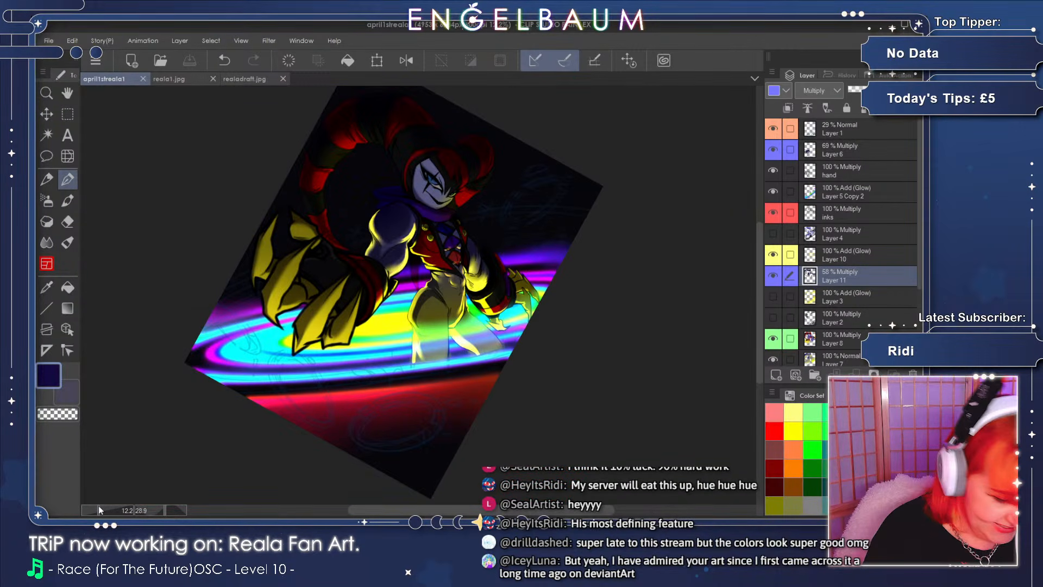
drag(99, 505, 97, 507)
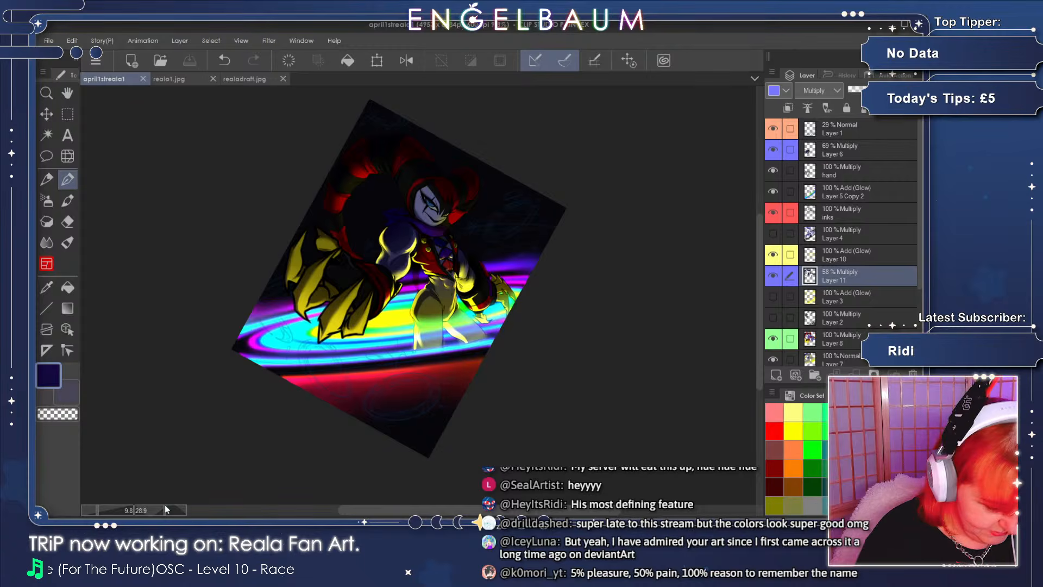
drag(164, 504, 101, 507)
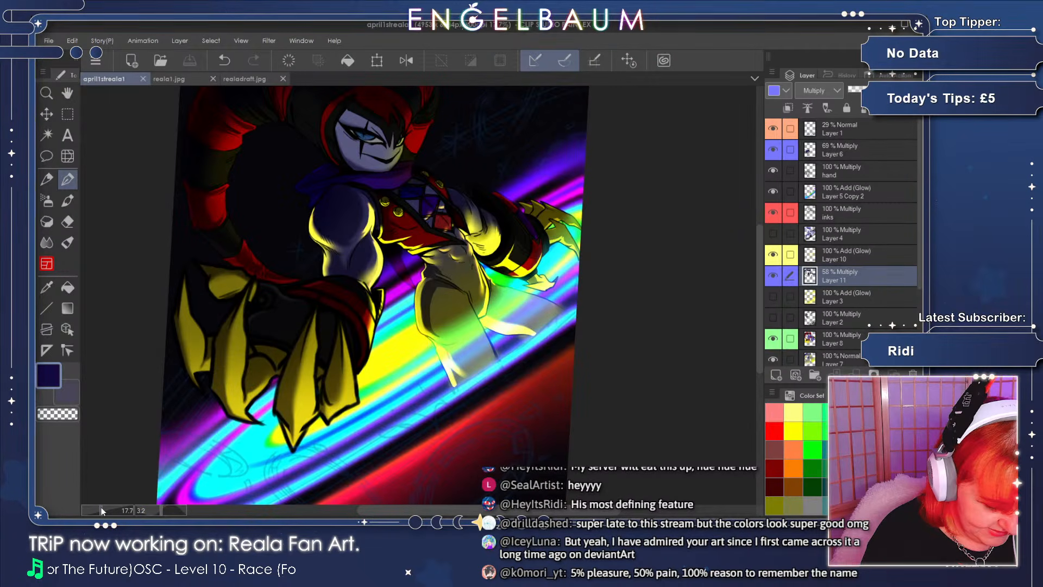
scroll(699, 271, down, 1)
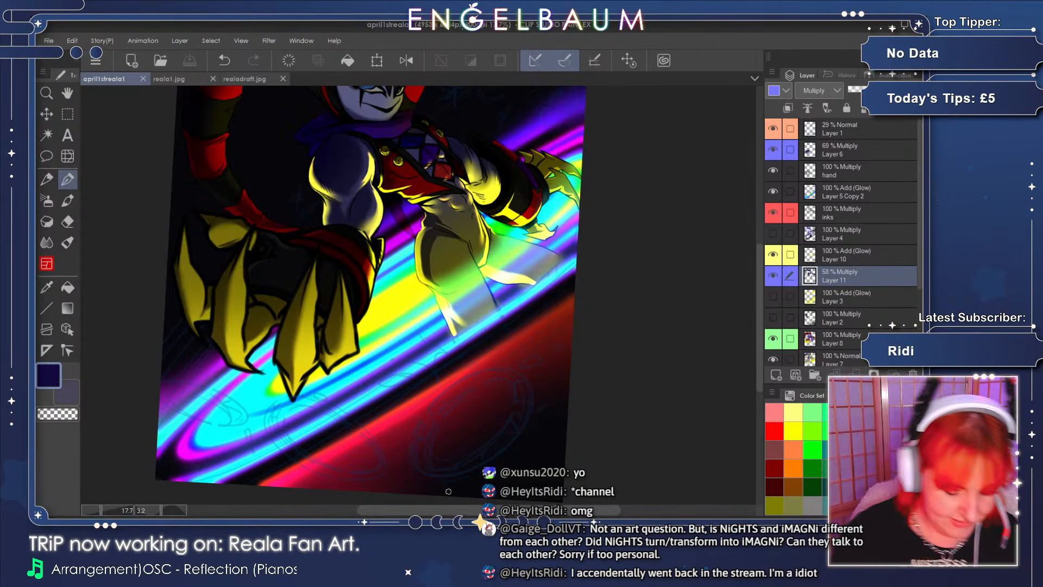
drag(462, 511, 447, 510)
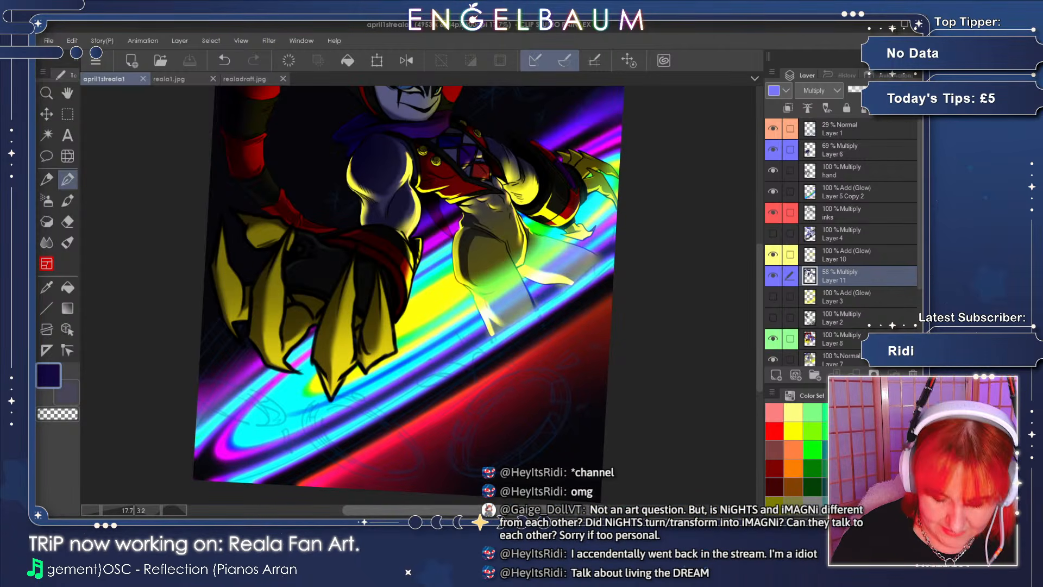
drag(444, 510, 417, 510)
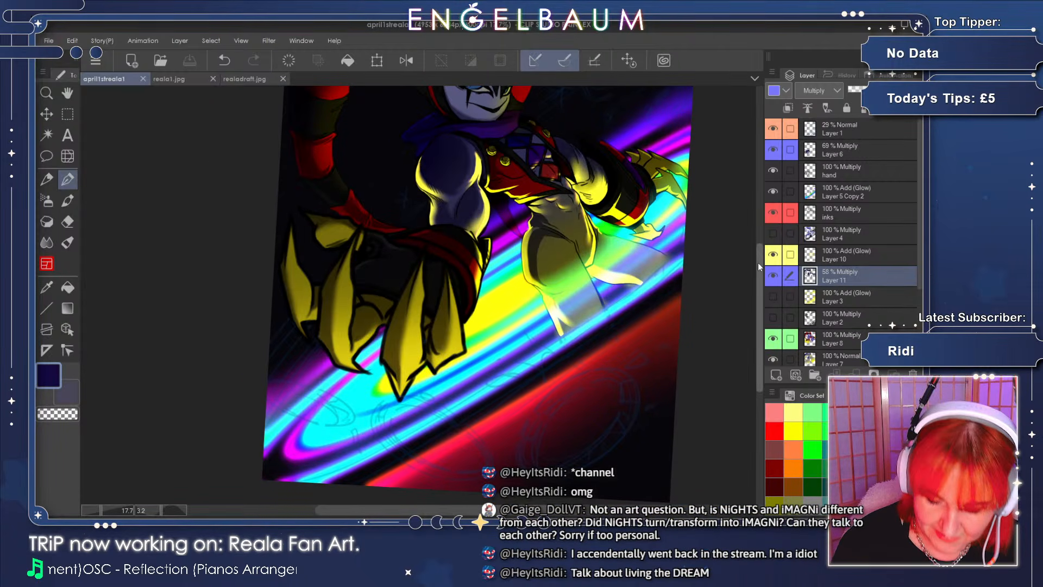
drag(757, 262, 760, 239)
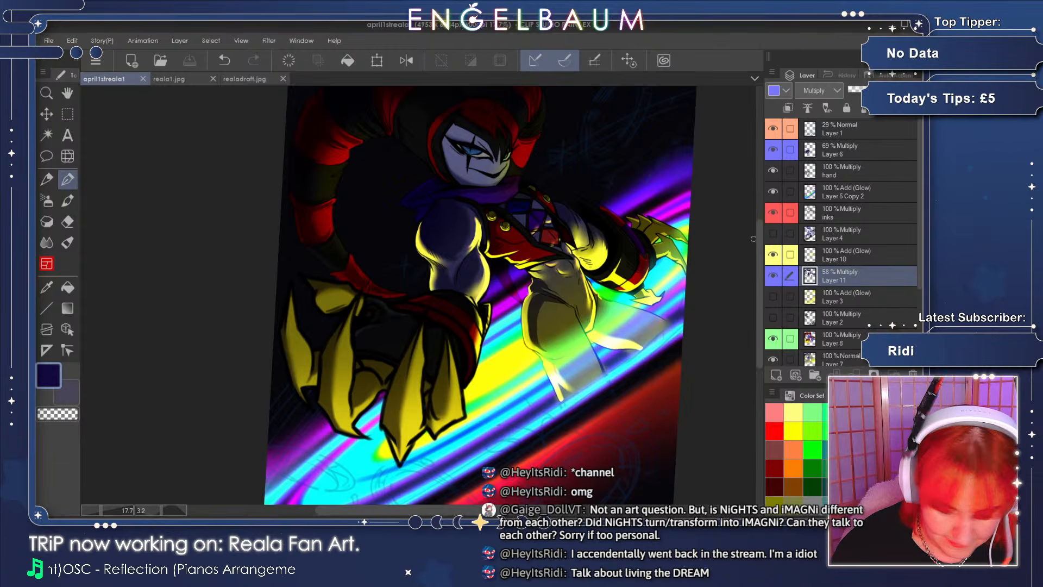
click(773, 276)
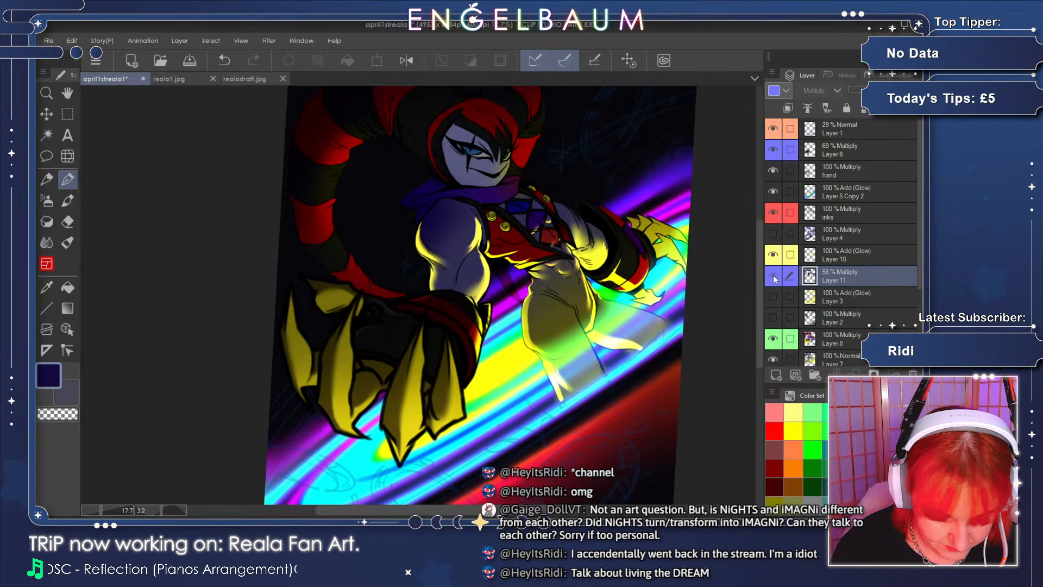
click(773, 276)
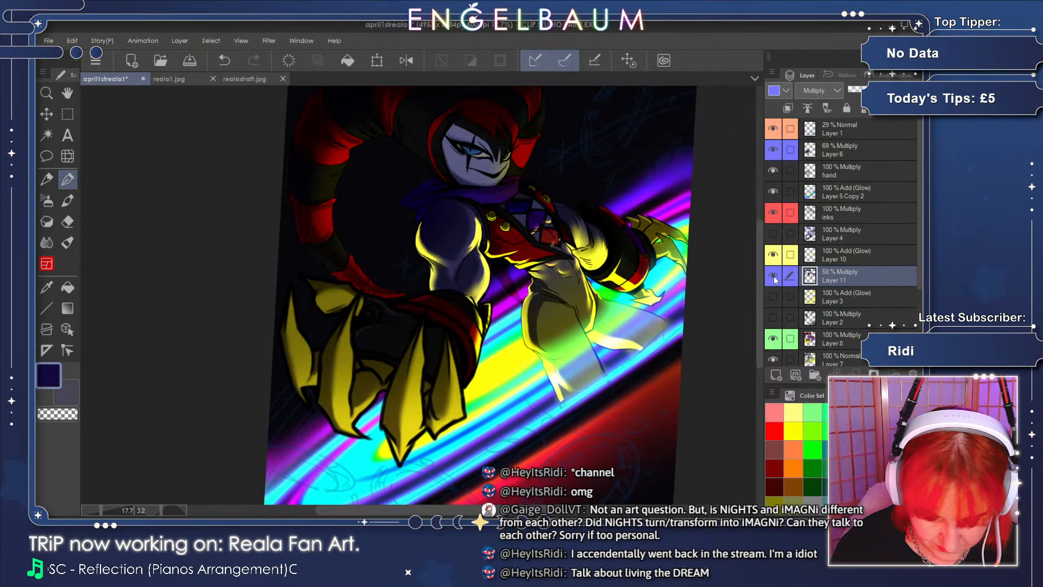
- Add a curved pen shadow along the underside of the near thigh on Layer 11
click(107, 510)
drag(446, 511, 496, 512)
scroll(759, 298, down, 3)
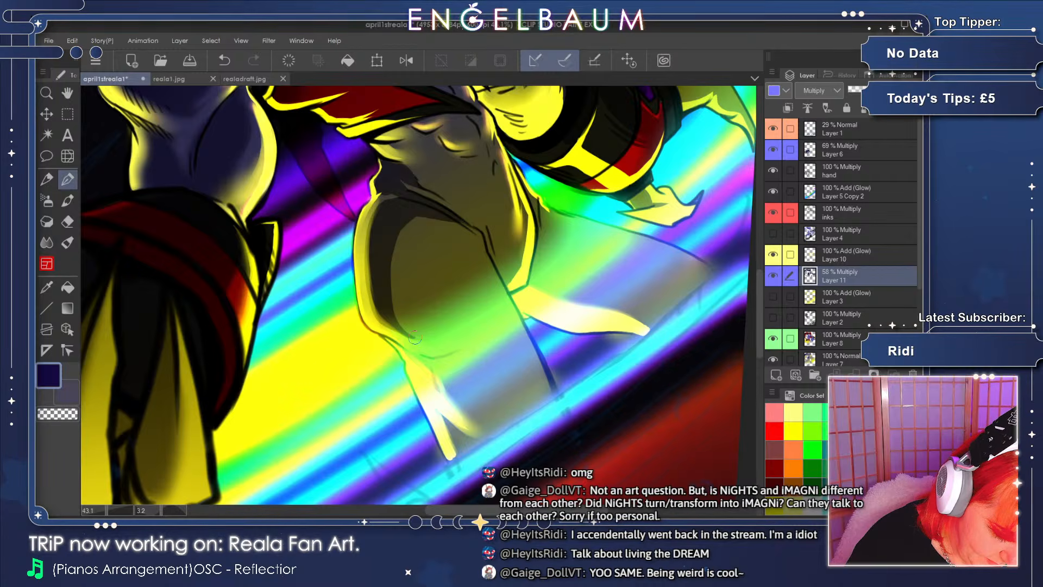
mouse_move(414, 337)
mouse_down()
mouse_move(447, 340)
mouse_move(473, 321)
mouse_up()
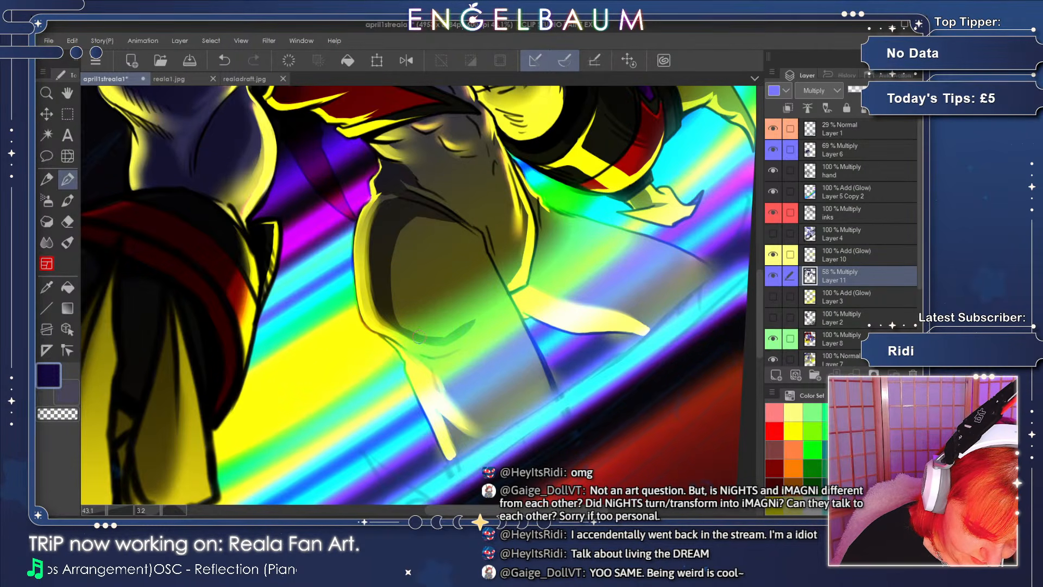
- Soften the edges of the thigh and hip shadows on Layer 11 with the Blend tool
click(155, 510)
click(168, 510)
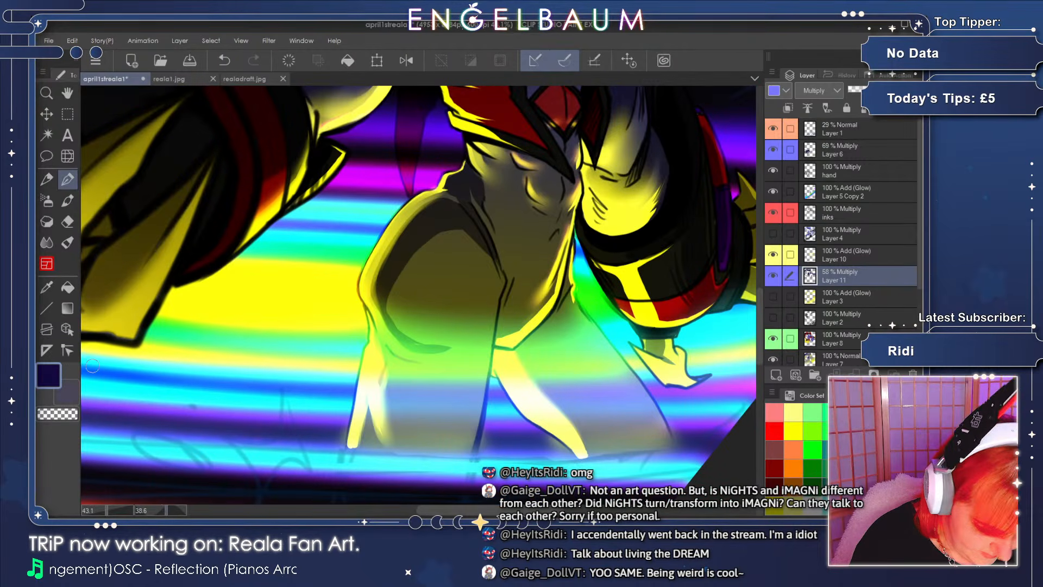
click(47, 242)
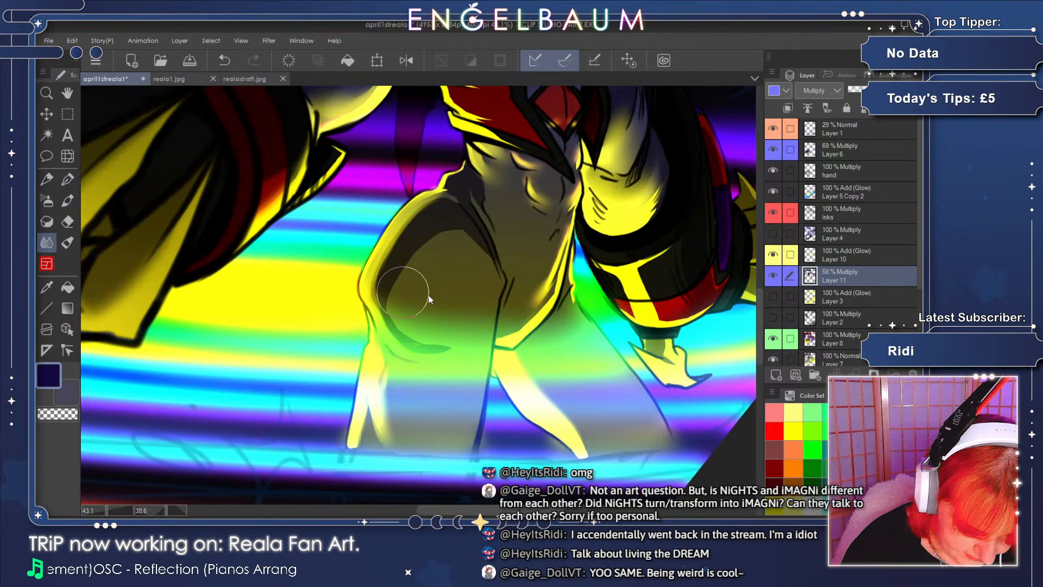
mouse_move(403, 293)
mouse_down()
mouse_move(427, 275)
mouse_move(407, 281)
mouse_move(428, 246)
mouse_move(456, 237)
mouse_move(480, 247)
mouse_move(456, 232)
mouse_move(495, 290)
mouse_move(481, 240)
mouse_up()
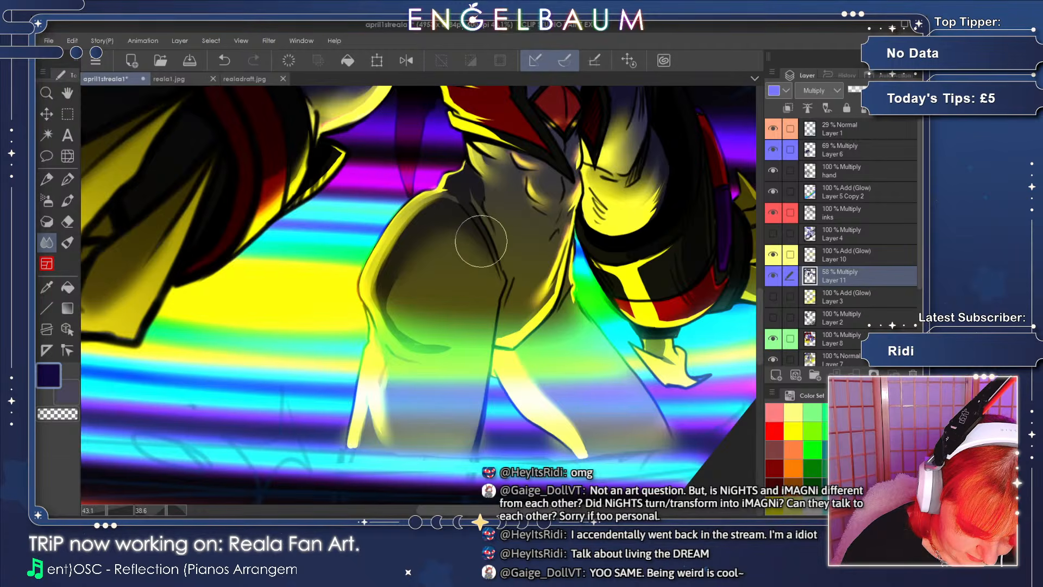
drag(398, 305, 417, 326)
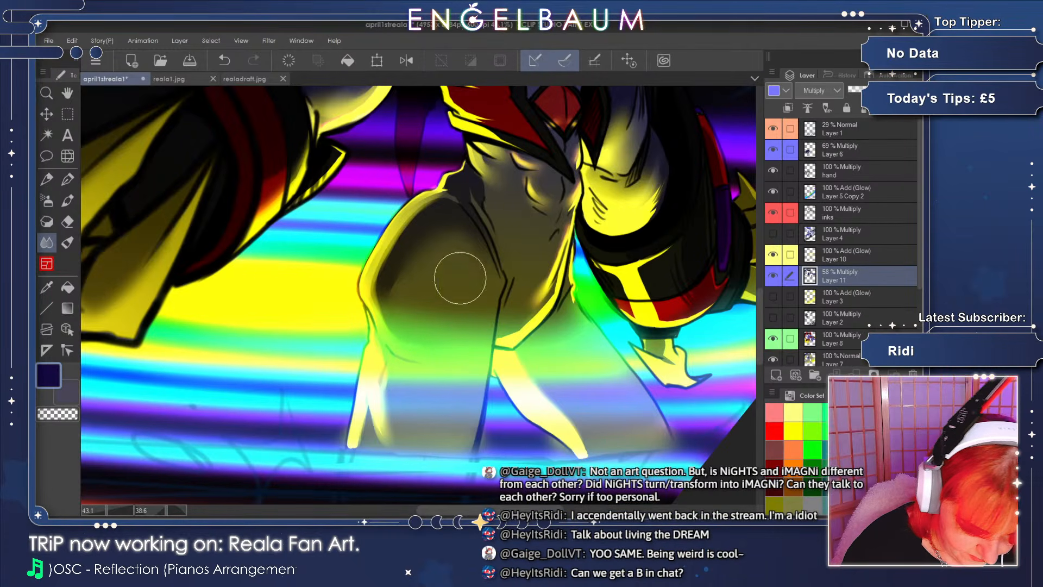
drag(398, 266, 402, 326)
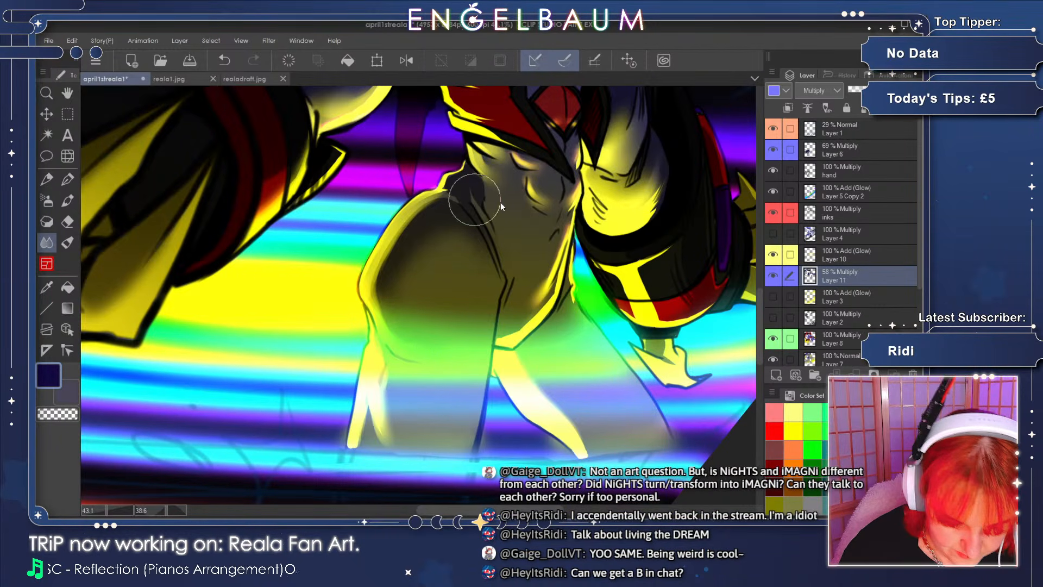
mouse_move(474, 200)
mouse_down()
mouse_move(471, 184)
mouse_move(516, 219)
mouse_up()
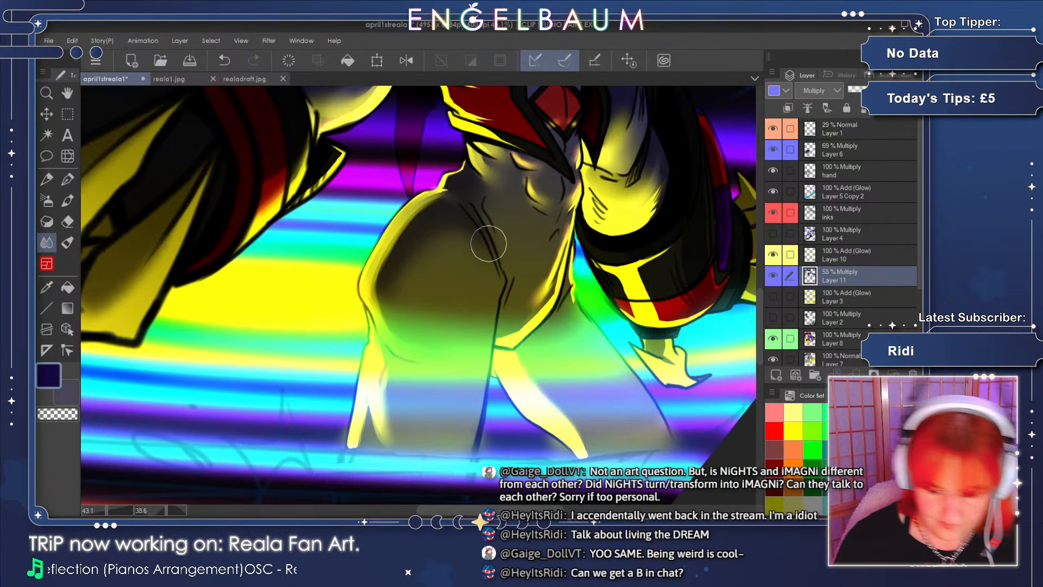
- Add a small pen shadow at the waist just under the vest and soften it with the Blend tool
drag(760, 300, 759, 280)
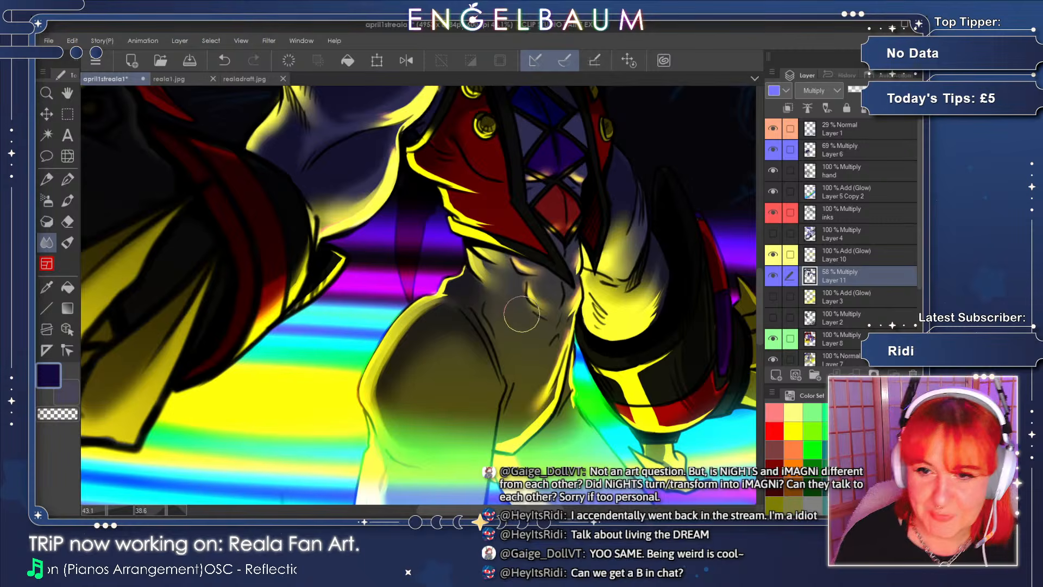
drag(463, 510, 482, 510)
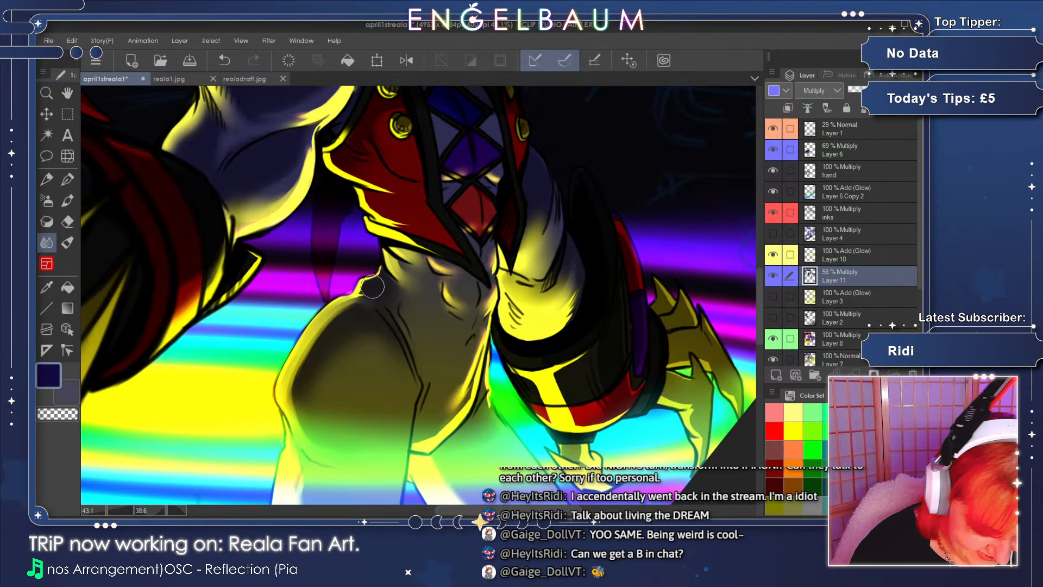
click(67, 178)
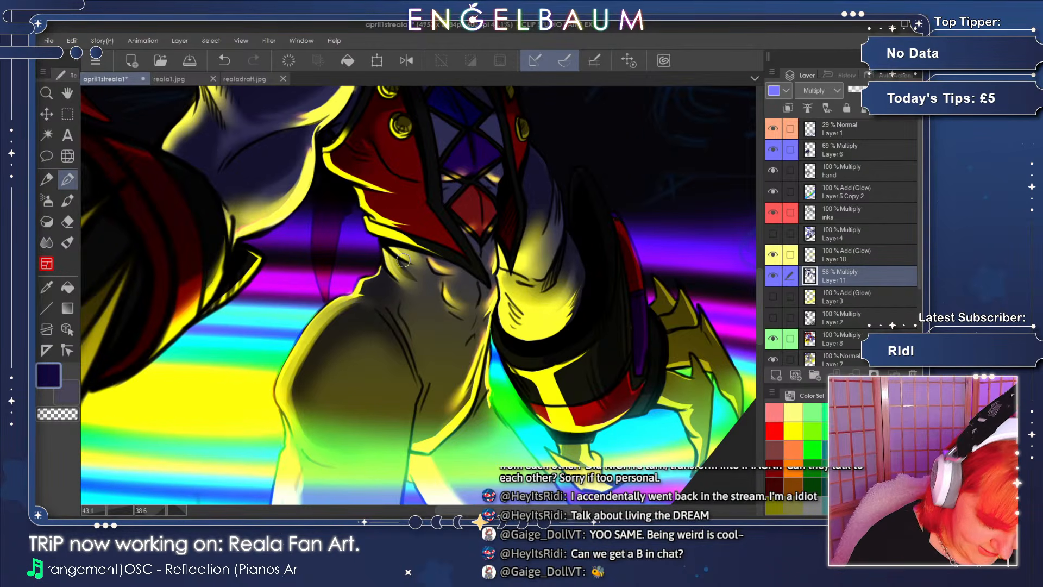
click(47, 242)
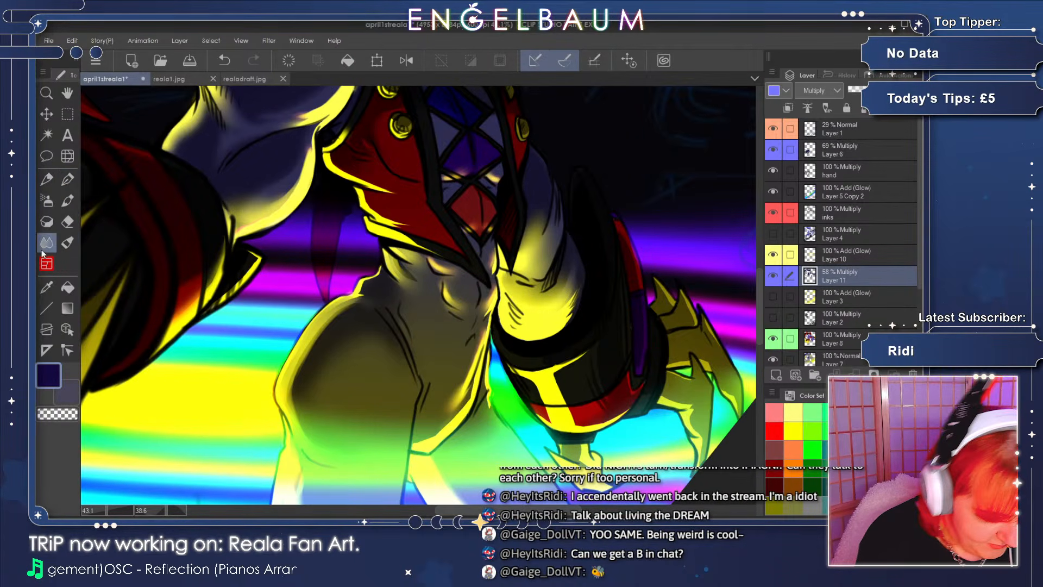
drag(407, 270, 433, 282)
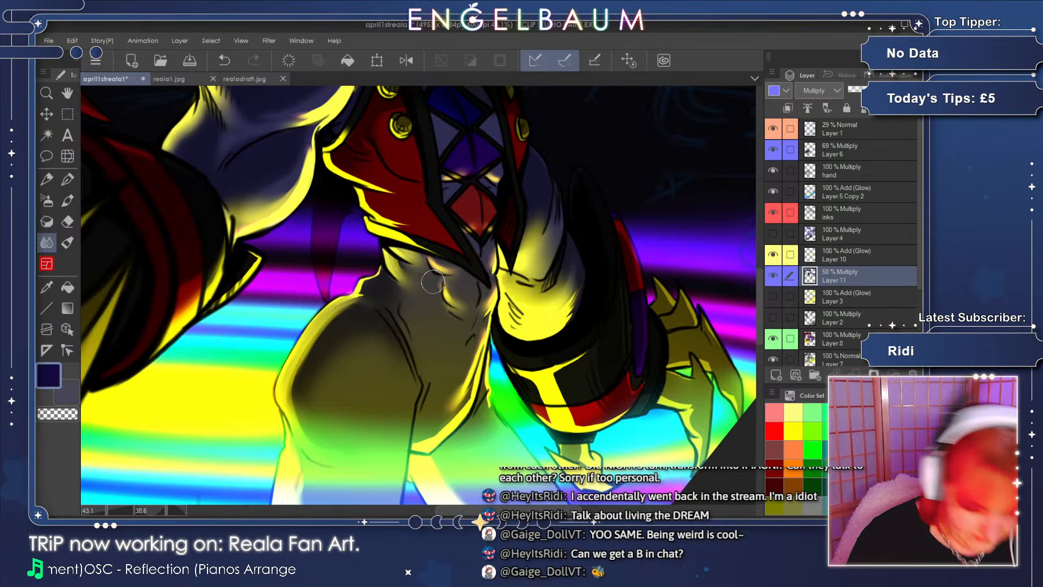
- Compare the figure with and without the Add (Glow) effect of Layer 3
click(66, 181)
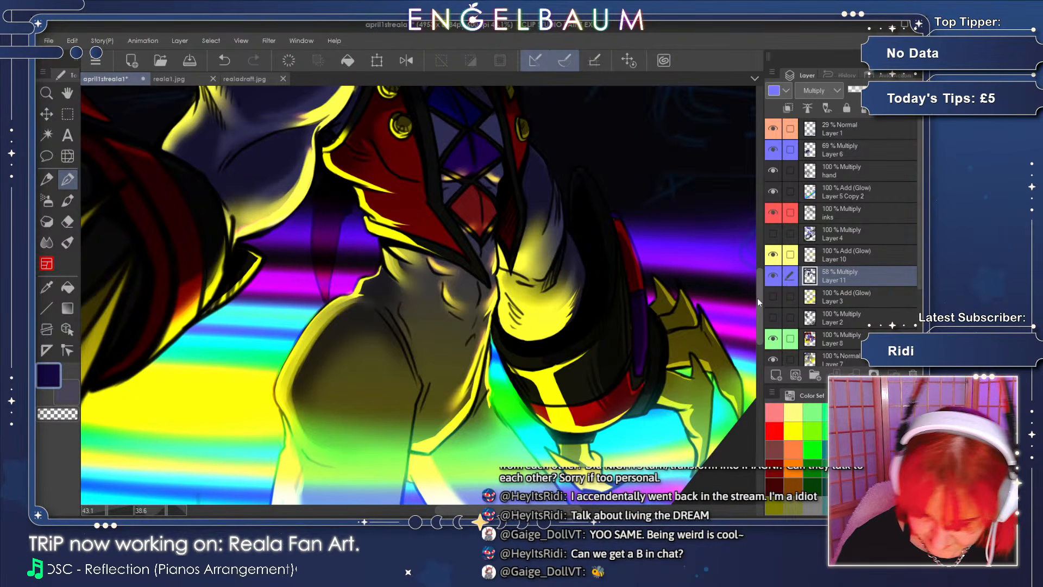
mouse_move(757, 297)
mouse_down()
mouse_move(758, 308)
mouse_move(761, 286)
mouse_up()
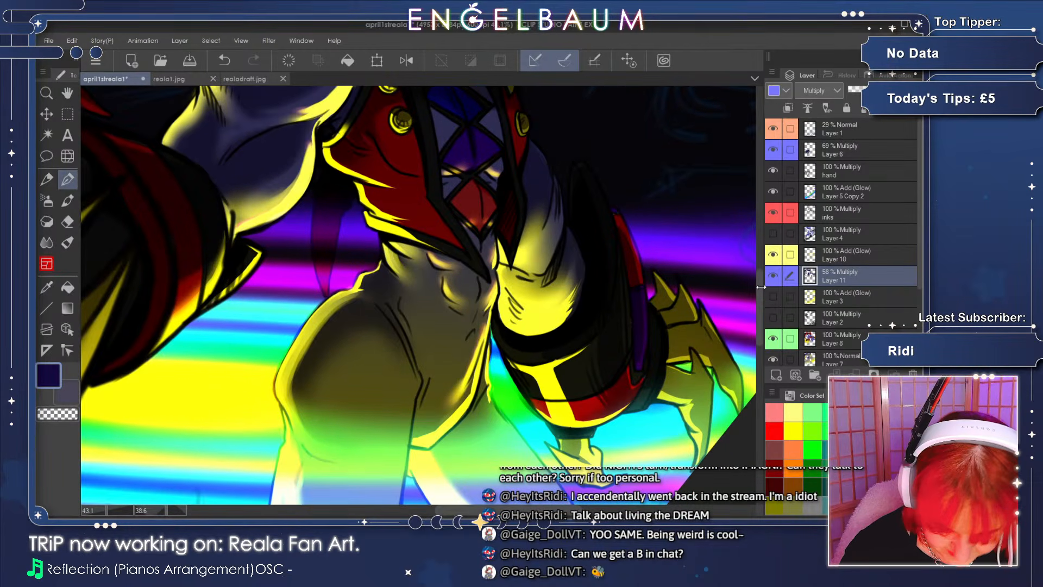
click(871, 298)
click(773, 296)
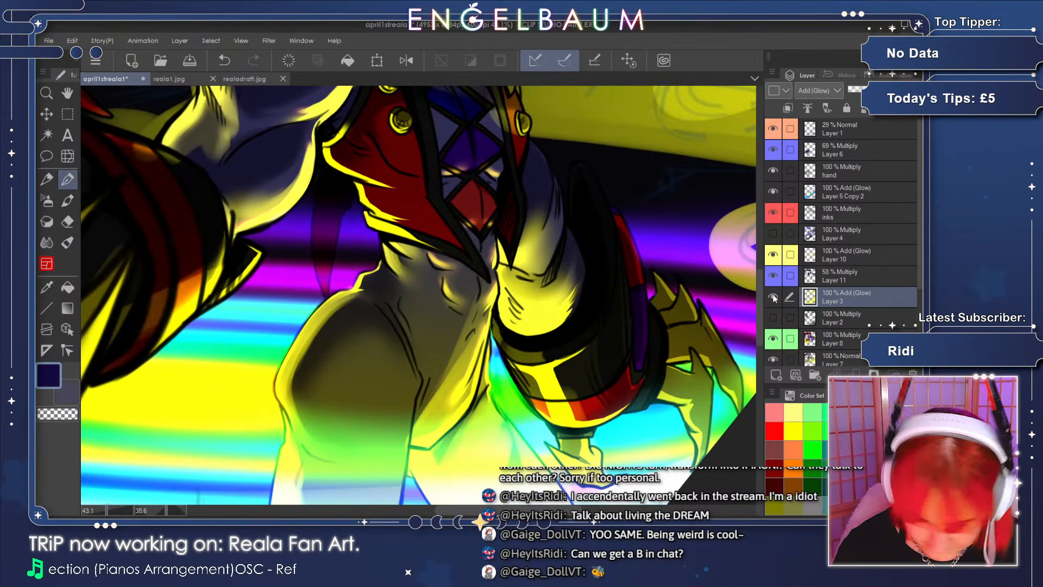
click(772, 296)
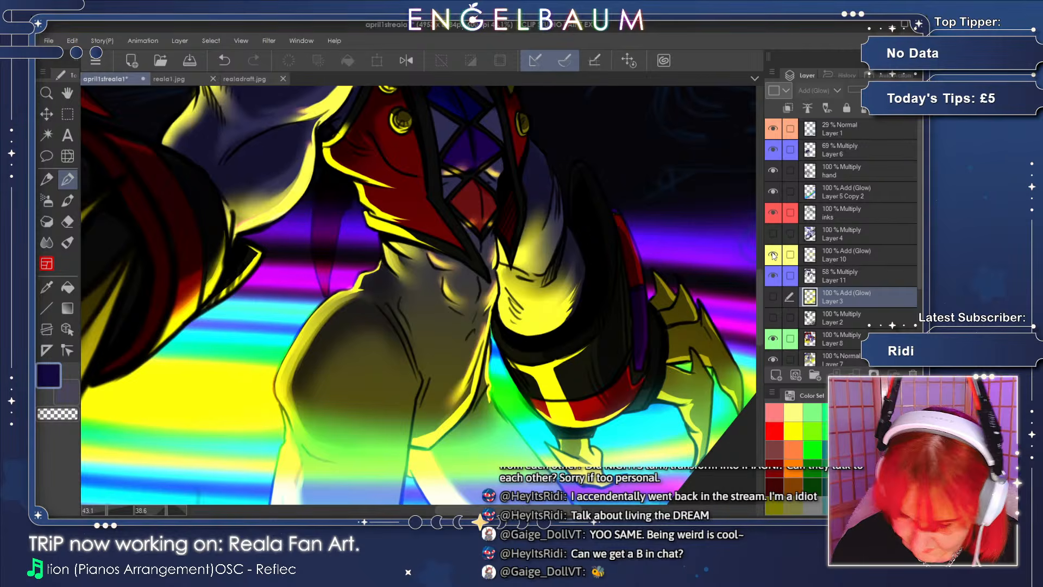
- Return to Layer 11 and refine the far arm's shadow with the pen and the Blend tool
drag(758, 281, 749, 256)
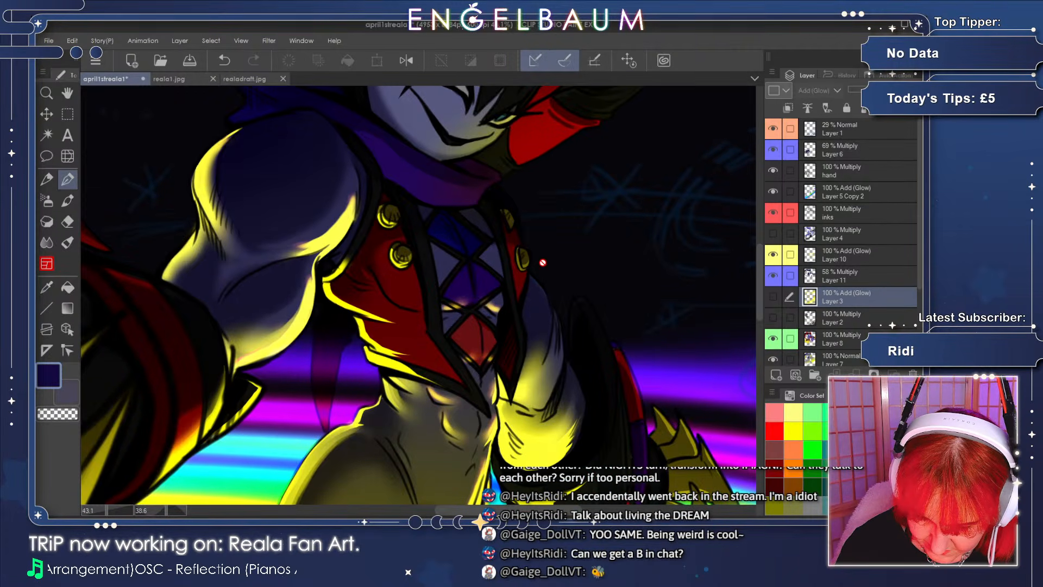
click(859, 276)
click(774, 275)
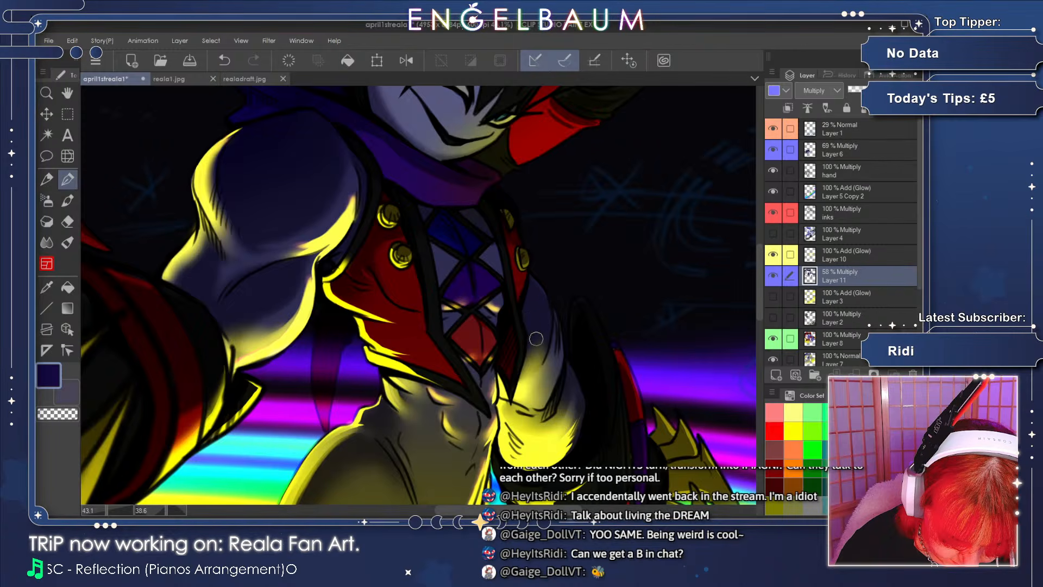
click(52, 246)
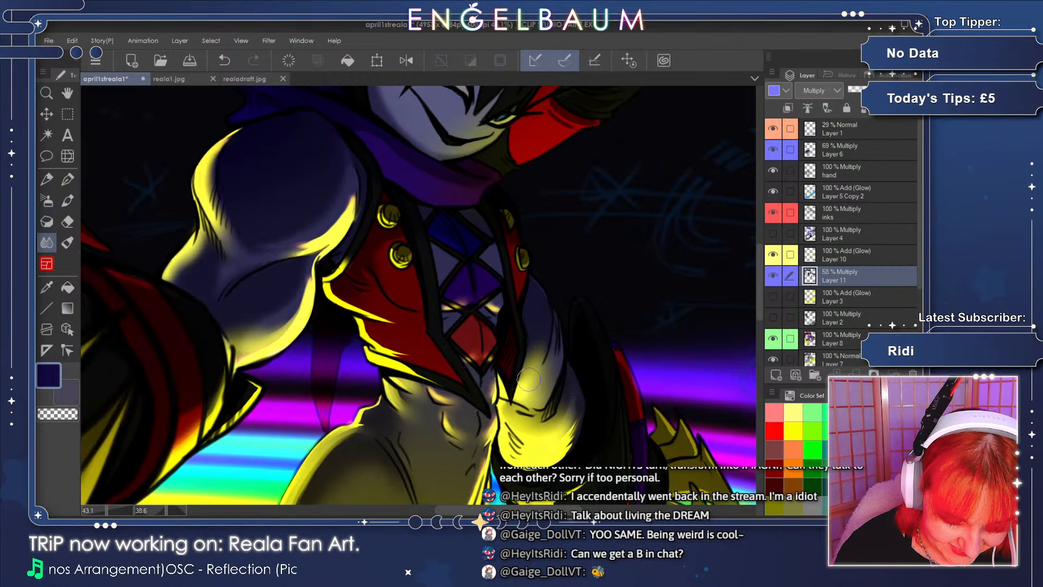
- Compare the figure with and without Layer 10's glow, and erase part of that glow across the far elbow crease
scroll(746, 262, down, 3)
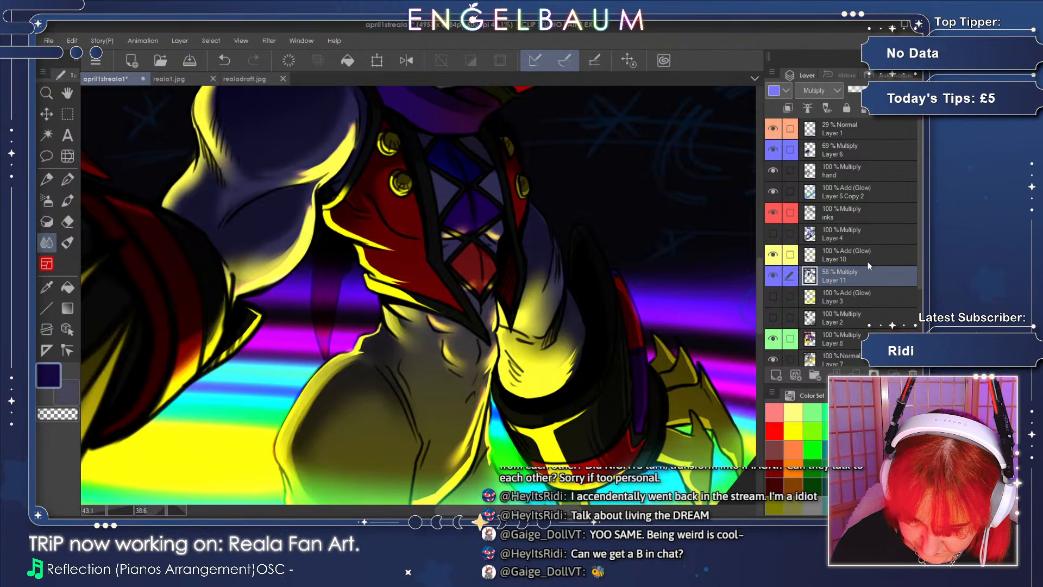
click(772, 255)
click(772, 254)
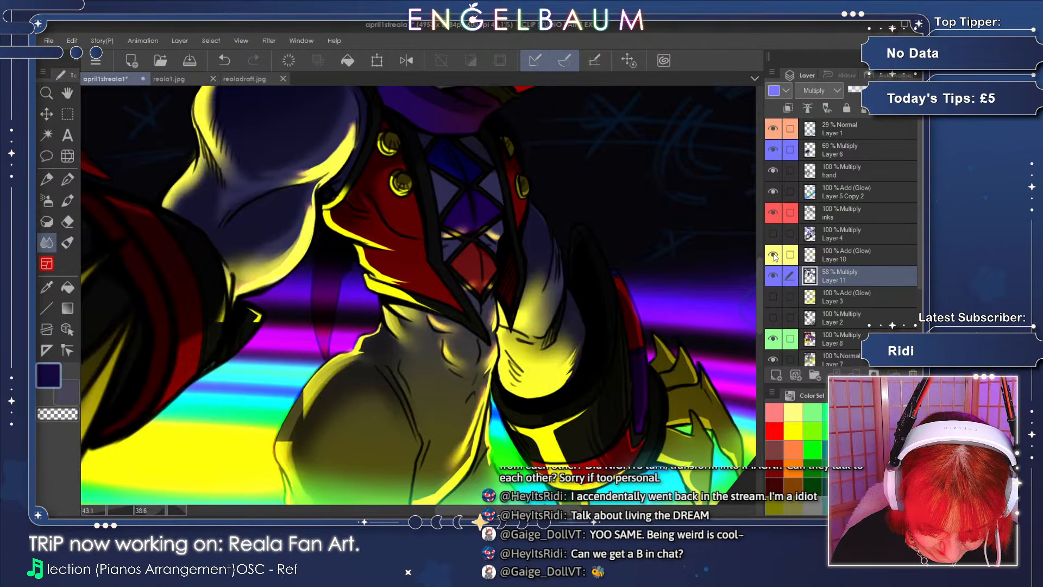
click(874, 255)
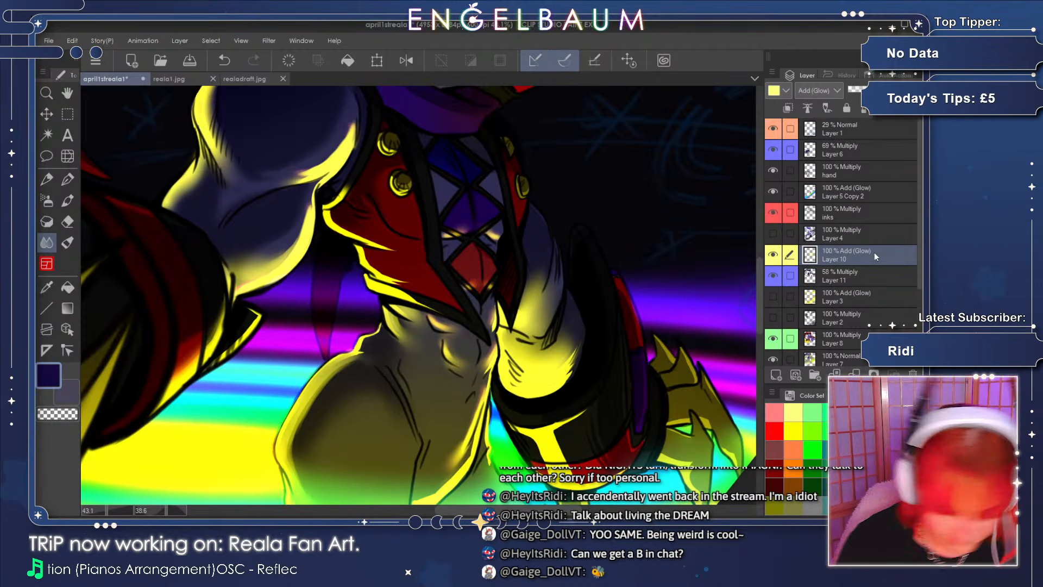
click(70, 222)
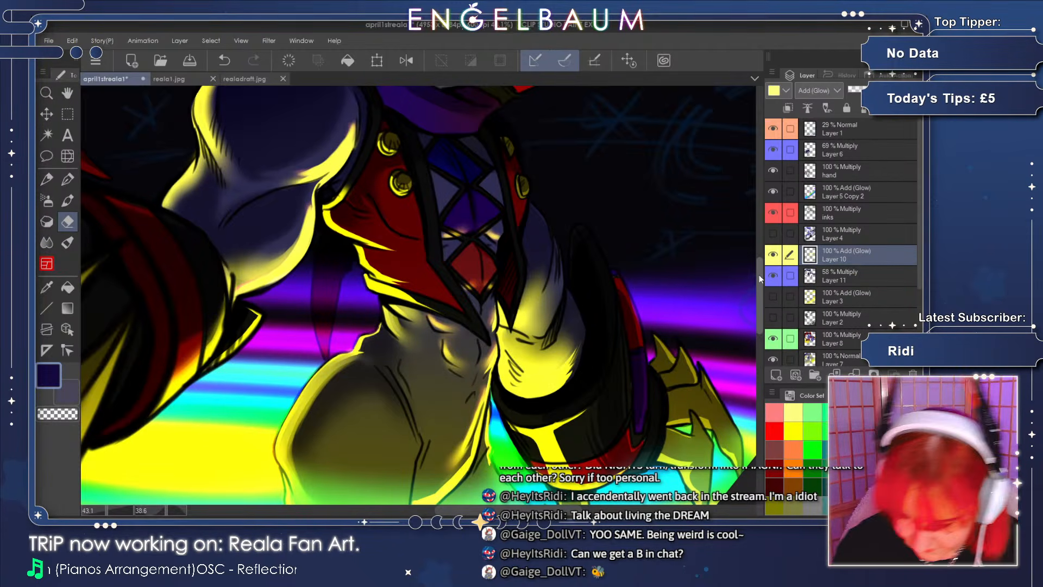
drag(758, 274, 758, 279)
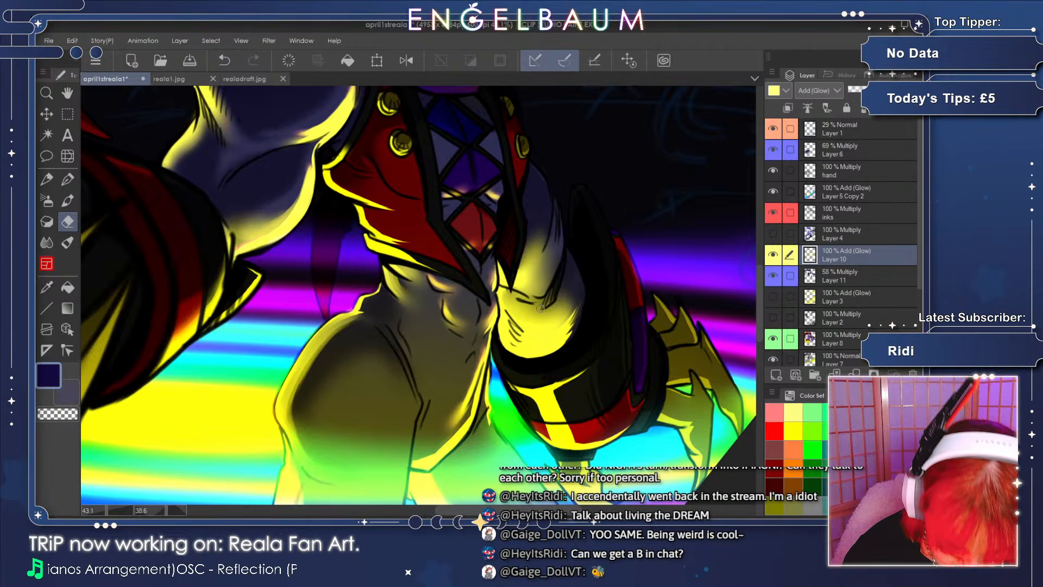
mouse_move(502, 297)
mouse_down()
mouse_move(538, 321)
mouse_move(565, 293)
mouse_move(558, 299)
mouse_up()
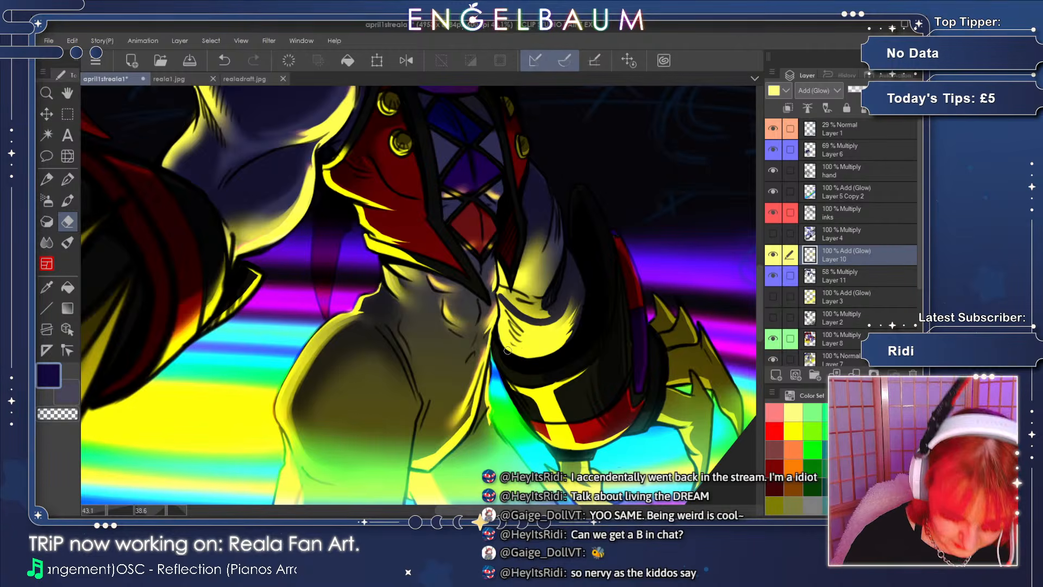
- Erase more of Layer 10's glow around the far elbow crease and soften the remaining glow edges with the Blend tool
mouse_move(498, 338)
mouse_down()
mouse_move(513, 357)
mouse_move(572, 341)
mouse_up()
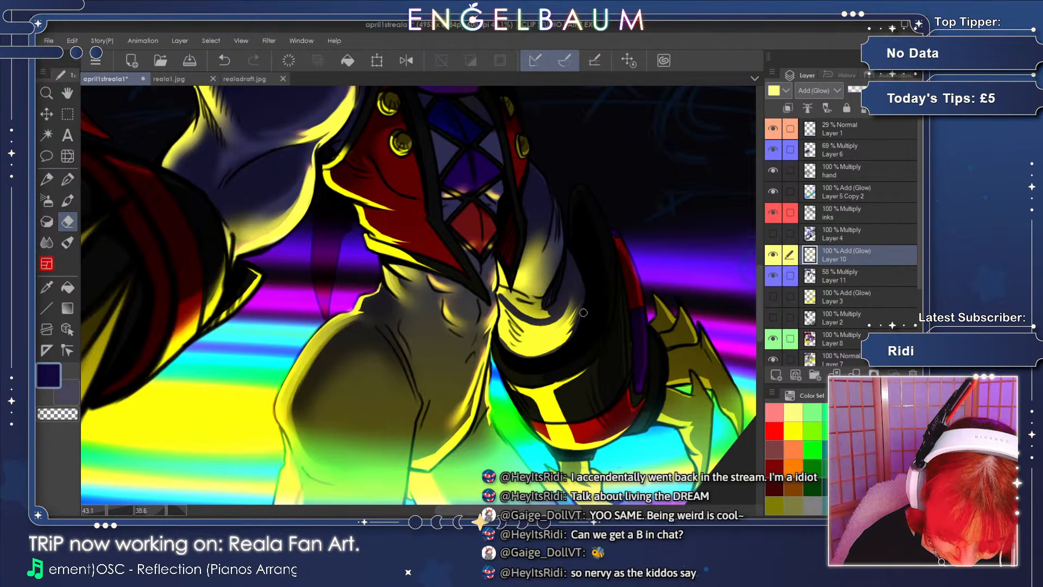
mouse_move(497, 327)
mouse_down()
mouse_move(514, 352)
mouse_move(496, 335)
mouse_move(547, 345)
mouse_up()
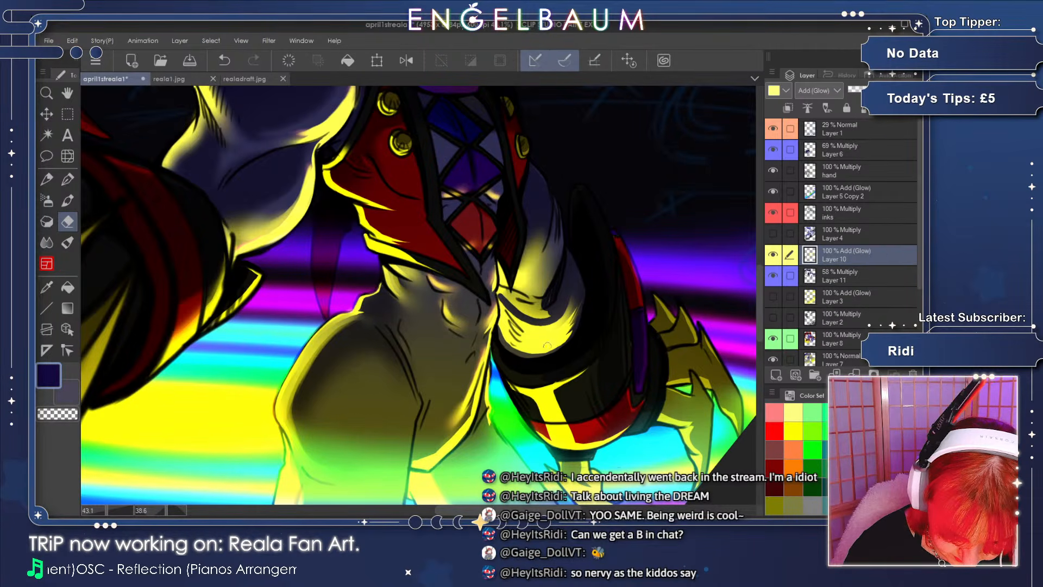
drag(506, 312, 510, 349)
mouse_move(499, 299)
mouse_down()
mouse_move(544, 304)
mouse_move(519, 302)
mouse_move(527, 313)
mouse_move(552, 313)
mouse_move(514, 299)
mouse_move(553, 299)
mouse_move(520, 298)
mouse_move(560, 284)
mouse_move(527, 301)
mouse_move(560, 274)
mouse_up()
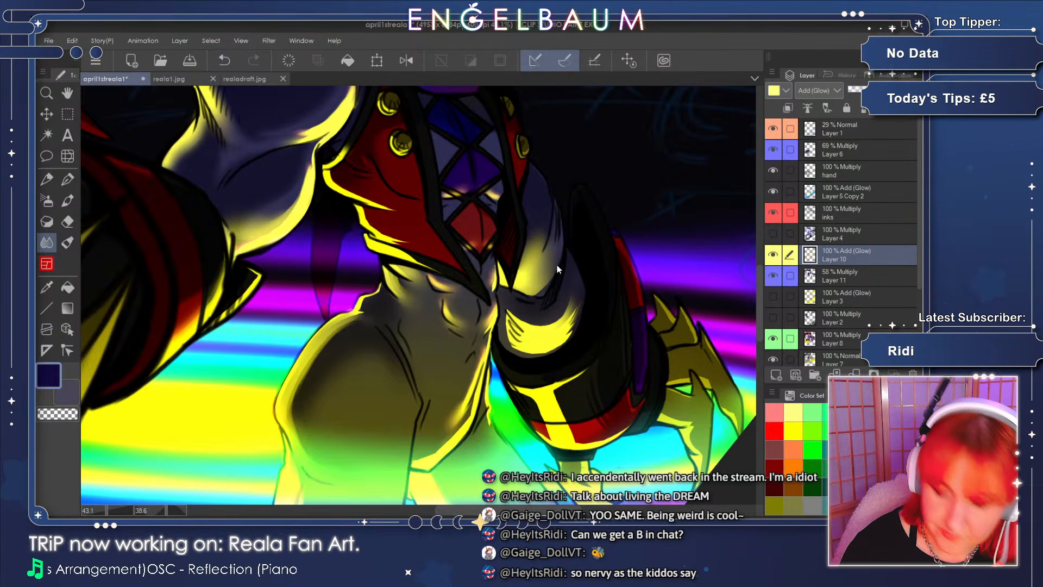
mouse_move(567, 281)
mouse_down()
mouse_move(560, 318)
mouse_move(575, 291)
mouse_move(531, 313)
mouse_move(571, 300)
mouse_up()
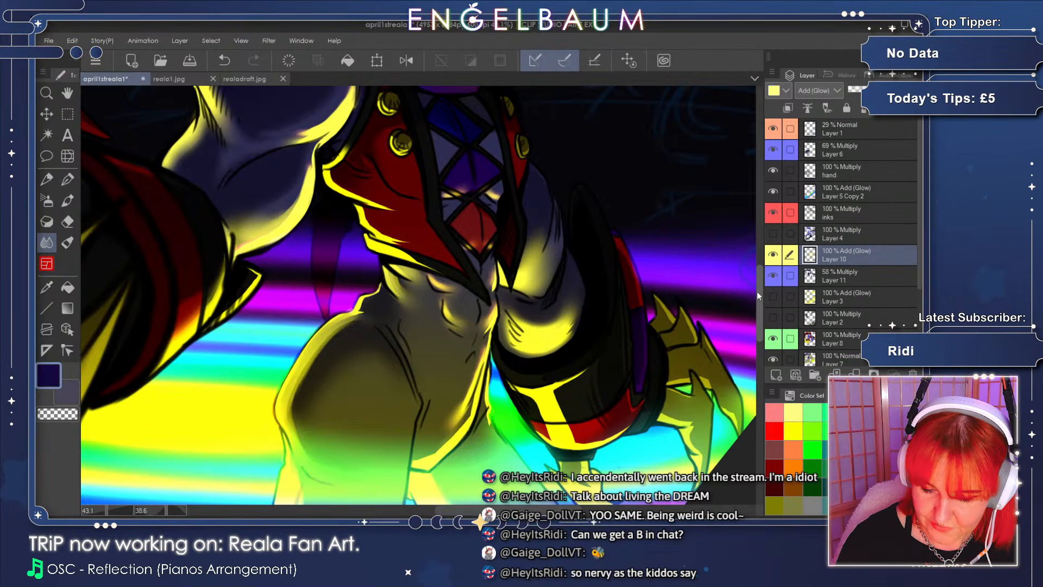
- Check the whole figure and the far arm's glow with the canvas view rotated to 12.9 degrees, and save the illustration
drag(757, 291, 755, 265)
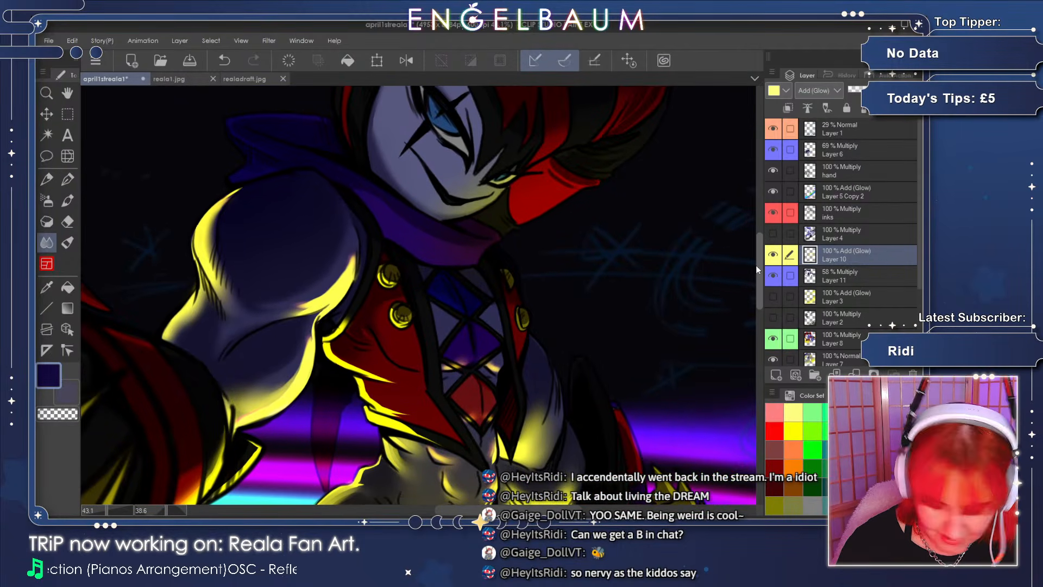
click(103, 509)
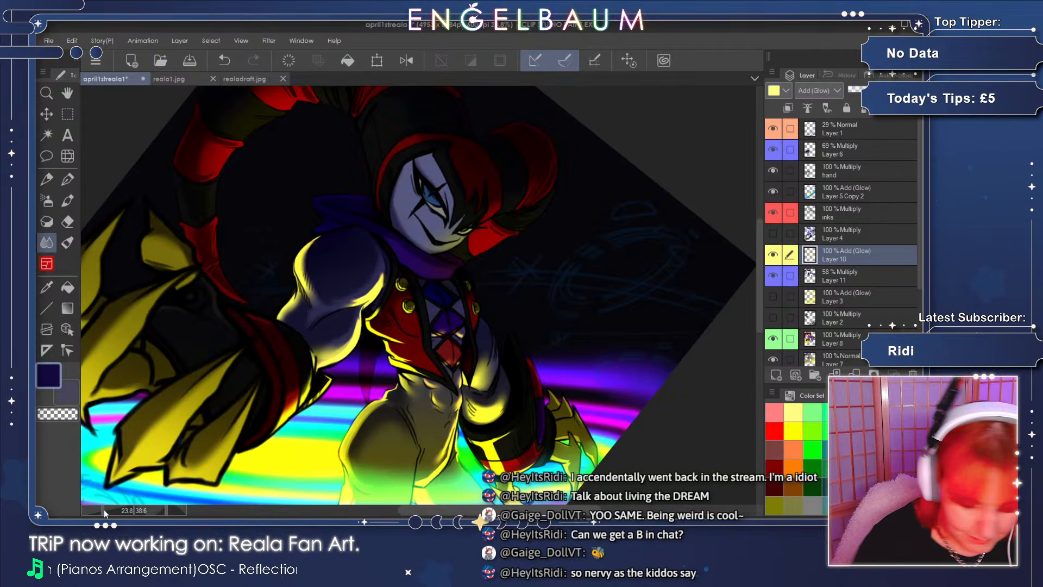
drag(759, 250, 758, 252)
click(162, 510)
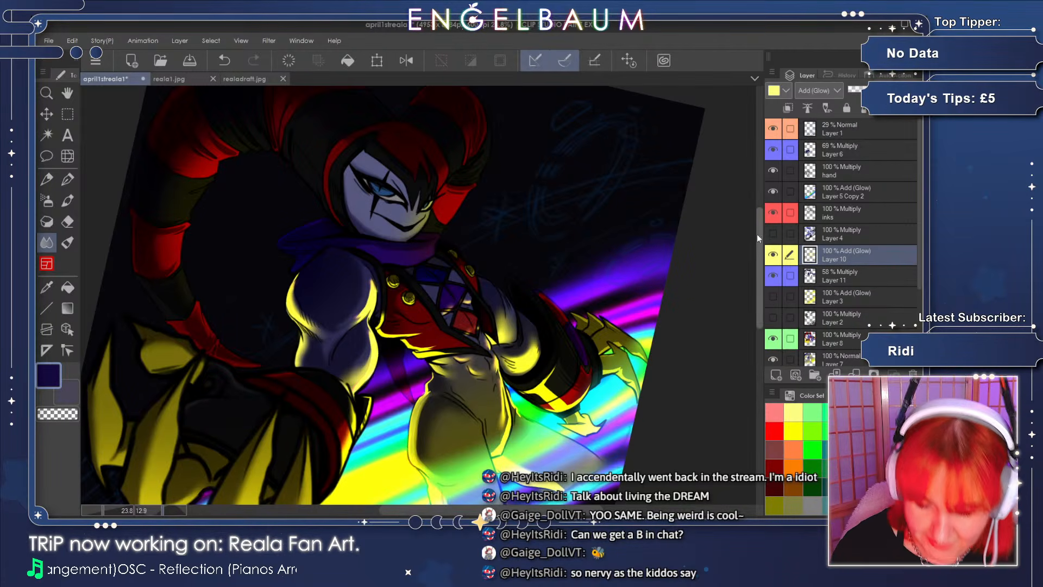
drag(757, 233, 758, 243)
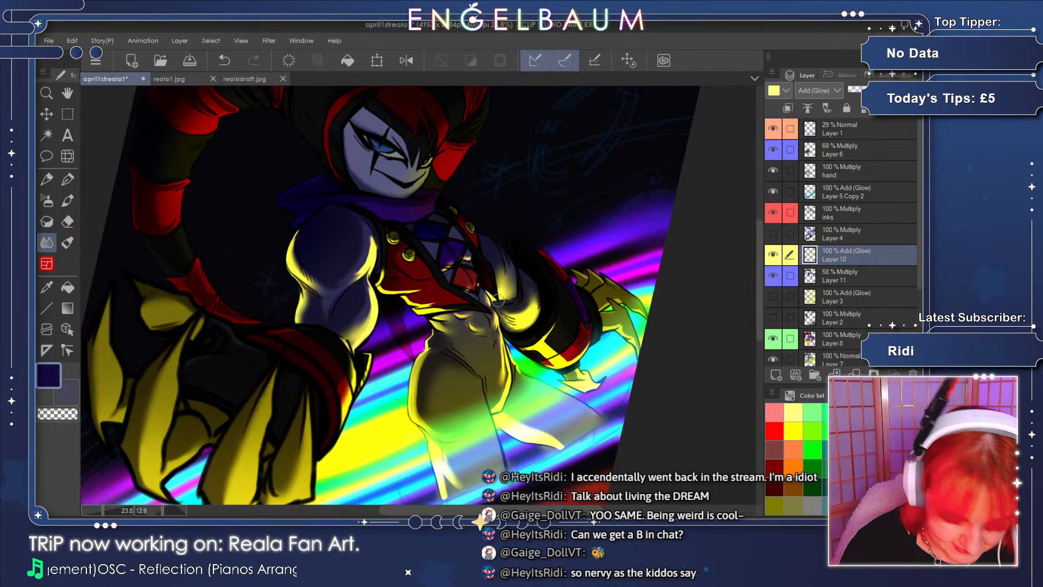
click(109, 511)
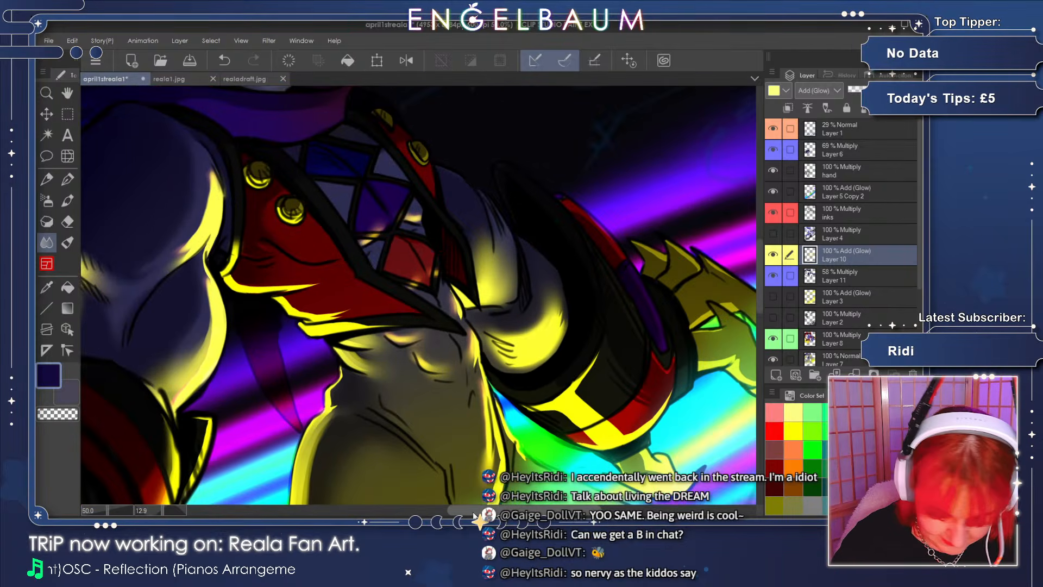
drag(475, 511, 484, 511)
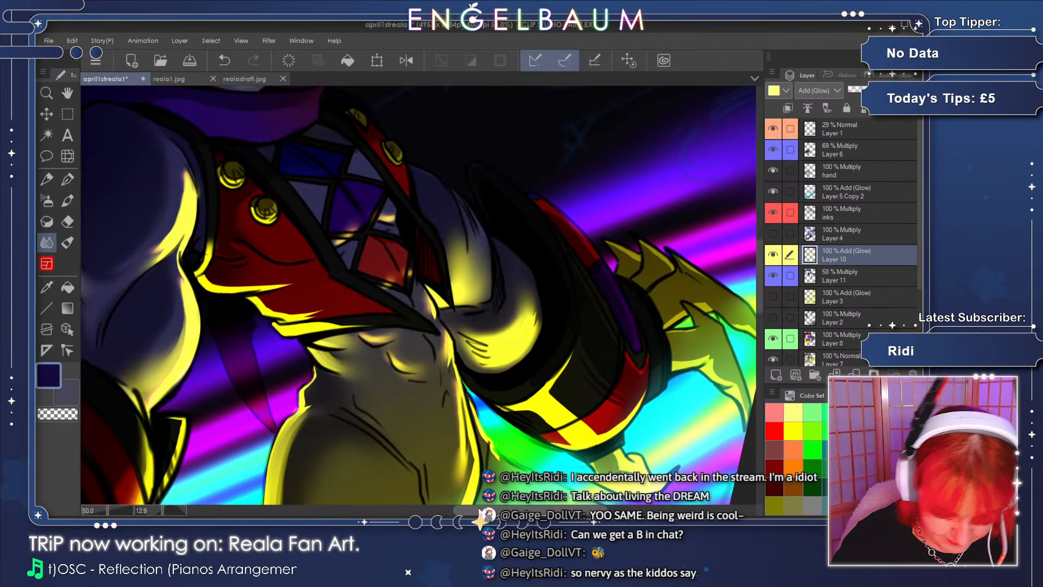
click(69, 222)
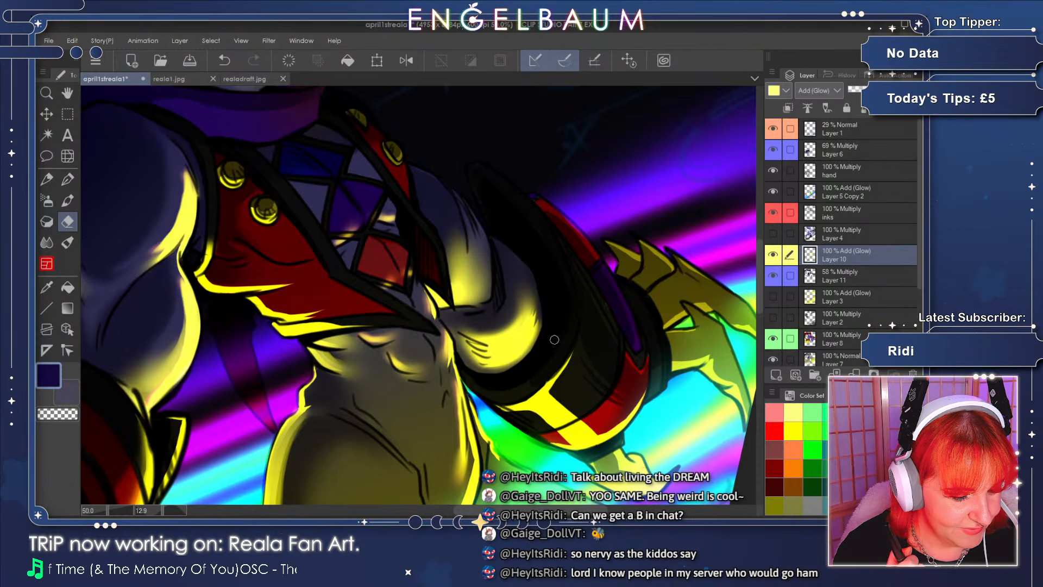
click(191, 62)
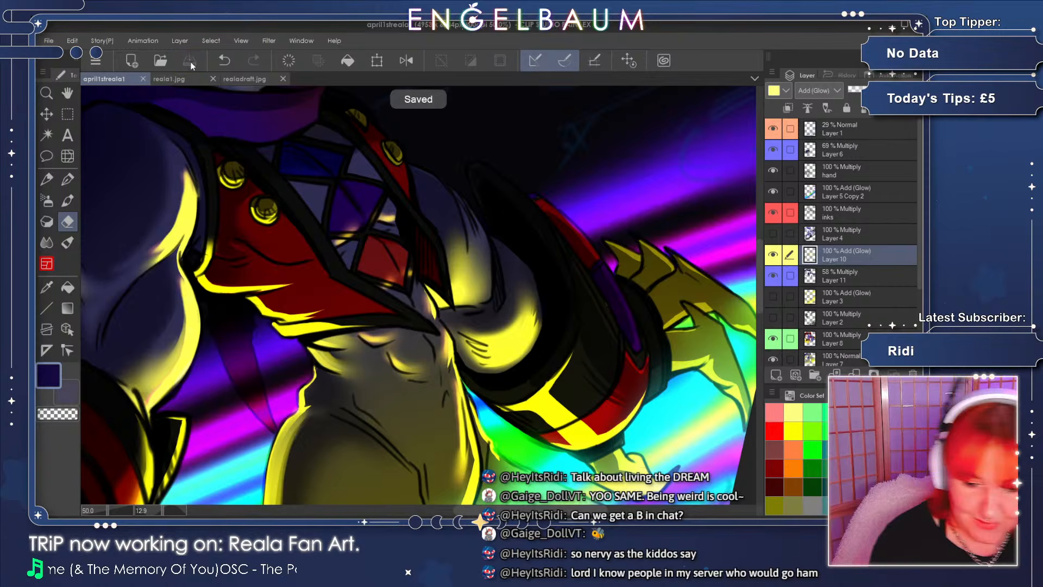
- Open fear.jpg, examine the red character artwork up close, close it and return to the april1streala1 illustration
click(162, 61)
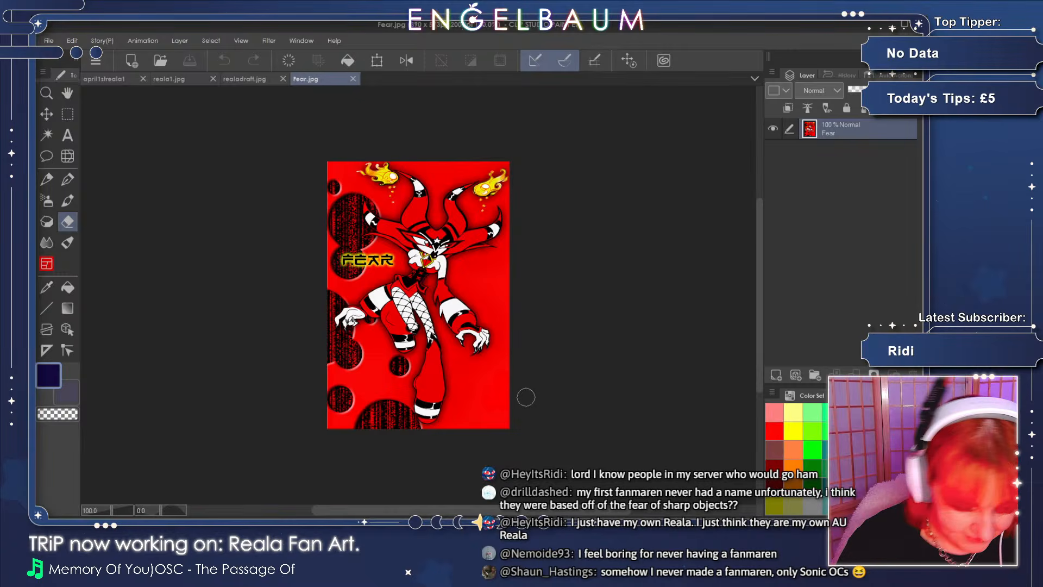
click(117, 507)
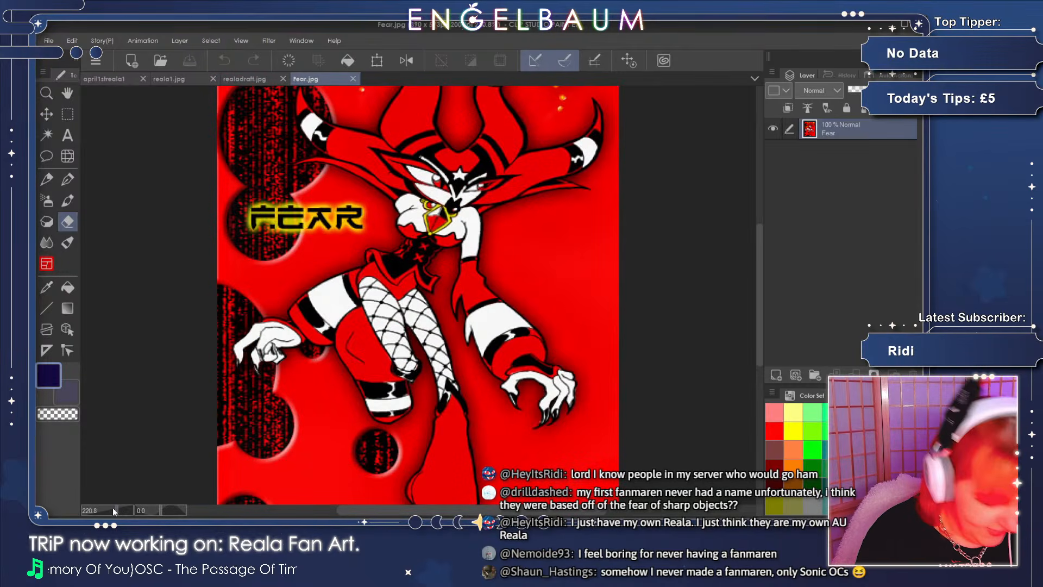
click(114, 508)
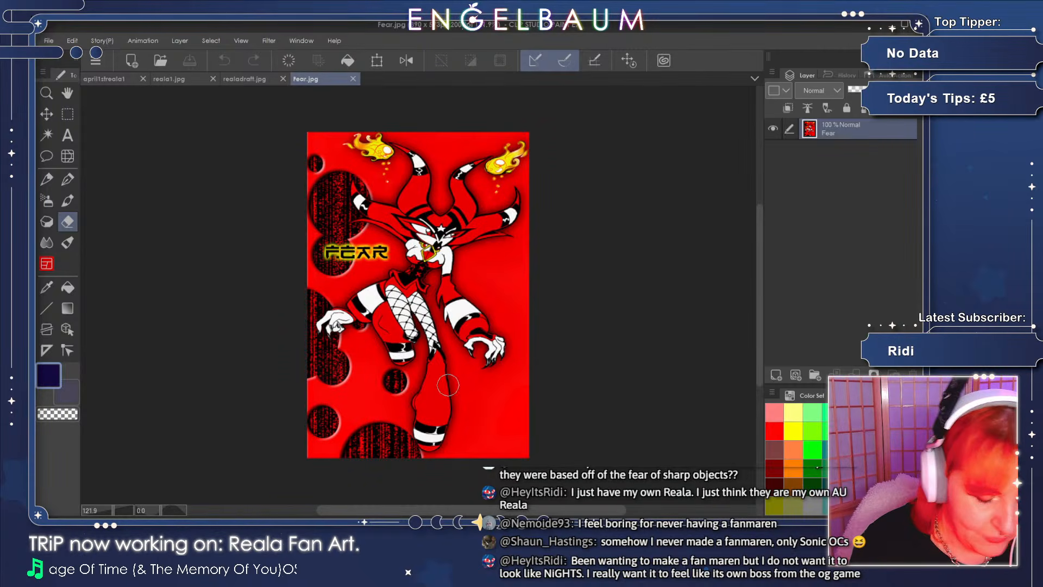
click(353, 80)
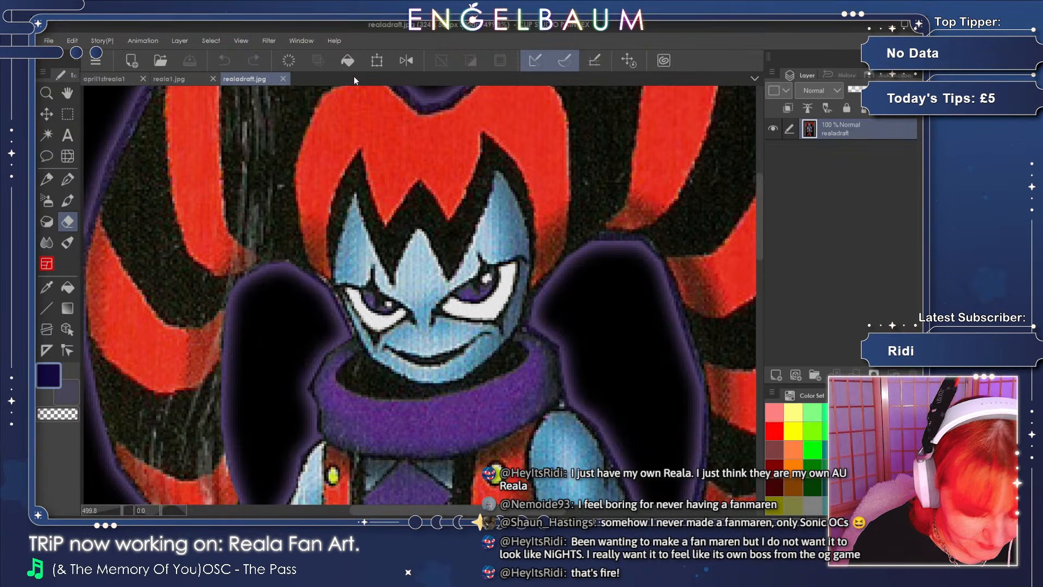
click(108, 80)
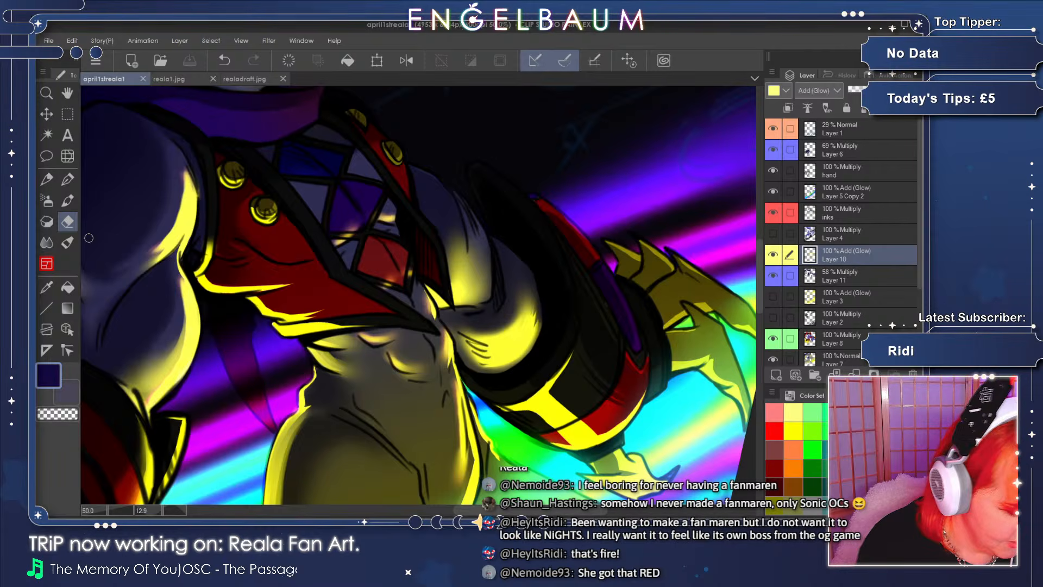
- Compare the upper body and both arms with and without Layer 10's glow
drag(529, 509, 509, 509)
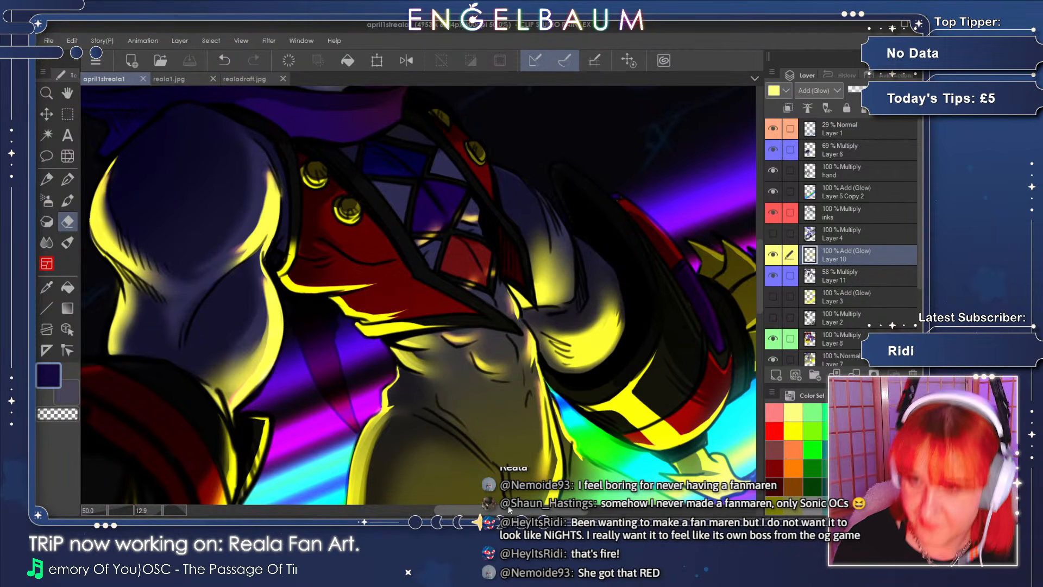
drag(758, 252, 760, 237)
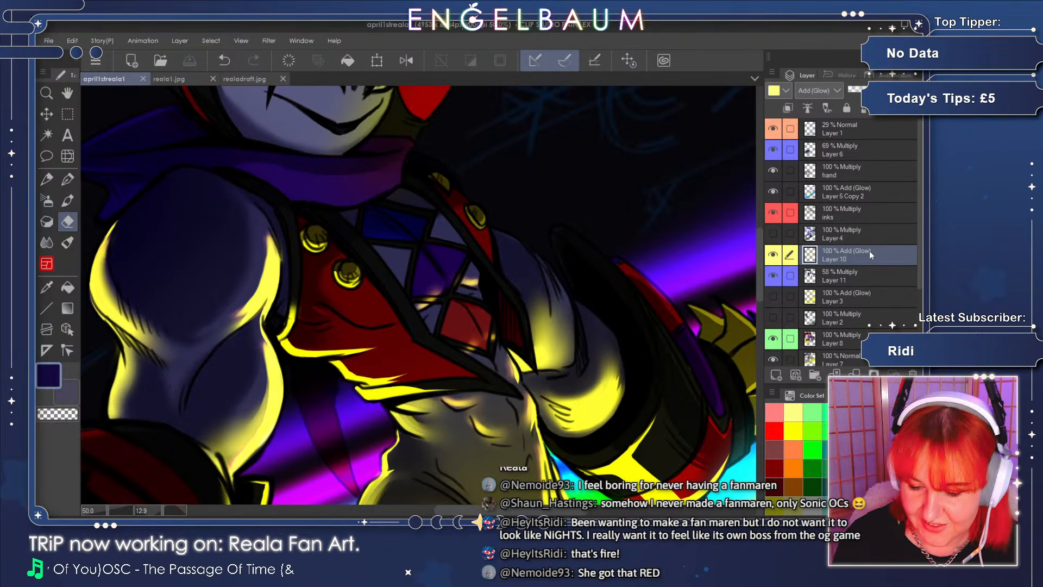
click(773, 255)
click(772, 255)
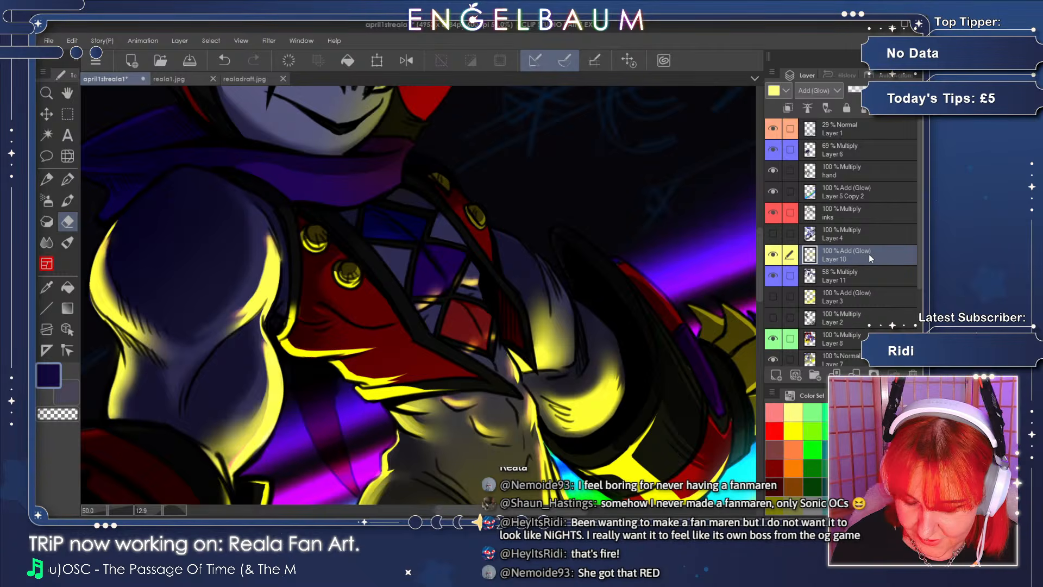
click(772, 256)
click(773, 255)
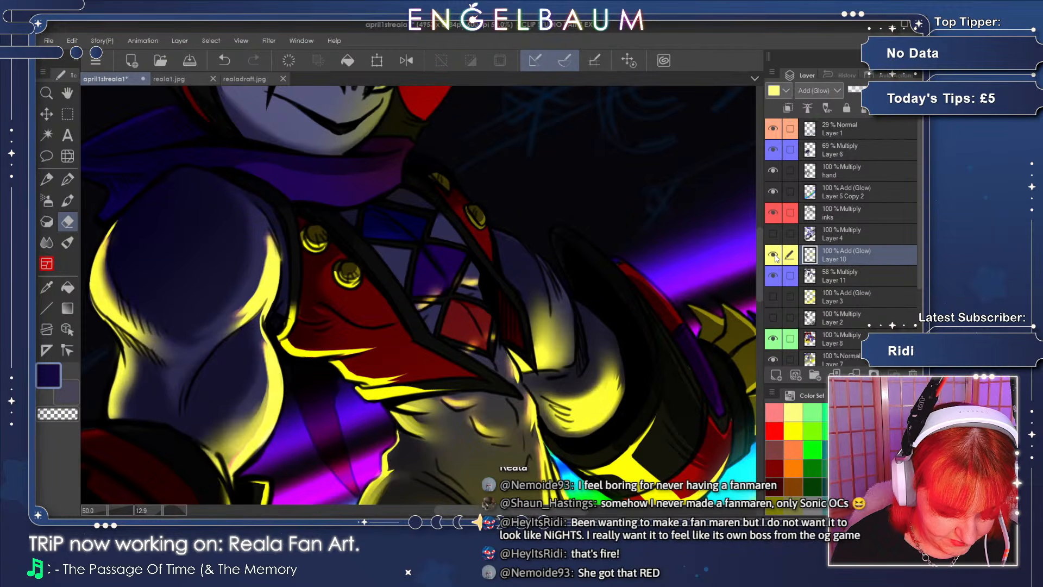
- Look over the waist, thigh and far gauntlet, and save the illustration
drag(758, 263, 759, 294)
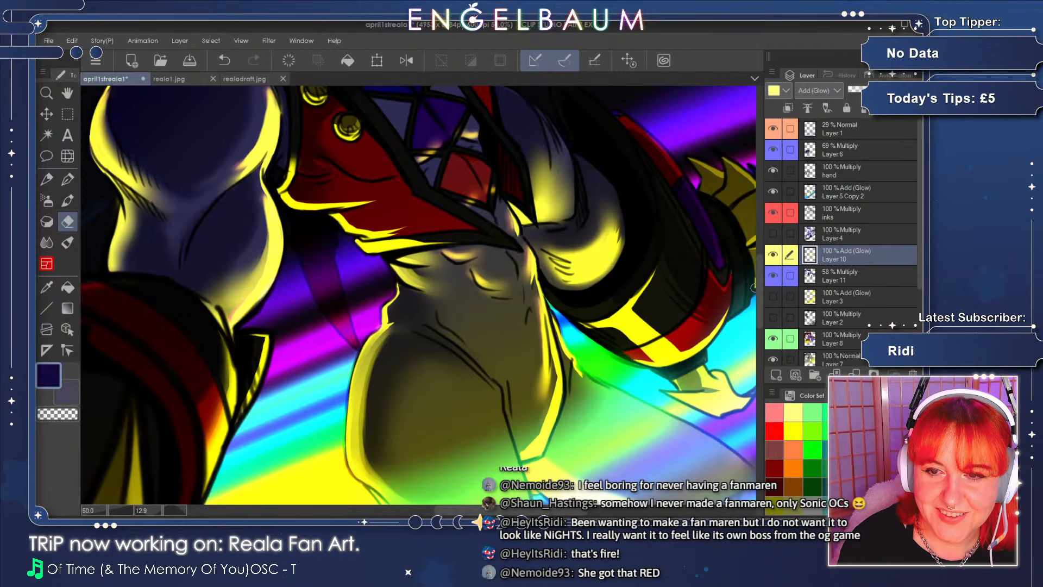
drag(482, 510, 505, 510)
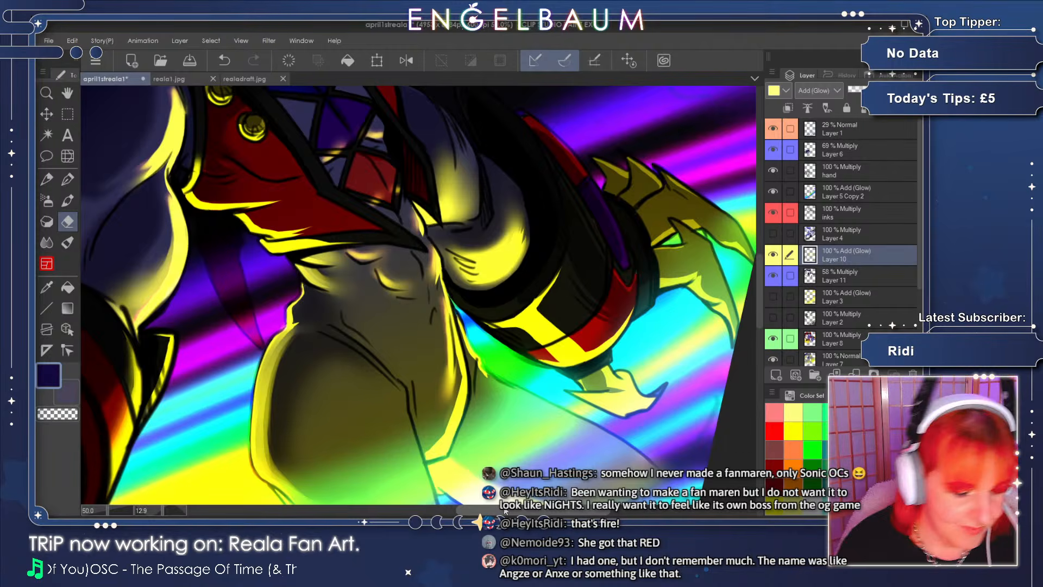
click(189, 61)
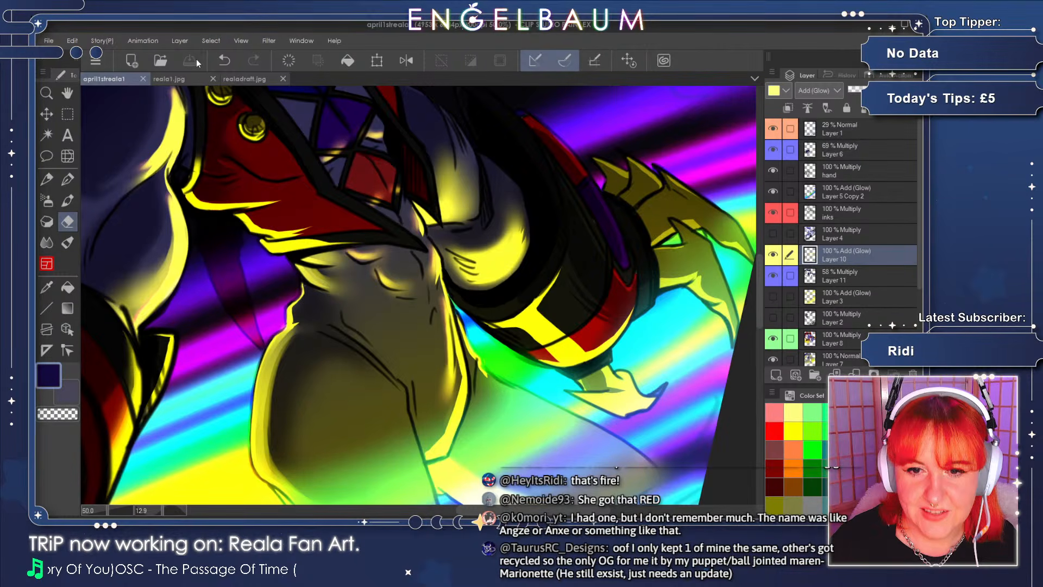
- Compare the vest, waist and far arm with and without Layer 10's Add (Glow) highlights
drag(526, 510, 511, 510)
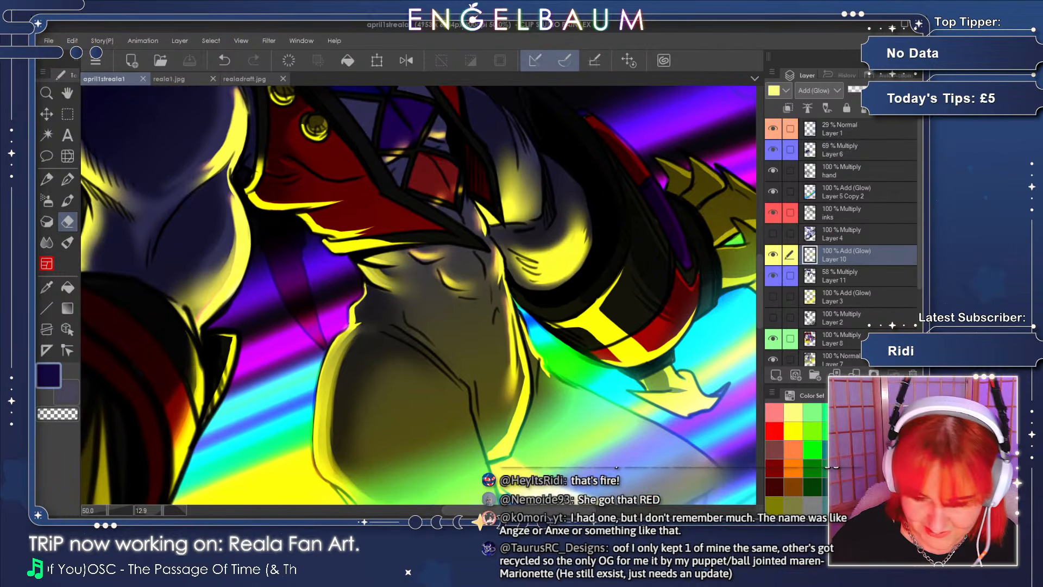
click(774, 255)
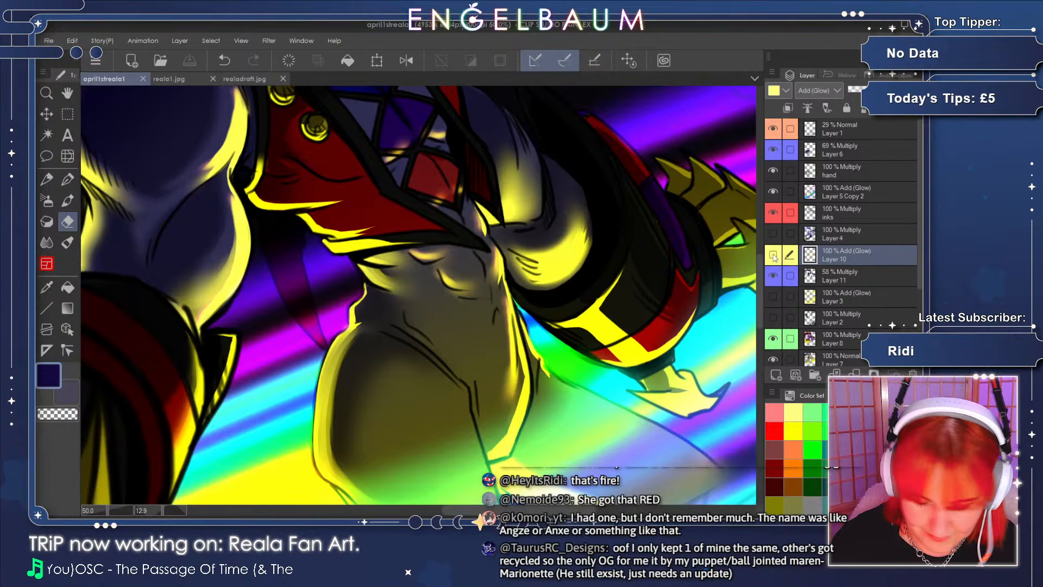
click(774, 255)
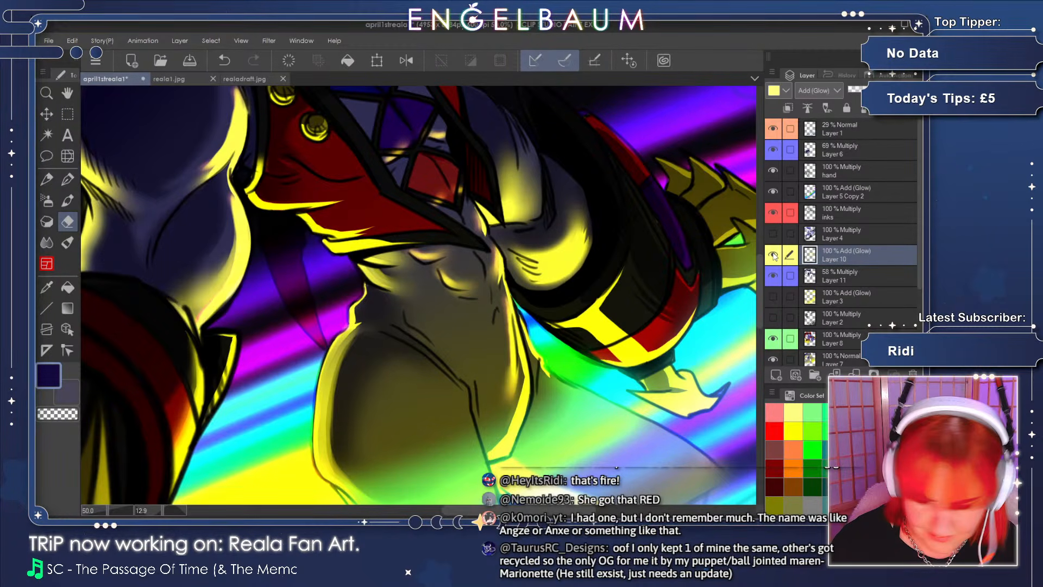
scroll(758, 293, up, 2)
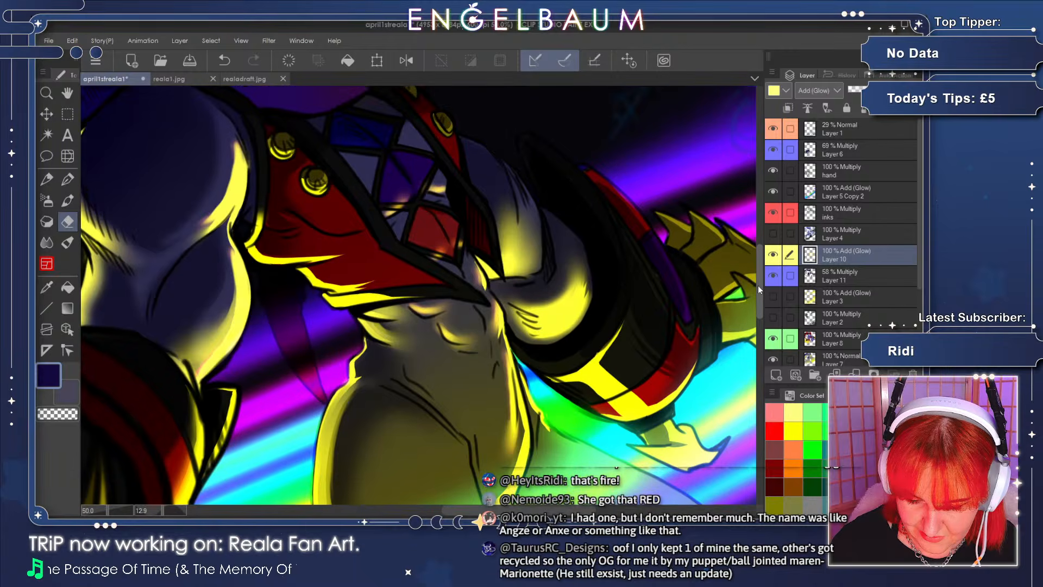
scroll(757, 285, down, 1)
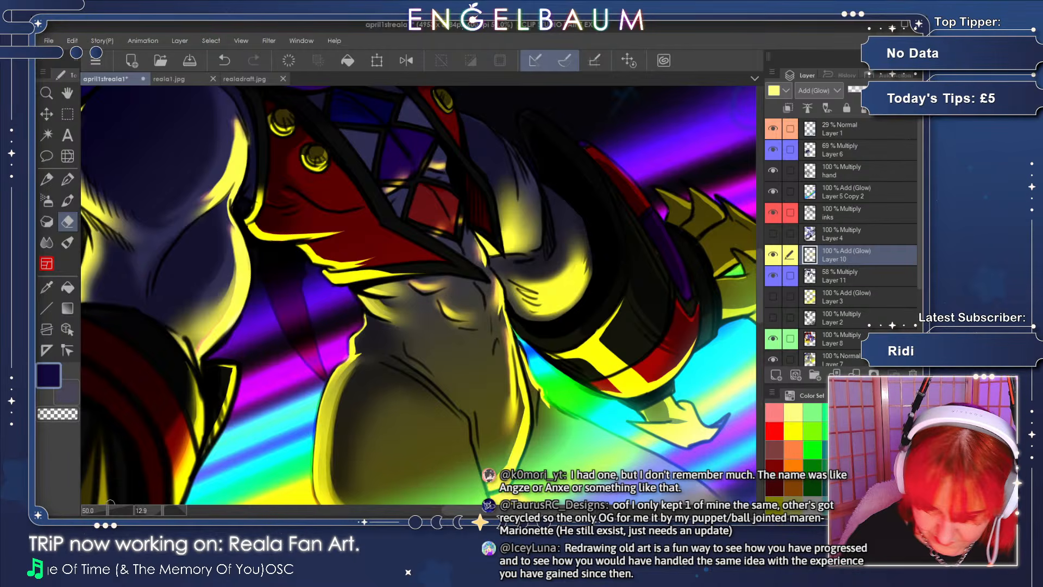
click(773, 255)
click(773, 256)
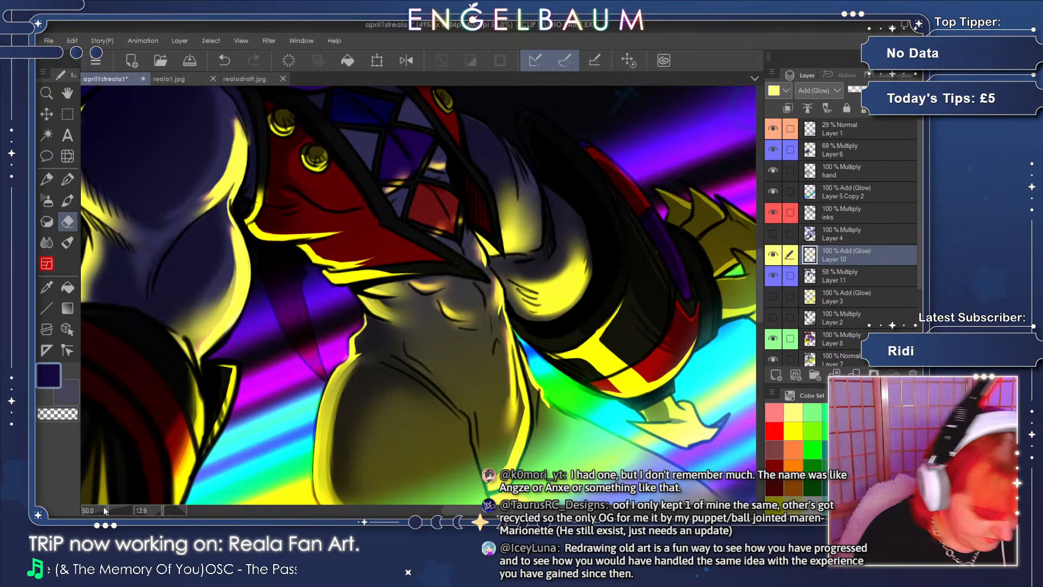
- Review the overall figure from the horns to the legs at 23.8% zoom, and save the april1streala1 illustration
drag(104, 507, 102, 507)
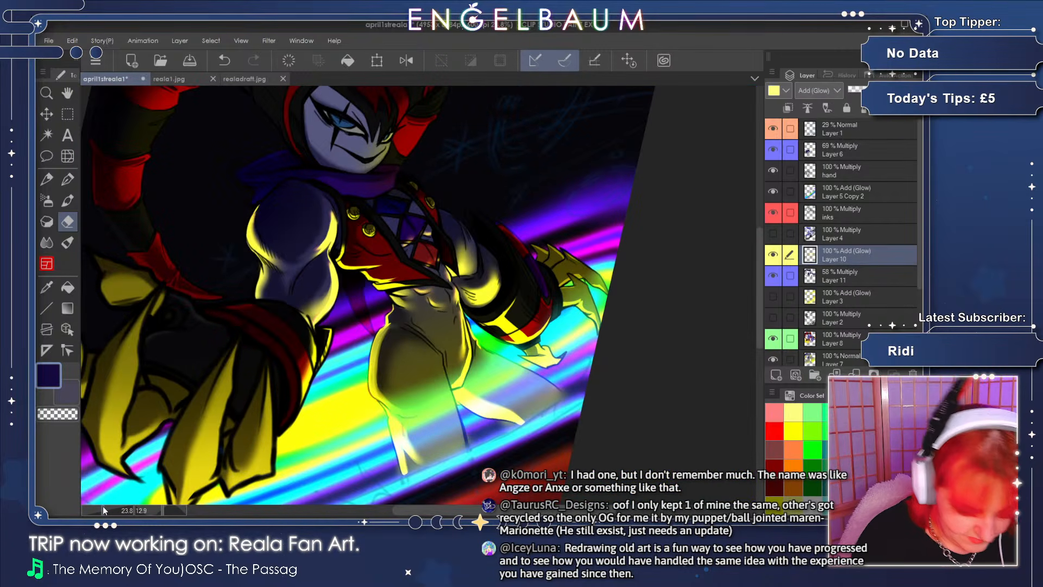
drag(537, 509, 495, 511)
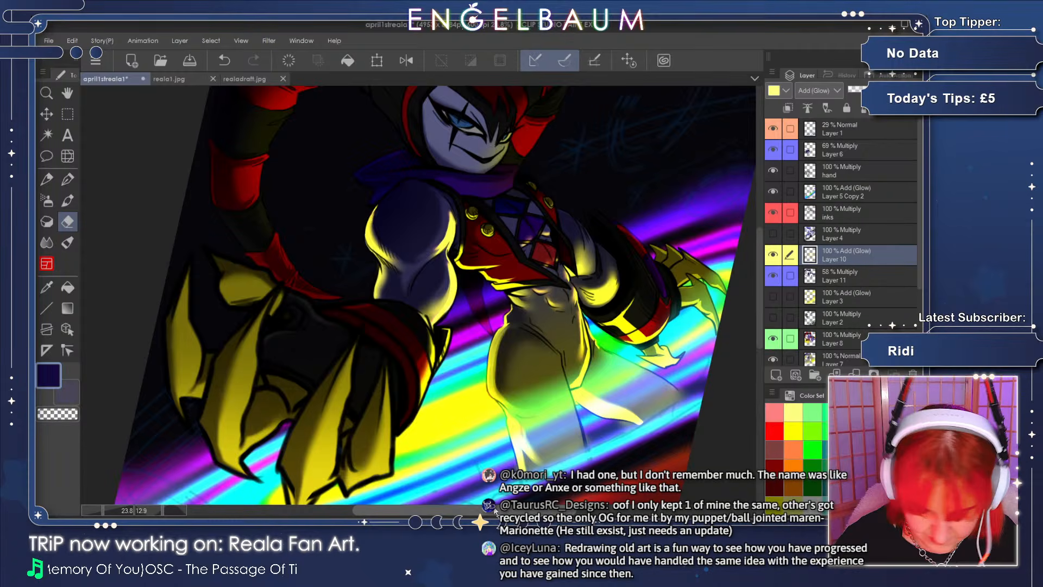
drag(758, 274, 759, 249)
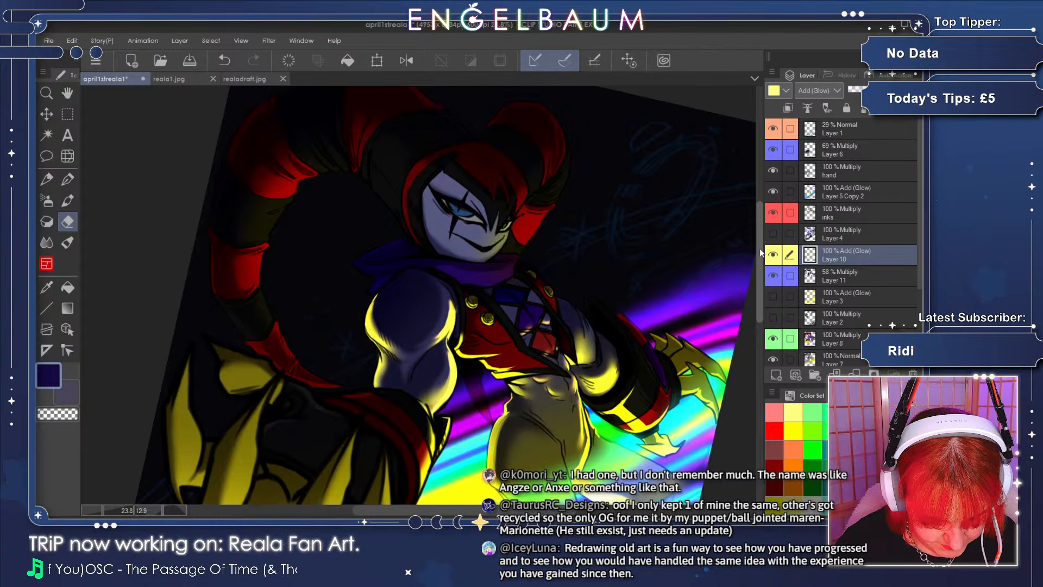
drag(760, 248, 759, 249)
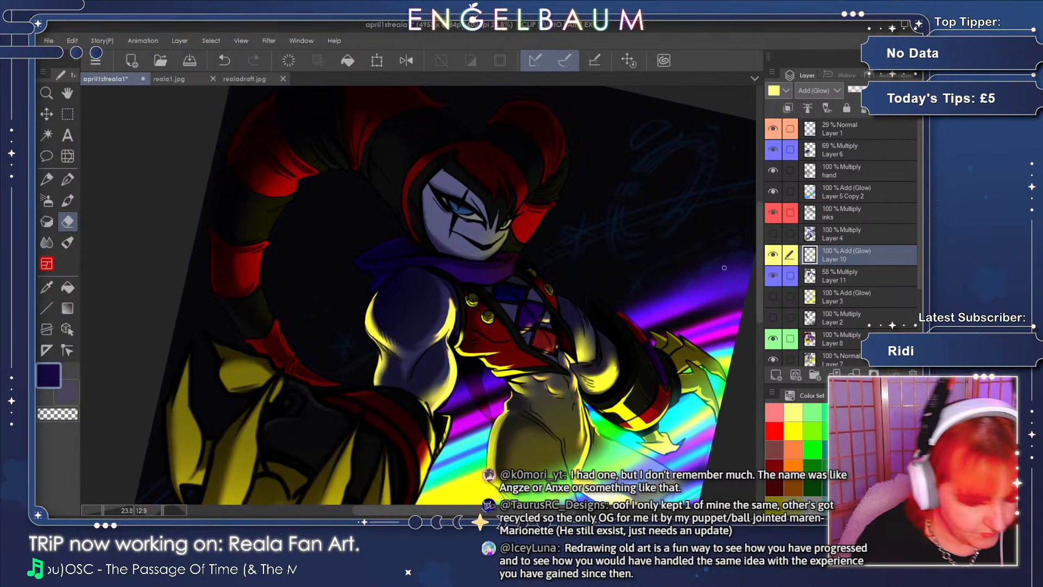
click(195, 62)
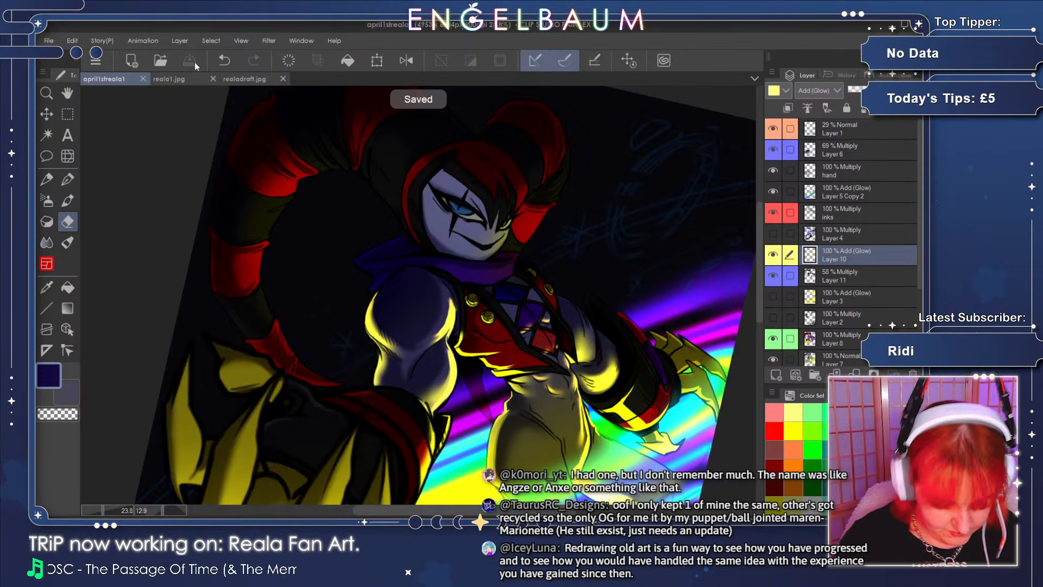
- Compare the figure with and without Layer 10's glow from a rotated view, and save the april1streala1 illustration
click(160, 509)
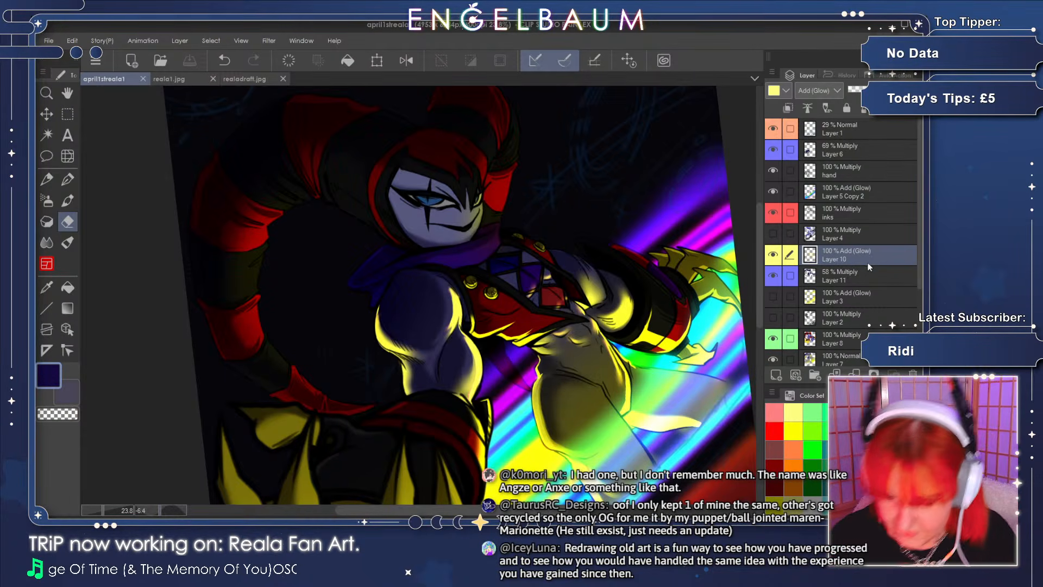
click(773, 255)
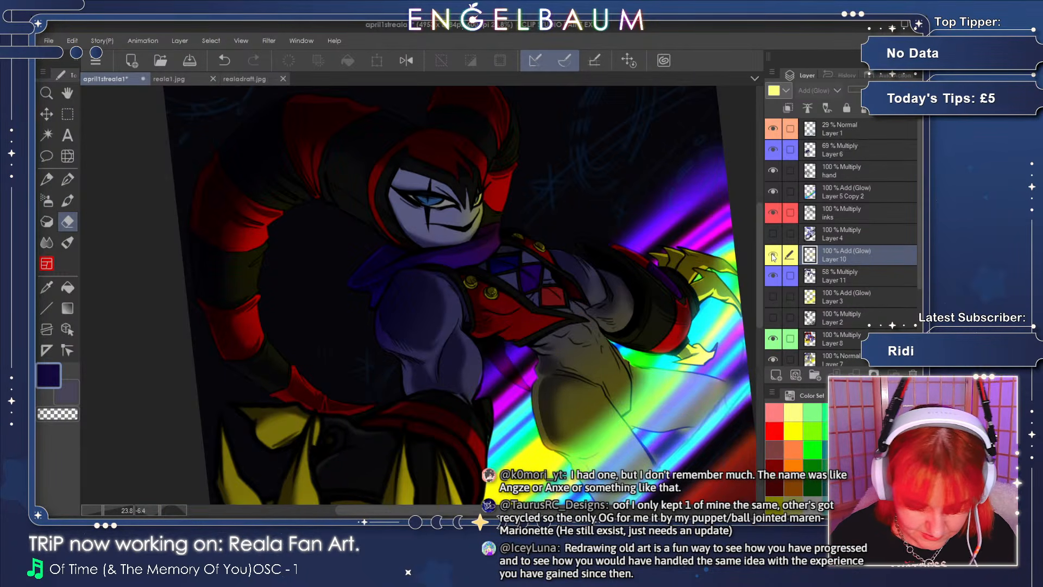
click(772, 255)
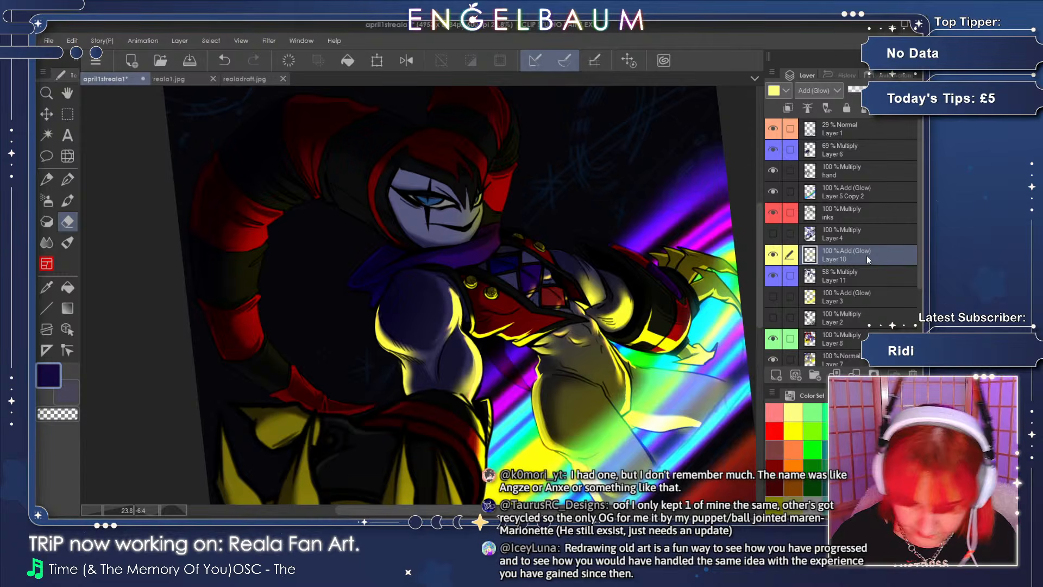
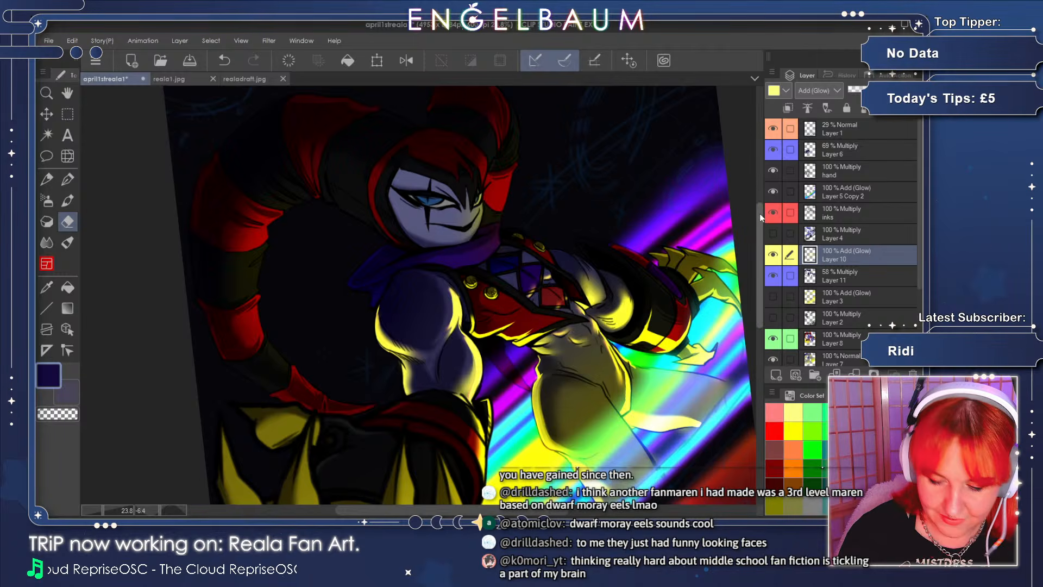
scroll(759, 223, down, 3)
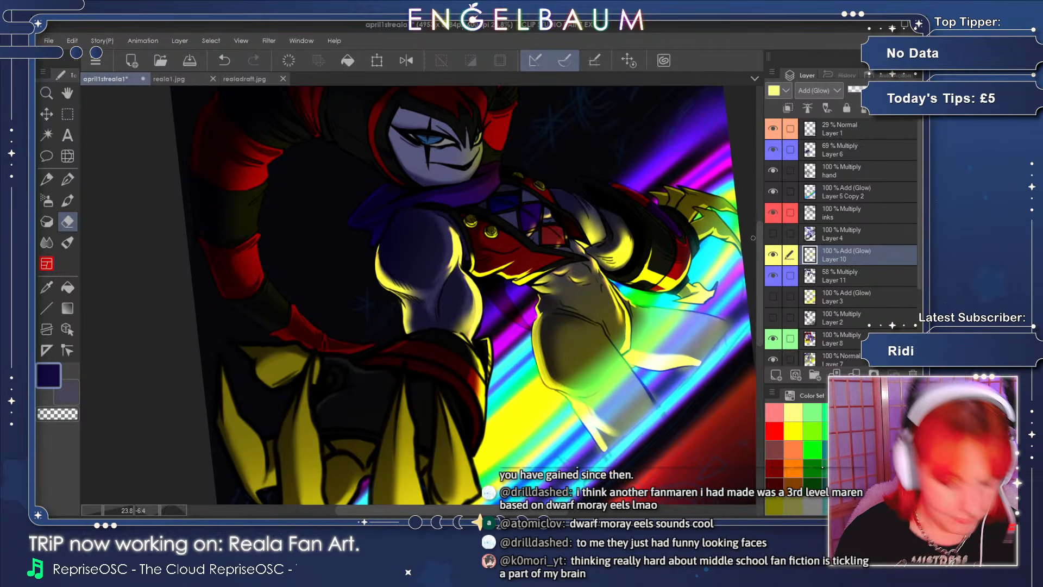
click(167, 511)
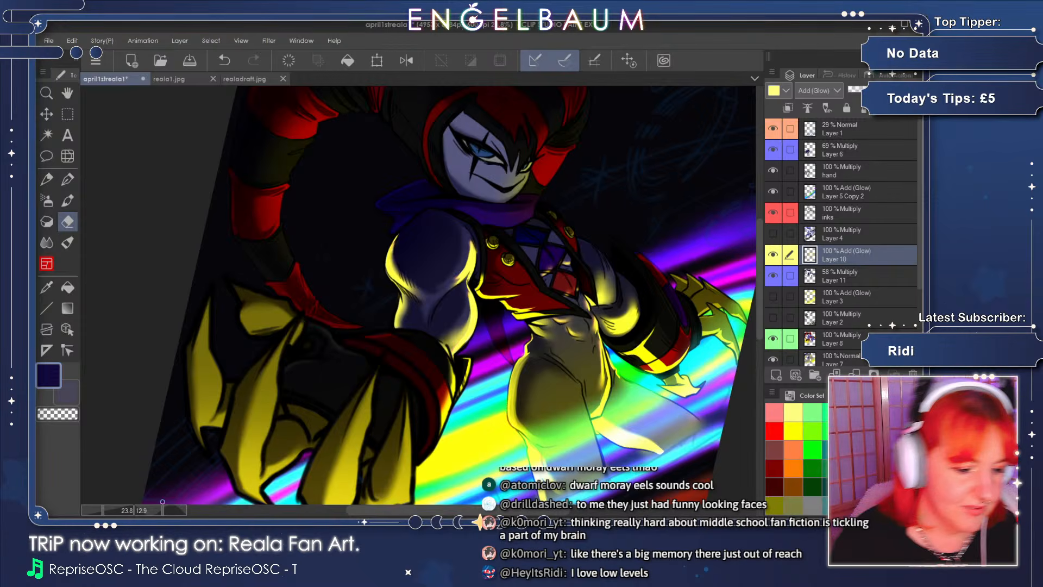
click(191, 60)
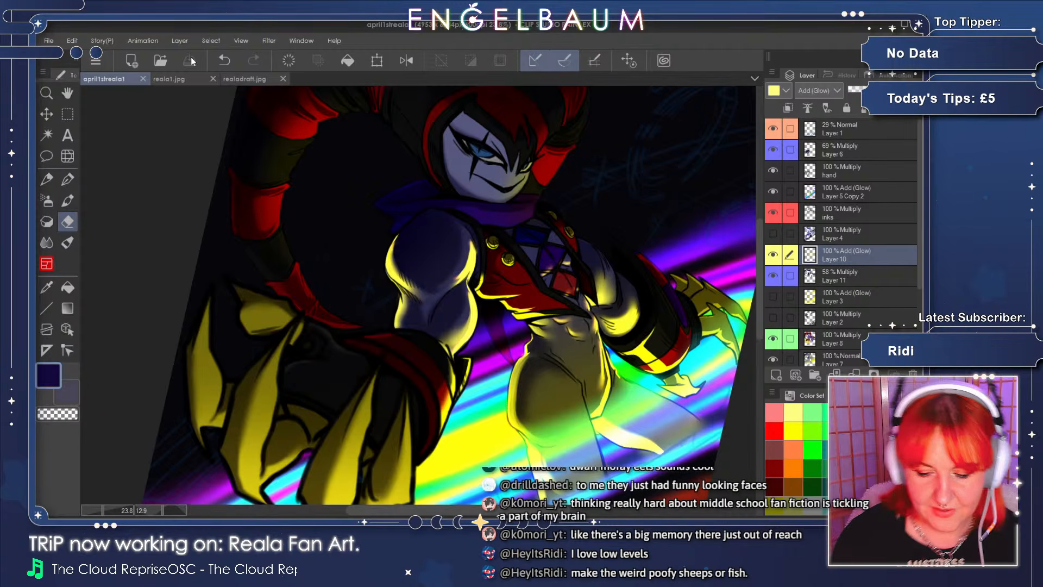
- Check the near arm, vest and waist with Layer 10's Add (Glow) highlights hidden and shown
mouse_move(758, 227)
mouse_down()
mouse_move(757, 249)
mouse_move(759, 230)
mouse_up()
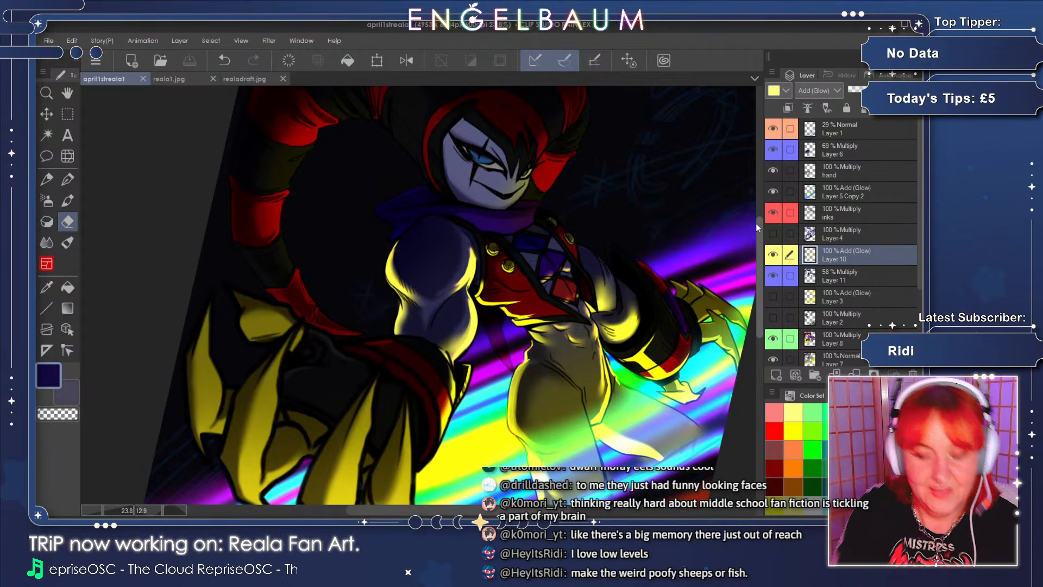
click(772, 254)
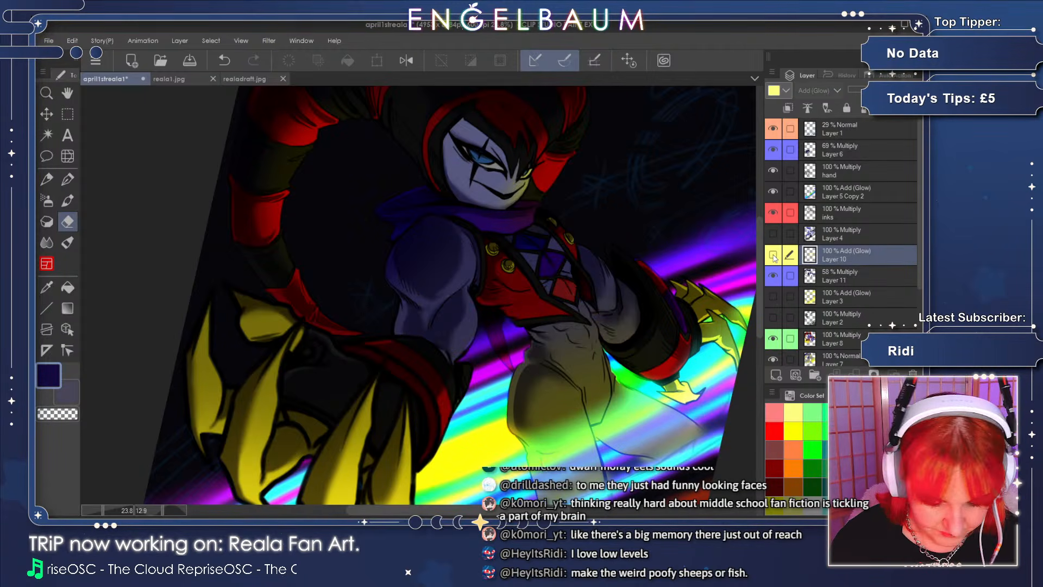
click(773, 254)
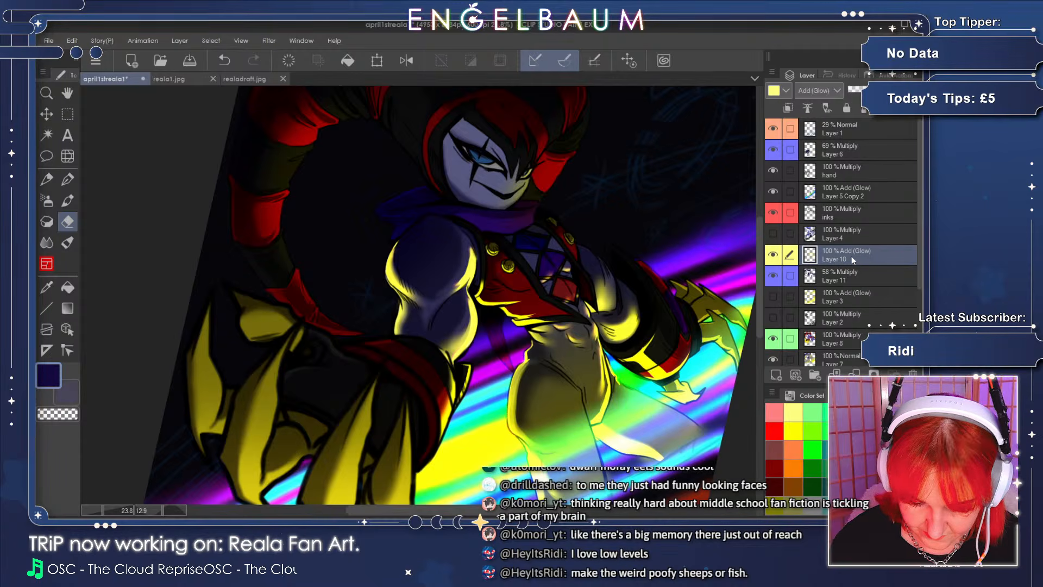
- Sample the bright yellow from the waist highlight and paint glow on the far gauntlet's cuff on Layer 10
drag(759, 279, 759, 288)
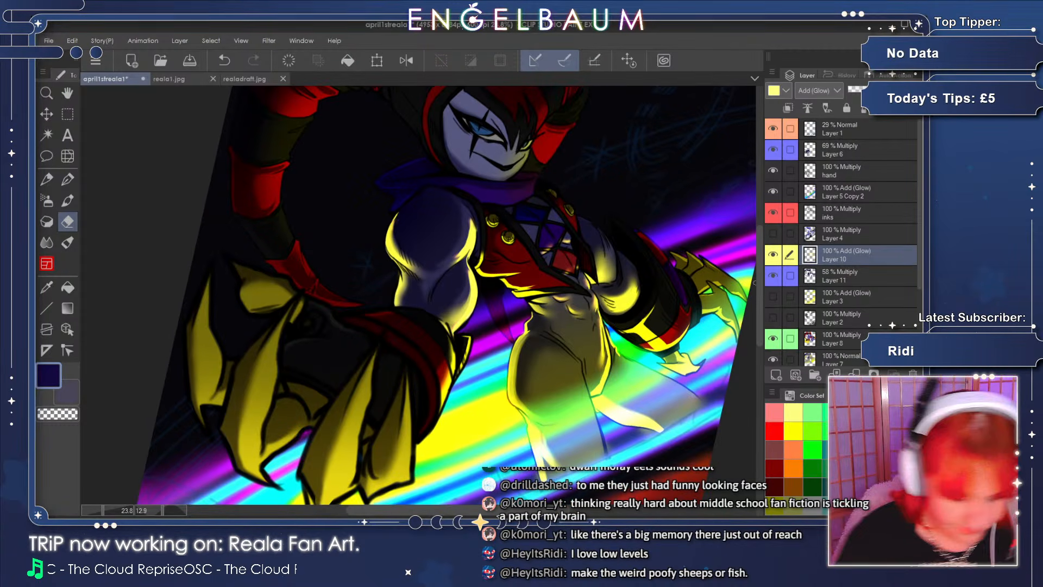
click(68, 201)
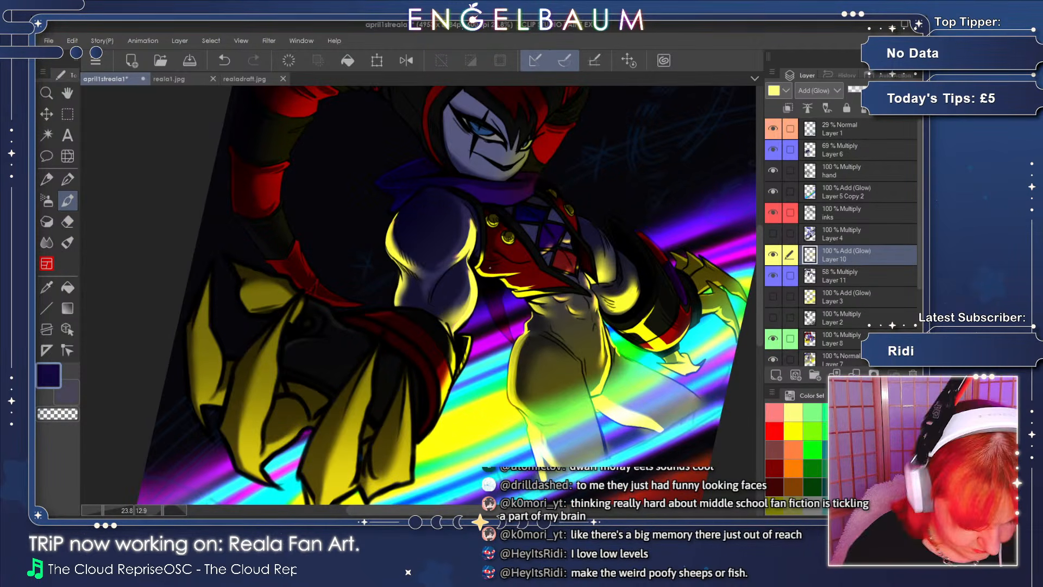
click(52, 287)
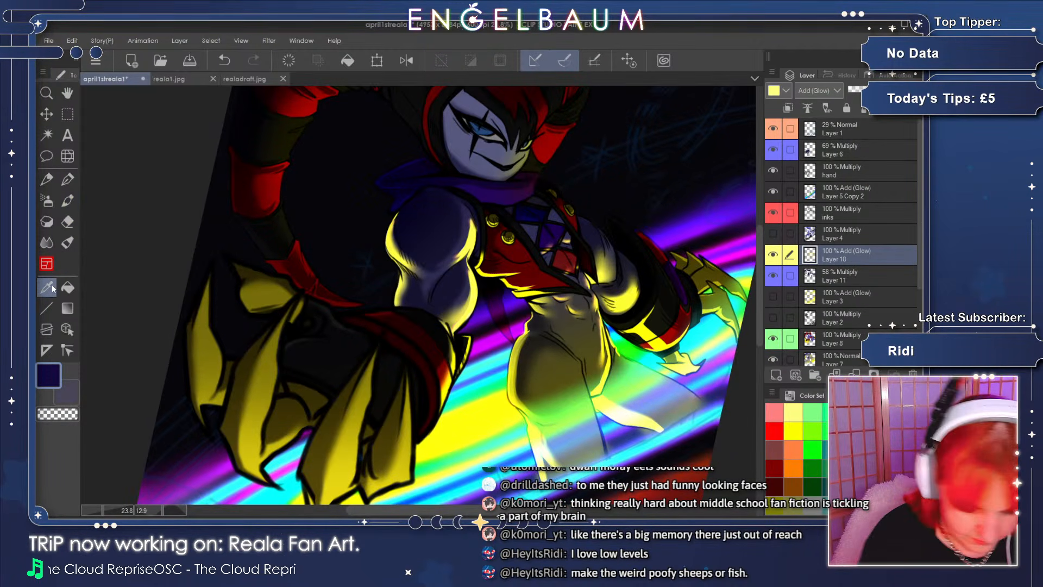
click(525, 293)
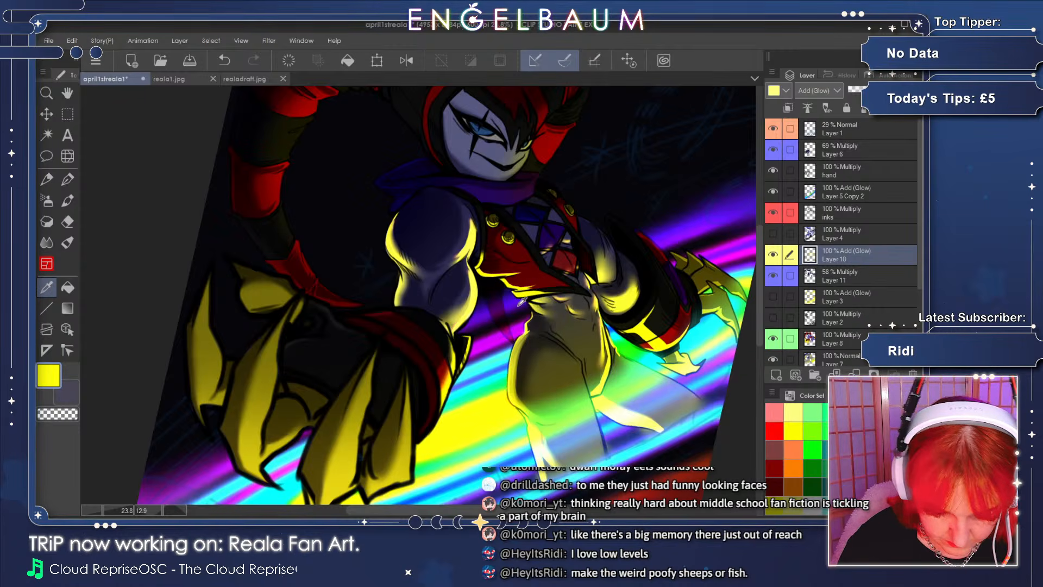
click(67, 200)
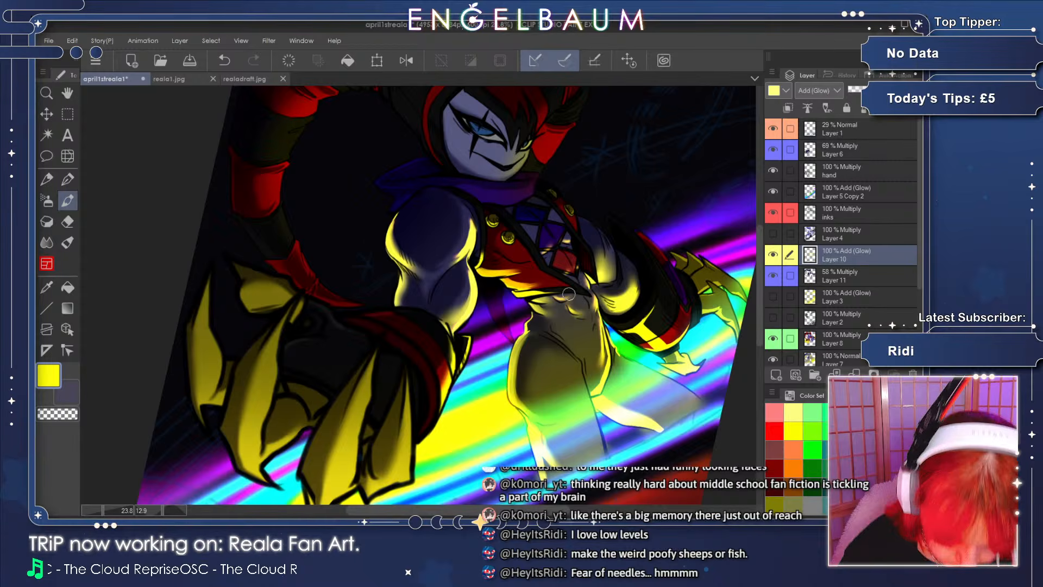
mouse_move(761, 266)
mouse_down()
mouse_move(758, 287)
mouse_move(759, 272)
mouse_up()
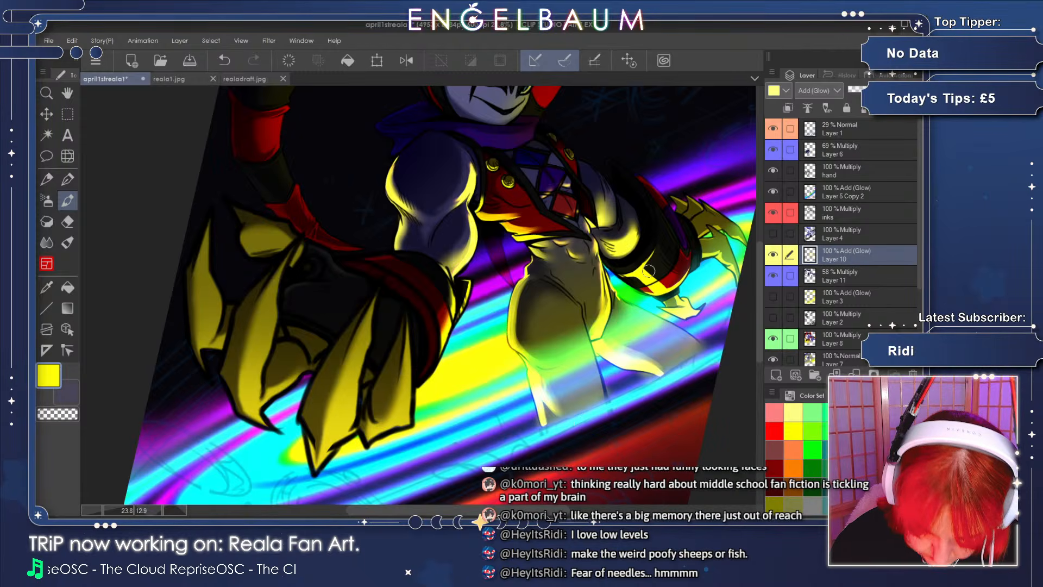
mouse_move(645, 268)
mouse_down()
mouse_move(670, 285)
mouse_move(647, 273)
mouse_up()
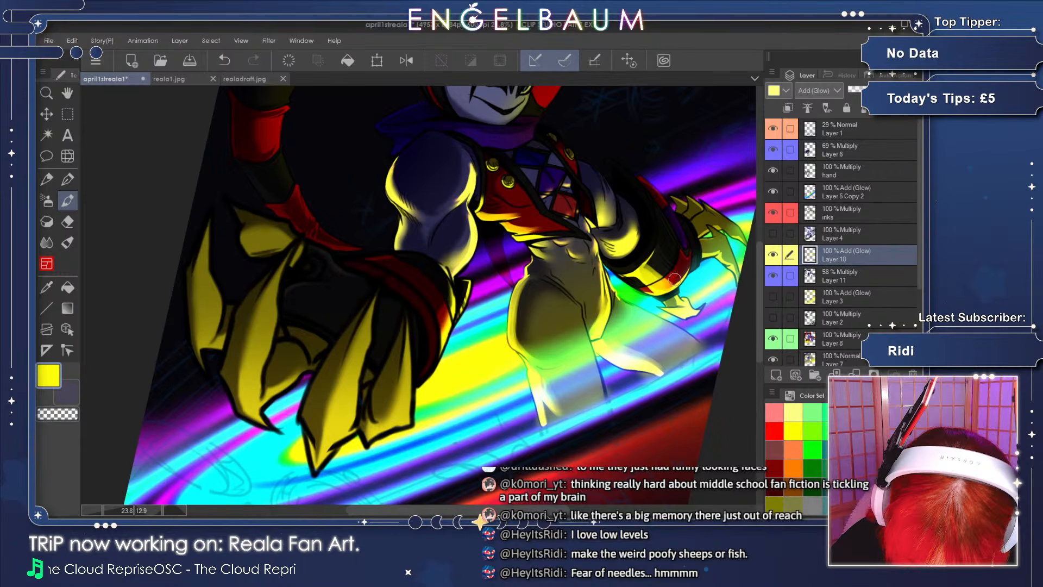
- Soften the yellow glow on the far gauntlet's cuff with the Blend tool, undoing the first attempt
key(j)
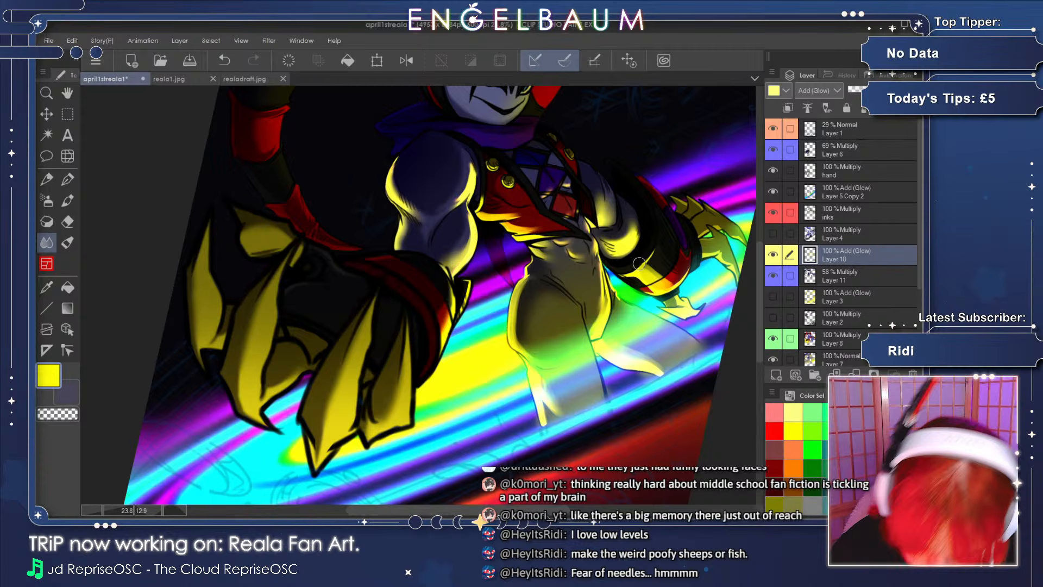
click(223, 60)
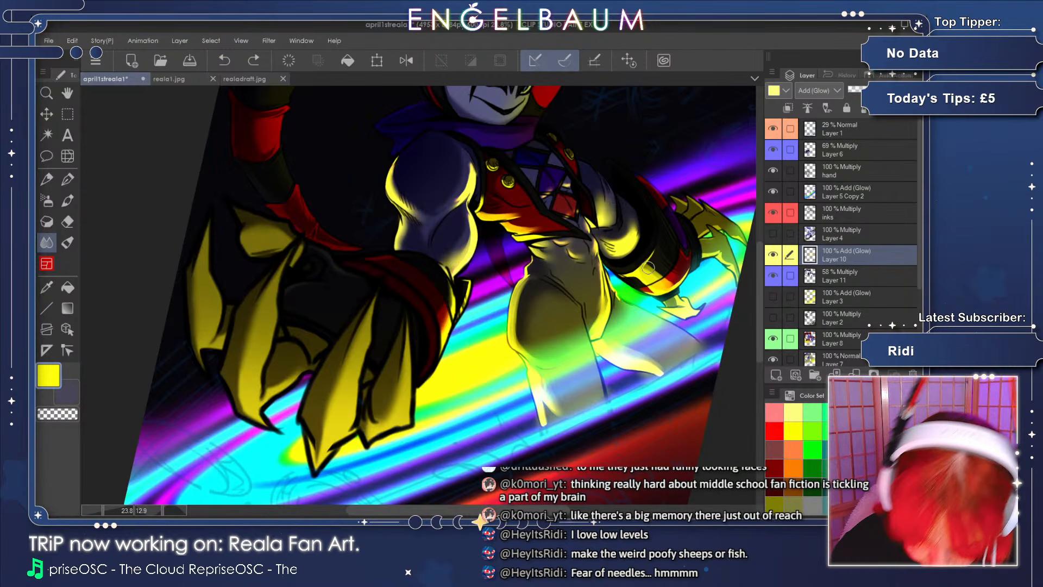
drag(648, 267, 652, 273)
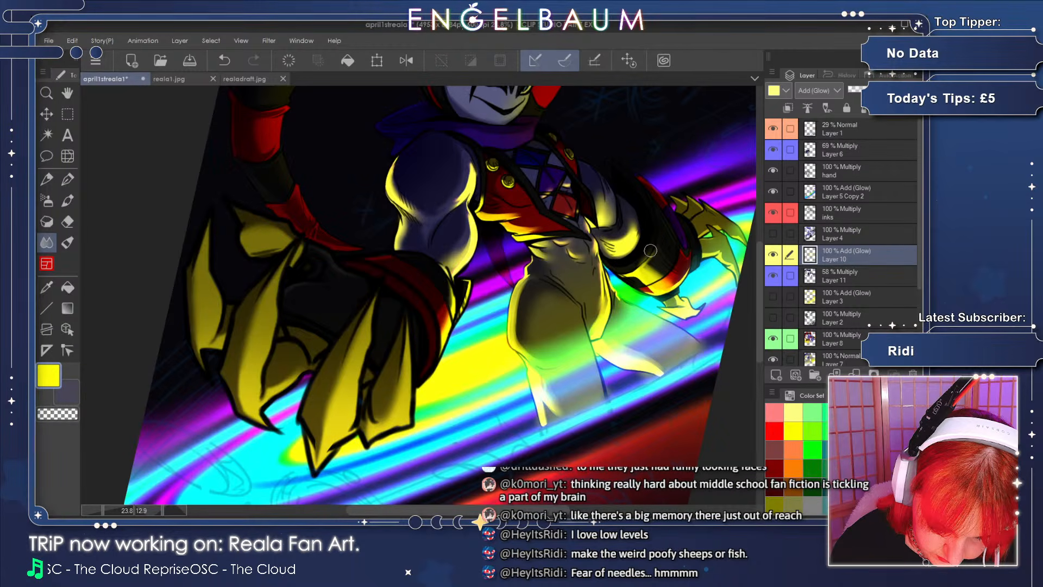
- Blend the yellow glow into the red vest, and paint a soft highlight along the scarf's lower edge
drag(758, 266, 758, 248)
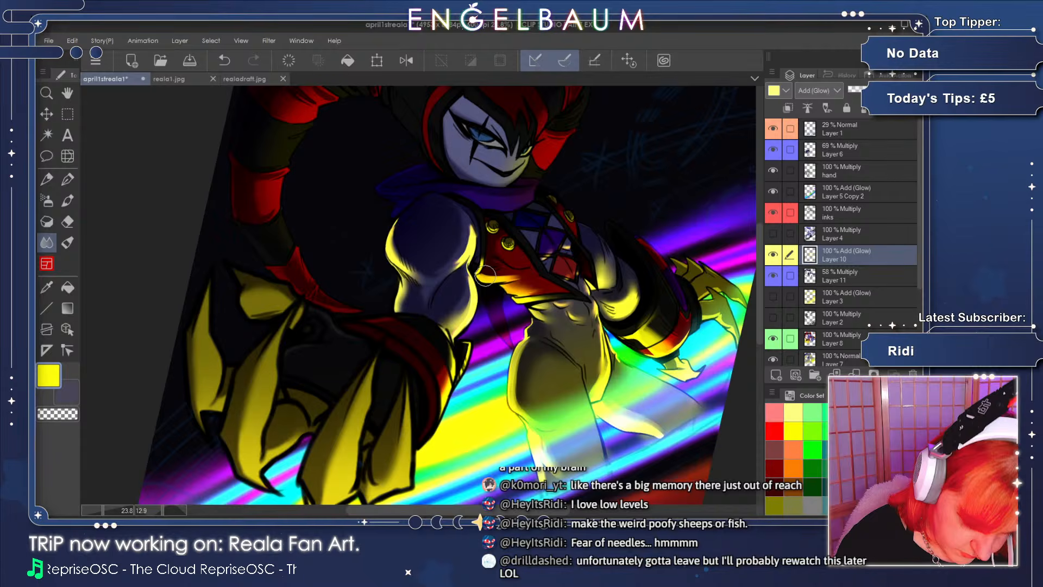
click(67, 200)
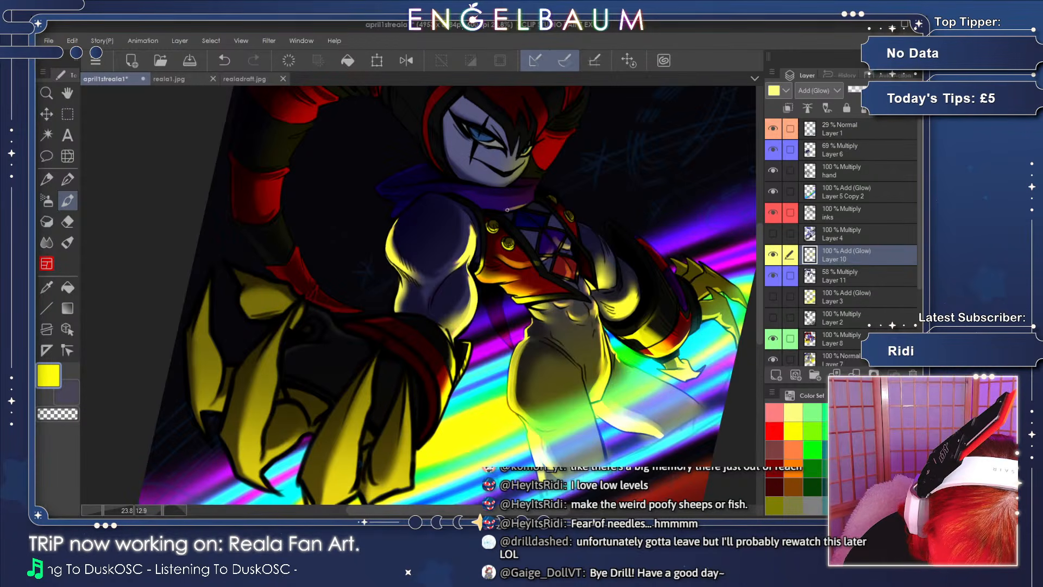
drag(507, 210, 527, 200)
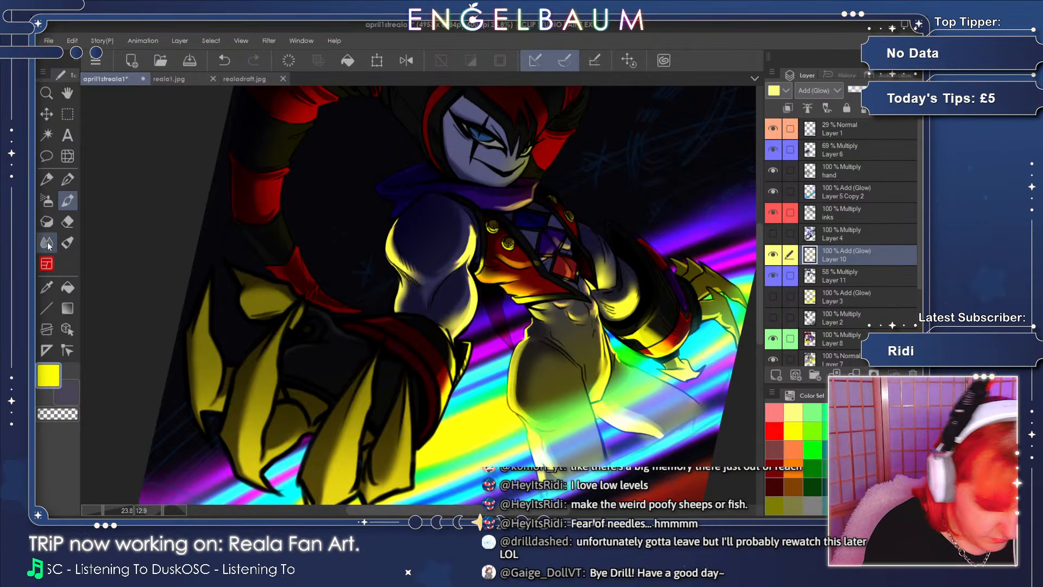
click(68, 239)
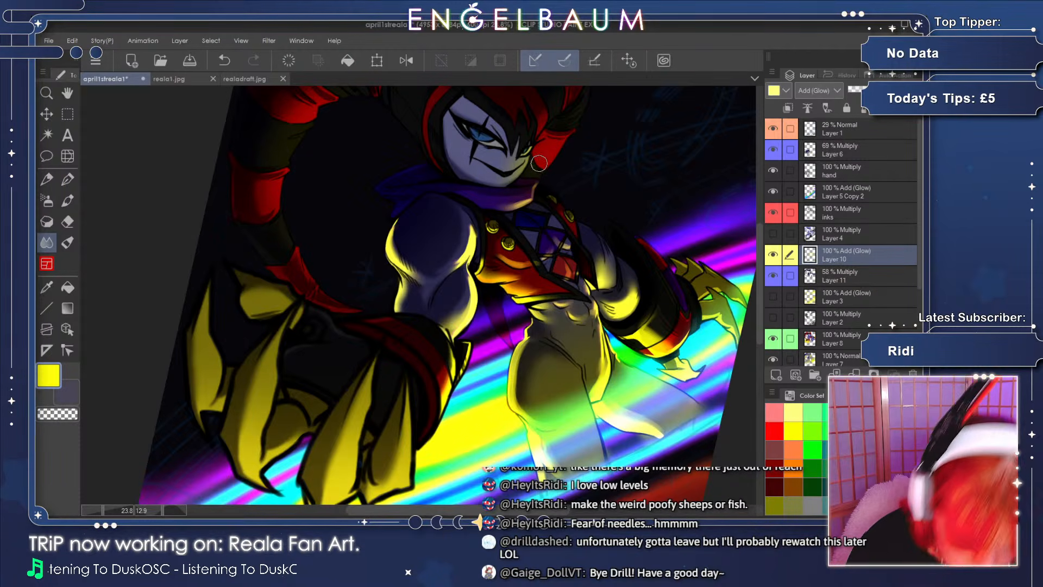
click(67, 200)
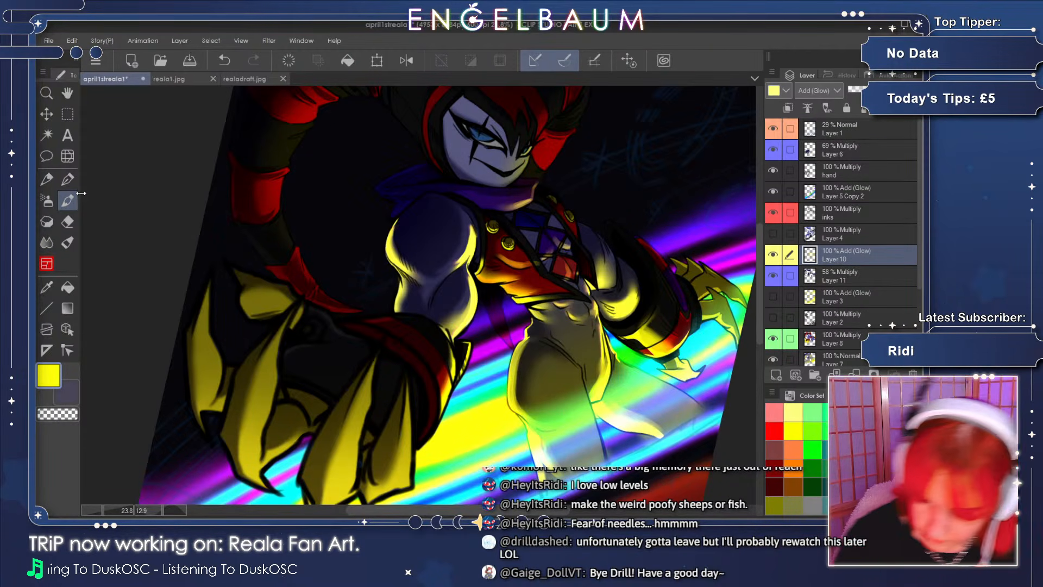
- Compare the lighting with Layer 3's rough yellow glow and Layer 10's highlights each shown and hidden
click(773, 296)
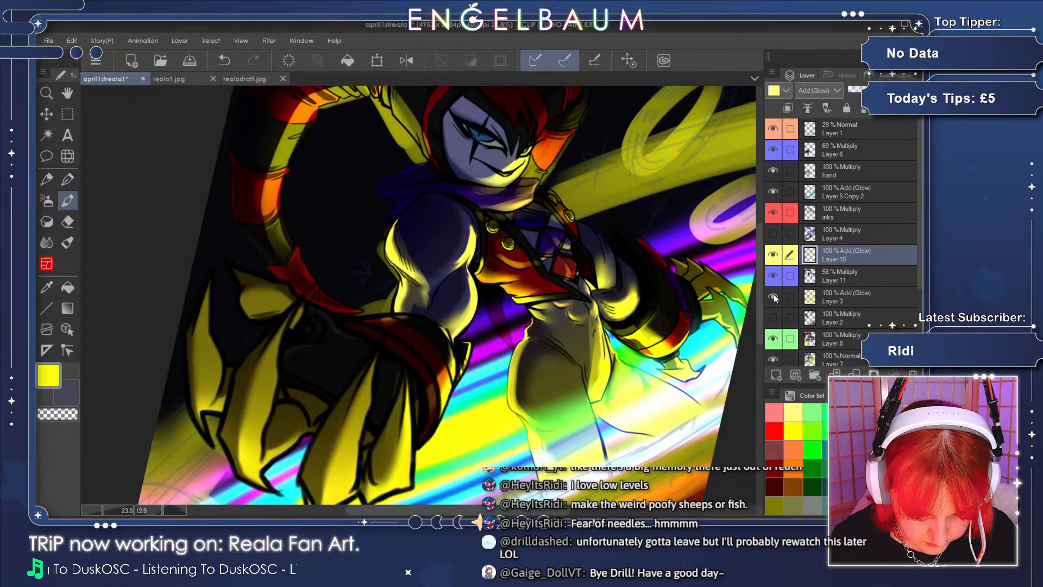
click(773, 296)
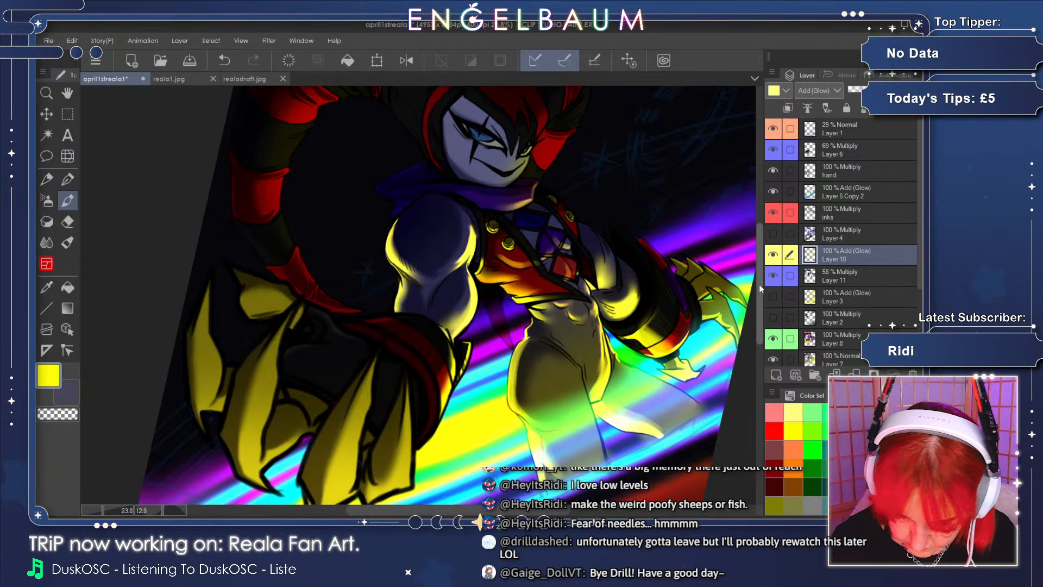
scroll(758, 284, up, 3)
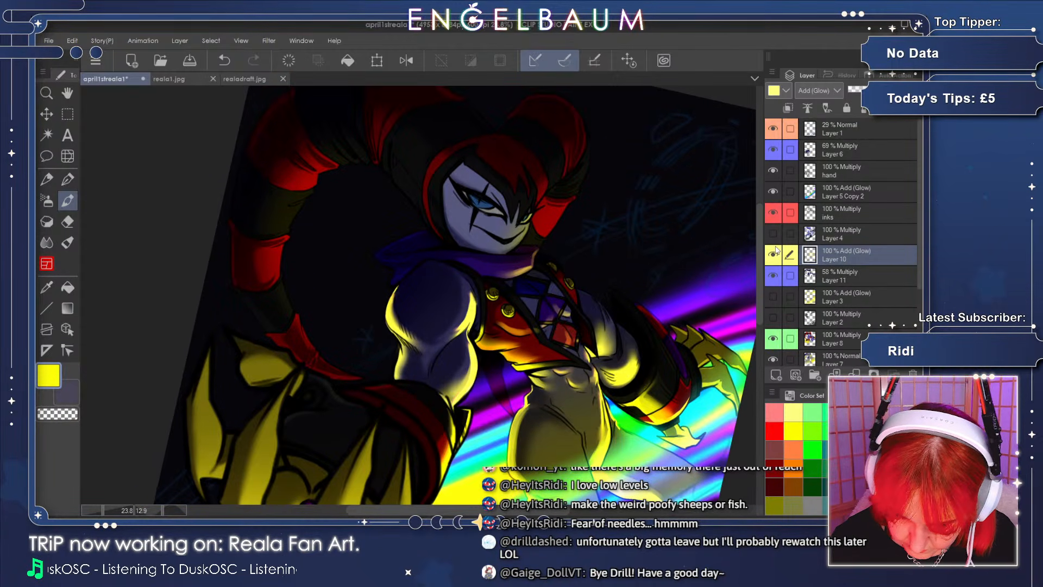
click(774, 254)
click(773, 254)
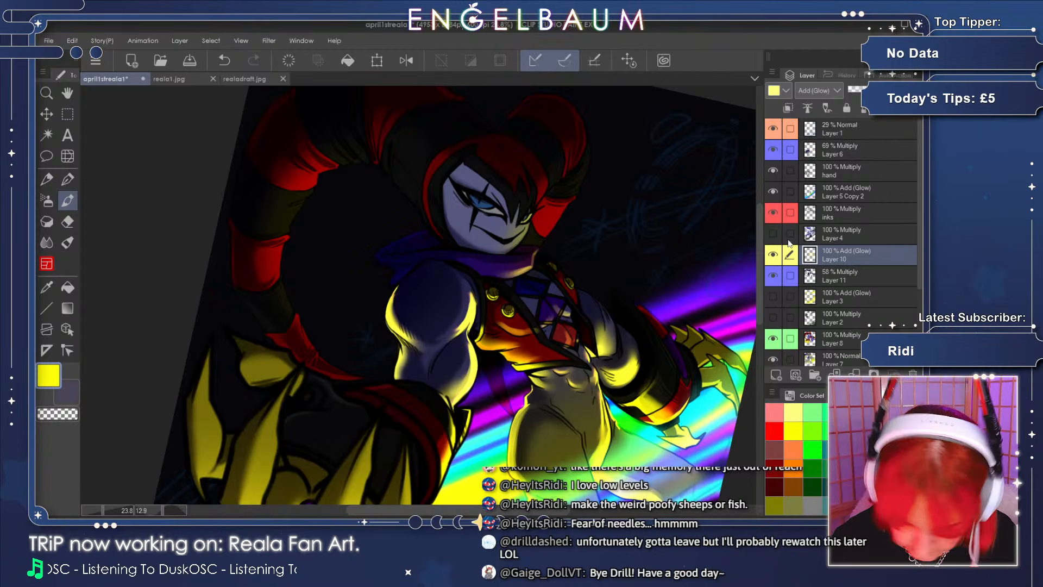
click(773, 296)
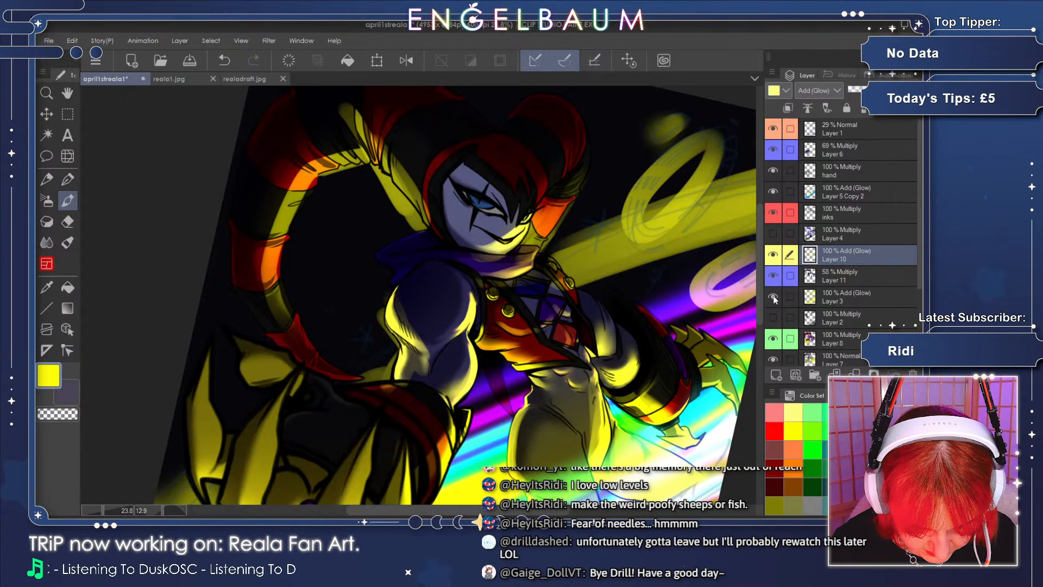
click(773, 297)
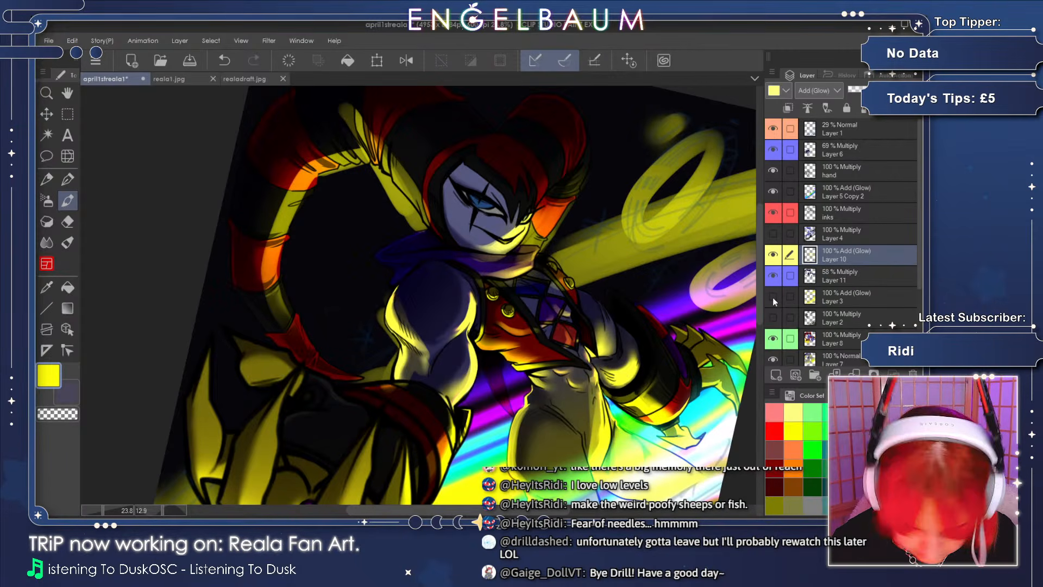
click(773, 298)
- Select Layer 10 and paint yellow glow over the underside of the short horn beside the face
click(866, 292)
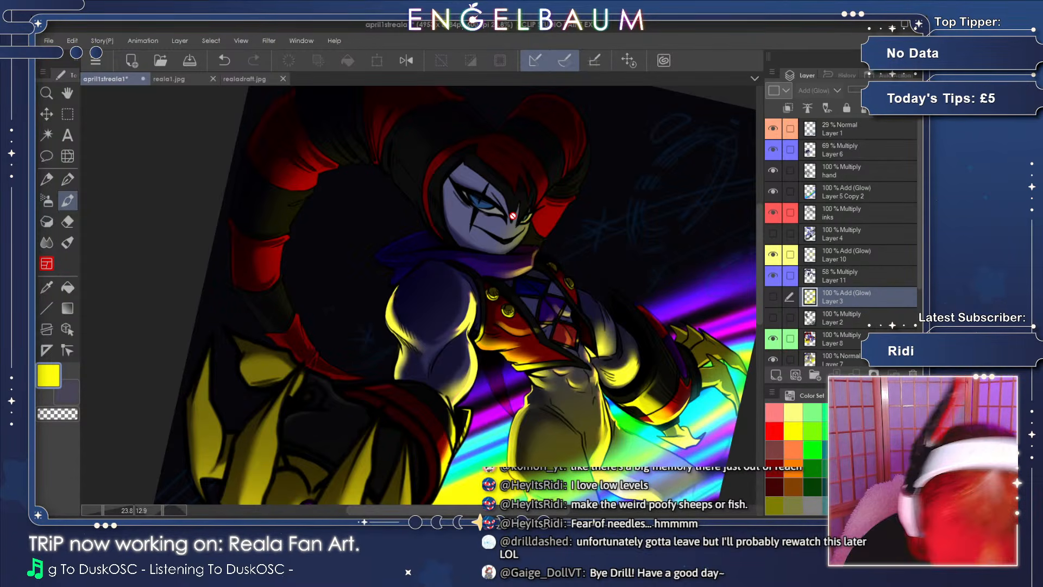
click(876, 253)
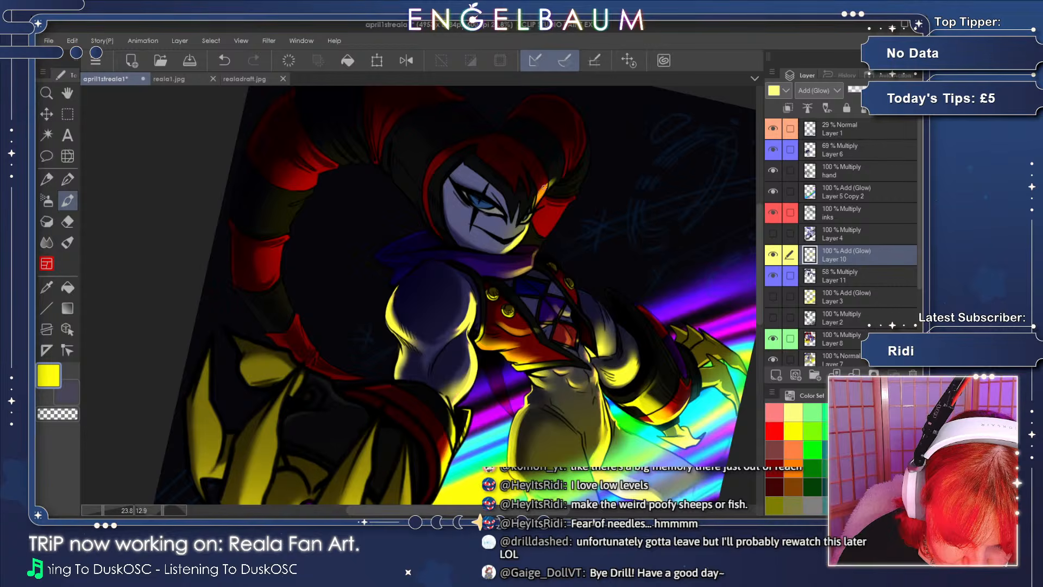
mouse_move(544, 187)
mouse_down()
mouse_move(575, 162)
mouse_move(566, 171)
mouse_move(579, 129)
mouse_move(582, 158)
mouse_move(559, 189)
mouse_move(582, 160)
mouse_move(542, 206)
mouse_move(555, 194)
mouse_move(551, 223)
mouse_up()
mouse_move(578, 176)
mouse_down()
mouse_move(532, 234)
mouse_move(559, 214)
mouse_up()
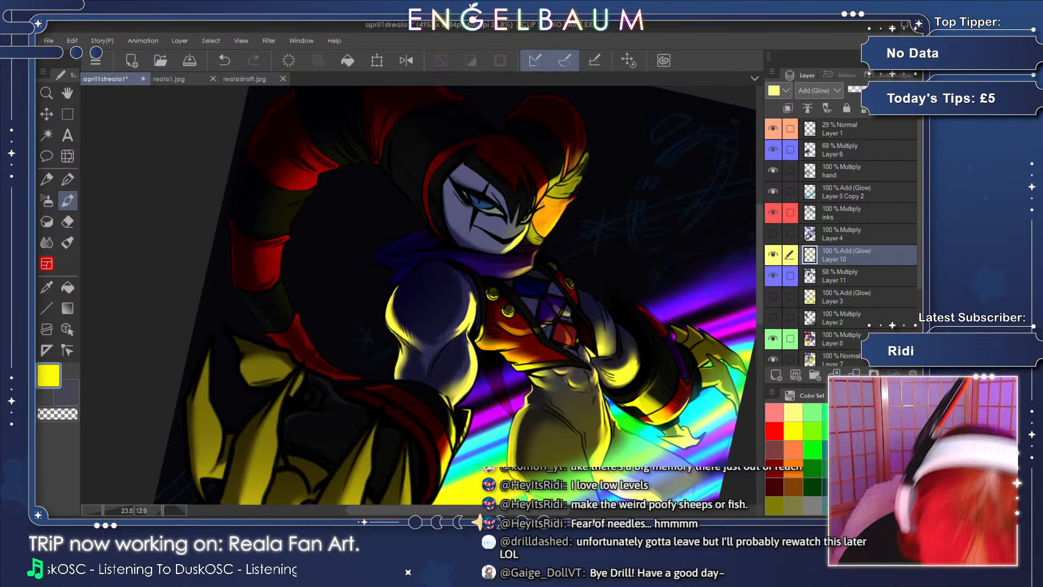
click(48, 241)
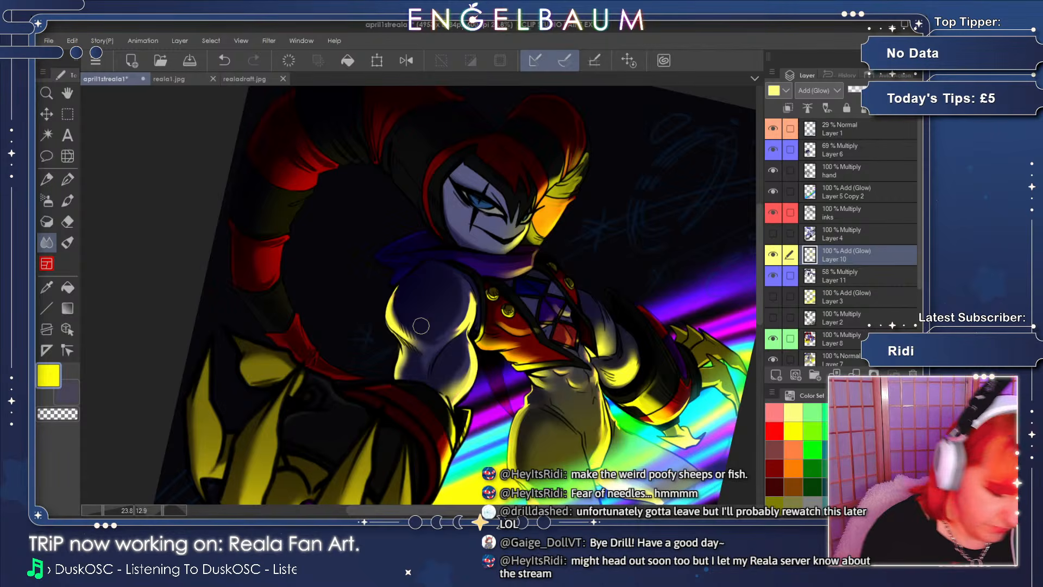
click(71, 201)
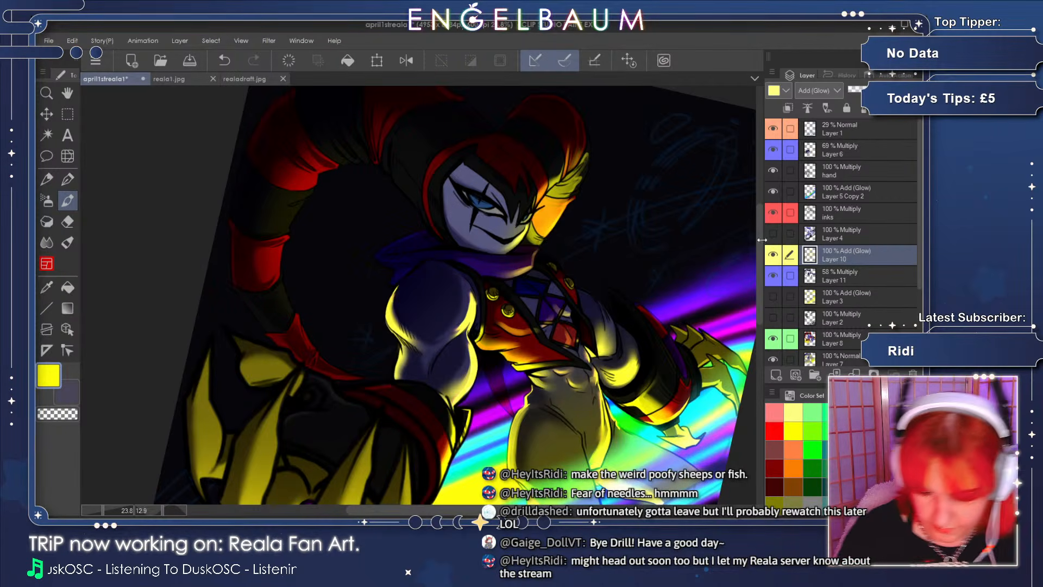
drag(758, 260, 759, 248)
scroll(755, 255, down, 1)
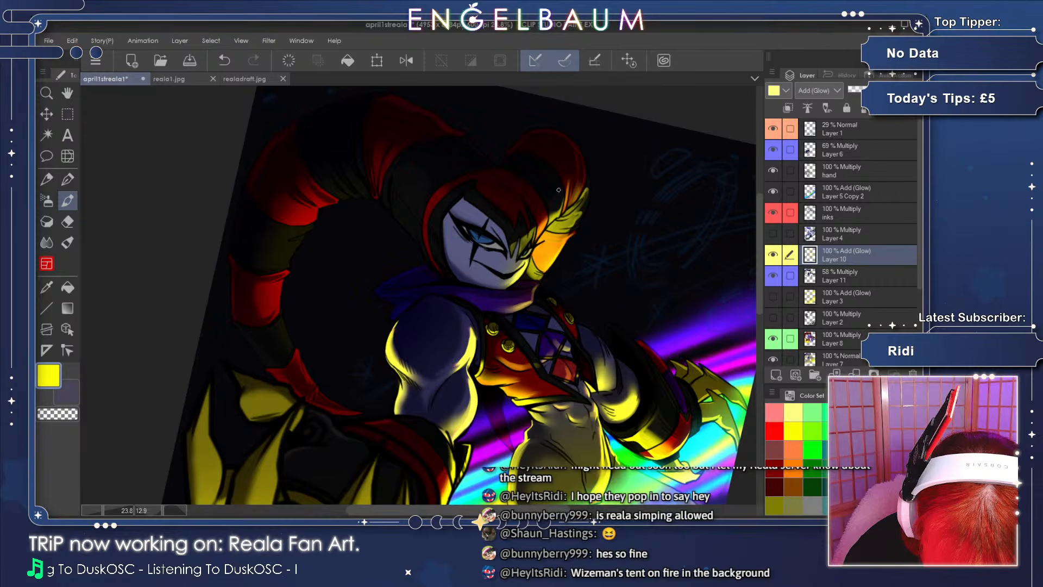
click(46, 242)
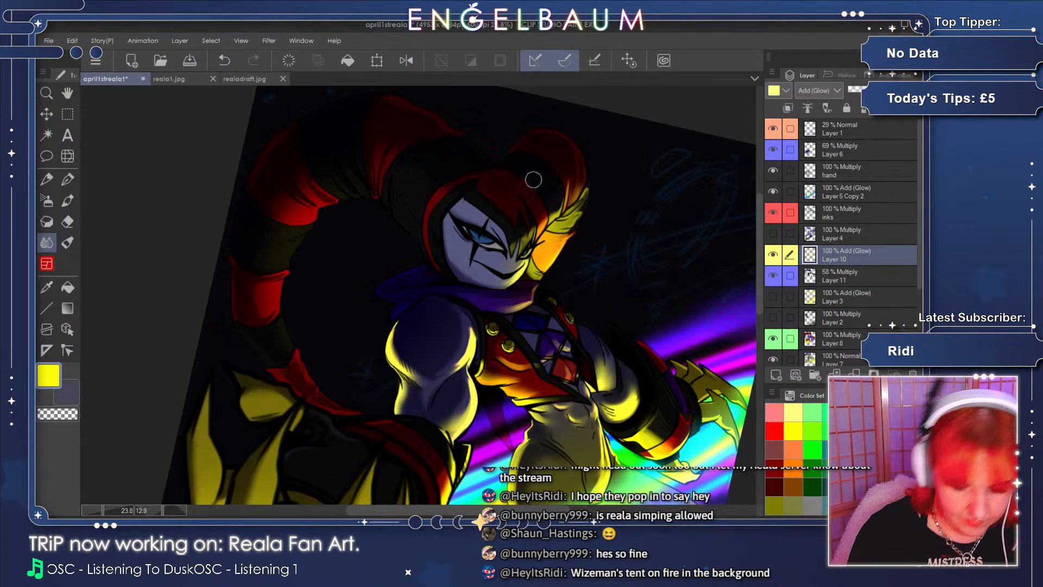
- Paint yellow glow along the hood's shadowed edge and the upper inner curve of the long striped horn
click(68, 202)
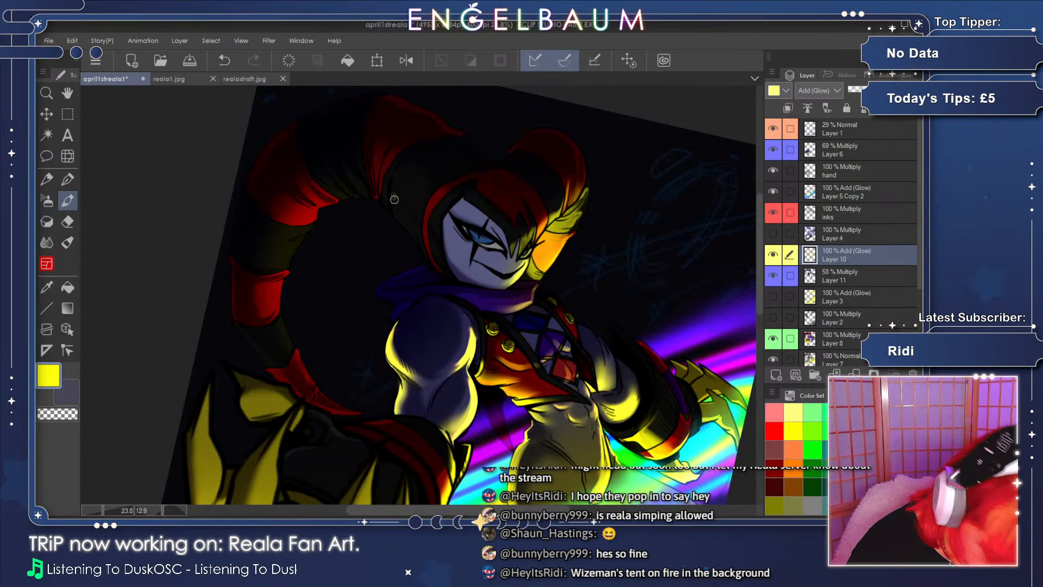
mouse_move(394, 200)
mouse_down()
mouse_move(427, 258)
mouse_move(436, 246)
mouse_move(426, 234)
mouse_move(442, 260)
mouse_up()
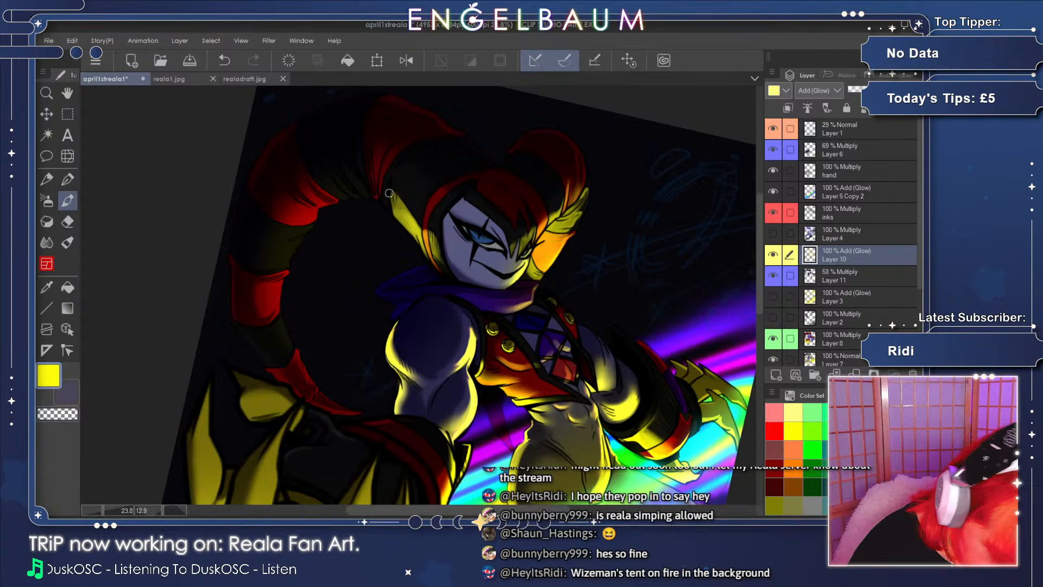
mouse_move(386, 202)
mouse_down()
mouse_move(385, 152)
mouse_move(377, 196)
mouse_move(344, 166)
mouse_move(356, 196)
mouse_move(326, 186)
mouse_move(321, 204)
mouse_move(302, 177)
mouse_move(320, 206)
mouse_move(314, 199)
mouse_move(331, 195)
mouse_move(344, 205)
mouse_move(298, 205)
mouse_move(314, 216)
mouse_move(297, 207)
mouse_move(282, 222)
mouse_up()
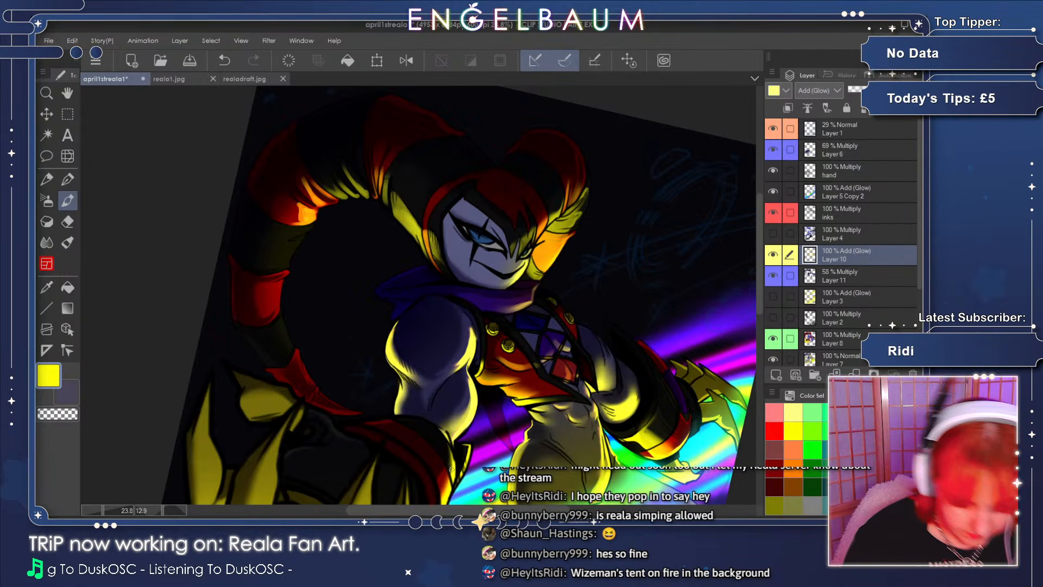
- Continue the yellow glow down the long horn's inner edge, across the lower stripes to its tip
drag(437, 510, 411, 514)
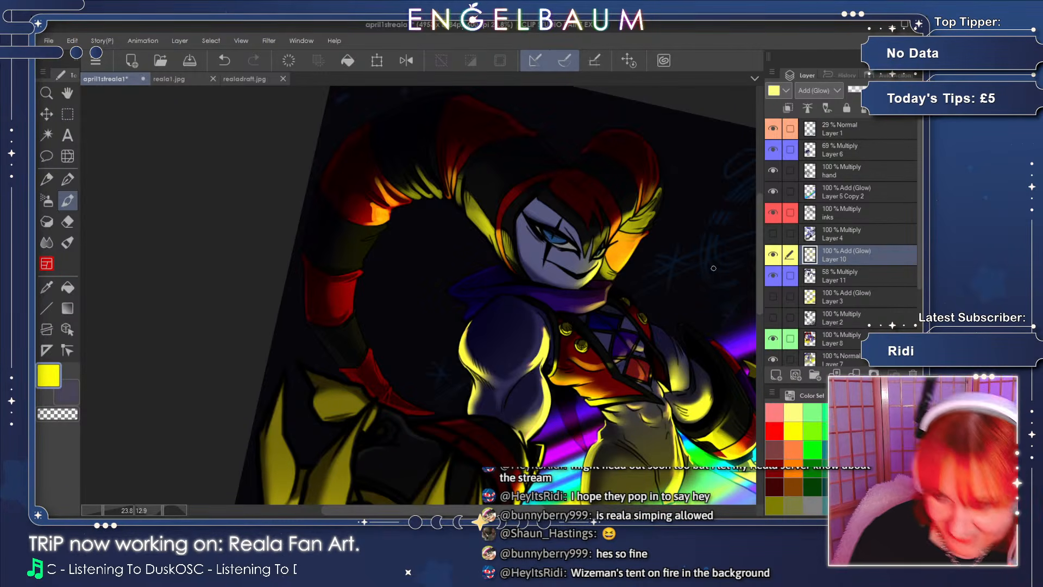
scroll(759, 251, down, 1)
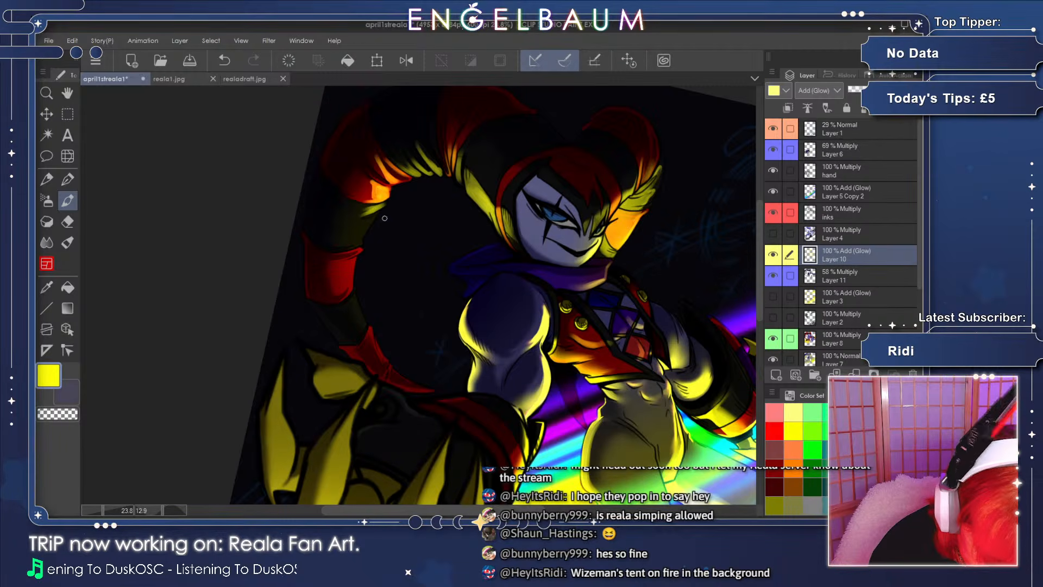
mouse_move(371, 217)
mouse_down()
mouse_move(353, 245)
mouse_move(362, 248)
mouse_move(345, 259)
mouse_move(357, 246)
mouse_move(344, 293)
mouse_up()
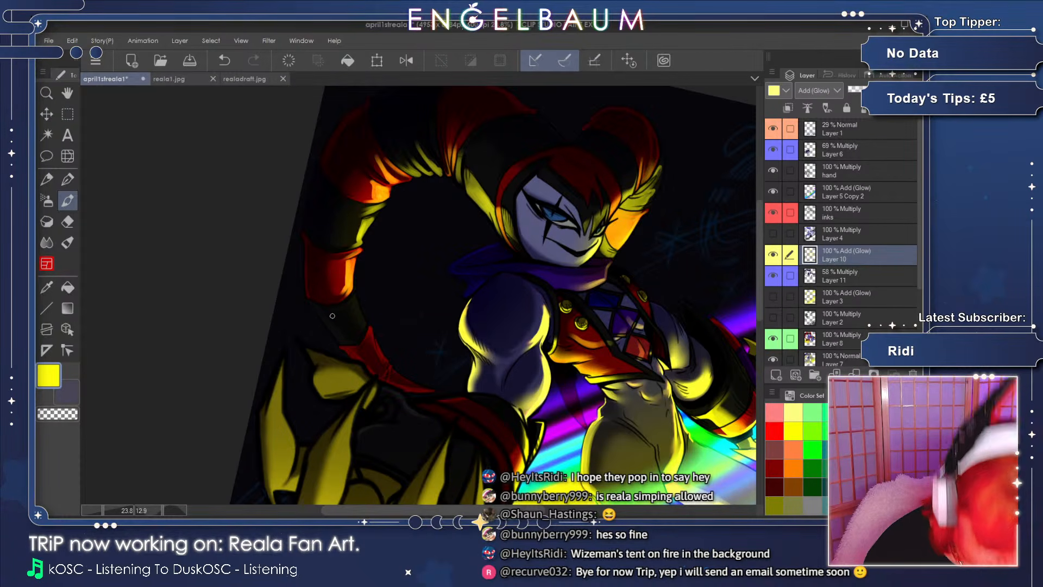
drag(759, 226, 758, 242)
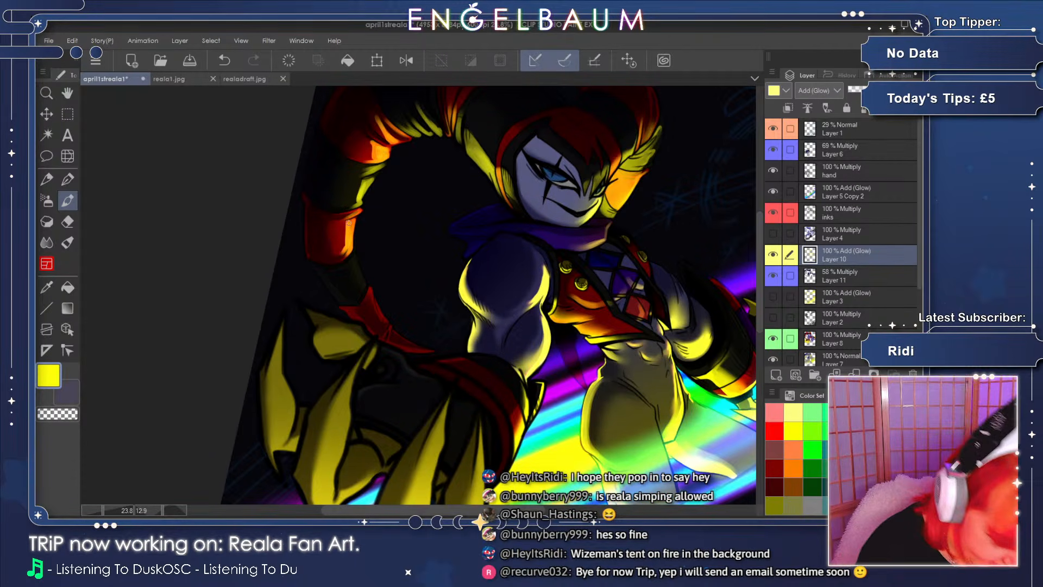
drag(353, 260, 365, 289)
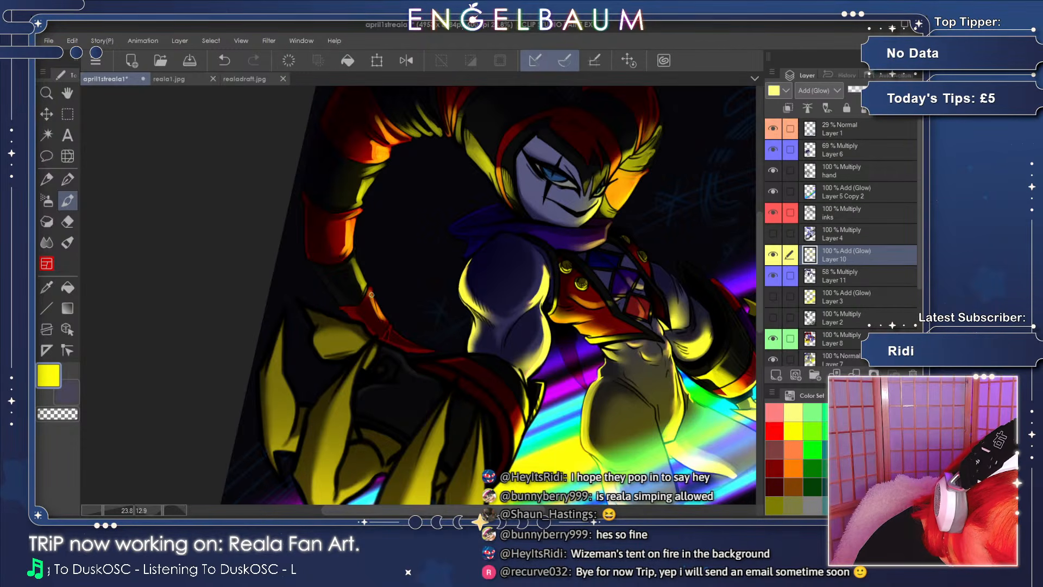
mouse_move(390, 326)
mouse_down()
mouse_move(387, 337)
mouse_move(413, 350)
mouse_move(440, 352)
mouse_up()
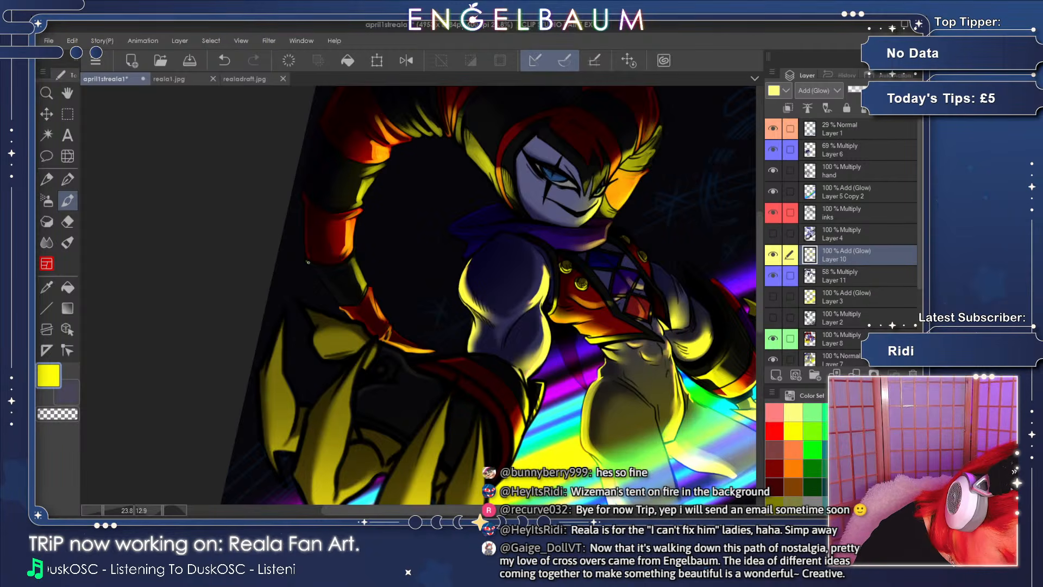
- Paint a thin yellow rim light along the lower outer edge of the long horn, and save the illustration
drag(318, 270, 338, 304)
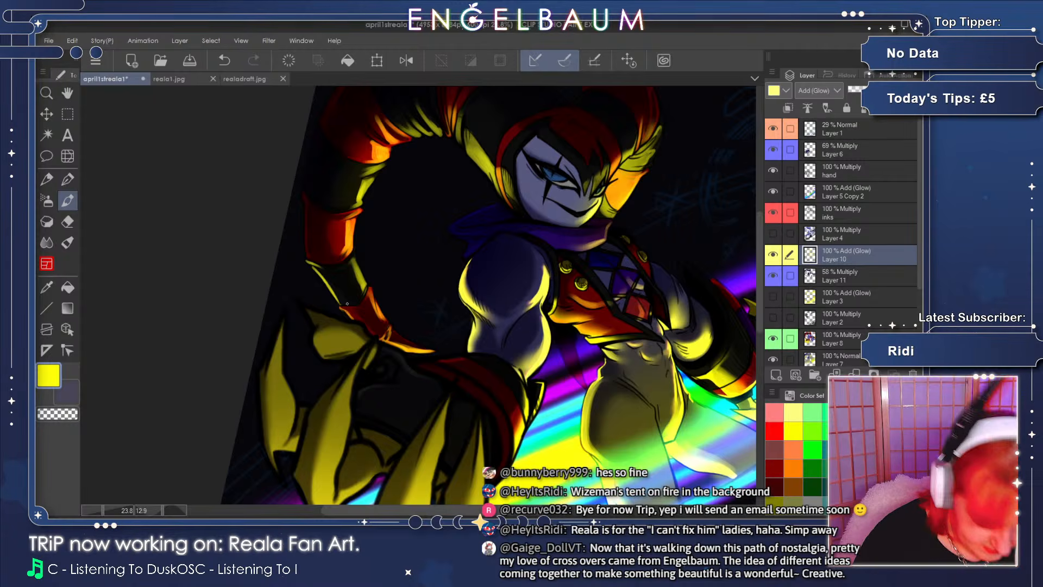
drag(303, 197, 308, 255)
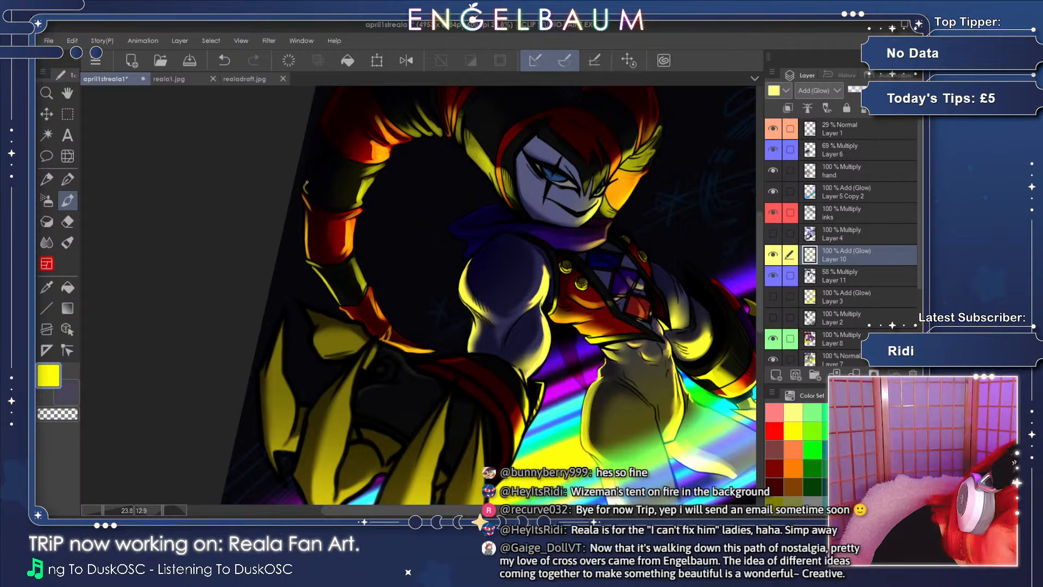
drag(306, 183, 311, 153)
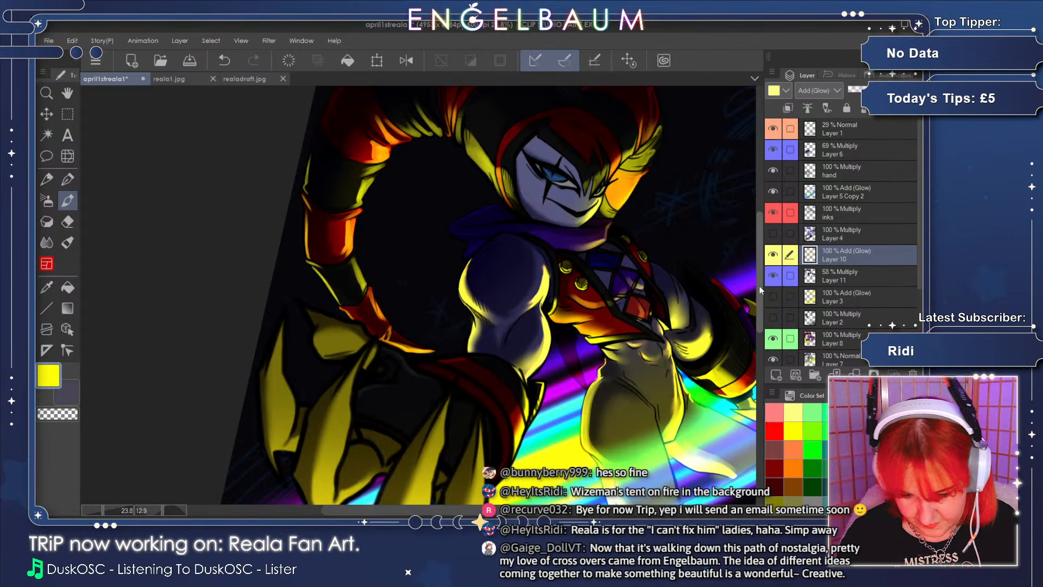
drag(760, 290, 759, 275)
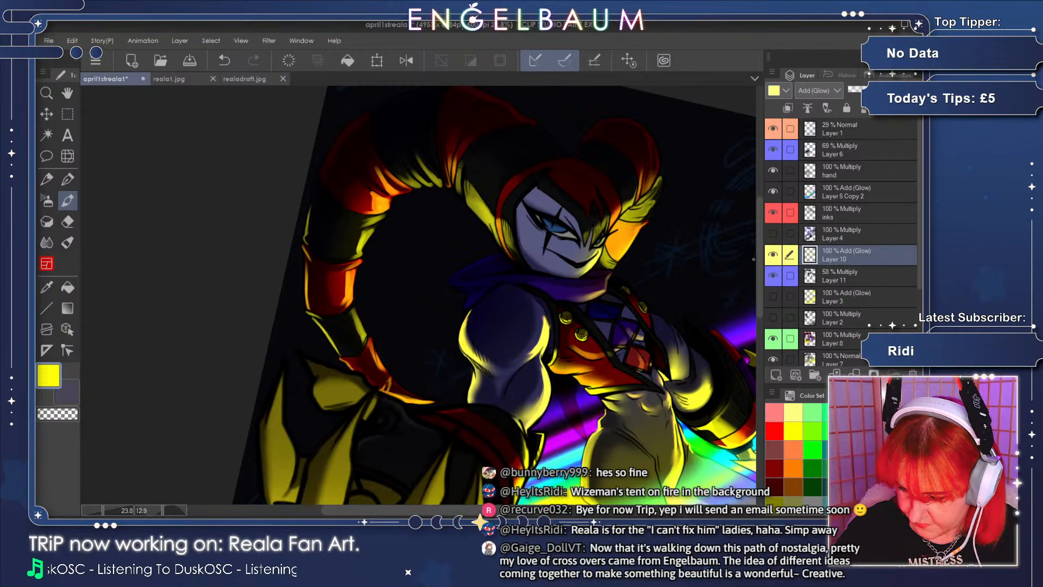
click(190, 60)
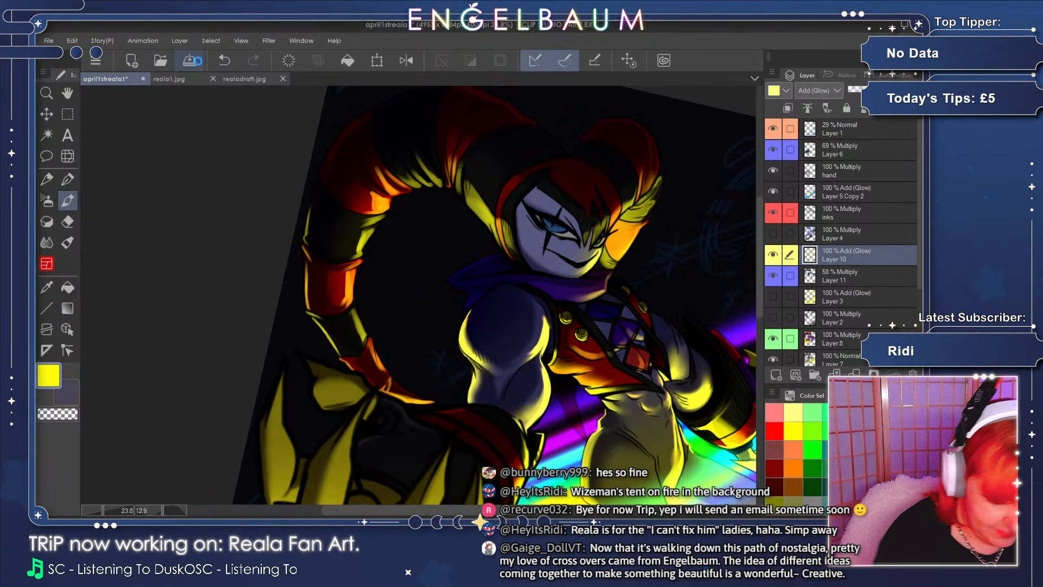
- Extend the yellow rim light up the long horn's outer edge, and highlight the scarf's loose end above the near shoulder
drag(757, 266, 757, 256)
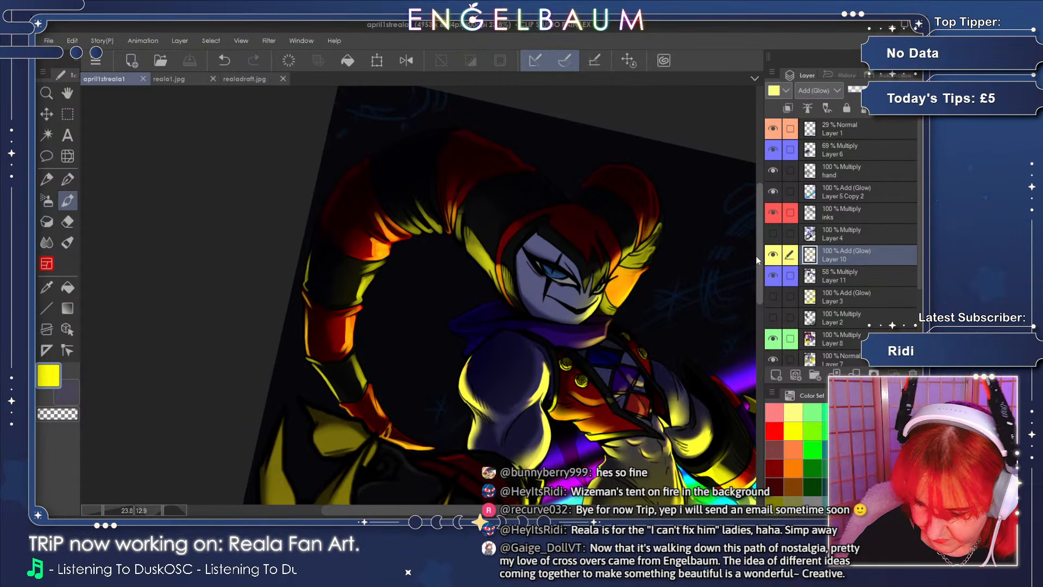
drag(317, 224, 323, 235)
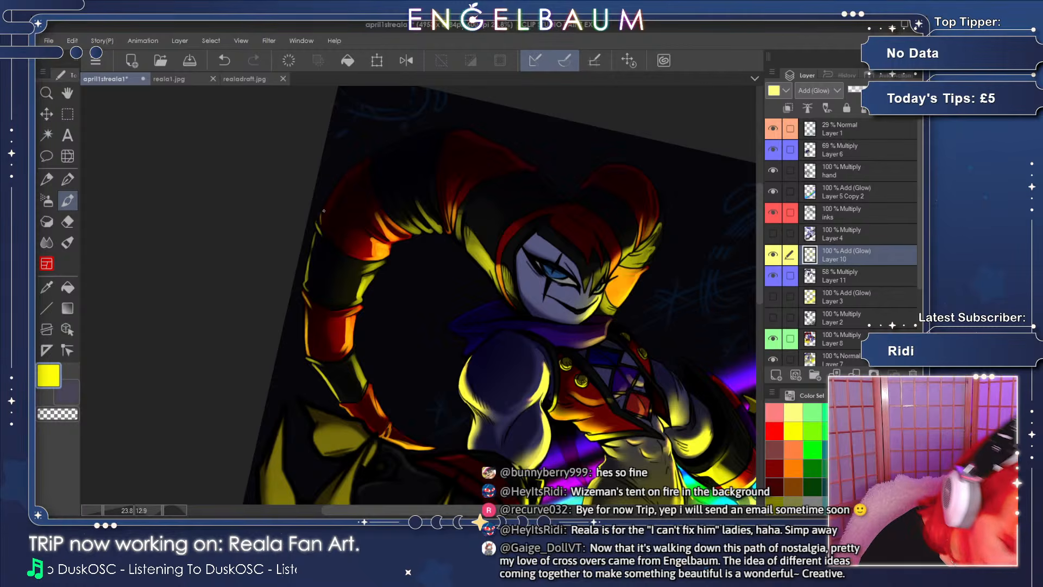
drag(321, 224, 326, 208)
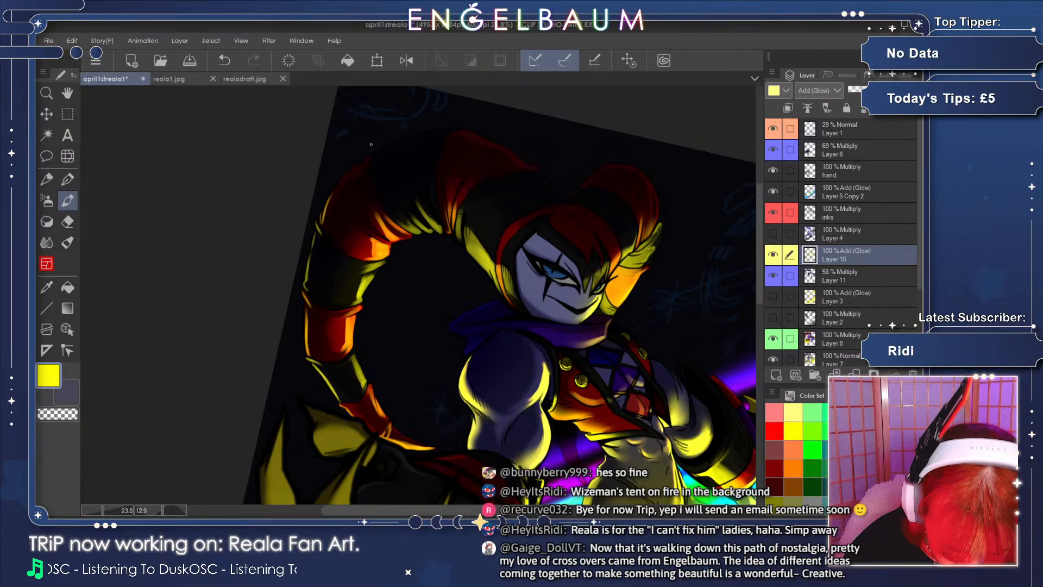
scroll(371, 144, down, 2)
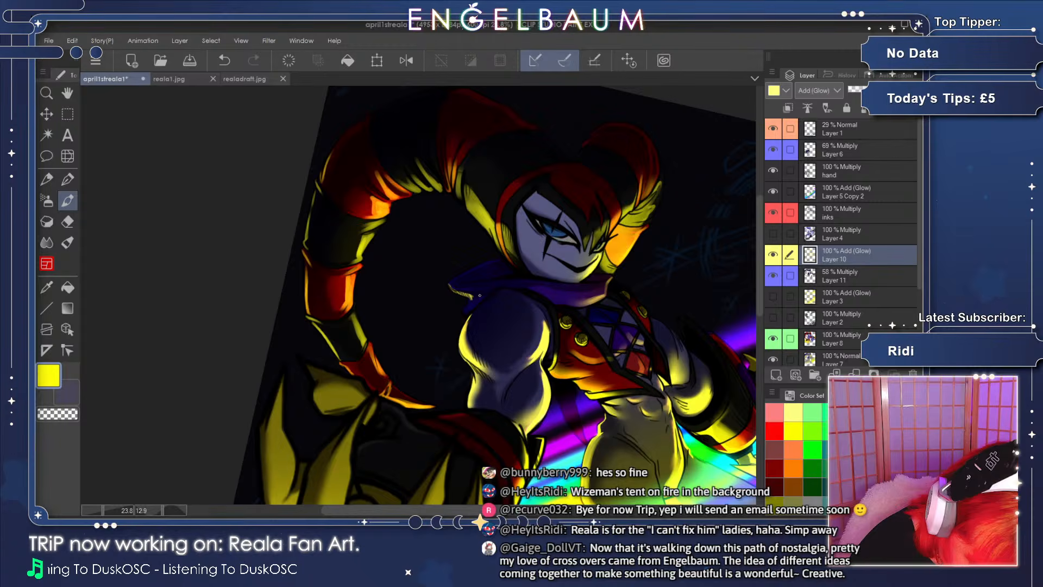
drag(465, 294, 482, 294)
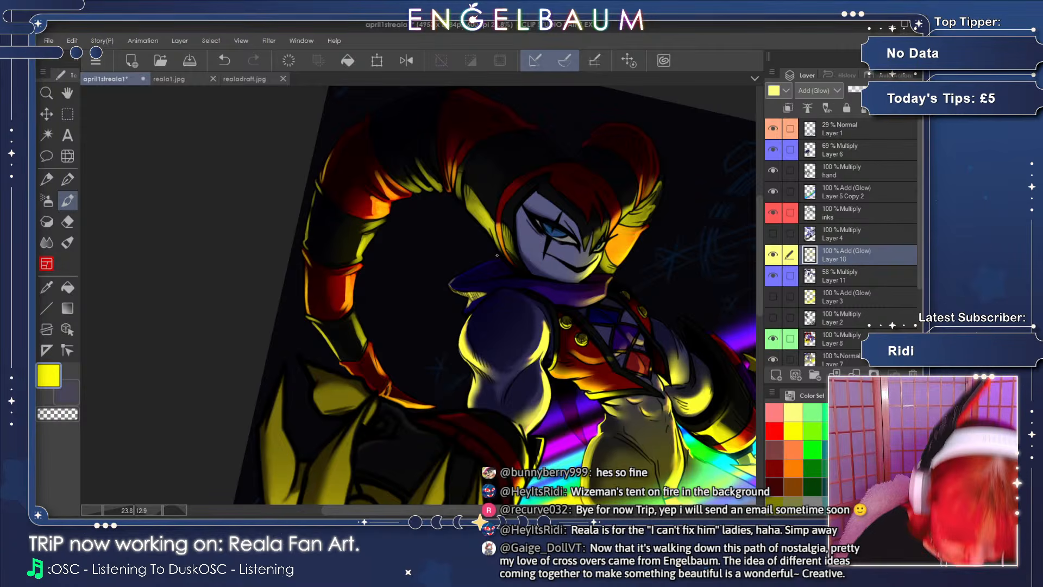
- Outline the coattail hanging beside the waist with thin yellow rim light, undoing one stroke, then save and view the whole illustration
scroll(758, 268, down, 3)
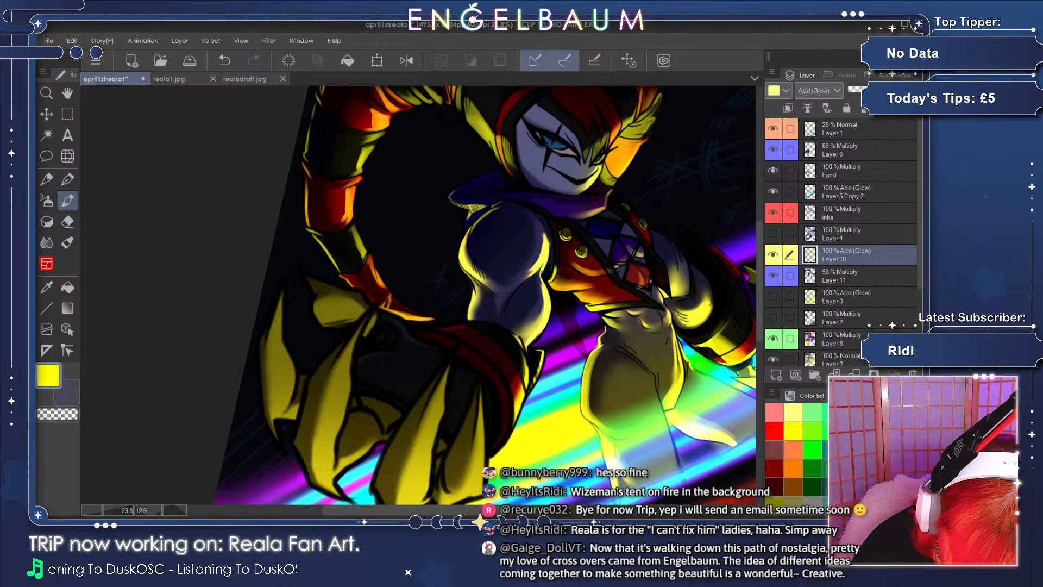
scroll(758, 290, down, 2)
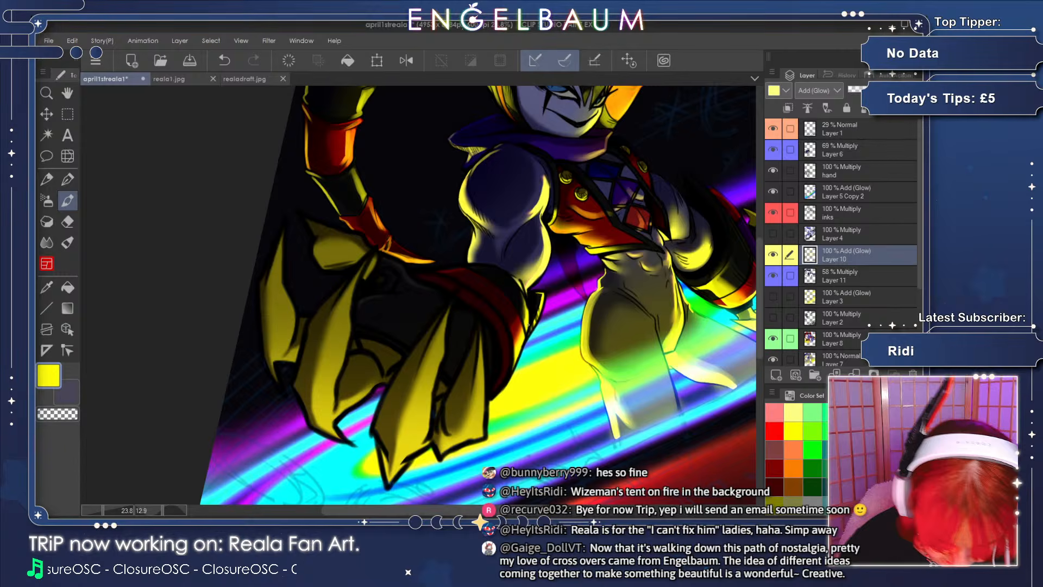
drag(429, 507, 463, 506)
drag(757, 276, 756, 267)
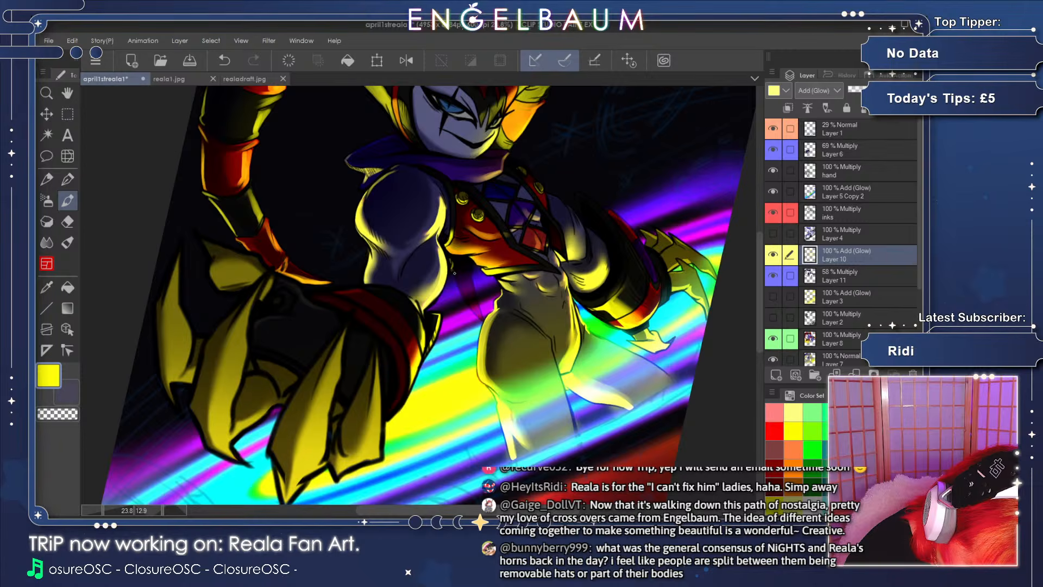
key(ctrl+z)
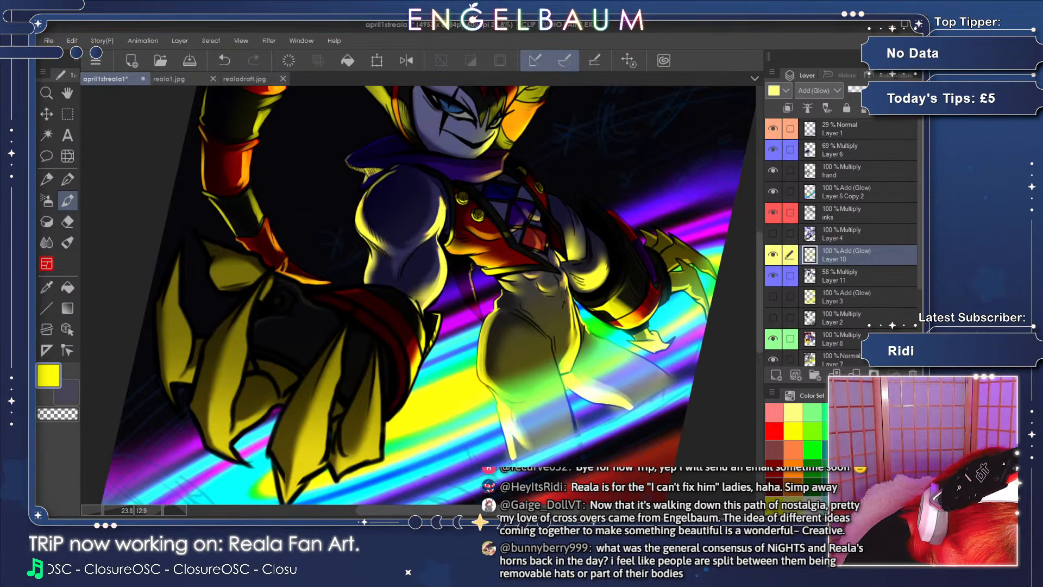
drag(473, 290, 479, 314)
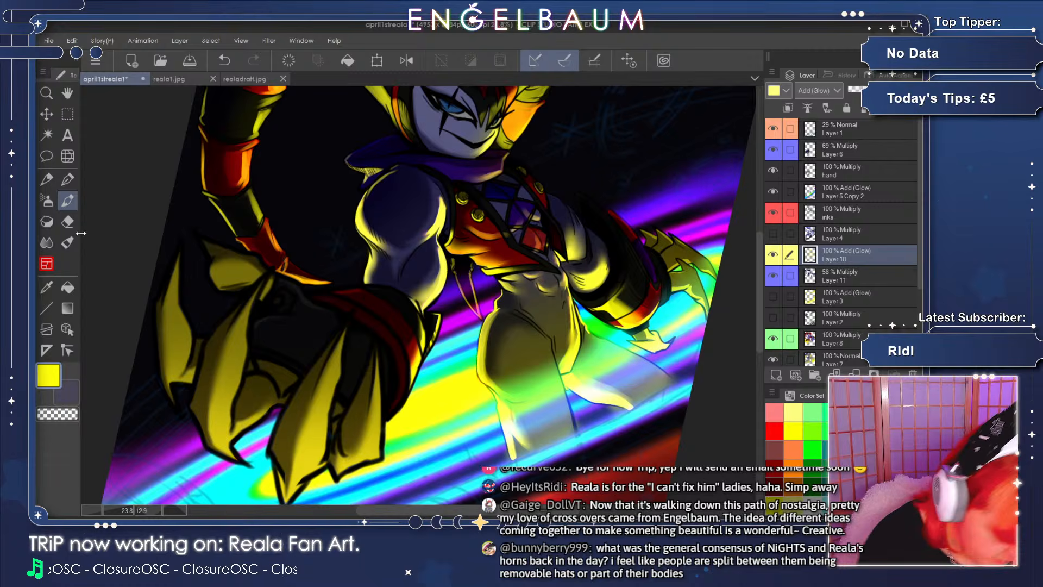
click(67, 221)
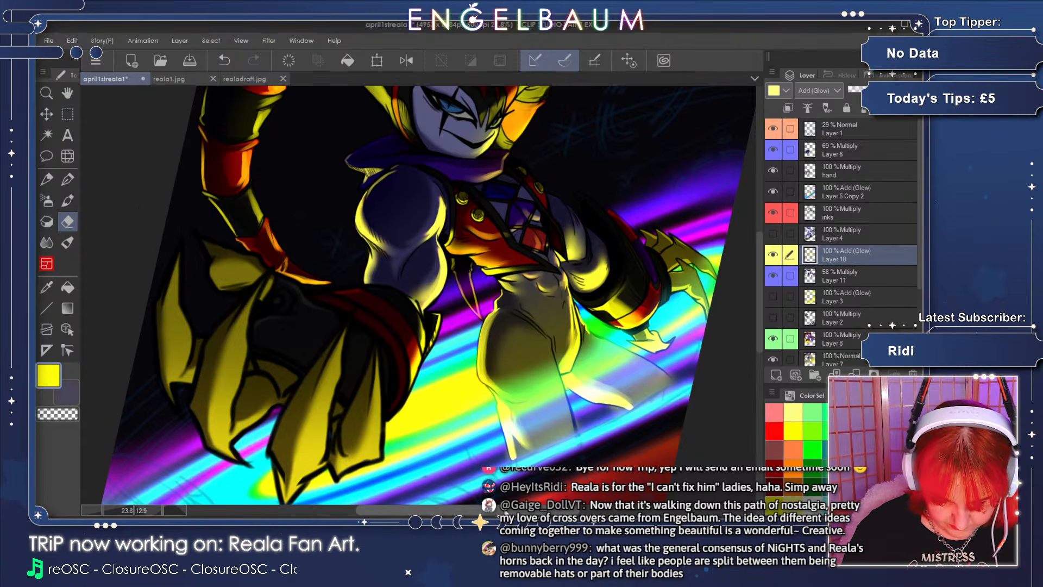
drag(505, 510, 532, 511)
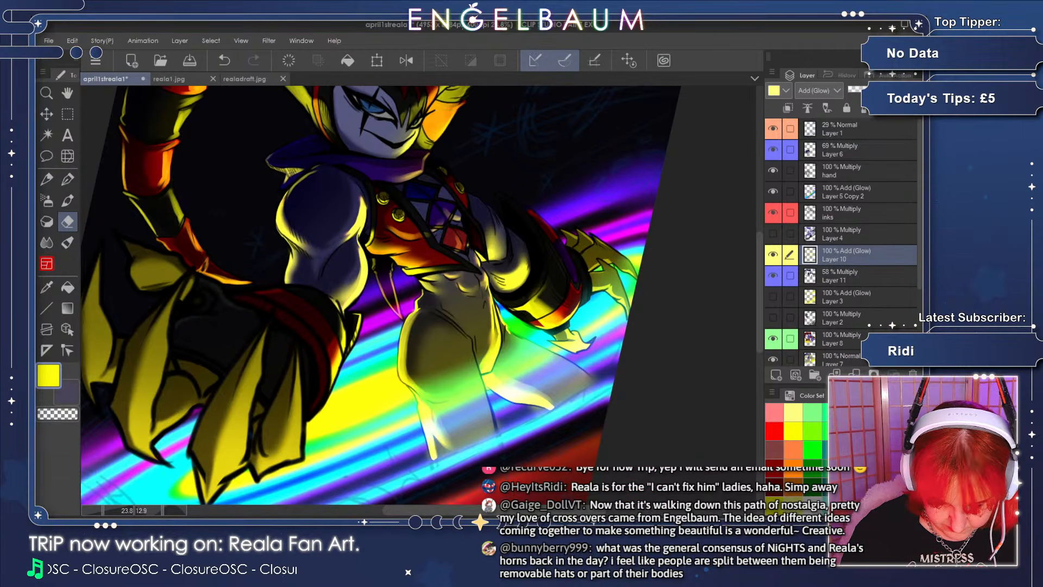
click(190, 61)
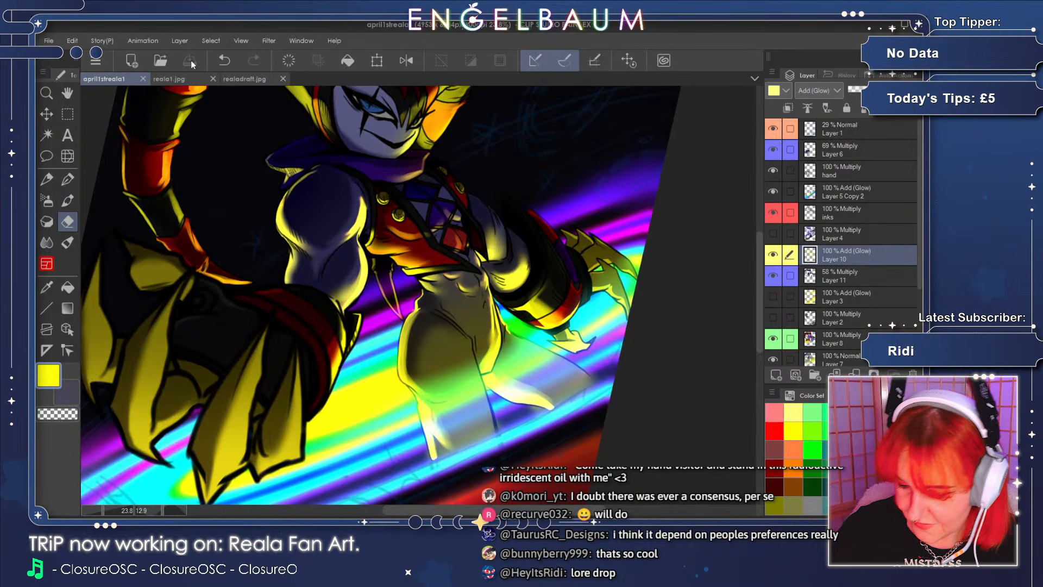
click(98, 509)
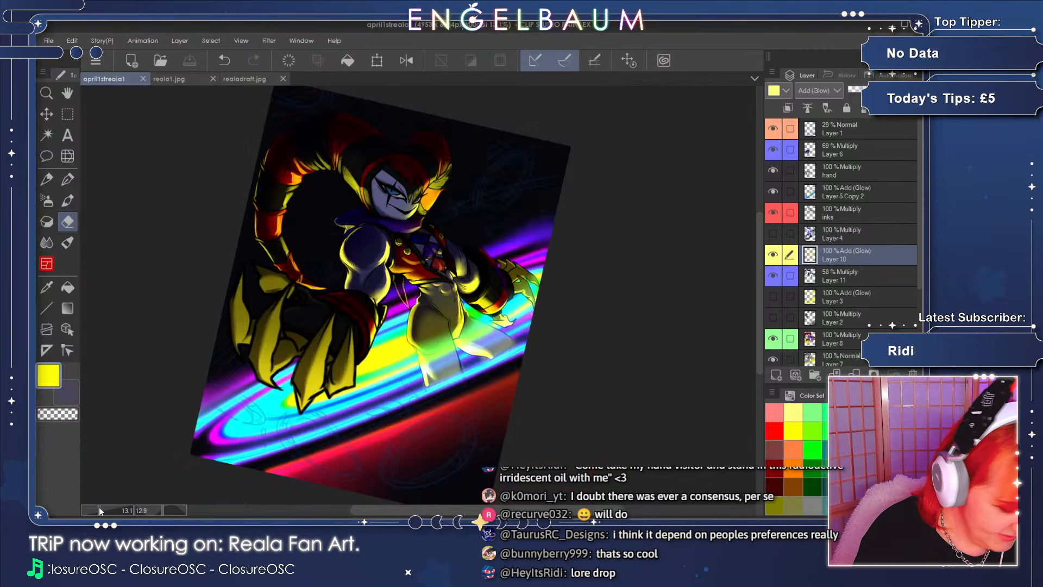
- Straighten the rotated canvas and fit the whole illustration in view
click(160, 506)
click(163, 506)
click(159, 507)
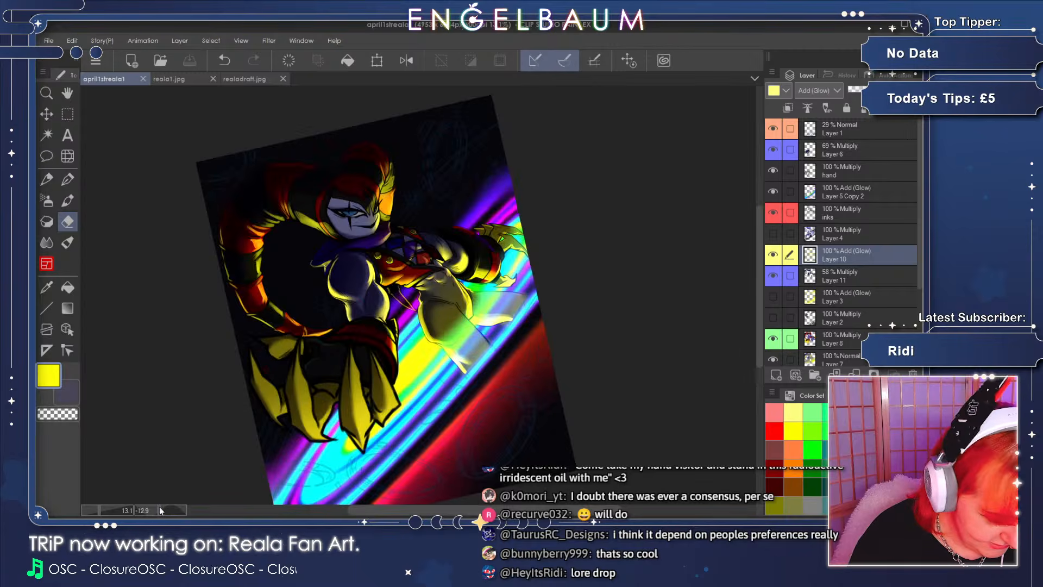
click(161, 506)
click(629, 62)
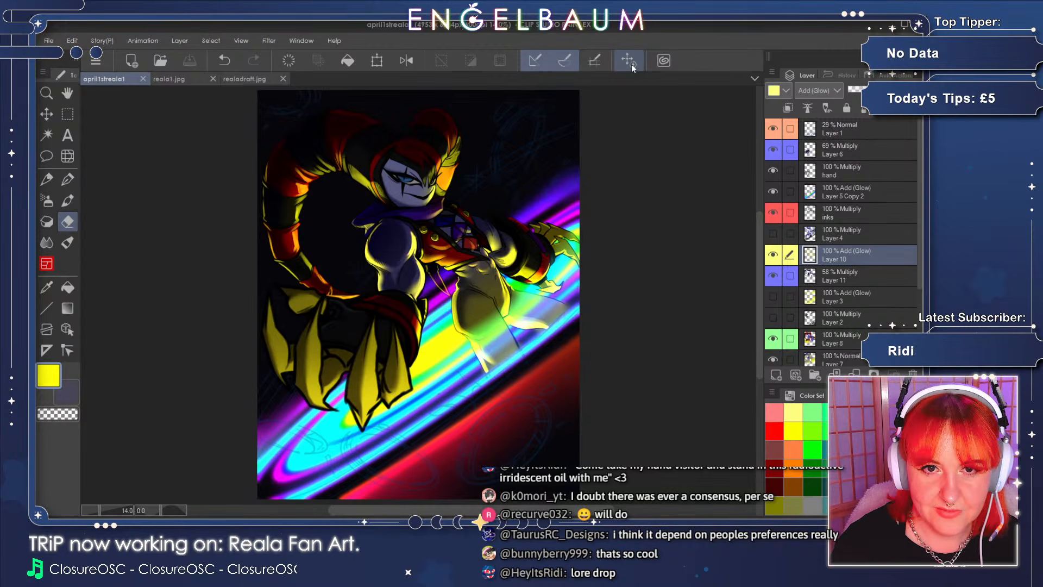
- Compare the illustration with and without Layer 3's glow and Layer 4's multiply shading, leave both layers hidden, and save the file
click(773, 295)
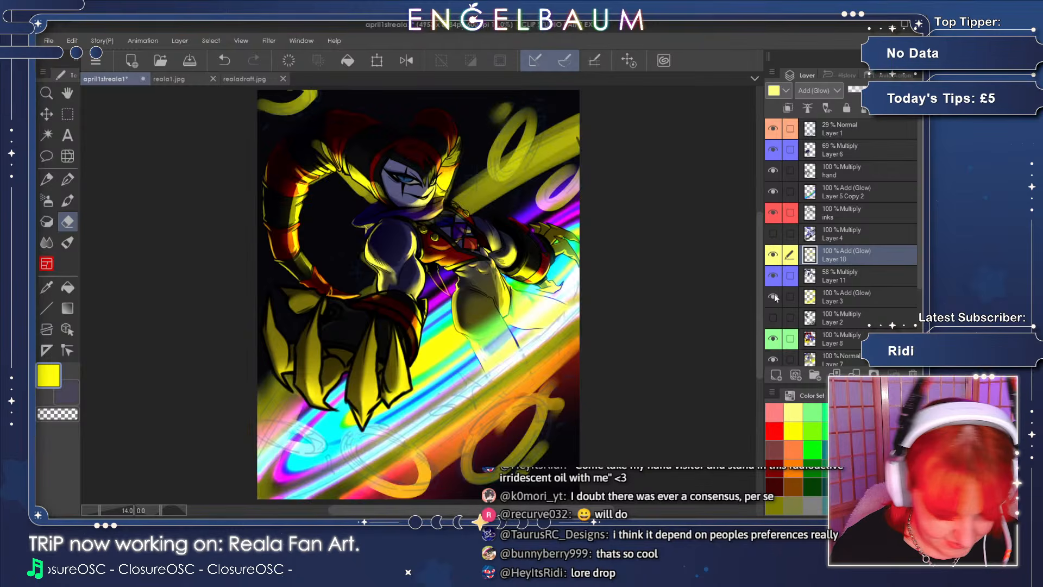
click(773, 294)
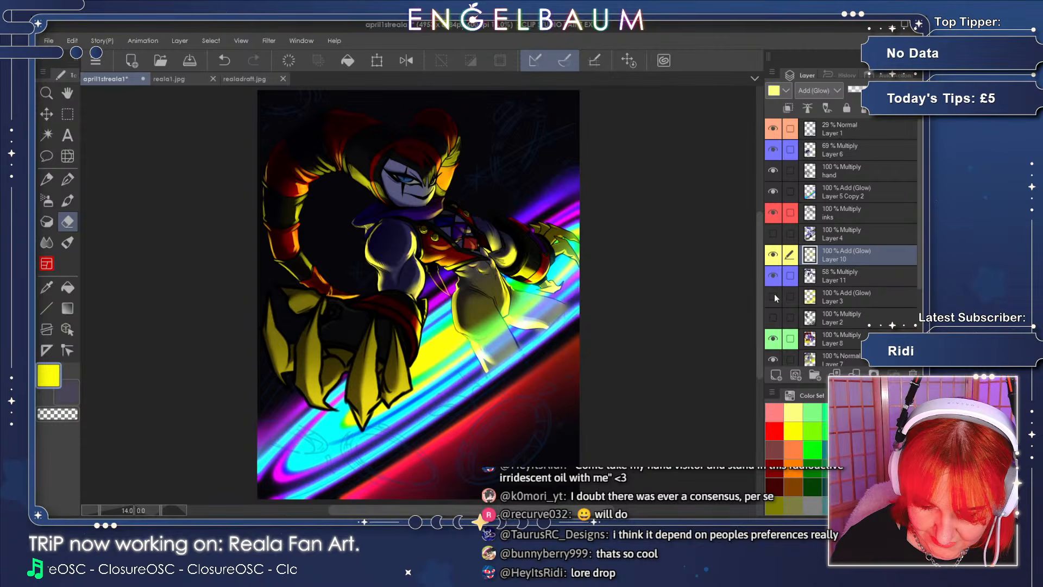
click(773, 295)
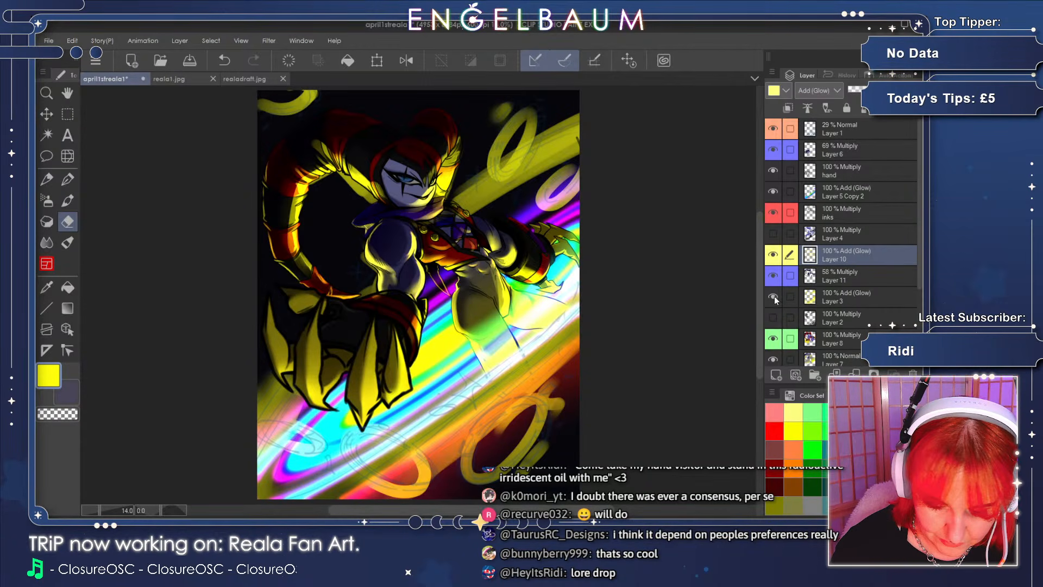
click(774, 296)
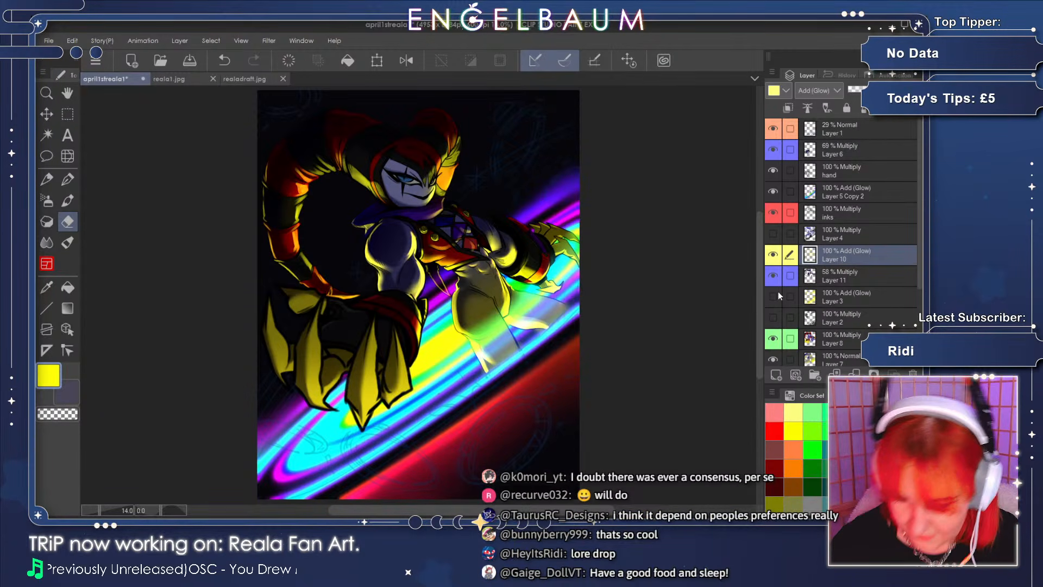
click(773, 234)
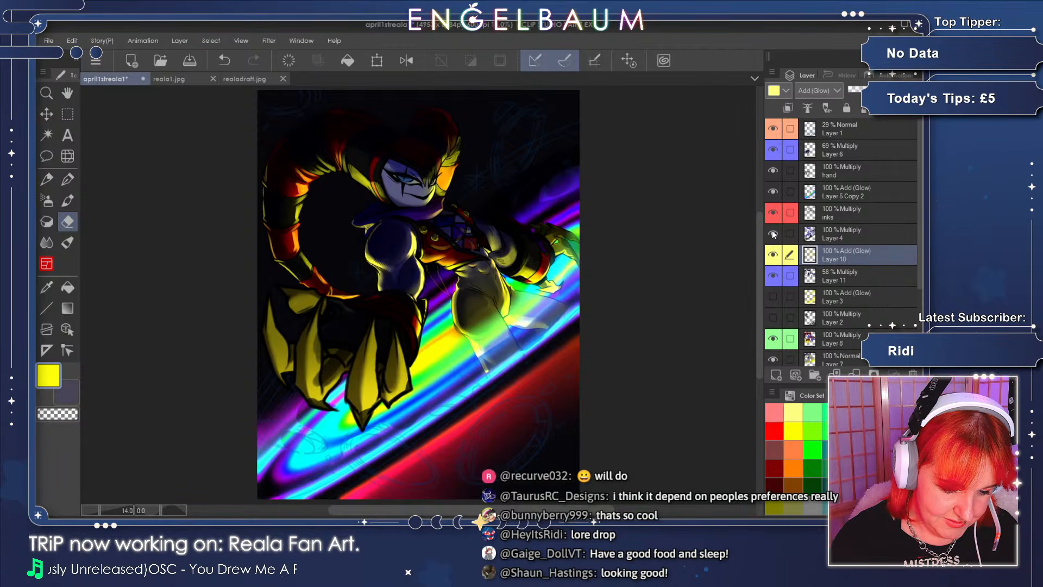
click(773, 234)
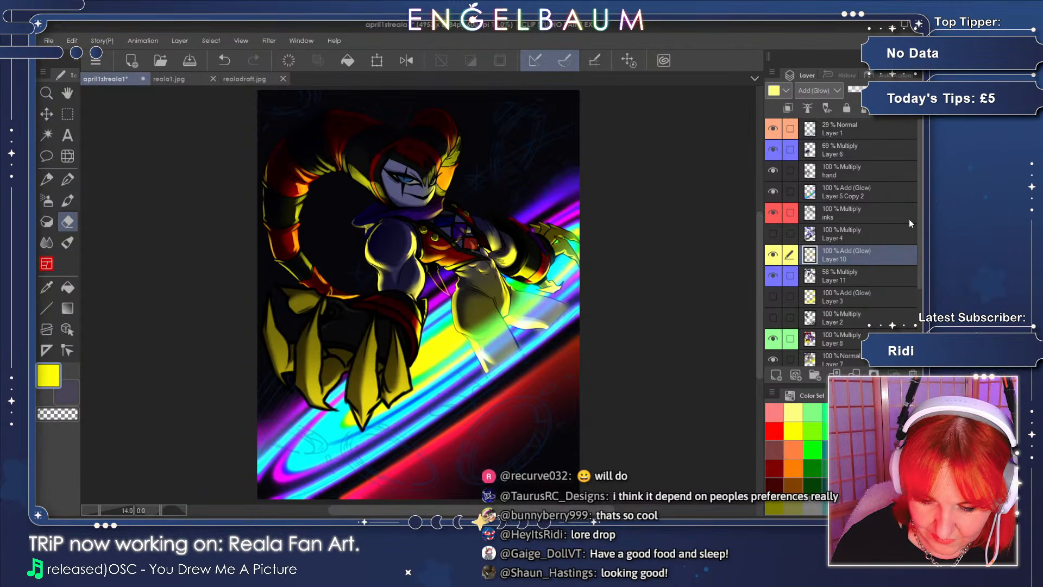
click(190, 60)
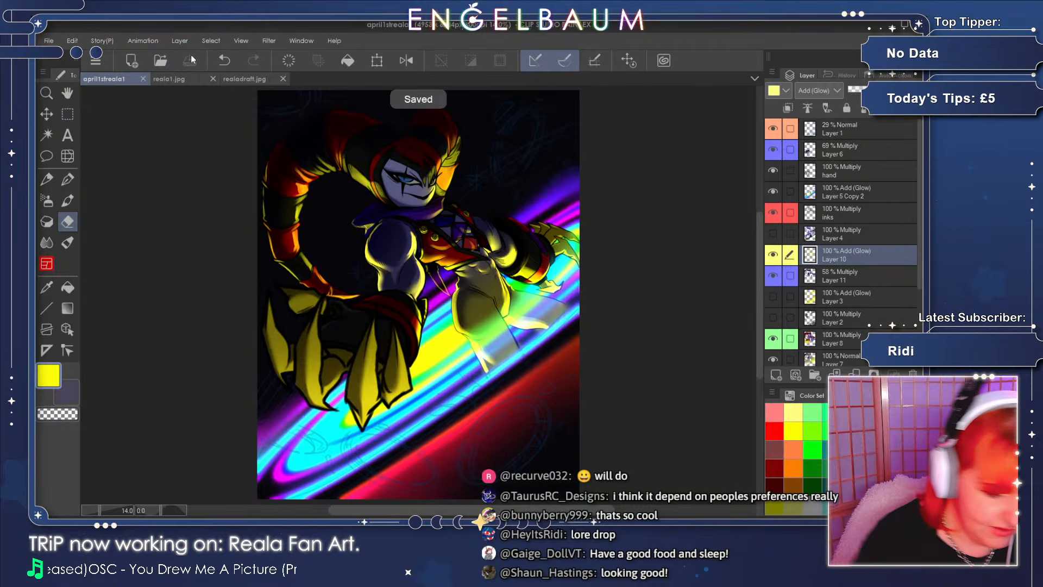